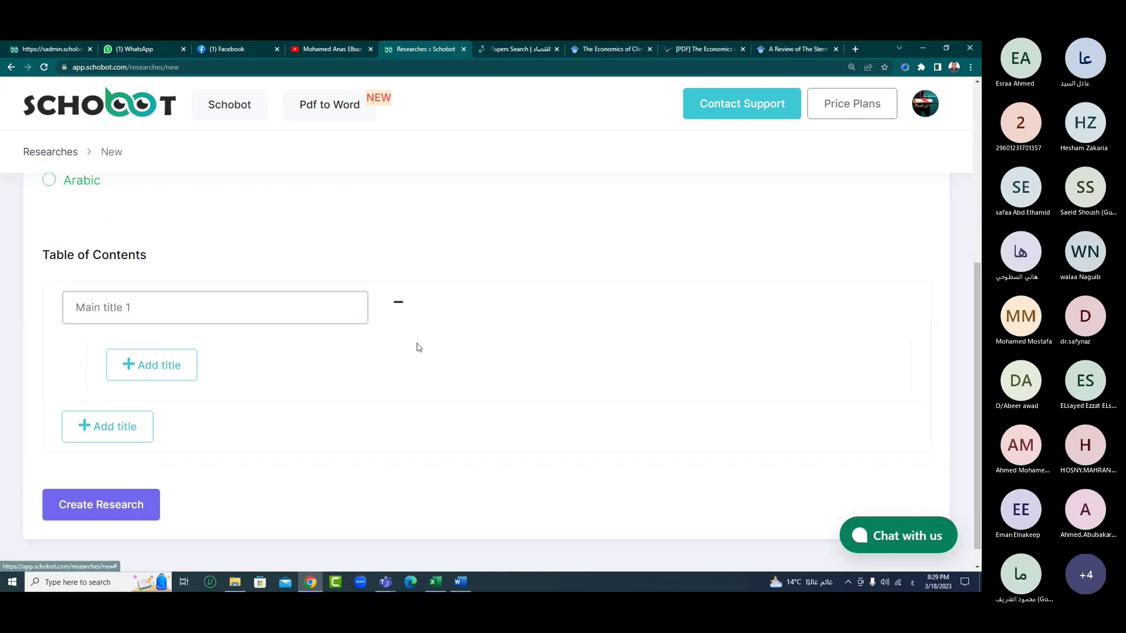
# - Remove the existing main title block from the table of contents and add a new blank title
pyautogui.click(398, 302)
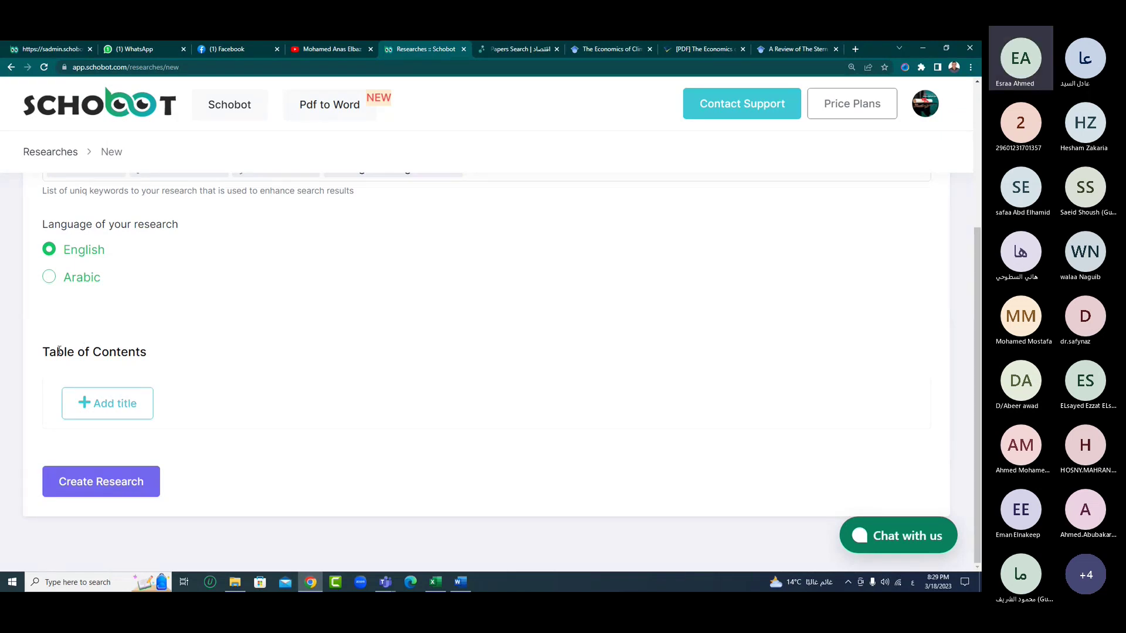
pyautogui.click(115, 403)
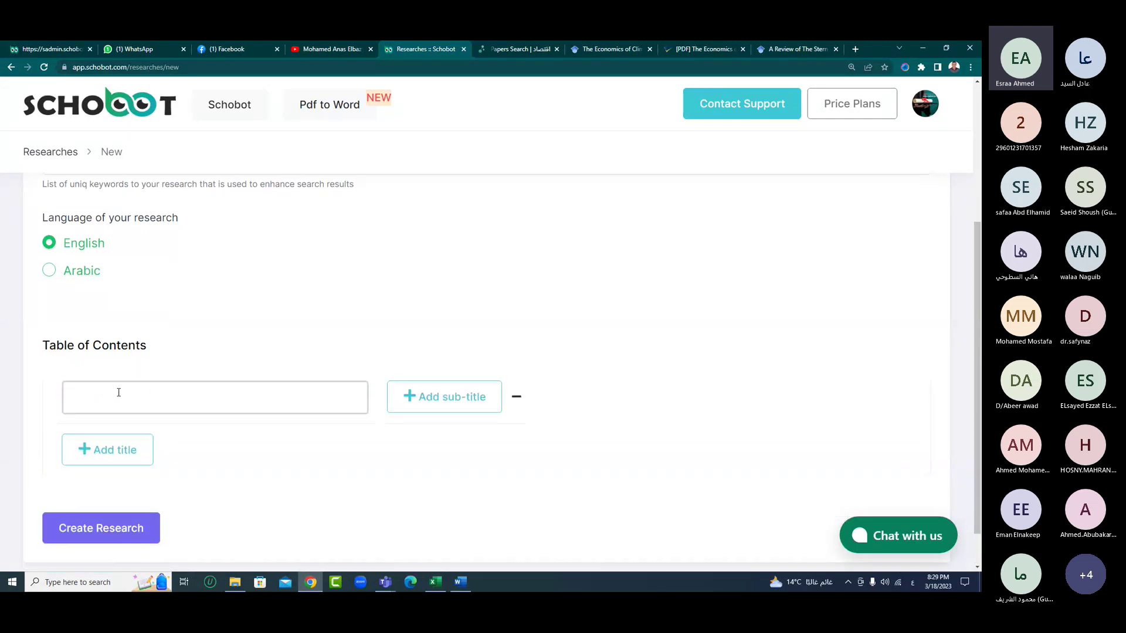
pyautogui.scroll(-1, 149, 345)
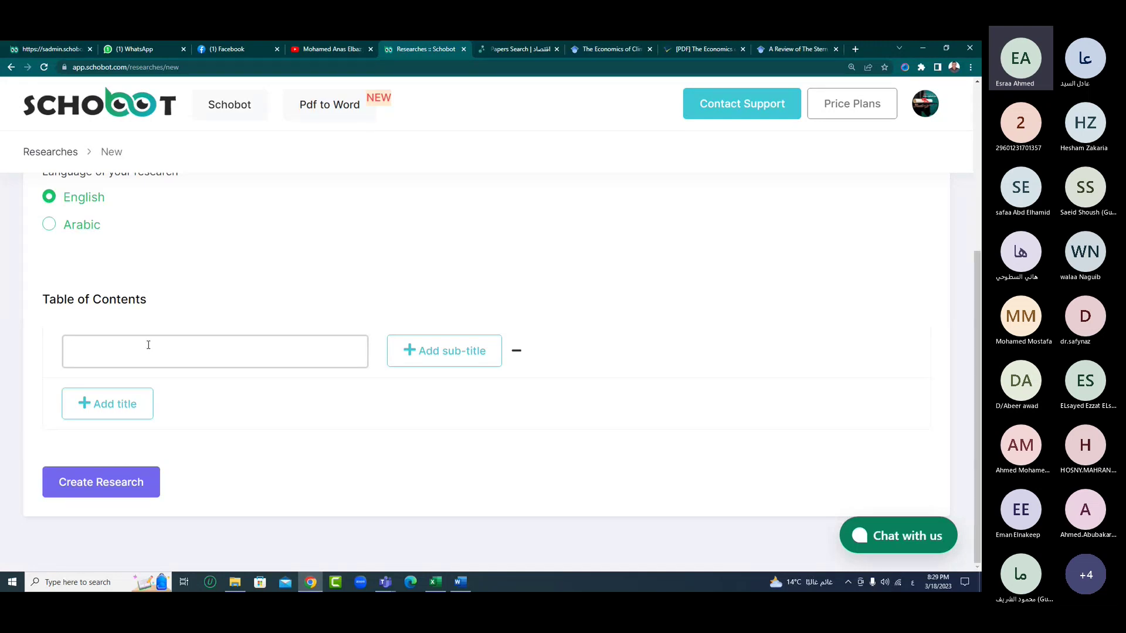
# - Copy the heading "مشاركة المعرفة" from the Word outline and paste it as the first main title in Schobot
pyautogui.click(460, 582)
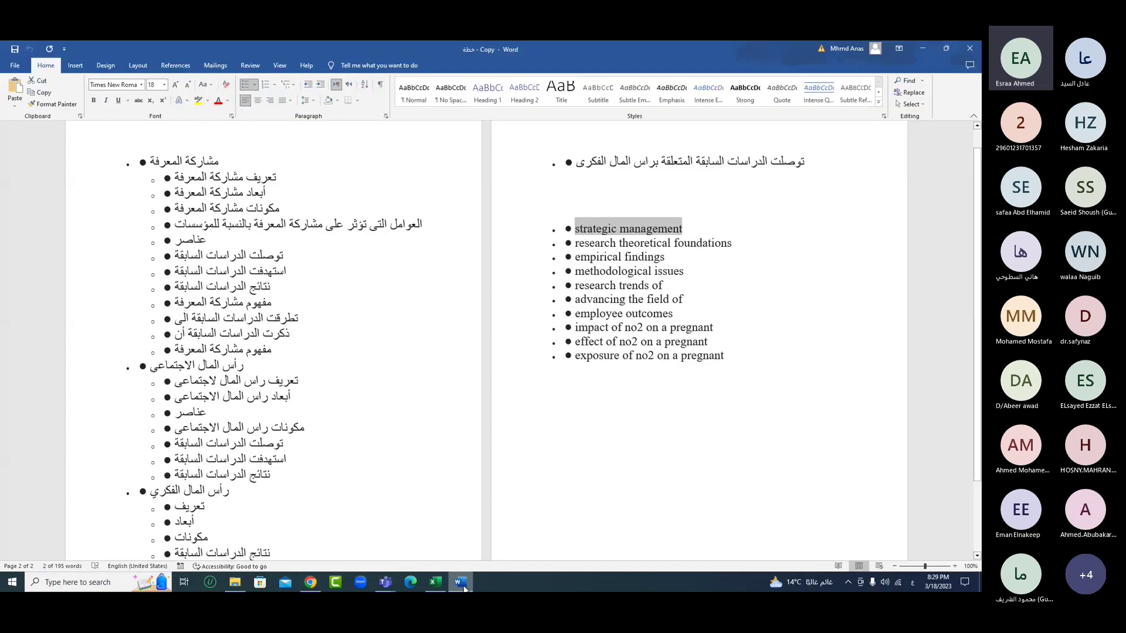
pyautogui.moveTo(218, 161); pyautogui.dragTo(151, 162)
pyautogui.rightClick(165, 169)
pyautogui.click(187, 192)
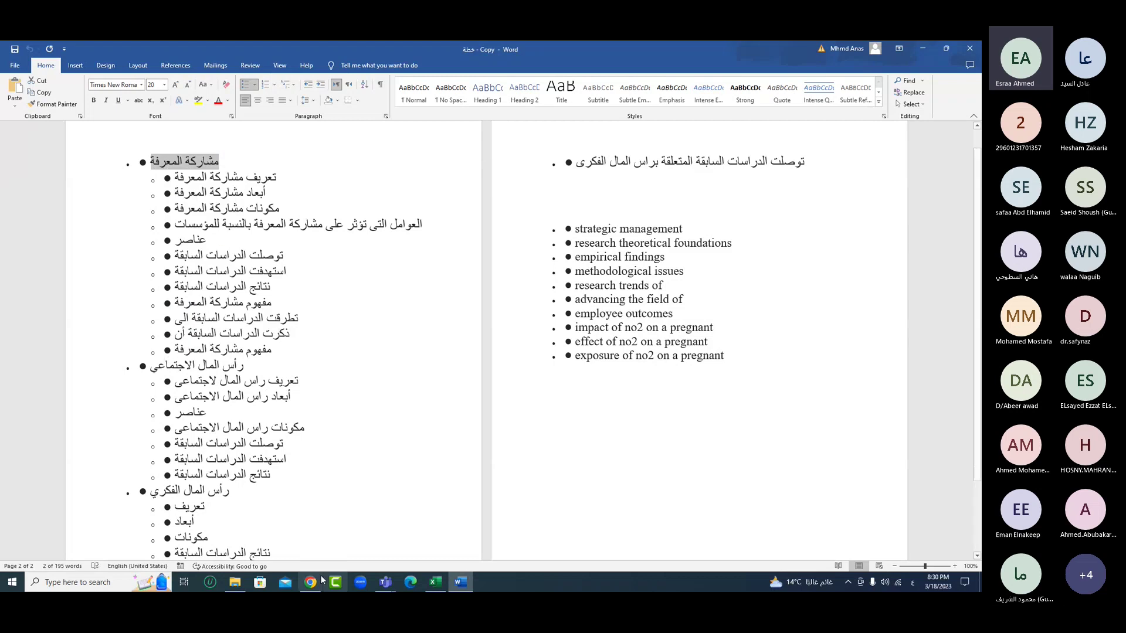
pyautogui.click(310, 582)
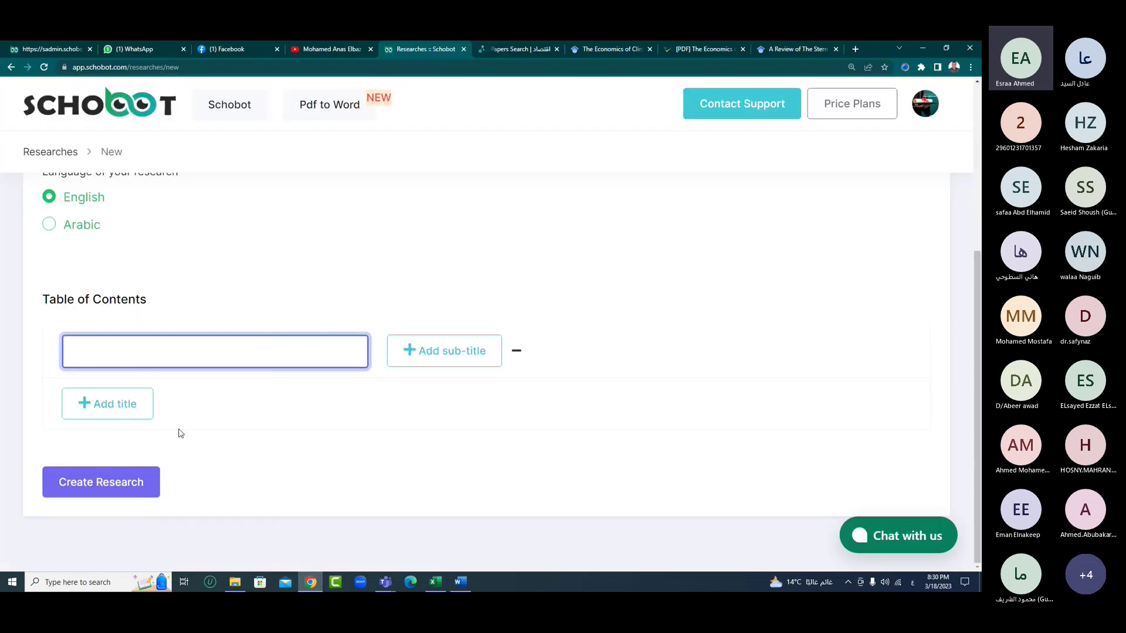
pyautogui.hotkey('ctrl', 'v')
# - Add a sub-title under "مشاركة المعرفة" and fill it with "تعريف مشاركة المعرفة" copied from the Word outline
pyautogui.click(417, 354)
pyautogui.scroll(-2, 397, 455)
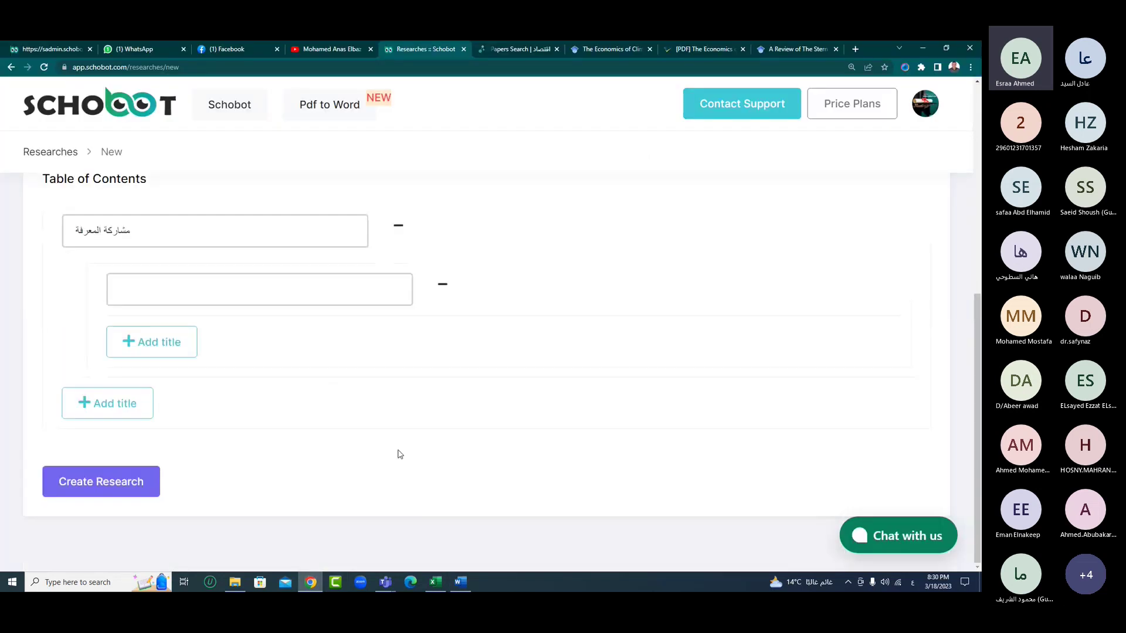
pyautogui.click(466, 585)
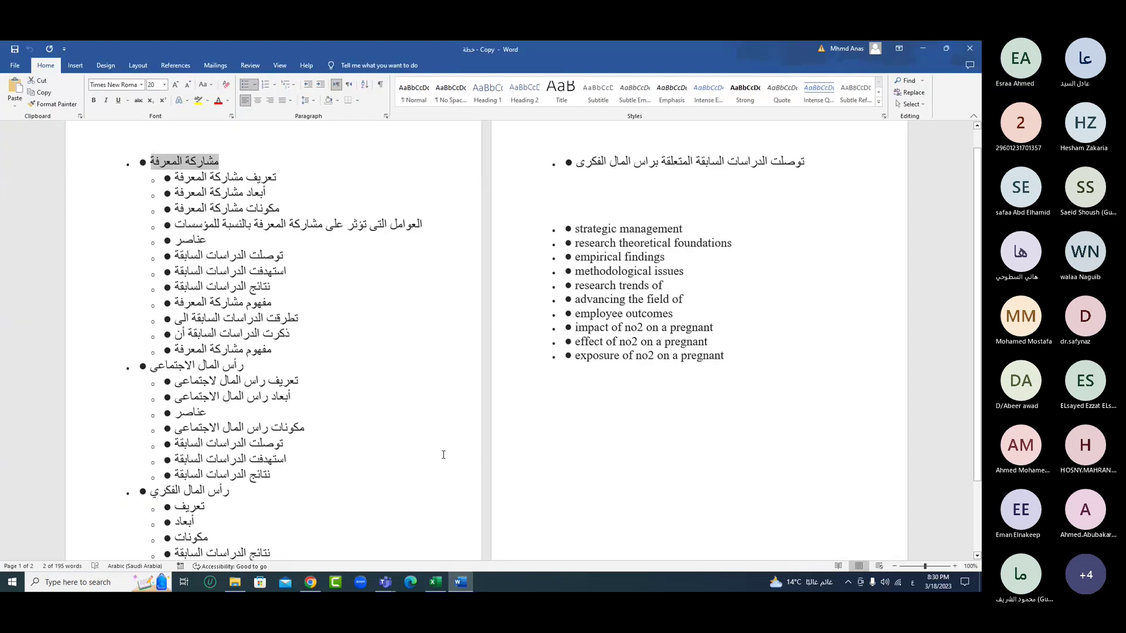
pyautogui.moveTo(175, 177); pyautogui.dragTo(272, 177)
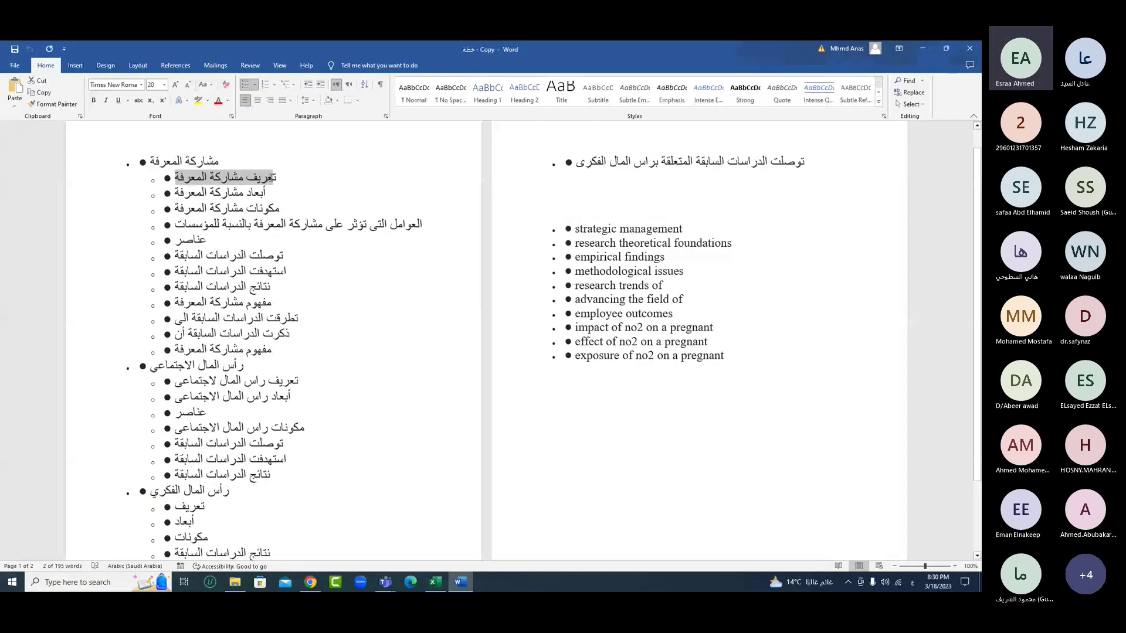
pyautogui.tripleClick(267, 178)
pyautogui.rightClick(262, 181)
pyautogui.click(287, 228)
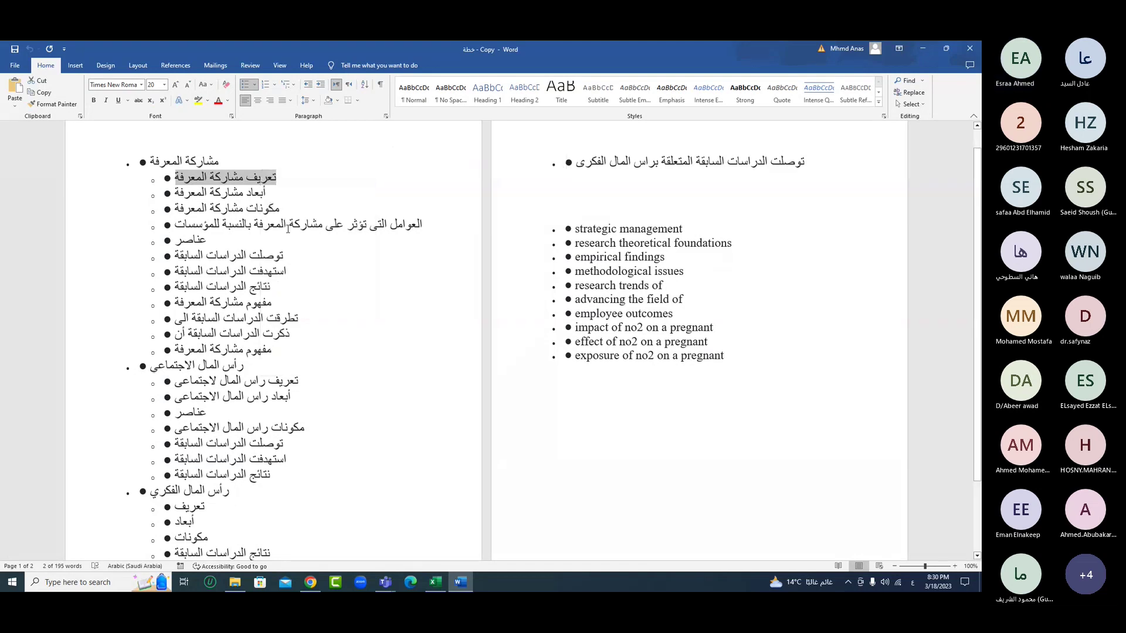
pyautogui.click(311, 582)
pyautogui.rightClick(157, 298)
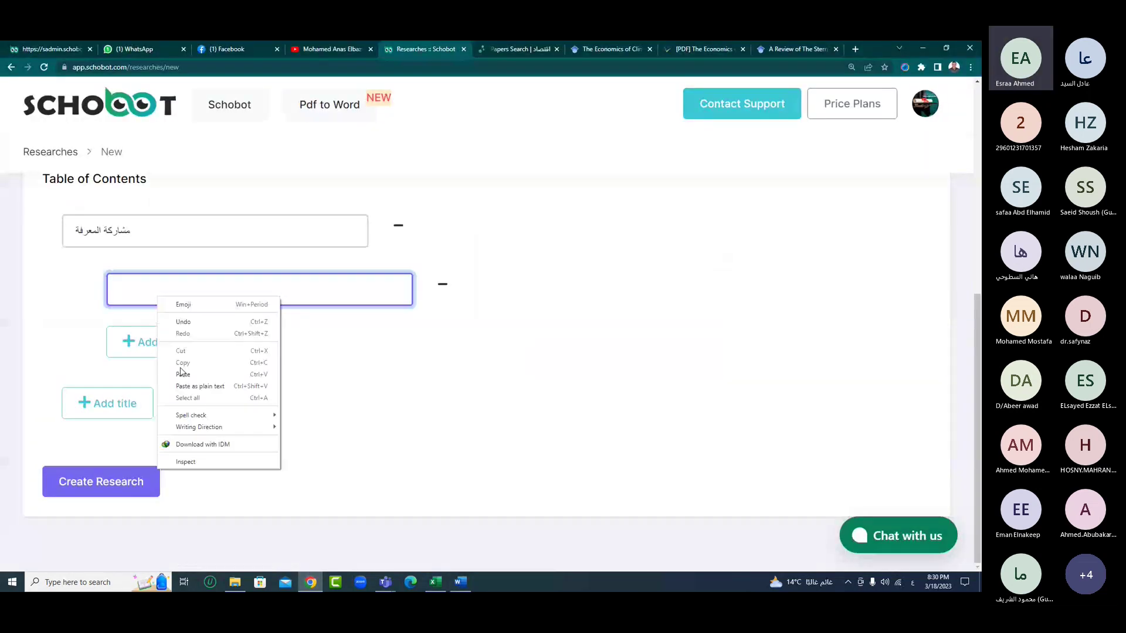
pyautogui.click(182, 374)
# - Add a second sub-title under "مشاركة المعرفة" and fill it with "أبعاد مشاركة المعرفة" copied from the Word outline
pyautogui.click(150, 341)
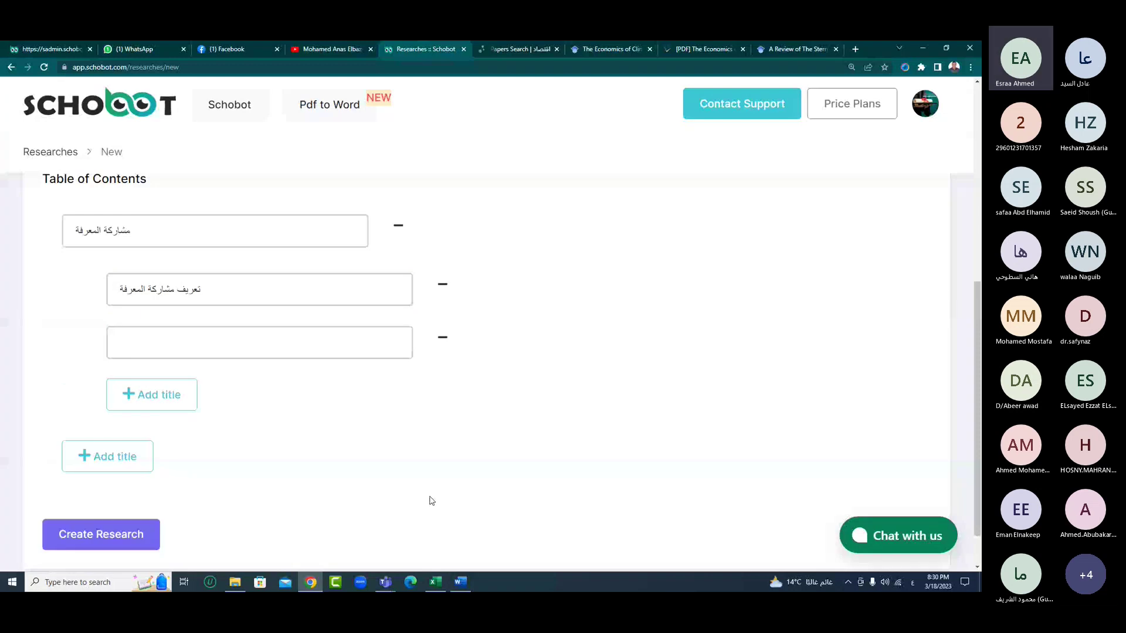
pyautogui.click(461, 582)
pyautogui.moveTo(267, 192); pyautogui.dragTo(176, 193)
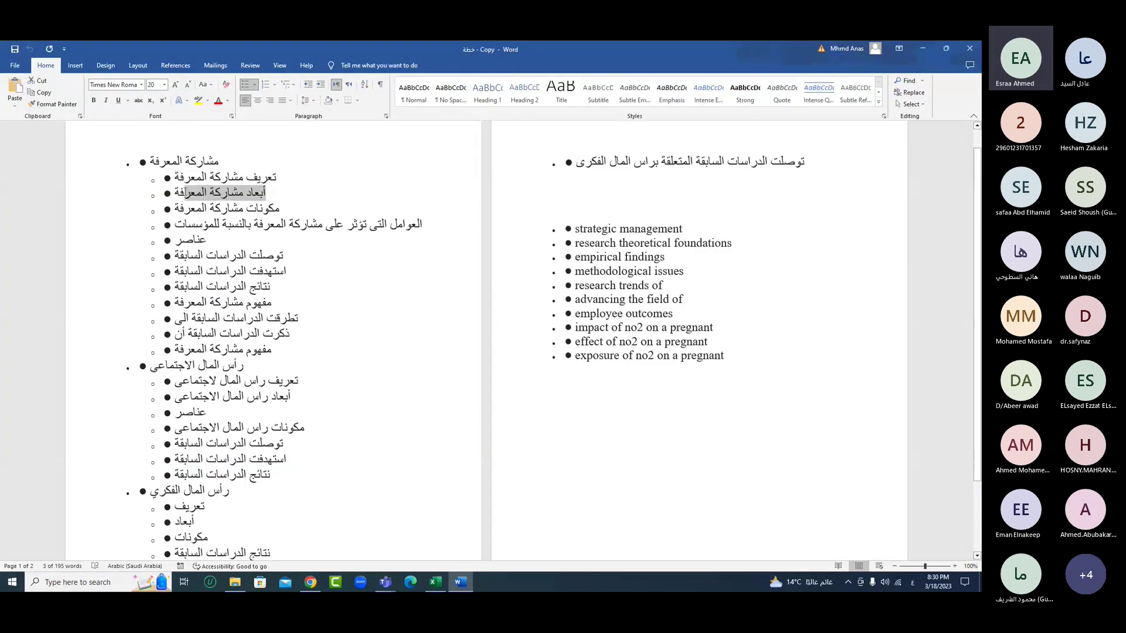
pyautogui.rightClick(180, 196)
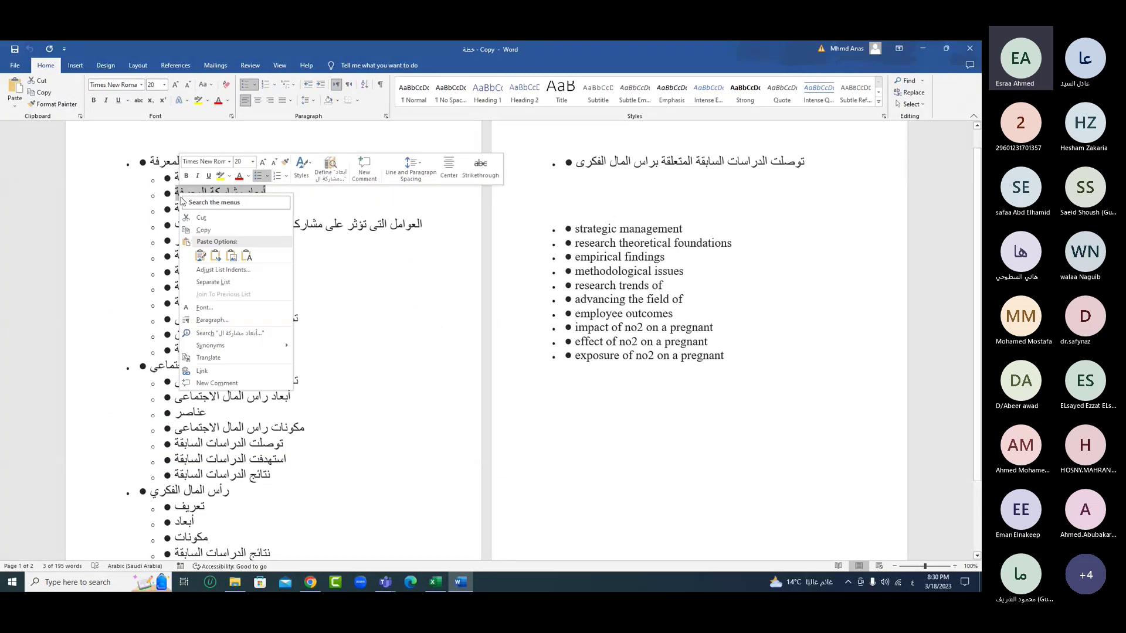
pyautogui.click(235, 226)
pyautogui.click(311, 582)
pyautogui.click(166, 347)
pyautogui.rightClick(165, 350)
pyautogui.click(190, 427)
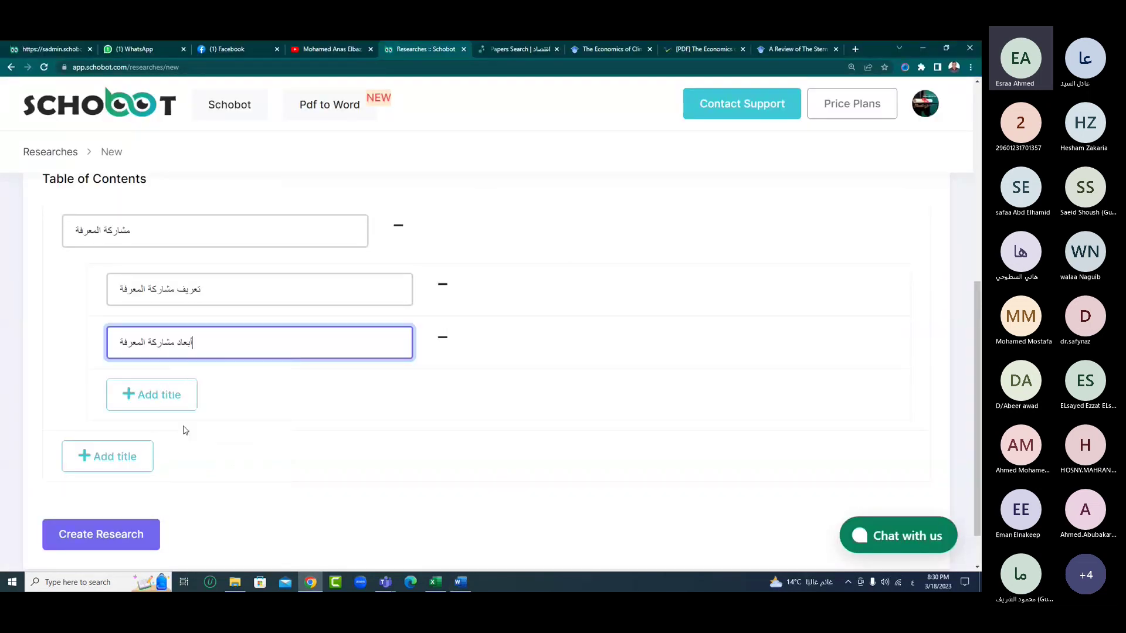
# - Copy "مكونات مشاركة المعرفة" from the Word outline into a third sub-title under "مشاركة المعرفة" in Schobot
pyautogui.click(460, 582)
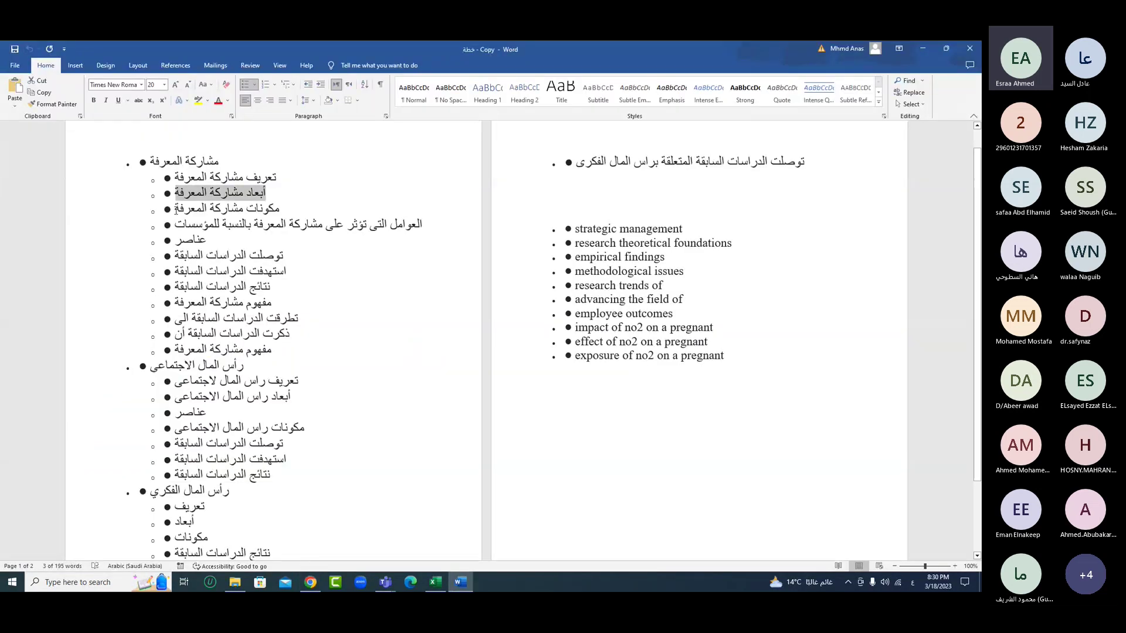
pyautogui.click(176, 208)
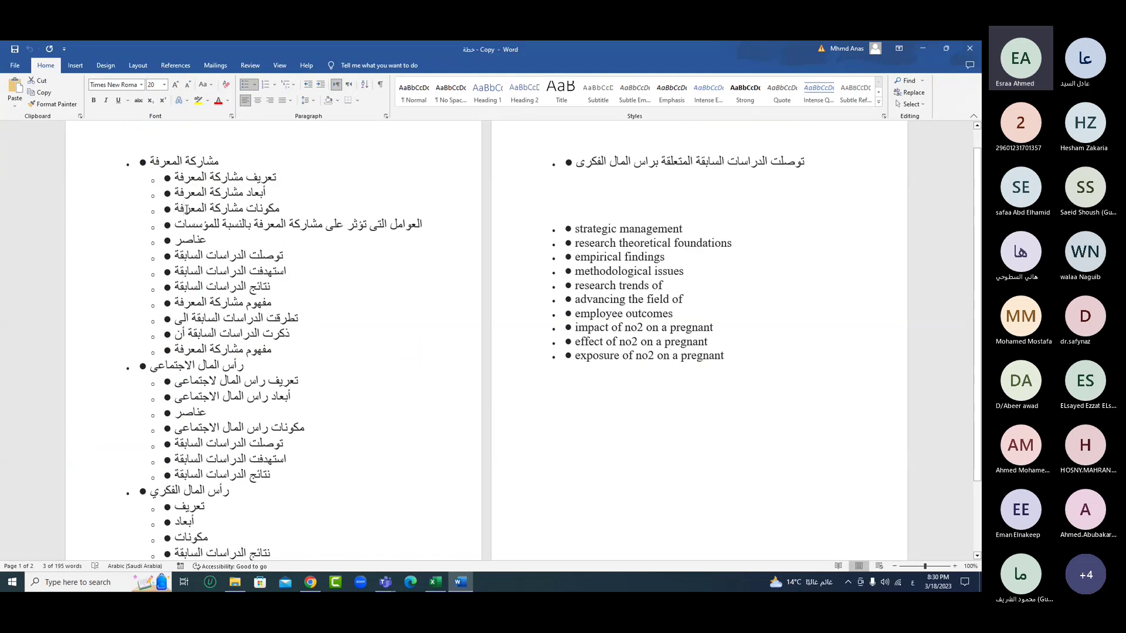
pyautogui.moveTo(180, 209); pyautogui.dragTo(276, 208)
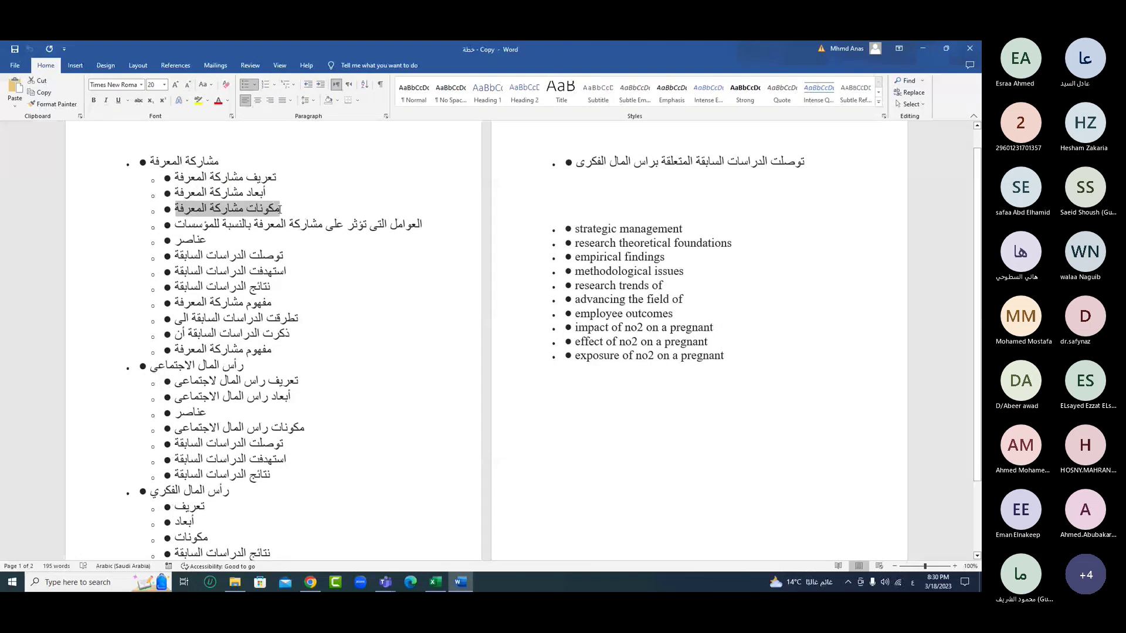
pyautogui.rightClick(275, 209)
pyautogui.hotkey('alt', 'Tab')
pyautogui.click(197, 397)
pyautogui.rightClick(174, 394)
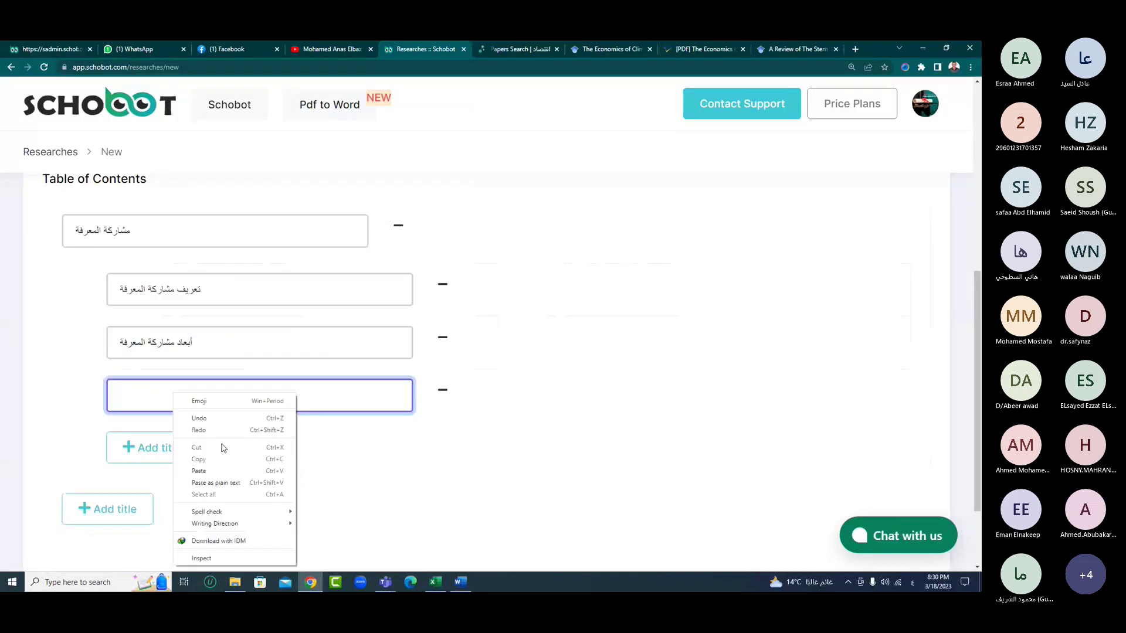
pyautogui.click(200, 471)
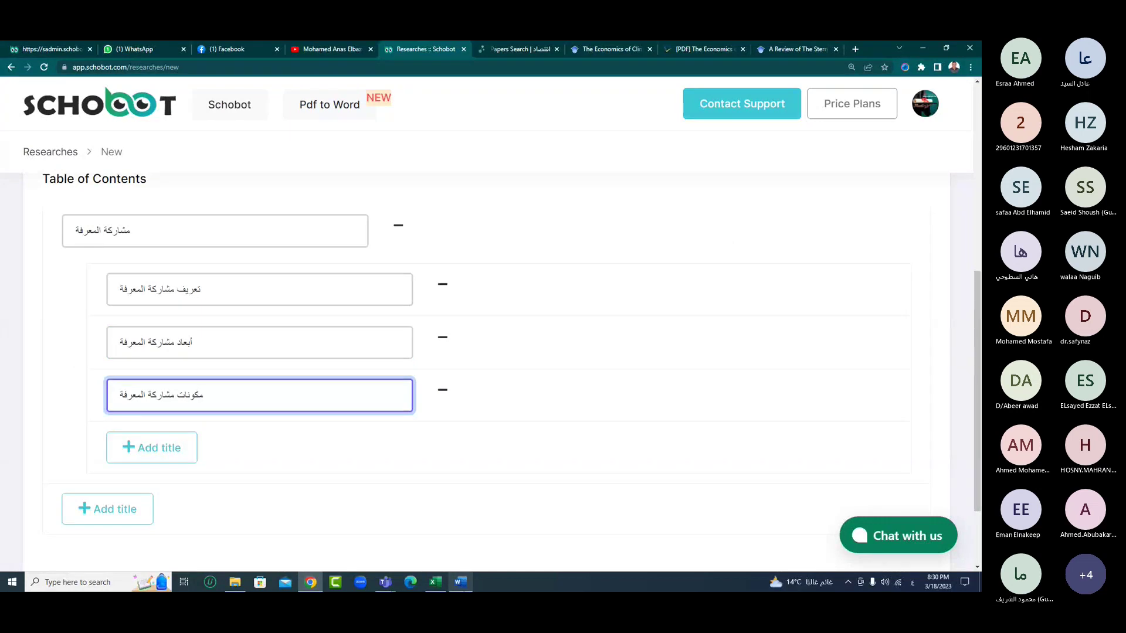
# - Copy "العوامل التى تؤثر على مشاركة المعرفة بالنسبة للمؤسسات" from the Word outline into a fourth sub-title under the first main title in Schobot
pyautogui.hotkey('alt', 'Tab')
pyautogui.moveTo(176, 224); pyautogui.dragTo(421, 225)
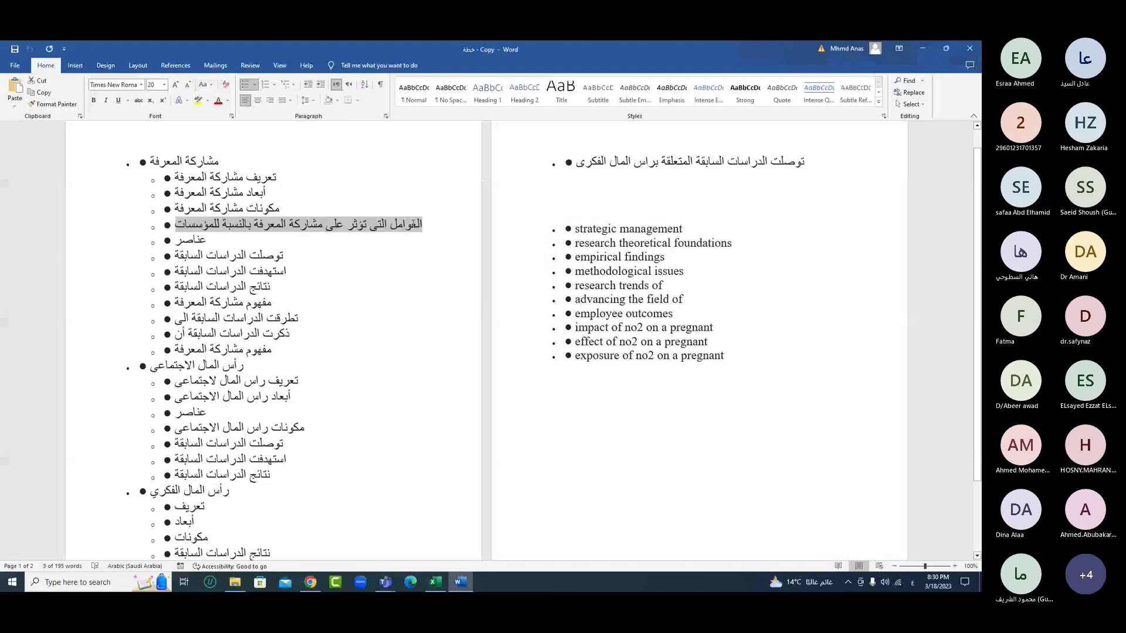
pyautogui.rightClick(387, 223)
pyautogui.click(404, 259)
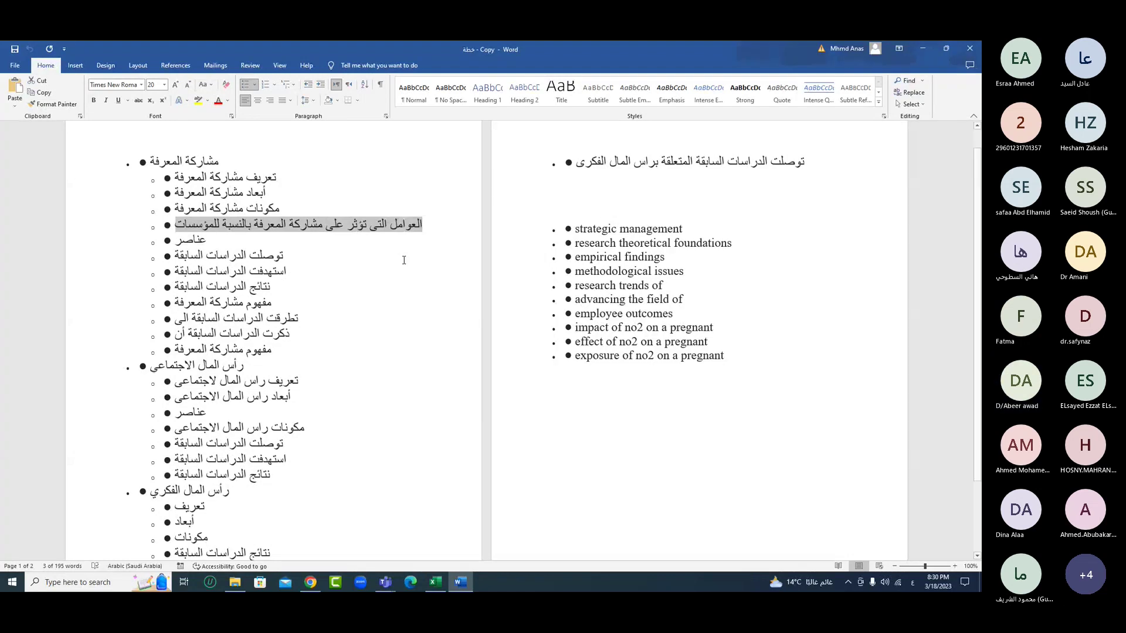
pyautogui.hotkey('alt', 'Tab')
pyautogui.click(150, 447)
pyautogui.rightClick(176, 443)
pyautogui.click(200, 360)
pyautogui.scroll(-1, 7, 411)
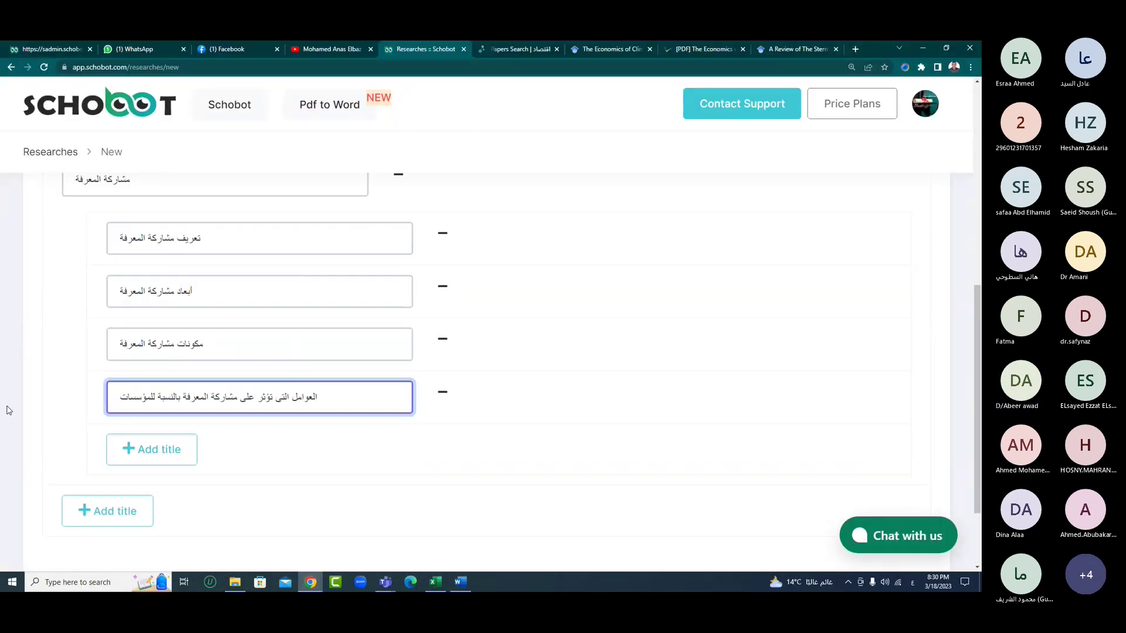
# - Copy the heading "رأس المال الاجتماعى" from the Word outline and add it as the second main title in Schobot
pyautogui.click(460, 583)
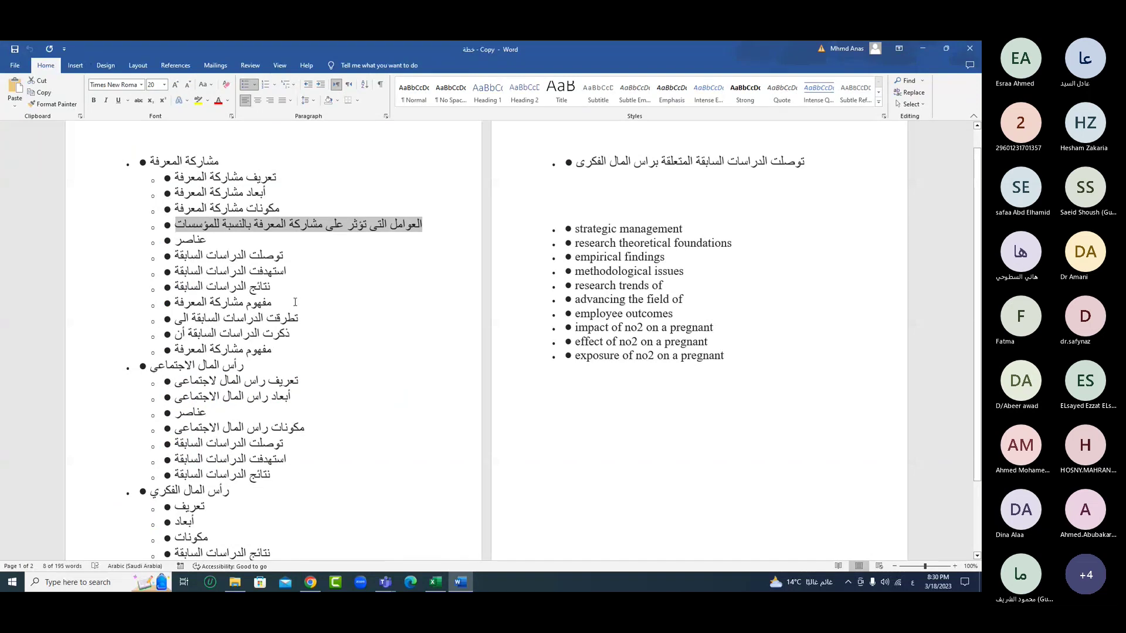
pyautogui.scroll(-2, 295, 302)
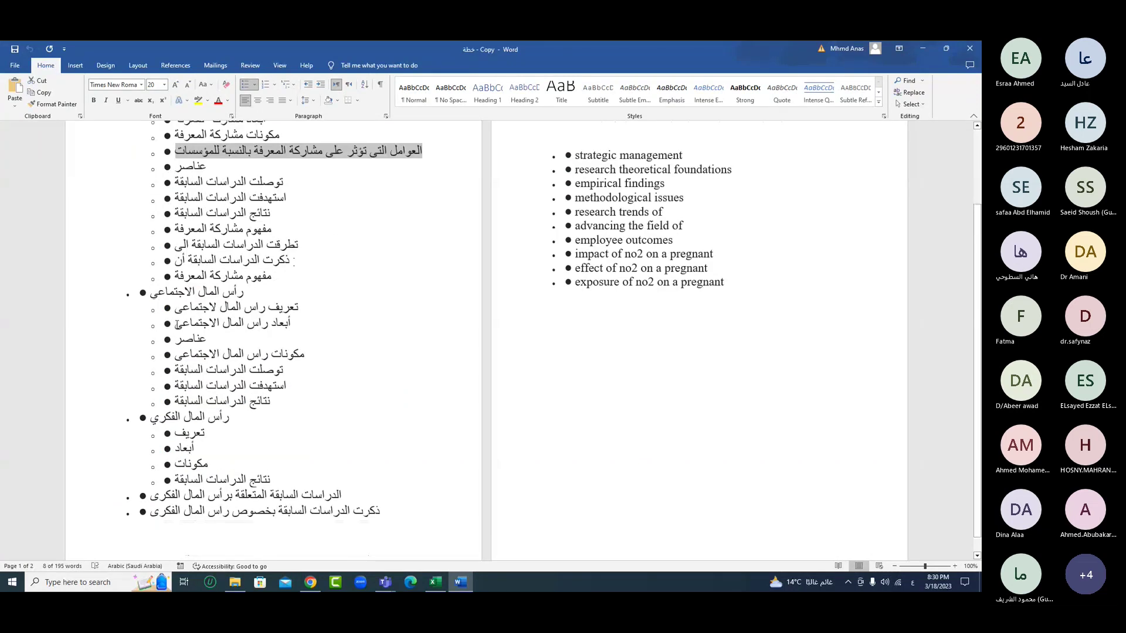
pyautogui.tripleClick(193, 291)
pyautogui.hotkey('ctrl', 'c')
pyautogui.hotkey('alt', 'Tab')
pyautogui.click(106, 510)
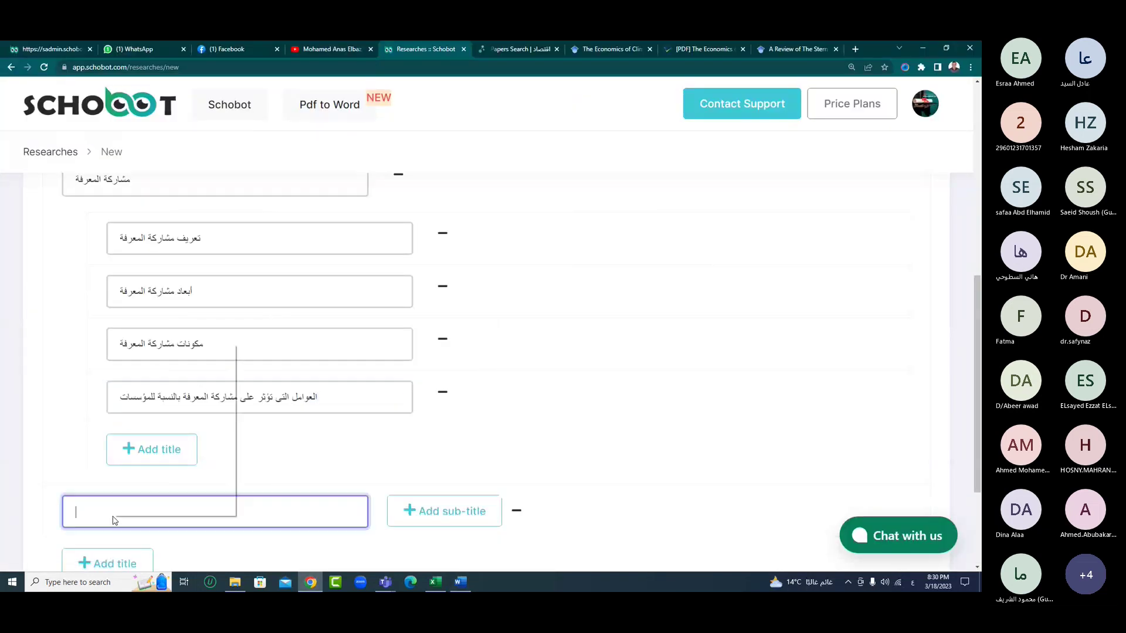
pyautogui.hotkey('ctrl', 'v')
pyautogui.scroll(-3, 132, 428)
# - Copy "تعريف راس المال لاجتماعى" from the Word outline into a first sub-title under the second main title in Schobot
pyautogui.click(461, 582)
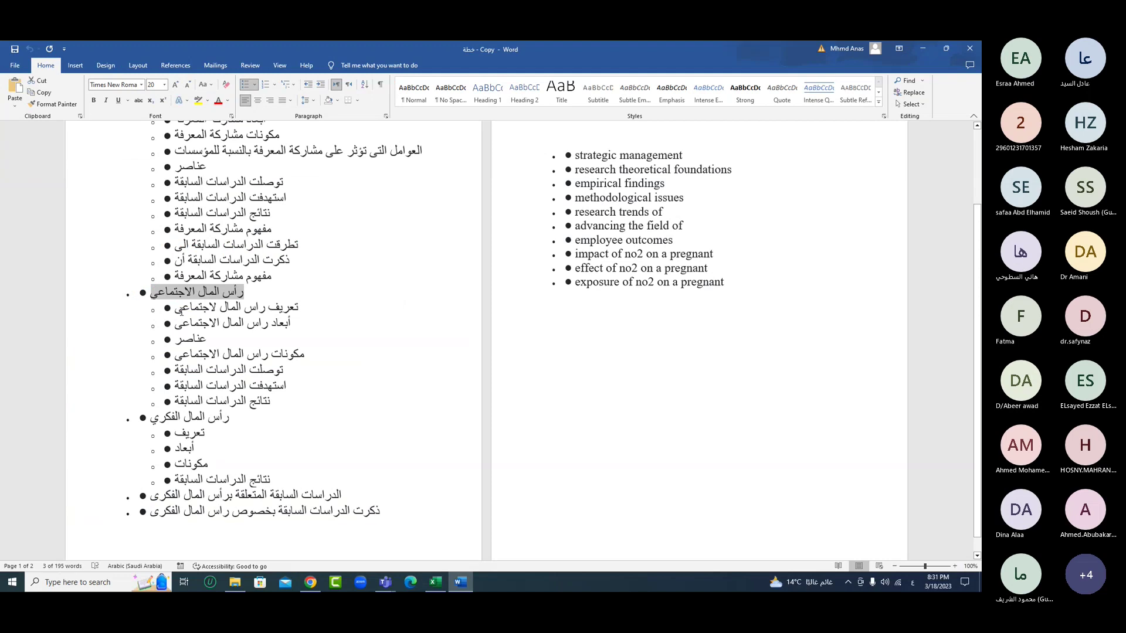
pyautogui.moveTo(181, 309); pyautogui.dragTo(298, 309)
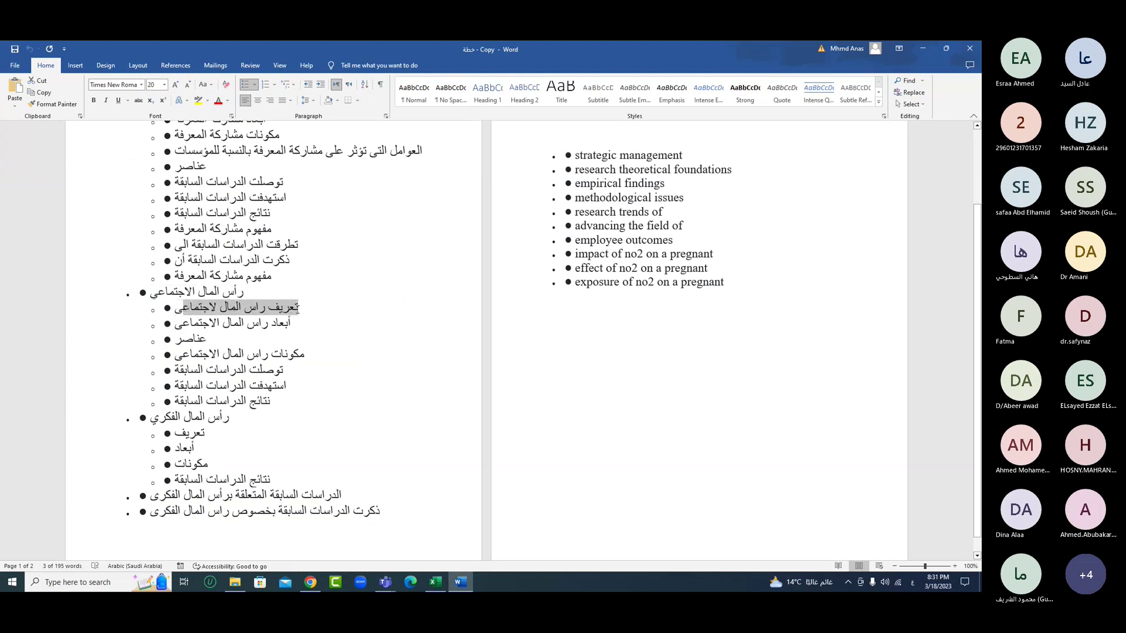
pyautogui.rightClick(297, 309)
pyautogui.click(315, 346)
pyautogui.hotkey('alt', 'Tab')
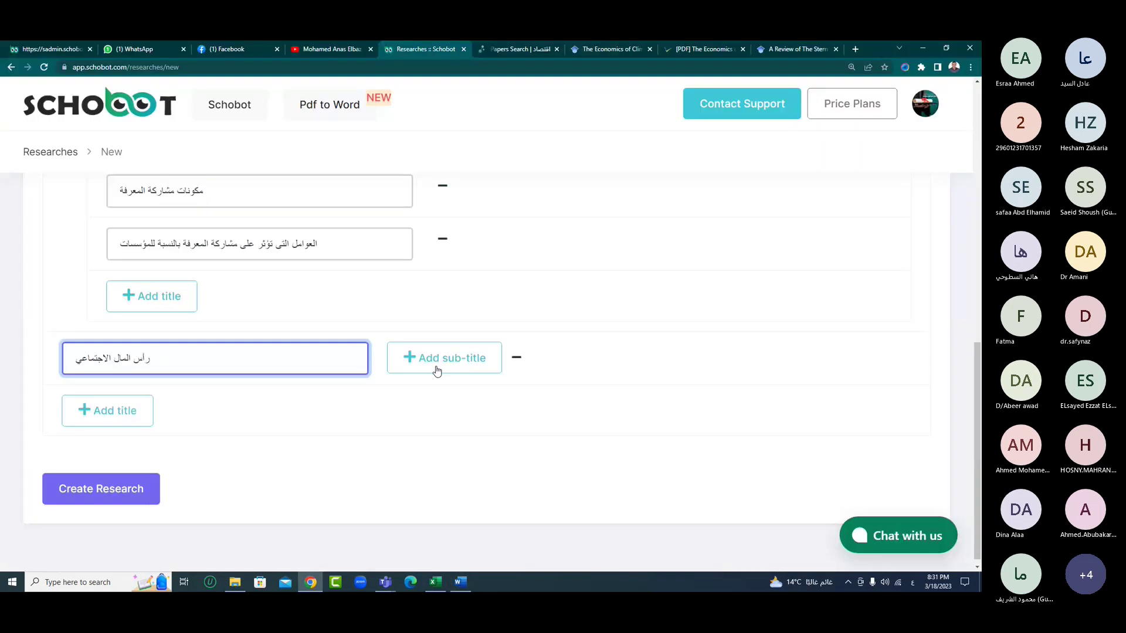
pyautogui.click(434, 363)
pyautogui.rightClick(218, 422)
pyautogui.click(244, 324)
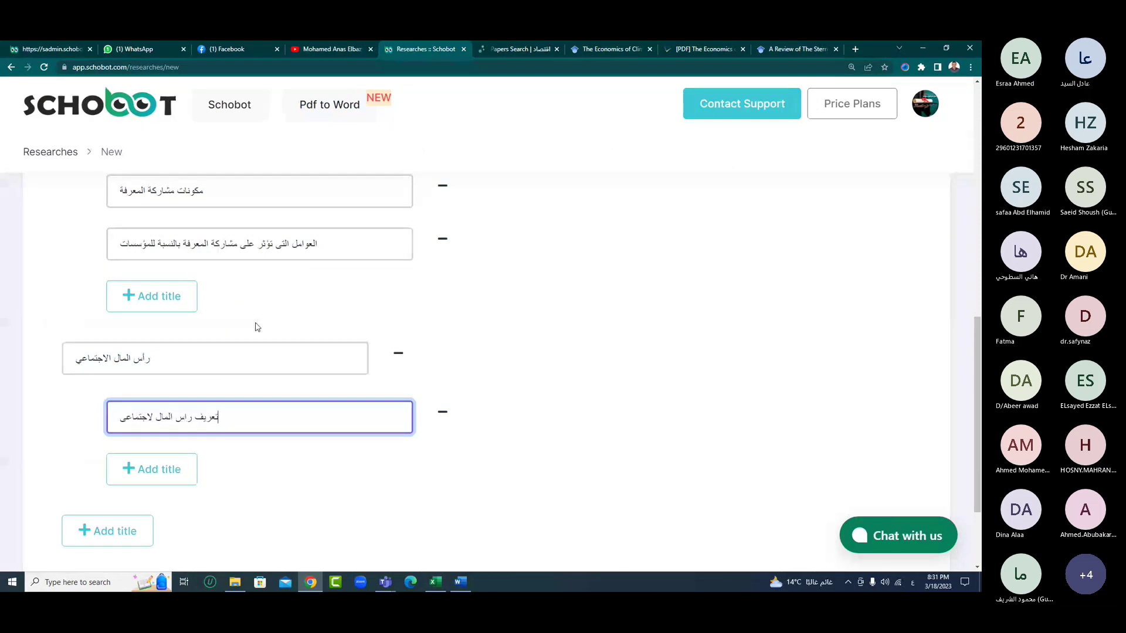
pyautogui.scroll(-3, 254, 327)
# - Copy "أبعاد راس المال الاجتماعى" from the Word outline into a second sub-title under "رأس المال الاجتماعي" in Schobot
pyautogui.click(164, 346)
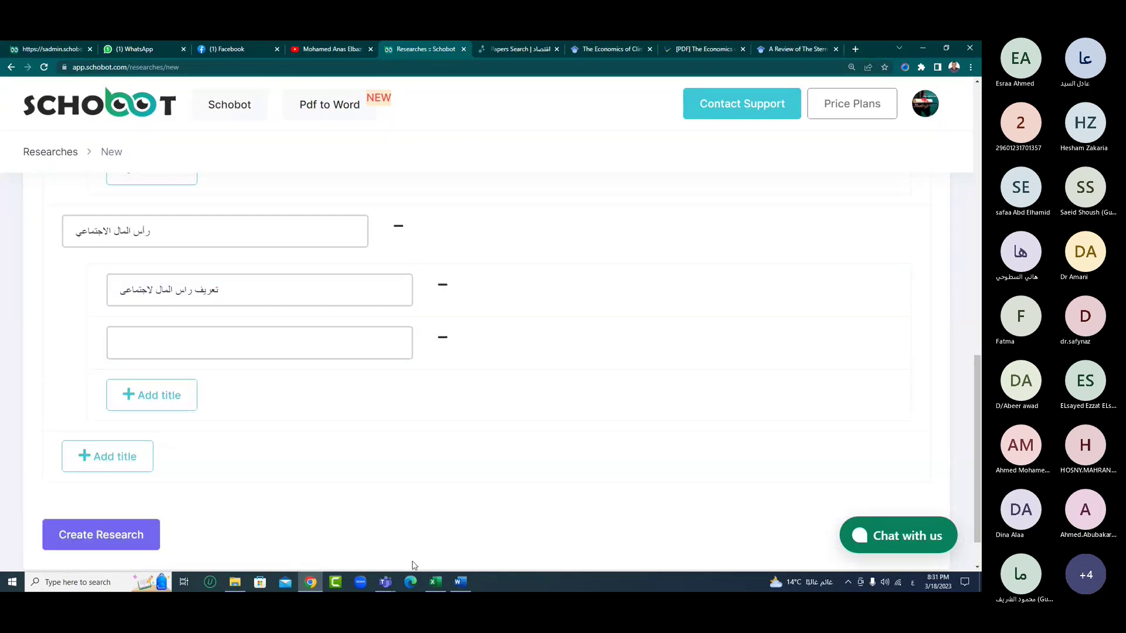
pyautogui.click(461, 582)
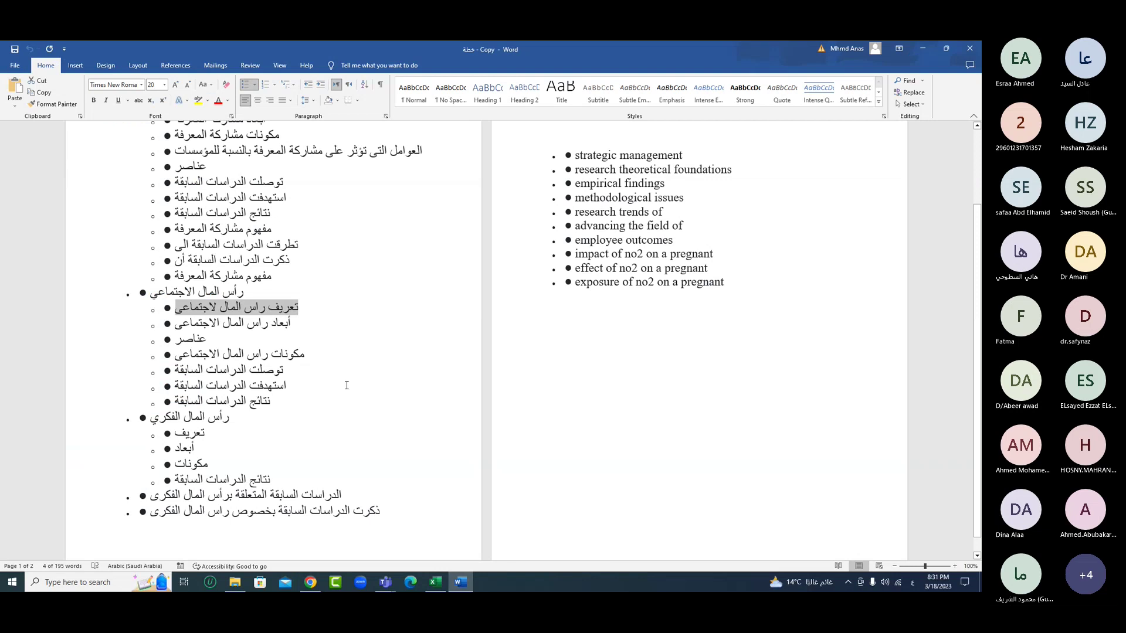
pyautogui.moveTo(177, 326); pyautogui.dragTo(292, 324)
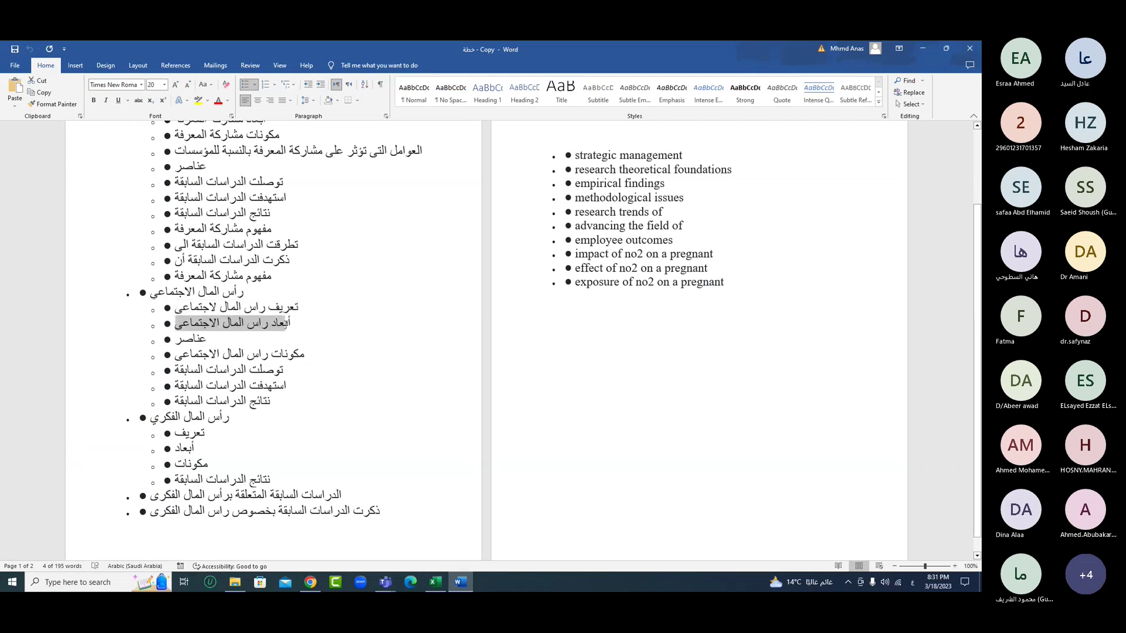
pyautogui.rightClick(277, 330)
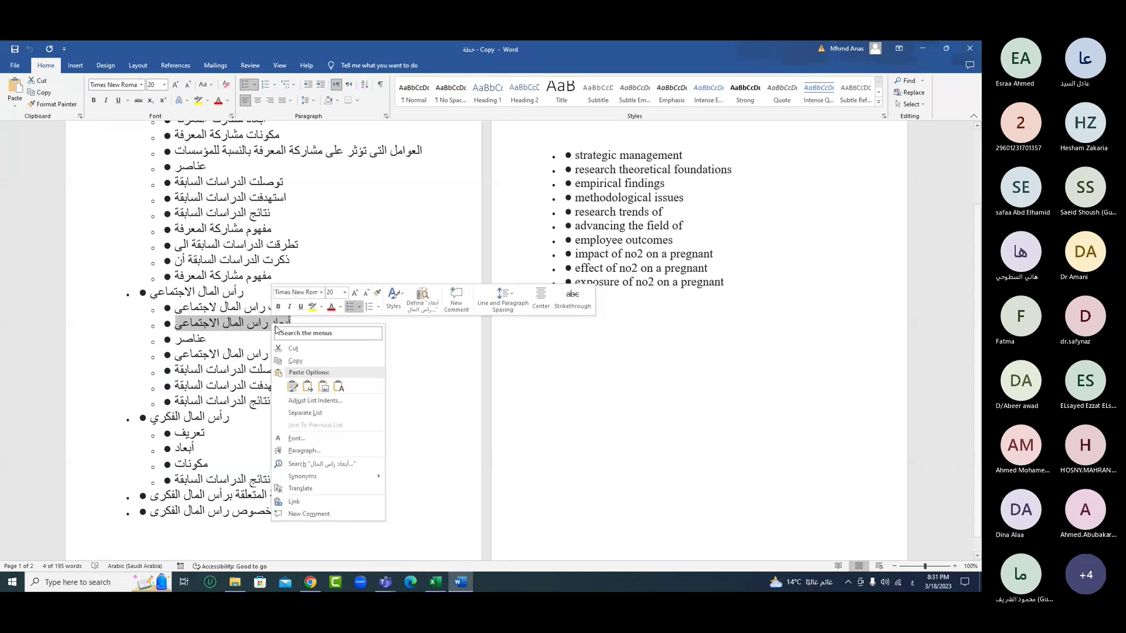
pyautogui.click(296, 360)
pyautogui.click(311, 582)
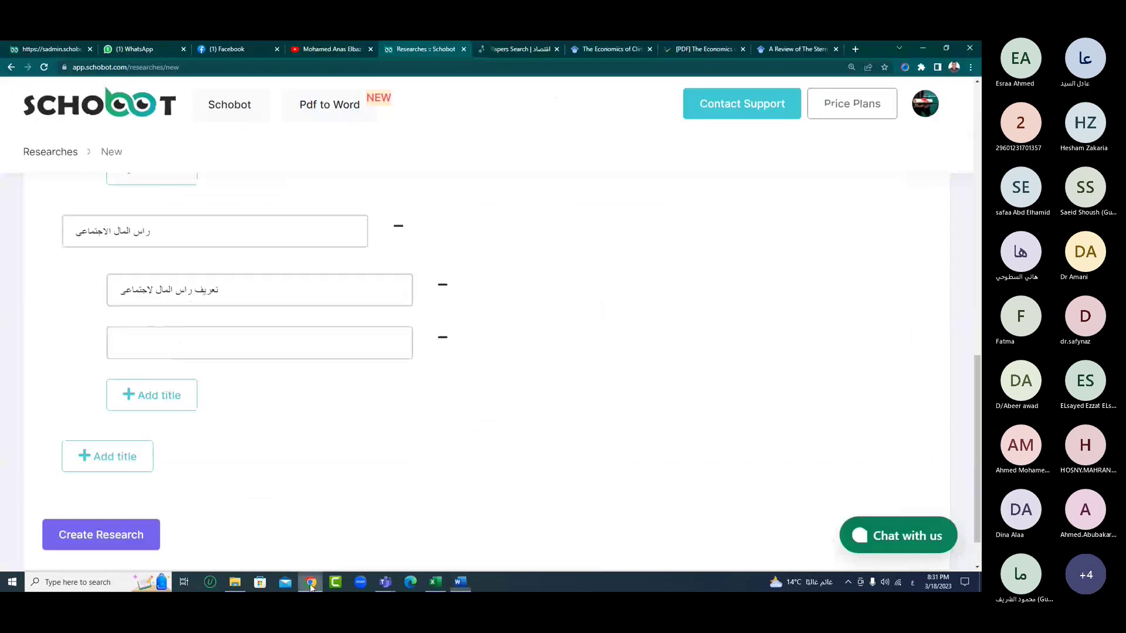
pyautogui.click(251, 342)
pyautogui.hotkey('ctrl', 'v')
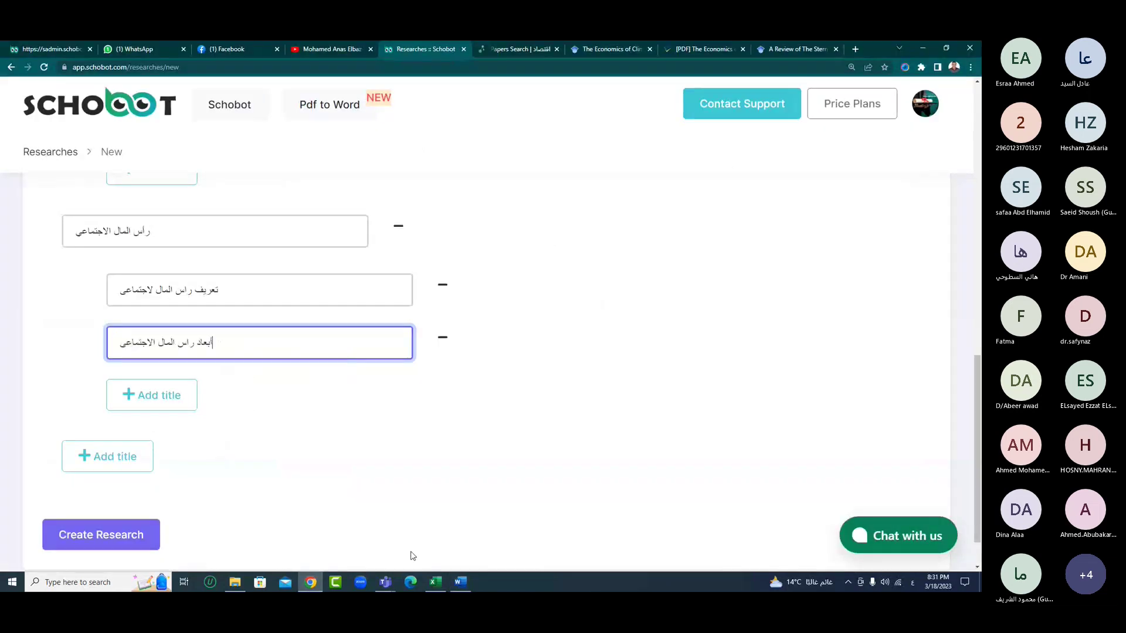
# - Copy "مكونات راس المال الاجتماعى" from the Word outline into a third sub-title under the second main title in Schobot
pyautogui.click(457, 586)
pyautogui.moveTo(174, 355); pyautogui.dragTo(303, 355)
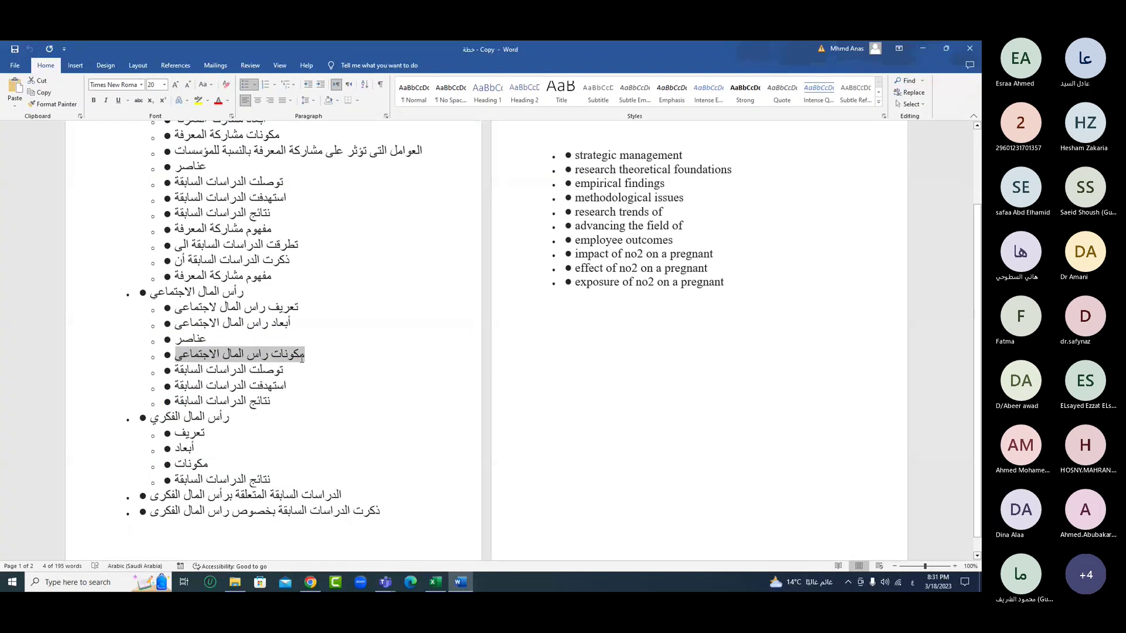
pyautogui.rightClick(299, 359)
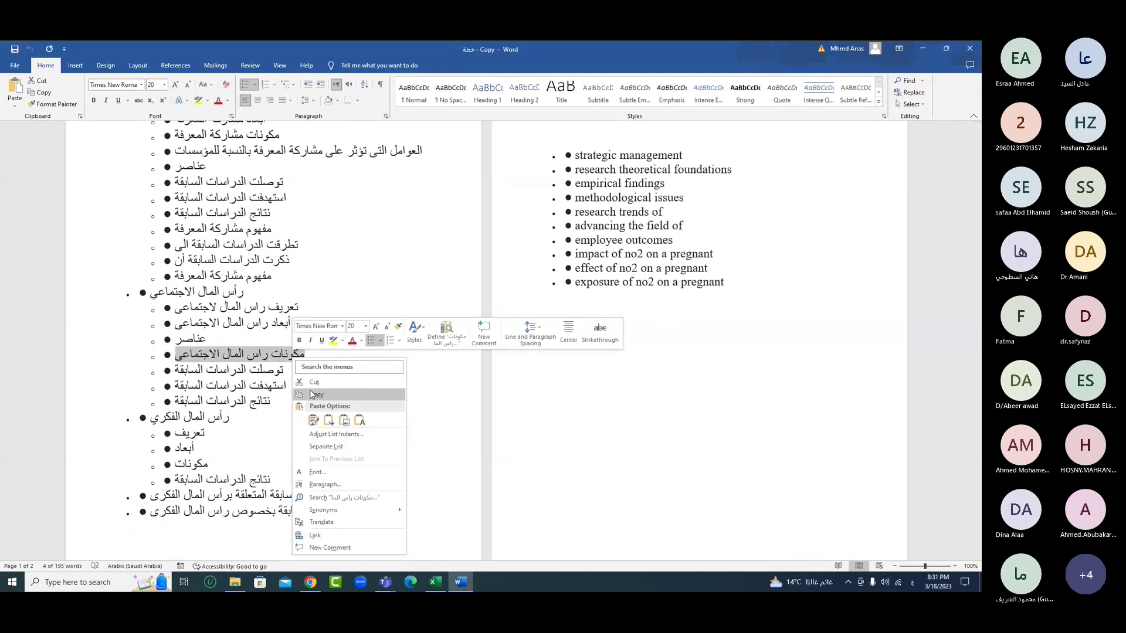
pyautogui.click(310, 583)
pyautogui.click(184, 401)
pyautogui.rightClick(185, 399)
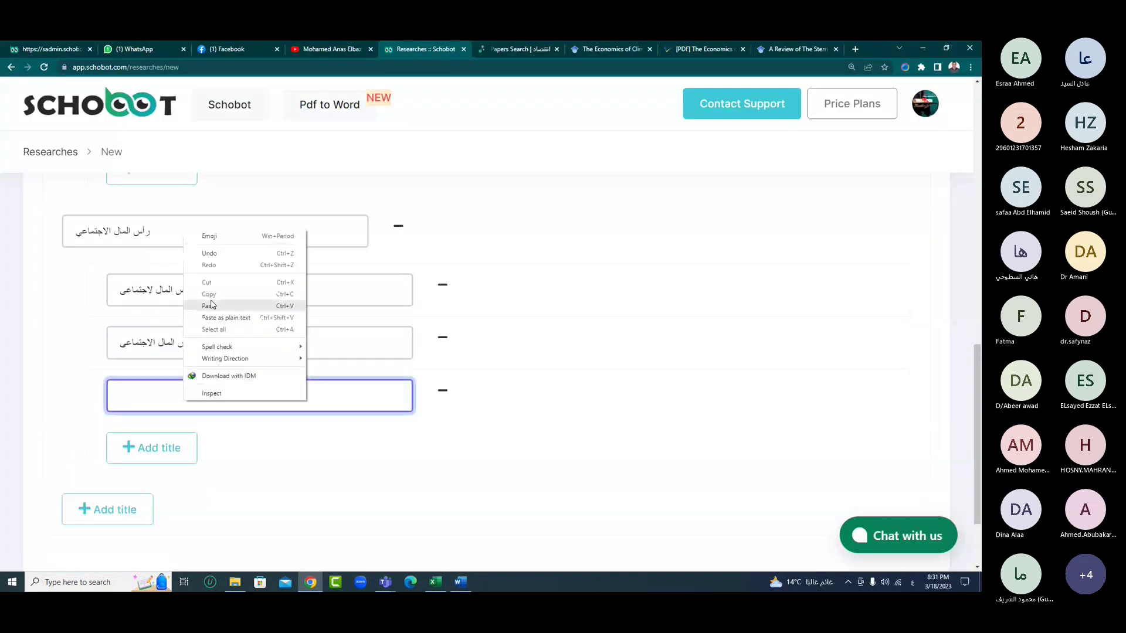
pyautogui.click(212, 302)
# - Copy "عناصر" from the Word outline into a fourth sub-title under the second main title in Schobot
pyautogui.click(176, 450)
pyautogui.scroll(-2, 446, 519)
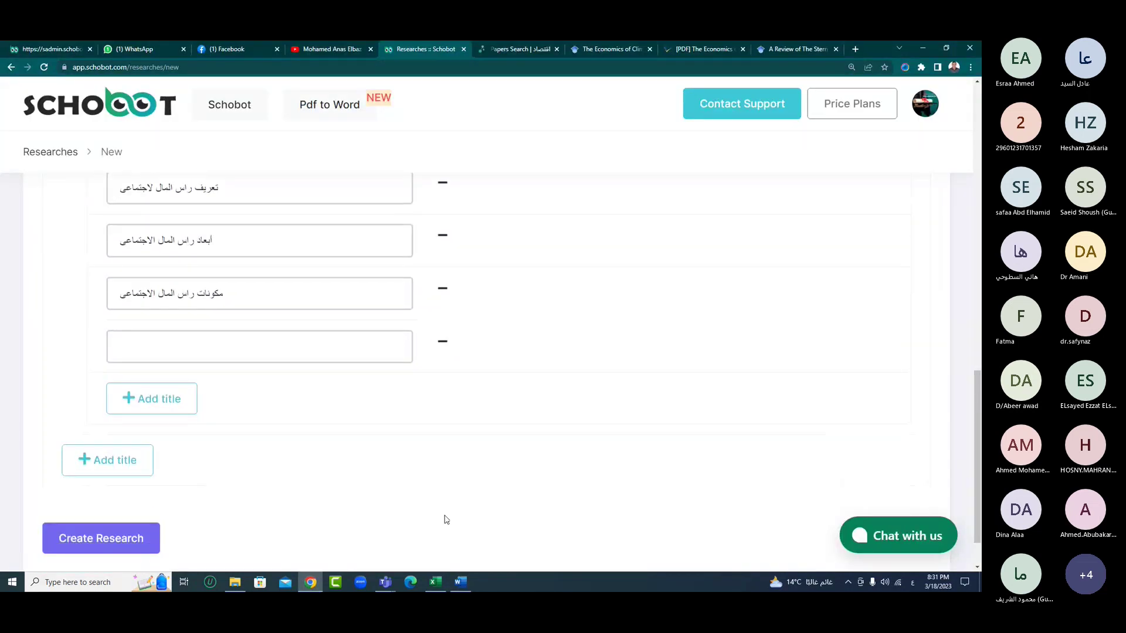
pyautogui.click(467, 588)
pyautogui.click(180, 339)
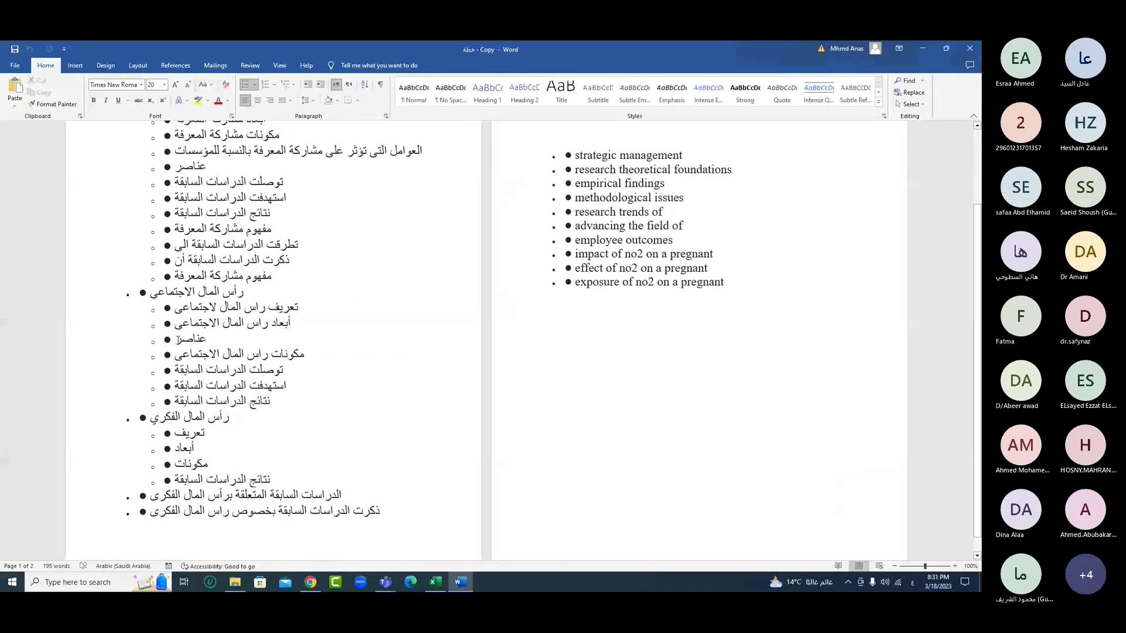
pyautogui.moveTo(178, 339); pyautogui.dragTo(206, 340)
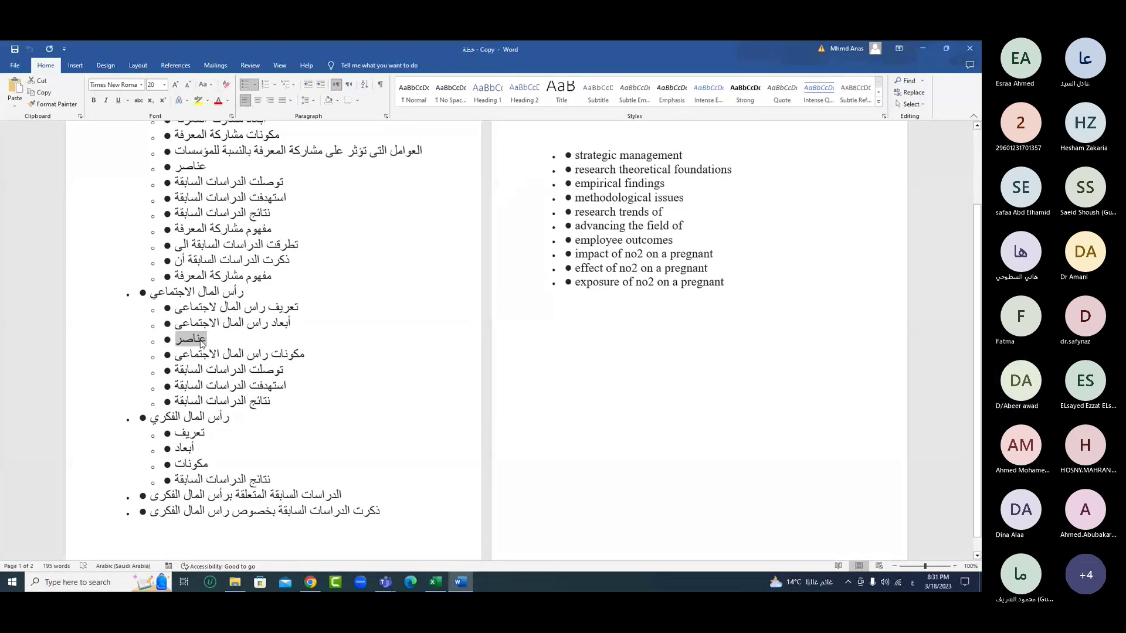
pyautogui.rightClick(201, 344)
pyautogui.click(222, 378)
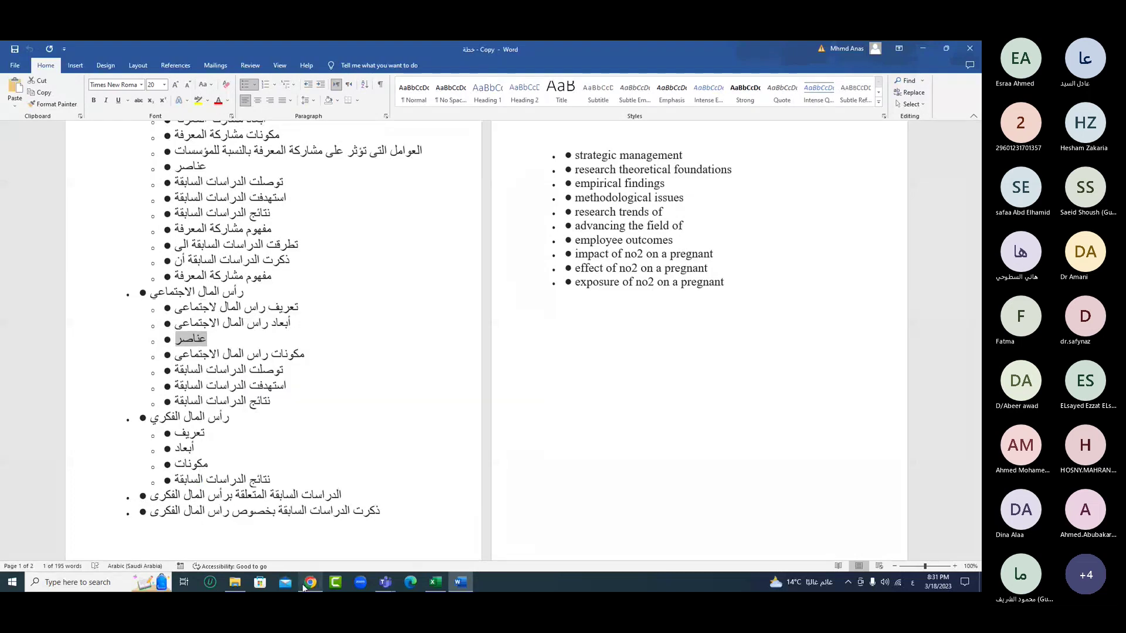
pyautogui.hotkey('alt', 'Tab')
pyautogui.rightClick(162, 352)
pyautogui.click(176, 425)
# - Copy the heading "رأس المال الفكري" from the Word outline and add it as the third main title in Schobot
pyautogui.click(110, 463)
pyautogui.scroll(-2, 110, 466)
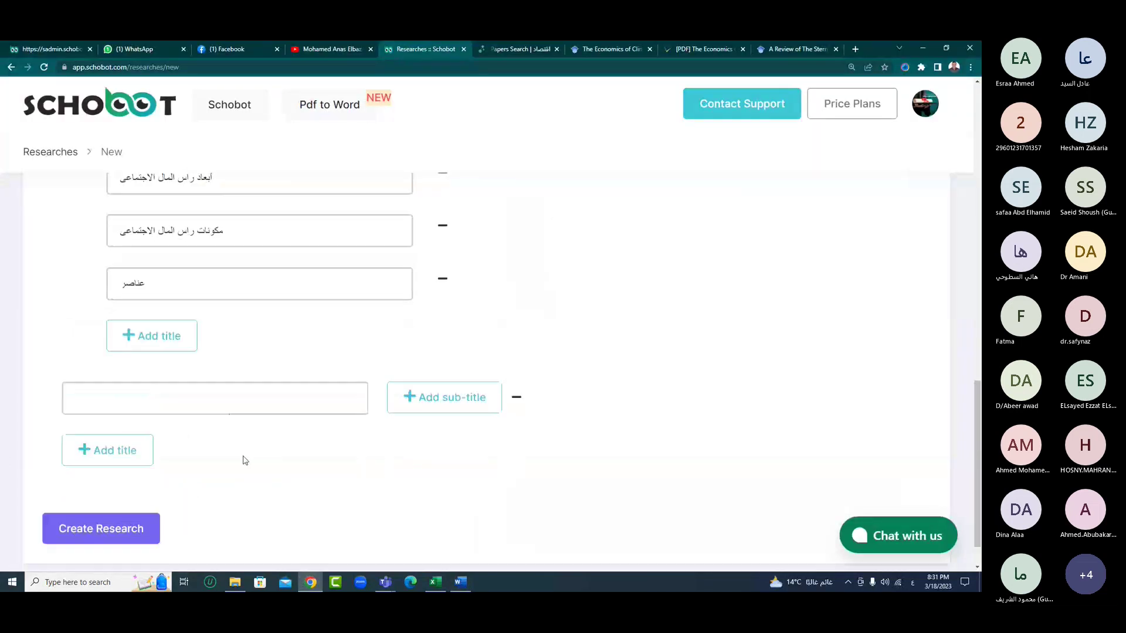
pyautogui.click(465, 588)
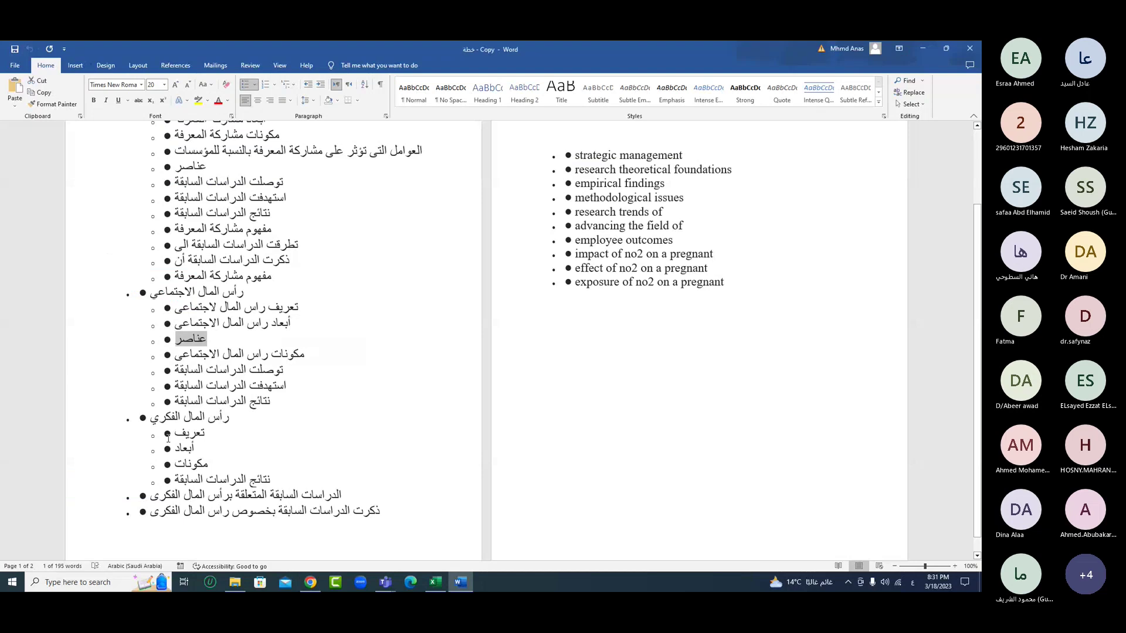
pyautogui.moveTo(152, 420); pyautogui.dragTo(227, 419)
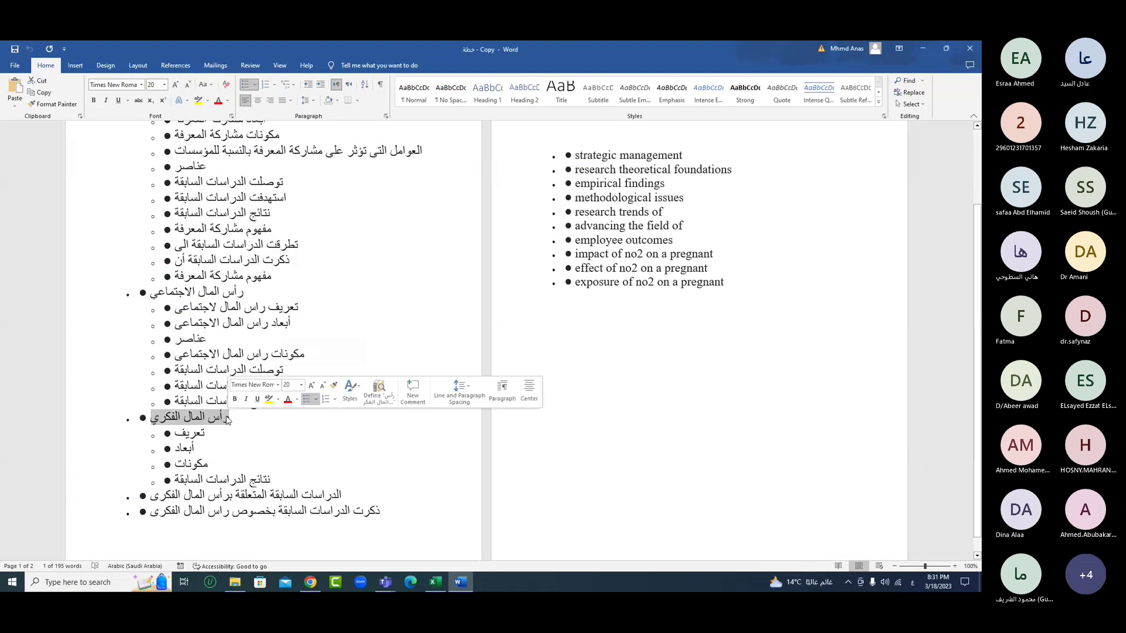
pyautogui.rightClick(226, 419)
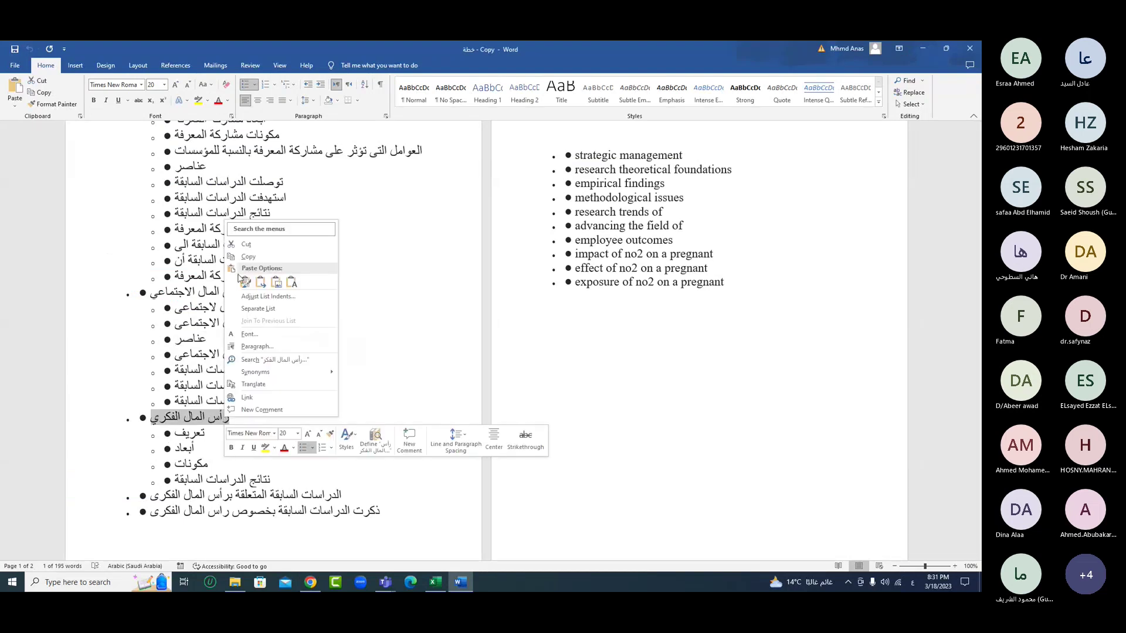
pyautogui.click(248, 256)
pyautogui.click(311, 583)
pyautogui.rightClick(135, 352)
pyautogui.click(152, 422)
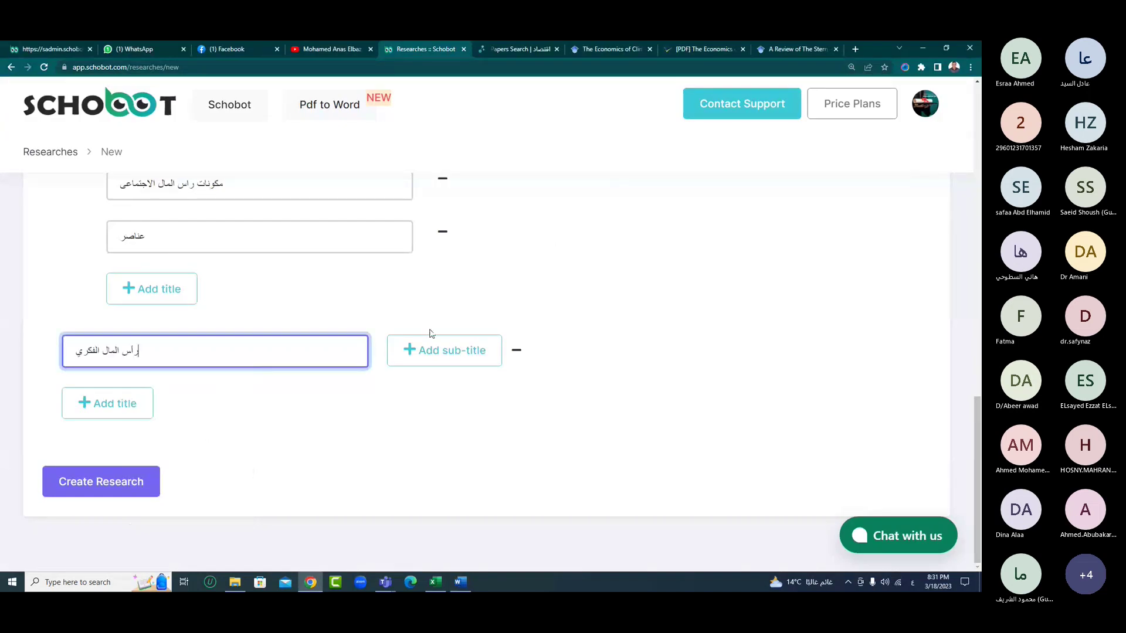
# - Copy "تعريف" from the Word outline into a first sub-title under "رأس المال الفكري" in Schobot
pyautogui.click(431, 340)
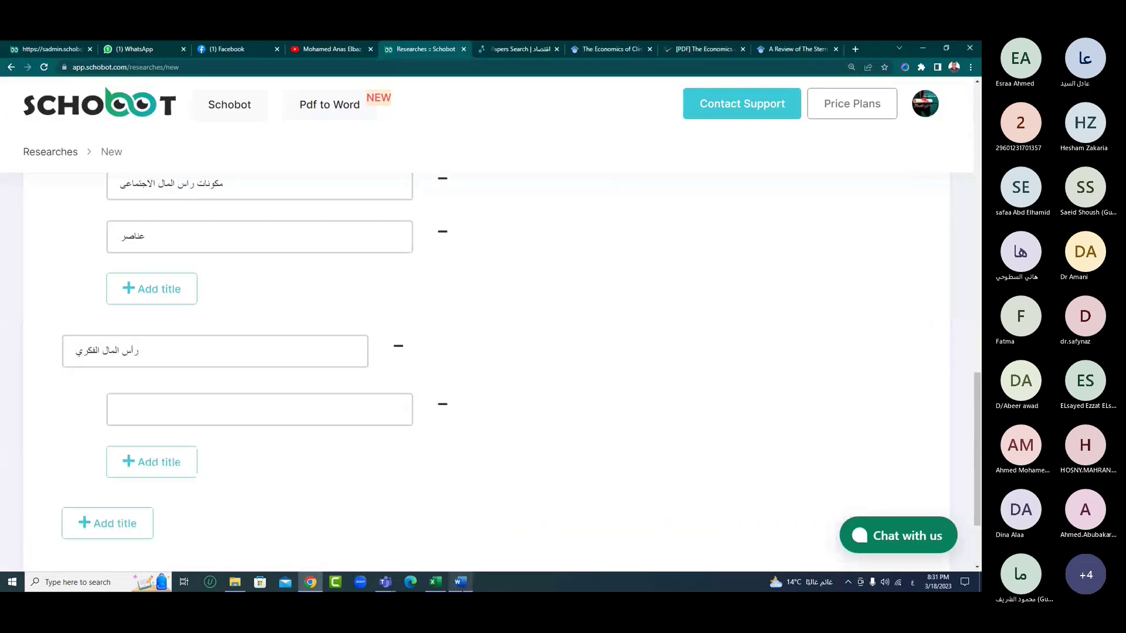
pyautogui.click(461, 582)
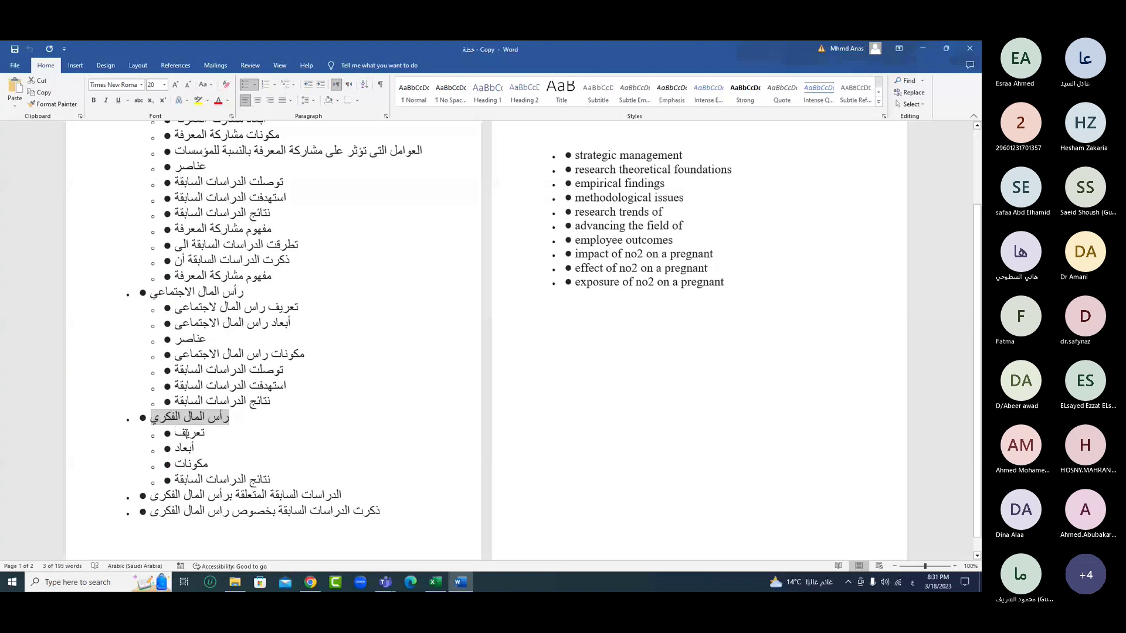
pyautogui.click(187, 434)
pyautogui.doubleClick(203, 432)
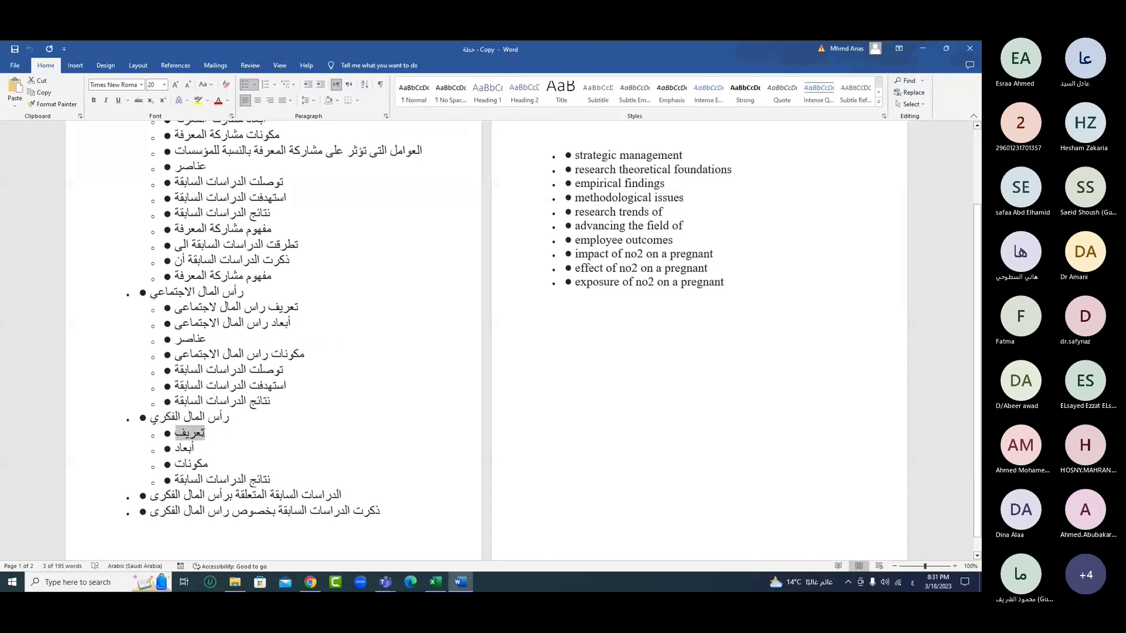
pyautogui.rightClick(202, 433)
pyautogui.click(227, 273)
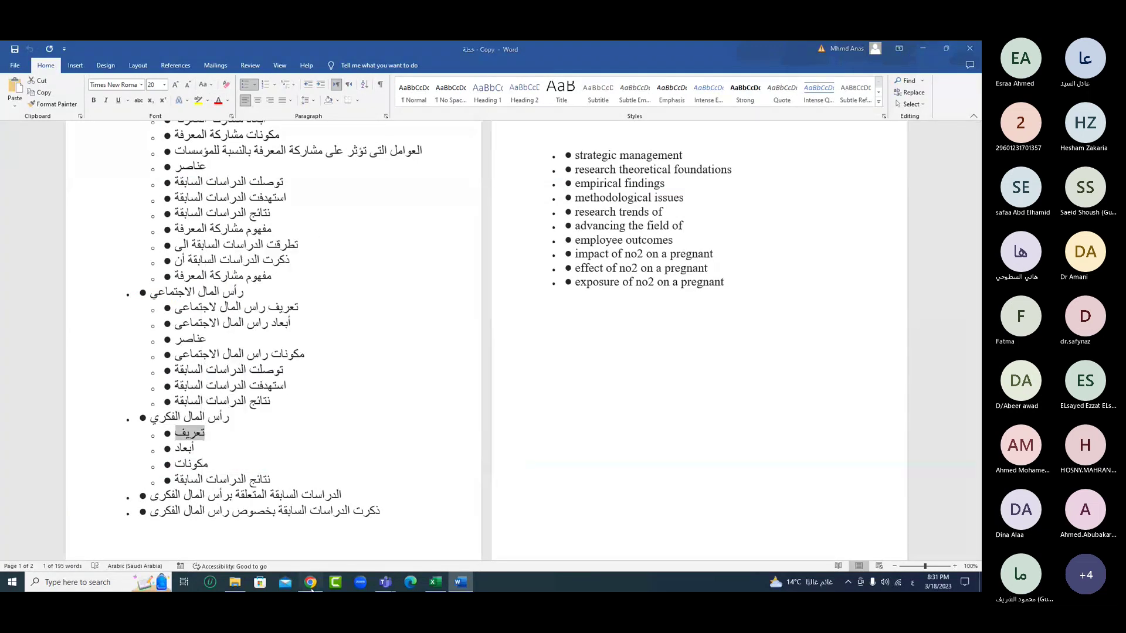
pyautogui.click(311, 583)
pyautogui.rightClick(158, 409)
pyautogui.click(194, 318)
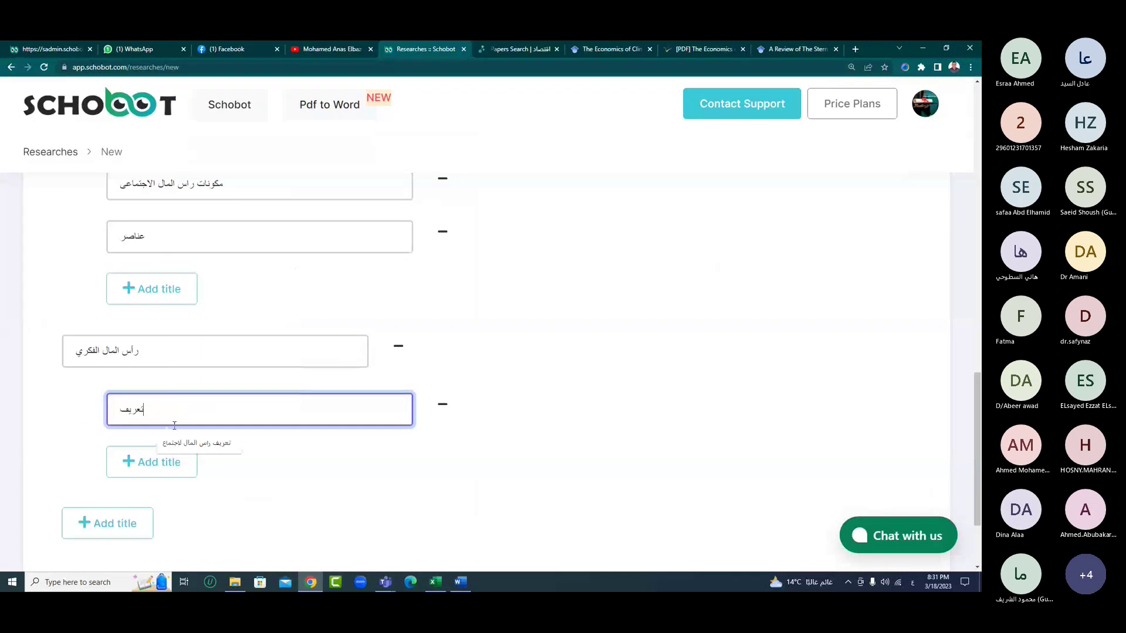
# - Copy "أبعاد" from the Word outline into a second sub-title under the third main title in Schobot
pyautogui.click(170, 463)
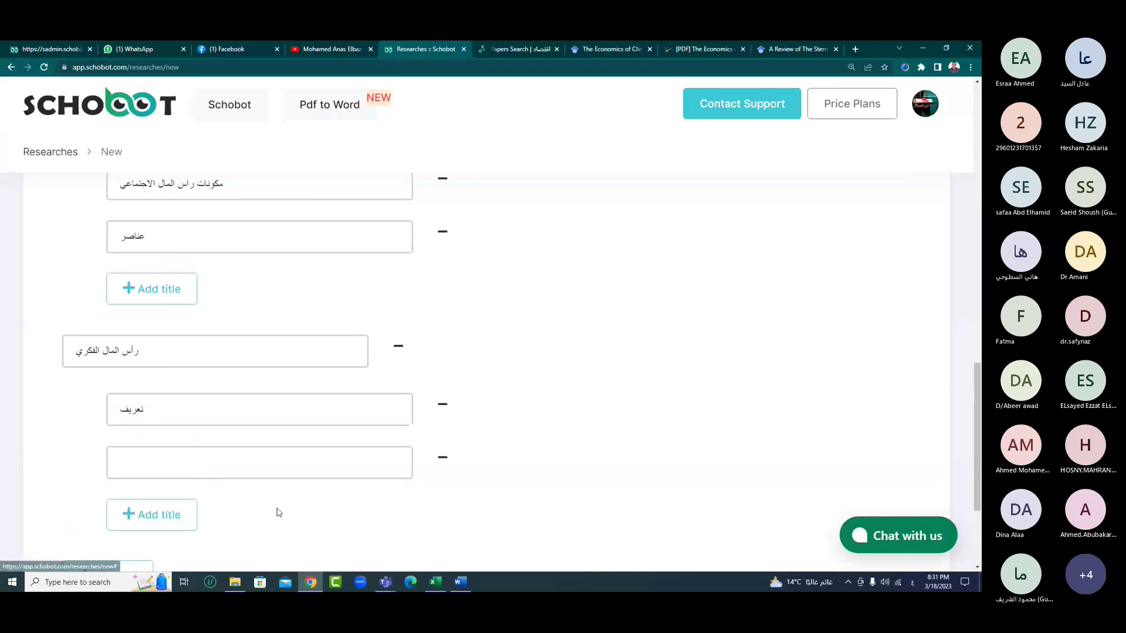
pyautogui.click(471, 585)
pyautogui.doubleClick(186, 447)
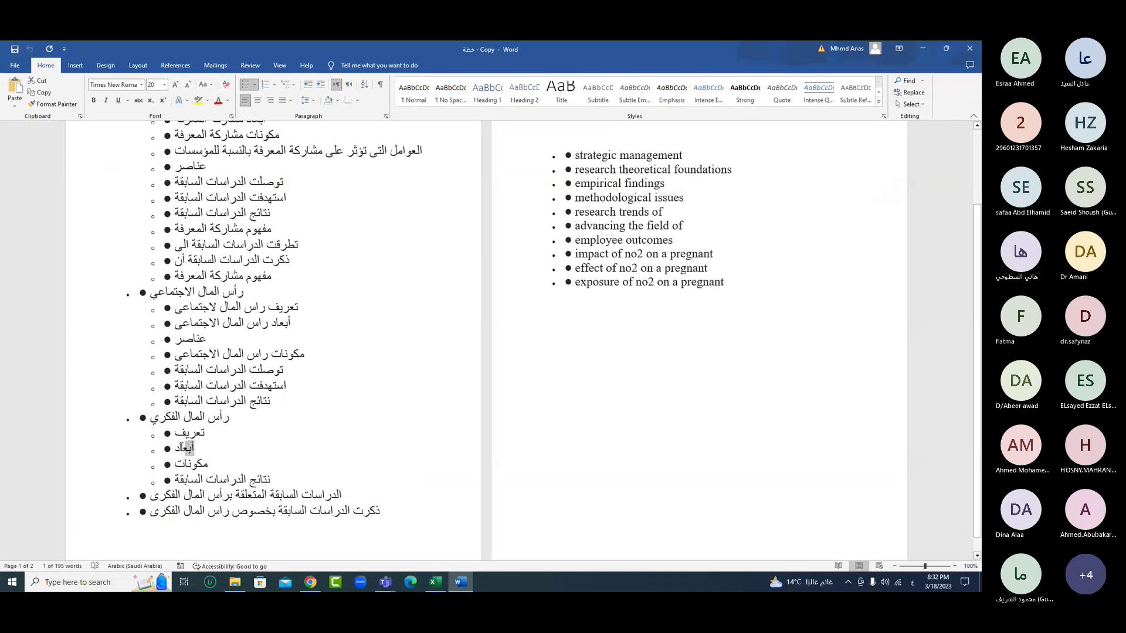
pyautogui.moveTo(188, 446); pyautogui.dragTo(183, 450)
pyautogui.rightClick(184, 451)
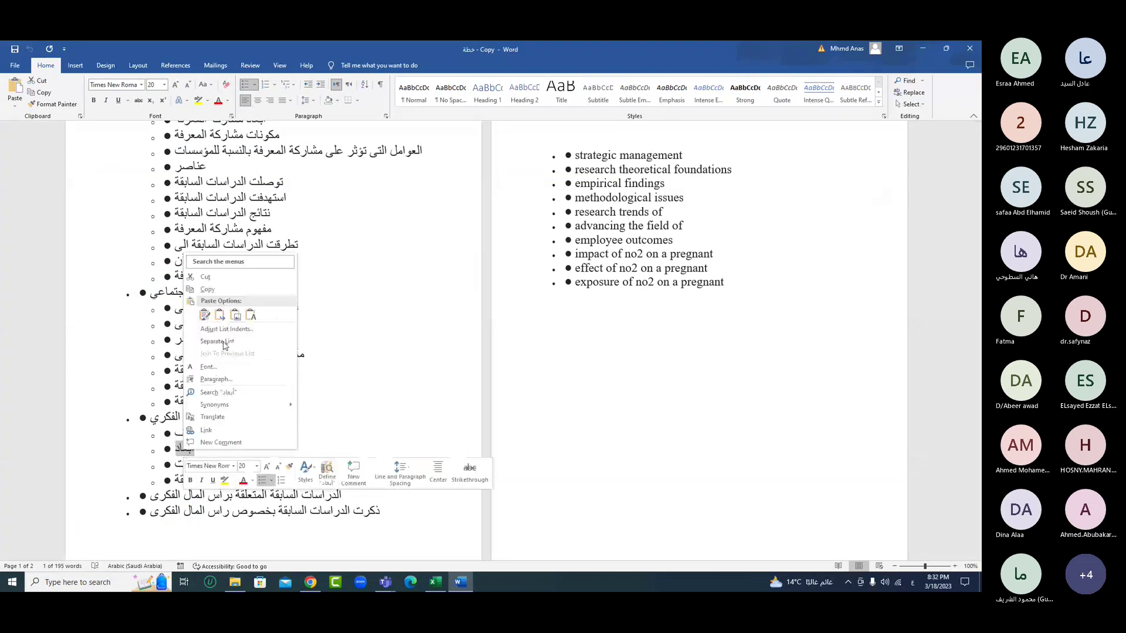
pyautogui.click(211, 290)
pyautogui.click(310, 582)
pyautogui.rightClick(183, 463)
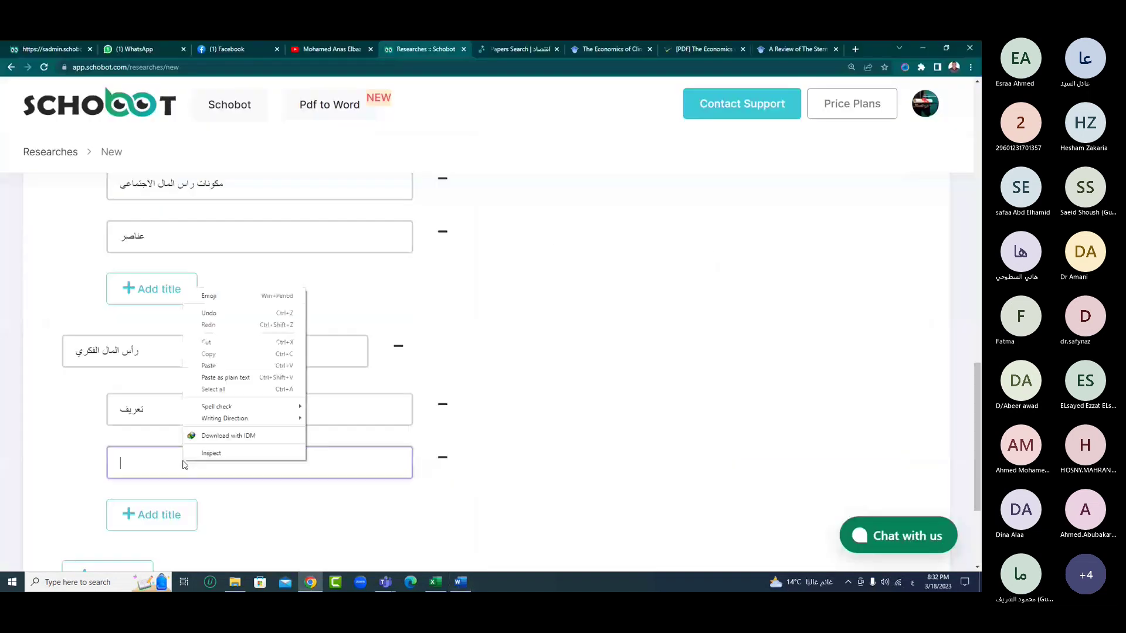
pyautogui.click(199, 364)
# - Copy "مكونات" from the Word outline into a third sub-title under the third main title in Schobot
pyautogui.scroll(-2, 236, 467)
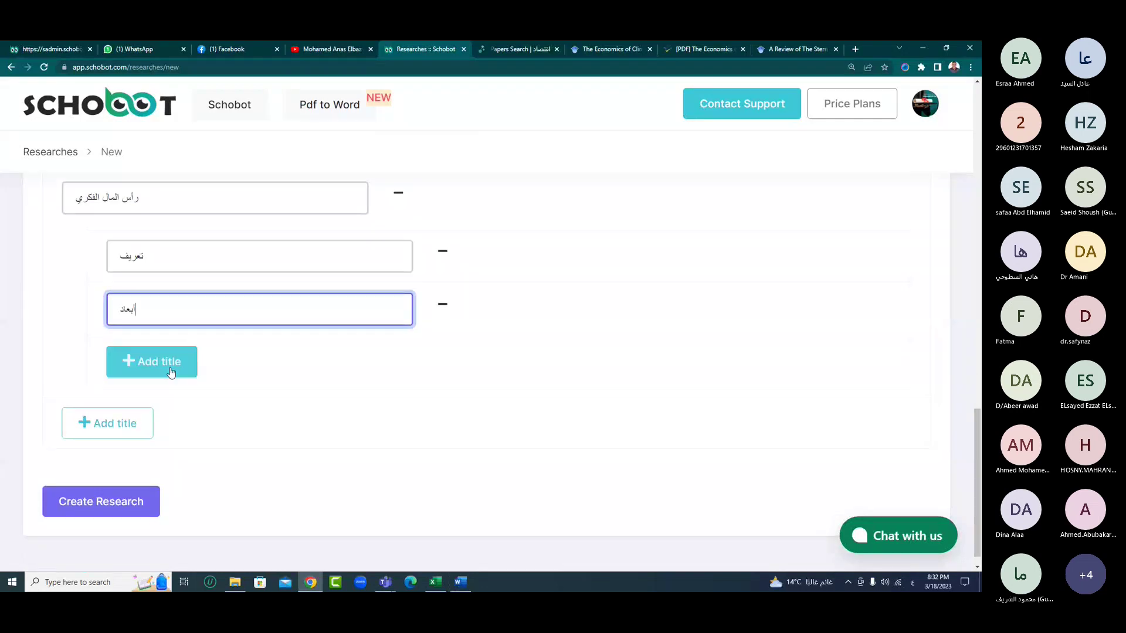
pyautogui.click(151, 361)
pyautogui.hotkey('alt', 'Tab')
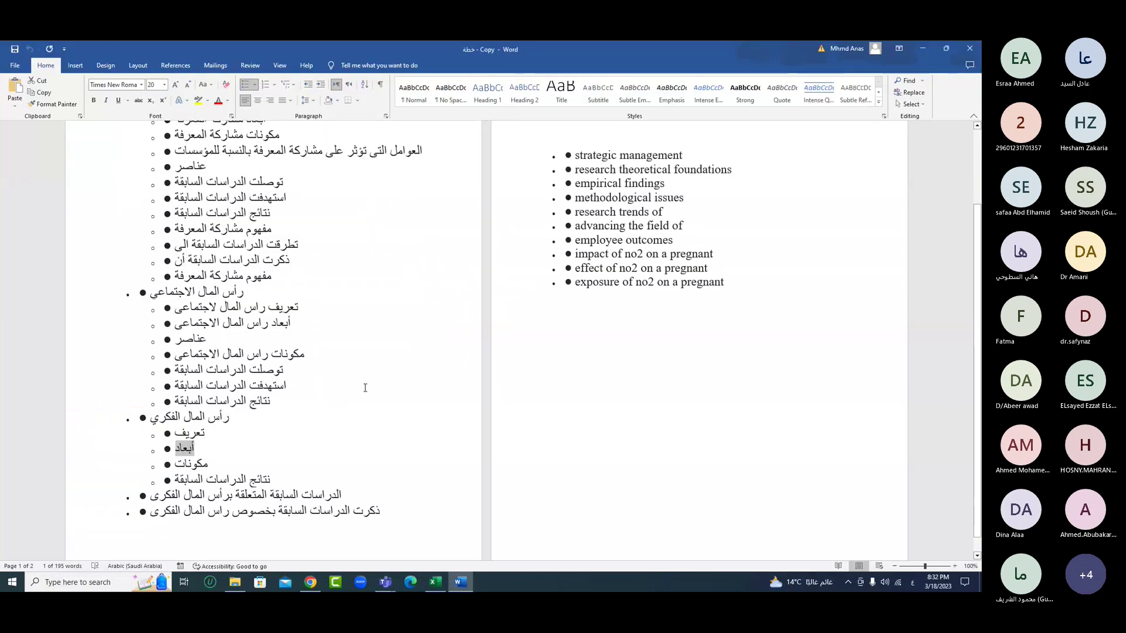
pyautogui.doubleClick(200, 464)
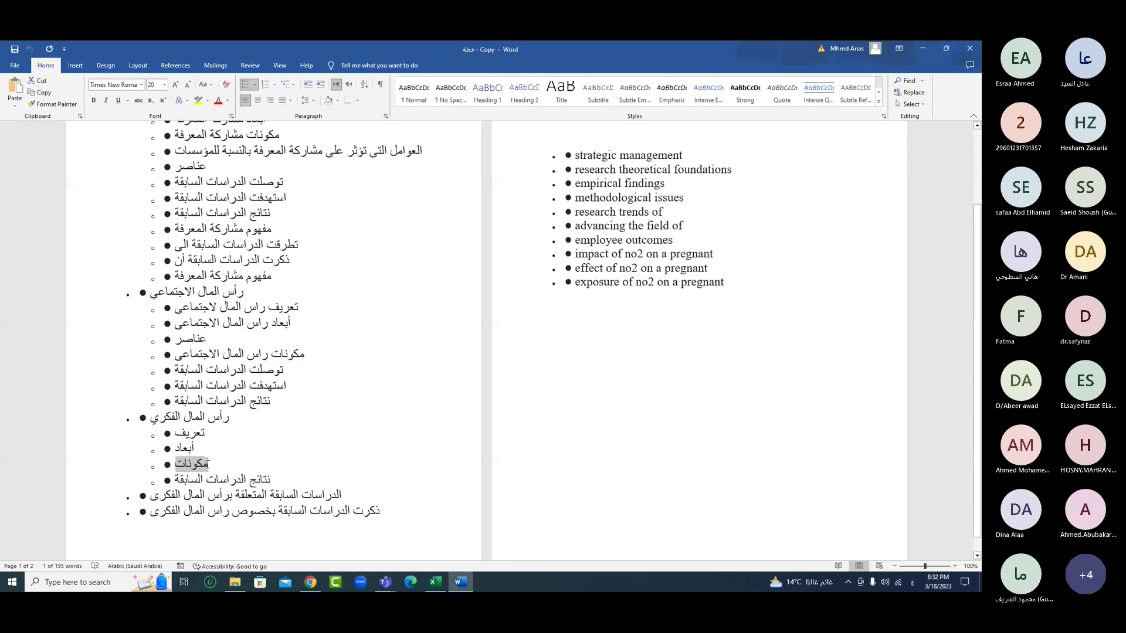
pyautogui.rightClick(197, 466)
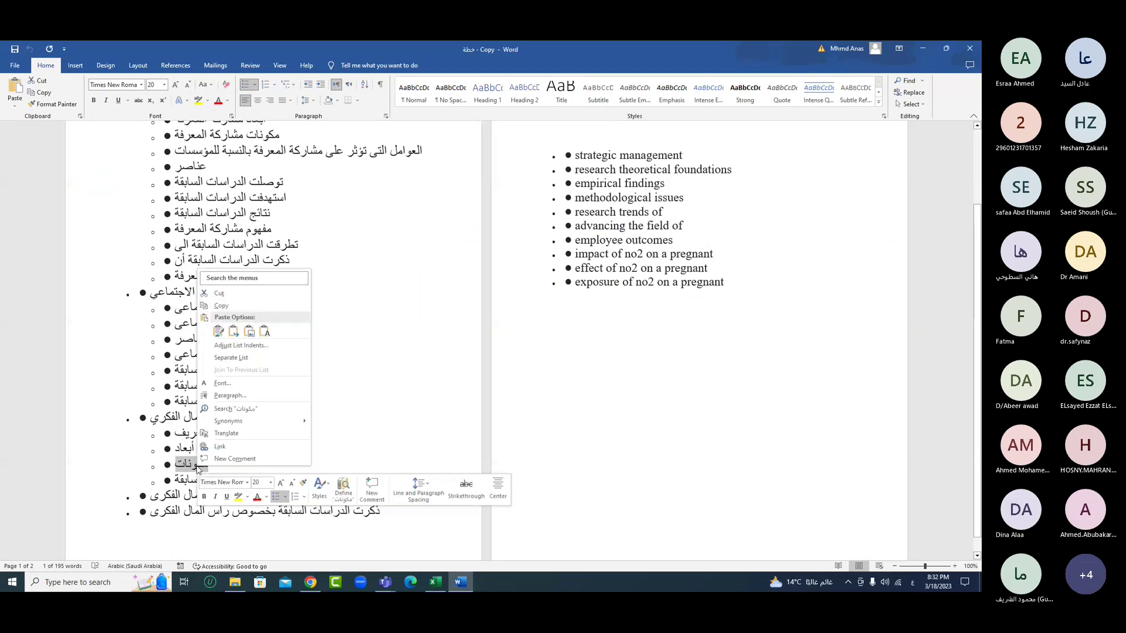
pyautogui.click(222, 307)
pyautogui.hotkey('alt', 'Tab')
pyautogui.rightClick(164, 359)
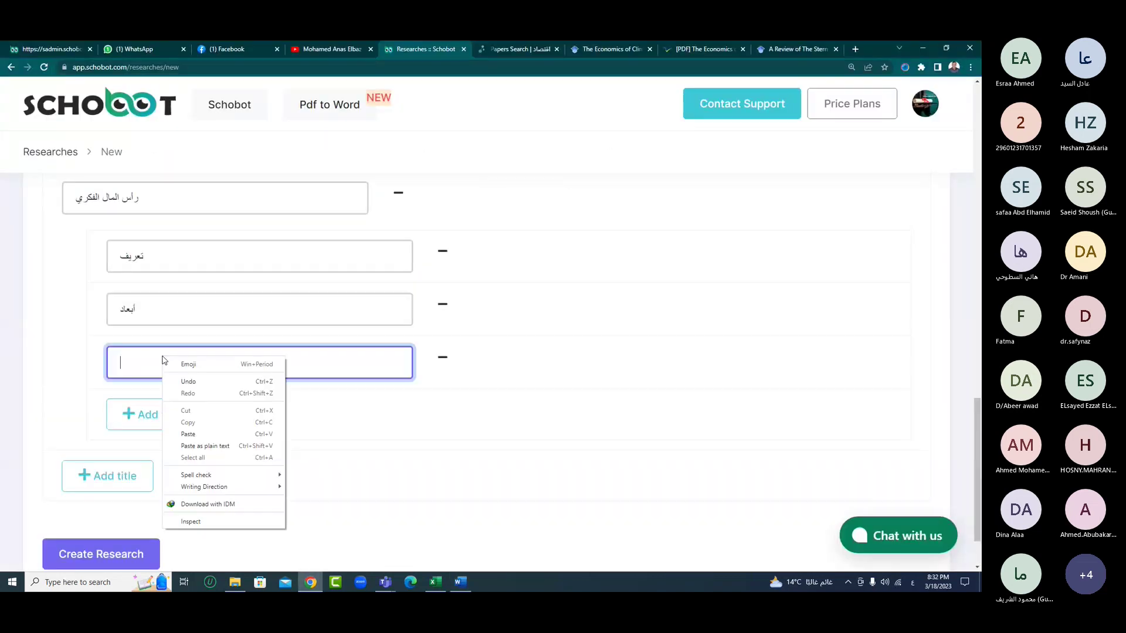
pyautogui.click(198, 399)
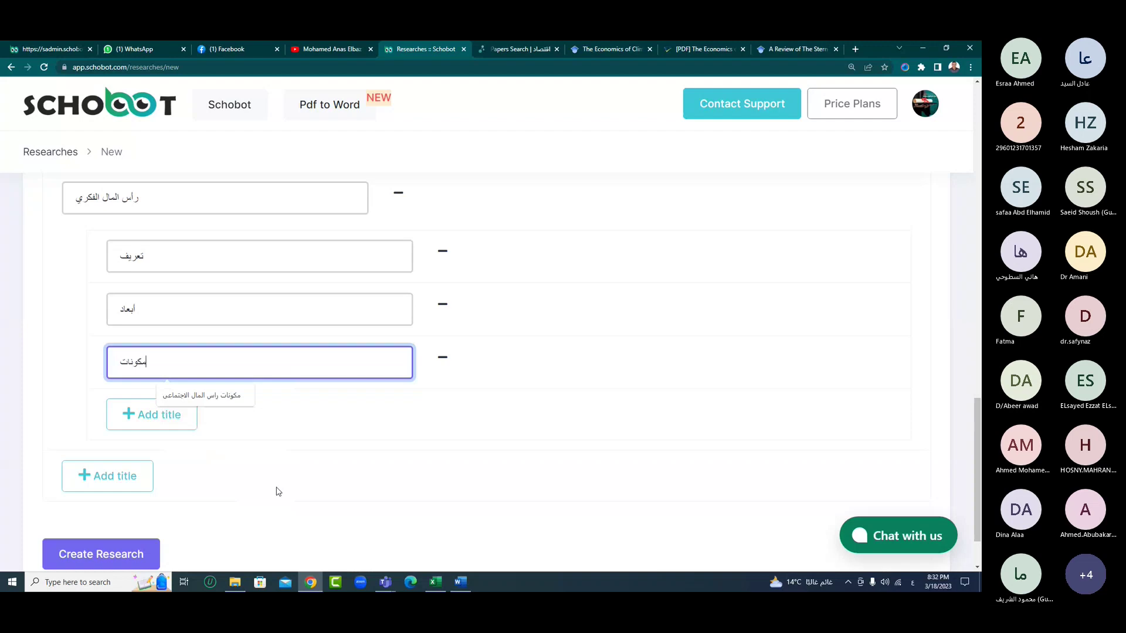
# - Add a fourth main title in Schobot and fill it with "strategic management" copied from the Word outline
pyautogui.click(136, 477)
pyautogui.scroll(-2, 296, 480)
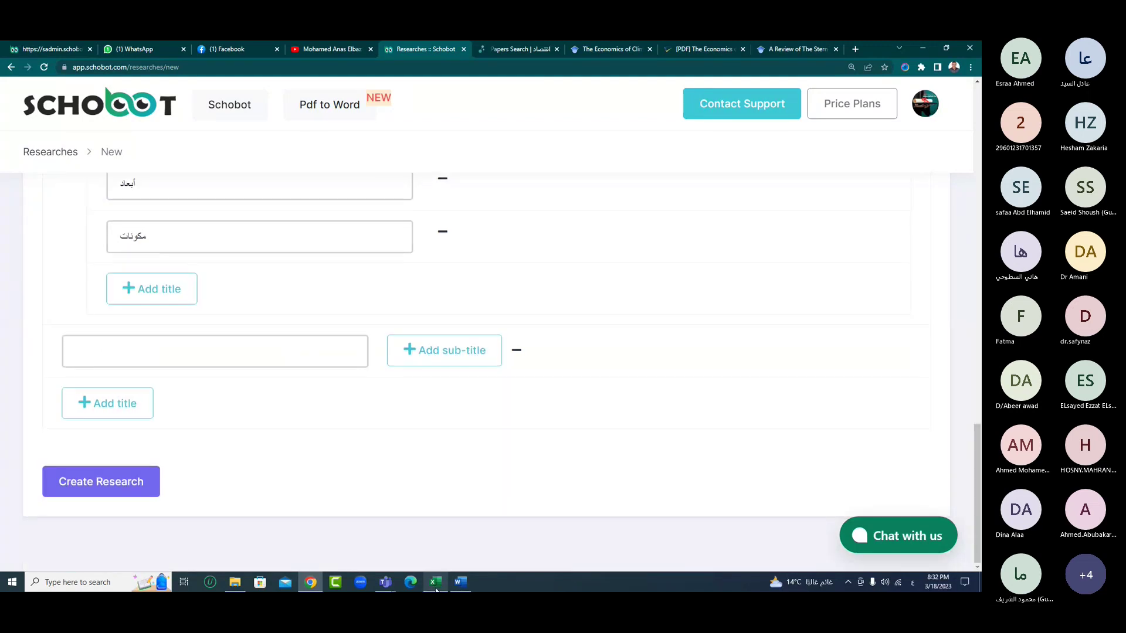
pyautogui.click(458, 583)
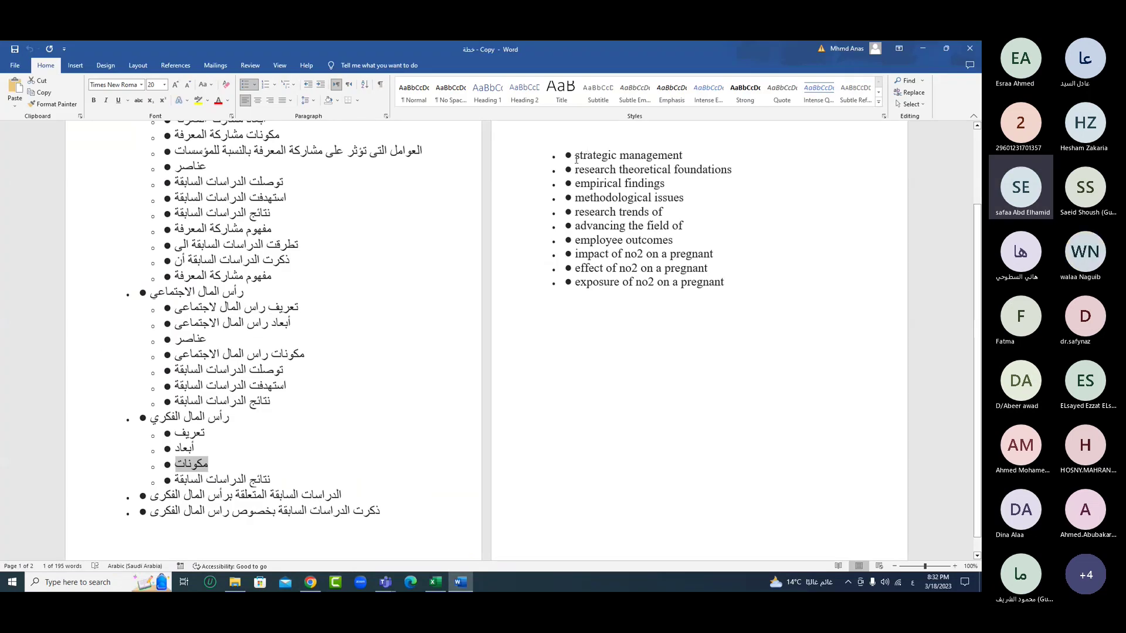
pyautogui.moveTo(575, 156); pyautogui.dragTo(667, 158)
pyautogui.rightClick(668, 158)
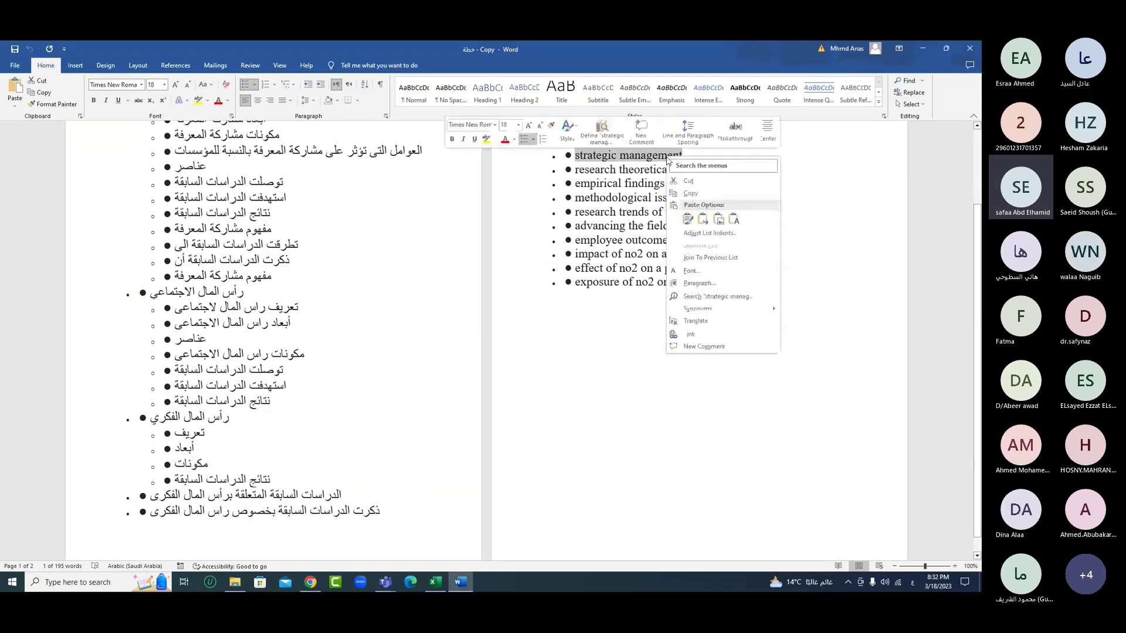
pyautogui.click(690, 193)
pyautogui.hotkey('alt', 'Tab')
pyautogui.rightClick(168, 354)
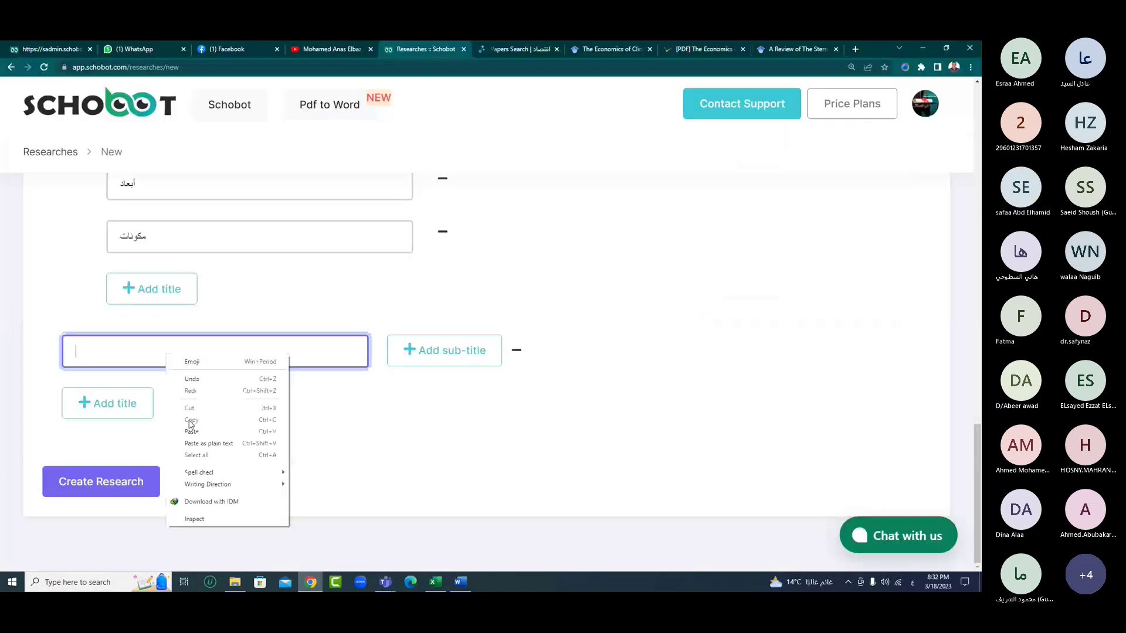
pyautogui.click(192, 431)
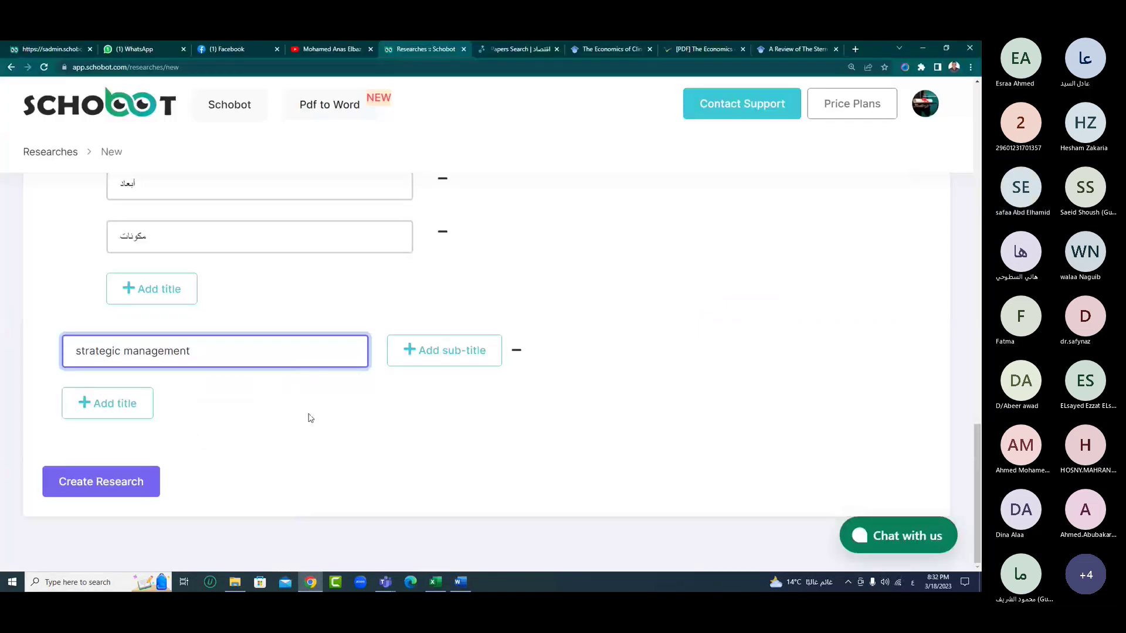
# - Copy the heading "research theoretical foundations" from the Word outline
pyautogui.click(461, 586)
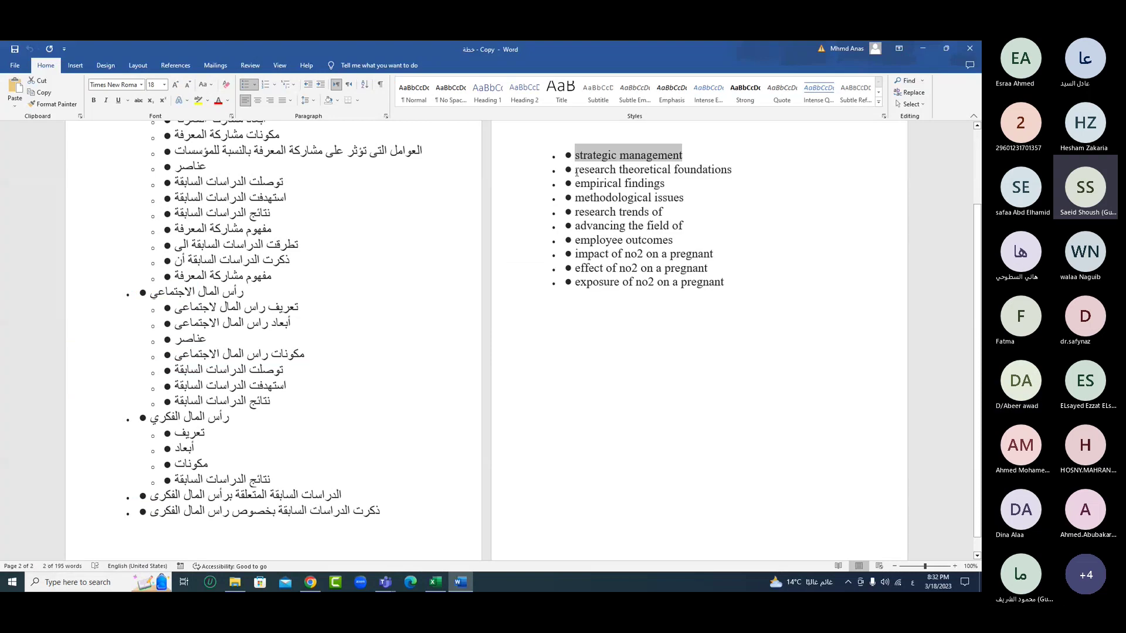
pyautogui.moveTo(576, 170); pyautogui.dragTo(713, 174)
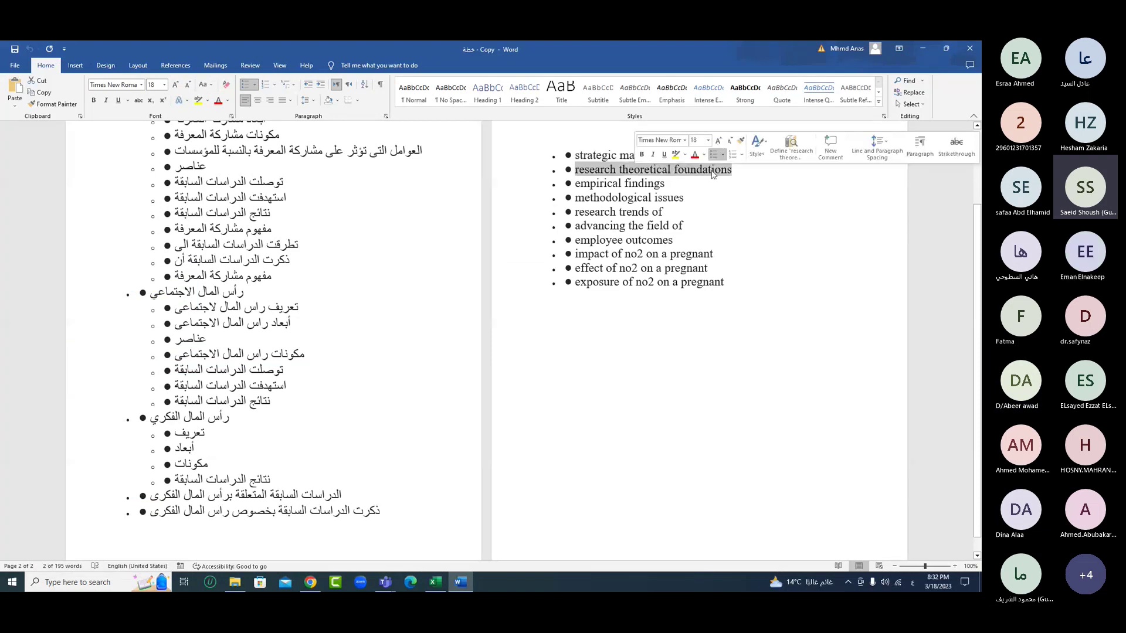
pyautogui.rightClick(713, 174)
pyautogui.click(740, 205)
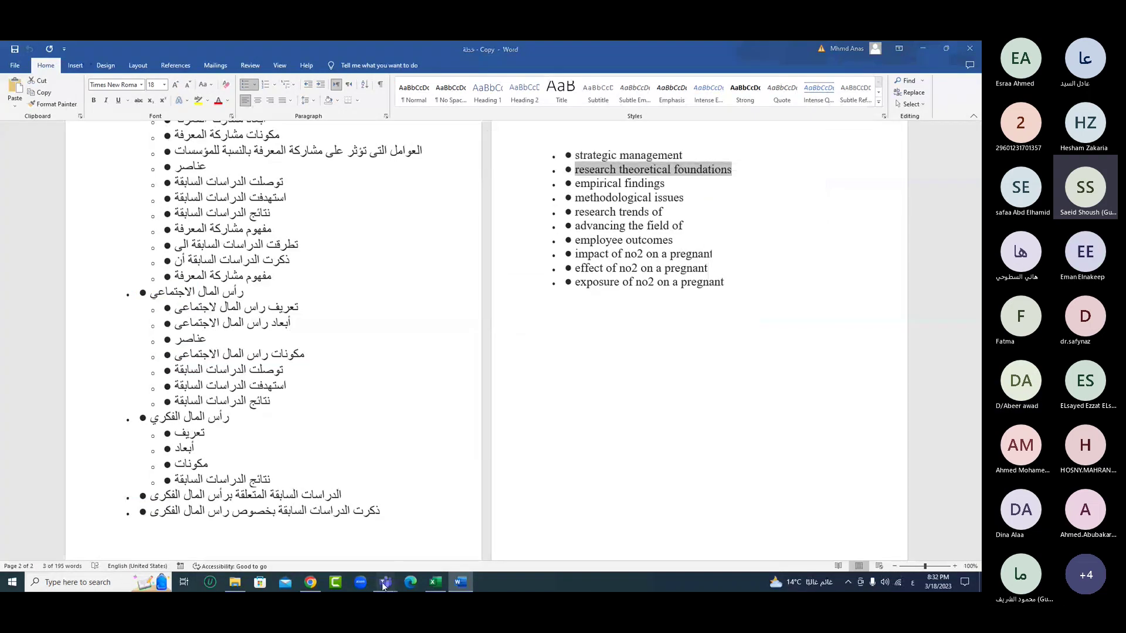
# - Switch to the Teams meeting and turn the microphone on
pyautogui.click(384, 582)
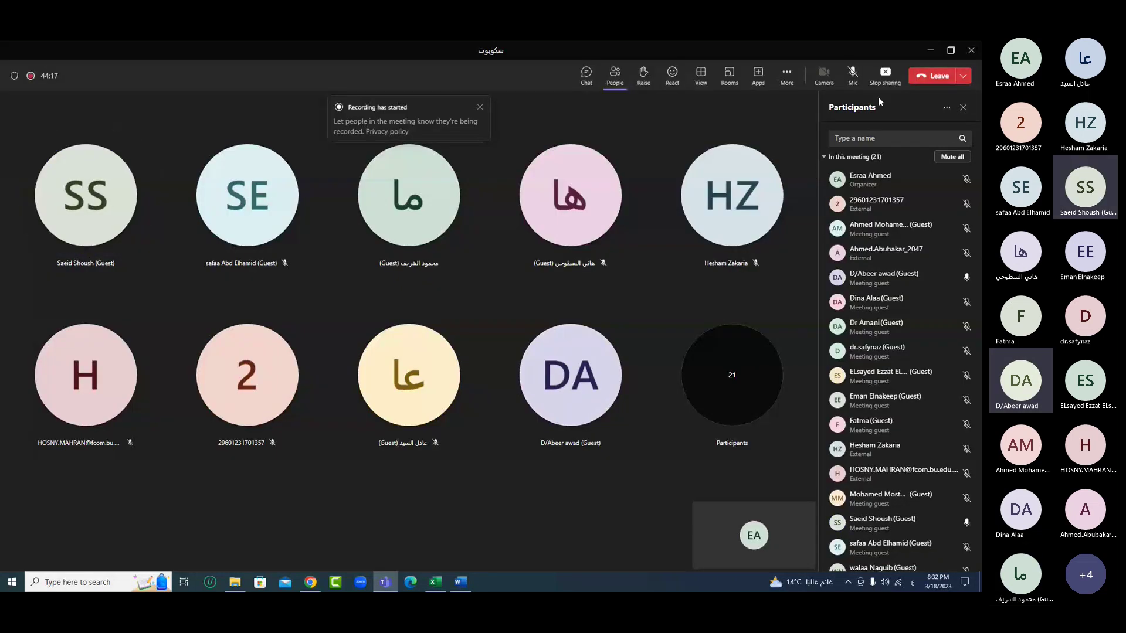
pyautogui.click(853, 76)
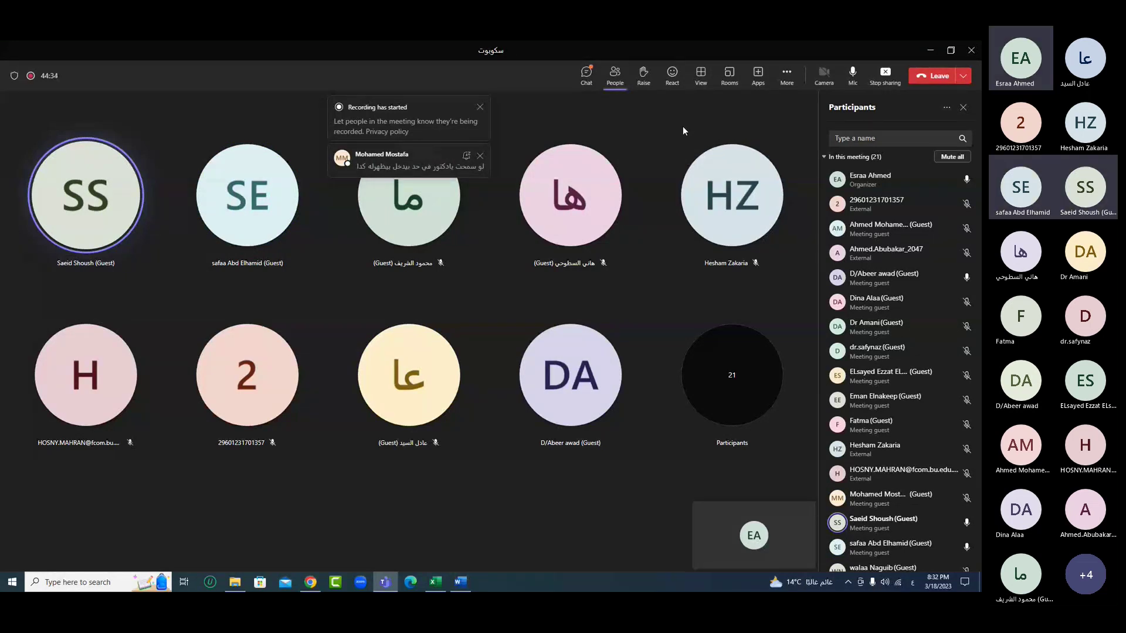
pyautogui.click(885, 74)
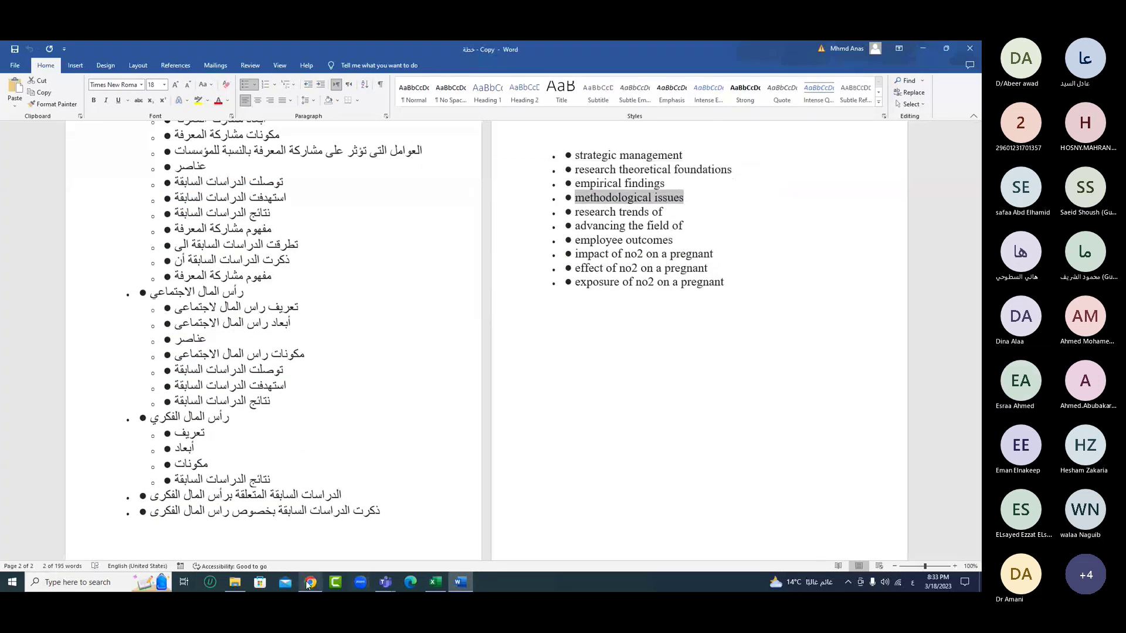
# - Add the copied "methodological issues" as third sub-title under "strategic management" in Schobot and add an empty fifth main title
pyautogui.click(151, 412)
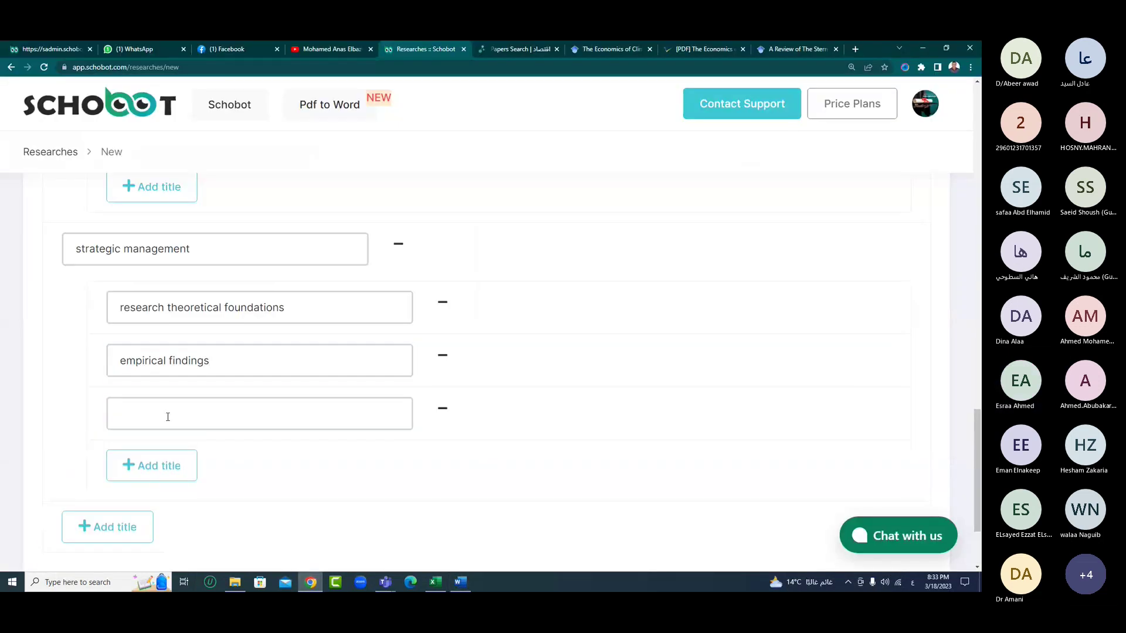
pyautogui.rightClick(223, 417)
pyautogui.click(252, 307)
pyautogui.scroll(-2, 206, 362)
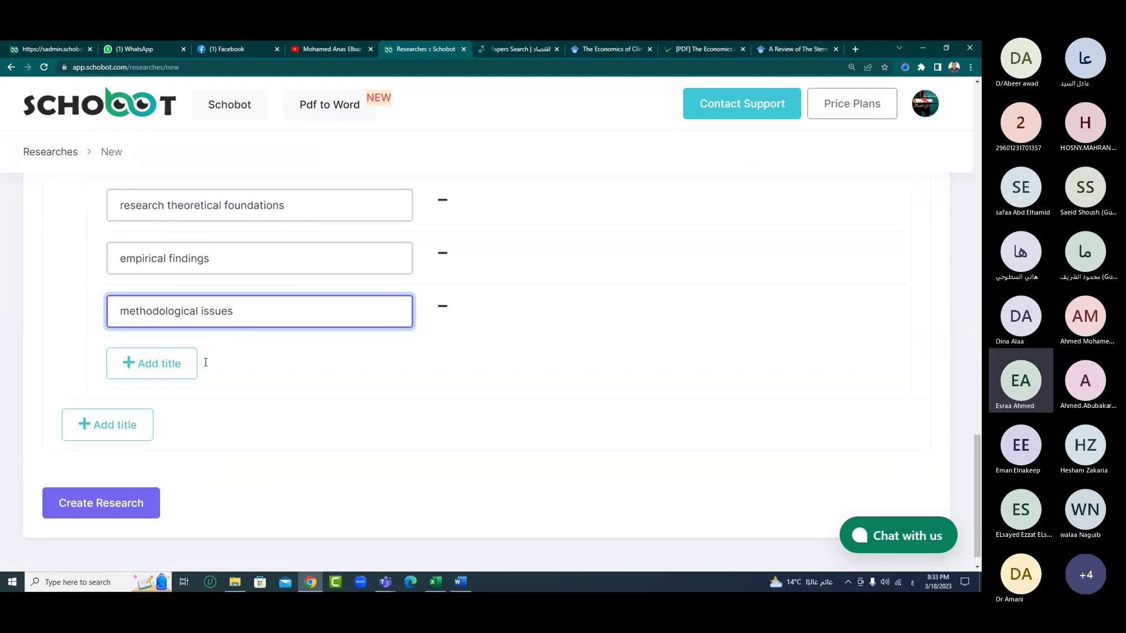
pyautogui.scroll(1, 206, 362)
pyautogui.click(111, 476)
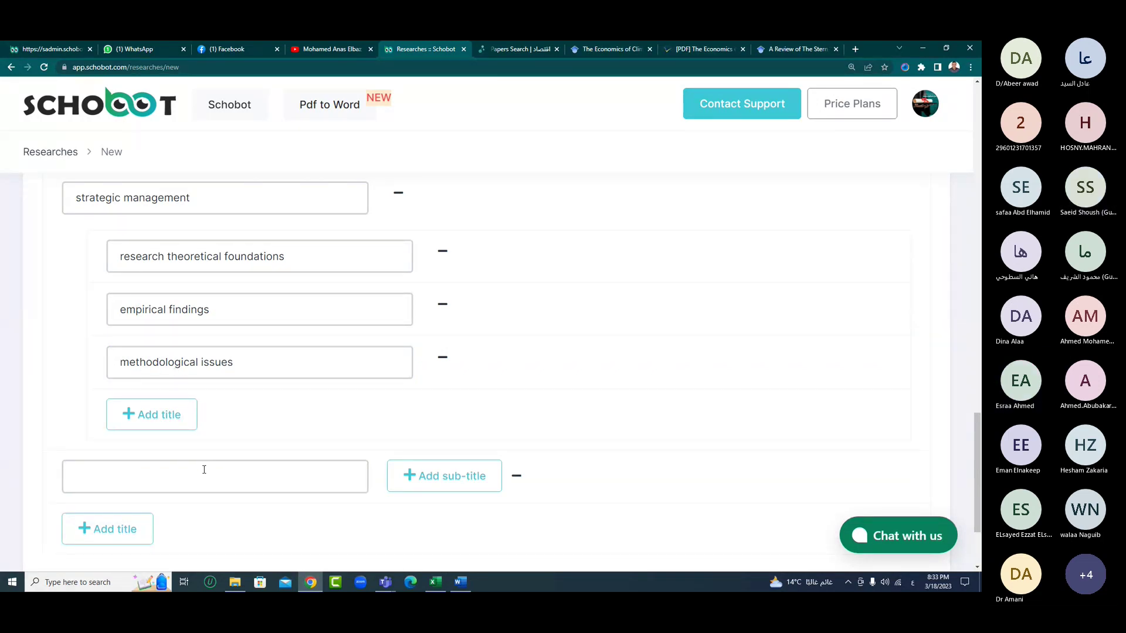
# - Copy "research trends of" from the Word outline into a fourth sub-title under "strategic management" in Schobot
pyautogui.click(461, 582)
pyautogui.moveTo(574, 212); pyautogui.dragTo(662, 213)
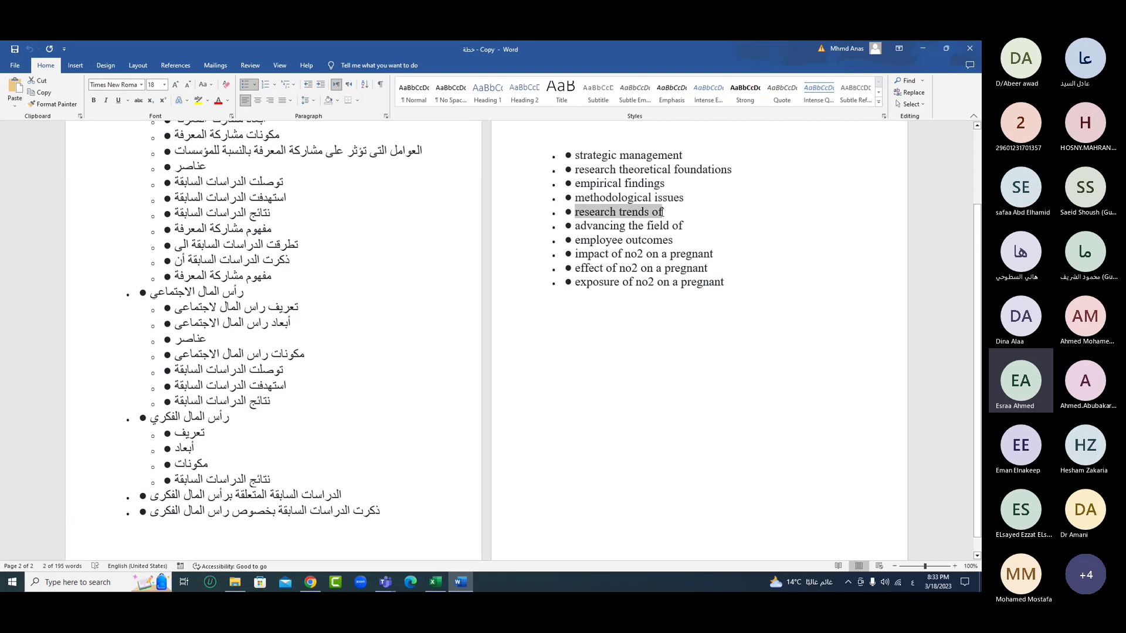
pyautogui.rightClick(662, 213)
pyautogui.click(675, 233)
pyautogui.click(310, 583)
pyautogui.click(150, 412)
pyautogui.rightClick(176, 411)
pyautogui.click(217, 328)
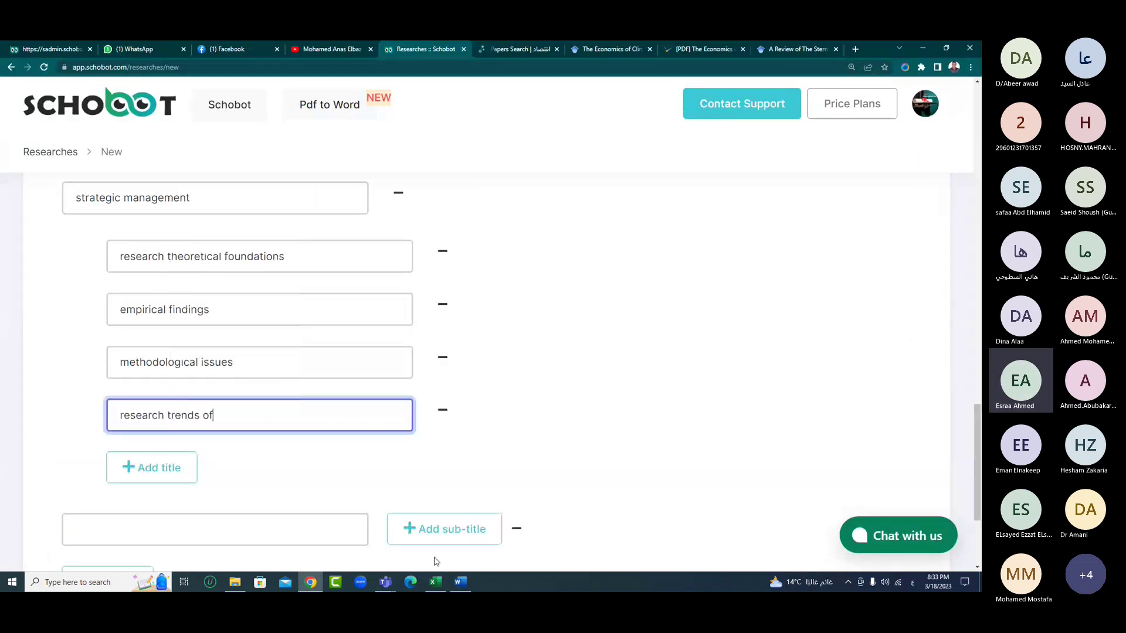
# - Copy "advancing the field of" from the Word outline into a fifth sub-title under "strategic management" in Schobot
pyautogui.click(461, 582)
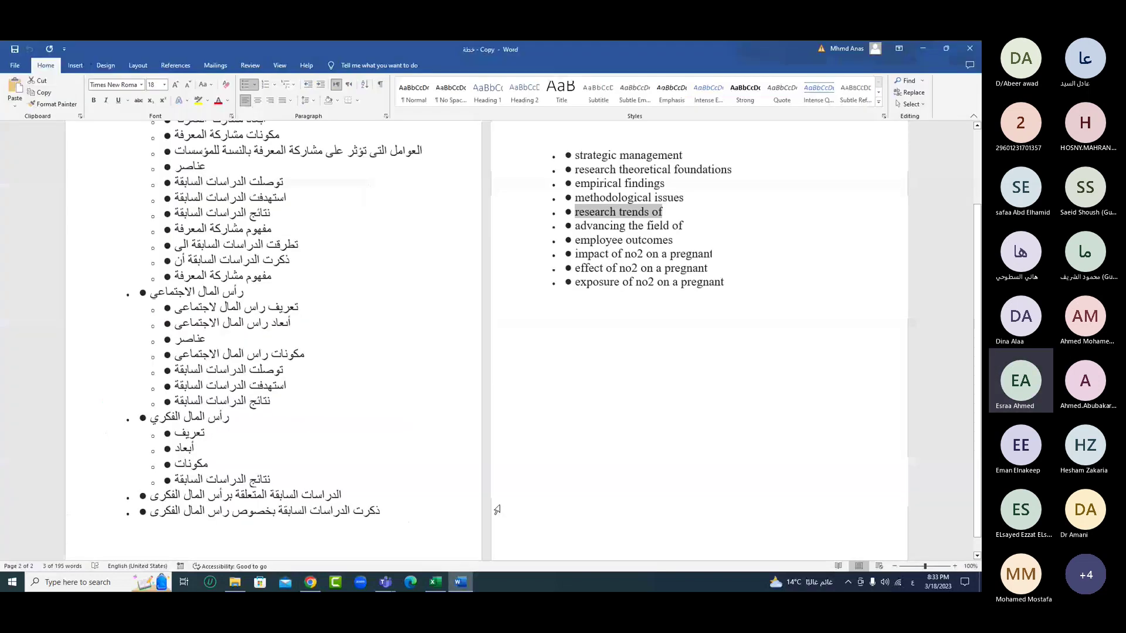
pyautogui.moveTo(576, 226); pyautogui.dragTo(684, 225)
pyautogui.rightClick(662, 227)
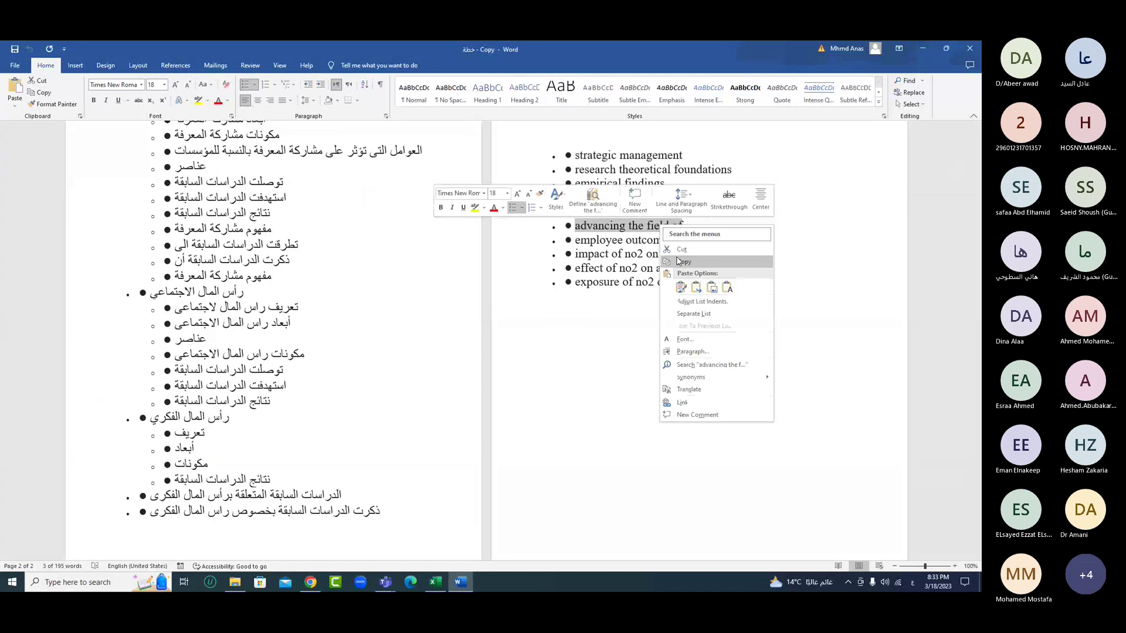
pyautogui.click(680, 261)
pyautogui.click(311, 582)
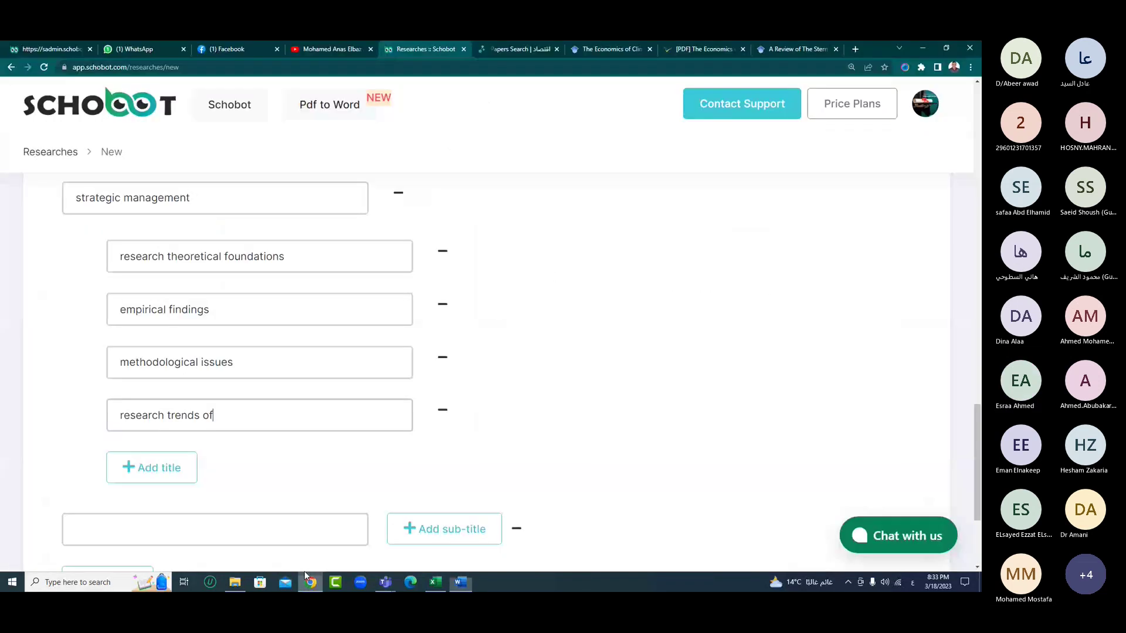
pyautogui.click(184, 468)
pyautogui.hotkey('ctrl', 'v')
pyautogui.click(2, 385)
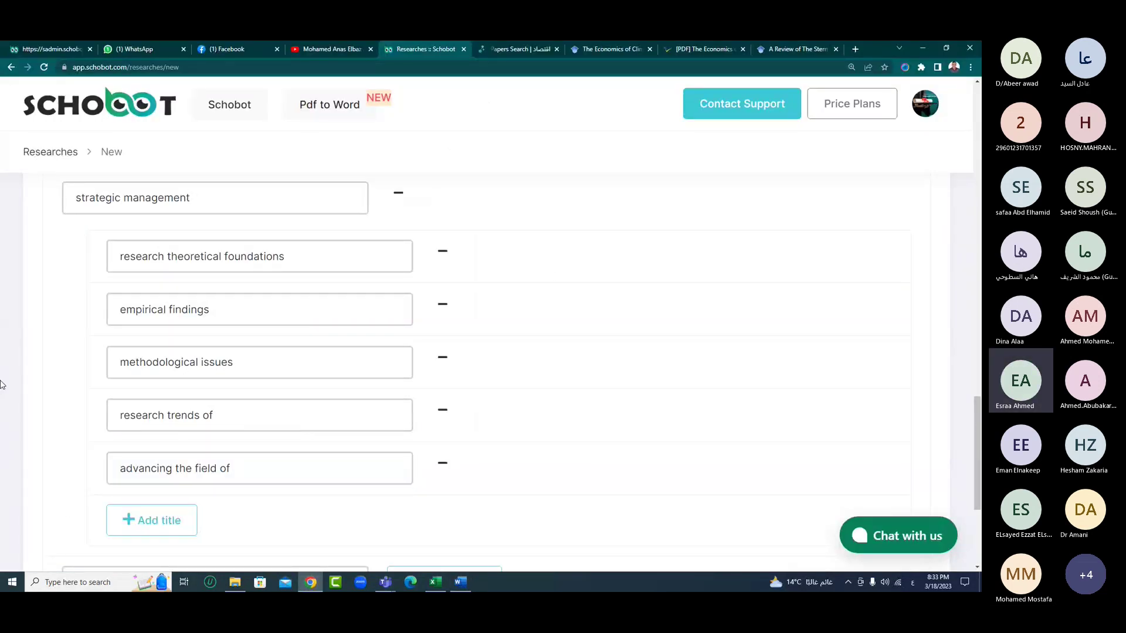
# - Review the entered table of contents and create the research
pyautogui.scroll(-10, 2, 385)
pyautogui.scroll(8, 2, 385)
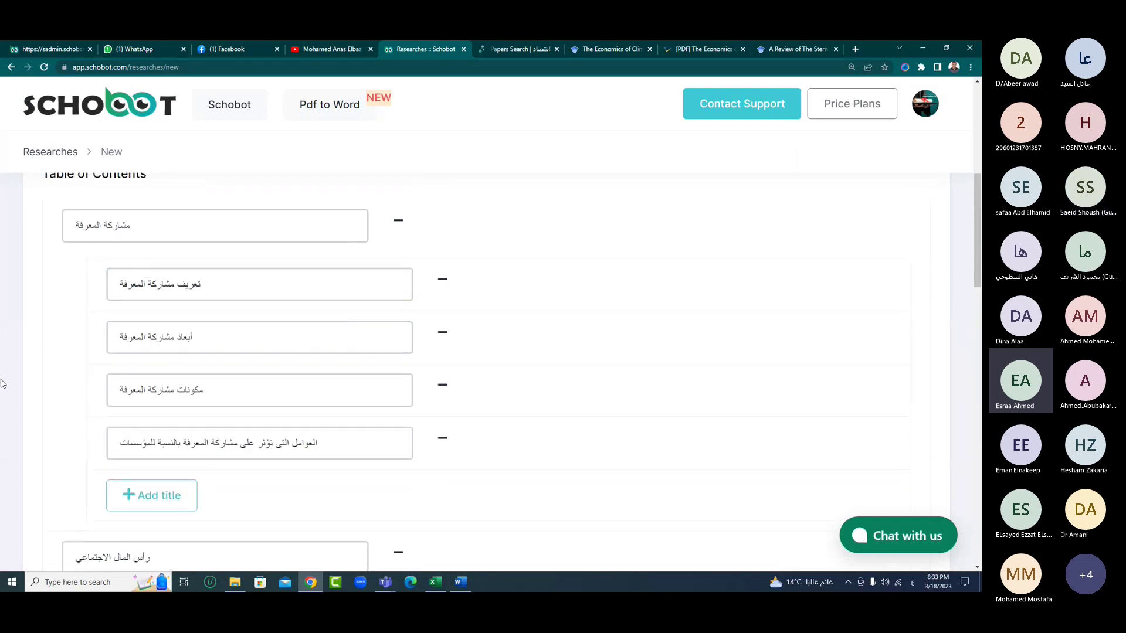
pyautogui.scroll(-10, 2, 384)
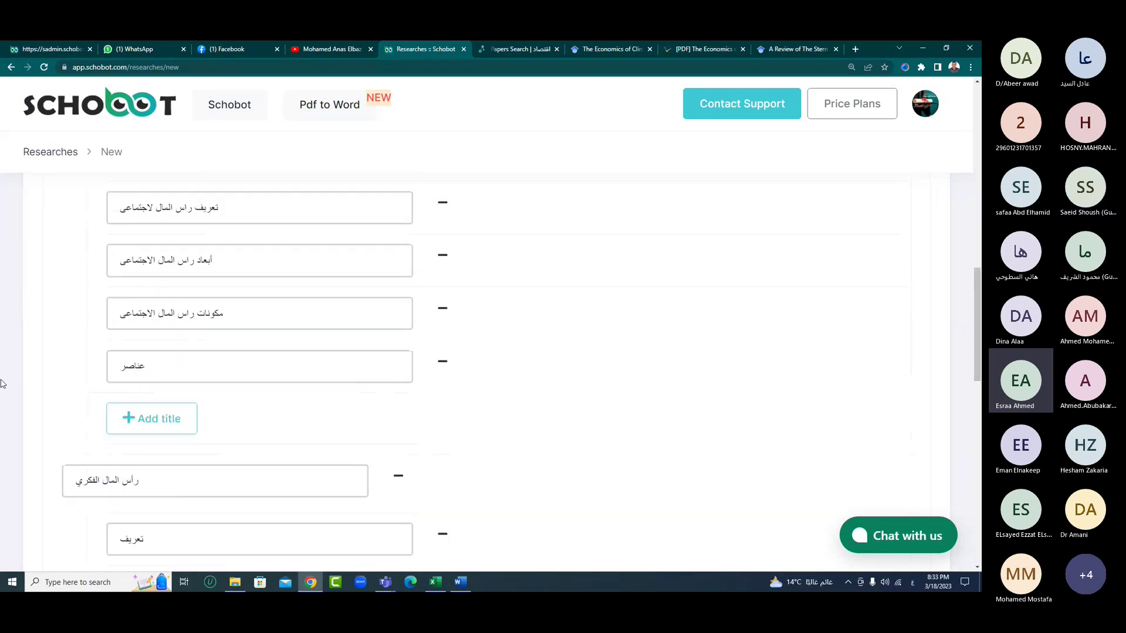
pyautogui.scroll(-8, 2, 384)
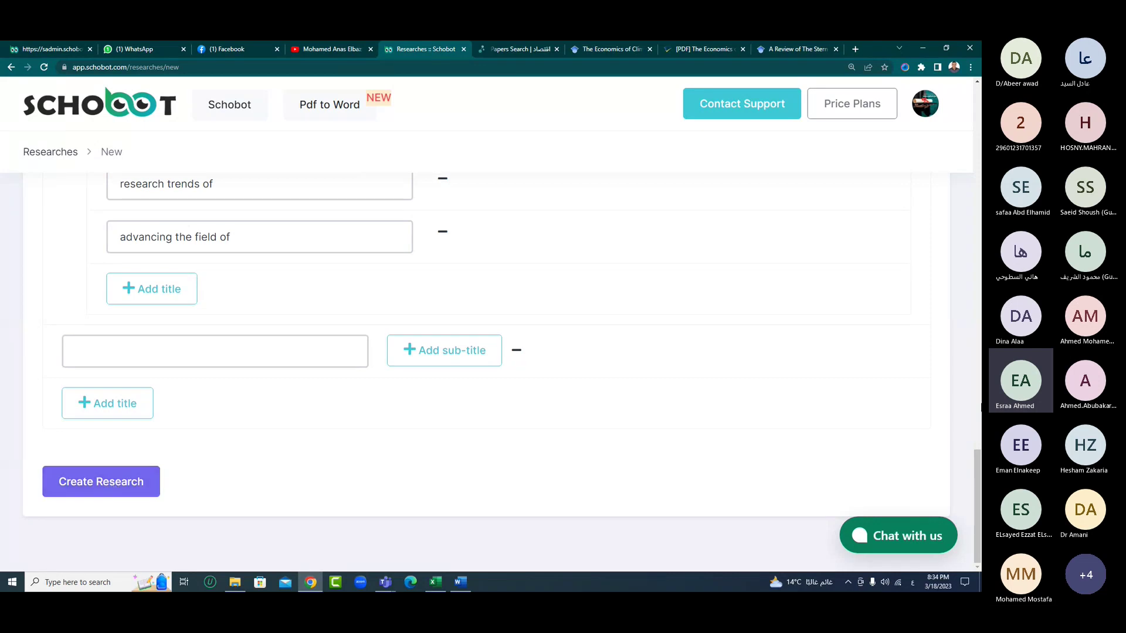
pyautogui.click(124, 490)
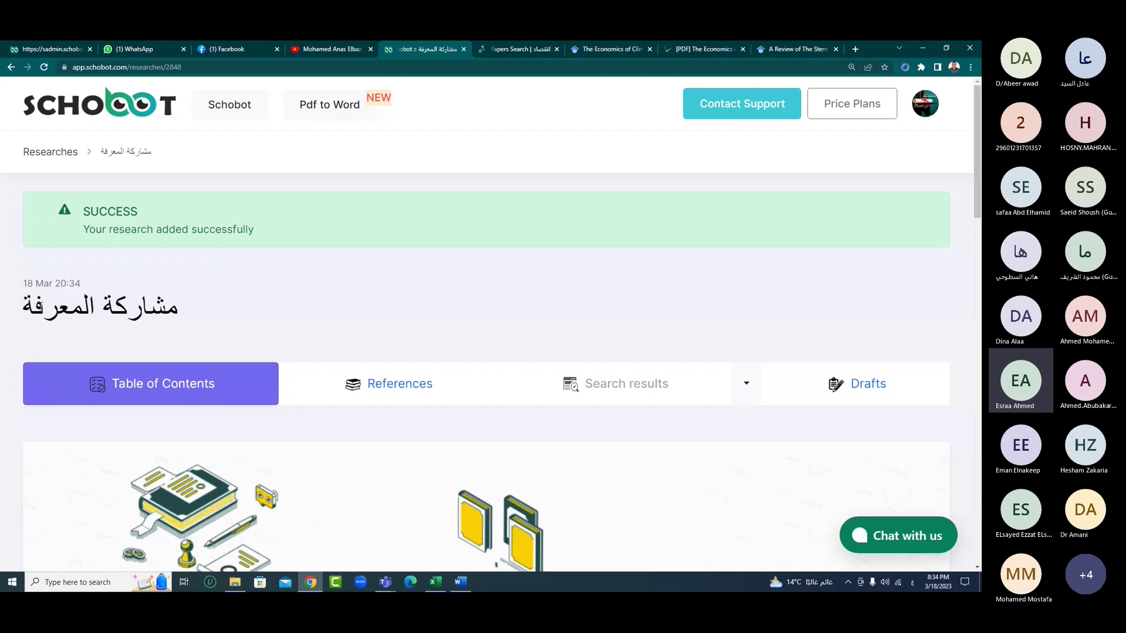
# - Examine the created research's name, its full table of contents and its keyword list
pyautogui.moveTo(41, 306); pyautogui.dragTo(161, 307)
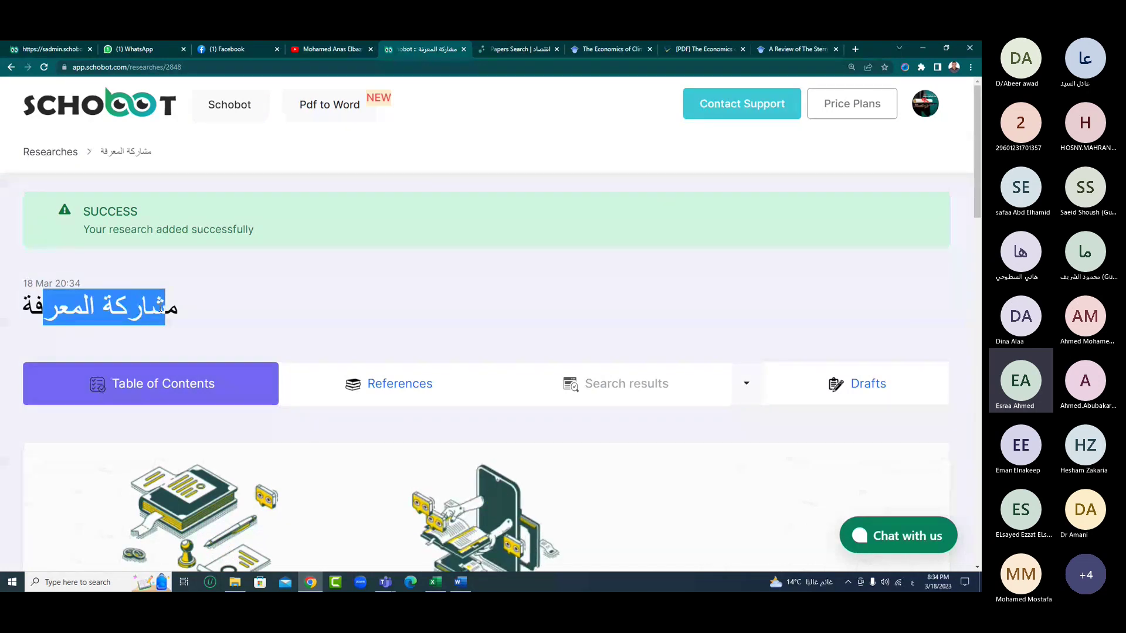
pyautogui.click(162, 307)
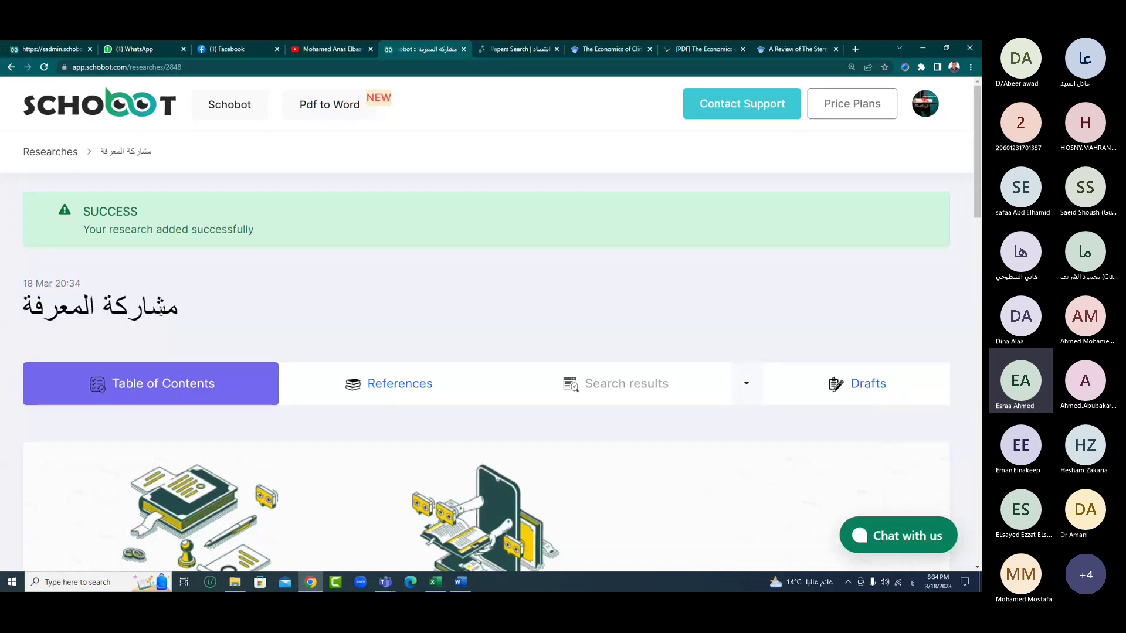
pyautogui.scroll(-1, 486, 363)
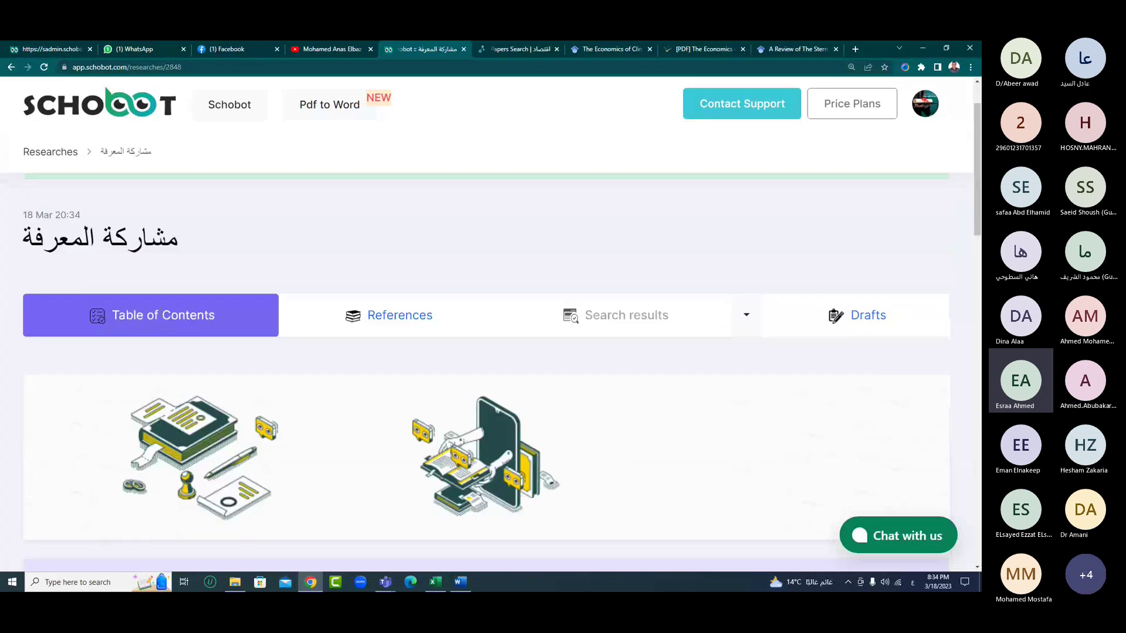
pyautogui.scroll(-4, 91, 239)
pyautogui.scroll(-2, 91, 240)
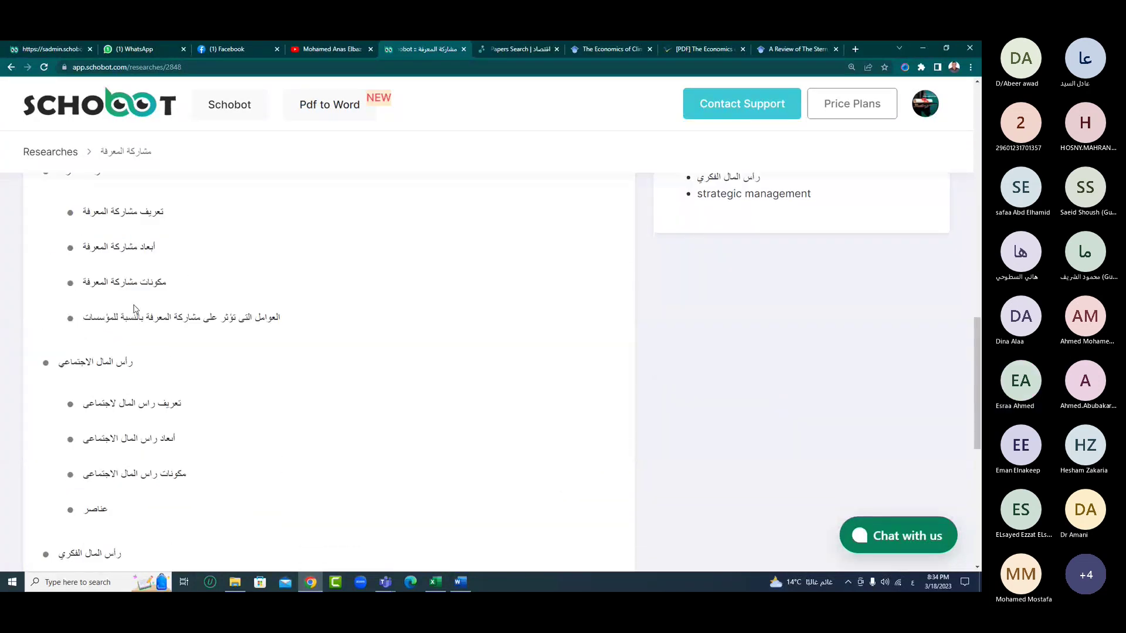
pyautogui.scroll(-2, 122, 393)
pyautogui.scroll(-4, 120, 405)
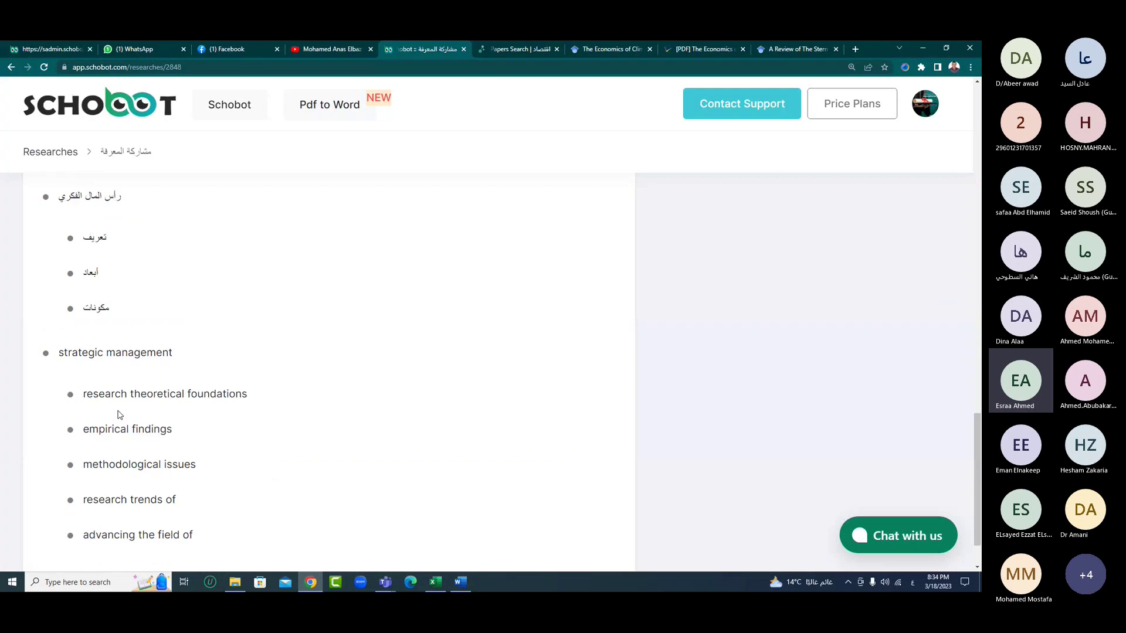
pyautogui.scroll(6, 249, 418)
pyautogui.scroll(3, 249, 418)
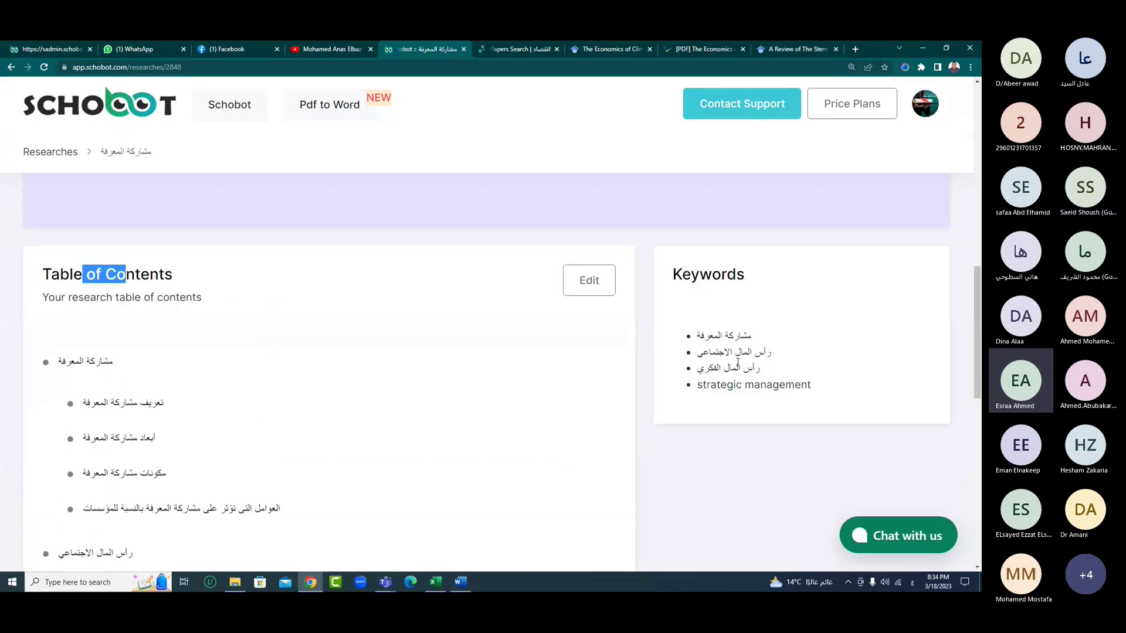
pyautogui.click(721, 386)
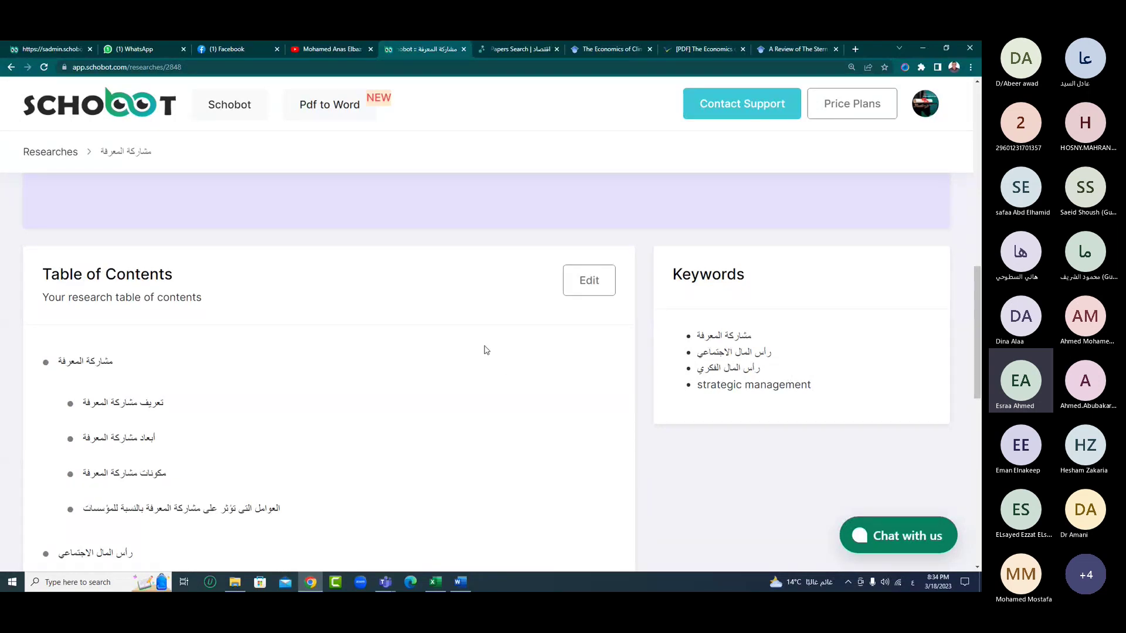
pyautogui.scroll(-1, 485, 350)
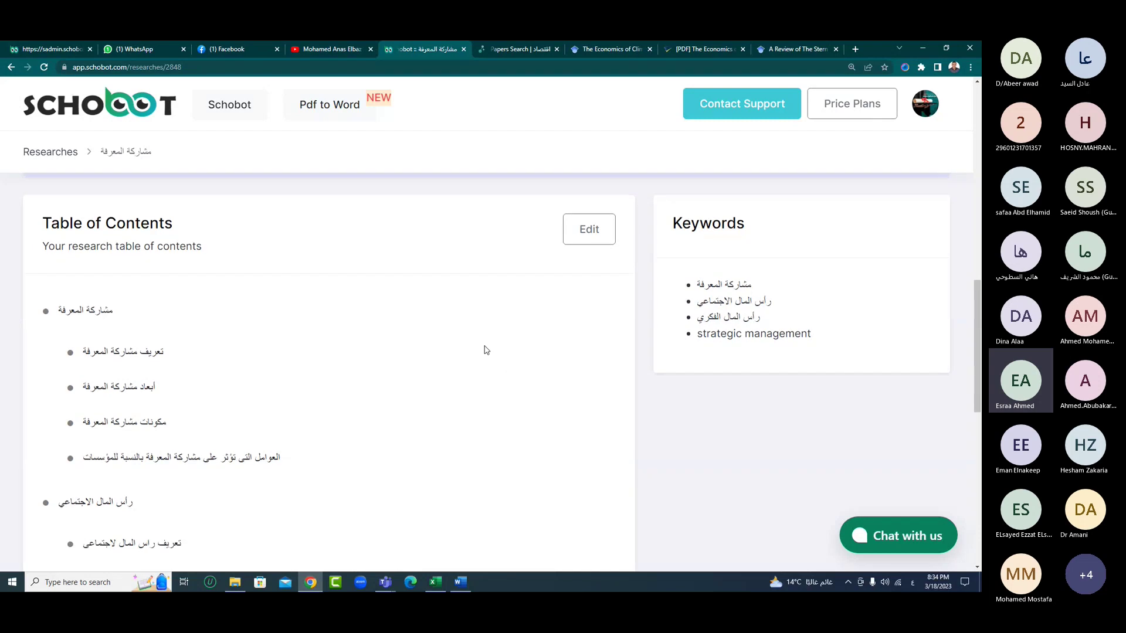
# - Edit the research and append the keyword "strategic management" to the end of its research name
pyautogui.click(587, 230)
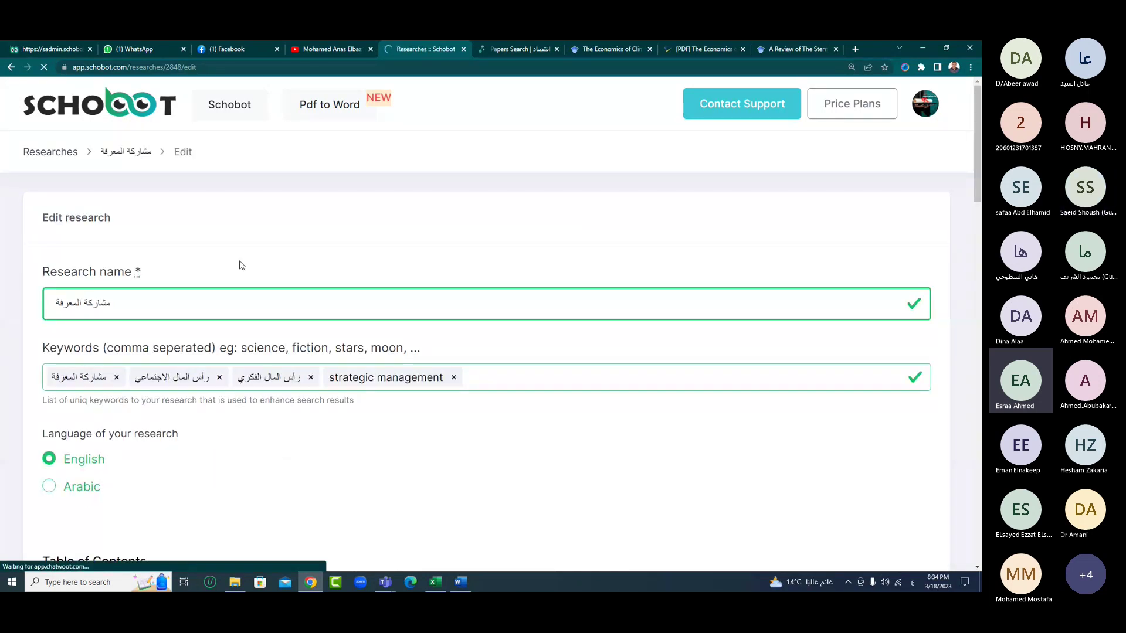
pyautogui.doubleClick(361, 378)
pyautogui.hotkey('ctrl', 'c')
pyautogui.rightClick(360, 378)
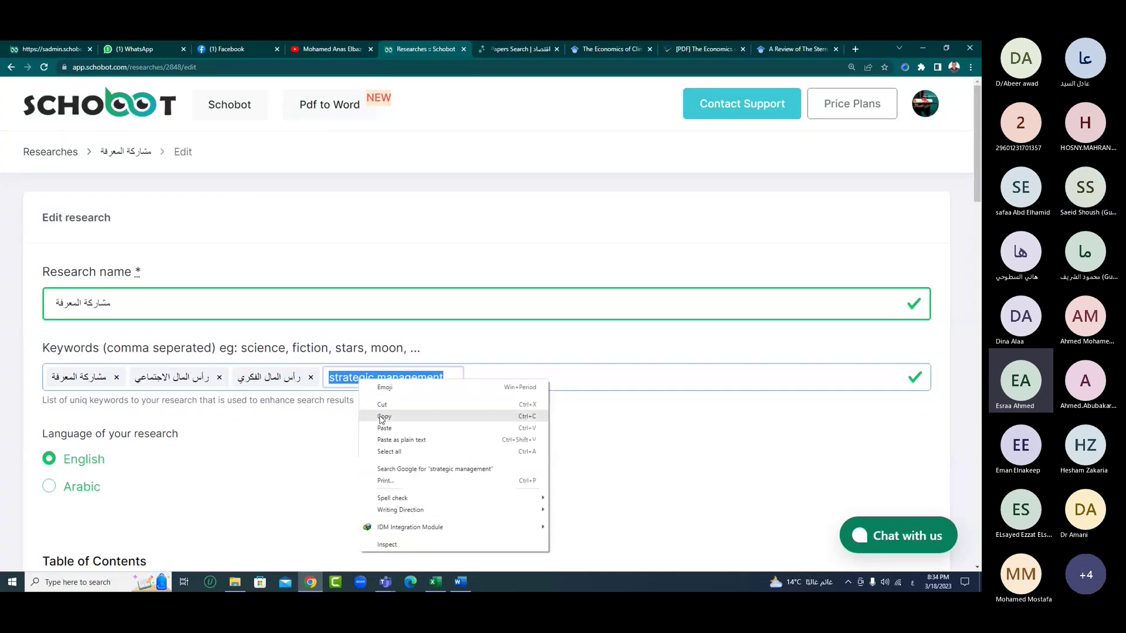
pyautogui.click(387, 443)
pyautogui.click(170, 305)
pyautogui.rightClick(170, 309)
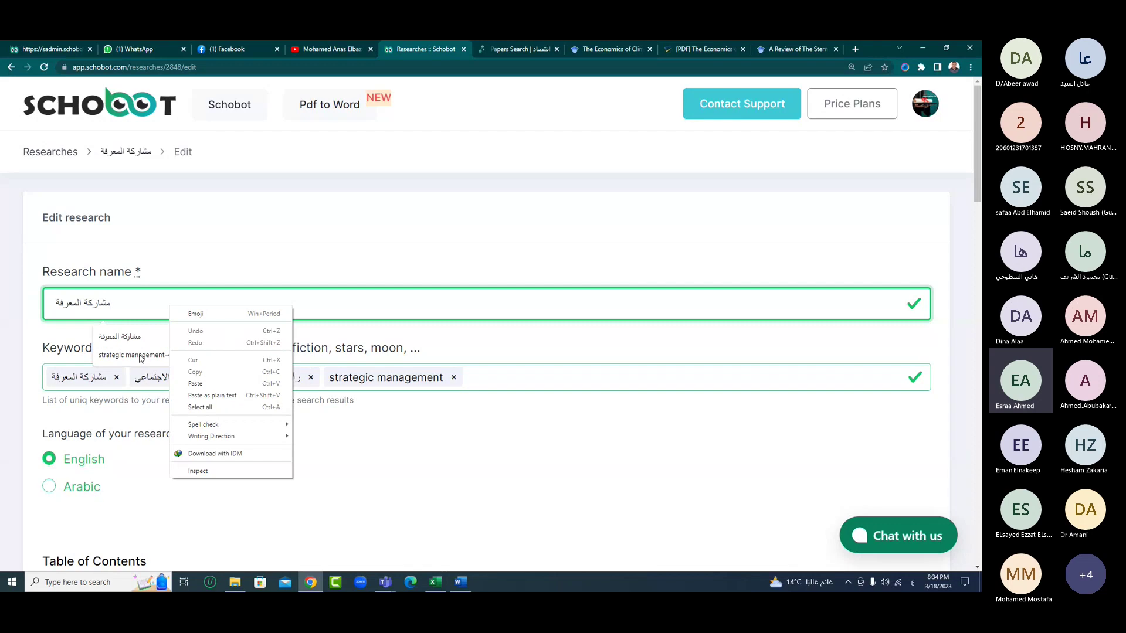
pyautogui.click(157, 300)
pyautogui.rightClick(173, 306)
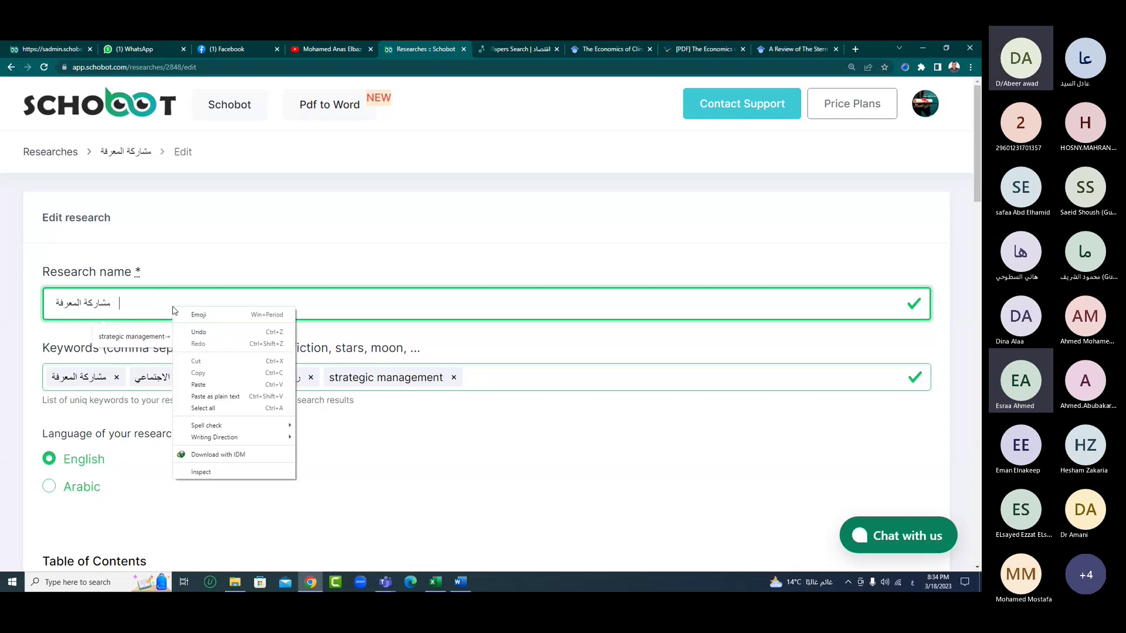
pyautogui.click(199, 385)
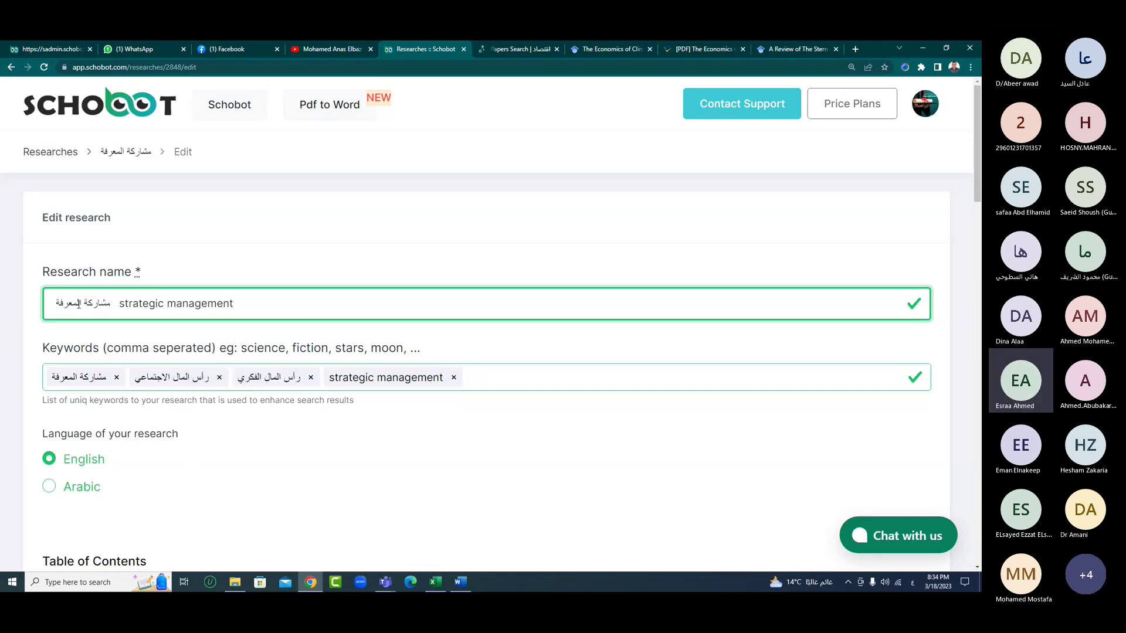
# - Add two blank sub-titles under "strategic management" in the table of contents
pyautogui.scroll(-4, 10, 308)
pyautogui.scroll(-3, 10, 308)
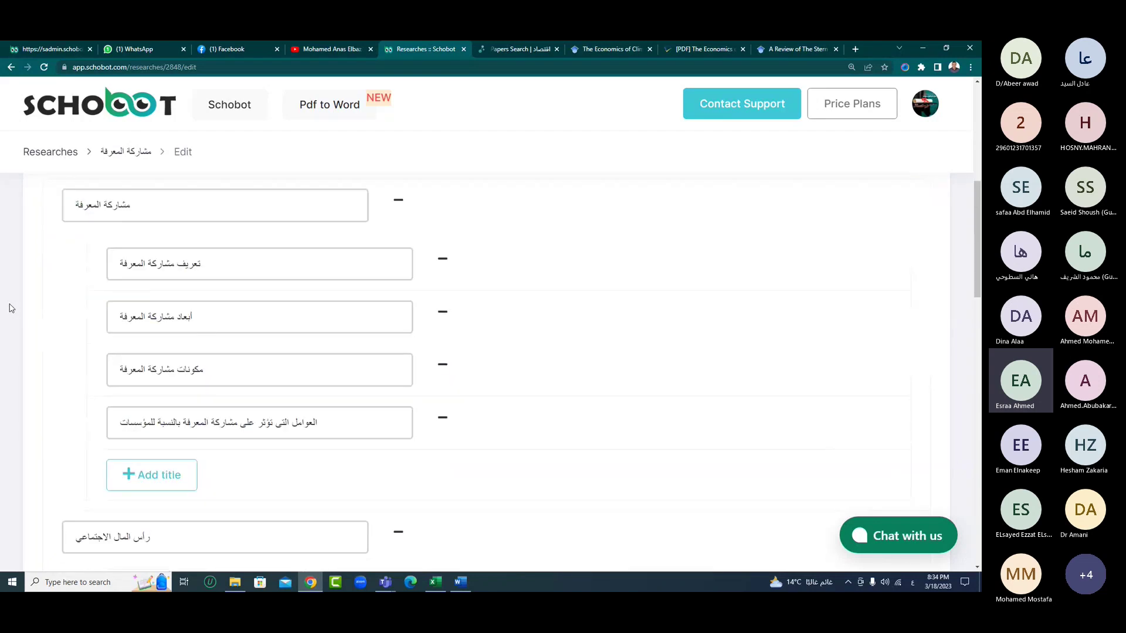
pyautogui.scroll(-6, 11, 308)
pyautogui.scroll(-11, 10, 308)
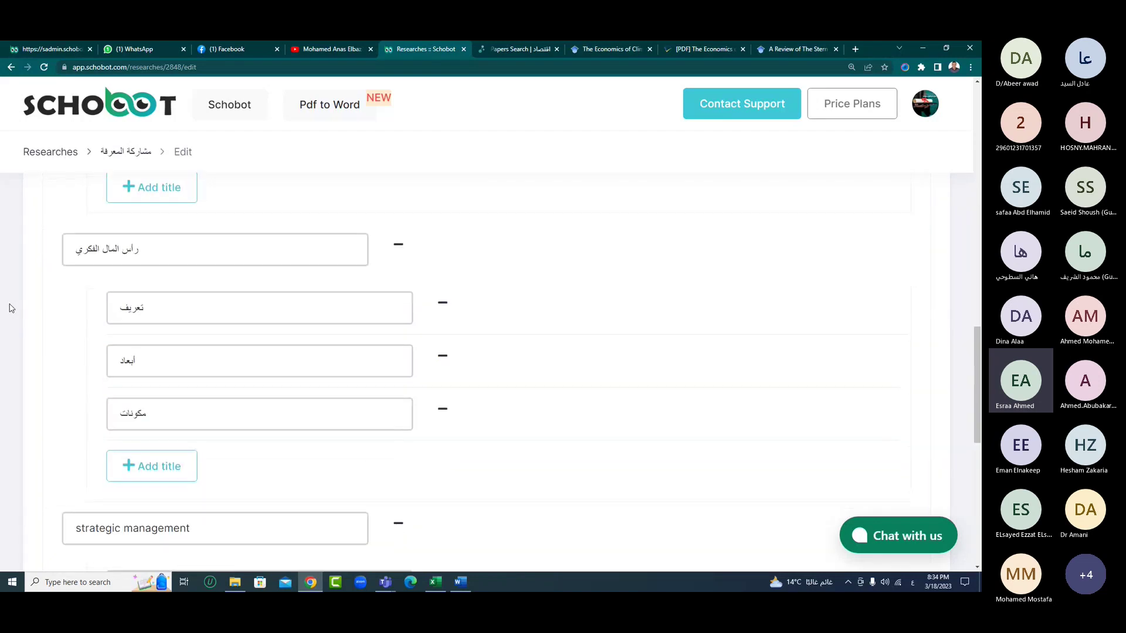
pyautogui.click(151, 340)
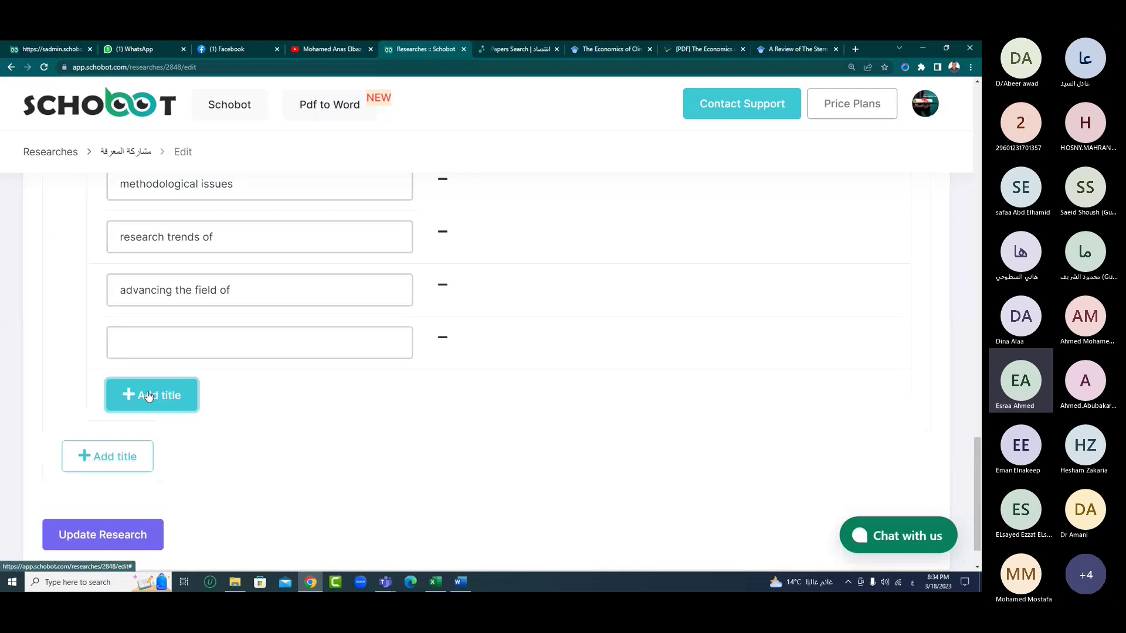
pyautogui.click(151, 387)
# - Add five blank main titles at the end of the table of contents and look back over the existing entries
pyautogui.click(112, 508)
pyautogui.scroll(-2, 110, 405)
pyautogui.click(111, 404)
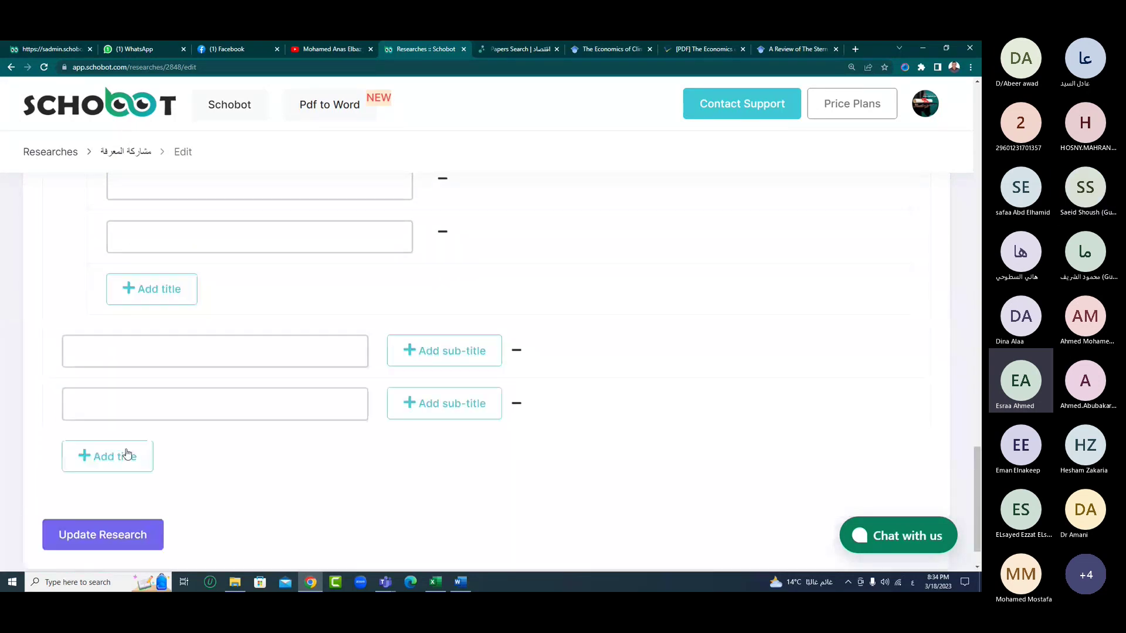
pyautogui.click(111, 456)
pyautogui.scroll(-2, 111, 456)
pyautogui.click(114, 407)
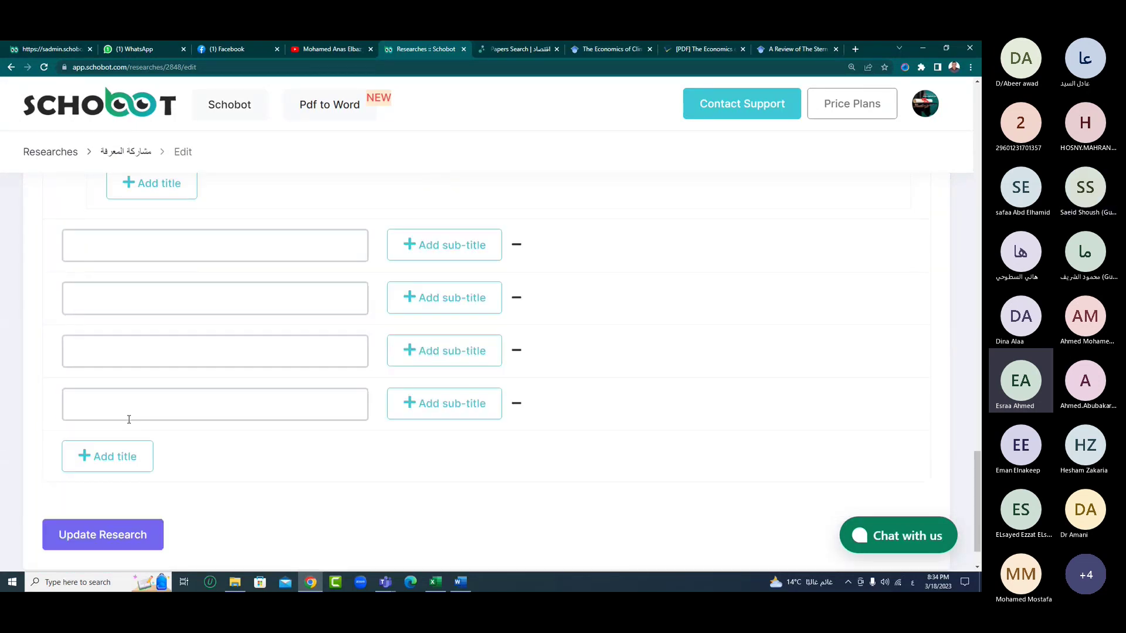
pyautogui.click(109, 456)
pyautogui.scroll(-2, 2, 441)
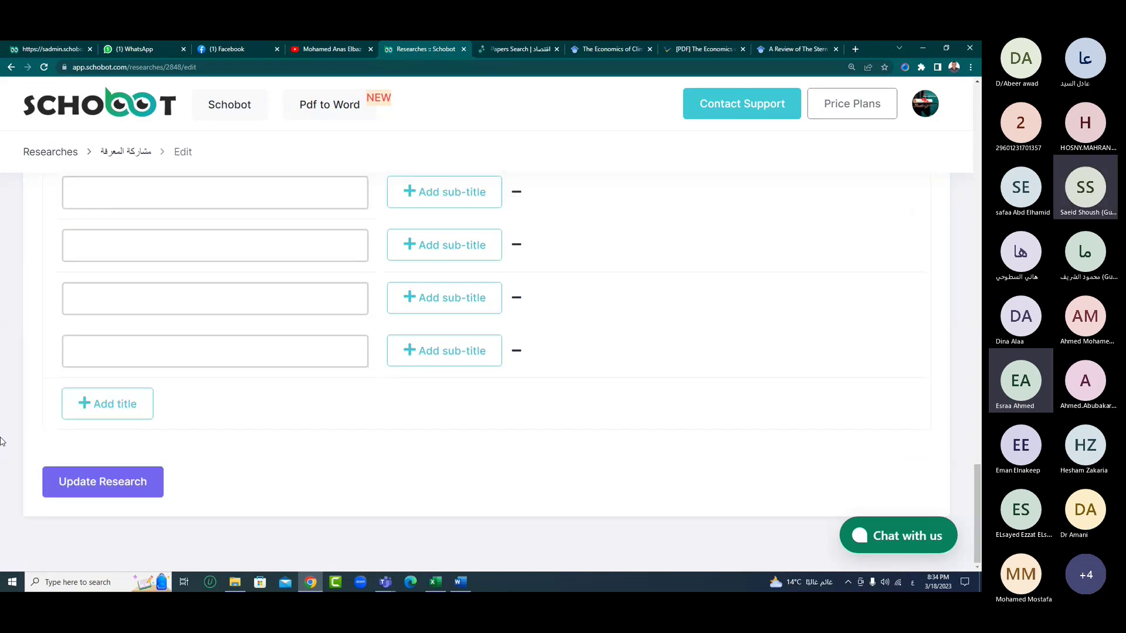
pyautogui.scroll(5, 2, 441)
pyautogui.scroll(5, 2, 441)
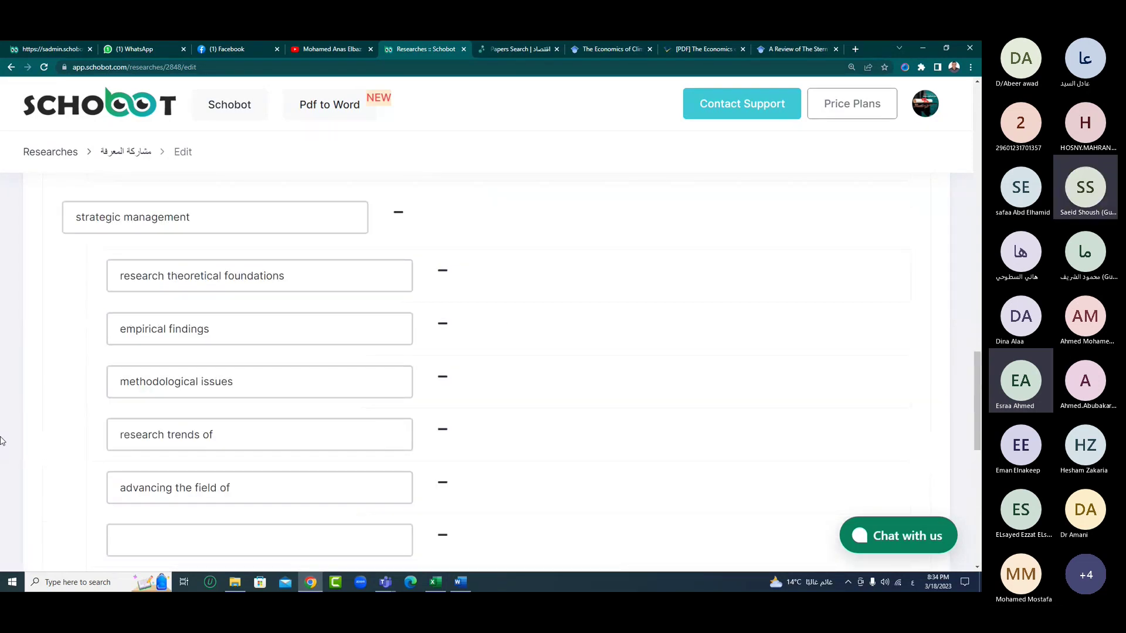
pyautogui.scroll(10, 2, 441)
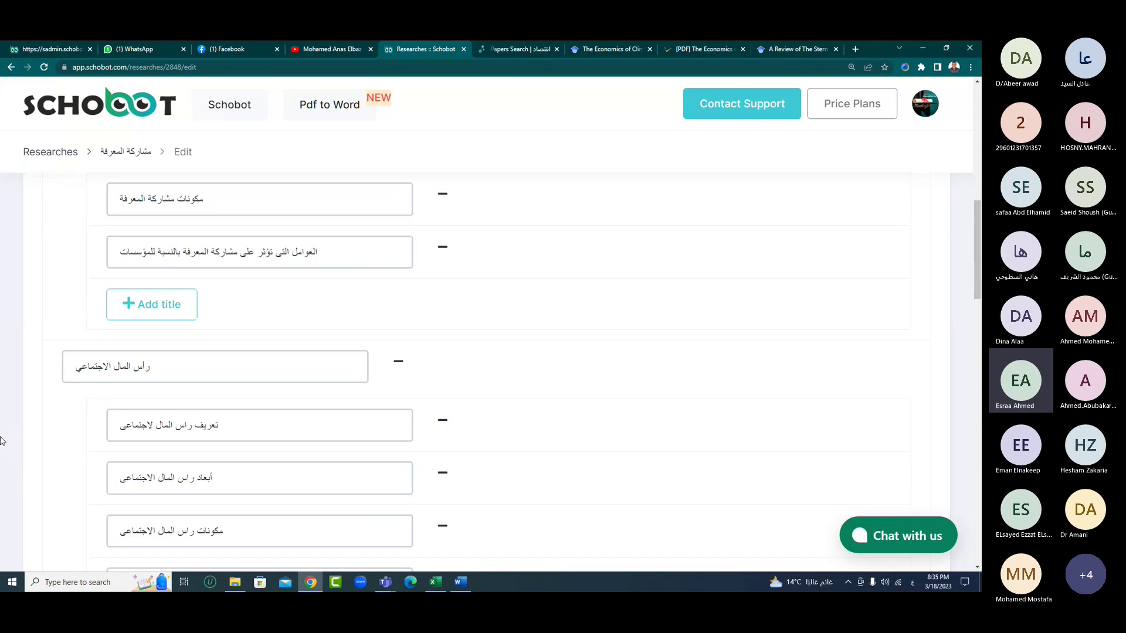
pyautogui.scroll(-4, 1, 441)
pyautogui.scroll(-3, 2, 440)
# - Switch to the Microsoft Teams meeting, admit the guest waiting in the lobby, and toggle the microphone off and back on
pyautogui.moveTo(384, 582)
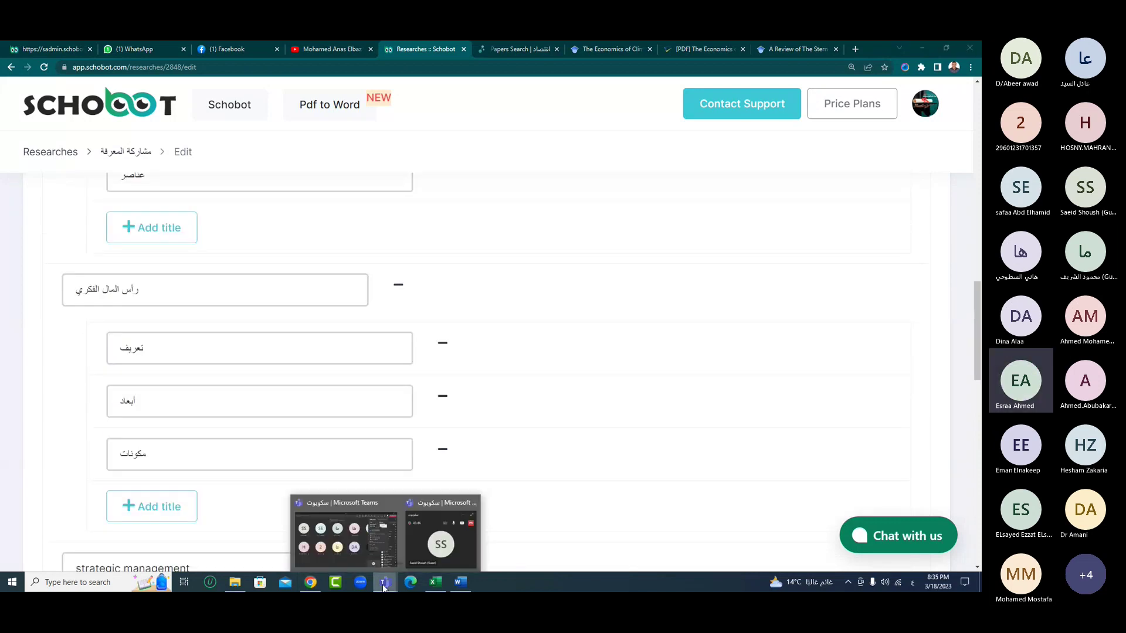
pyautogui.click(354, 548)
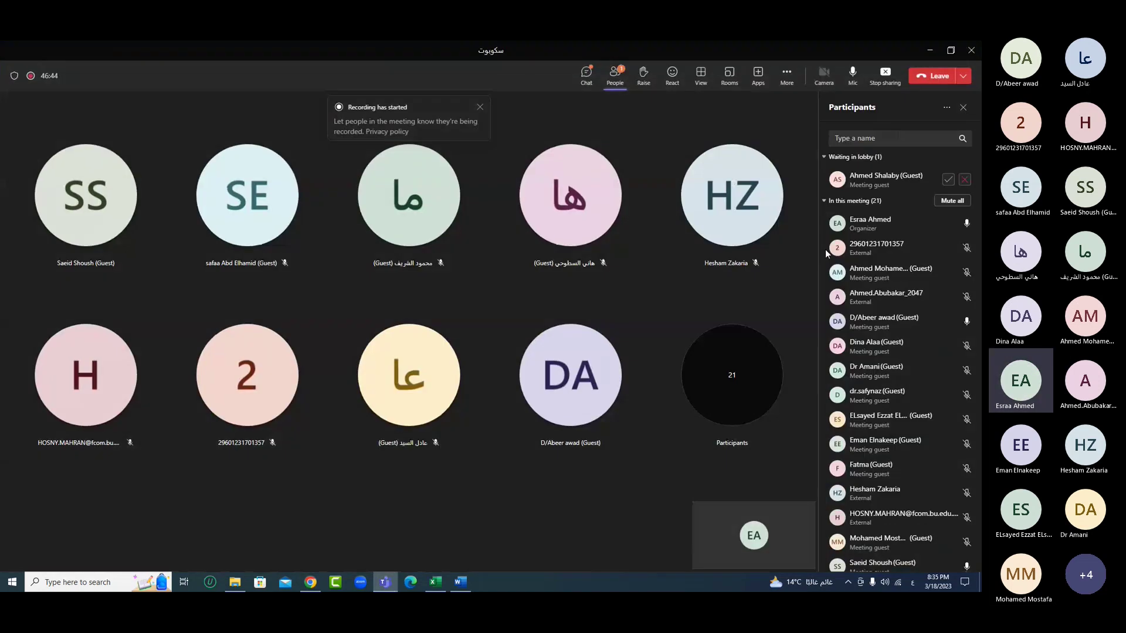
pyautogui.click(948, 179)
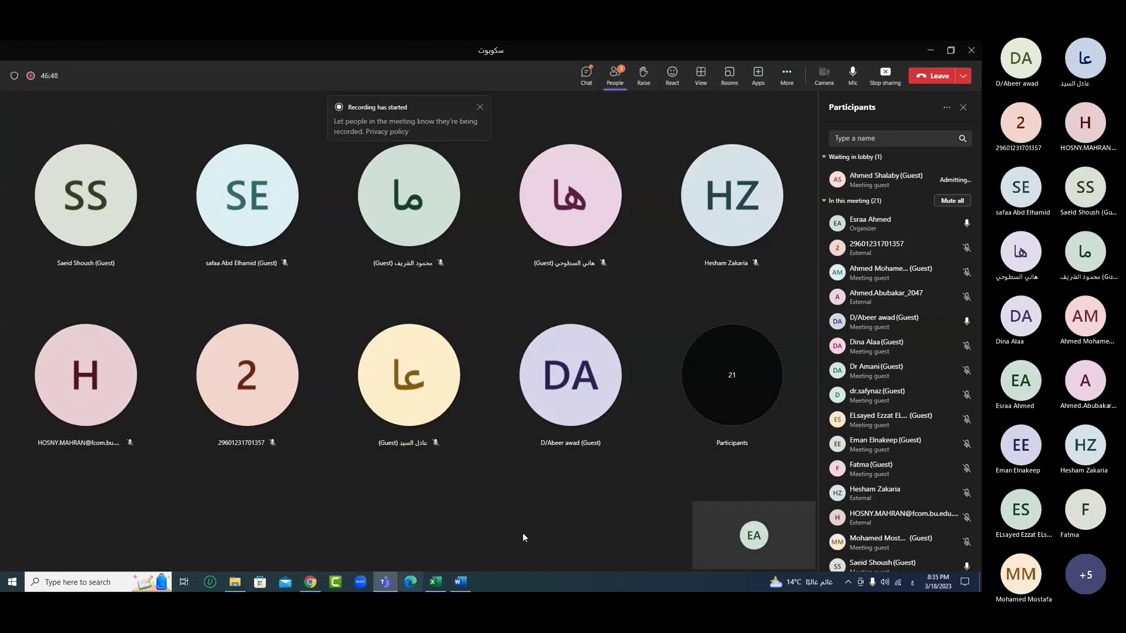
pyautogui.click(851, 76)
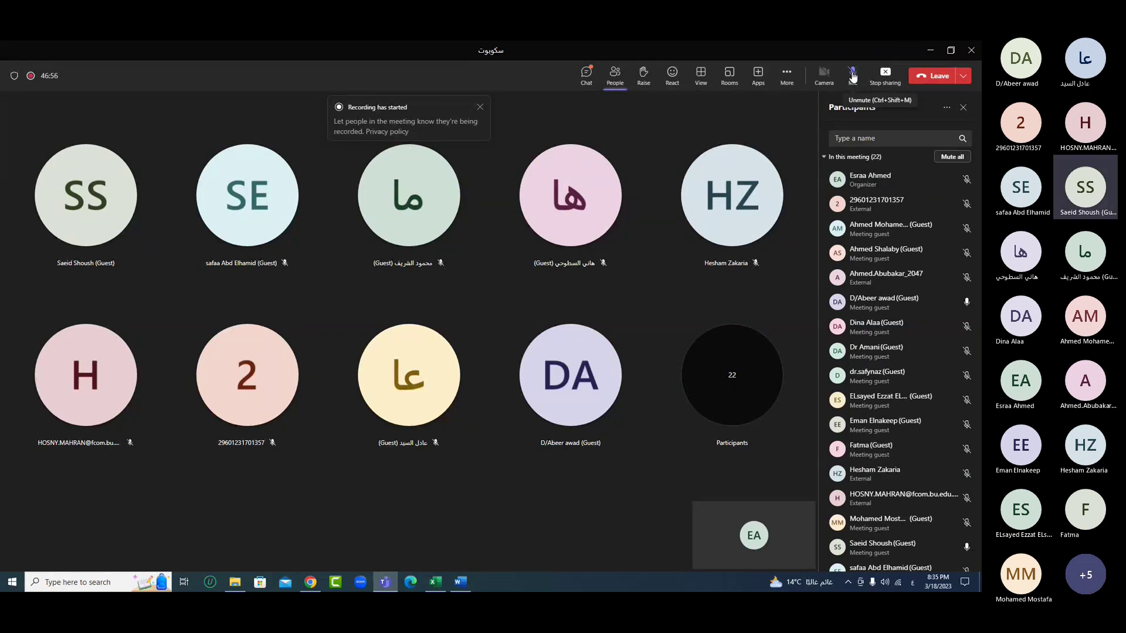
pyautogui.click(852, 76)
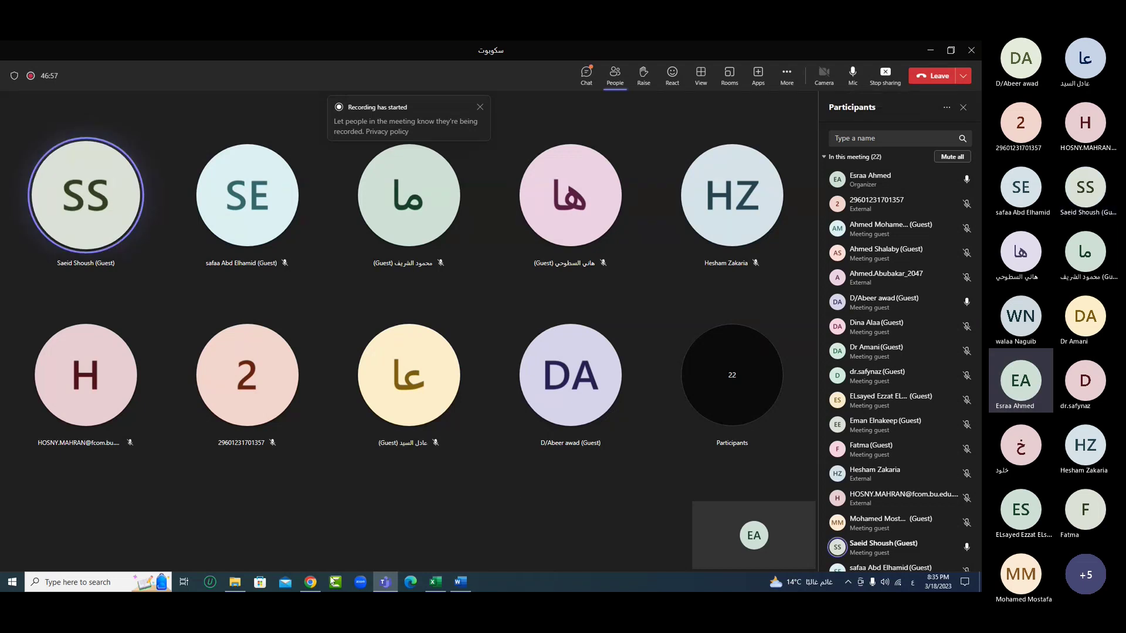
# - Return to Schobot in Chrome, save the research changes, and look over the updated research page
pyautogui.click(311, 581)
pyautogui.scroll(-10, 1, 469)
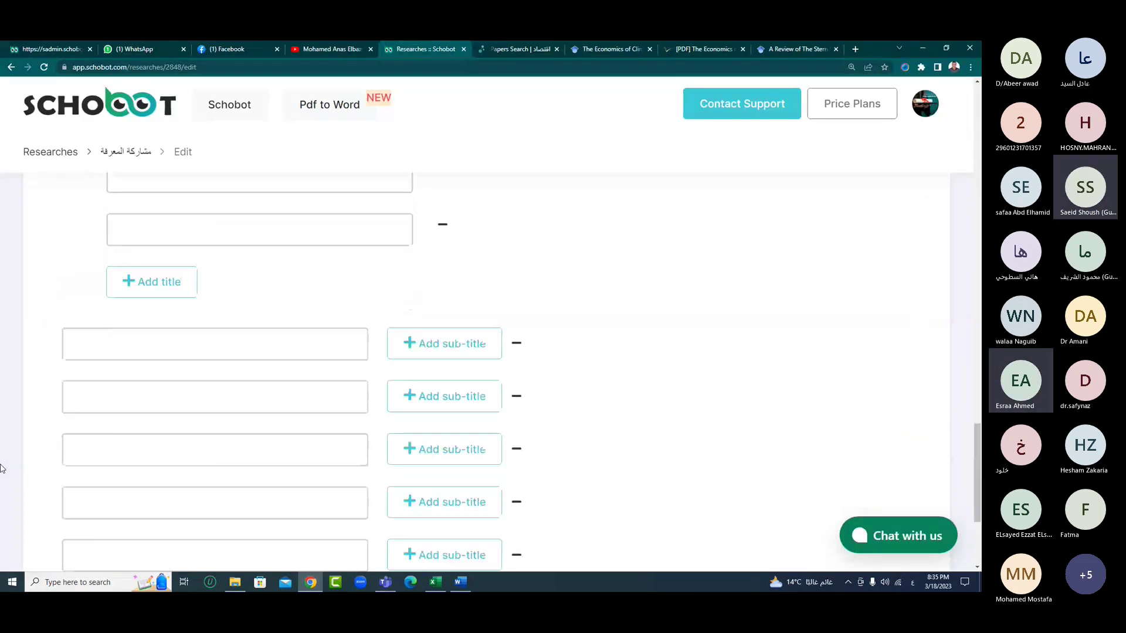
pyautogui.click(120, 487)
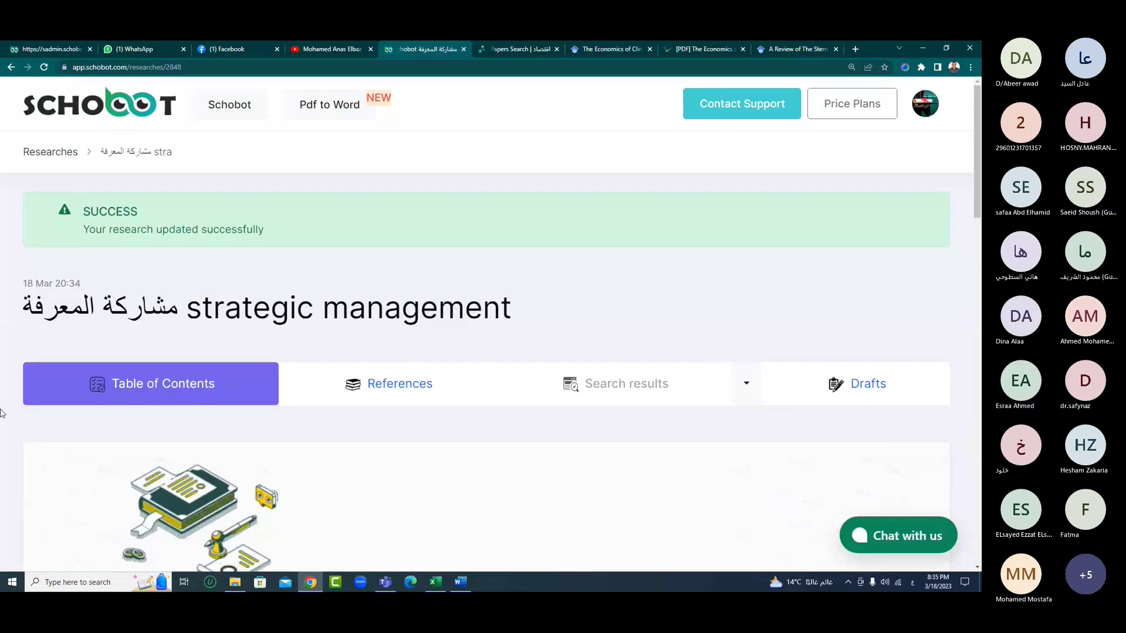
pyautogui.scroll(-2, 394, 290)
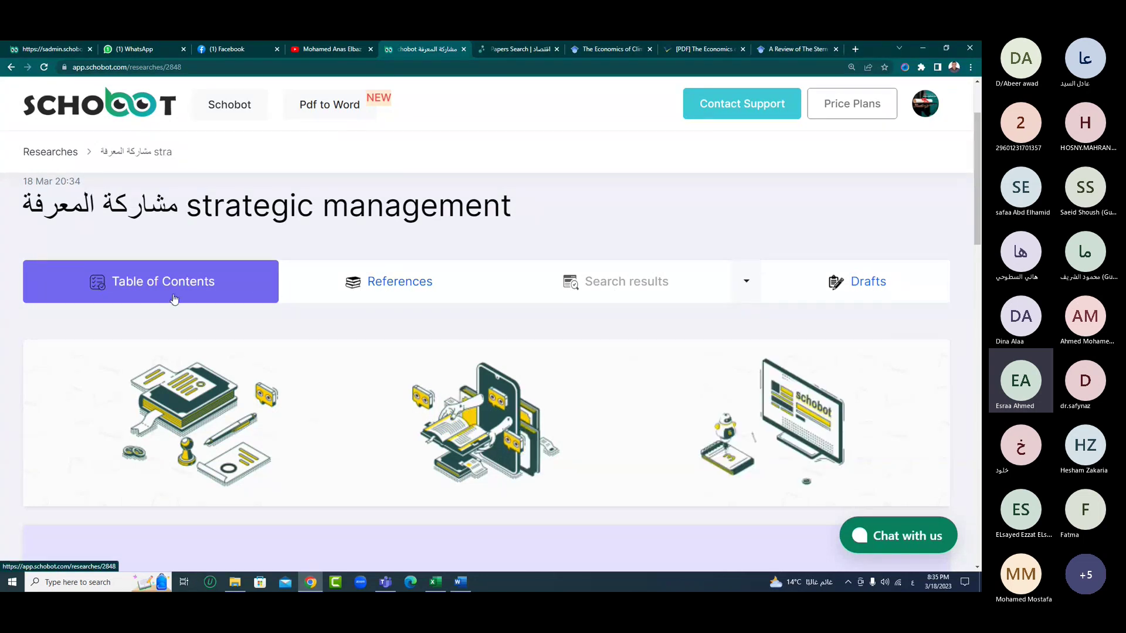
pyautogui.scroll(-7, 202, 422)
pyautogui.scroll(3, 462, 375)
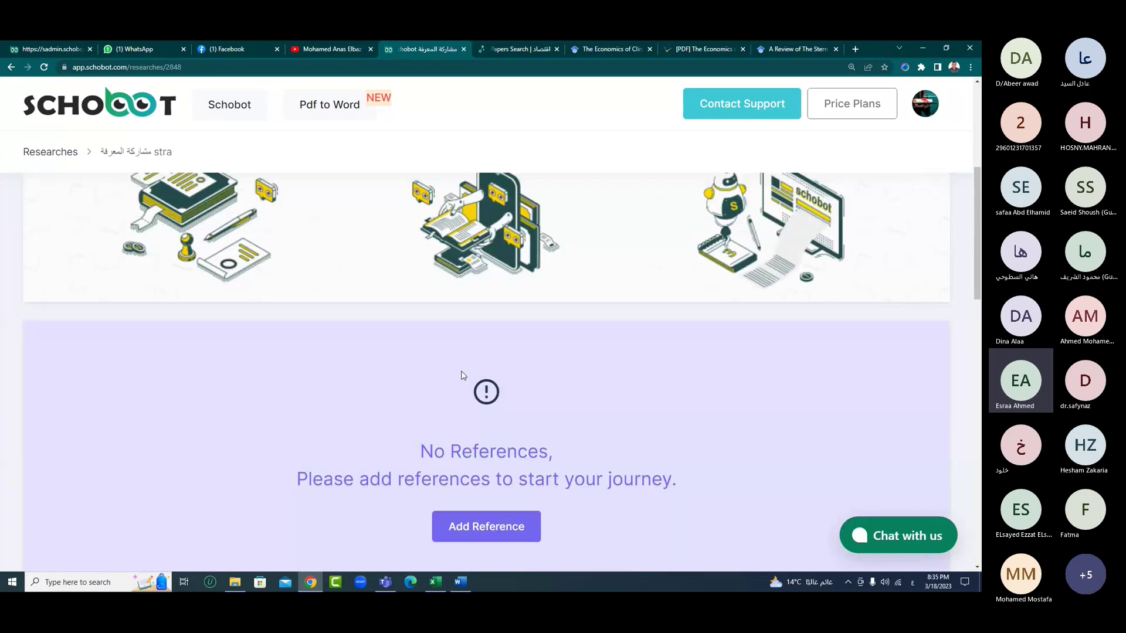
pyautogui.scroll(4, 462, 375)
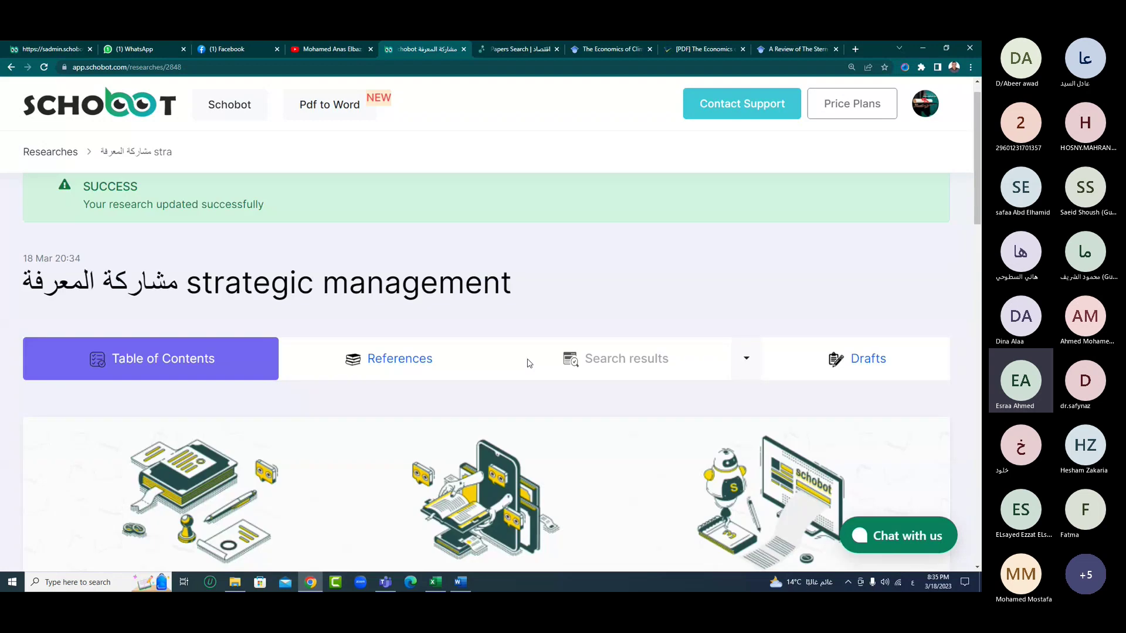
pyautogui.scroll(1, 529, 363)
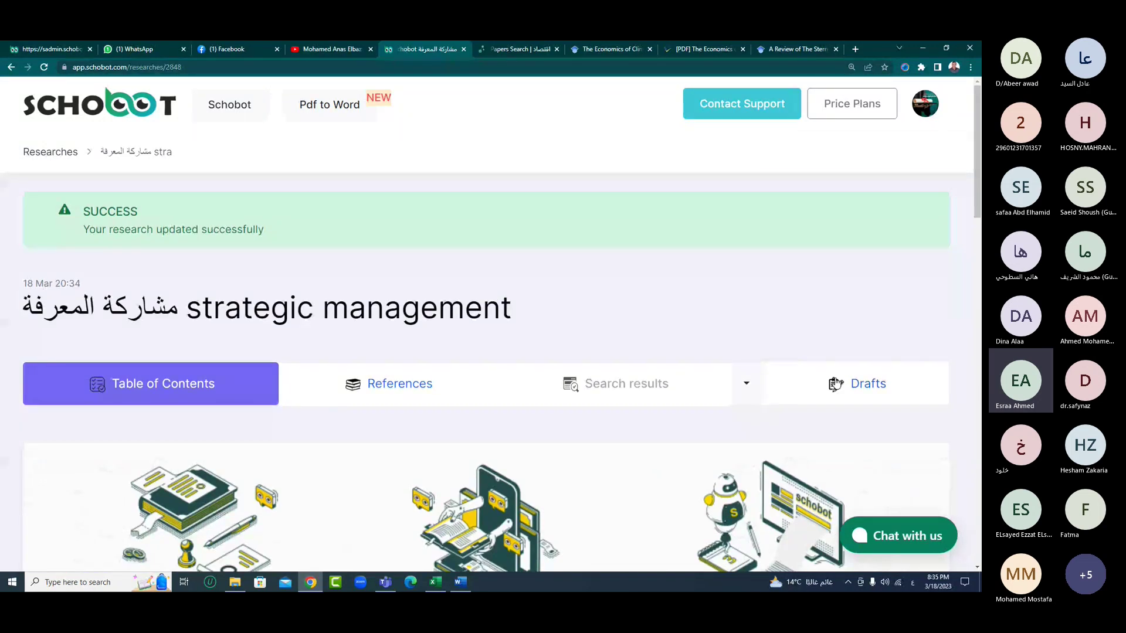
# - Start a new reference for the research and upload the 2018 "Strategic HRM" PDF as its asset
pyautogui.click(392, 385)
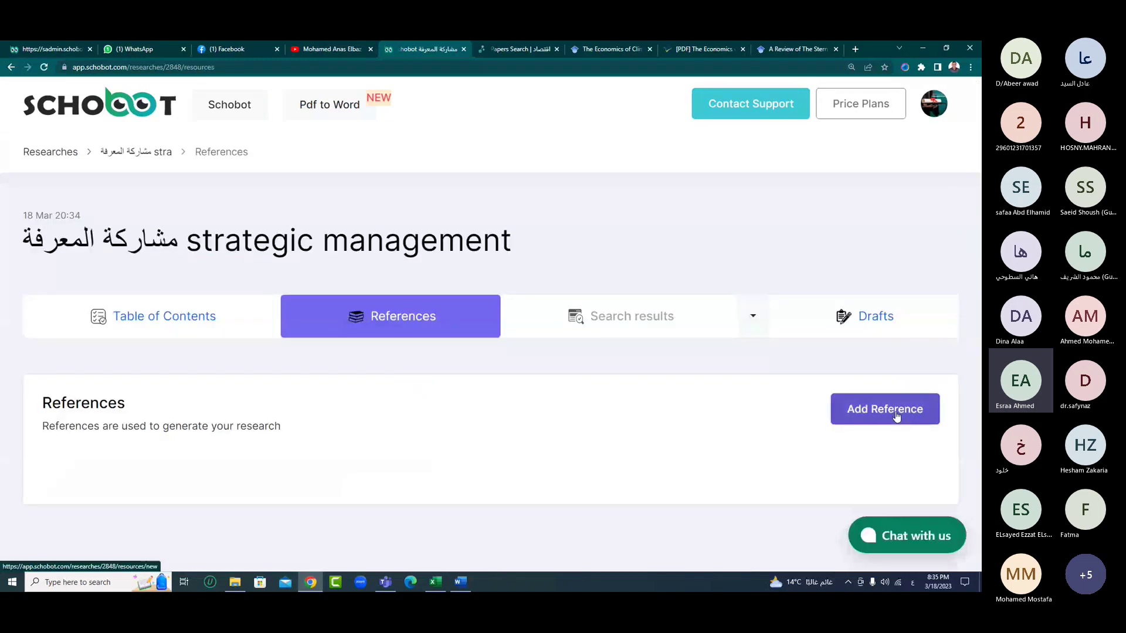
pyautogui.click(895, 417)
pyautogui.scroll(-2, 371, 361)
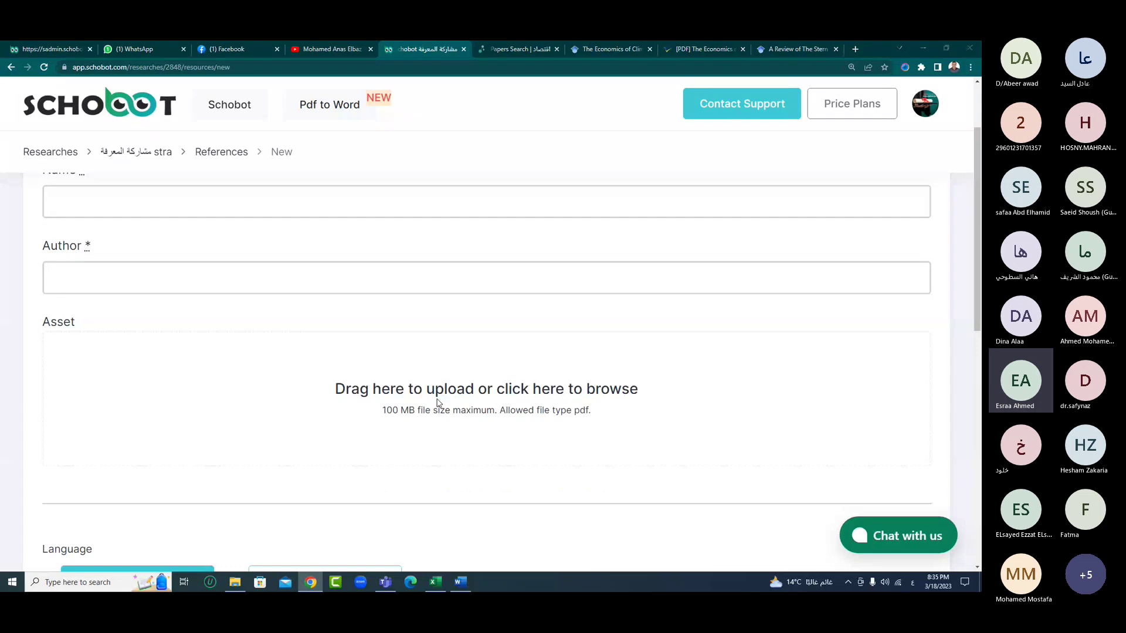
pyautogui.click(324, 326)
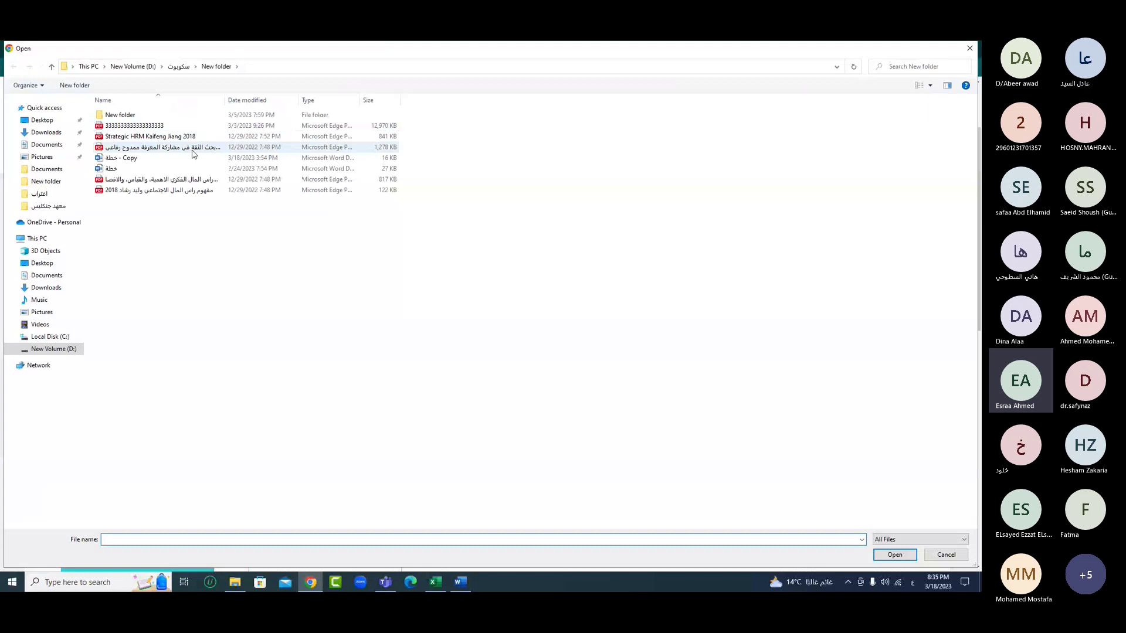
pyautogui.doubleClick(190, 137)
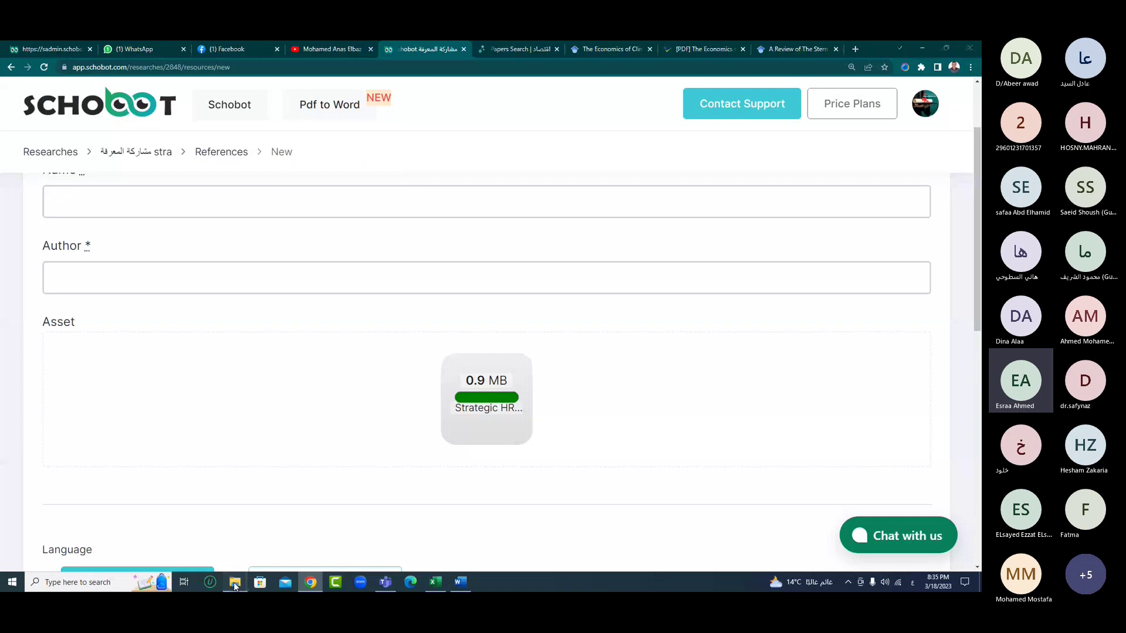
# - Copy the 2018 "Strategic HRM" PDF's full file name from File Explorer into the reference's name in Schobot
pyautogui.click(234, 582)
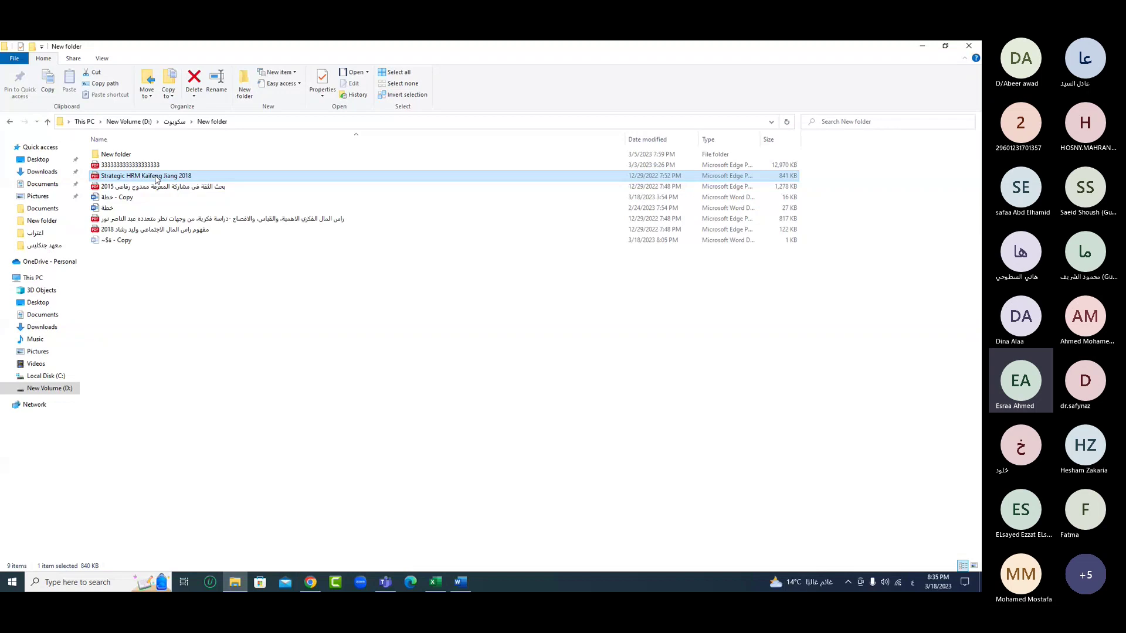
pyautogui.rightClick(157, 179)
pyautogui.click(176, 208)
pyautogui.click(311, 583)
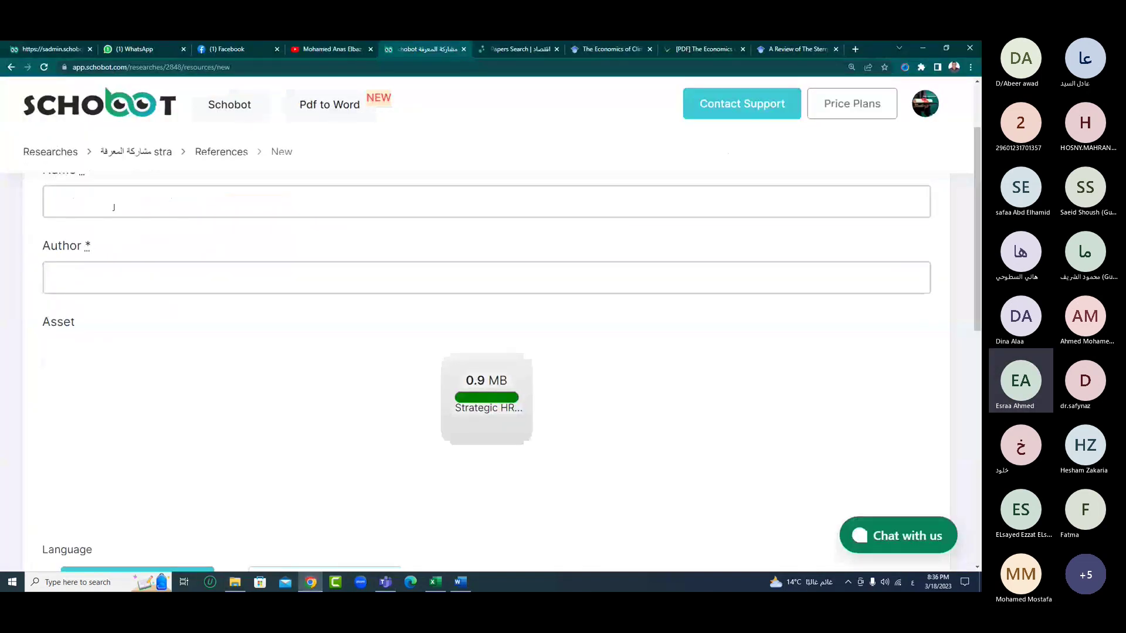
pyautogui.click(82, 244)
pyautogui.write('Strategic HRM Kaifeng Jiang 2018')
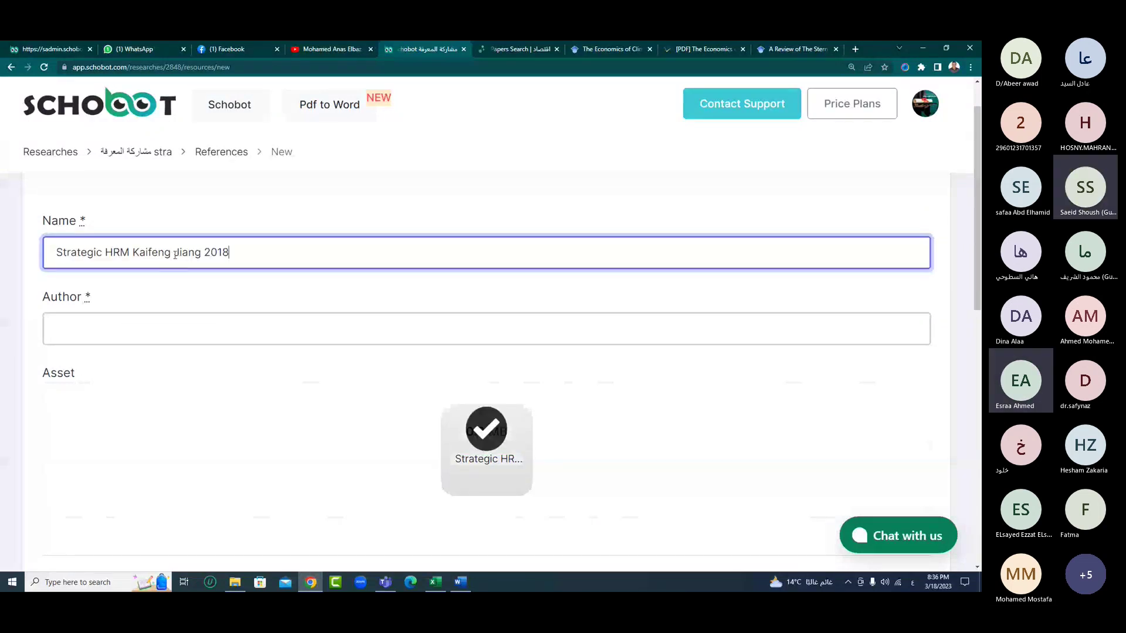
# - Move the author's surname and the year 2018 from the reference's Name field to its Author field
pyautogui.moveTo(175, 254); pyautogui.dragTo(230, 253)
pyautogui.hotkey('ctrl', 'c')
pyautogui.rightClick(221, 256)
pyautogui.rightClick(128, 335)
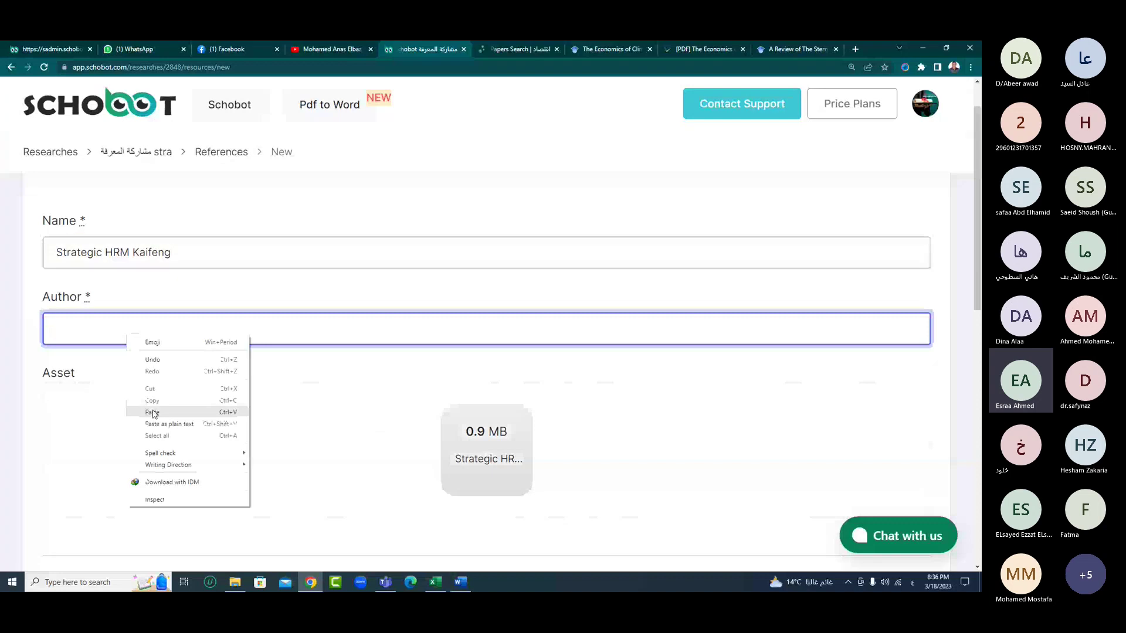
pyautogui.click(153, 412)
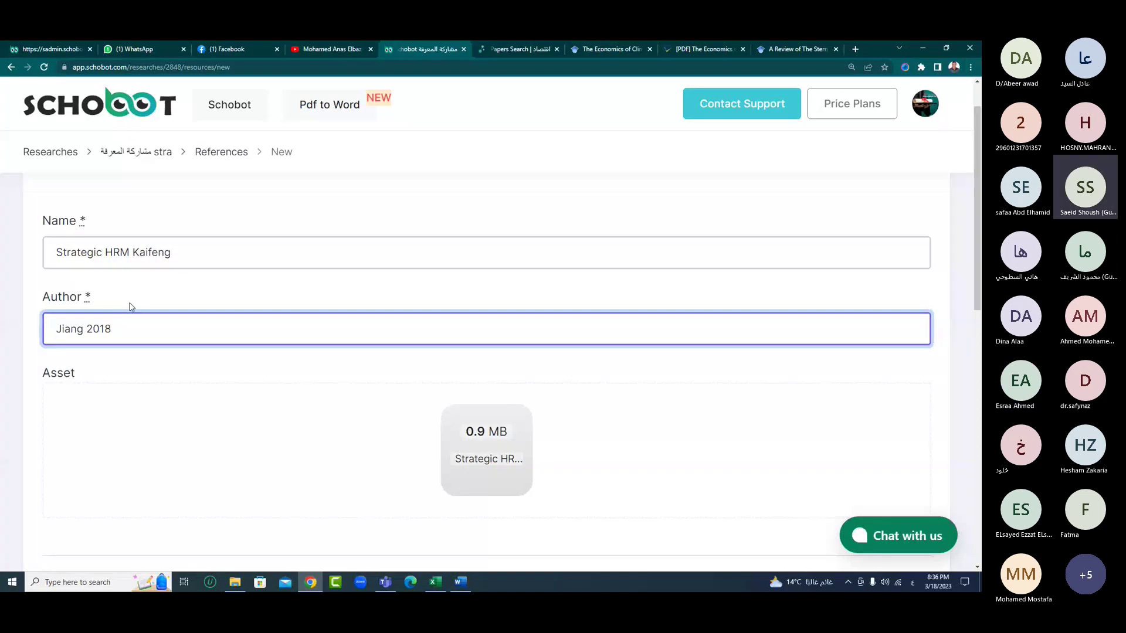
# - Move the author's first name to the start of the Author field, leaving "Strategic HRM" as the reference's name
pyautogui.doubleClick(133, 252)
pyautogui.hotkey('ctrl', 'c')
pyautogui.press('BackSpace')
pyautogui.click(54, 330)
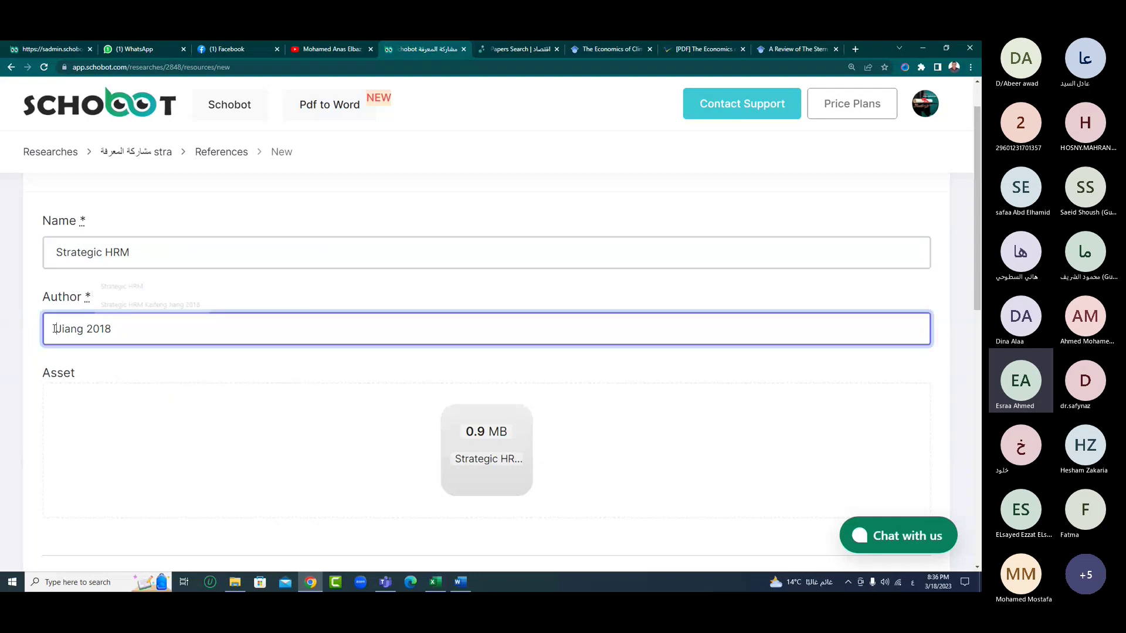
pyautogui.rightClick(54, 333)
pyautogui.click(79, 406)
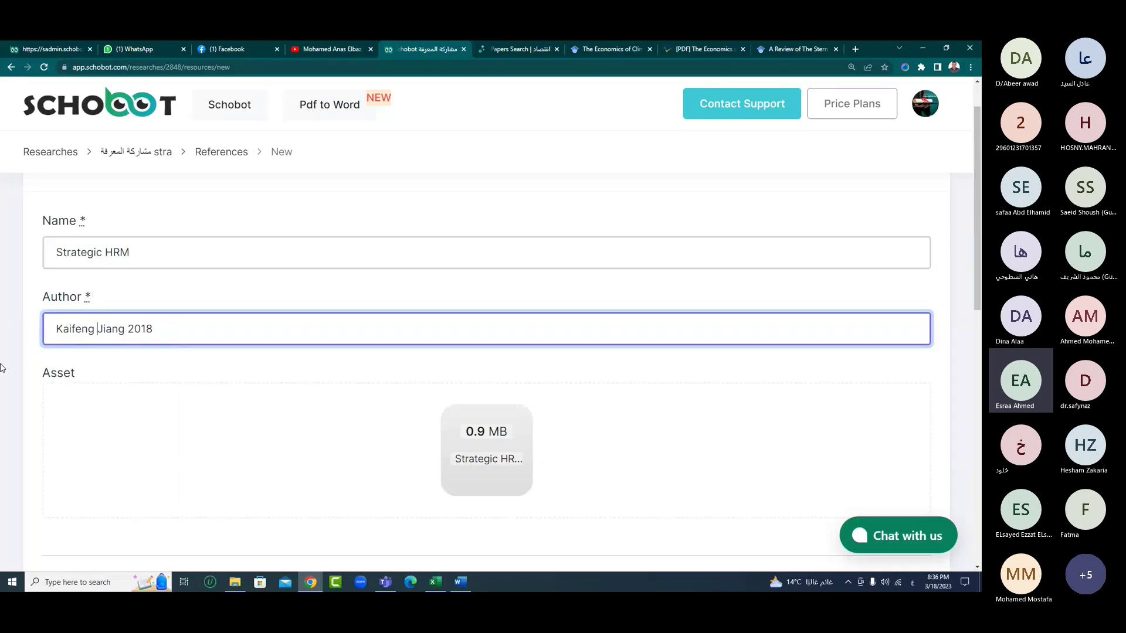
# - Review the Language, PDF Content and PDF Layout options for the "Strategic HRM" reference
pyautogui.scroll(-1, 1, 352)
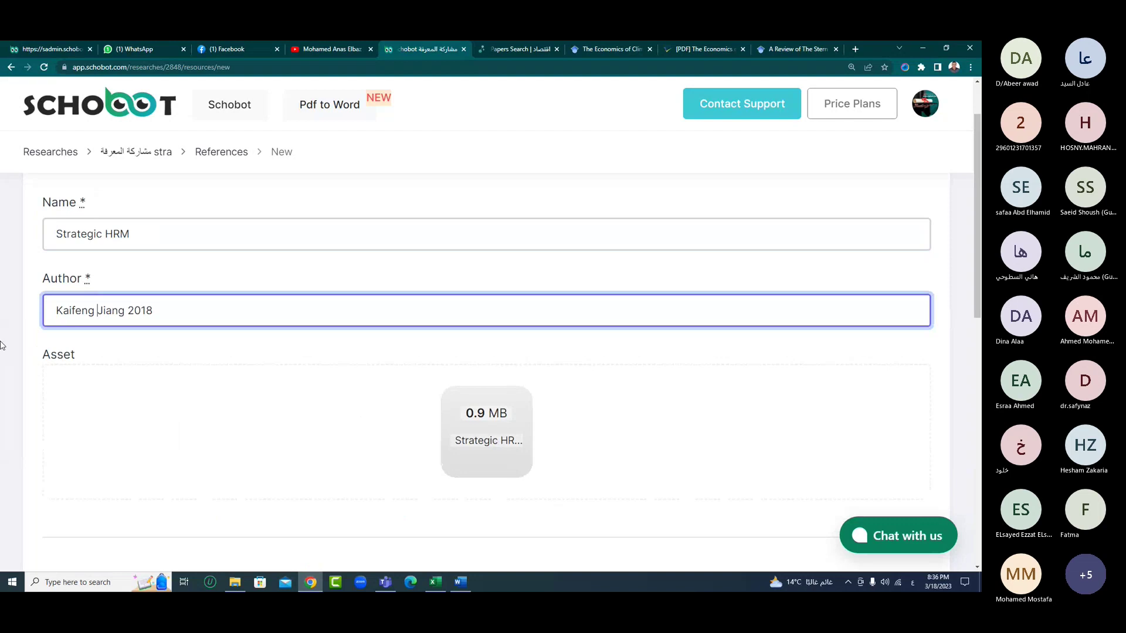
pyautogui.scroll(-1, 2, 346)
pyautogui.scroll(-5, 2, 346)
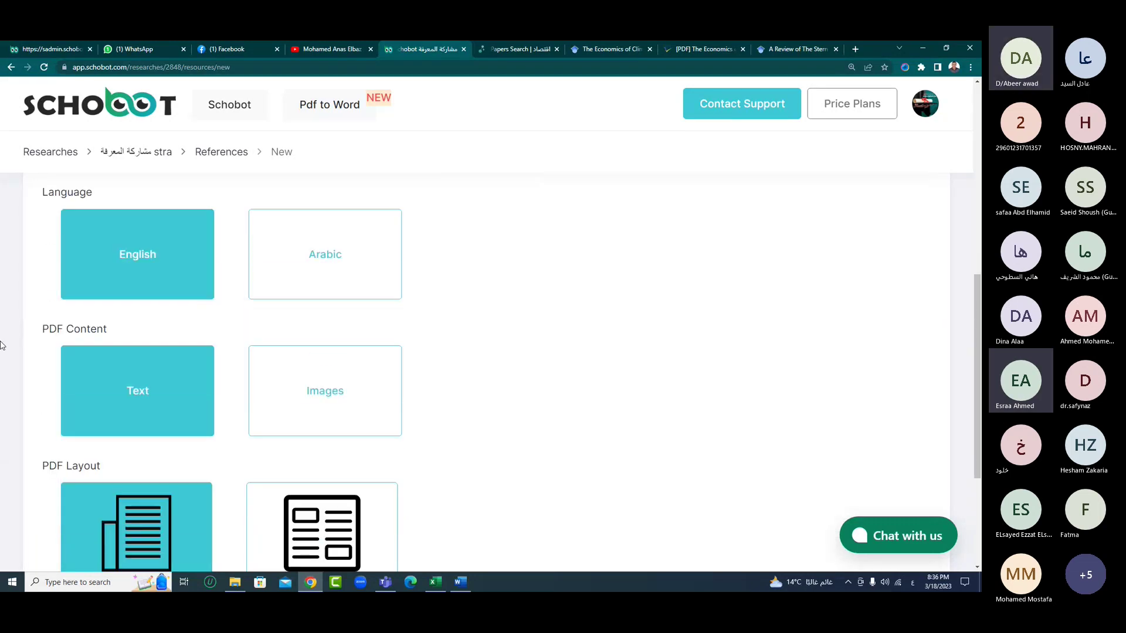
pyautogui.scroll(-1, 132, 232)
pyautogui.scroll(1, 133, 232)
pyautogui.scroll(-1, 2, 306)
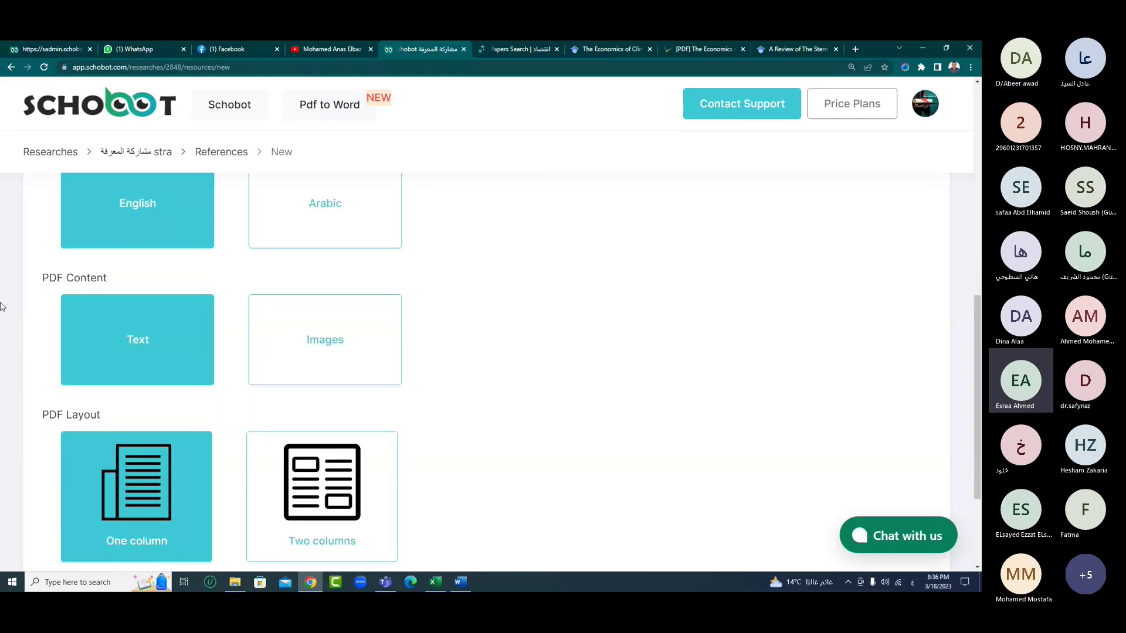
pyautogui.scroll(-1, 2, 305)
pyautogui.scroll(-1, 137, 292)
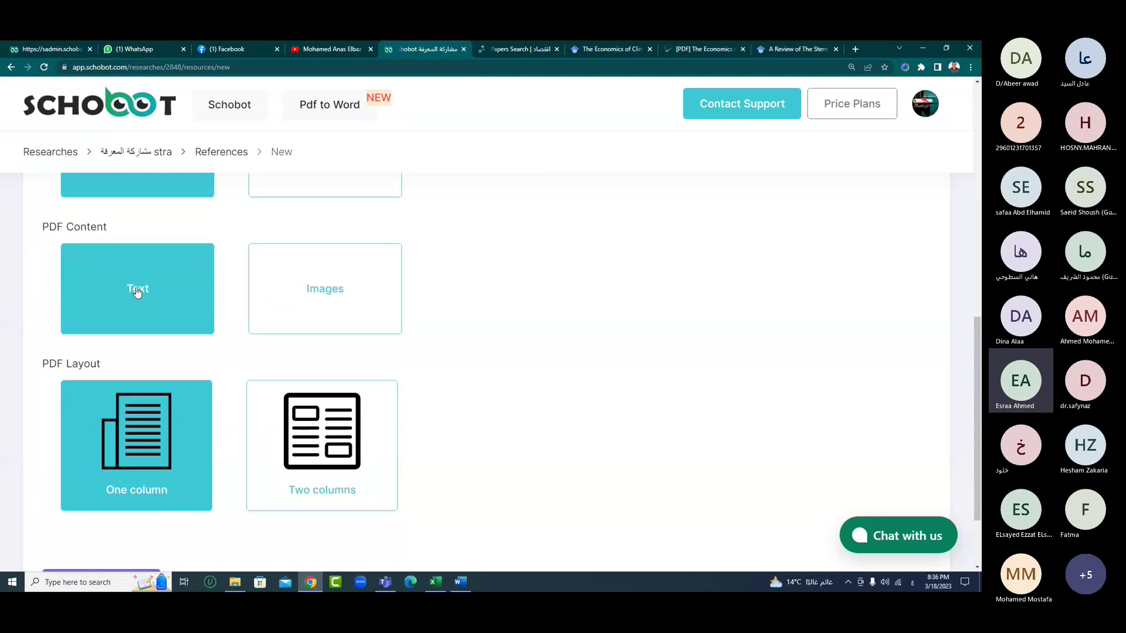
pyautogui.click(384, 314)
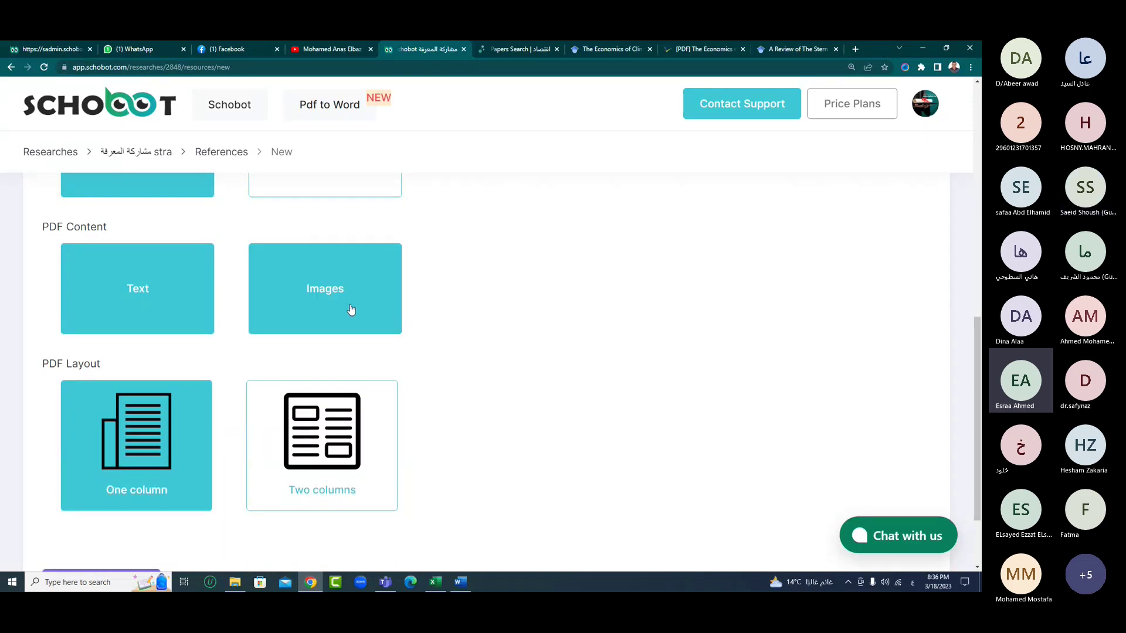
pyautogui.click(351, 309)
# - Open the 2018 "Strategic HRM" PDF from File Explorer and check that a text line on page 3 can be selected and copied
pyautogui.click(235, 583)
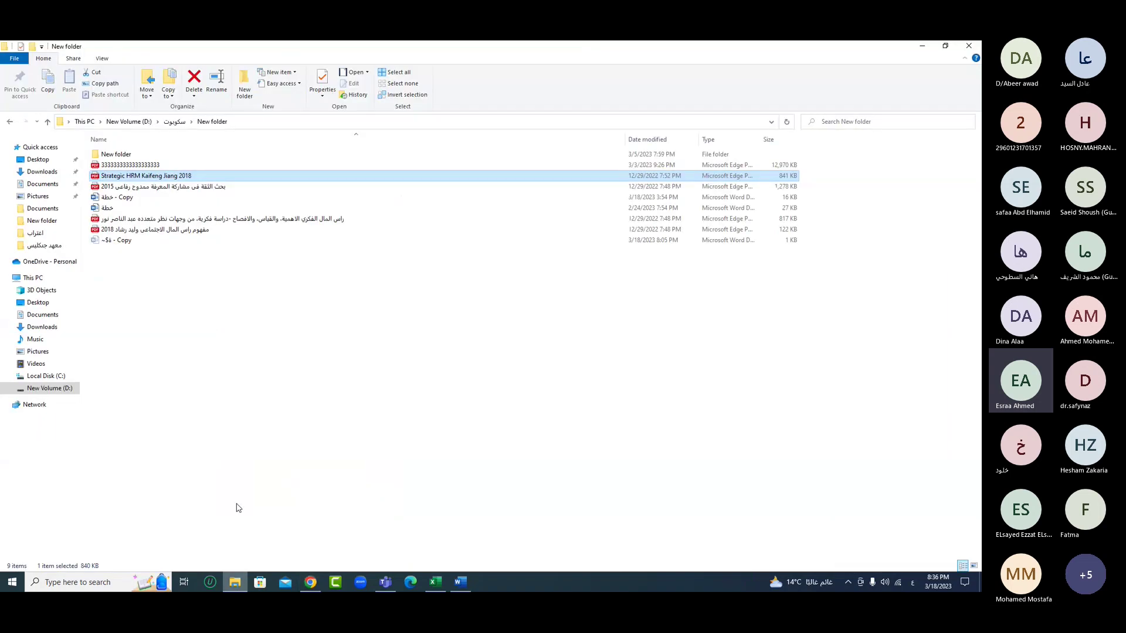
pyautogui.doubleClick(138, 177)
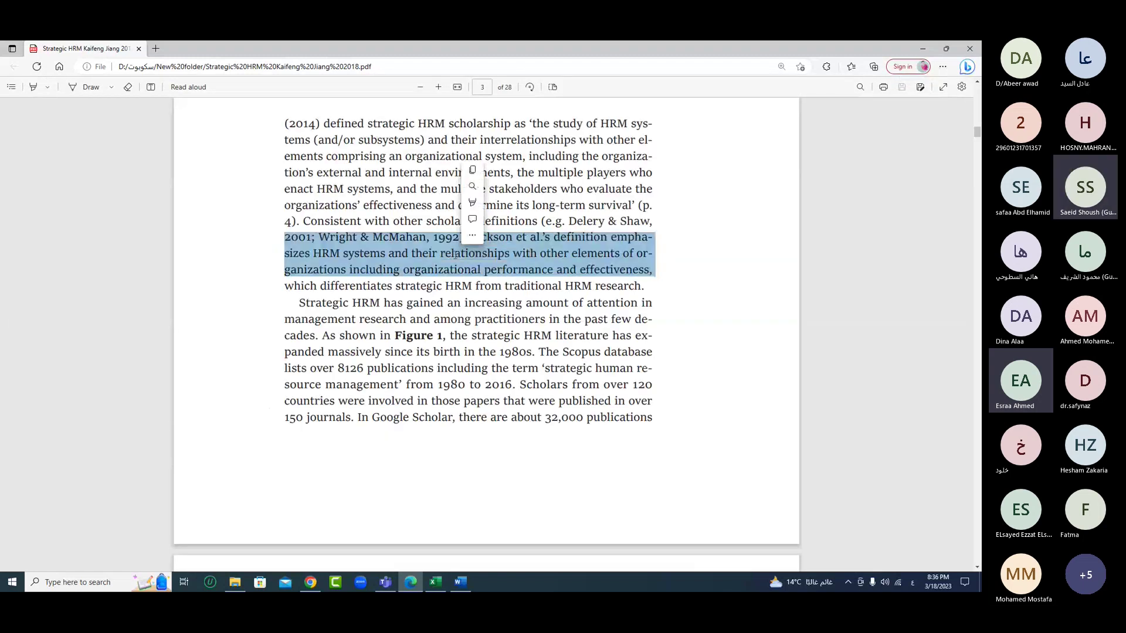
pyautogui.doubleClick(456, 255)
pyautogui.doubleClick(442, 270)
pyautogui.click(293, 267)
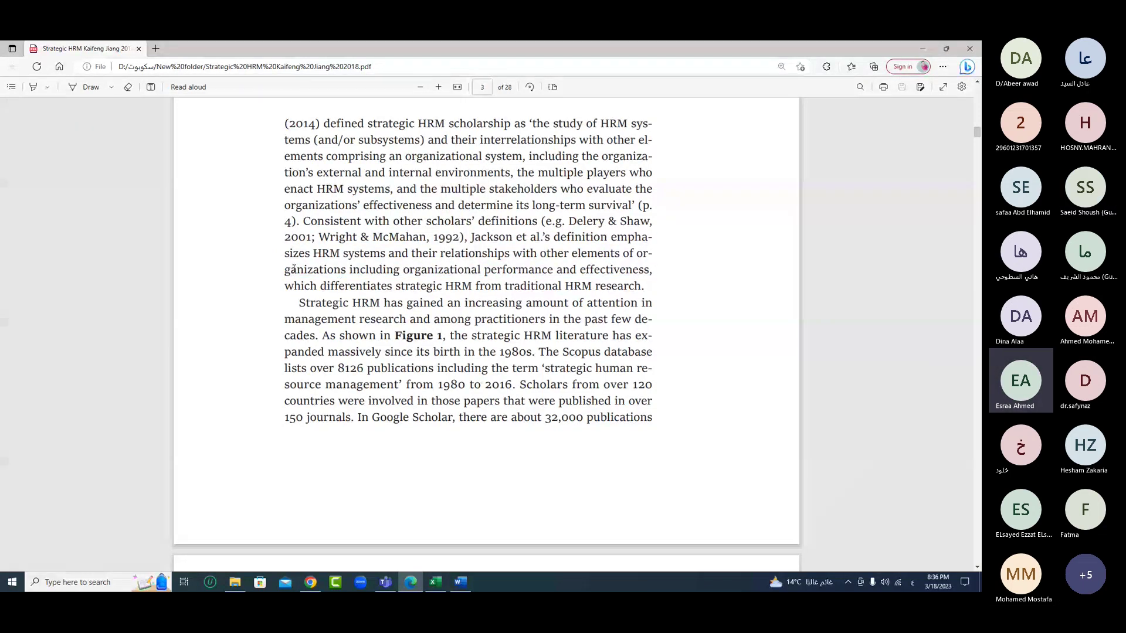
pyautogui.tripleClick(623, 273)
pyautogui.rightClick(567, 273)
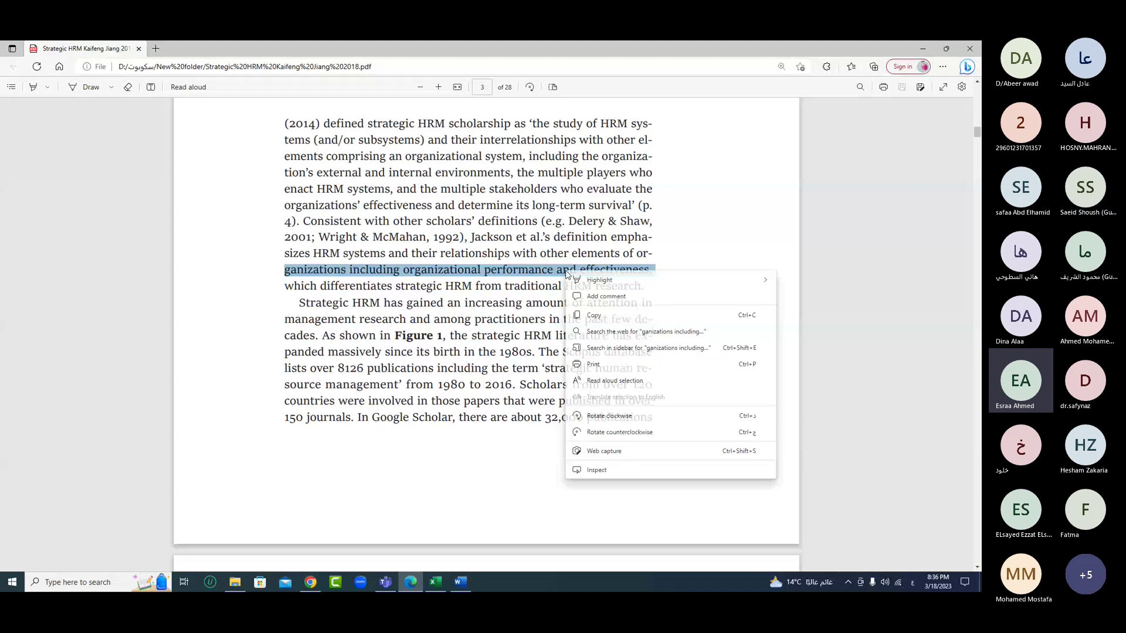
pyautogui.press('Escape')
pyautogui.rightClick(400, 274)
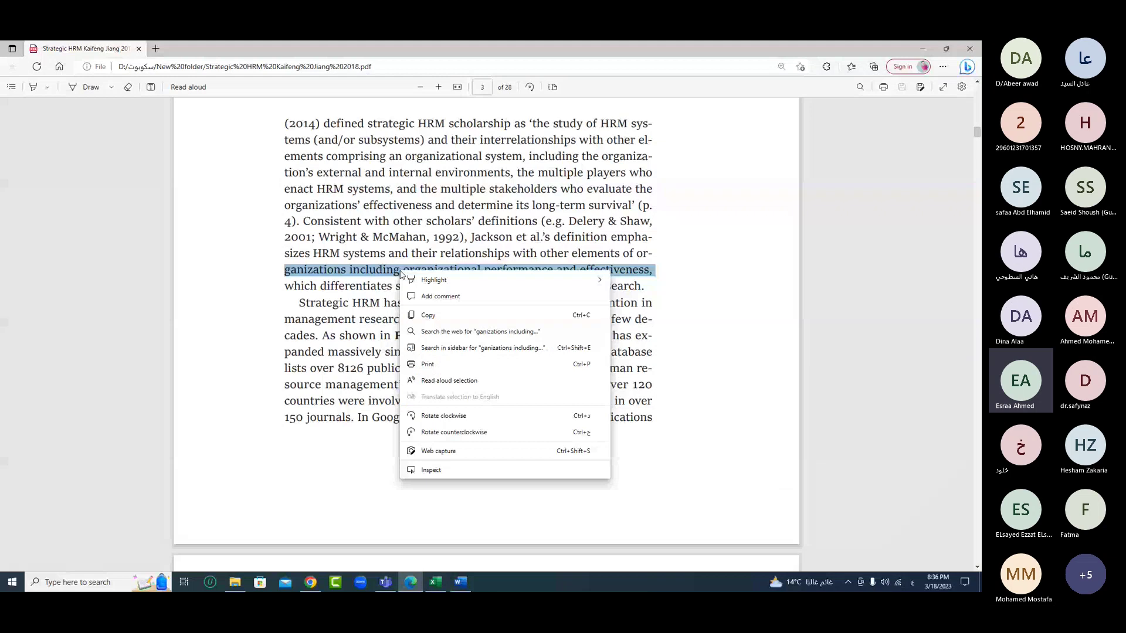
pyautogui.click(428, 315)
# - Compare Schobot's PDF Layout options with the full-width text lines on page 3 of the "Strategic HRM" PDF
pyautogui.click(234, 582)
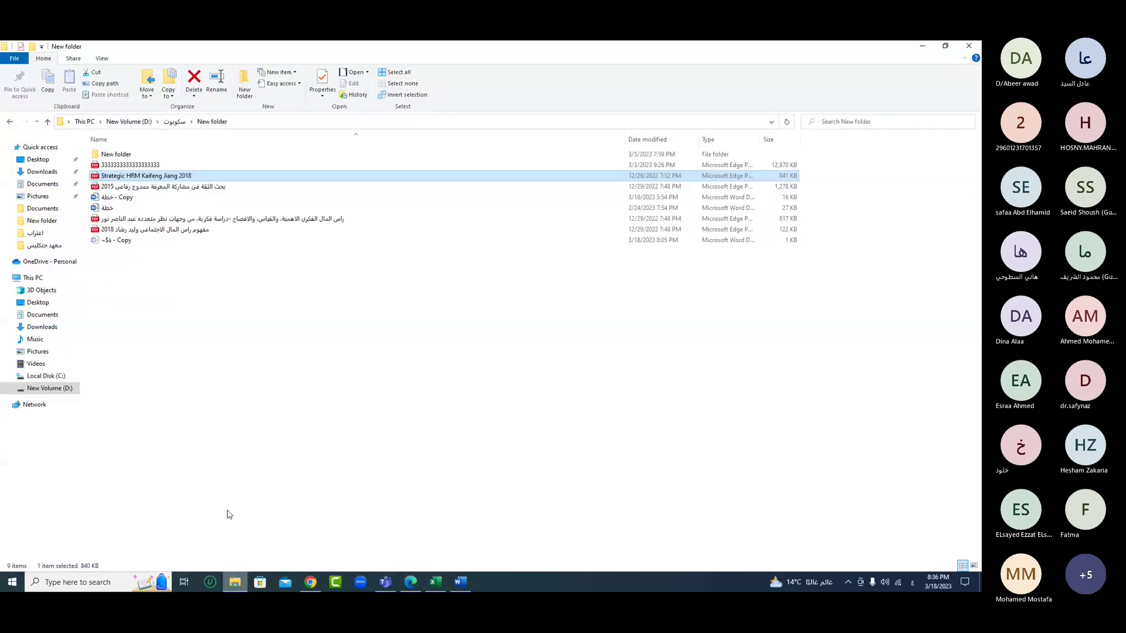
pyautogui.hotkey('alt', 'Tab')
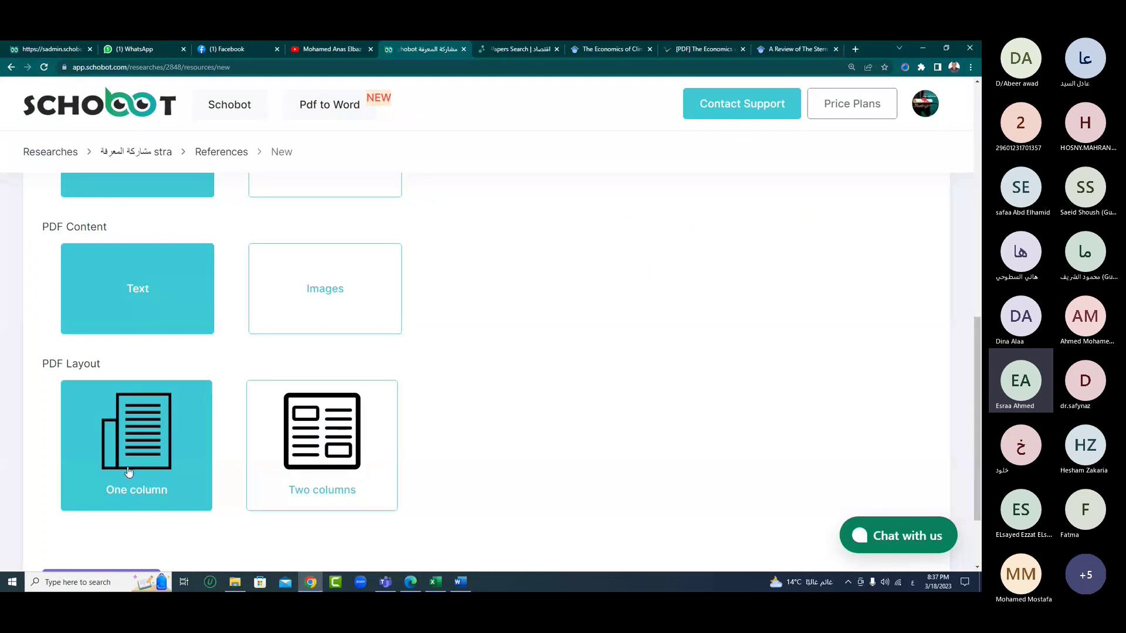
pyautogui.click(409, 582)
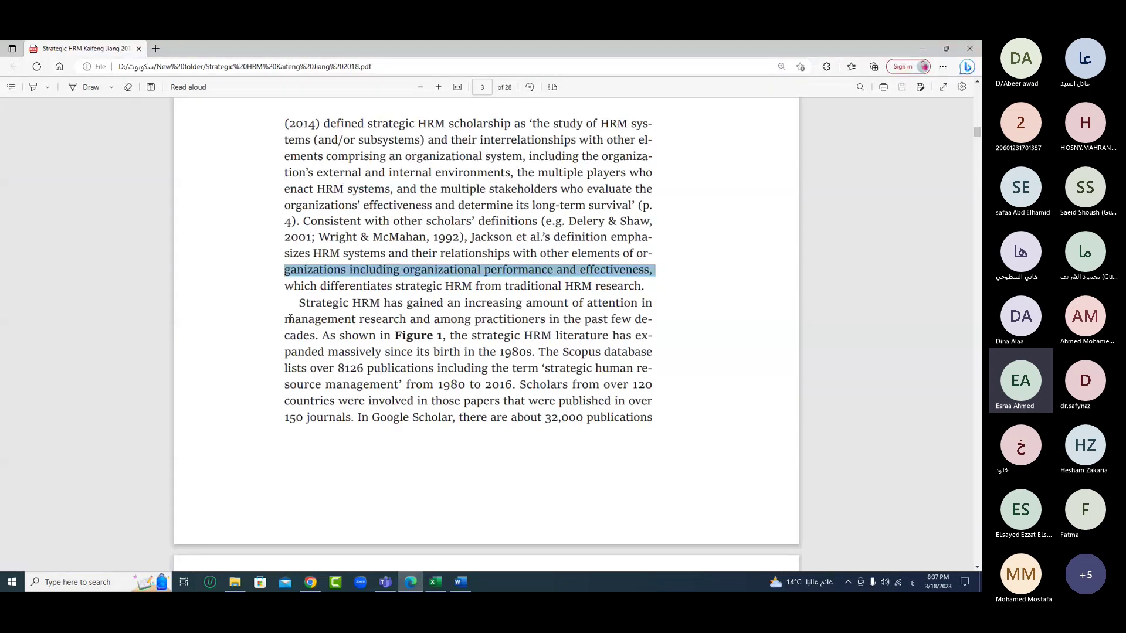
pyautogui.moveTo(285, 319); pyautogui.dragTo(648, 320)
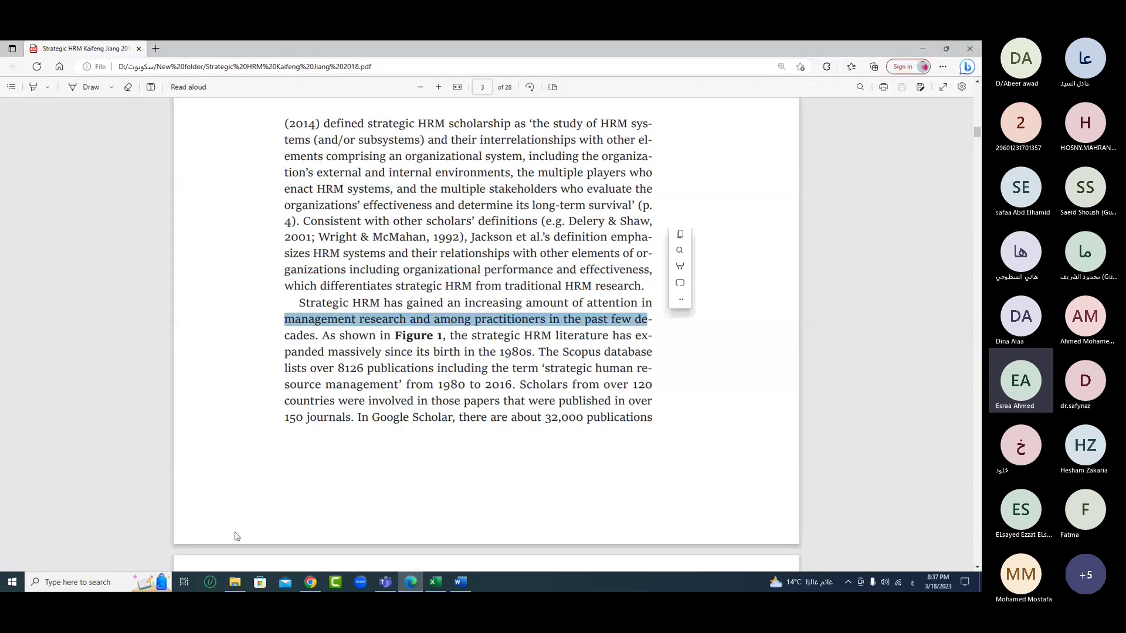
# - Open the "Ecotoxicology and Environmental Safety" article PDF from the parent folder and examine its two-column text layout on page 6
pyautogui.click(235, 582)
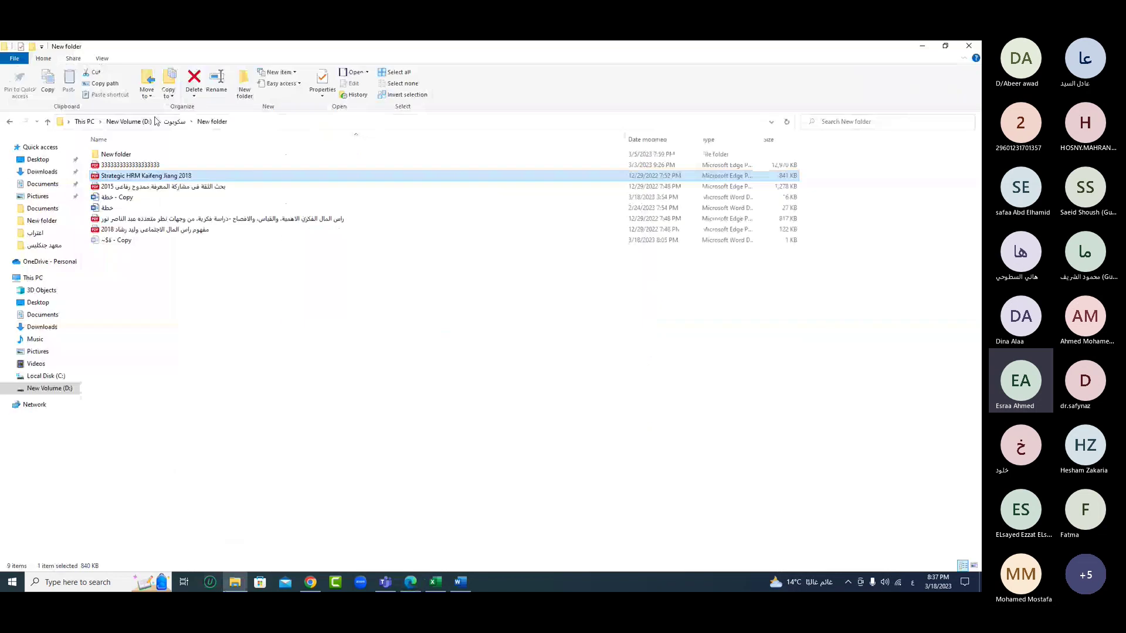
pyautogui.hotkey('alt', 'Up')
pyautogui.doubleClick(840, 167)
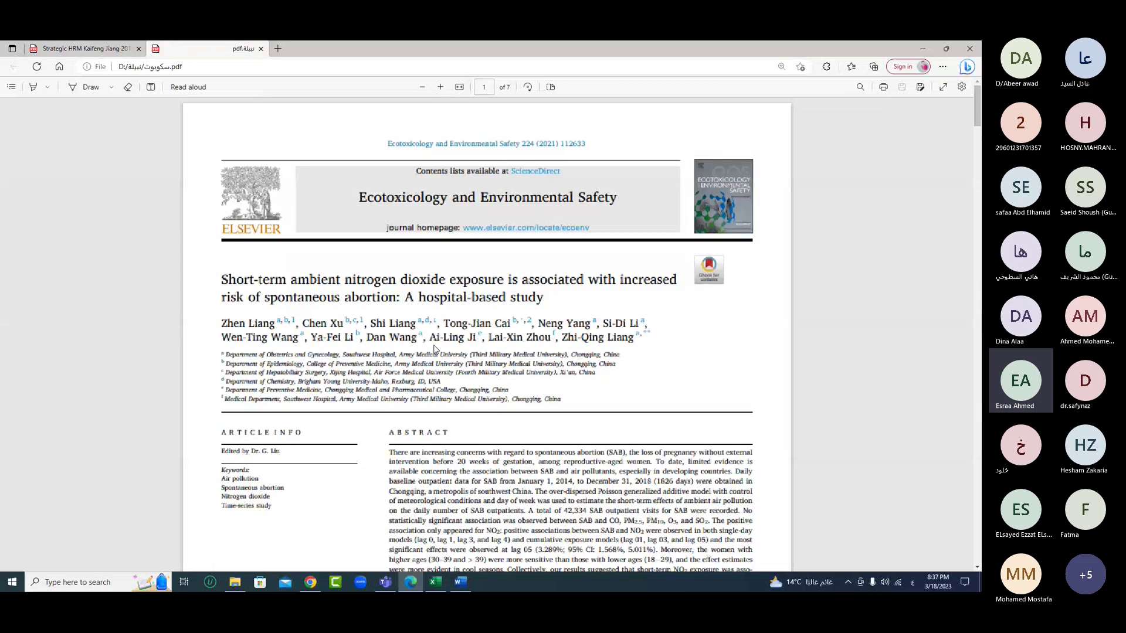
pyautogui.scroll(-20, 435, 349)
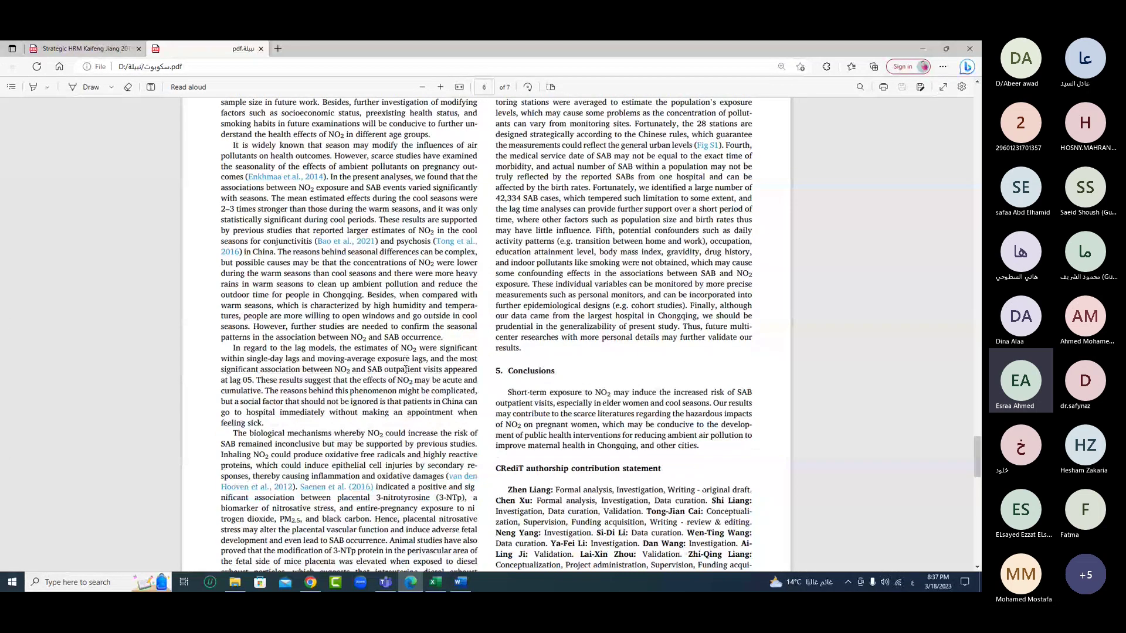
pyautogui.click(441, 87)
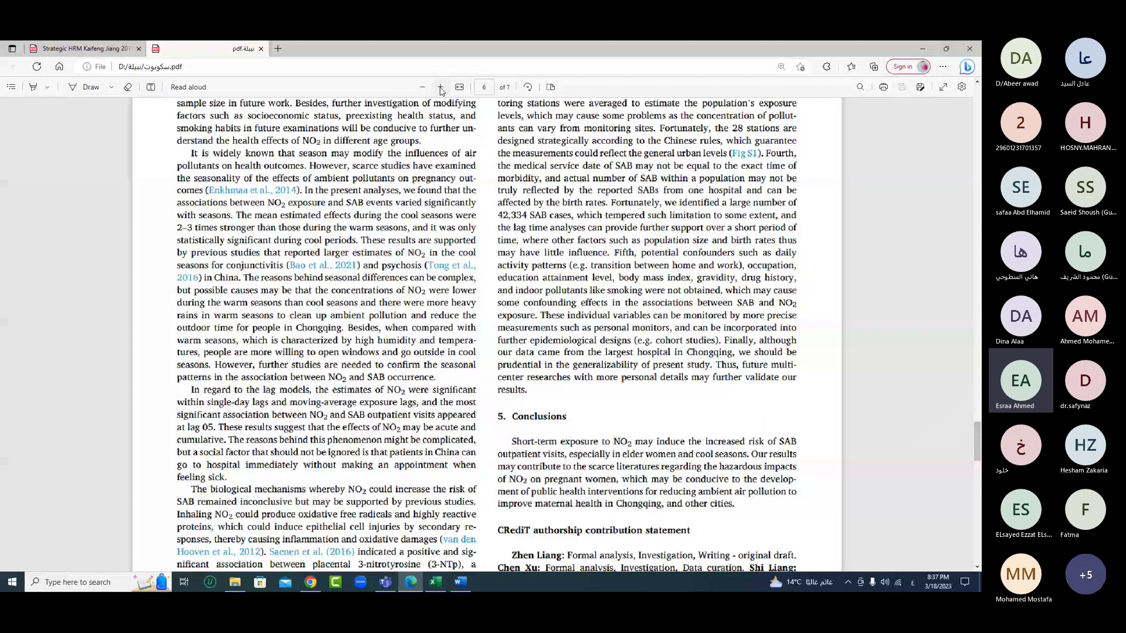
pyautogui.click(440, 87)
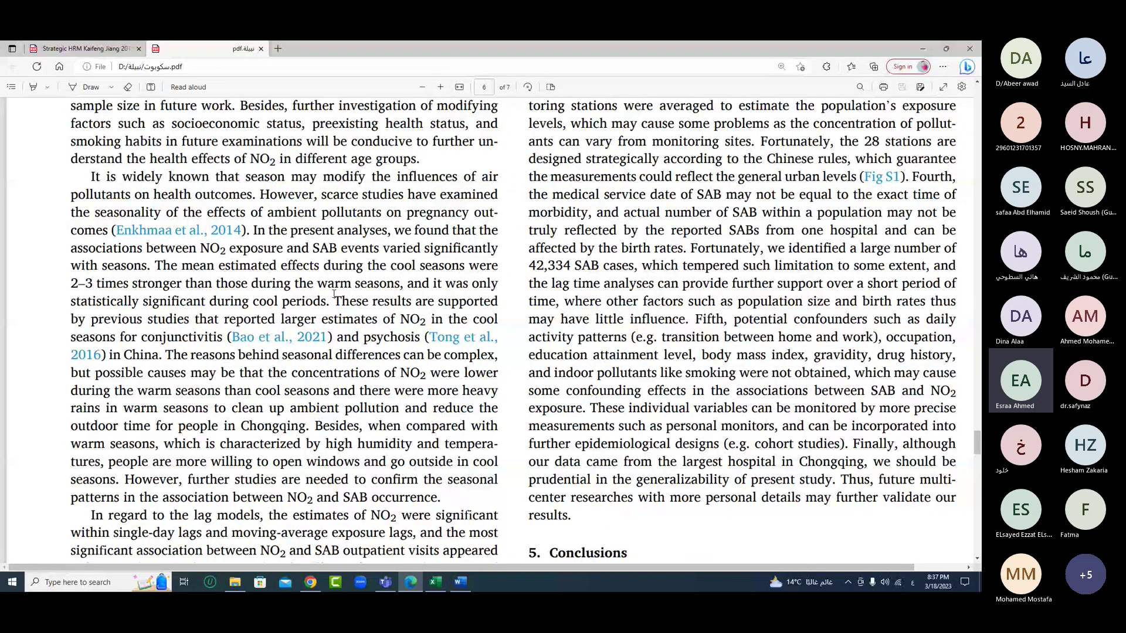
pyautogui.click(421, 88)
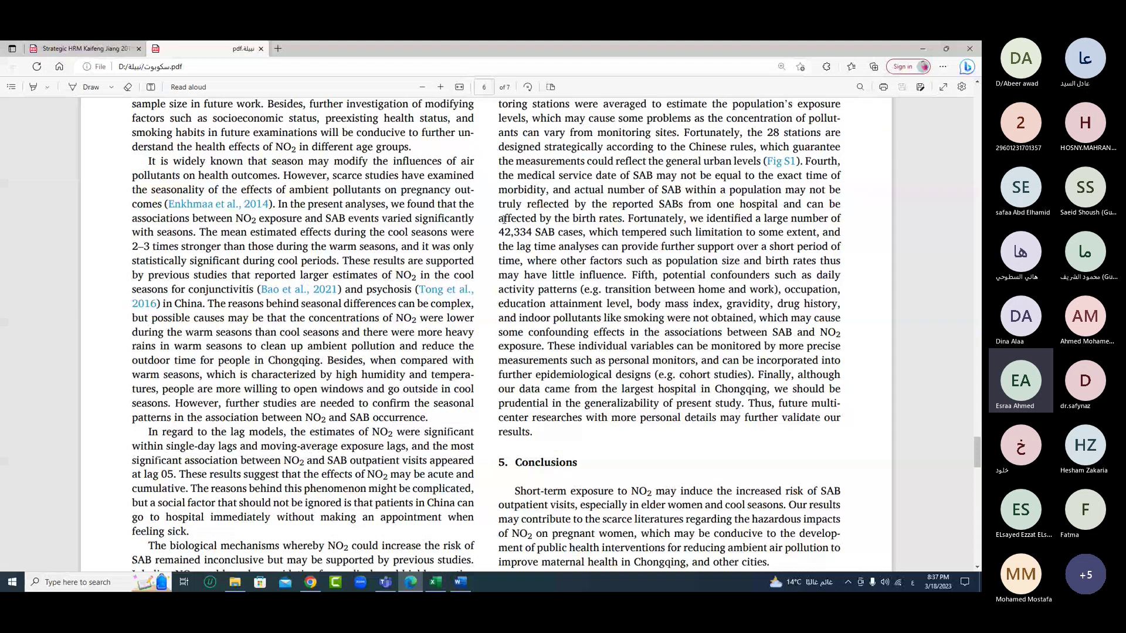
pyautogui.tripleClick(504, 220)
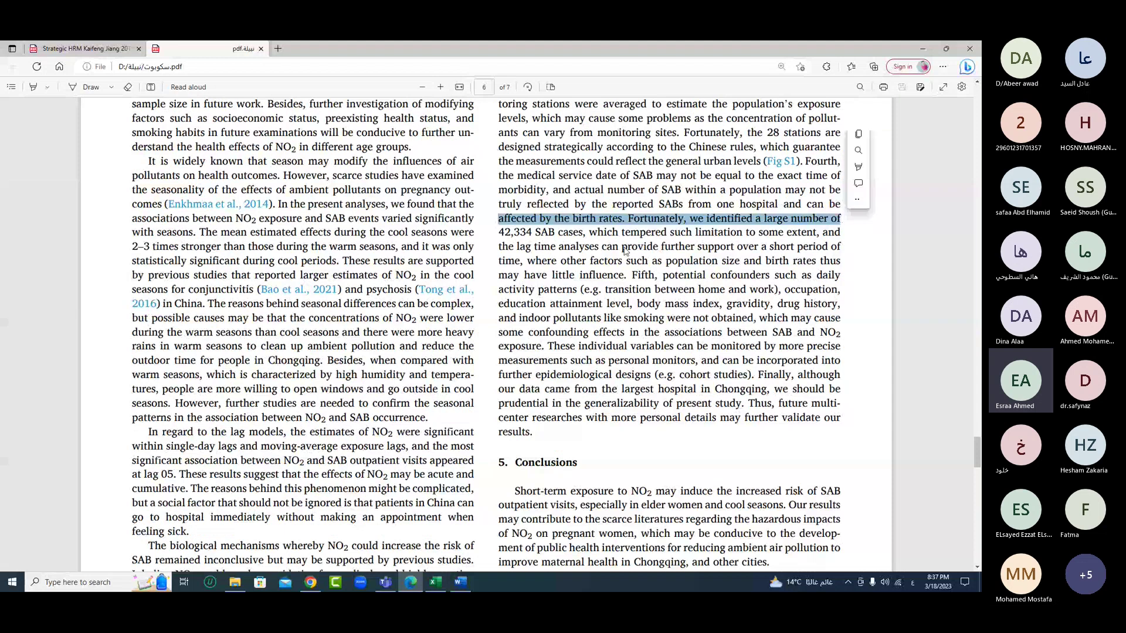
pyautogui.click(625, 251)
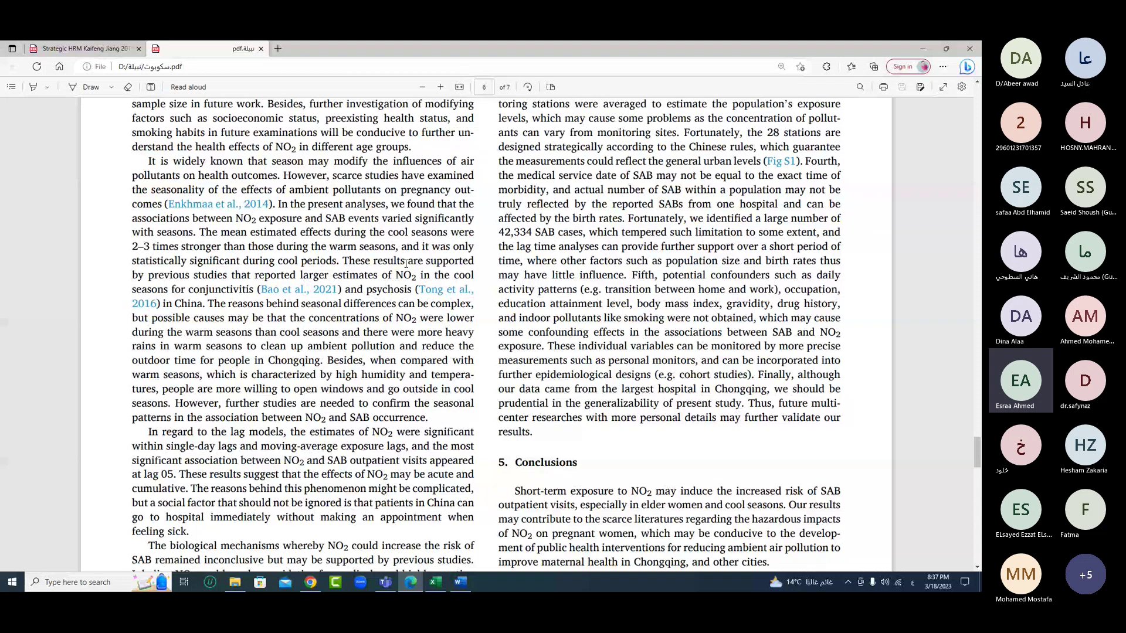
# - Return to Schobot and create the "Strategic HRM" reference with Text as PDF content and the One column layout
pyautogui.hotkey('alt', 'Tab')
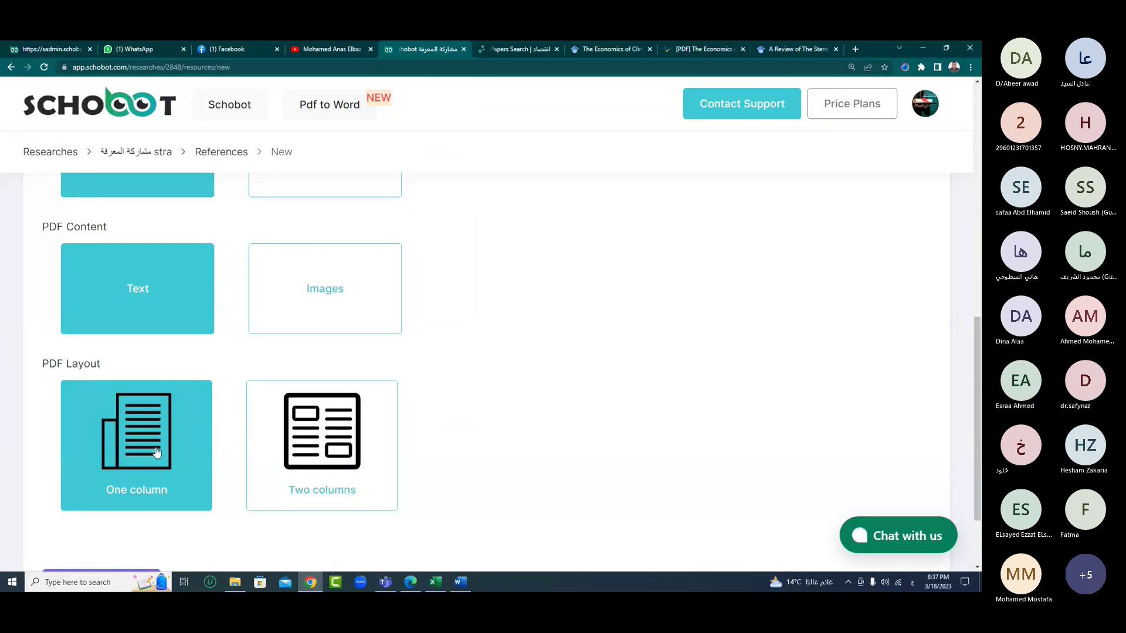
pyautogui.click(133, 298)
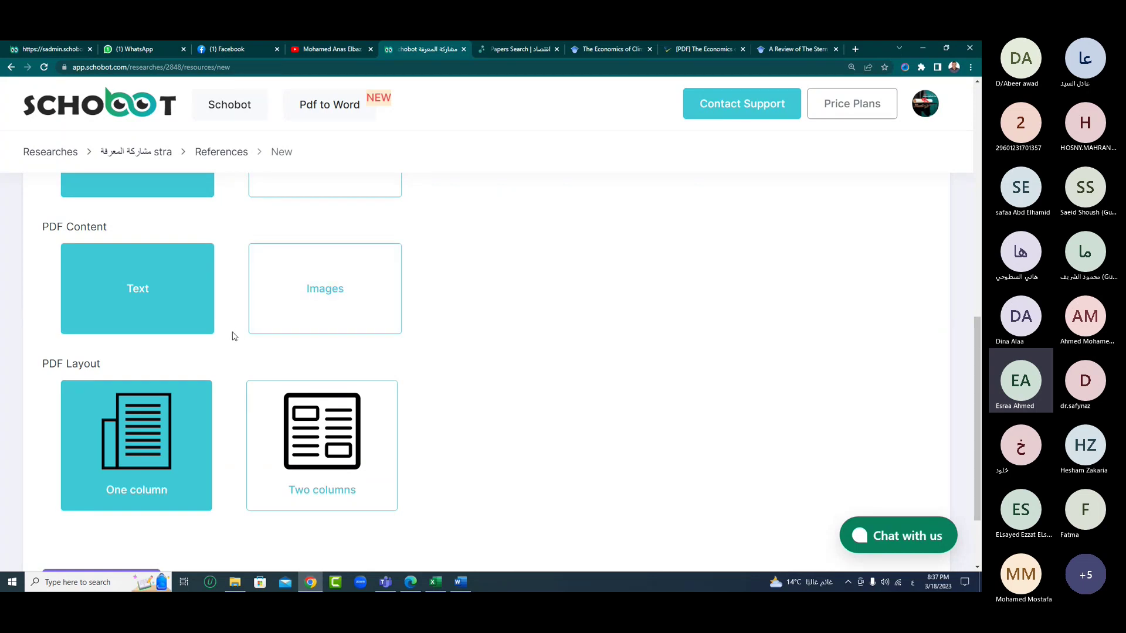
pyautogui.scroll(-2, 140, 350)
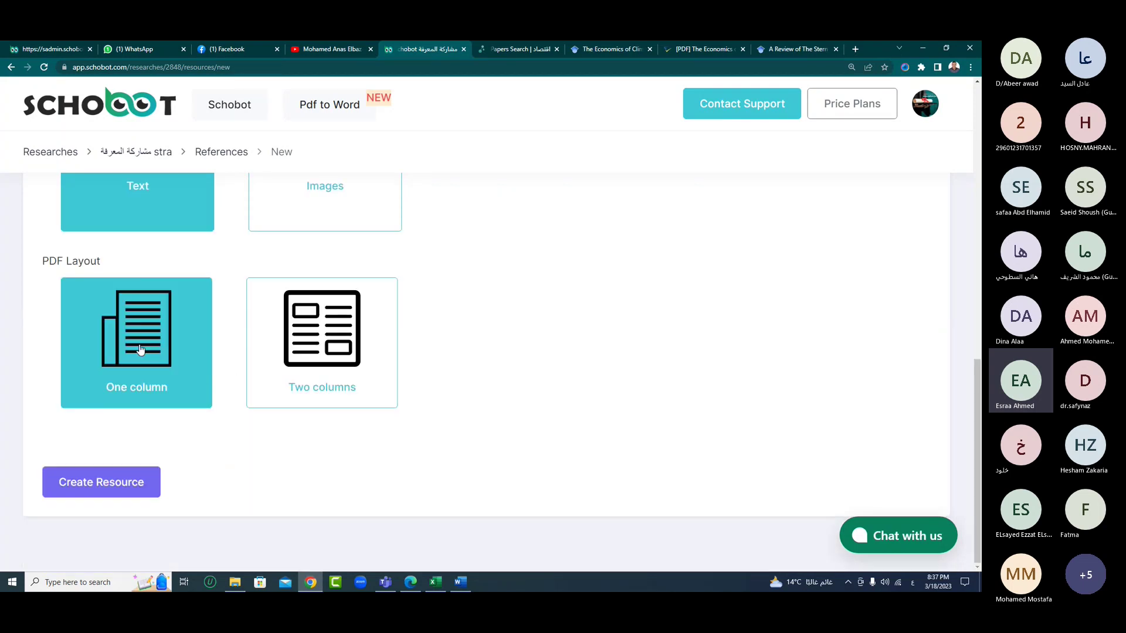
pyautogui.click(123, 492)
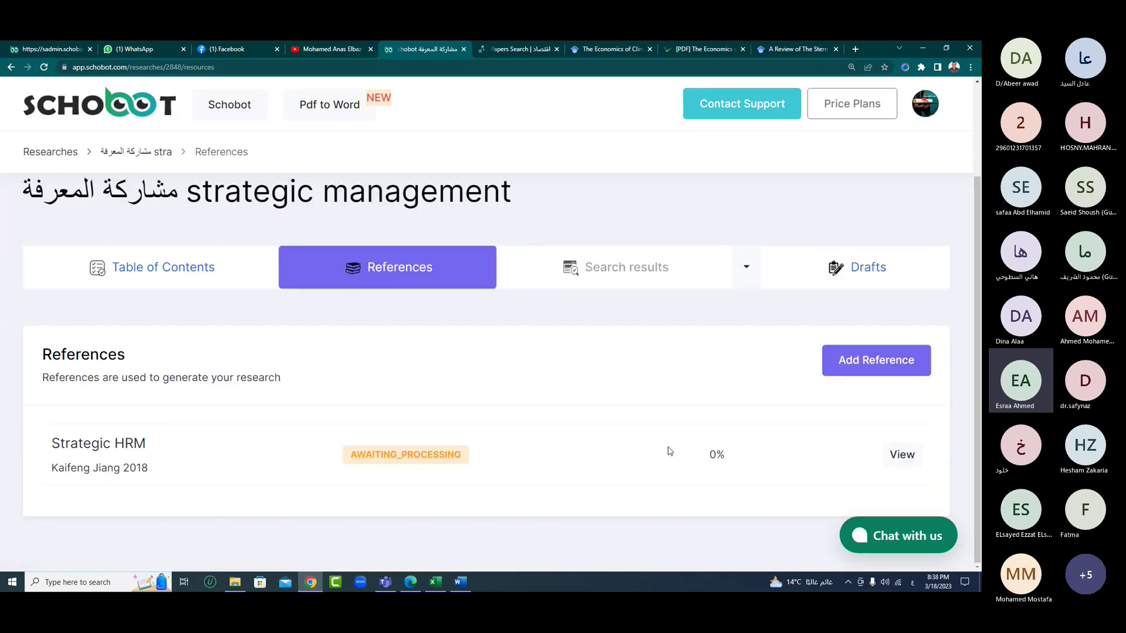
# - Start another new reference and upload the 2015 Arabic PDF "بحث الثقة فى مشاركة المعرفة" as its asset
pyautogui.click(903, 360)
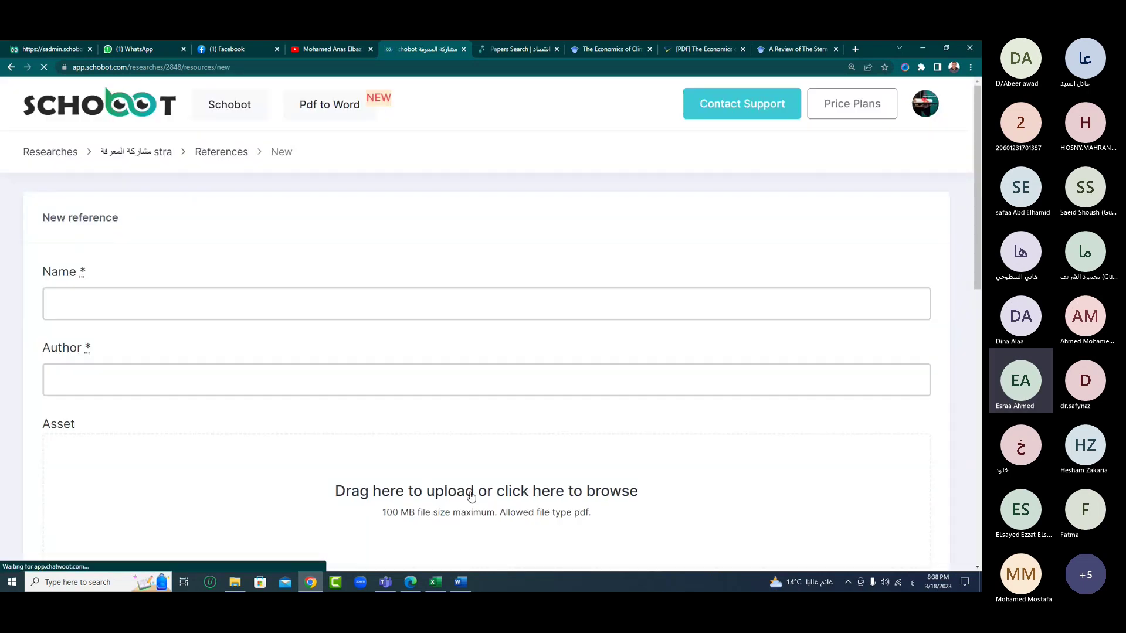
pyautogui.click(472, 499)
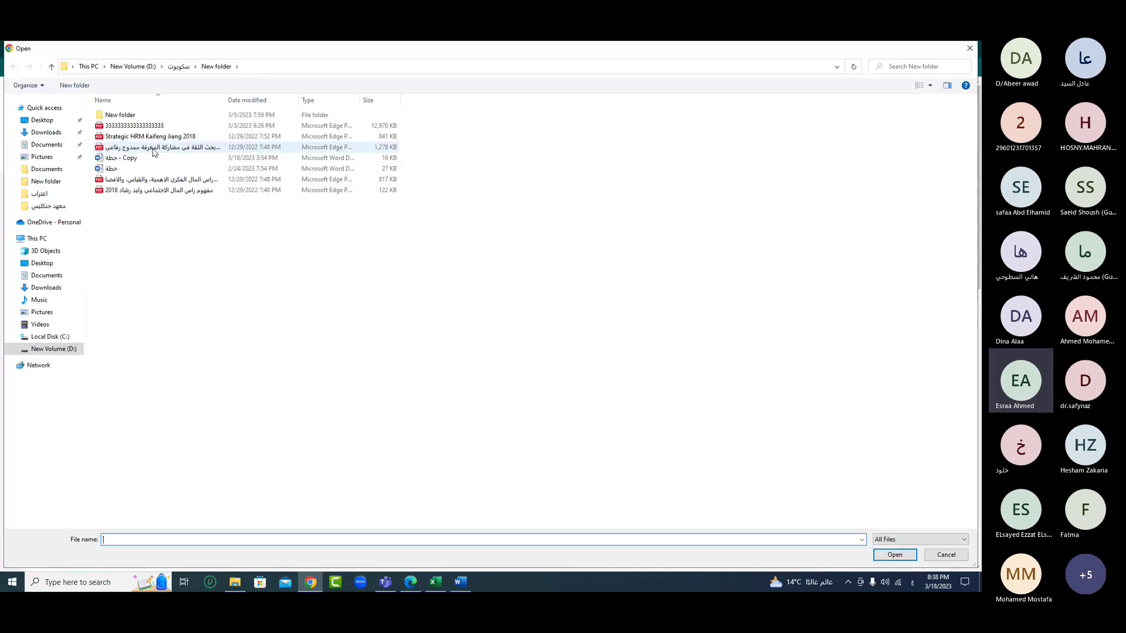
pyautogui.click(154, 148)
pyautogui.doubleClick(155, 148)
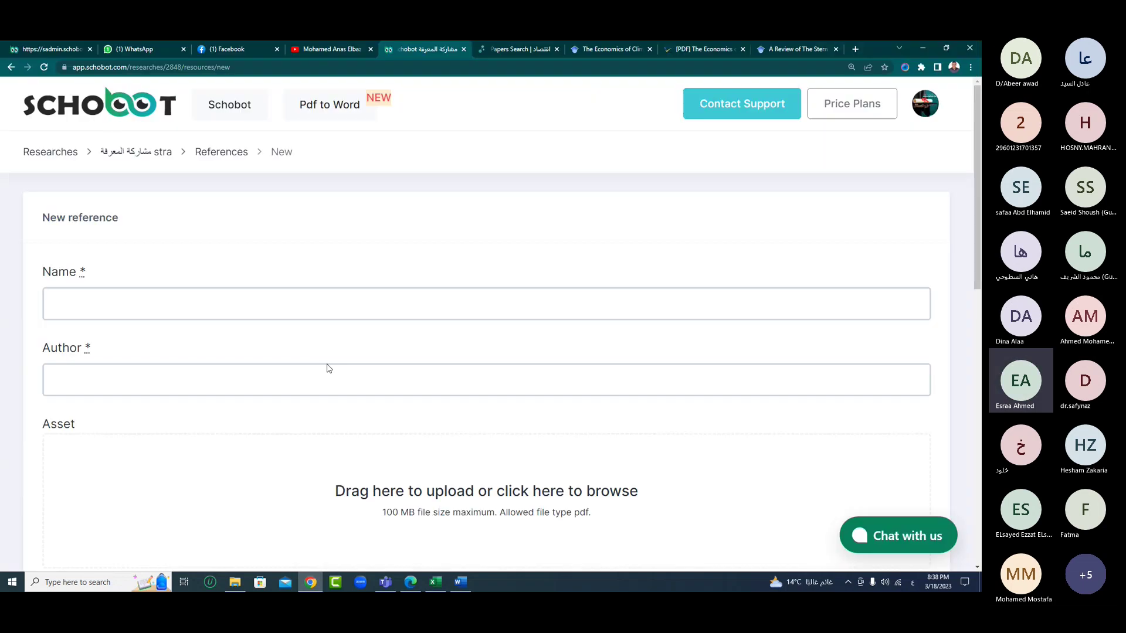
# - Copy the 2015 Arabic PDF's full file name from File Explorer into the new reference's Name field in Schobot
pyautogui.click(235, 584)
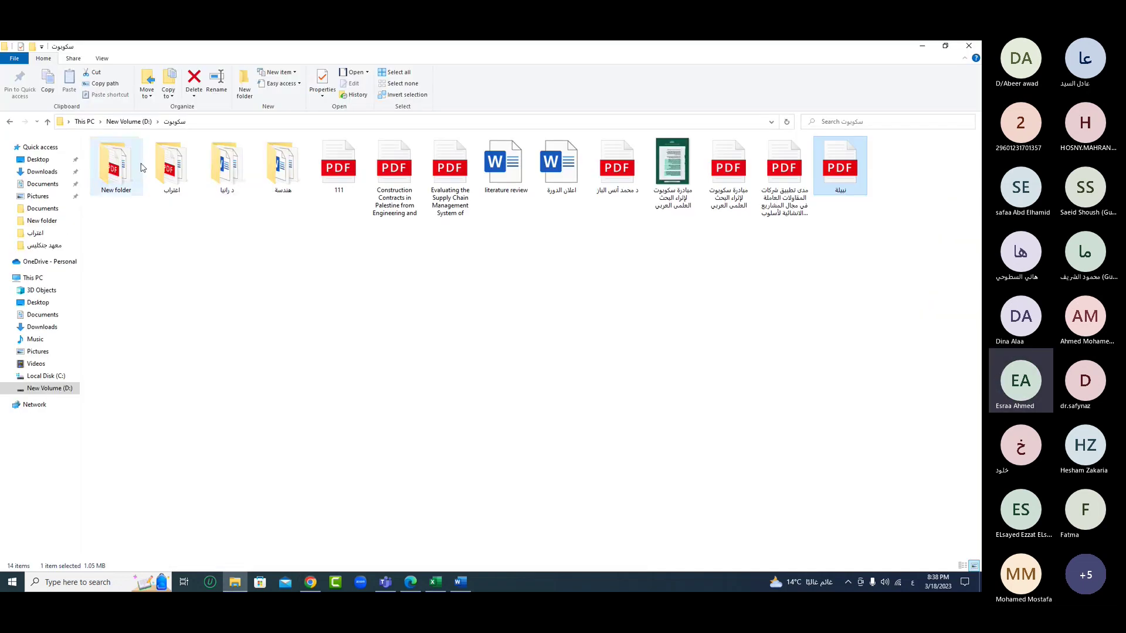
pyautogui.doubleClick(141, 168)
pyautogui.click(170, 186)
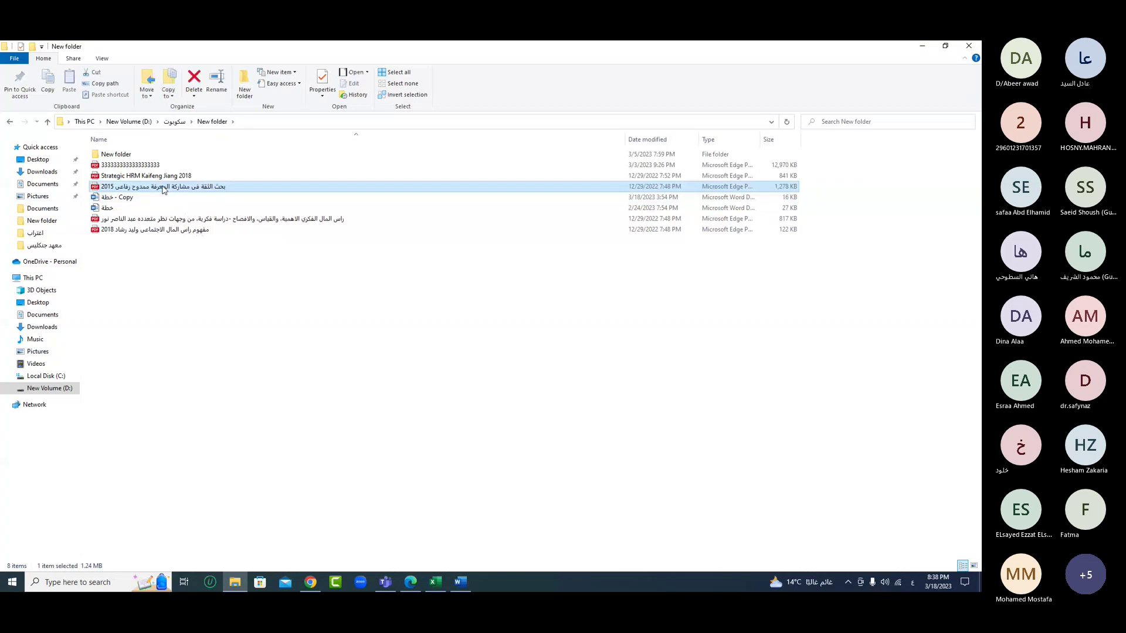
pyautogui.click(170, 187)
pyautogui.rightClick(172, 189)
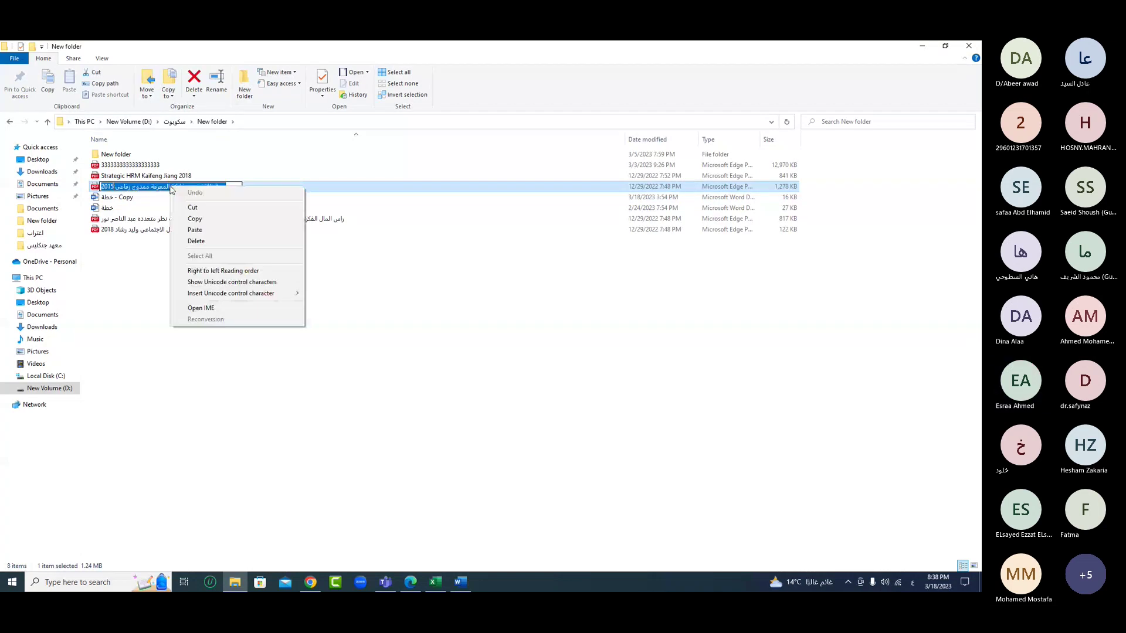
pyautogui.click(304, 433)
pyautogui.click(311, 582)
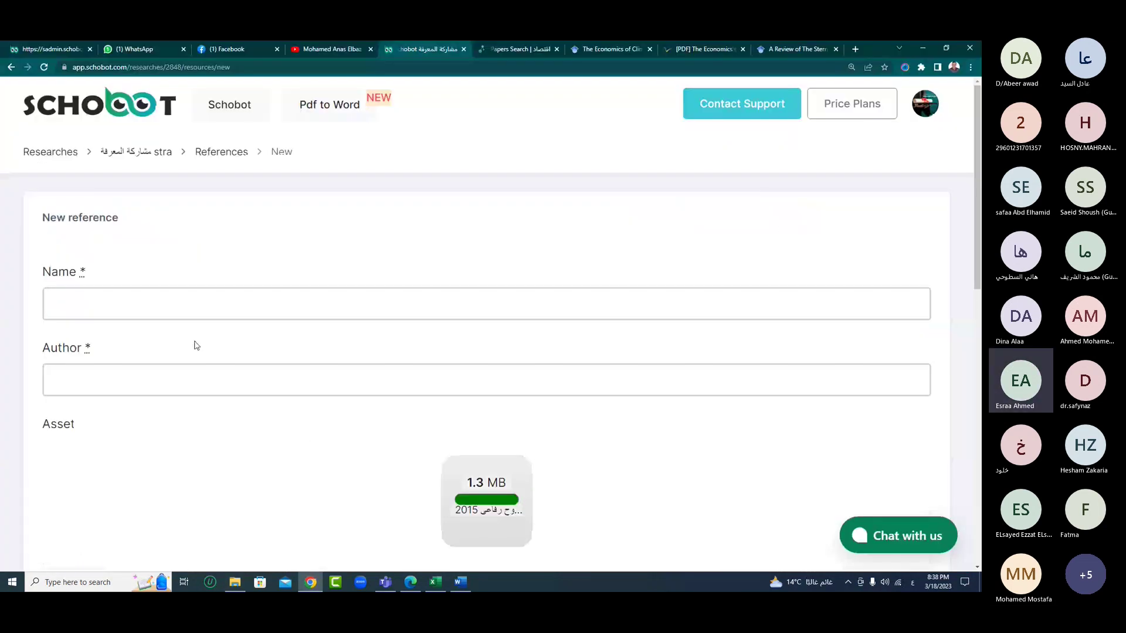
pyautogui.rightClick(147, 311)
pyautogui.click(175, 390)
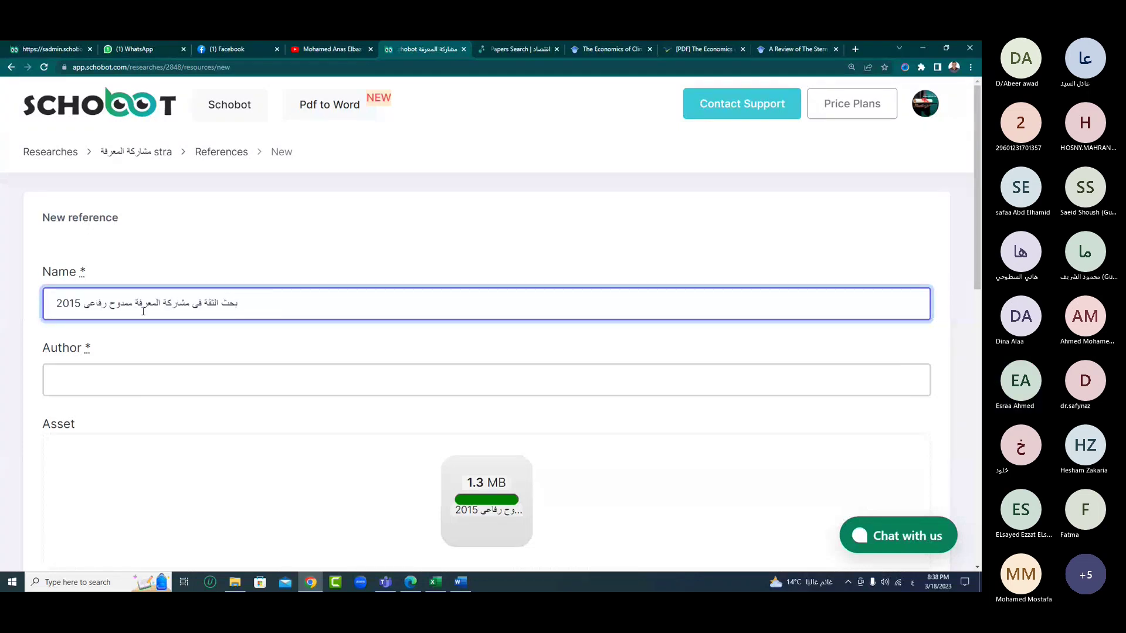
# - Fill the new reference's Author field with the author's name and 2015 from the copied file name, leaving out the title
pyautogui.moveTo(134, 305); pyautogui.dragTo(79, 305)
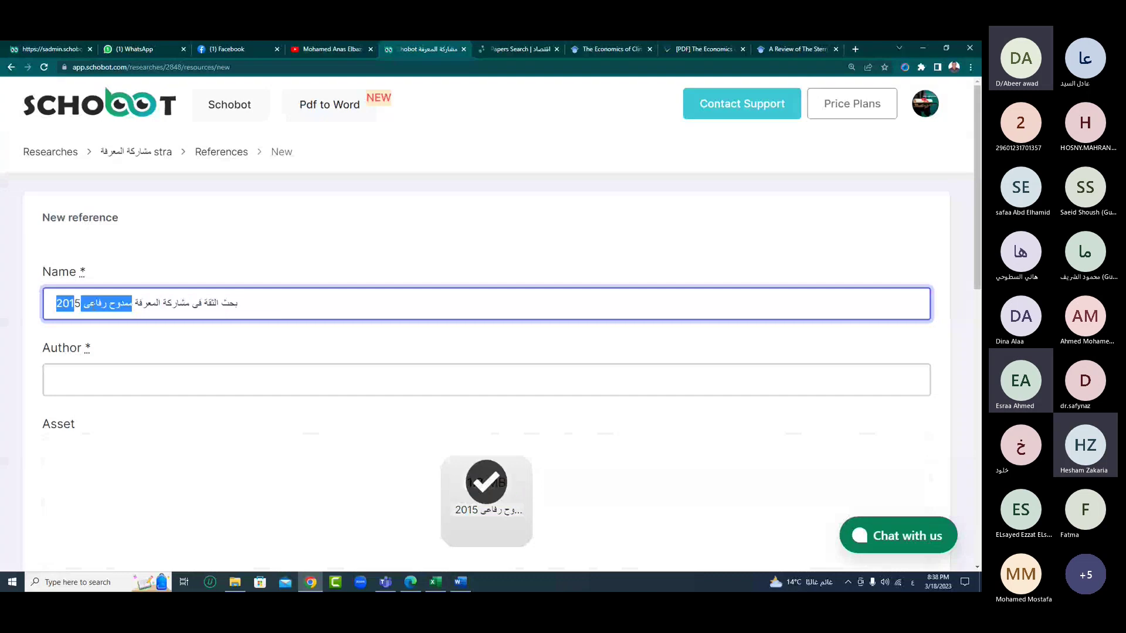
pyautogui.click(82, 305)
pyautogui.rightClick(176, 383)
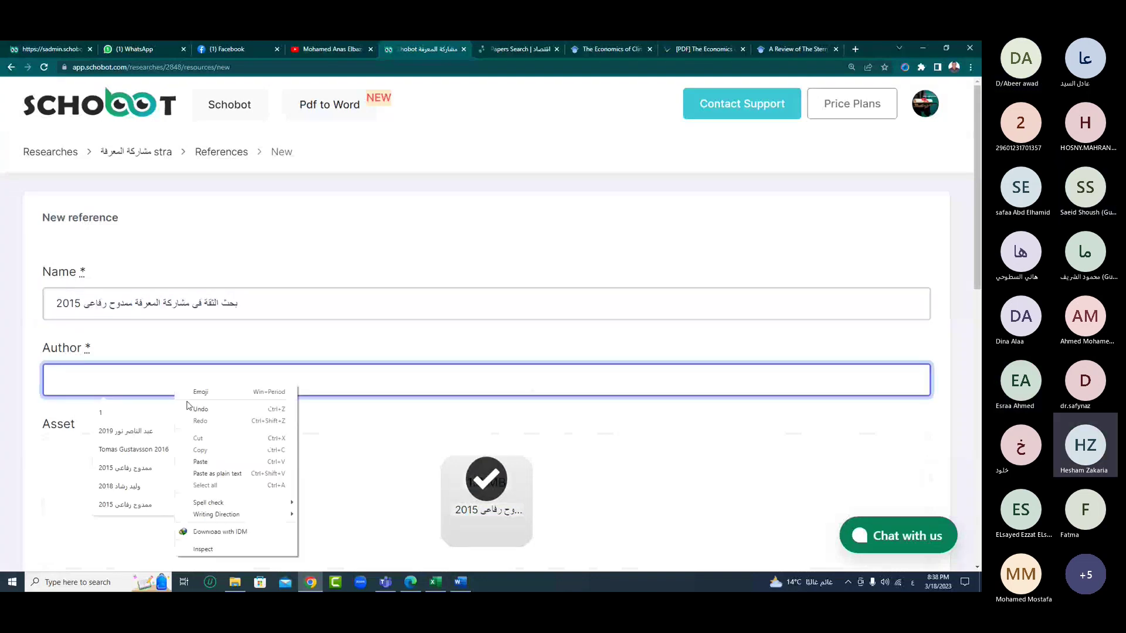
pyautogui.click(197, 460)
pyautogui.moveTo(135, 378); pyautogui.dragTo(305, 384)
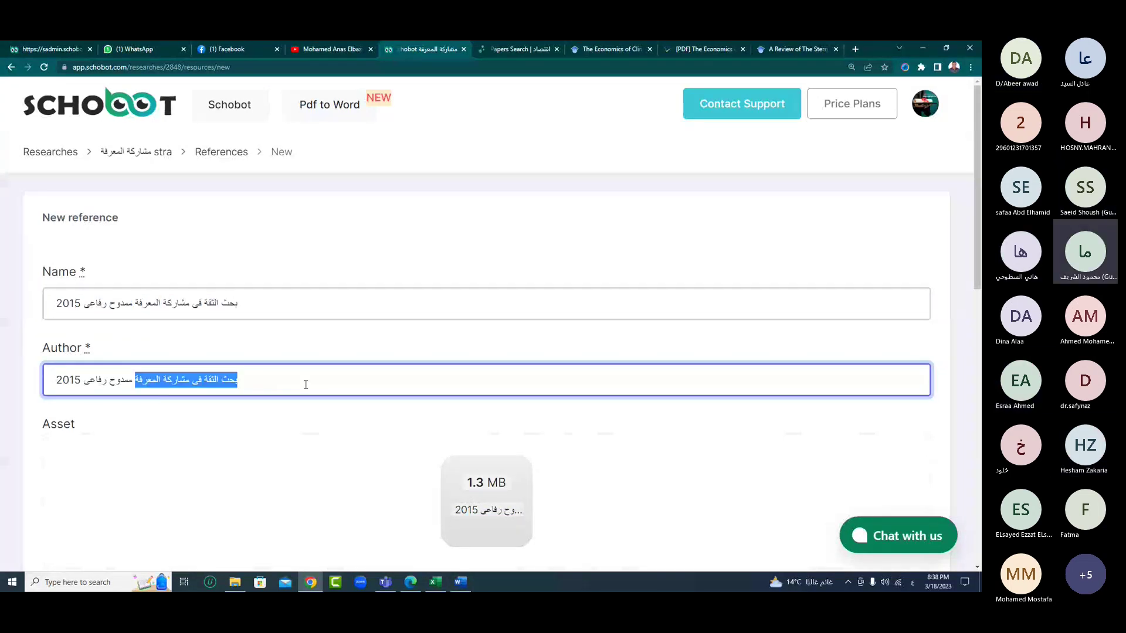
pyautogui.press('BackSpace')
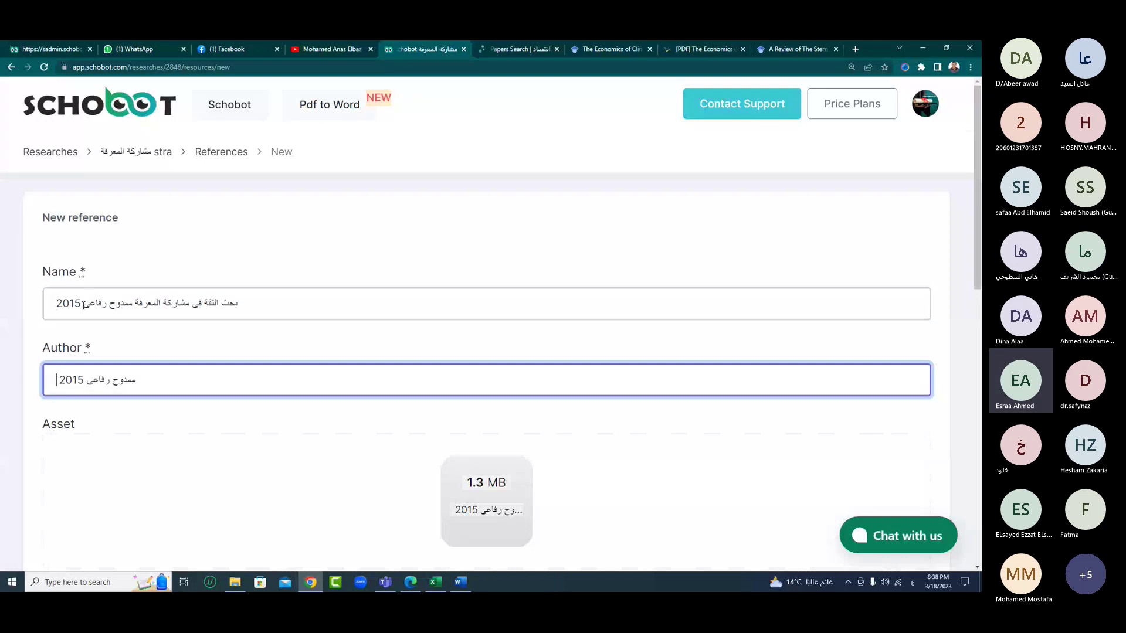
pyautogui.scroll(-3, 112, 355)
pyautogui.scroll(3, 223, 254)
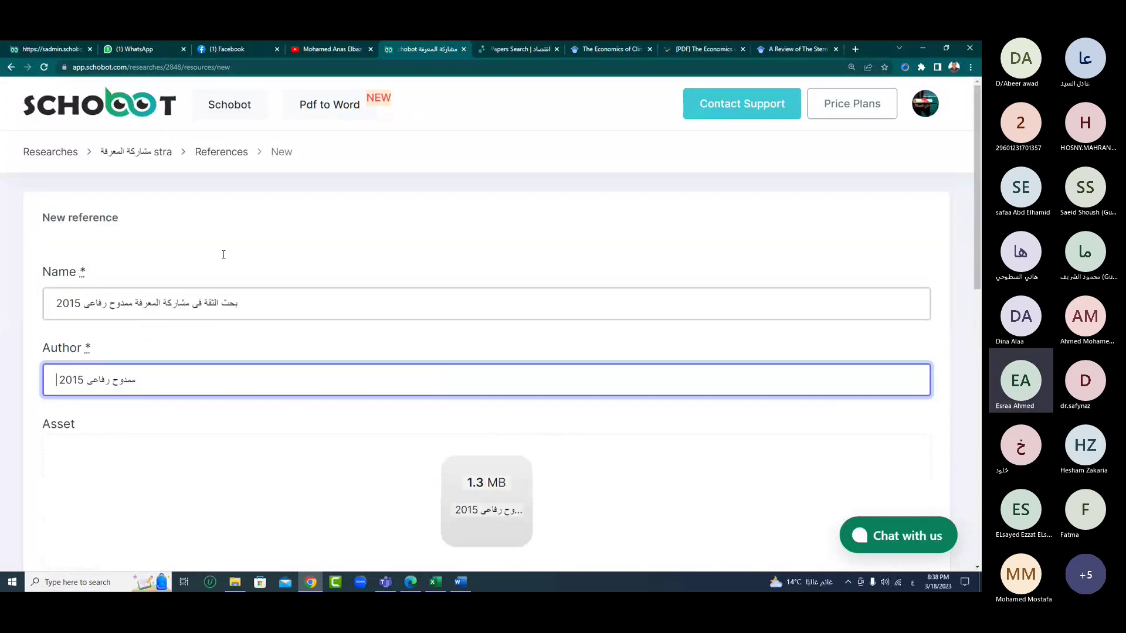
pyautogui.scroll(-4, 224, 254)
pyautogui.scroll(-3, 225, 277)
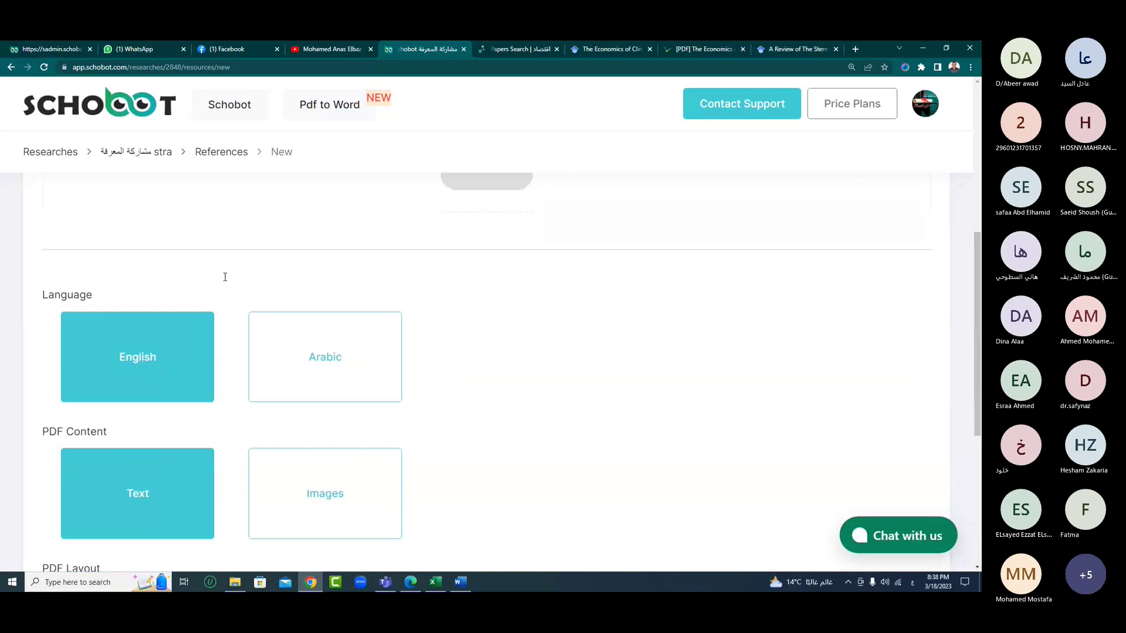
pyautogui.scroll(8, 293, 259)
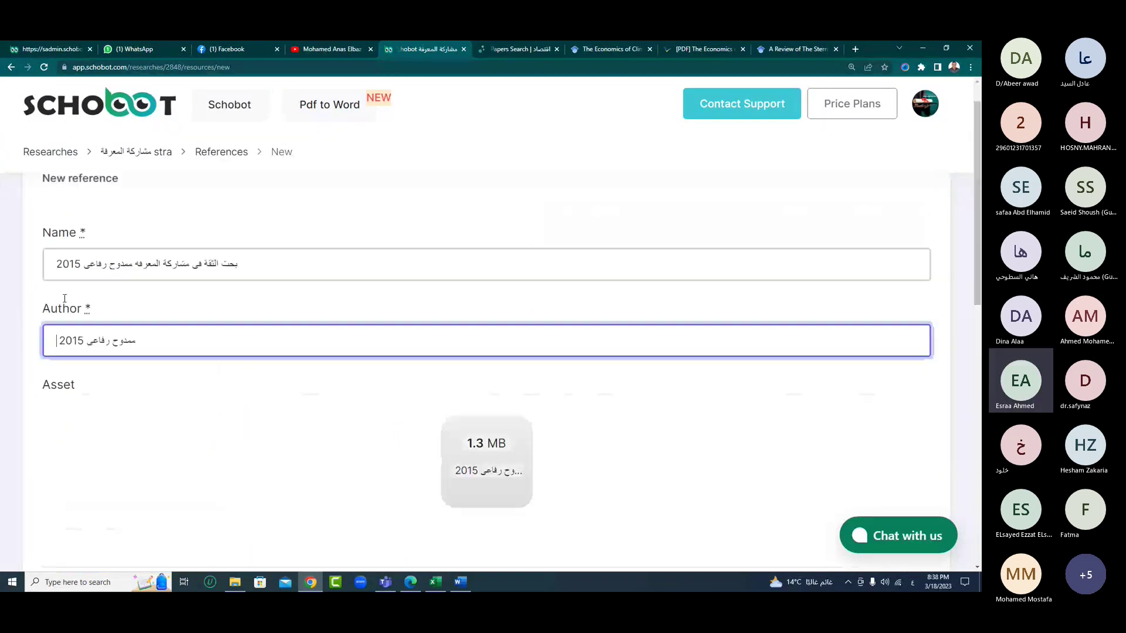
# - Reopen Schobot in a new browser tab, close the unresponsive one, and open the research "مشاركة المعرفة strategic management"
pyautogui.click(10, 68)
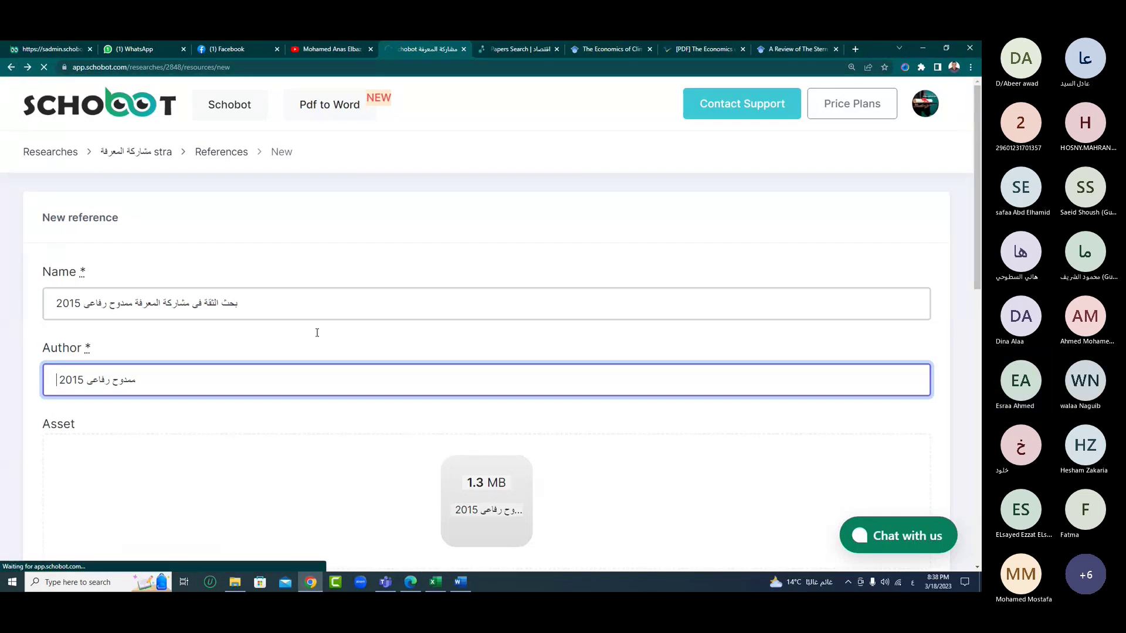
pyautogui.scroll(-3, 317, 333)
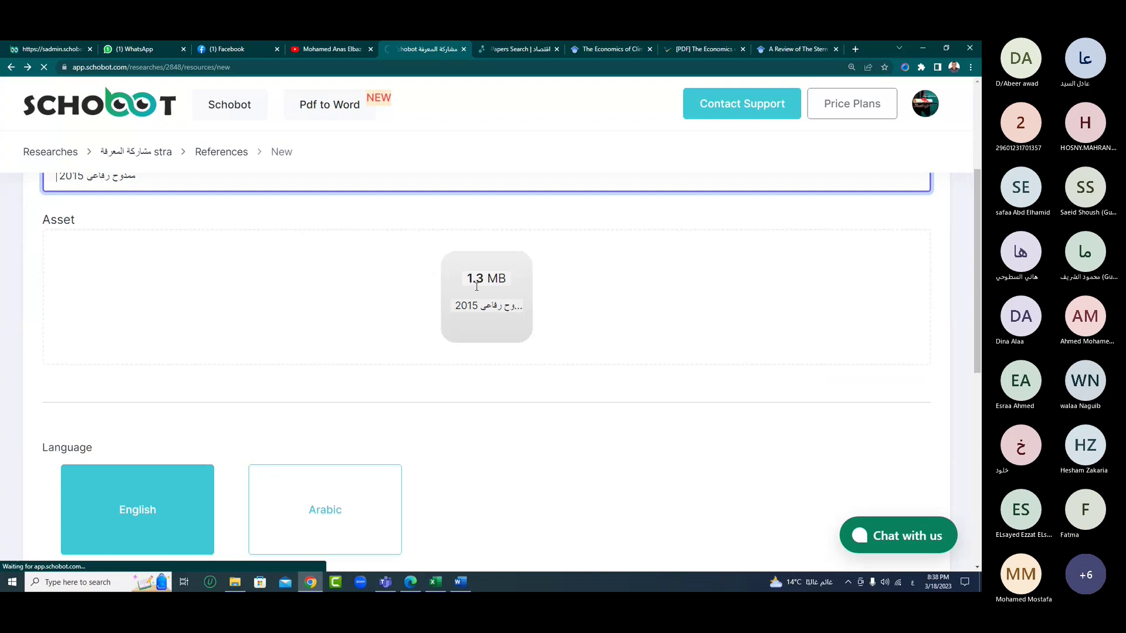
pyautogui.click(530, 178)
pyautogui.click(856, 50)
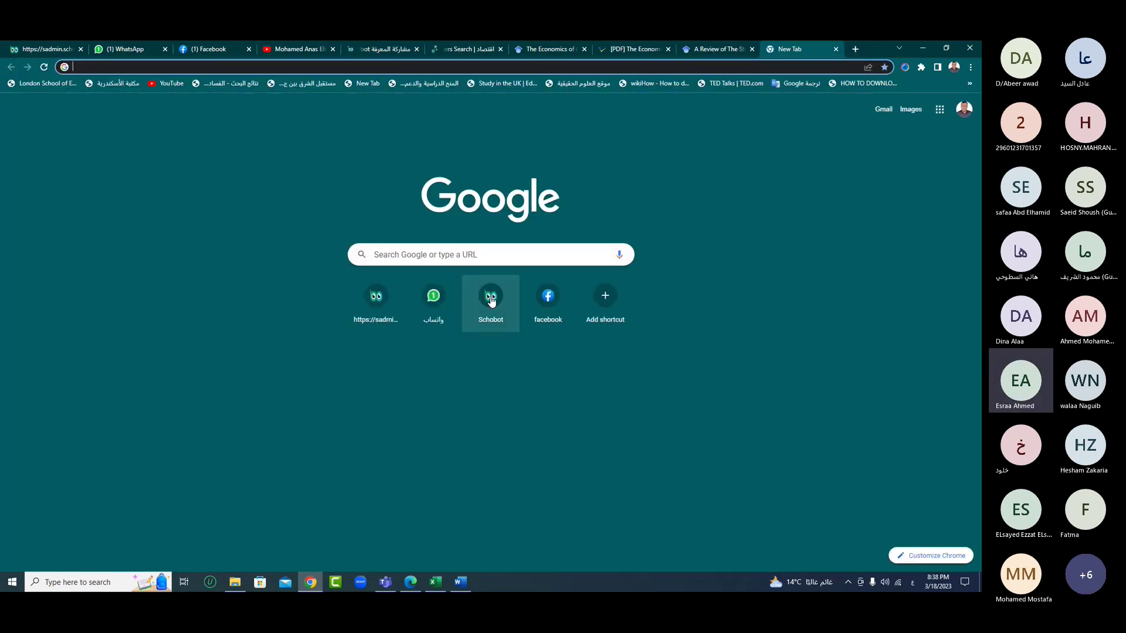
pyautogui.click(491, 301)
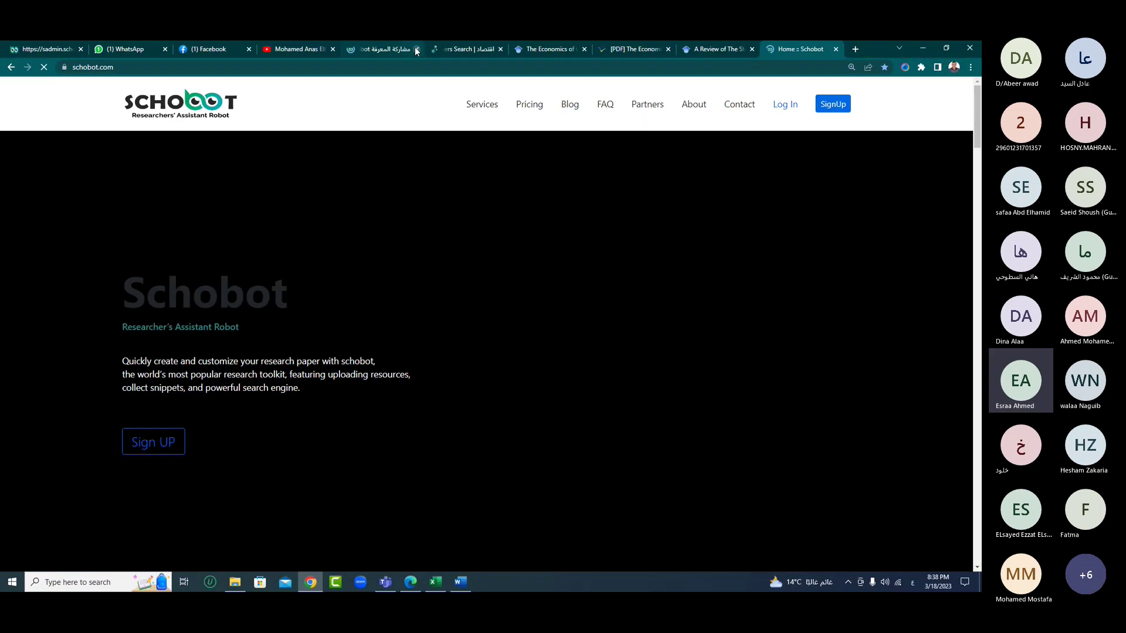
pyautogui.click(416, 49)
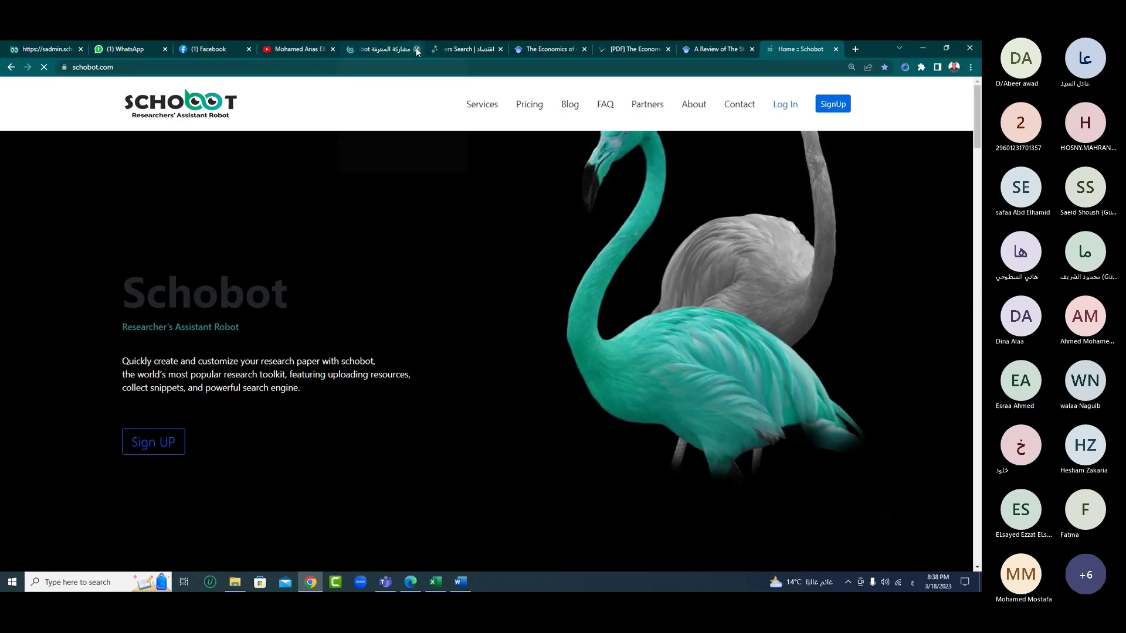
pyautogui.click(784, 105)
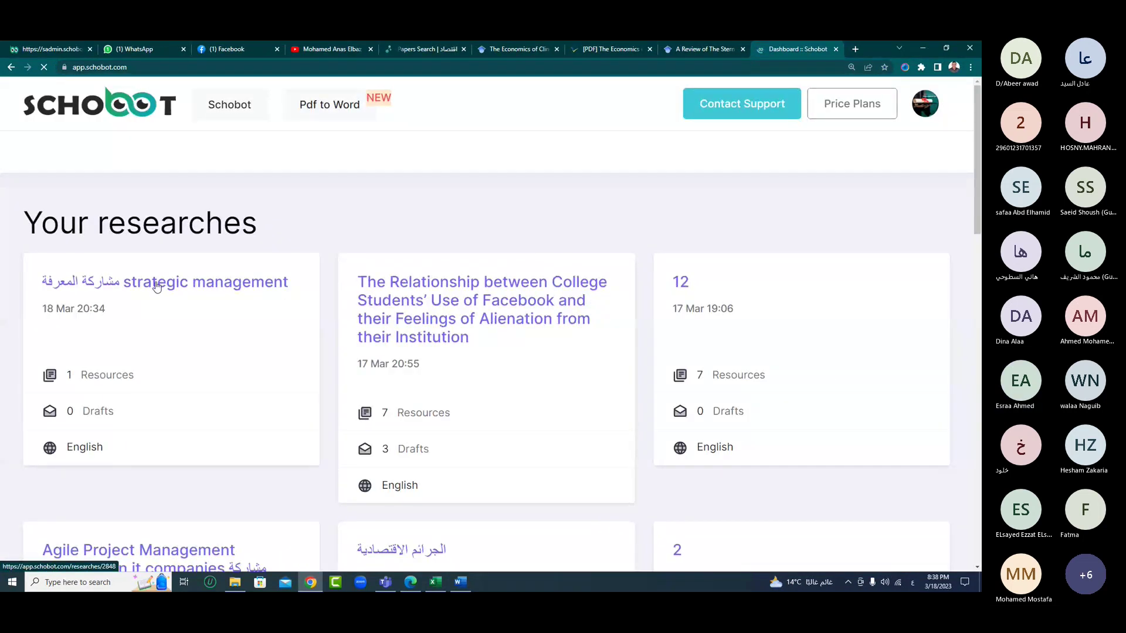
pyautogui.click(157, 287)
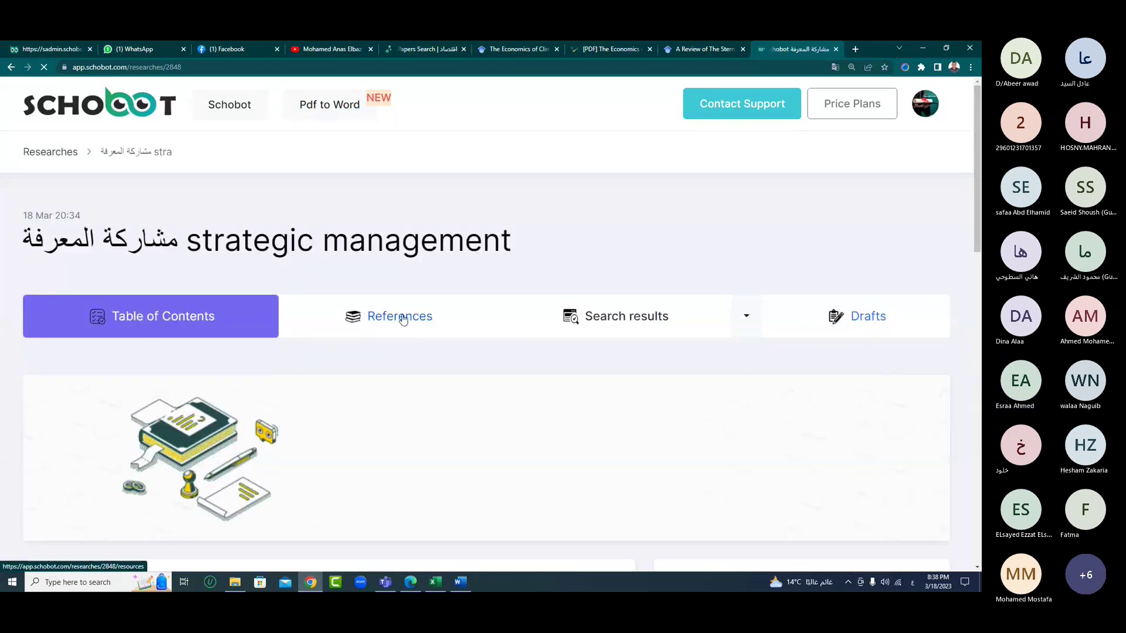
# - Start a new reference in the research's References and upload the 2015 Arabic PDF on trust in knowledge sharing as its asset
pyautogui.click(403, 320)
pyautogui.click(757, 410)
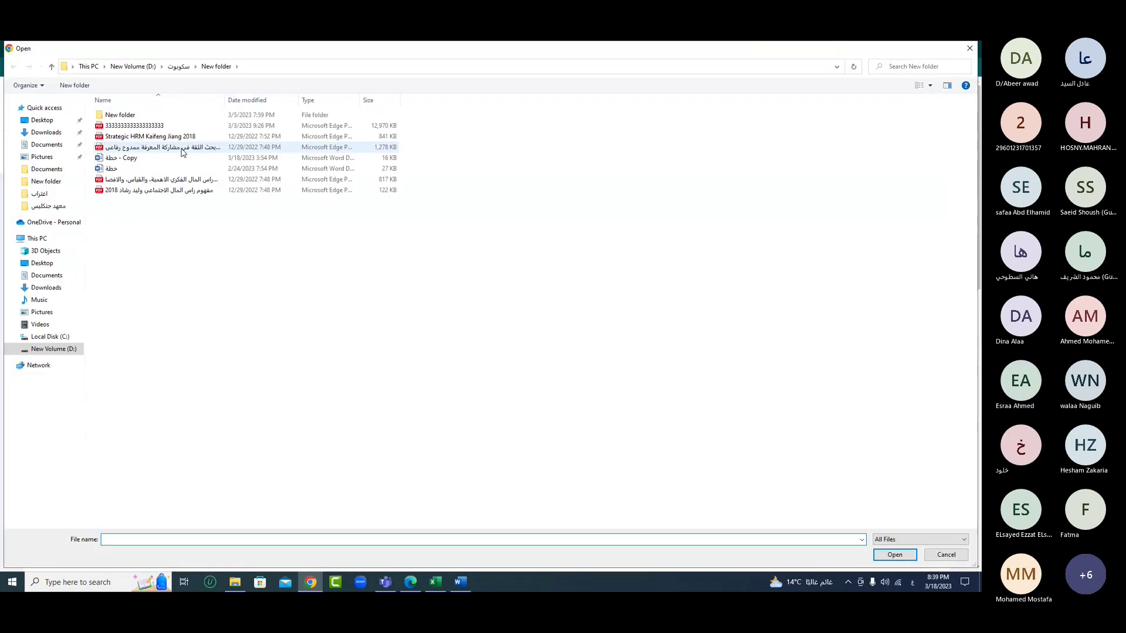
pyautogui.doubleClick(183, 152)
# - Paste the copied file name as the reference's Name, and reduce the same text in Author to the author's name and 2015
pyautogui.rightClick(236, 305)
pyautogui.click(252, 368)
pyautogui.rightClick(209, 388)
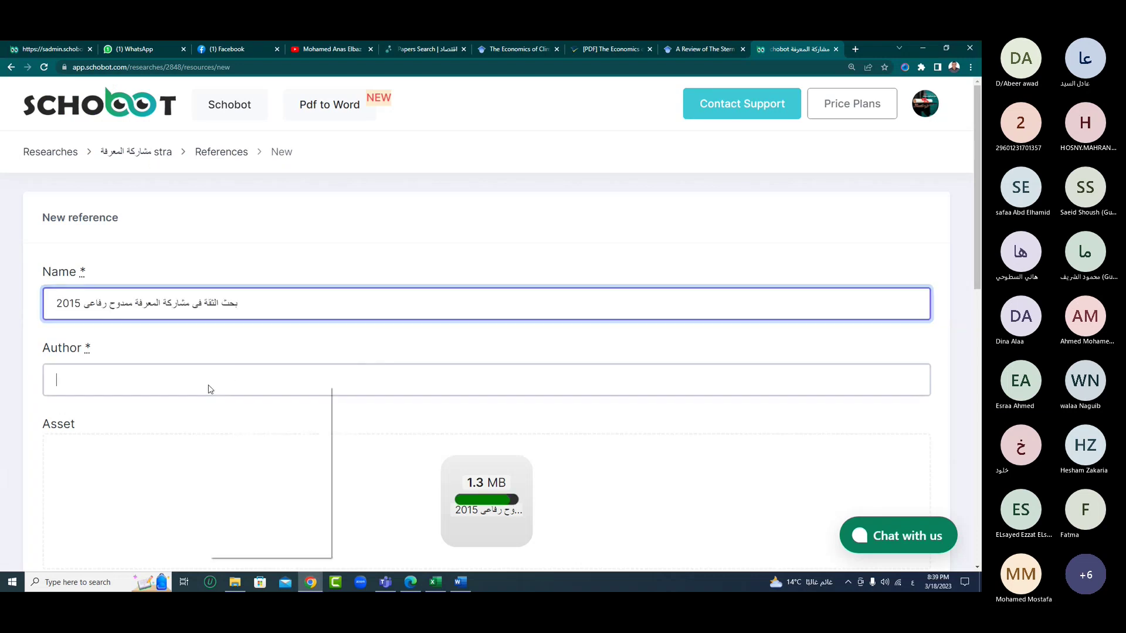
pyautogui.click(236, 463)
pyautogui.moveTo(132, 380); pyautogui.dragTo(271, 382)
pyautogui.press('BackSpace')
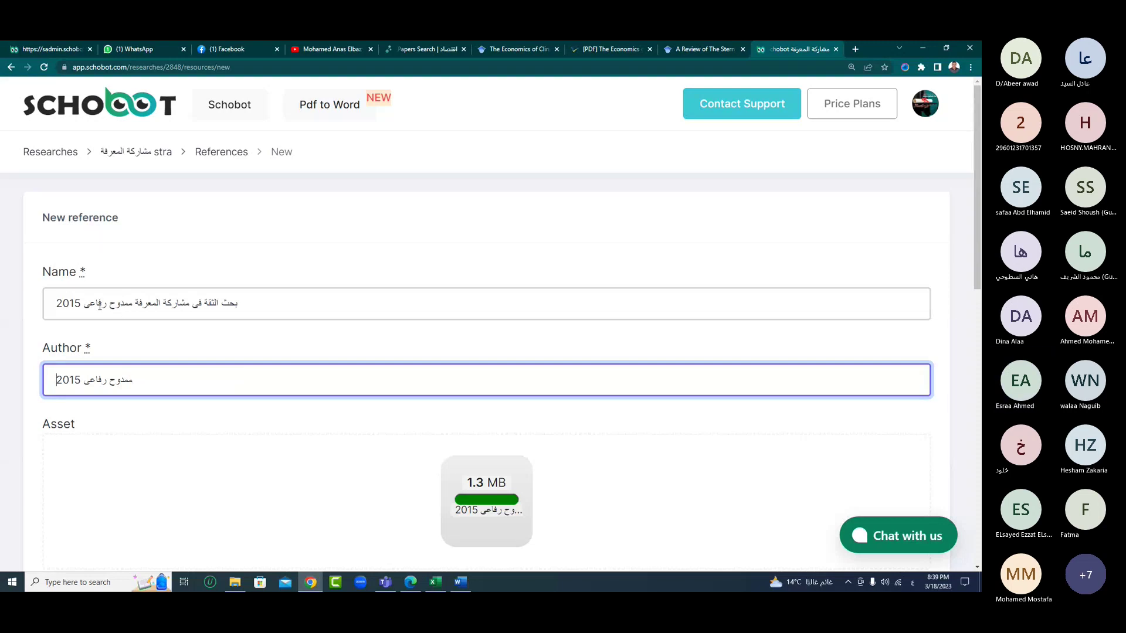
pyautogui.scroll(-5, 100, 351)
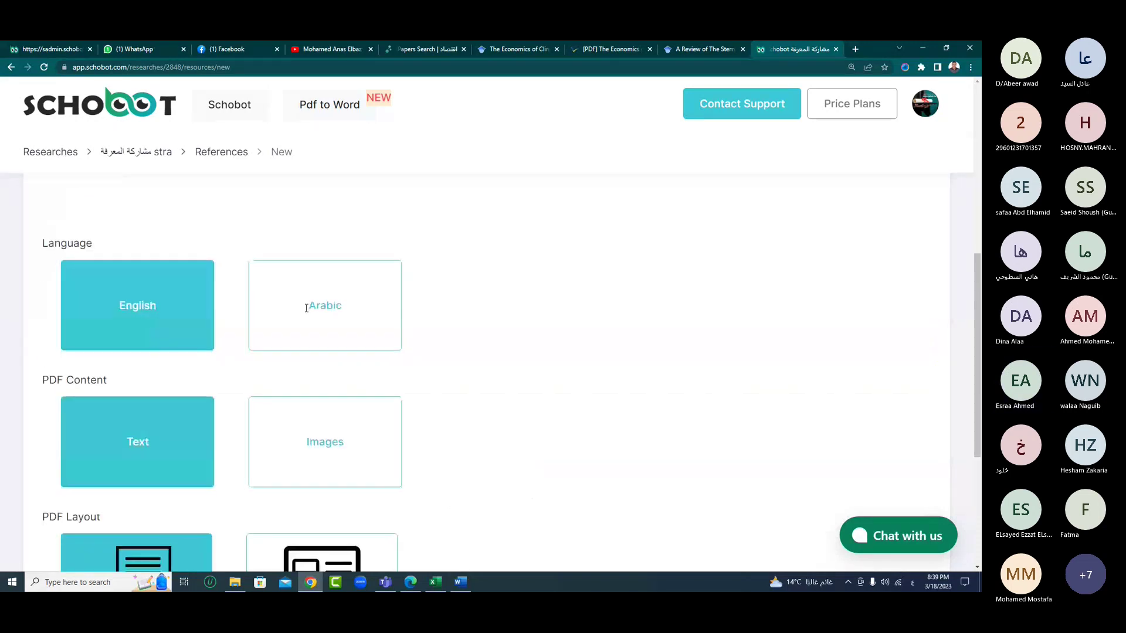
pyautogui.scroll(-1, 307, 320)
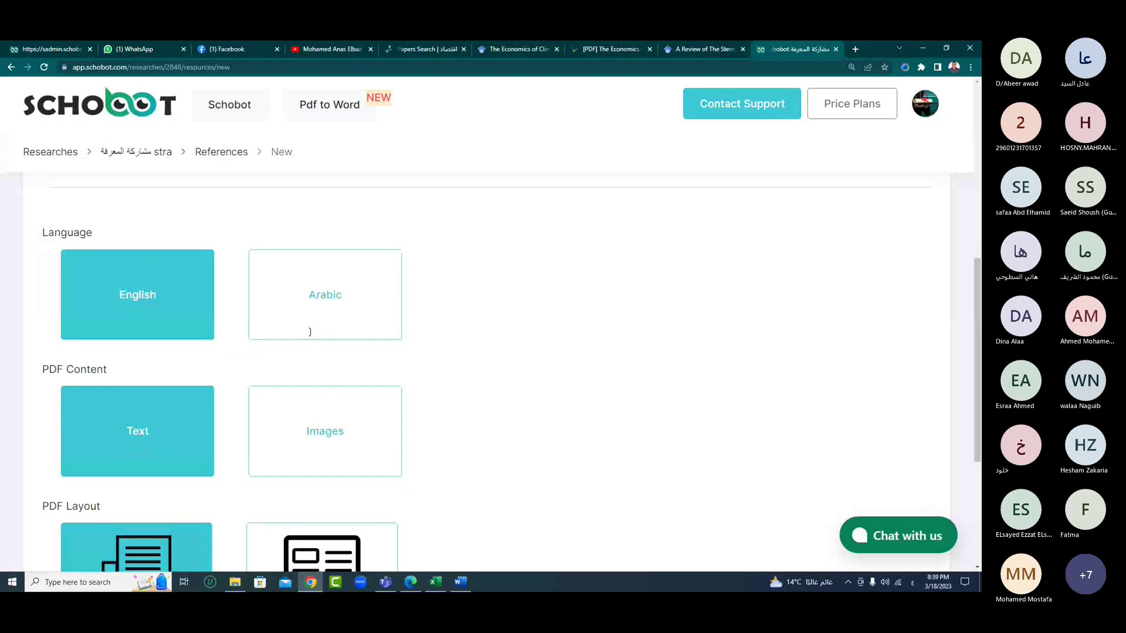
pyautogui.scroll(-4, 310, 332)
pyautogui.scroll(4, 310, 332)
pyautogui.scroll(5, 309, 332)
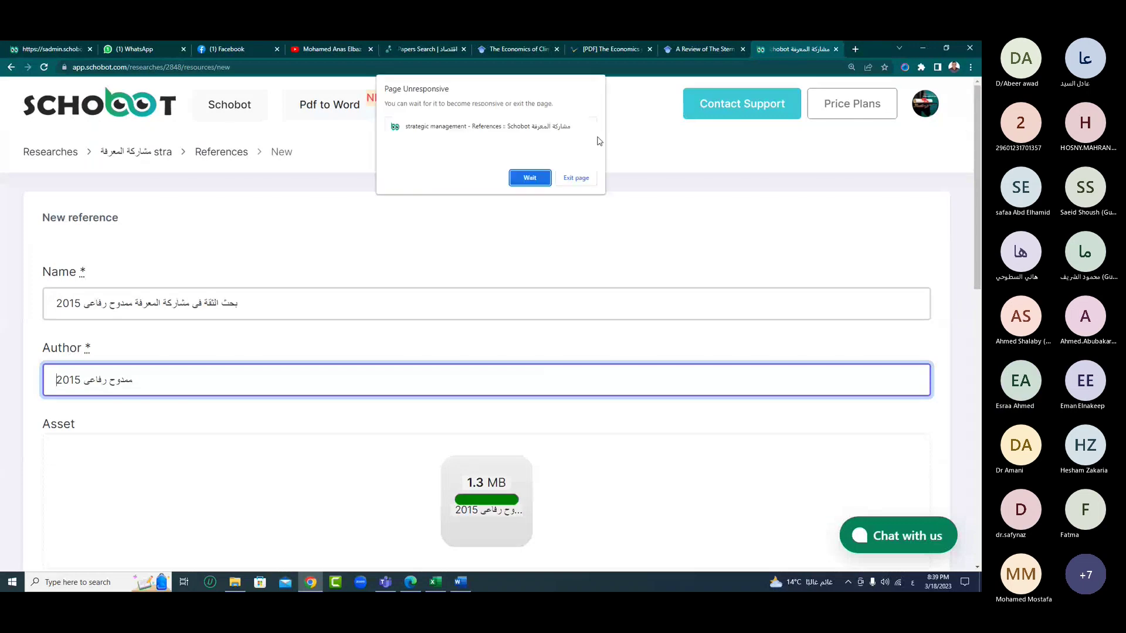
# - Switch to the Teams meeting and stop sharing the screen
pyautogui.click(855, 49)
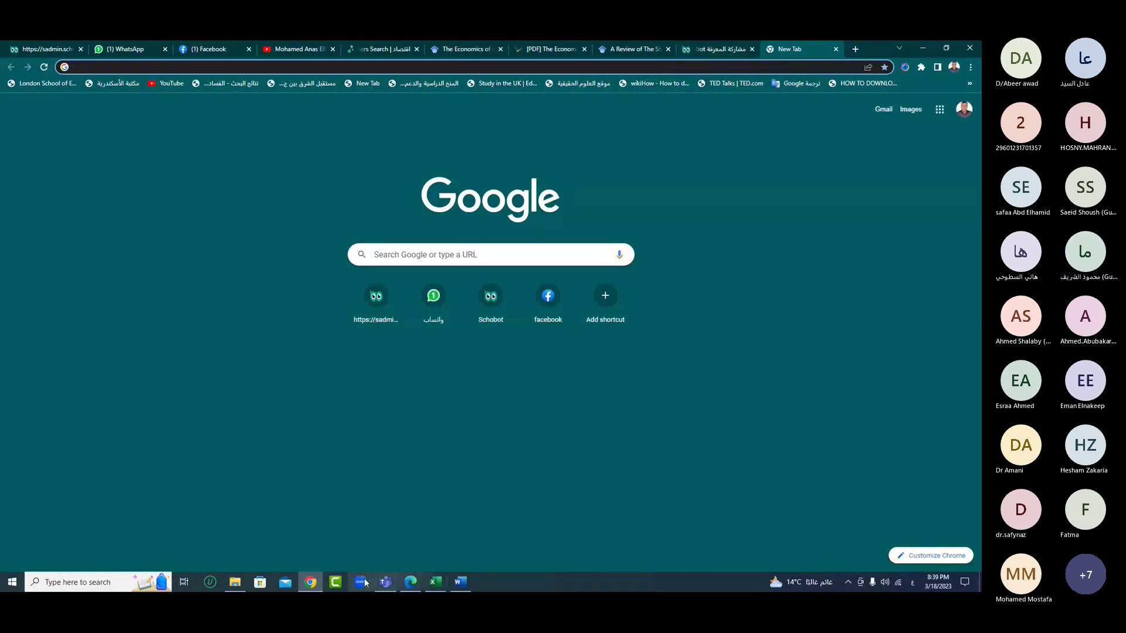
pyautogui.click(385, 582)
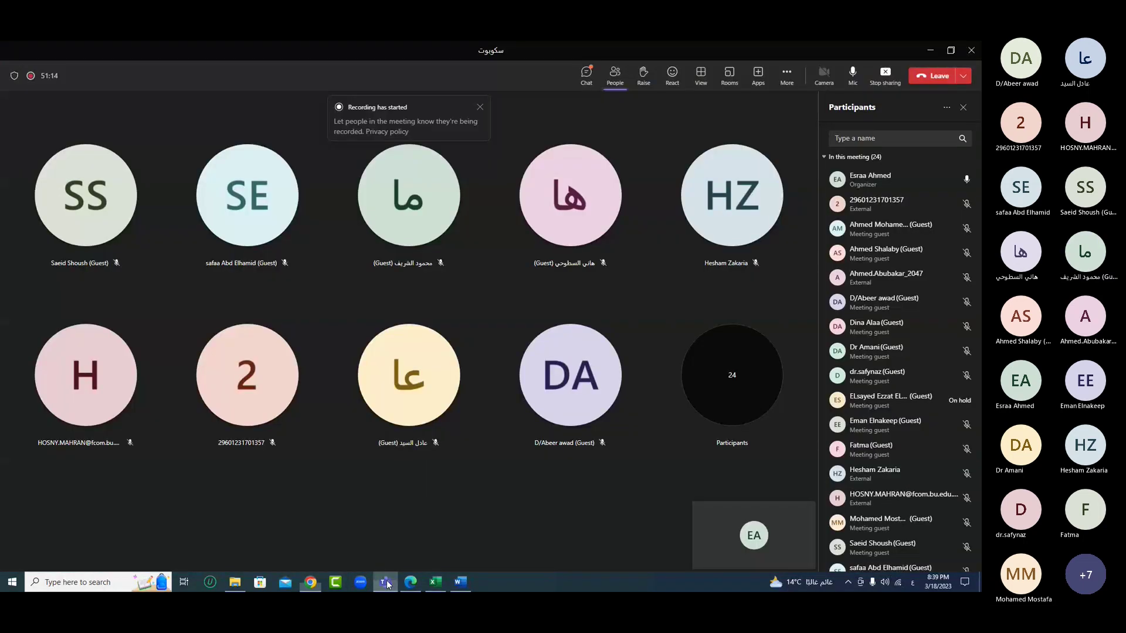
pyautogui.click(887, 76)
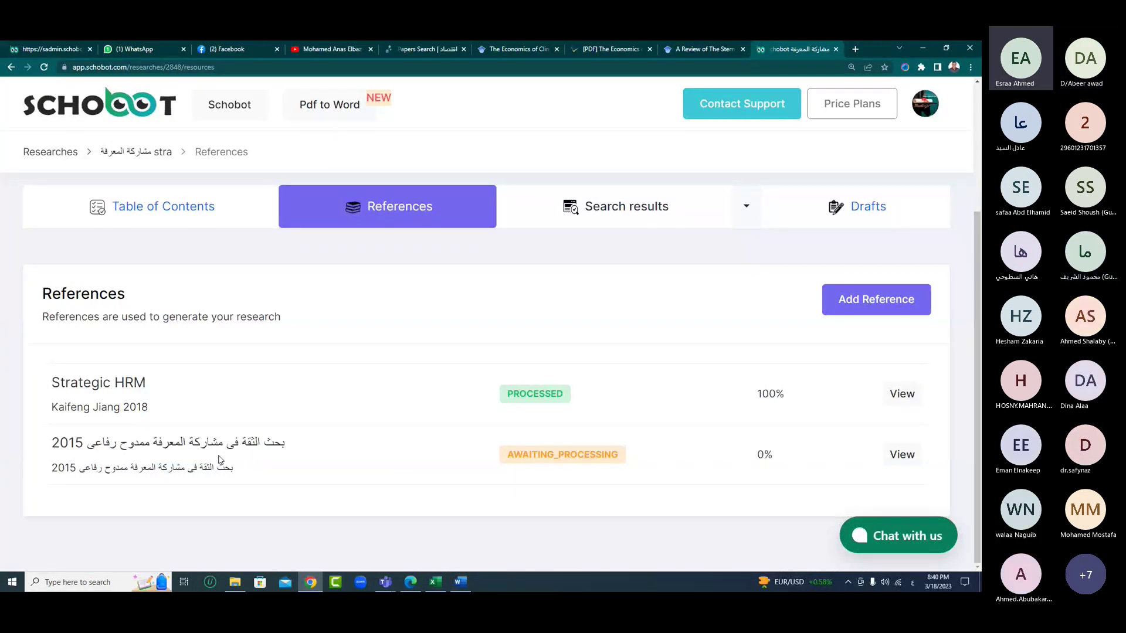
# - Add another reference and upload the 2018 Arabic PDF "مفهوم راس المال الاجتماعى" as its asset
pyautogui.click(866, 309)
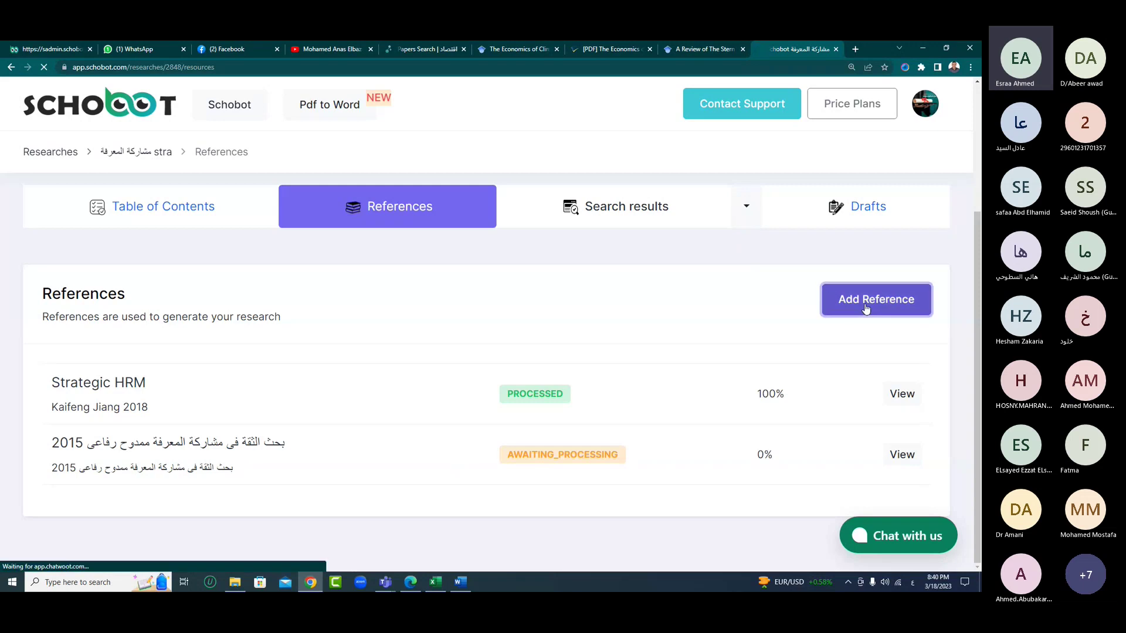
pyautogui.scroll(-3, 480, 432)
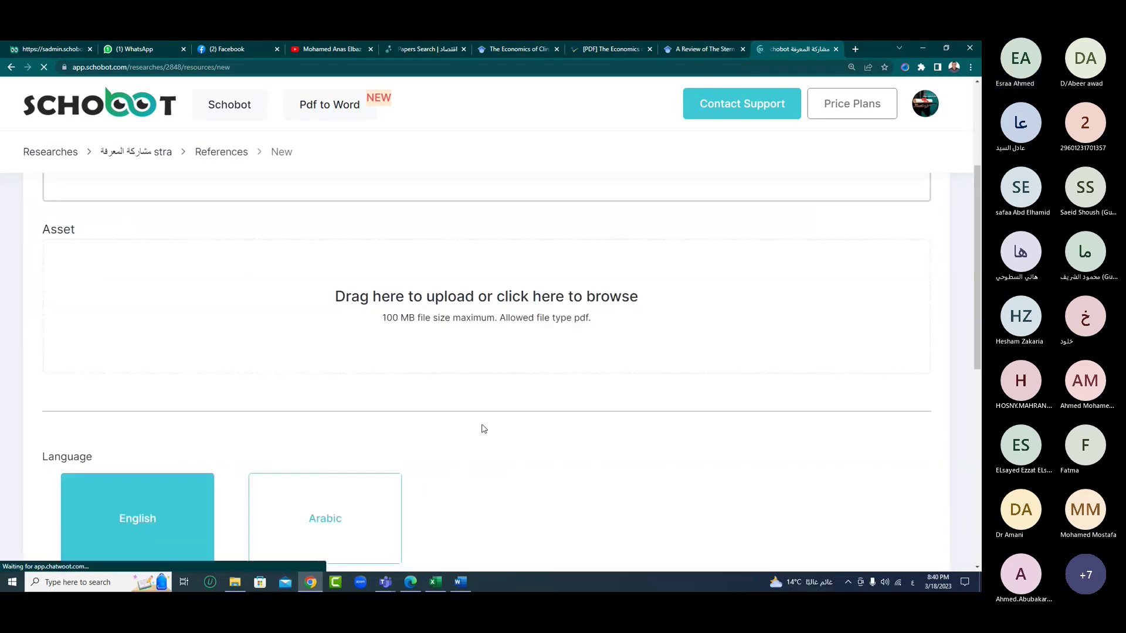
pyautogui.click(505, 298)
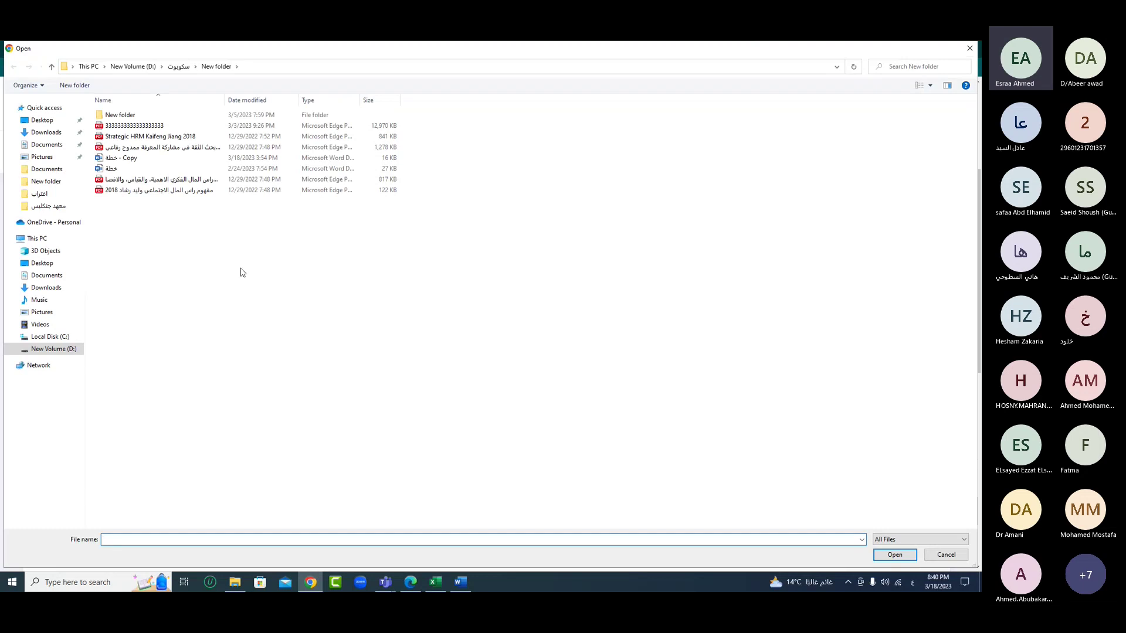
pyautogui.click(136, 190)
pyautogui.doubleClick(136, 190)
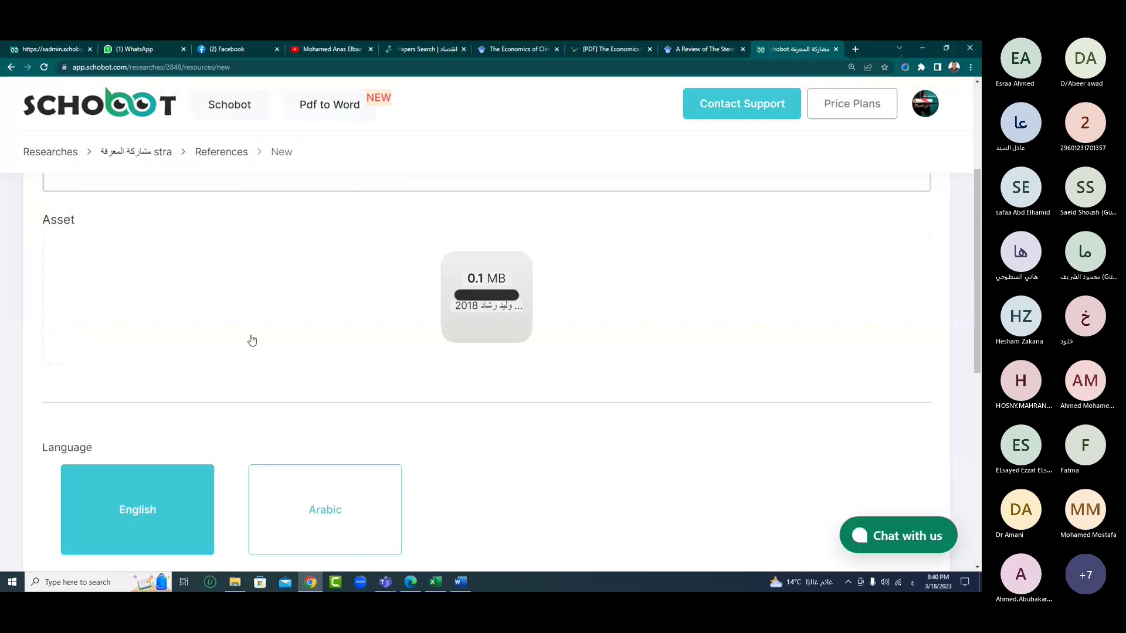
# - Copy the 2018 Arabic PDF's full file name from File Explorer and return to the new reference form in Chrome
pyautogui.hotkey('alt', 'Tab')
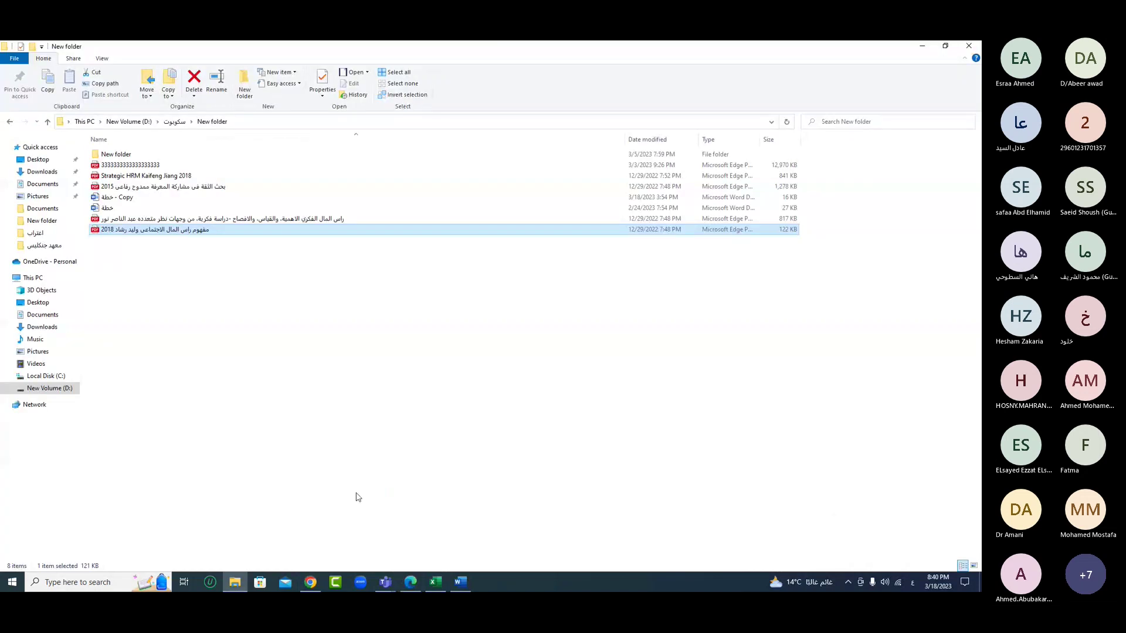
pyautogui.click(164, 232)
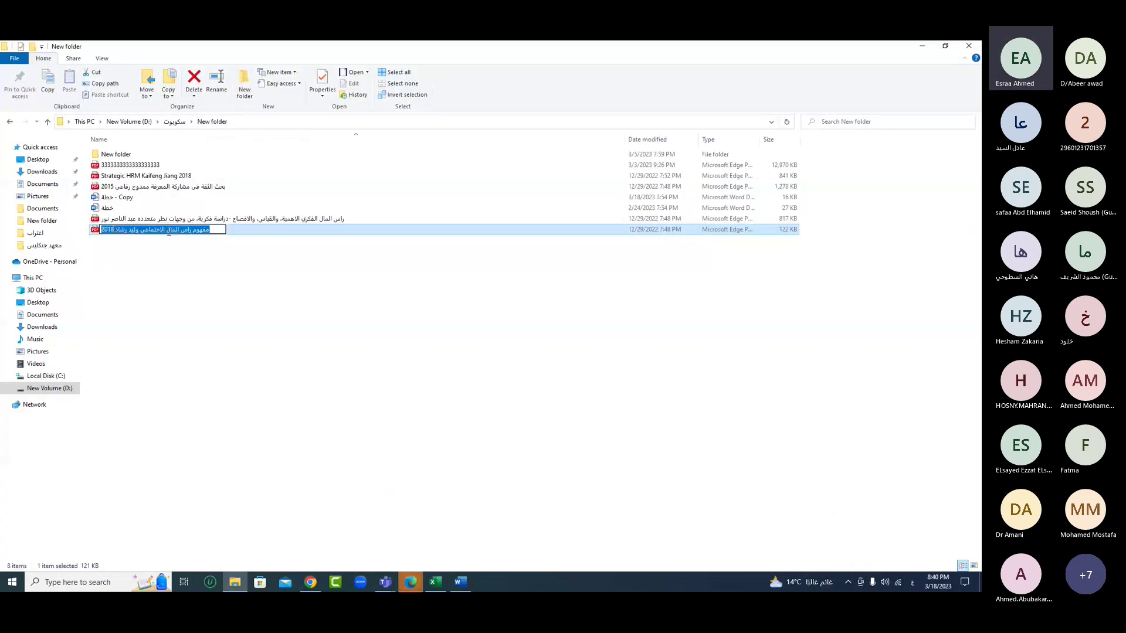
pyautogui.rightClick(167, 233)
pyautogui.click(271, 389)
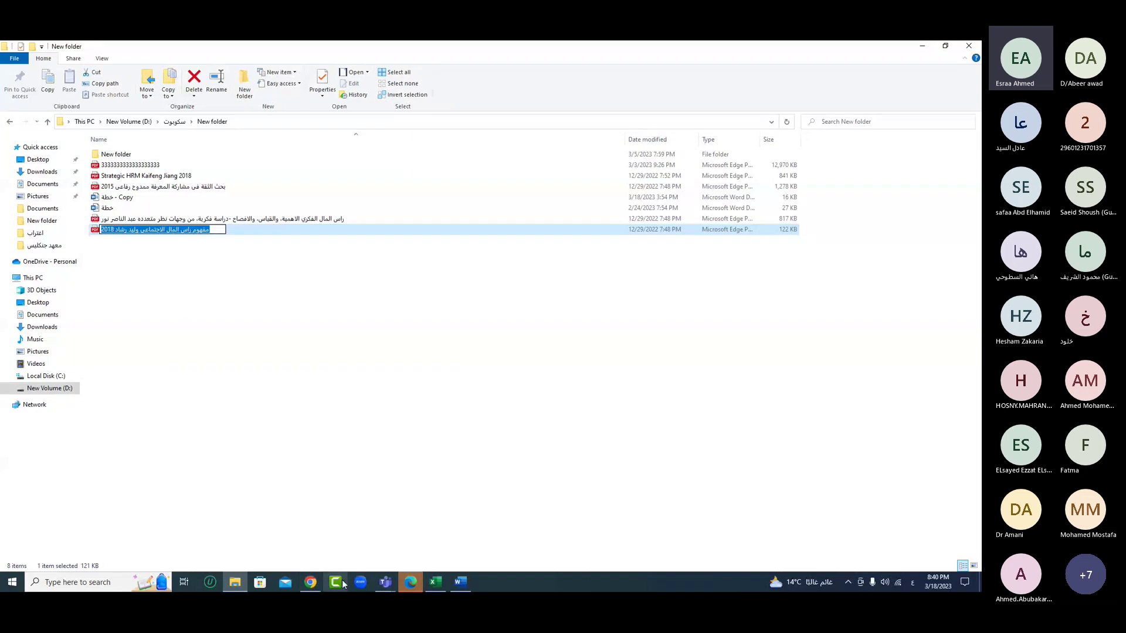
pyautogui.click(311, 583)
# - Set the new reference's language to Arabic and its PDF content to Images
pyautogui.click(325, 509)
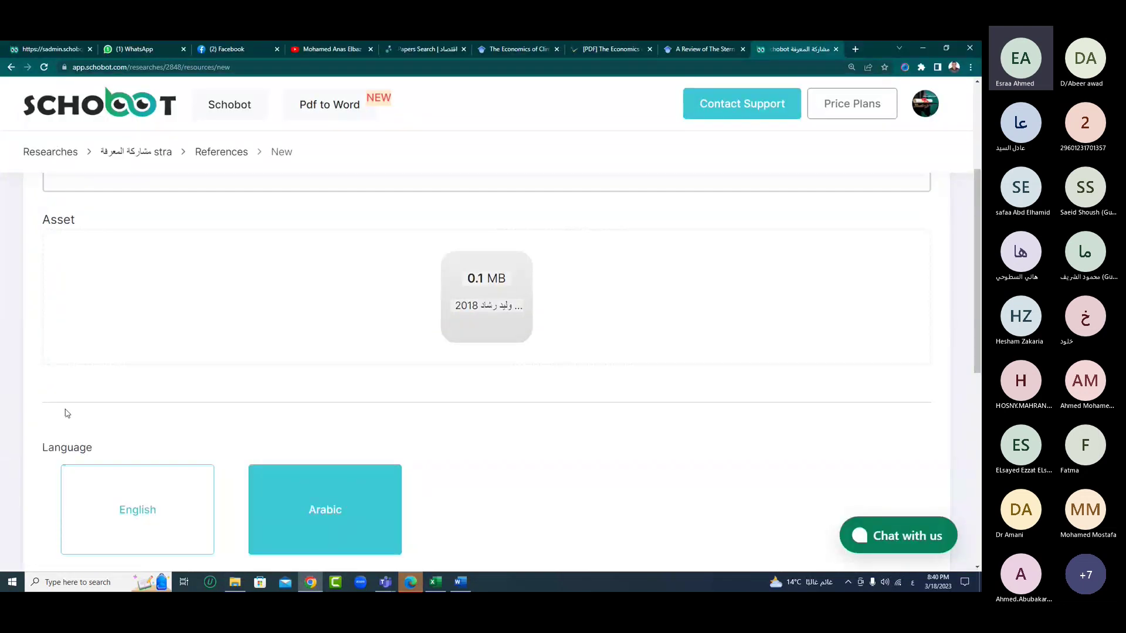
pyautogui.scroll(-5, 2, 390)
pyautogui.scroll(-3, 2, 392)
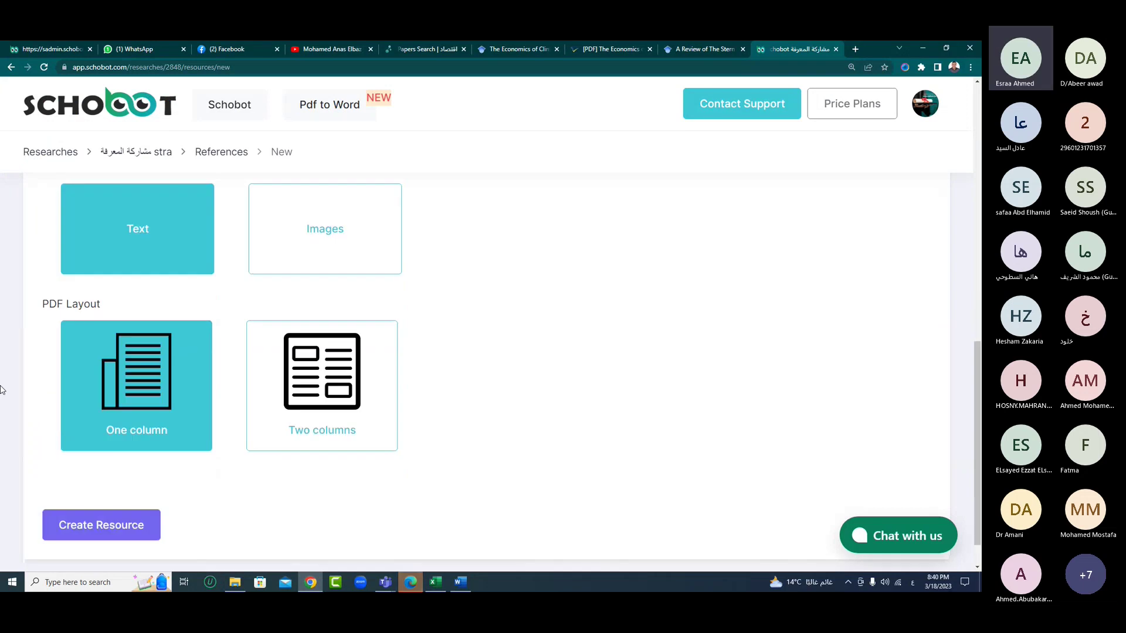
pyautogui.scroll(5, 2, 406)
pyautogui.scroll(-3, 146, 432)
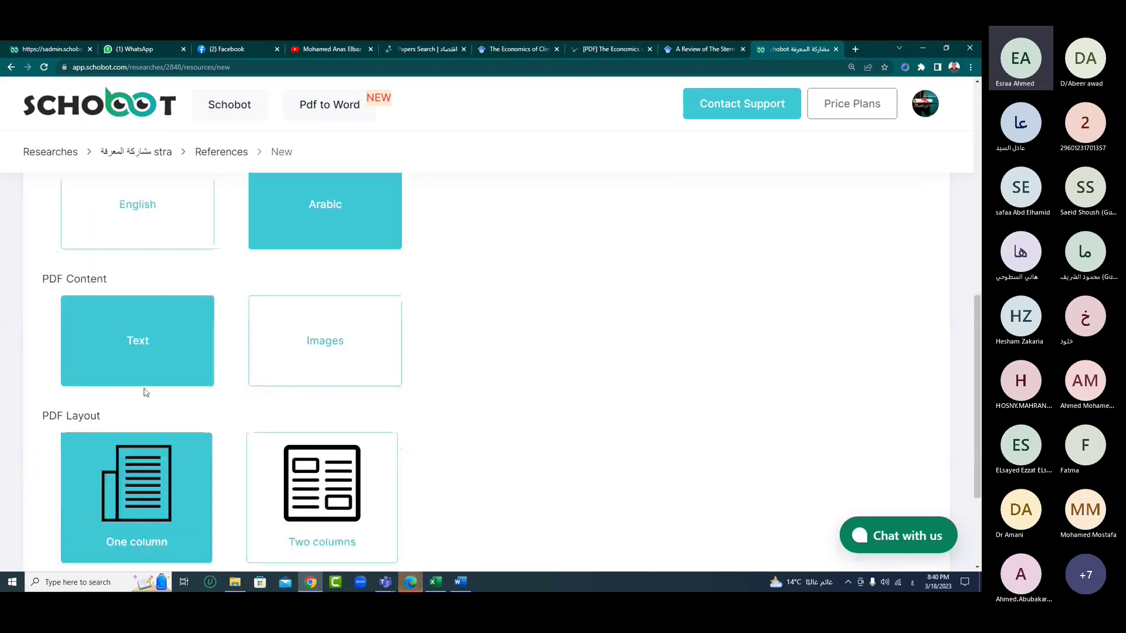
pyautogui.click(293, 351)
# - Paste the copied 2018 Arabic file name into the reference's Name and Author fields and create the resource
pyautogui.scroll(8, 2, 425)
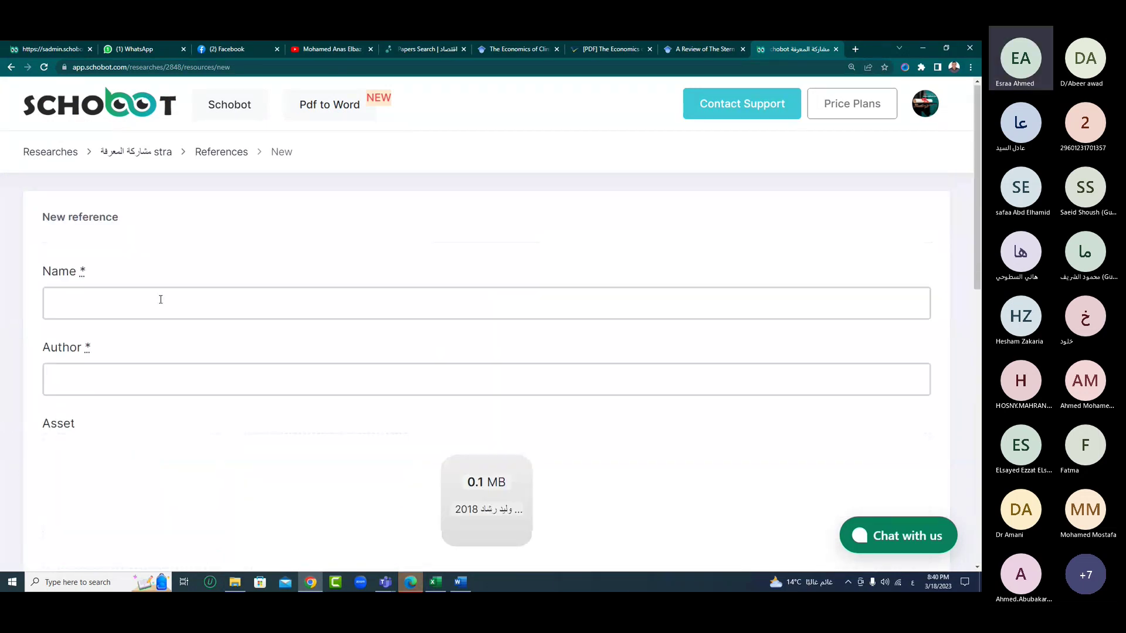
pyautogui.rightClick(145, 309)
pyautogui.click(169, 386)
pyautogui.rightClick(167, 389)
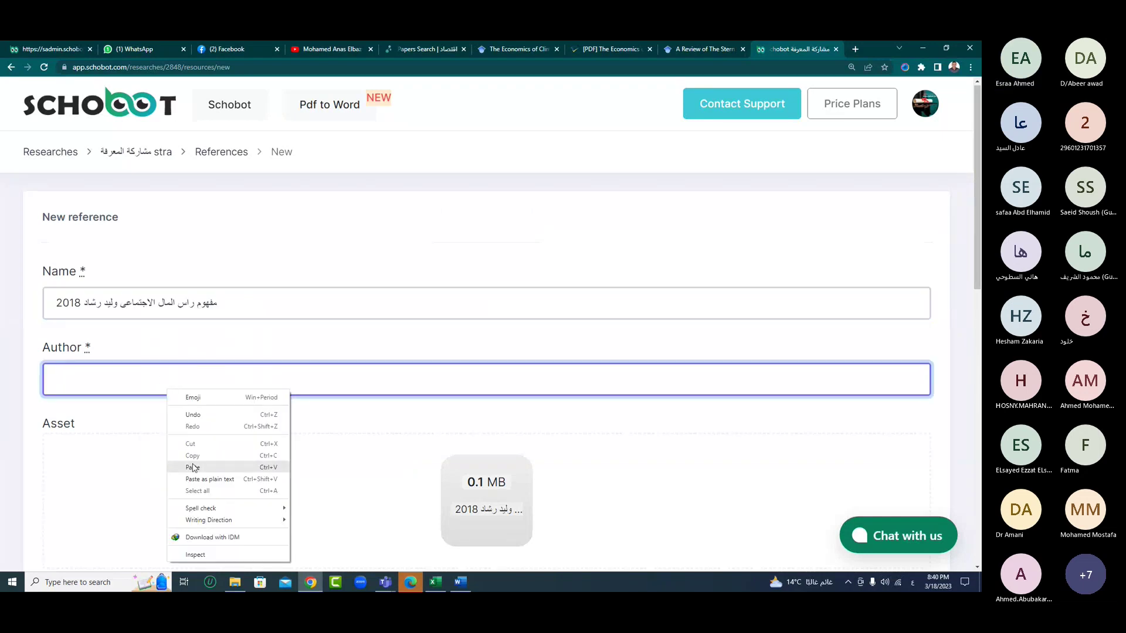
pyautogui.click(175, 466)
pyautogui.scroll(-4, 1, 400)
pyautogui.scroll(-6, 2, 401)
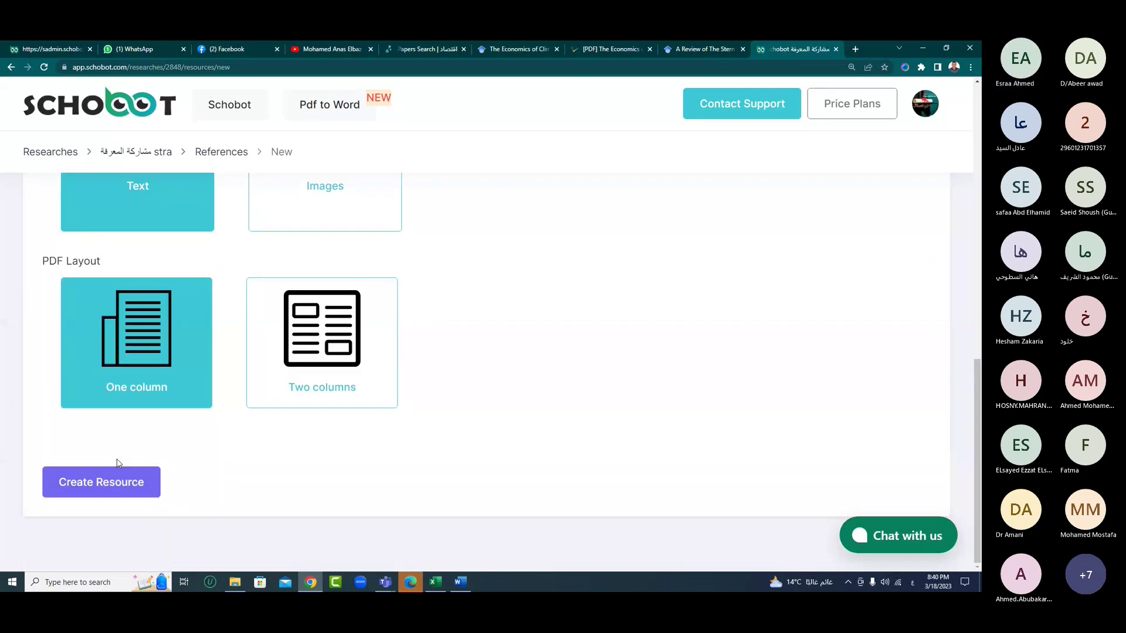
pyautogui.click(120, 487)
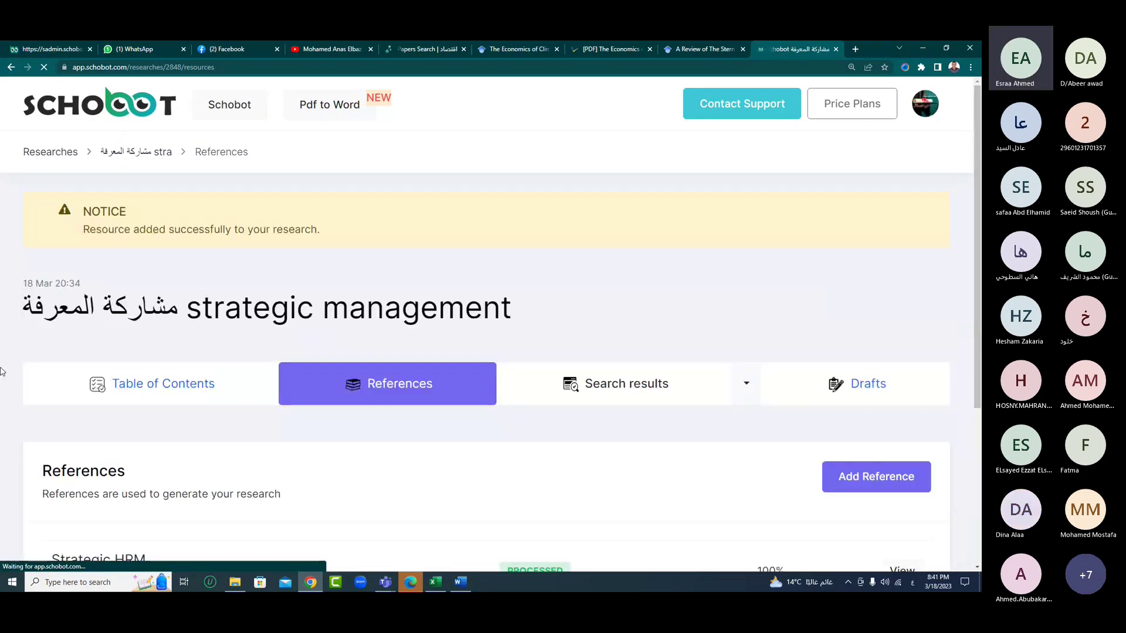
# - Add another reference and upload the Arabic PDF "راس المال الفكري الاهمية، والقياس، والافصاح" as its asset
pyautogui.scroll(-4, 2, 372)
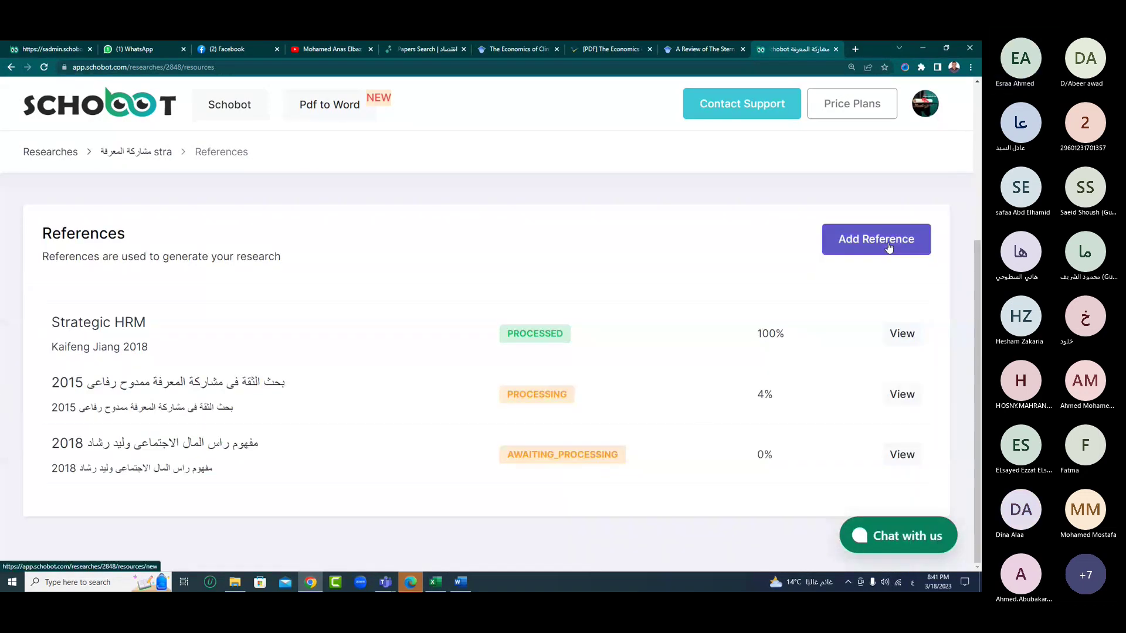
pyautogui.click(889, 248)
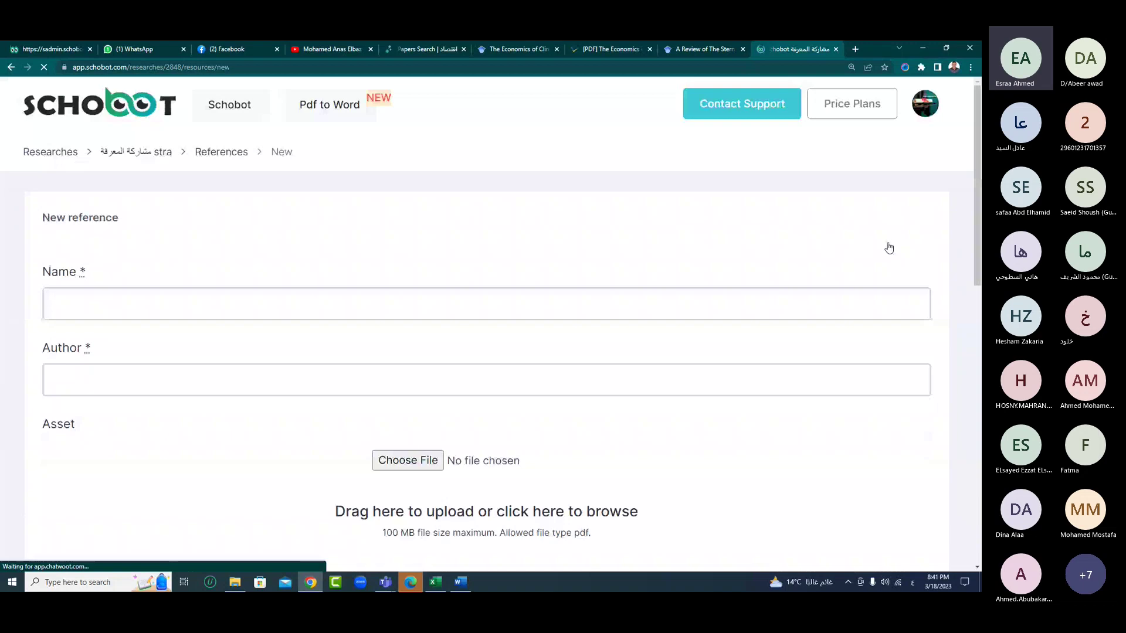
pyautogui.click(480, 514)
pyautogui.click(183, 183)
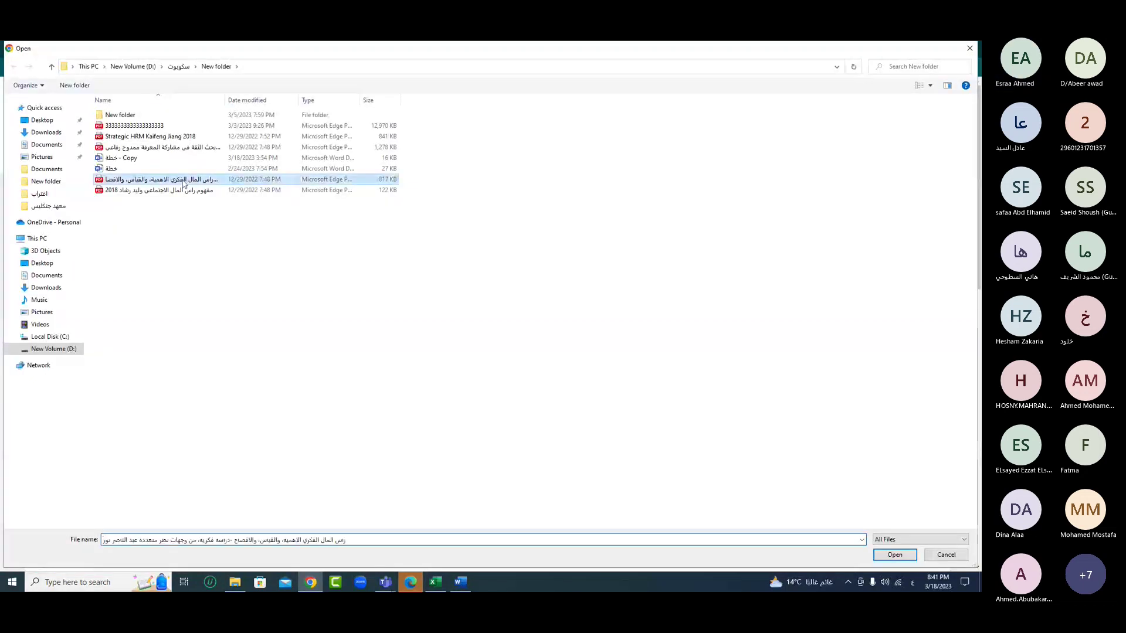
pyautogui.doubleClick(183, 183)
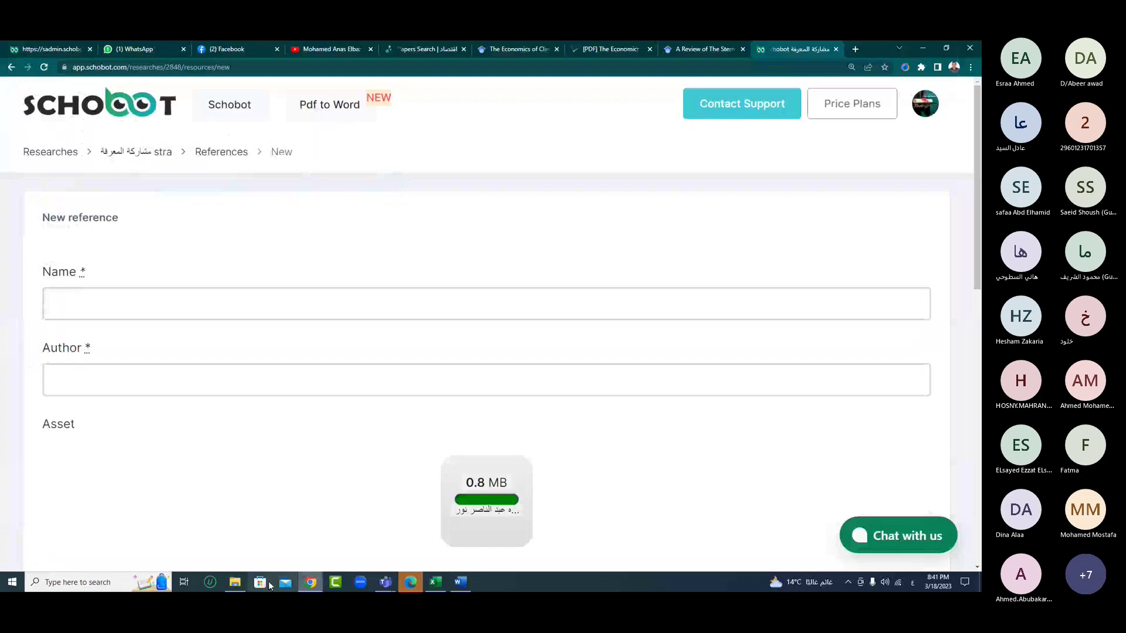
# - Switch to File Explorer and open the Arabic intellectual capital PDF's file name for editing
pyautogui.click(234, 584)
pyautogui.click(224, 221)
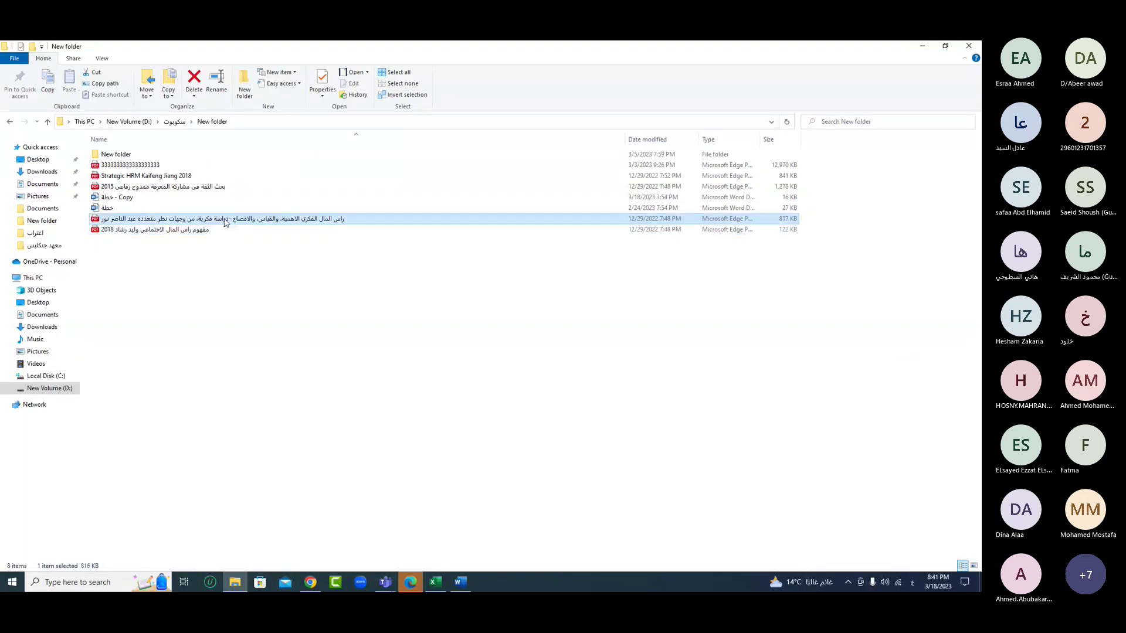
pyautogui.click(224, 220)
pyautogui.rightClick(224, 219)
pyautogui.click(246, 246)
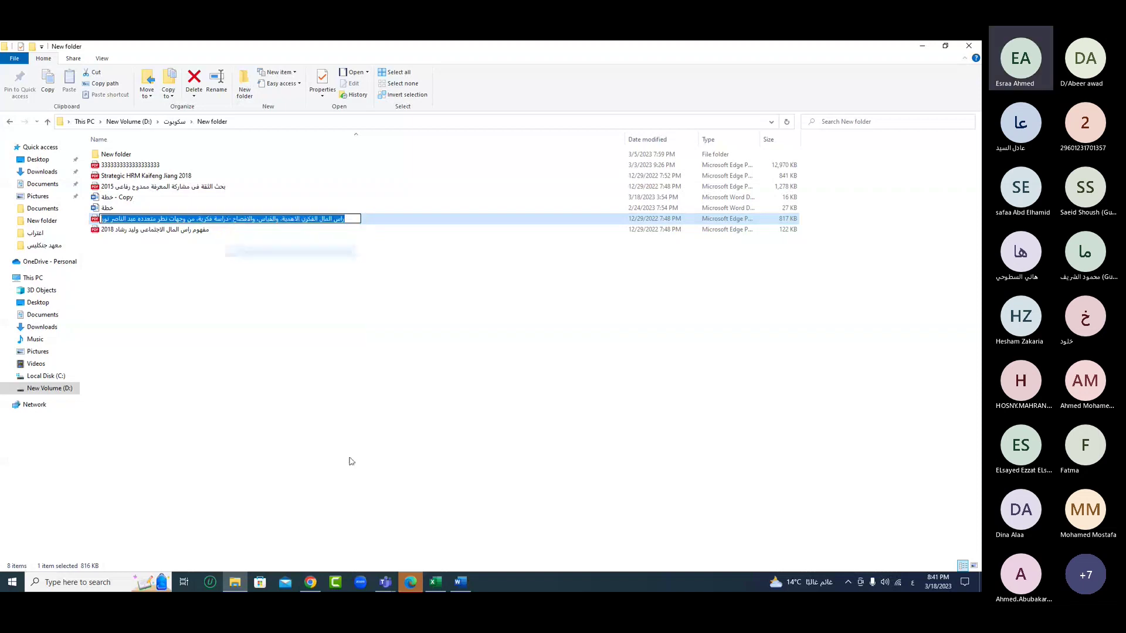
# - Switch to the Teams meeting and open its chat
pyautogui.moveTo(389, 586)
pyautogui.click(381, 533)
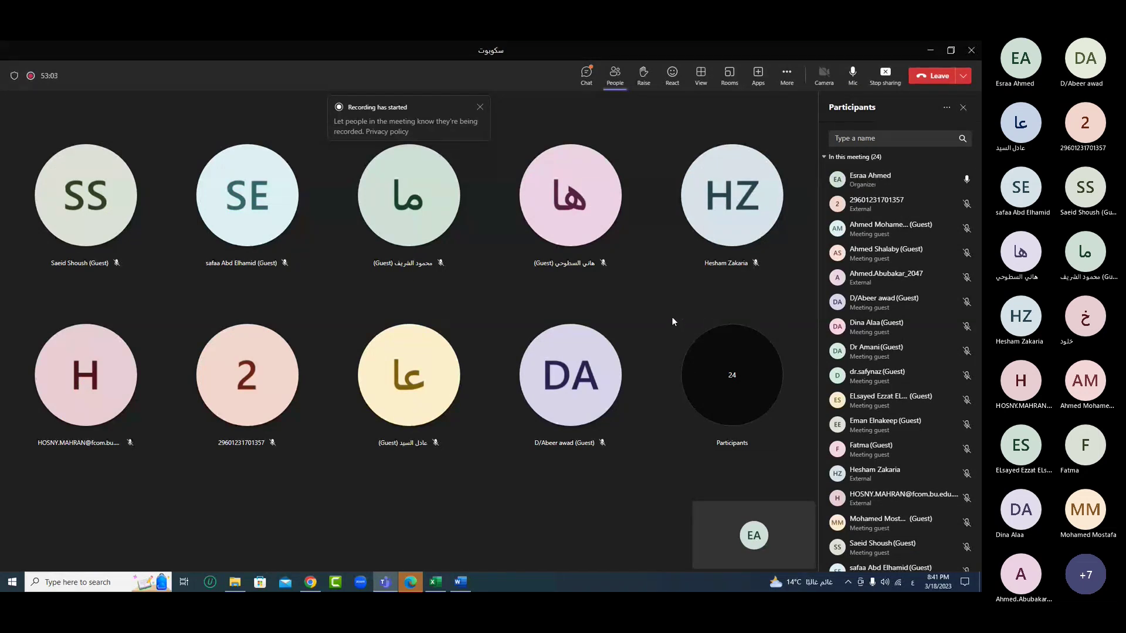
pyautogui.click(587, 74)
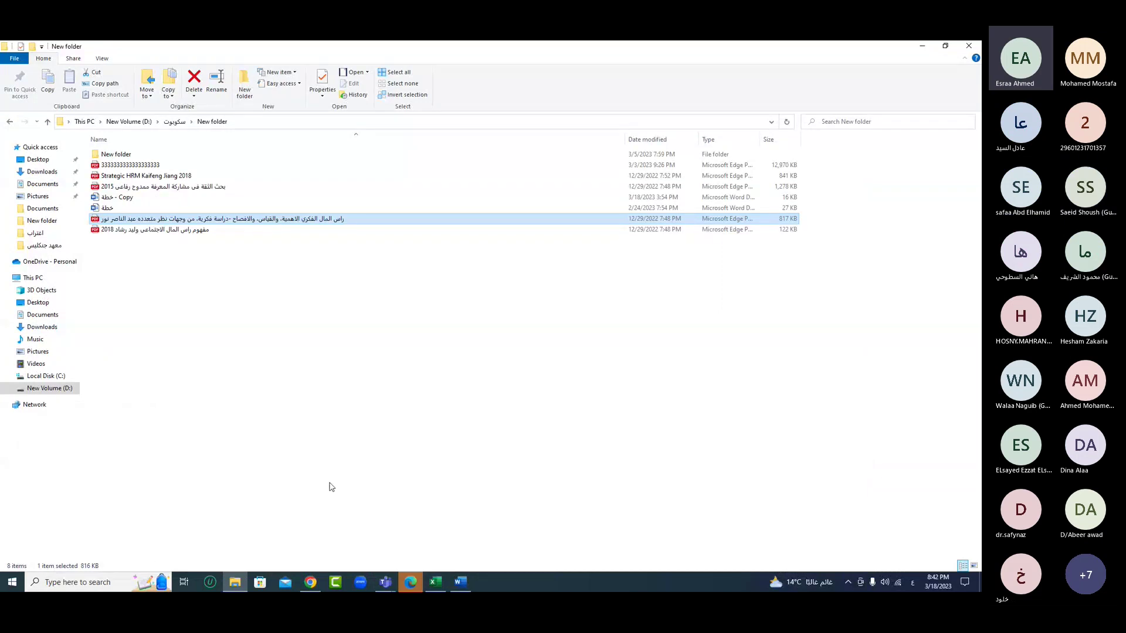
# - Copy the intellectual capital PDF's full file name and paste it into the new reference's Name and Author fields in Chrome
pyautogui.rightClick(257, 224)
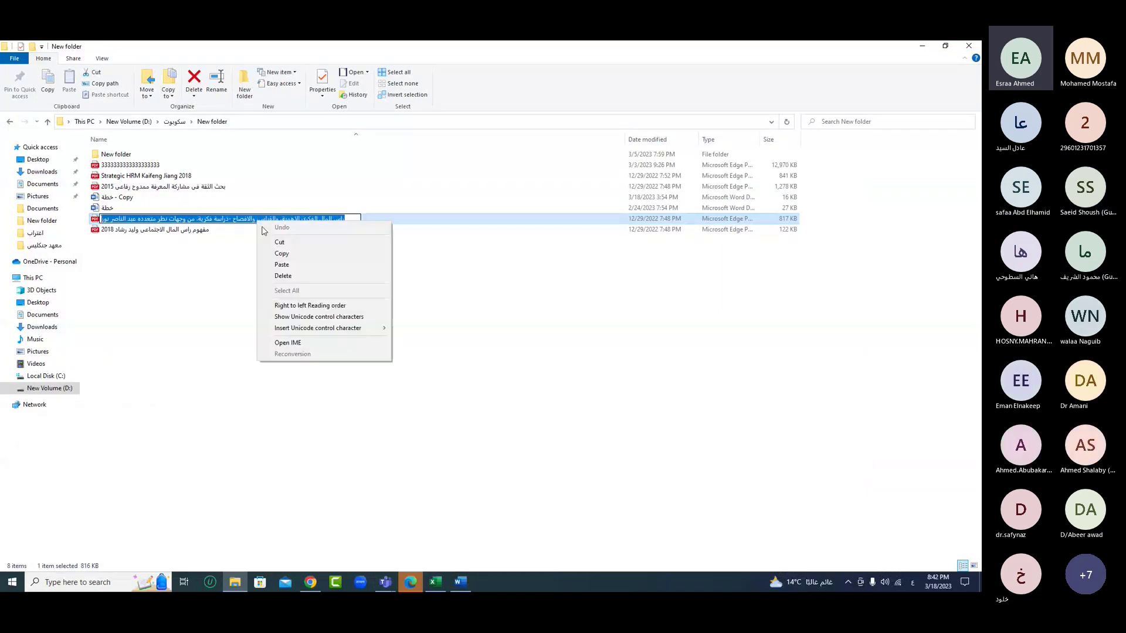
pyautogui.click(281, 254)
pyautogui.click(310, 581)
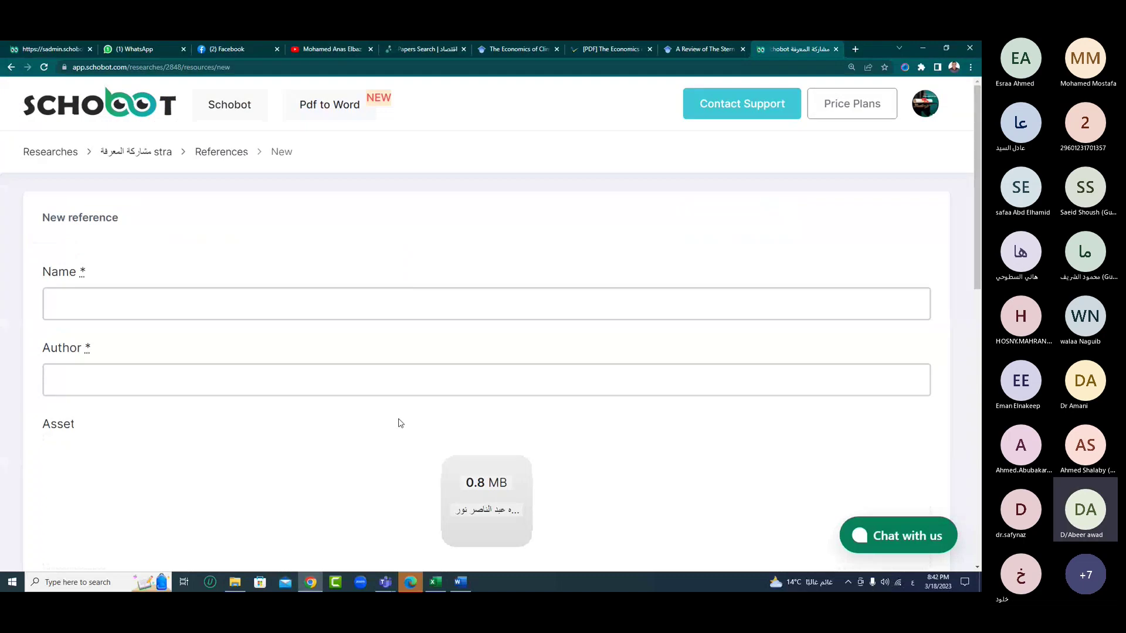
pyautogui.click(188, 303)
pyautogui.hotkey('ctrl', 'v')
pyautogui.rightClick(188, 386)
pyautogui.click(213, 461)
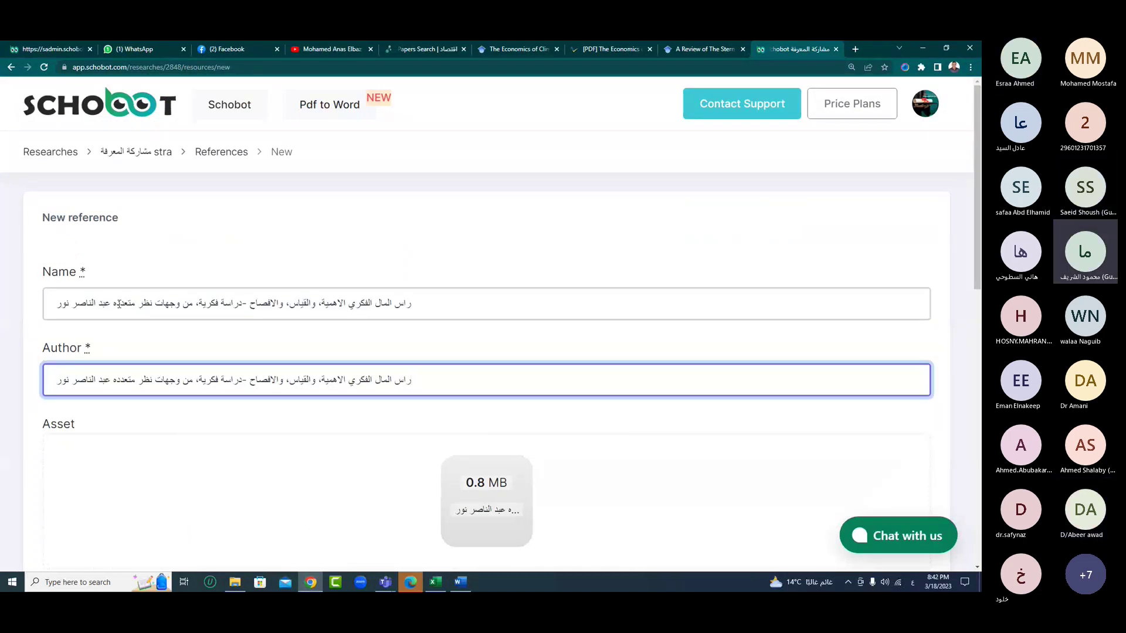
# - Remove the author's name from the Name field and reduce the Author field to the author's name followed by 2019
pyautogui.moveTo(112, 304); pyautogui.dragTo(40, 307)
pyautogui.press('BackSpace')
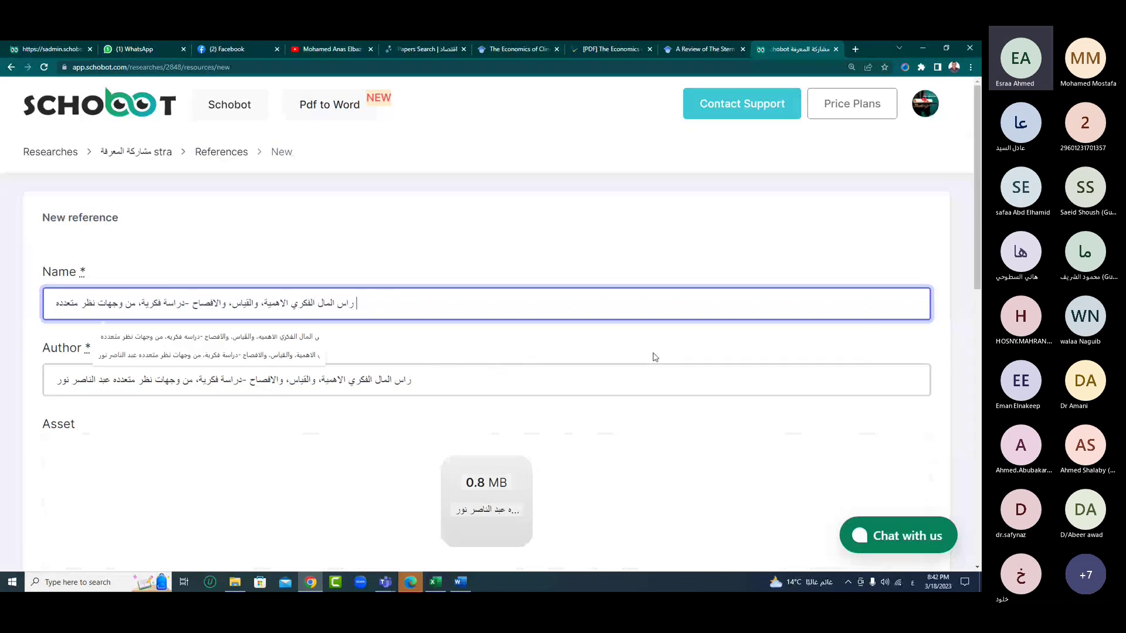
pyautogui.click(411, 379)
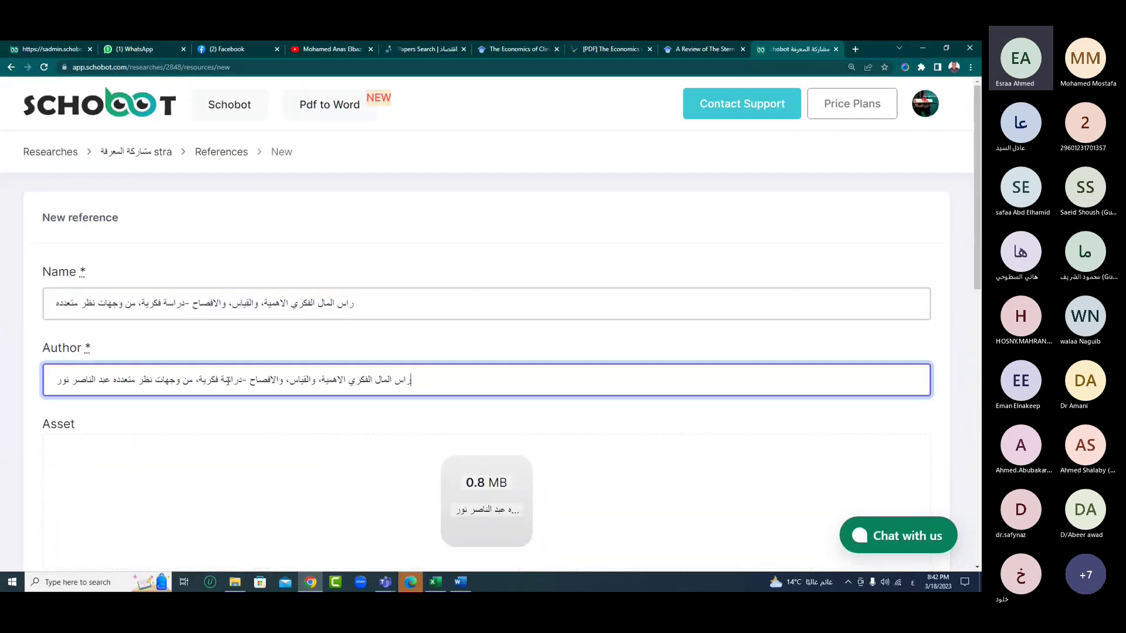
pyautogui.click(137, 379)
pyautogui.moveTo(116, 382); pyautogui.dragTo(485, 384)
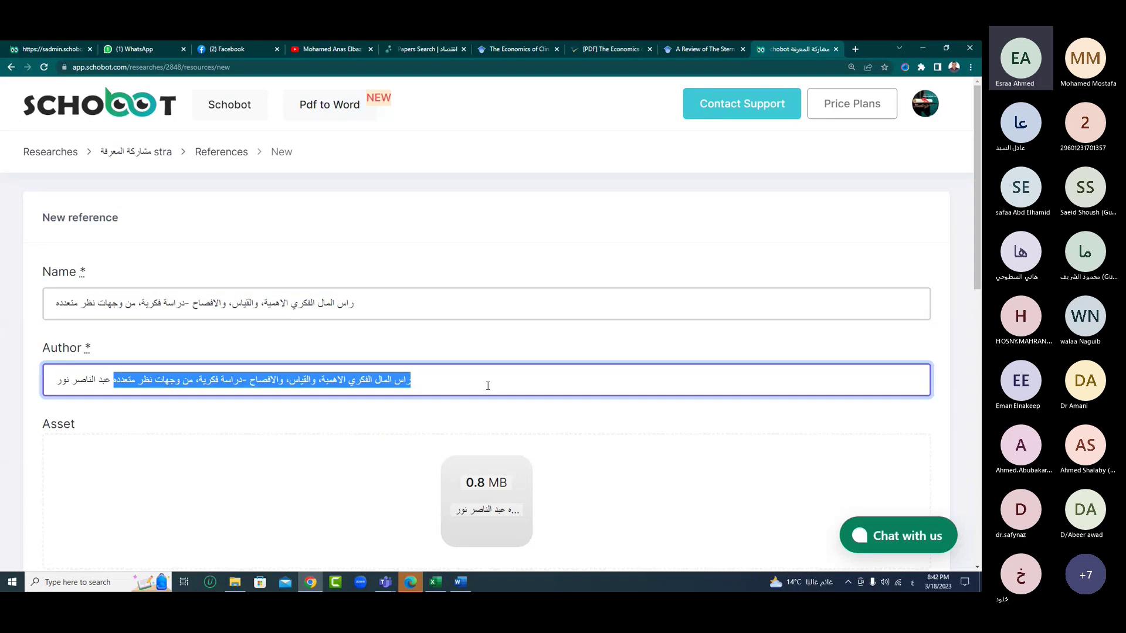
pyautogui.press('BackSpace')
pyautogui.write('20196')
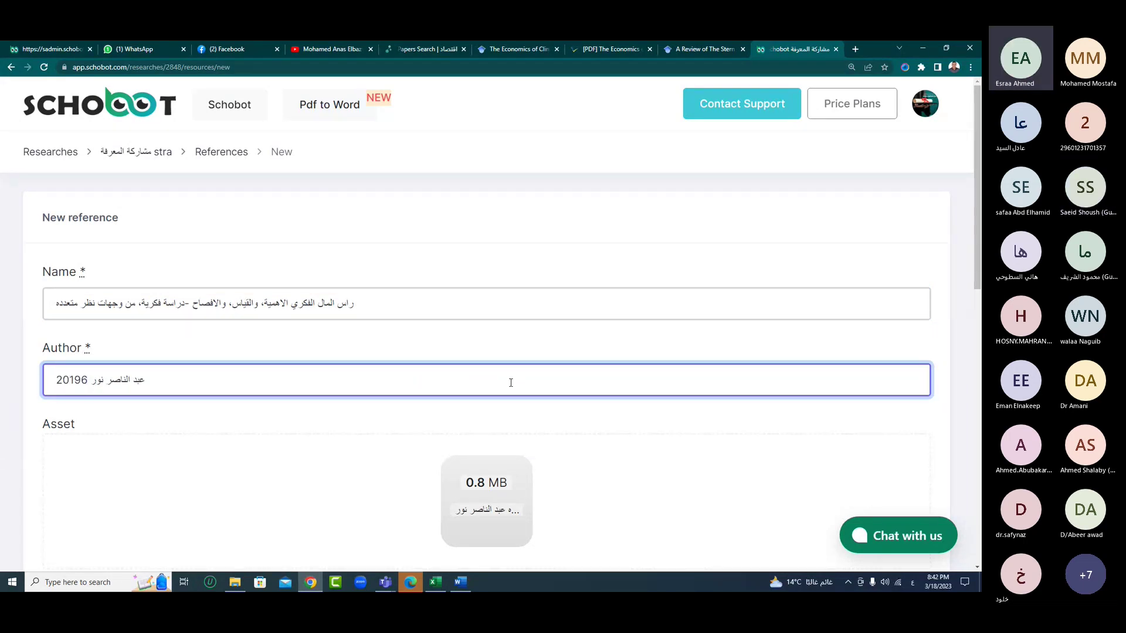
pyautogui.press('BackSpace')
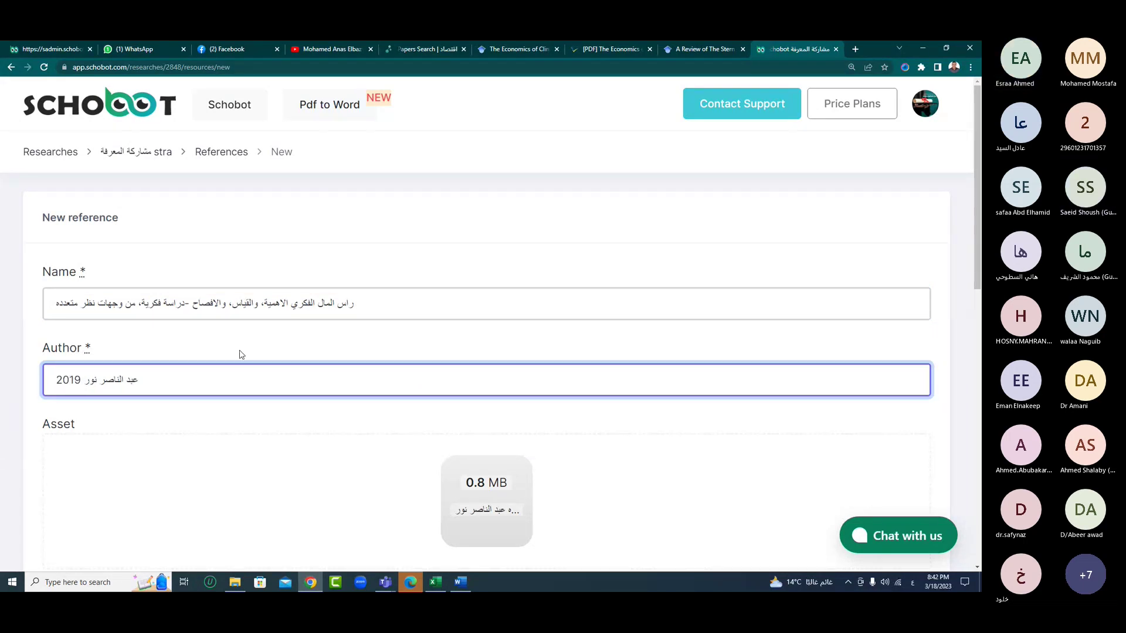
# - Create the resource with English language, Text content and One column layout, and check the references list
pyautogui.scroll(-10, 240, 354)
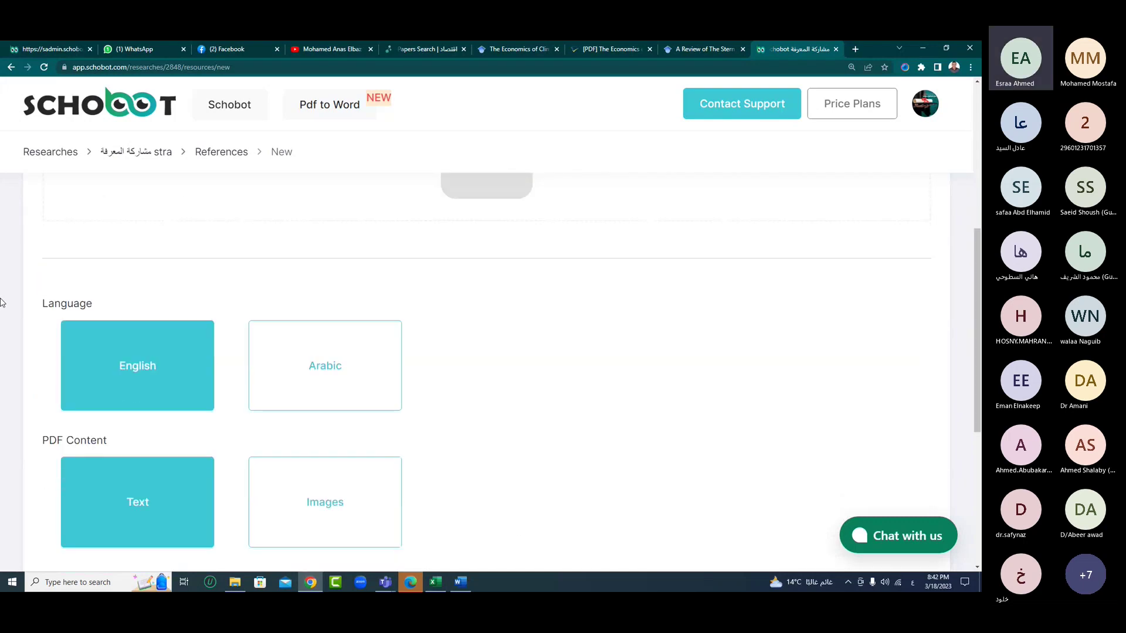
pyautogui.scroll(-3, 106, 394)
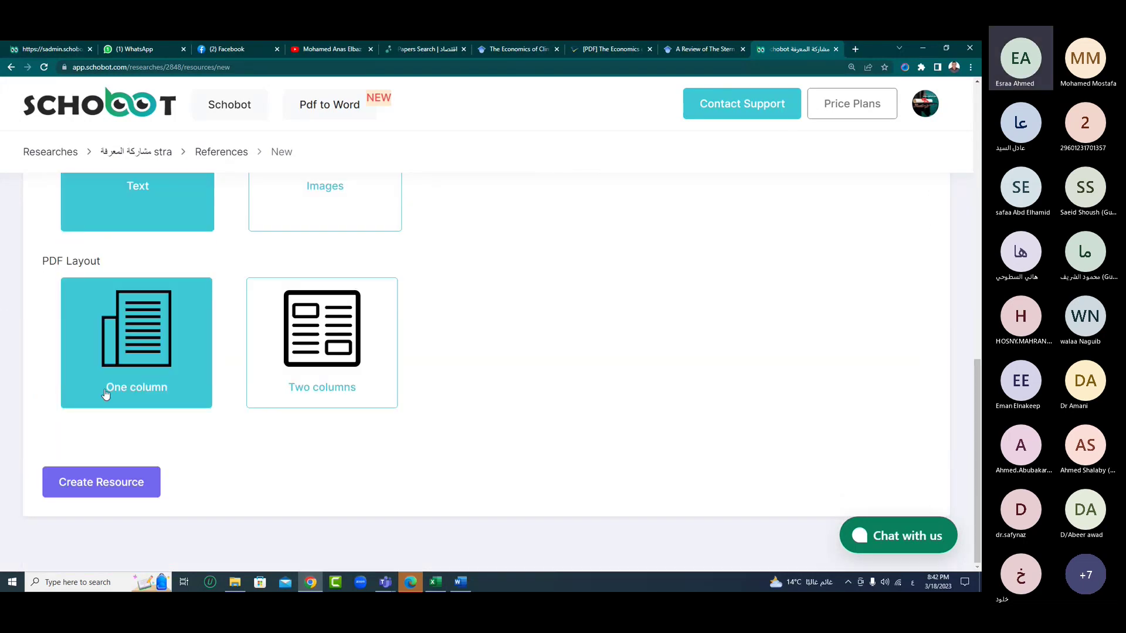
pyautogui.click(114, 483)
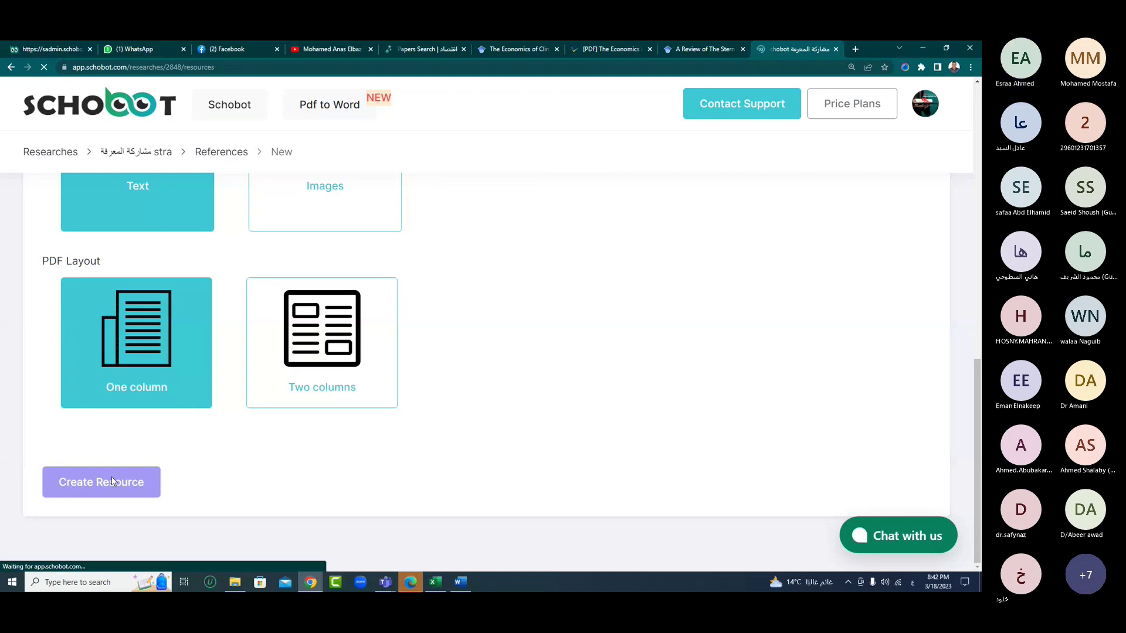
pyautogui.scroll(-5, 5, 348)
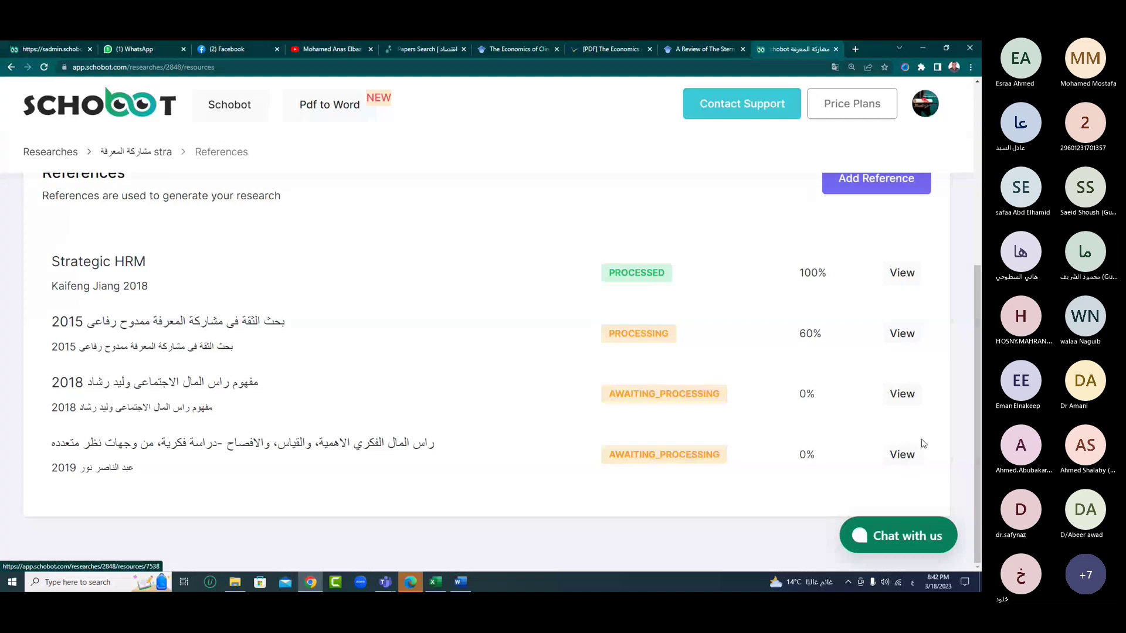
# - View the Strategic HRM reference's details and set the browser zoom to 175%
pyautogui.click(903, 273)
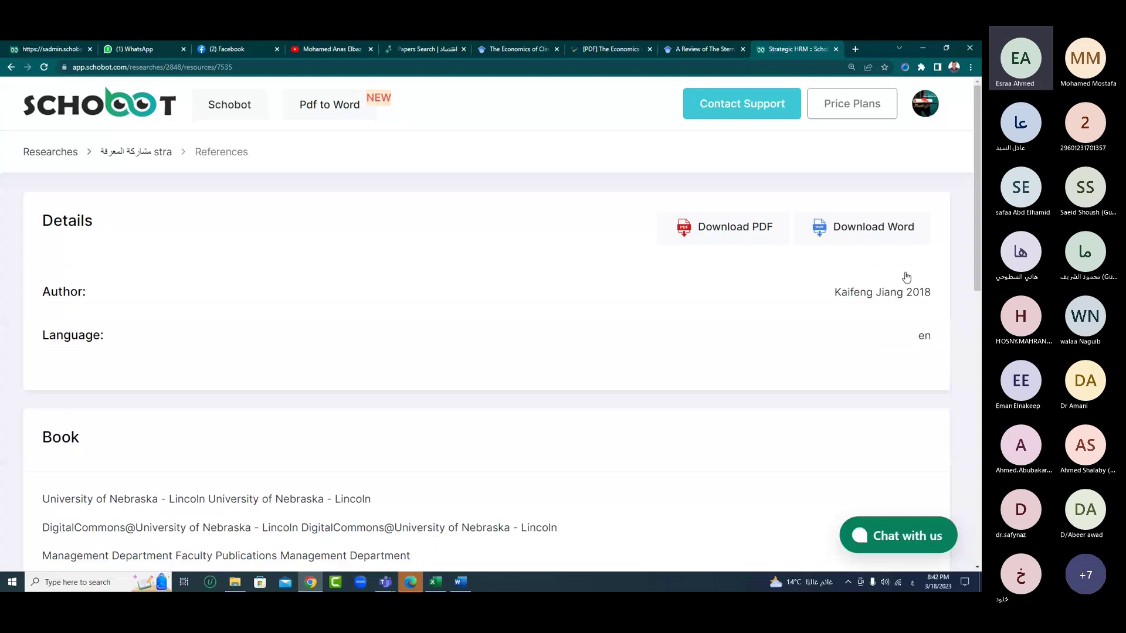
pyautogui.click(970, 67)
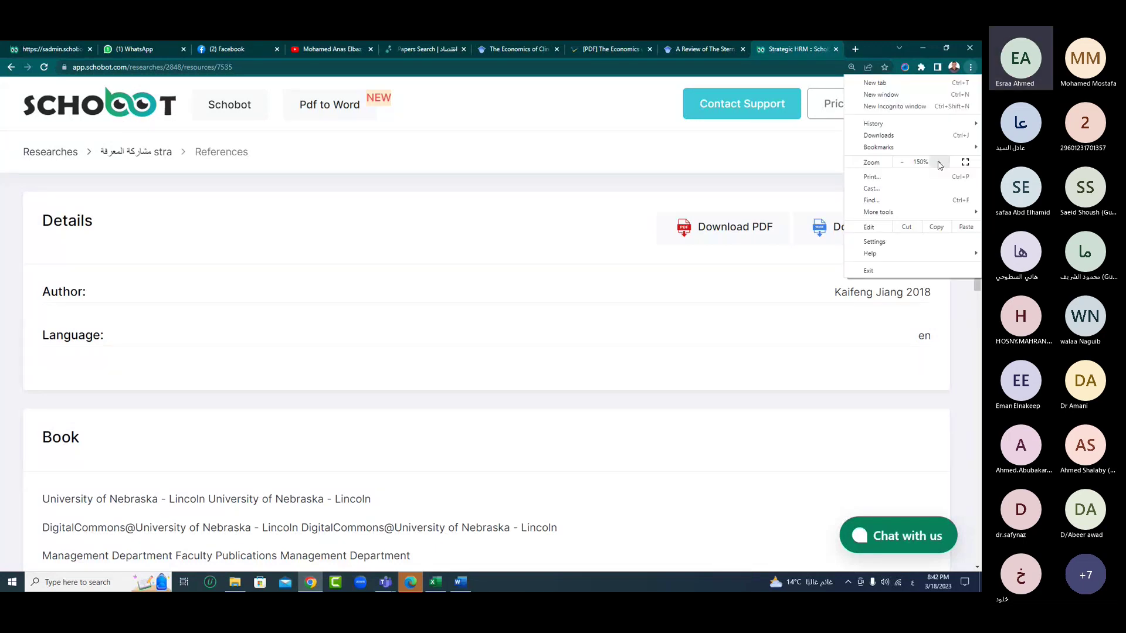
pyautogui.click(939, 162)
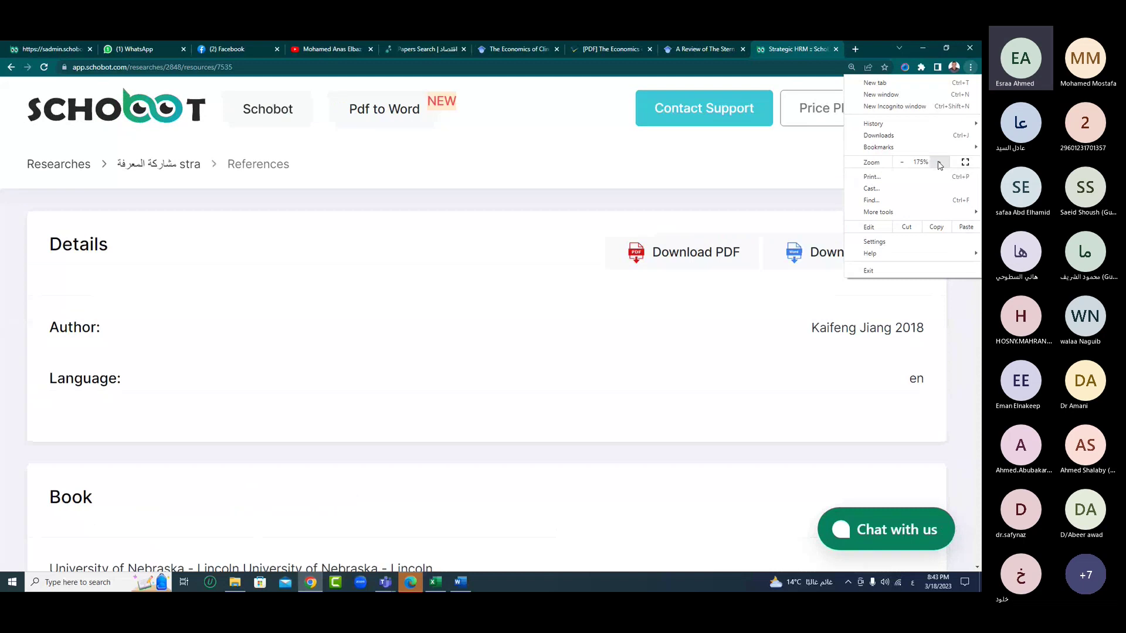
pyautogui.click(674, 360)
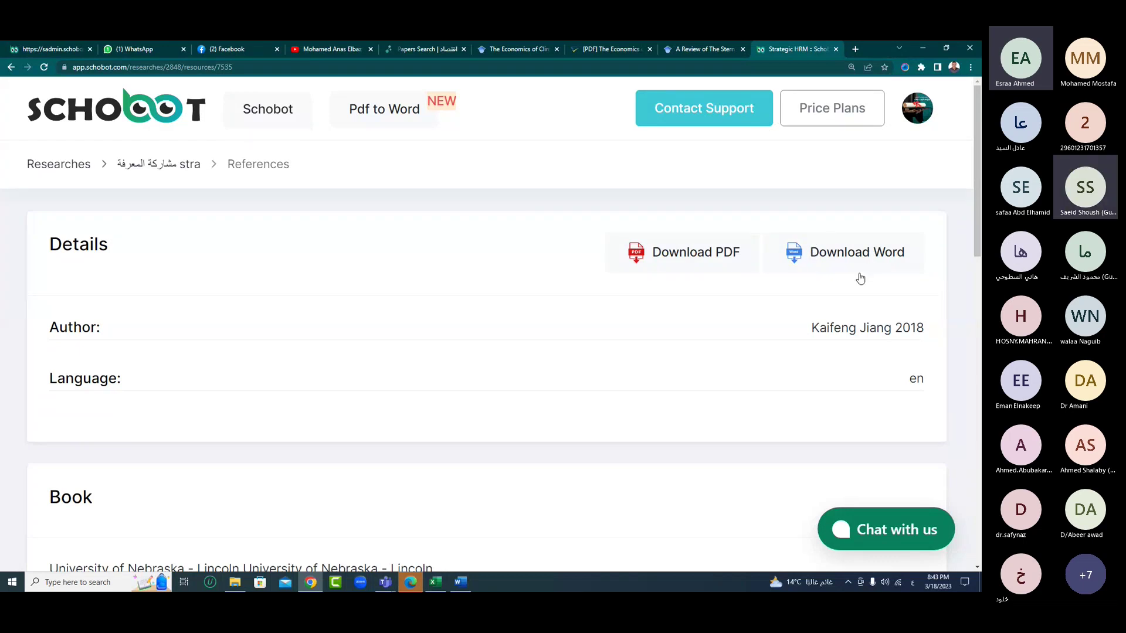
# - Download the Strategic HRM reference as a Word file and open it from the Downloads folder
pyautogui.click(848, 258)
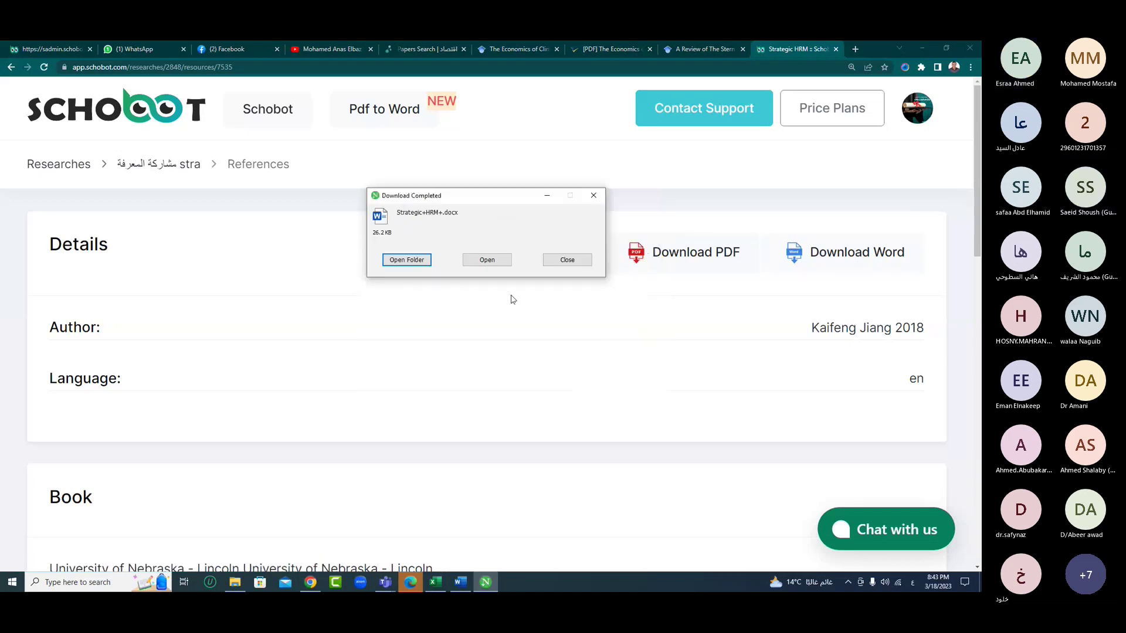
pyautogui.click(413, 261)
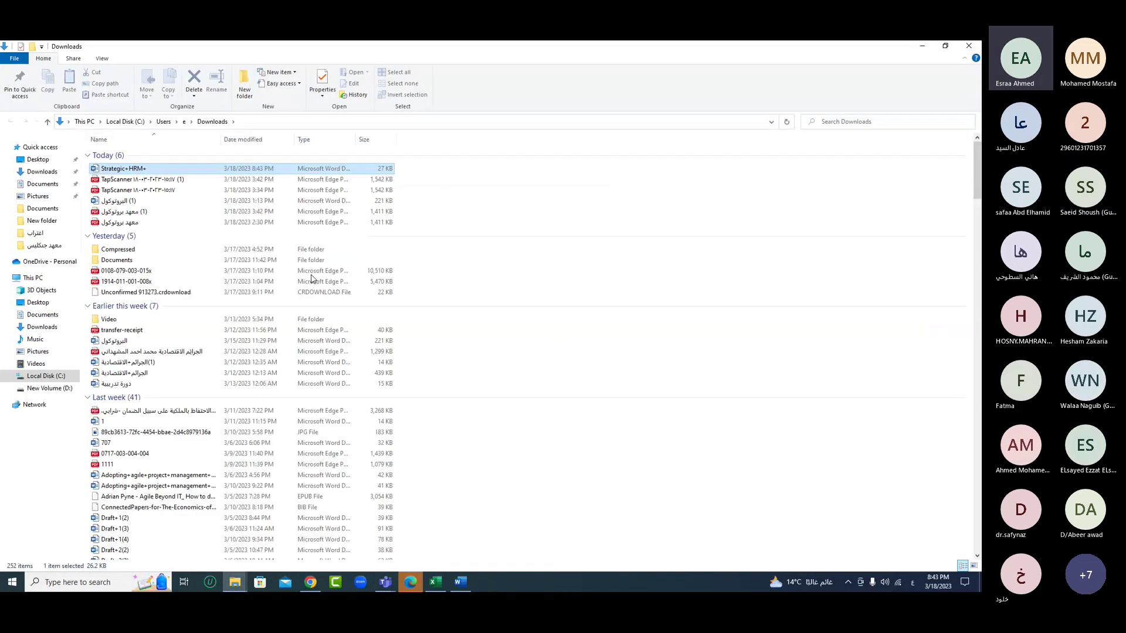
pyautogui.press('Return')
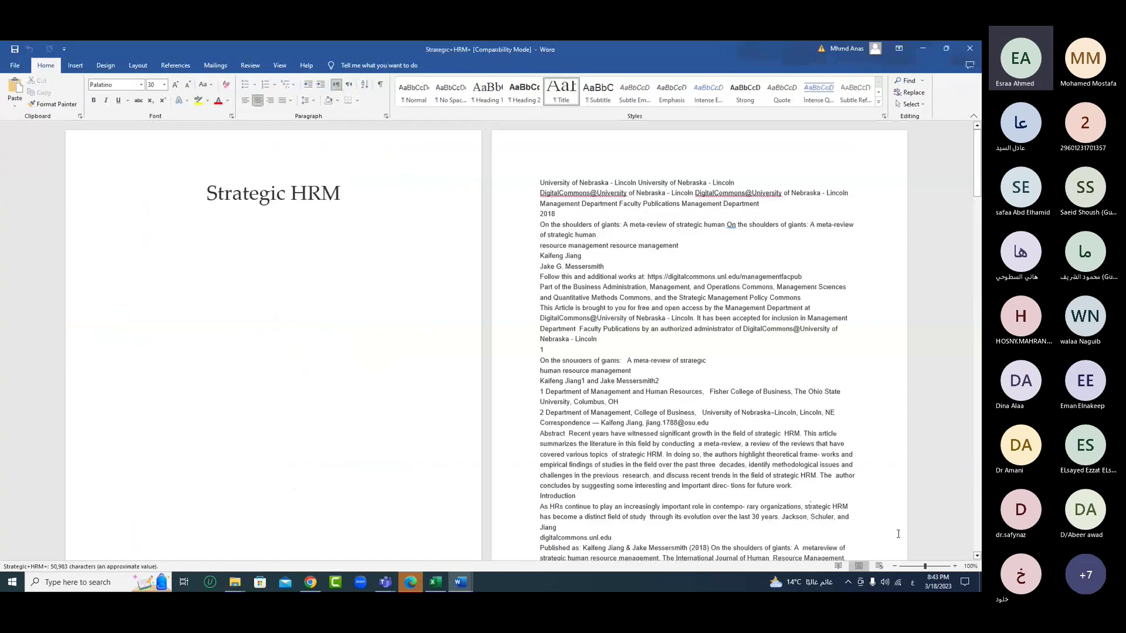
# - Enlarge the Word document to 150% and select the opening lines of extracted text on page 2
pyautogui.click(955, 567)
pyautogui.click(955, 567)
pyautogui.click(954, 566)
pyautogui.click(955, 566)
pyautogui.click(955, 566)
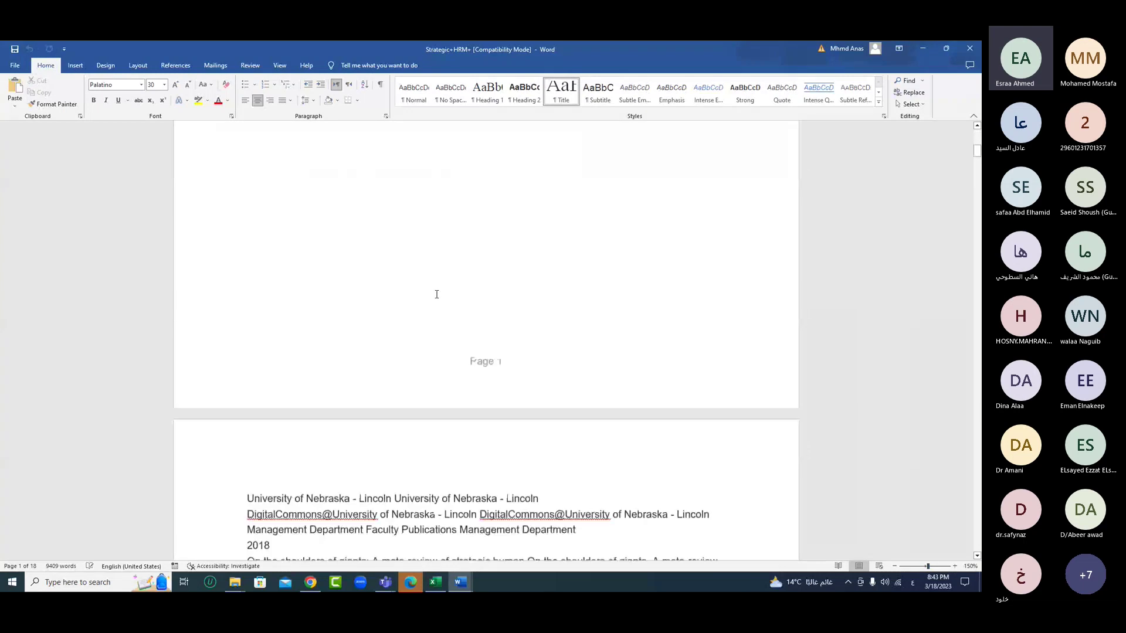
pyautogui.scroll(-6, 436, 294)
pyautogui.moveTo(247, 211); pyautogui.dragTo(322, 400)
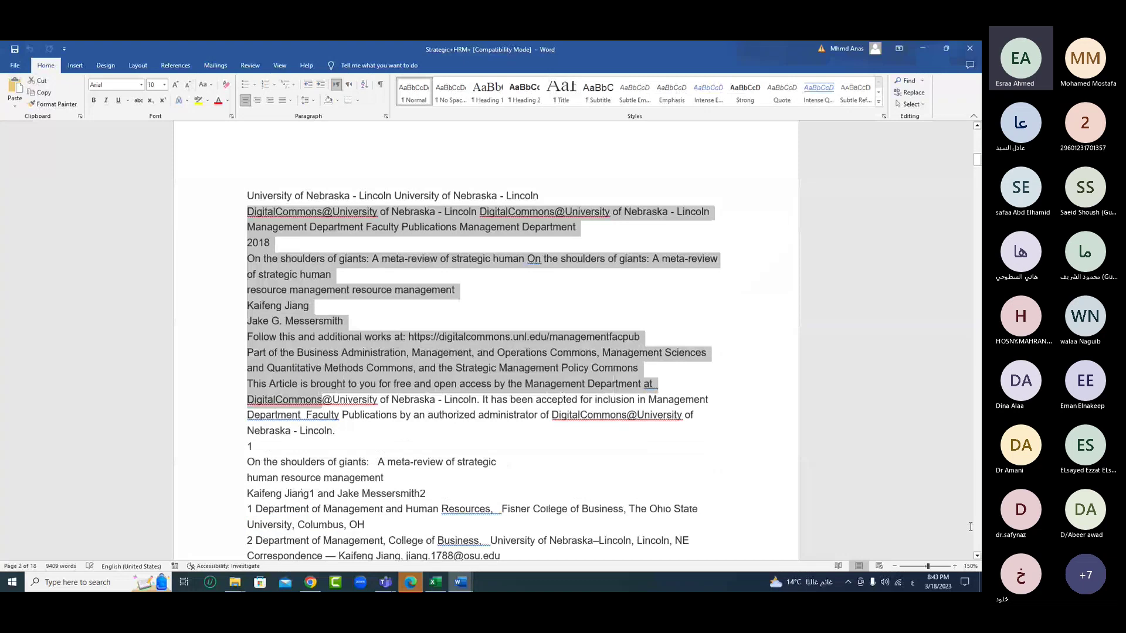
# - Enlarge the document to 210% and examine the text extracted from the PDF on page 2
pyautogui.click(956, 566)
pyautogui.click(956, 566)
pyautogui.click(956, 566)
pyautogui.click(956, 567)
pyautogui.click(956, 566)
pyautogui.click(956, 567)
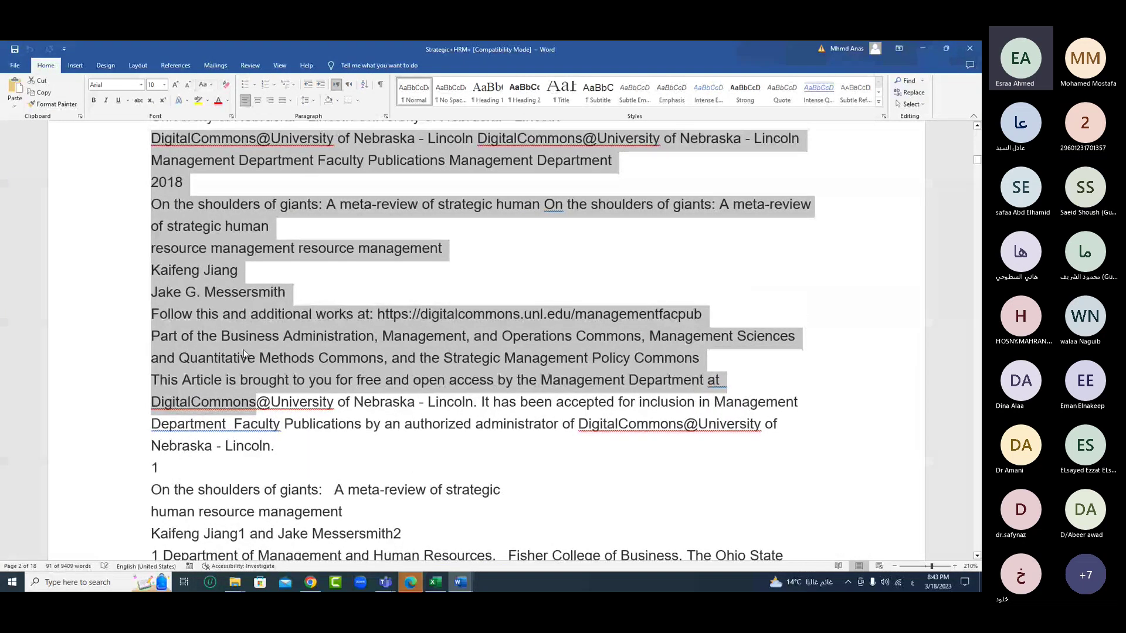
pyautogui.scroll(-1, 288, 403)
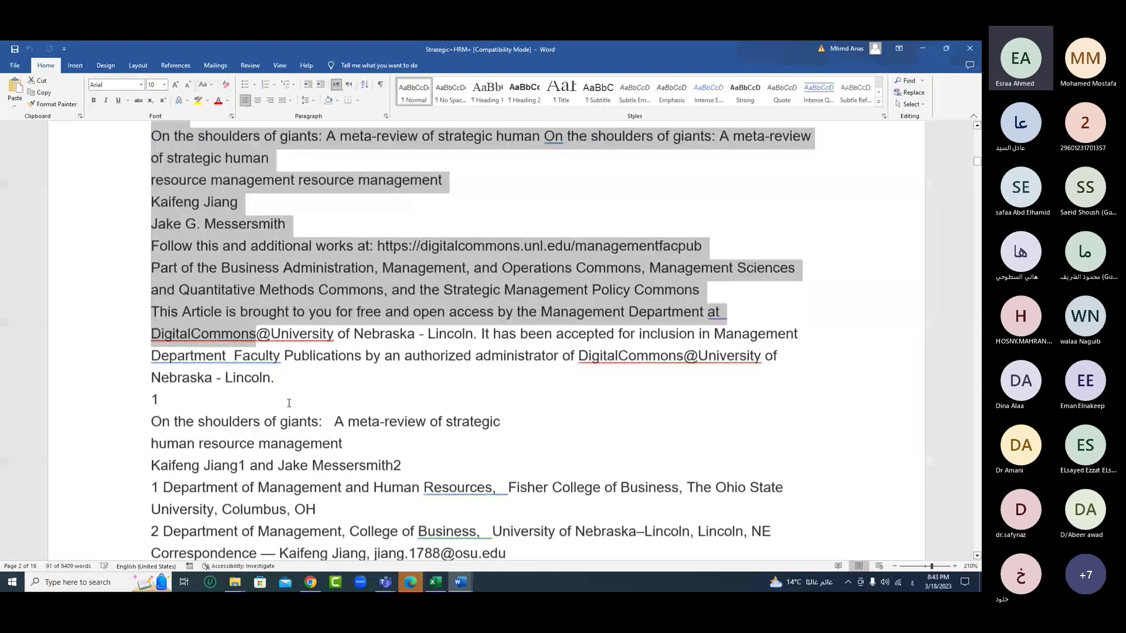
# - Break the abstract on page 2 after "challenges in the previous research," and insert blank lines before the rest of the sentence
pyautogui.scroll(-3, 288, 403)
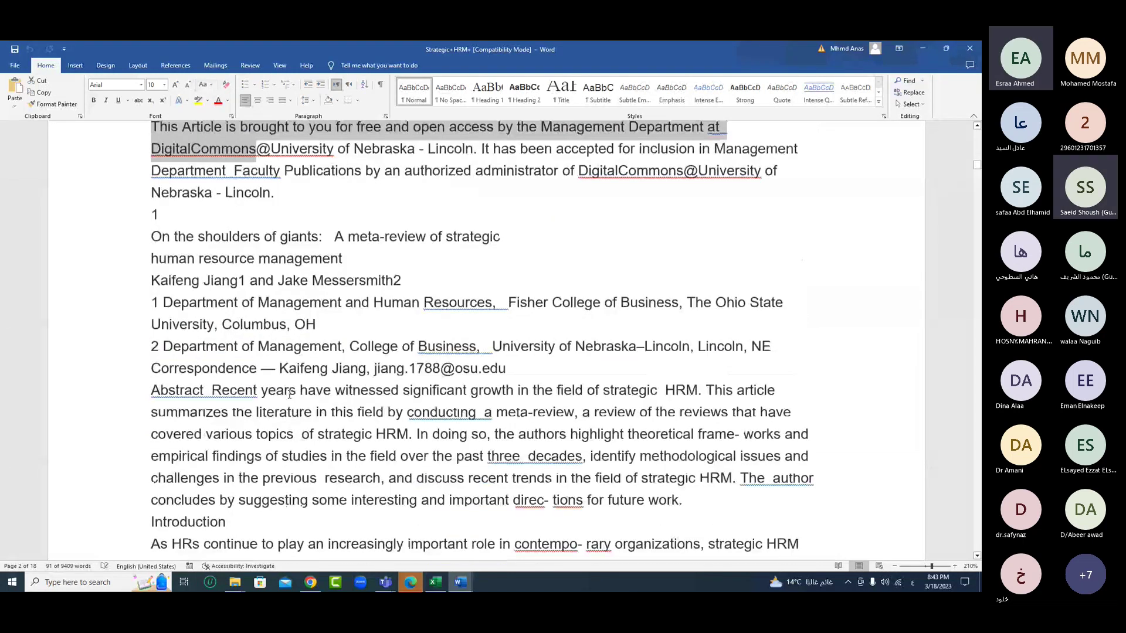
pyautogui.scroll(-3, 288, 395)
pyautogui.press('Return')
pyautogui.press('Return')
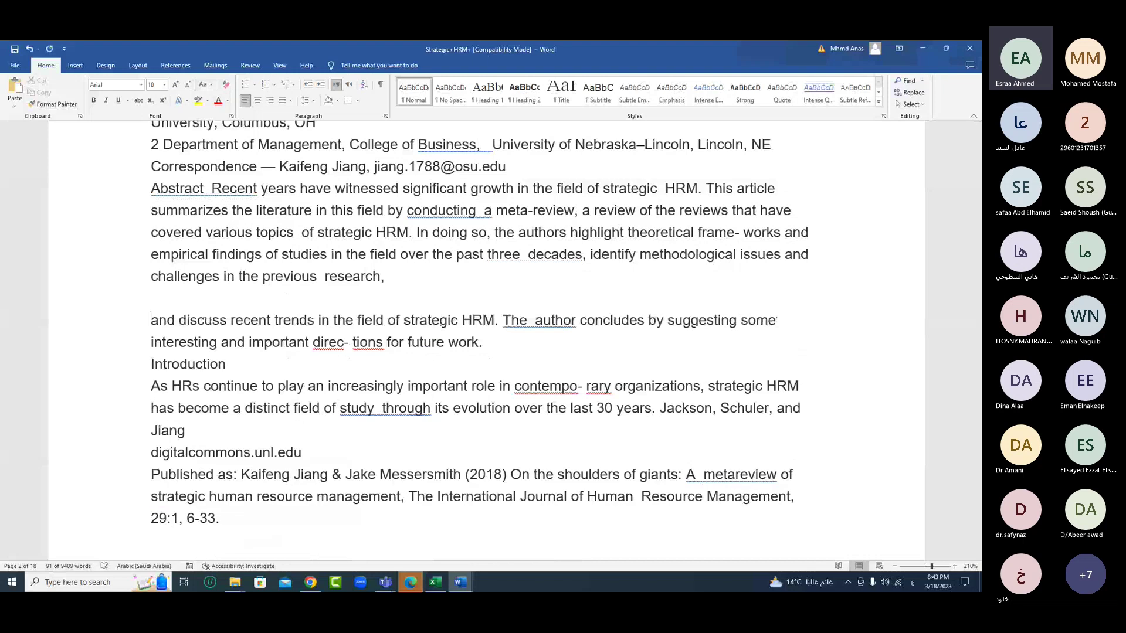
pyautogui.press('Return')
# - Insert two lines of sample Arabic letters before "and discuss recent trends", followed by the English test text "hkvhhchvhvhjh"
pyautogui.write('تر')
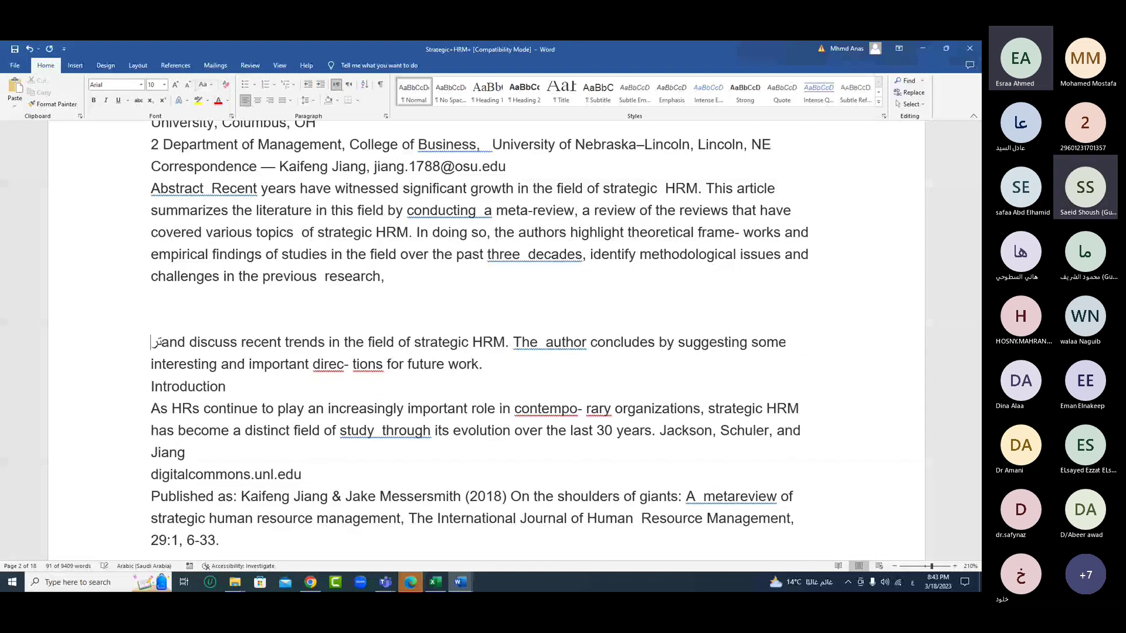
pyautogui.write('ارارارا')
pyautogui.press('Return')
pyautogui.write('لاةلالاة')
pyautogui.hotkey('alt', 'shift')
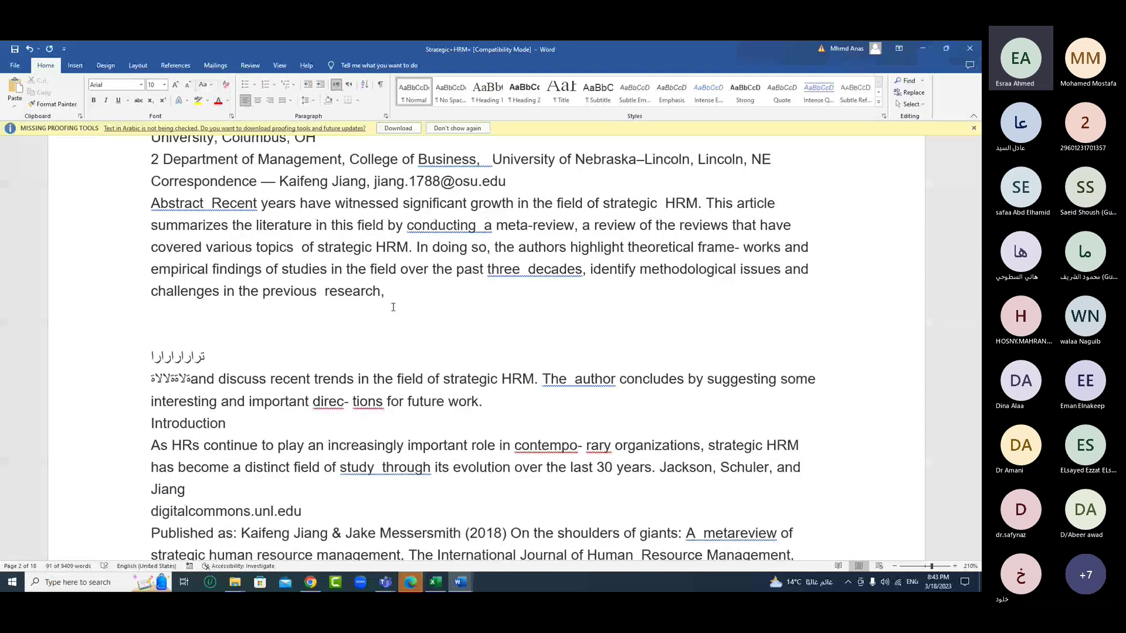
pyautogui.write('hkvhhchvhvhjh')
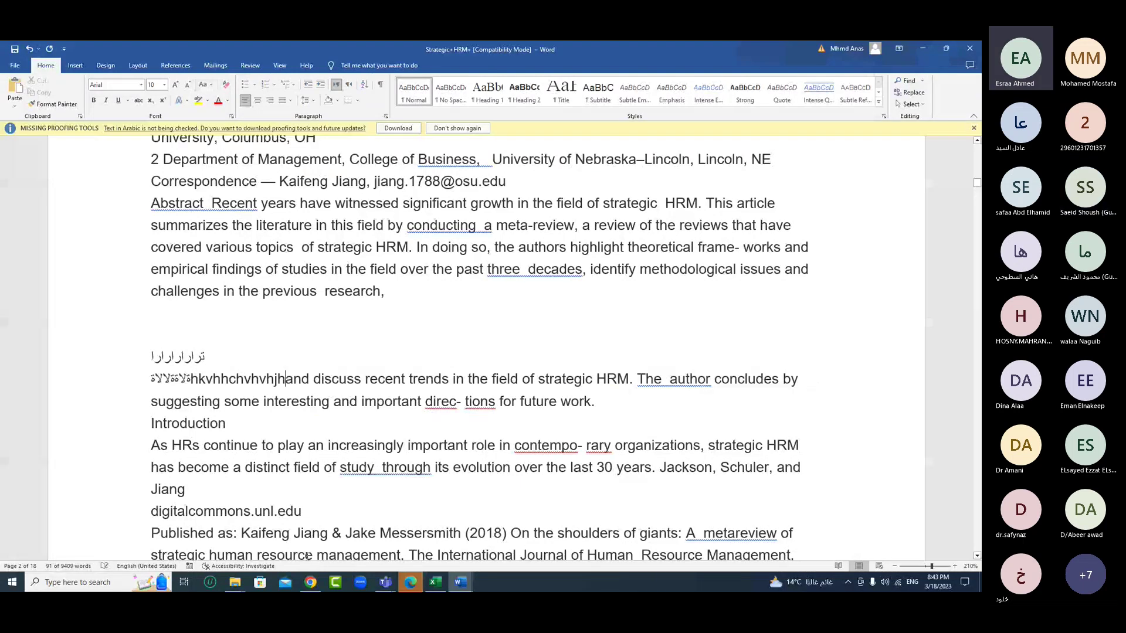
# - Switch to Chrome, return from the Strategic HRM details to the references list, and refresh the processing statuses
pyautogui.moveTo(310, 583)
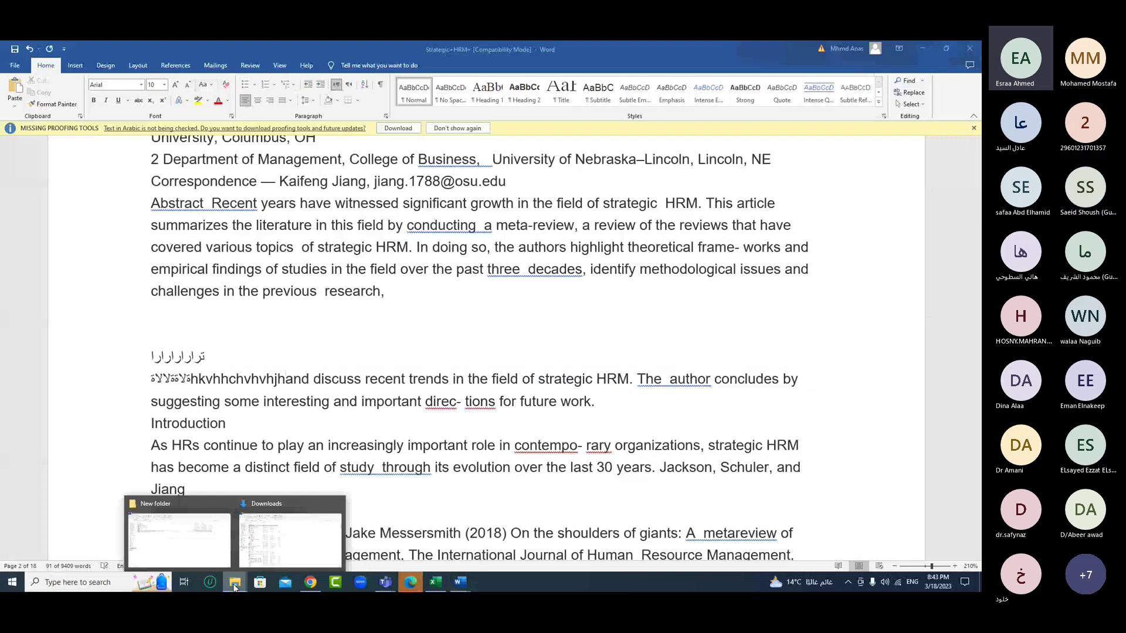
pyautogui.click(279, 533)
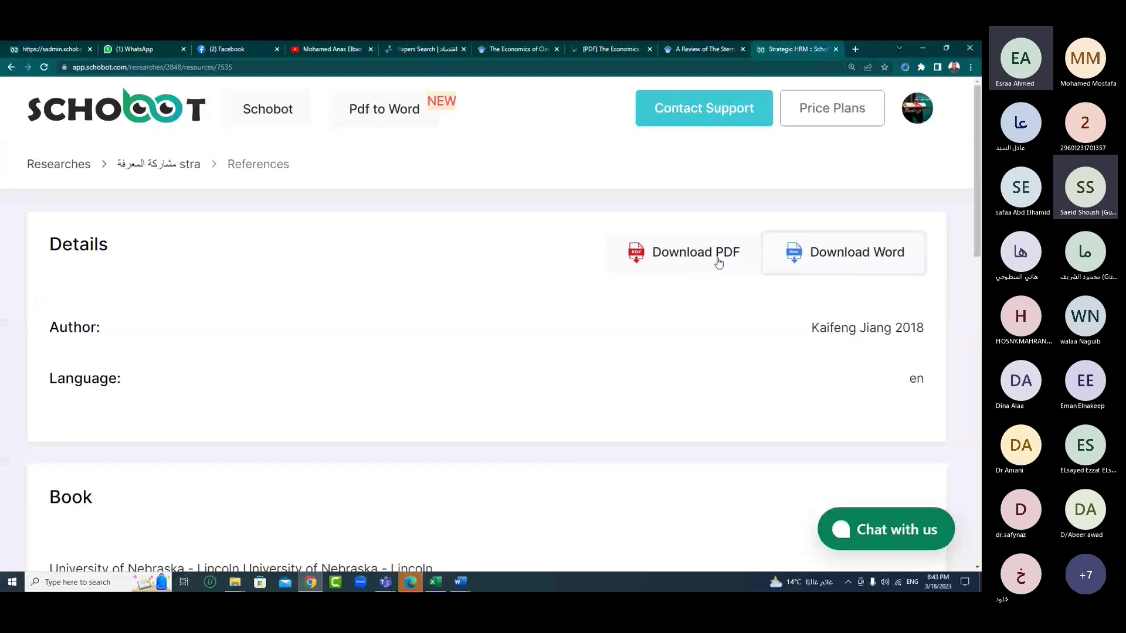
pyautogui.click(11, 67)
pyautogui.scroll(-1, 444, 356)
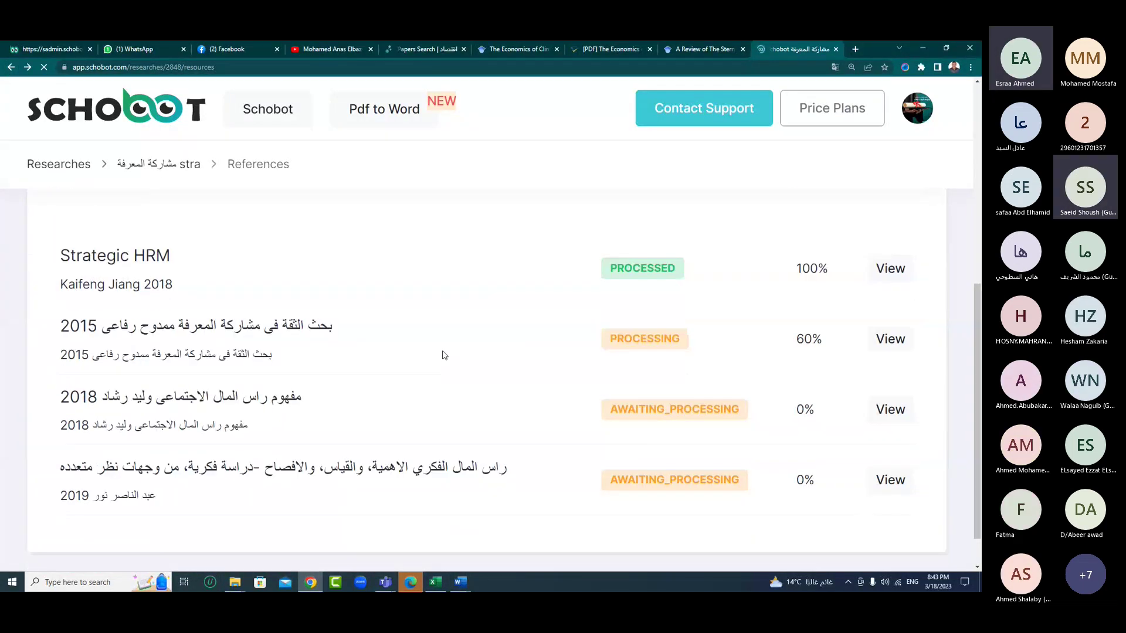
pyautogui.scroll(-1, 444, 355)
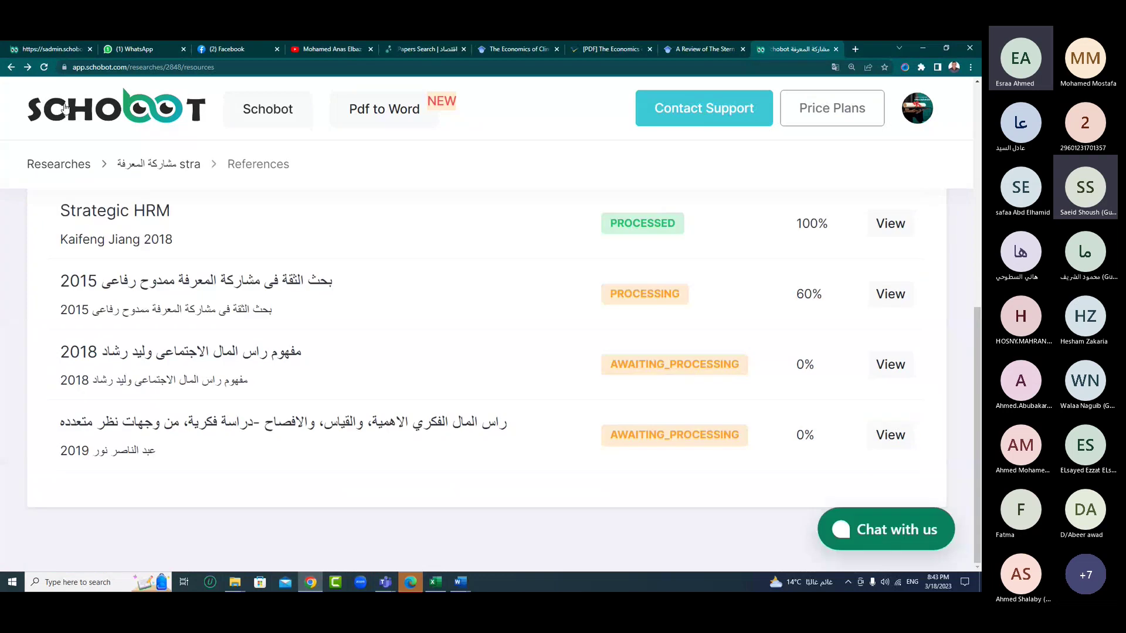
pyautogui.click(44, 68)
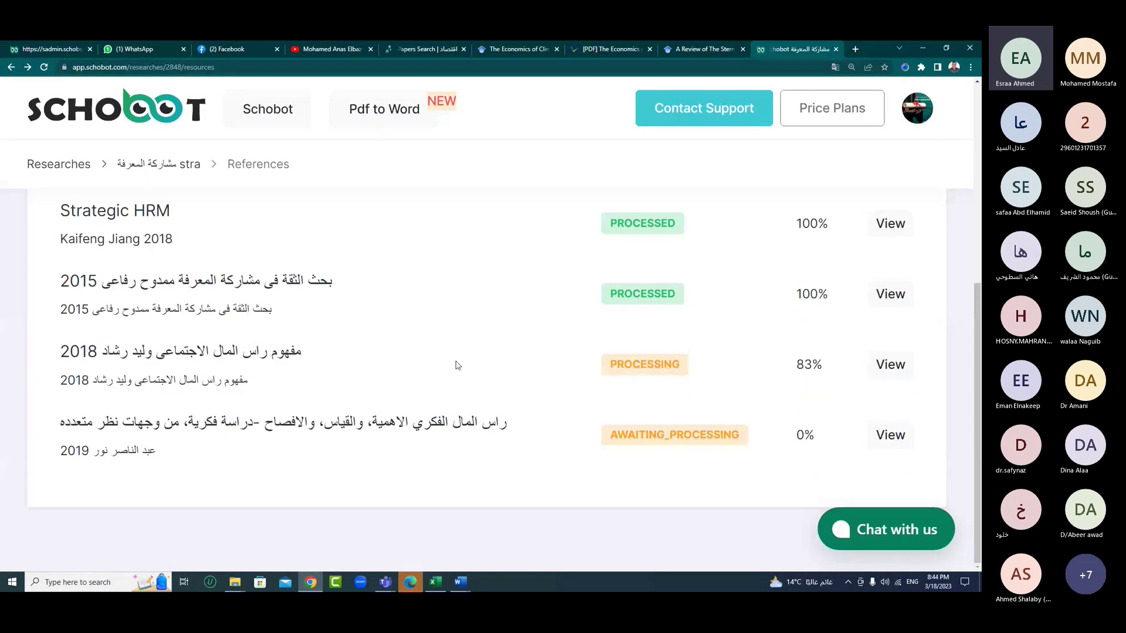
# - Look over the research's title and sections and the processing status of each of its references
pyautogui.scroll(2, 458, 366)
pyautogui.scroll(1, 458, 365)
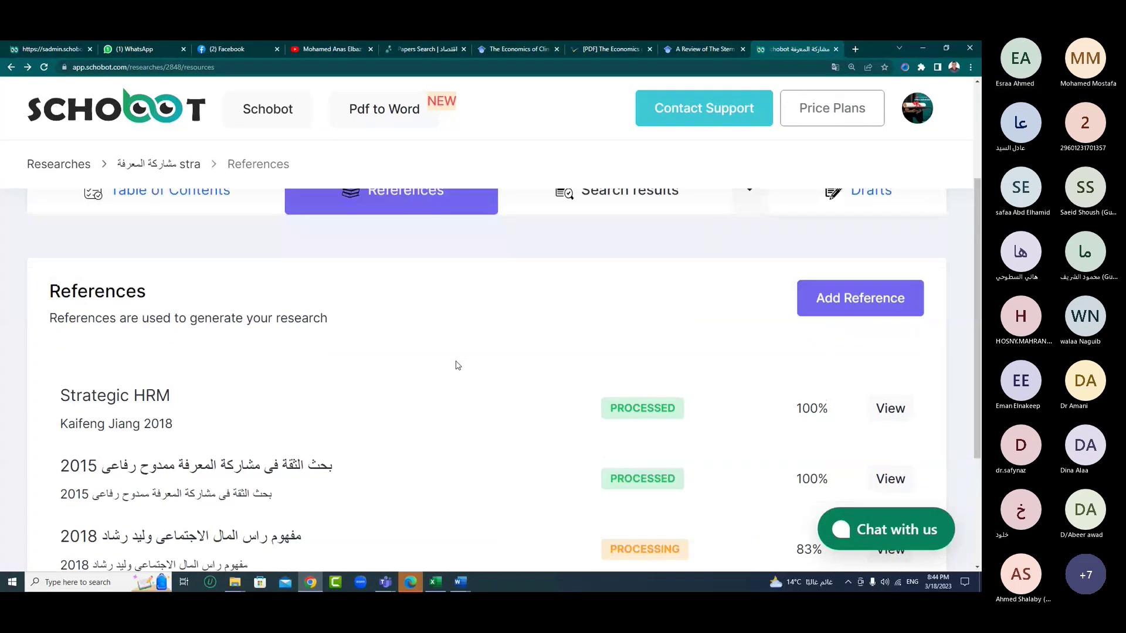
pyautogui.scroll(3, 457, 365)
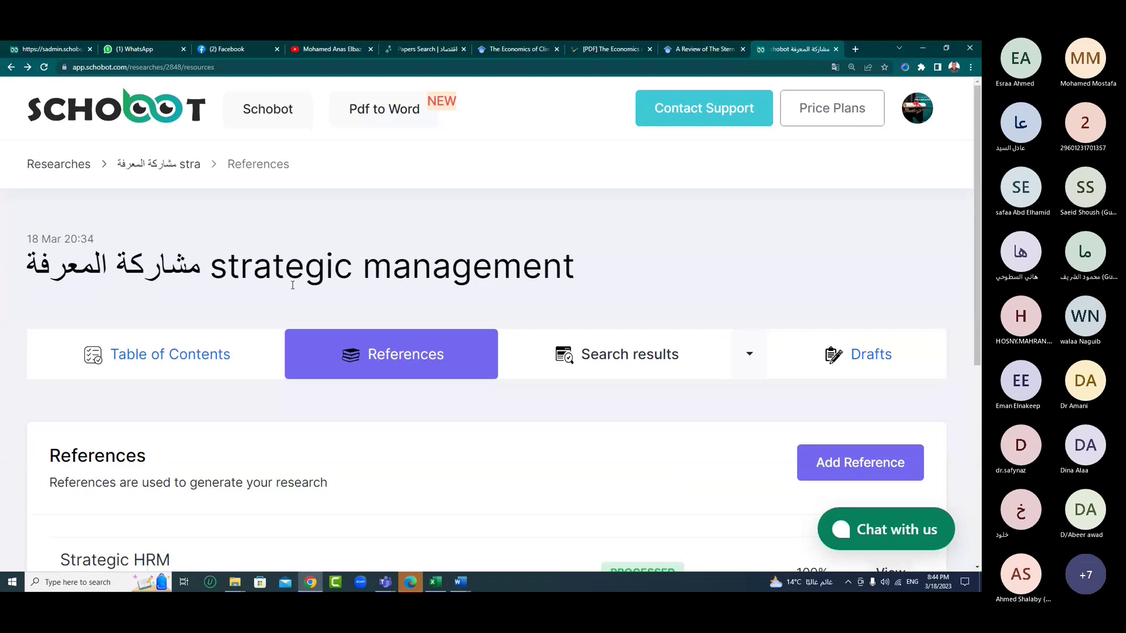
pyautogui.scroll(-1, 293, 285)
pyautogui.scroll(-3, 293, 285)
pyautogui.scroll(-2, 292, 285)
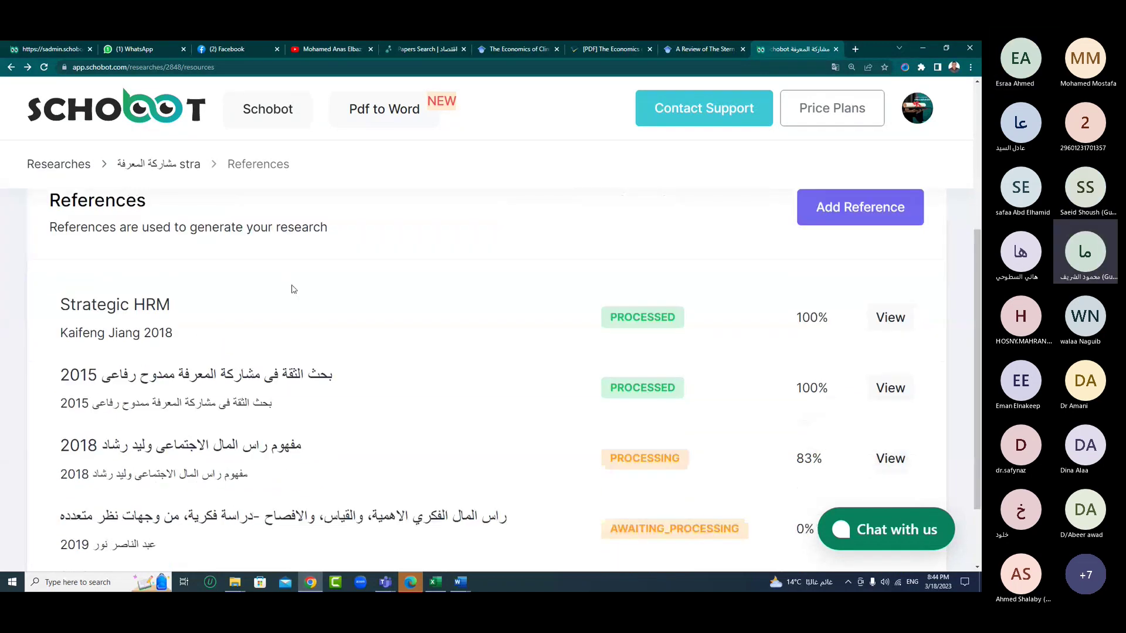
pyautogui.scroll(2, 293, 289)
pyautogui.scroll(1, 291, 287)
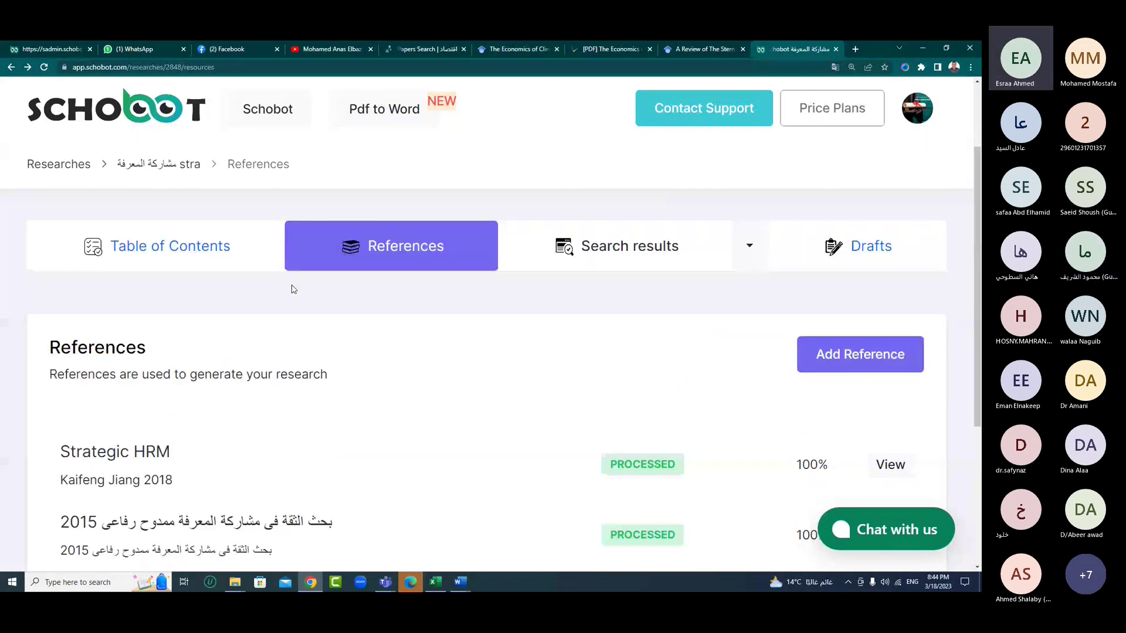
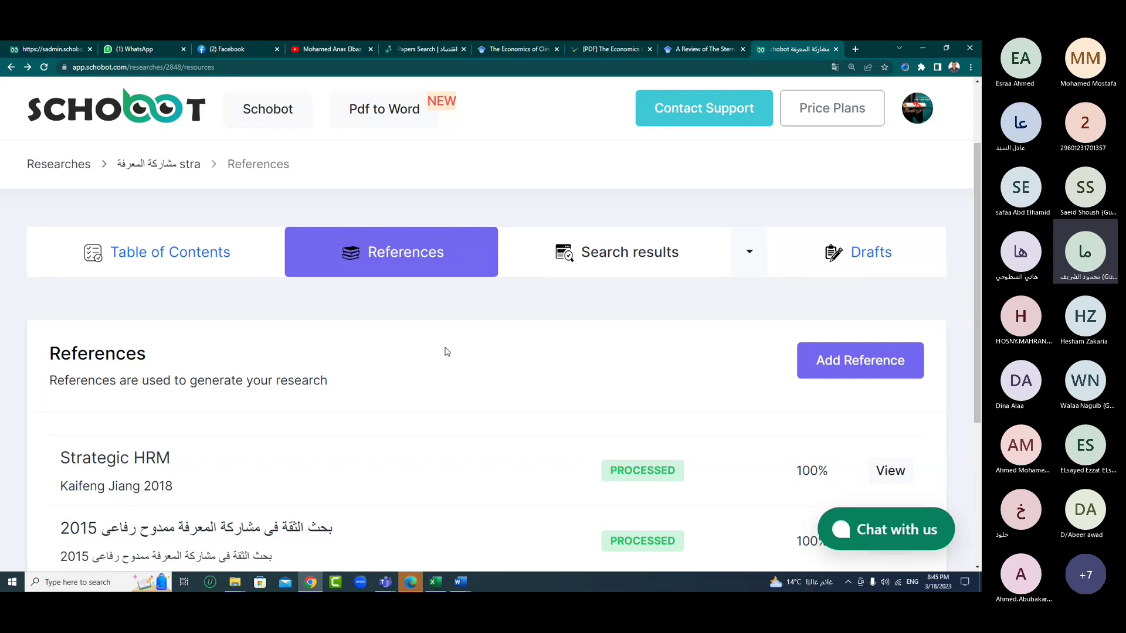
# - Refresh the references page twice and check the processing progress of all the listed references
pyautogui.scroll(-3, 448, 351)
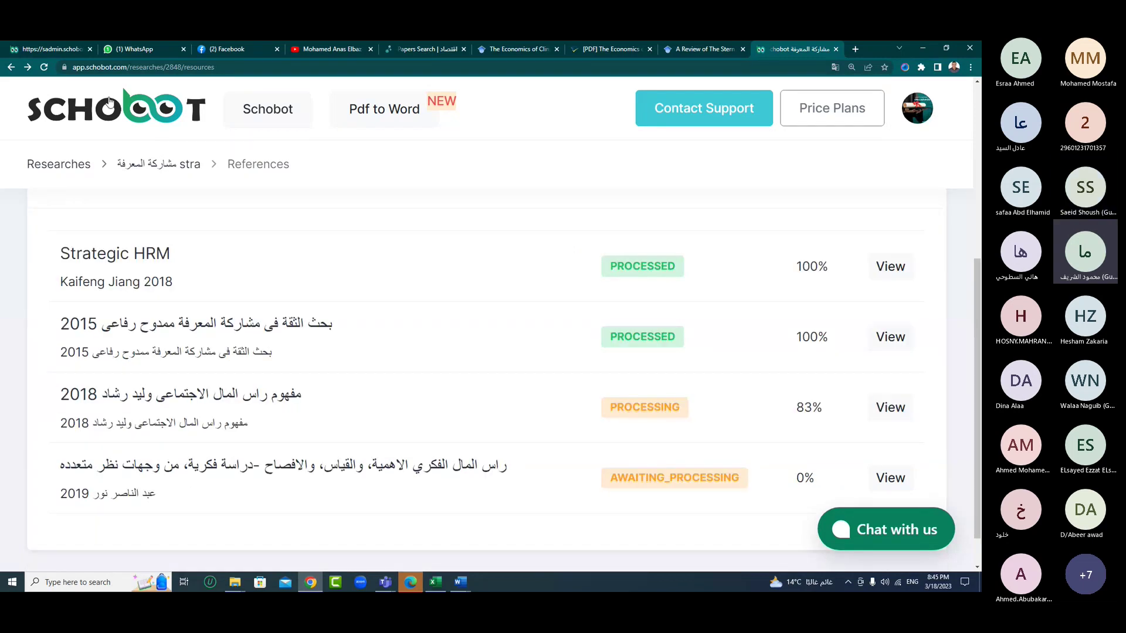
pyautogui.click(46, 66)
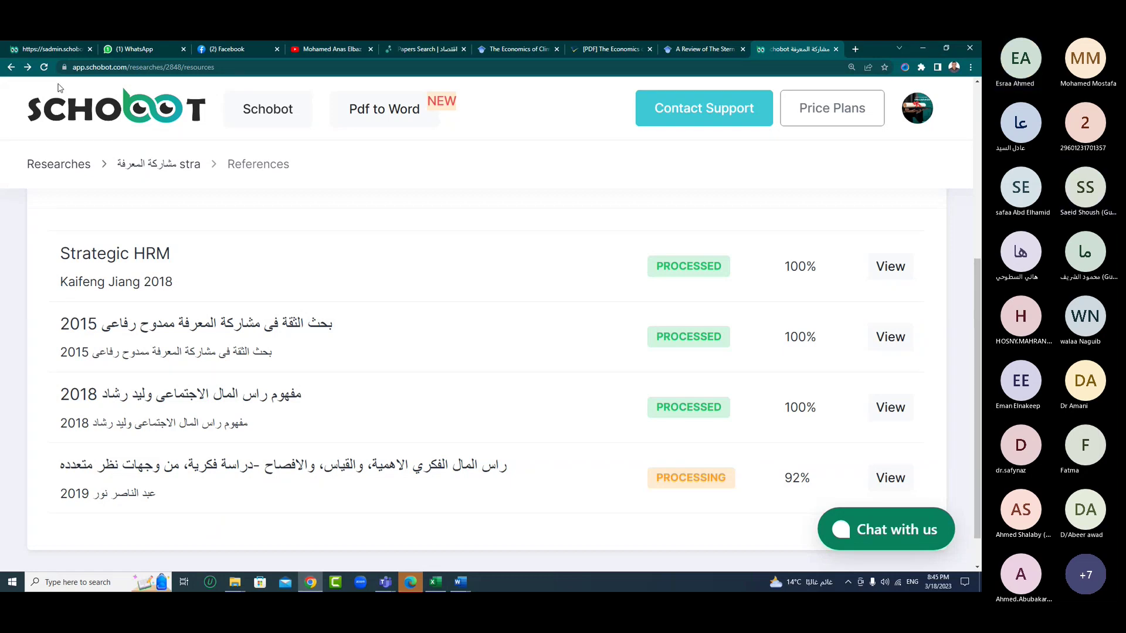
pyautogui.click(43, 68)
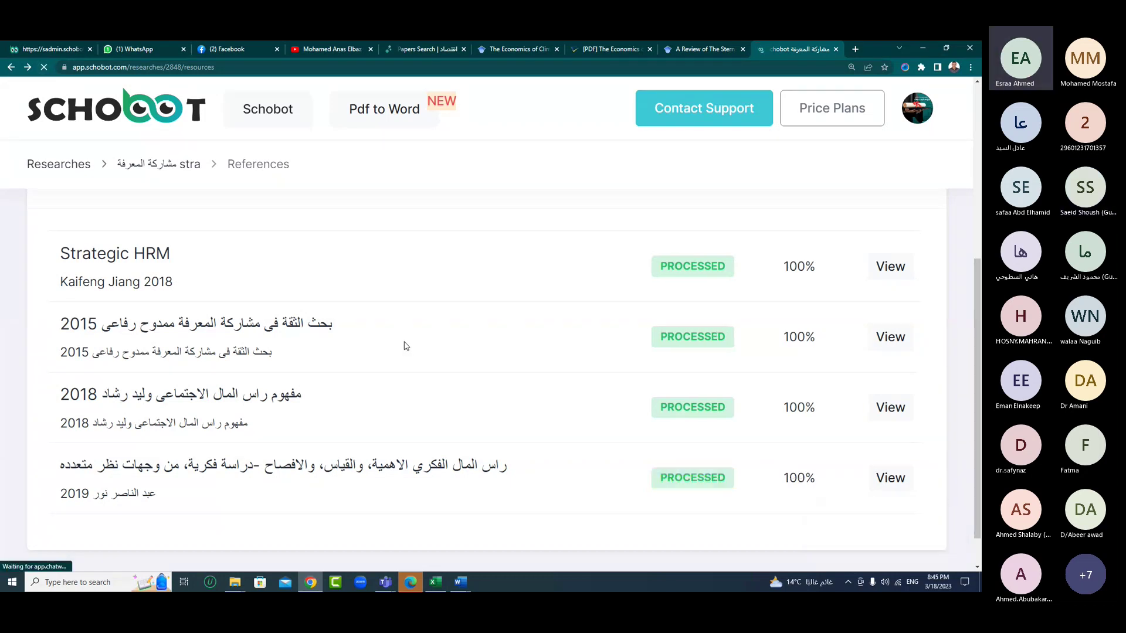
pyautogui.scroll(2, 406, 359)
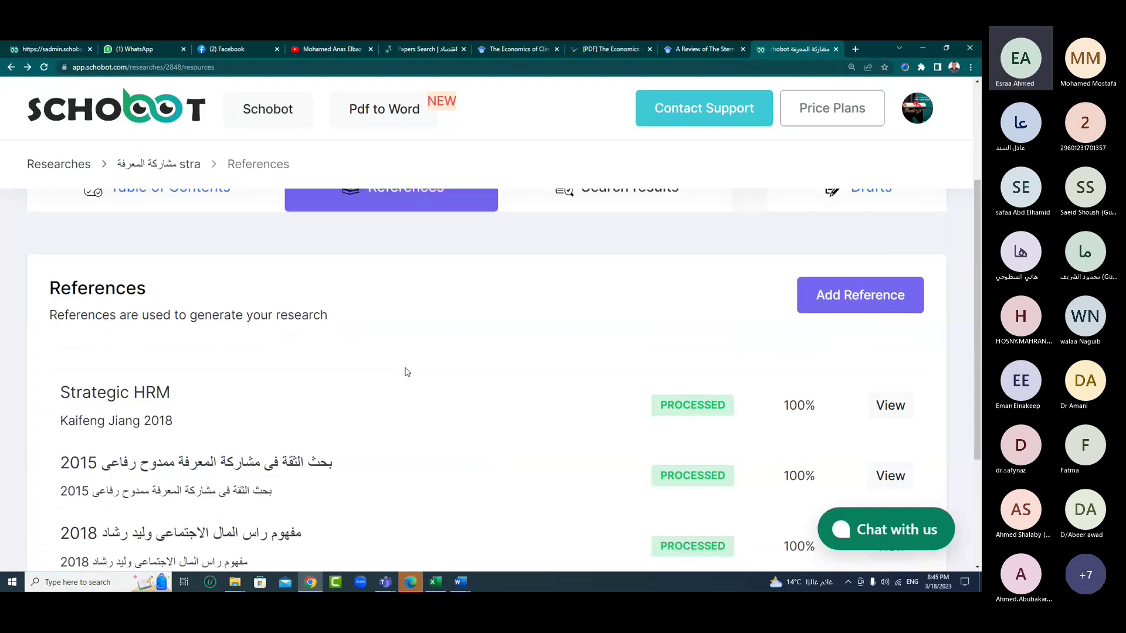
pyautogui.scroll(2, 406, 372)
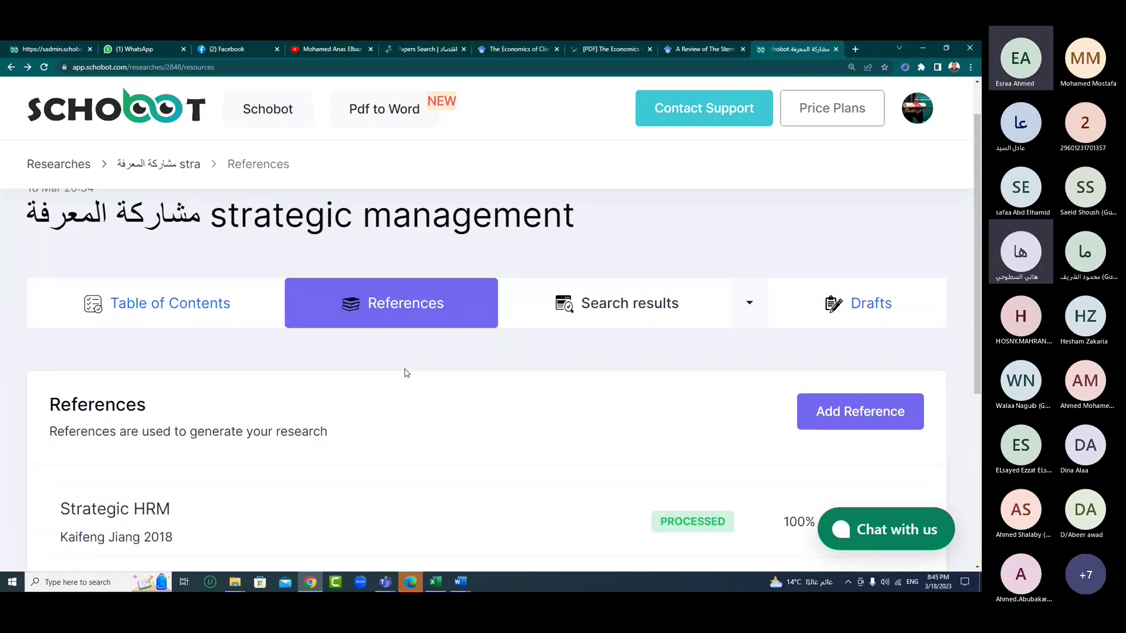
pyautogui.scroll(-5, 406, 373)
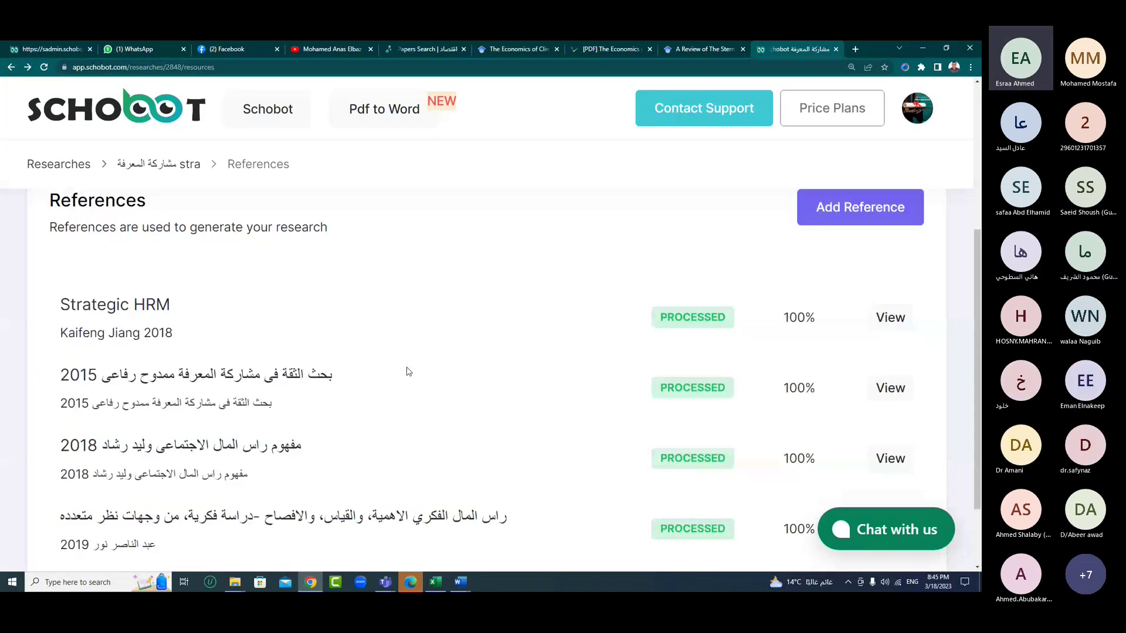
# - Open the research's table of contents and review its headings and subheadings
pyautogui.scroll(4, 408, 371)
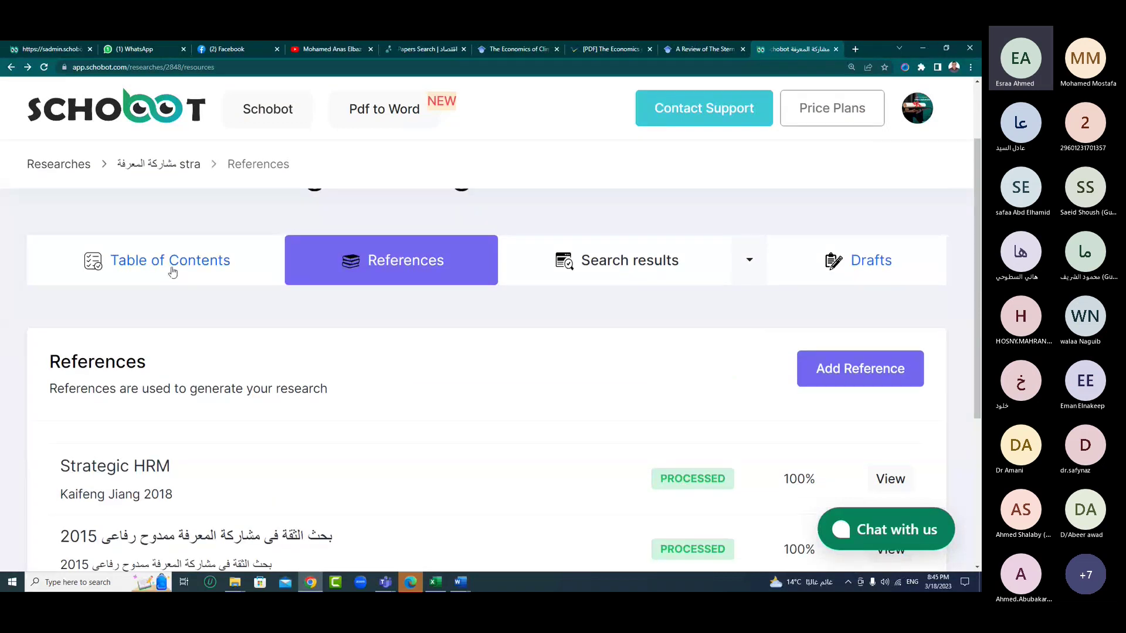
pyautogui.click(171, 271)
pyautogui.scroll(-8, 322, 461)
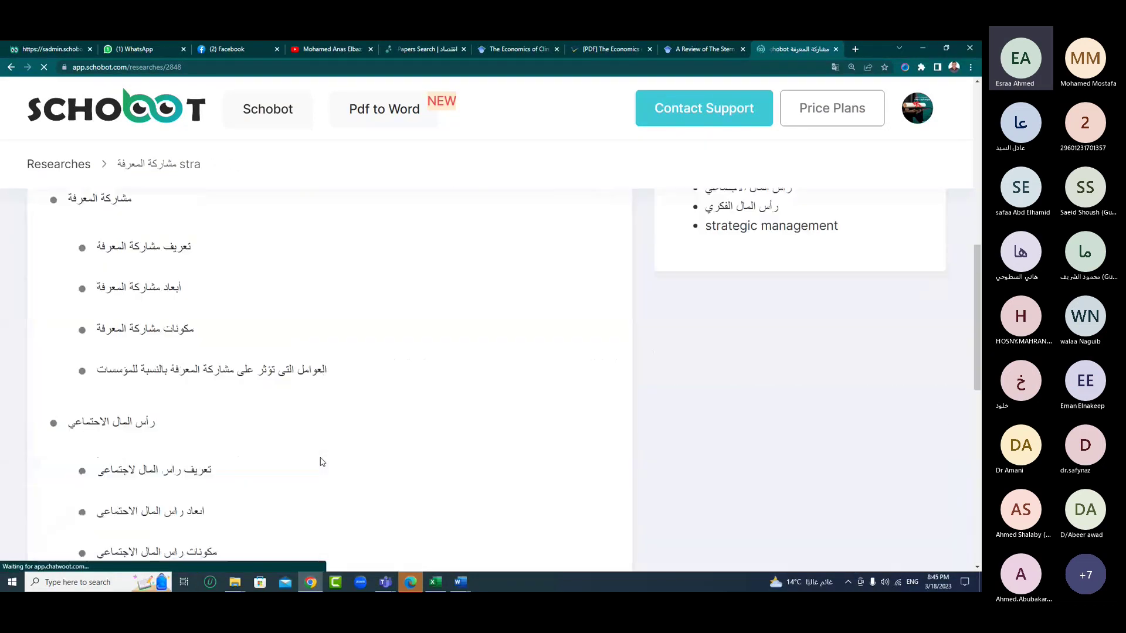
pyautogui.scroll(-5, 322, 461)
pyautogui.scroll(10, 321, 461)
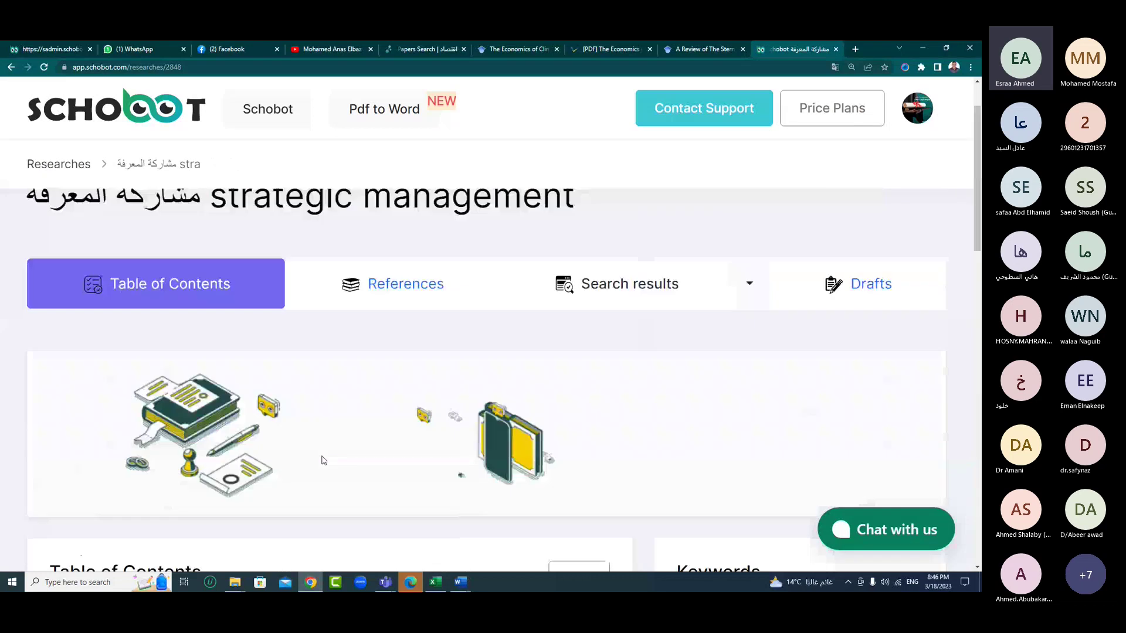
# - Return to the research's references and review the status of the English and Arabic entries
pyautogui.click(390, 355)
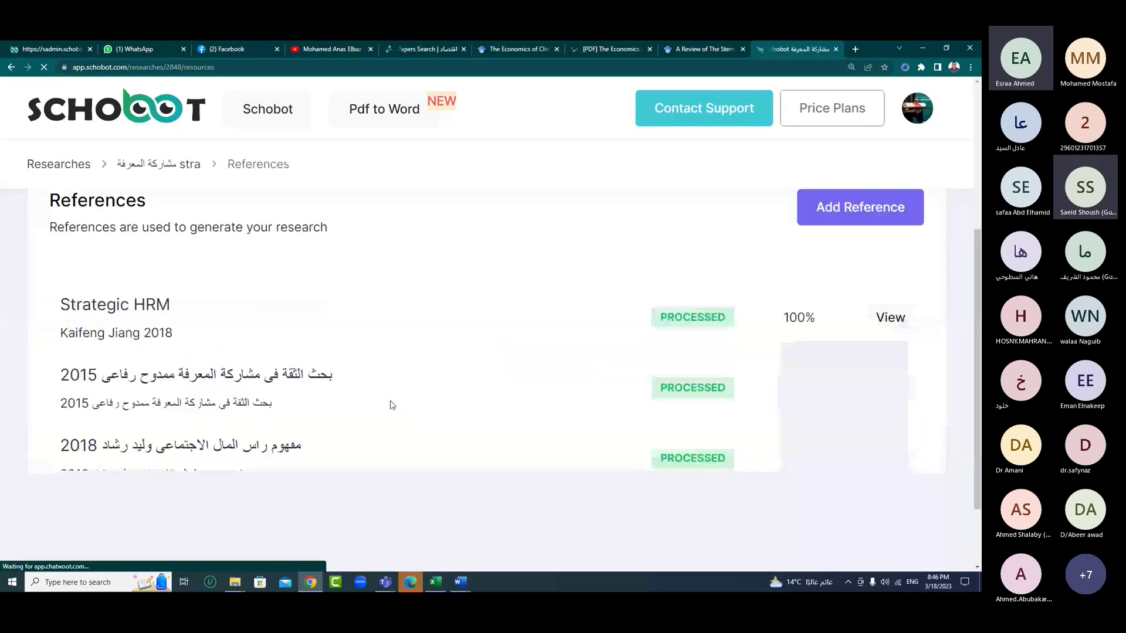
pyautogui.scroll(-2, 391, 405)
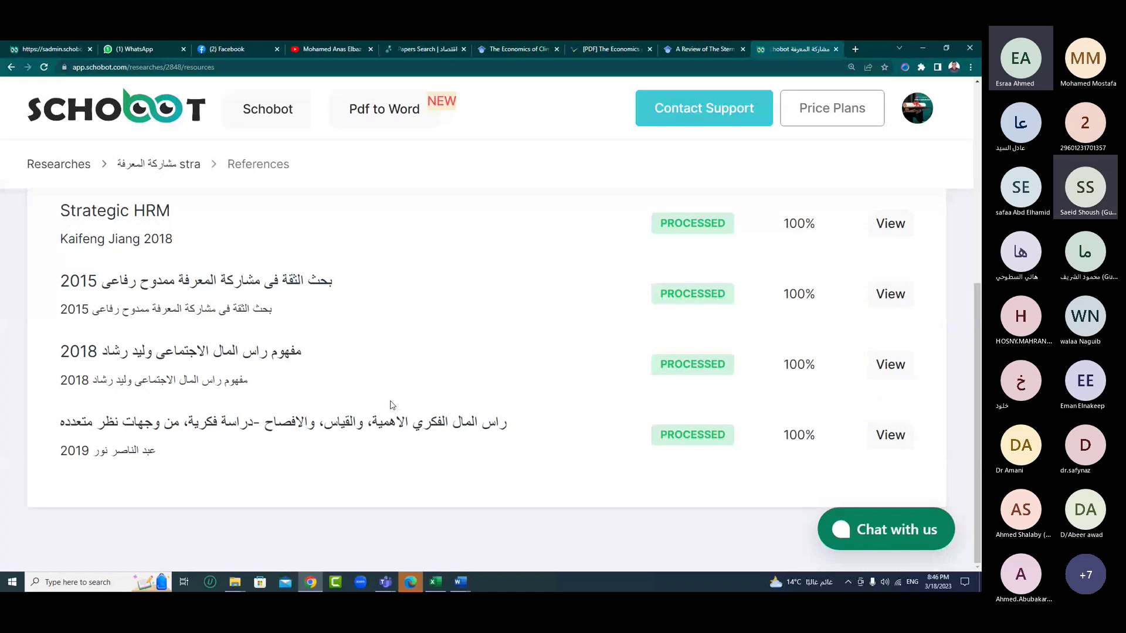
pyautogui.scroll(5, 392, 404)
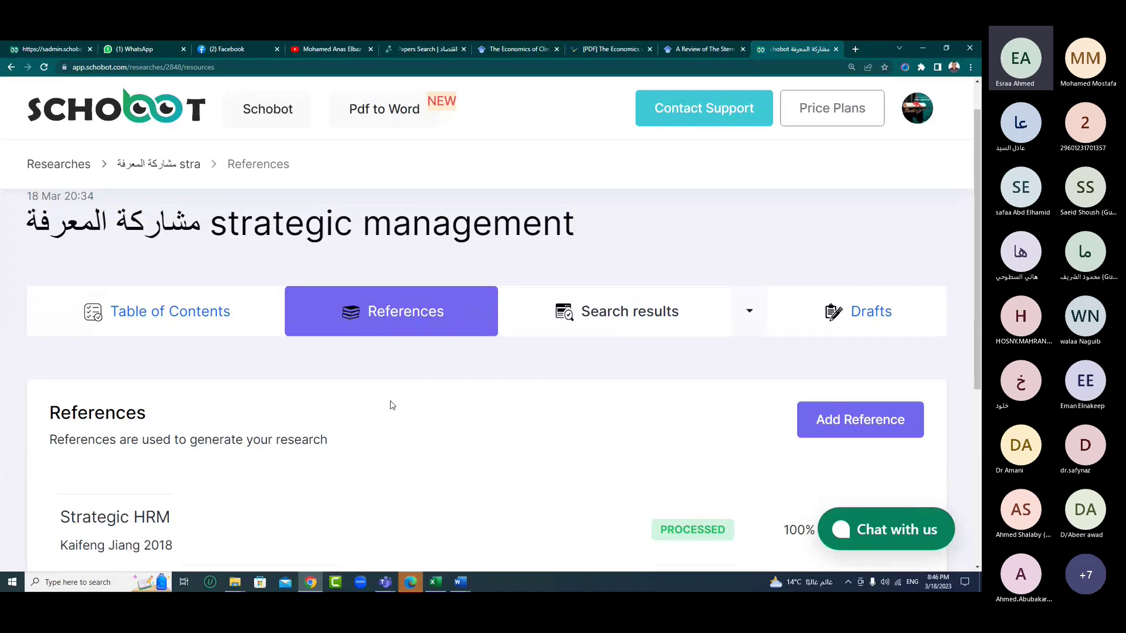
pyautogui.scroll(-2, 392, 405)
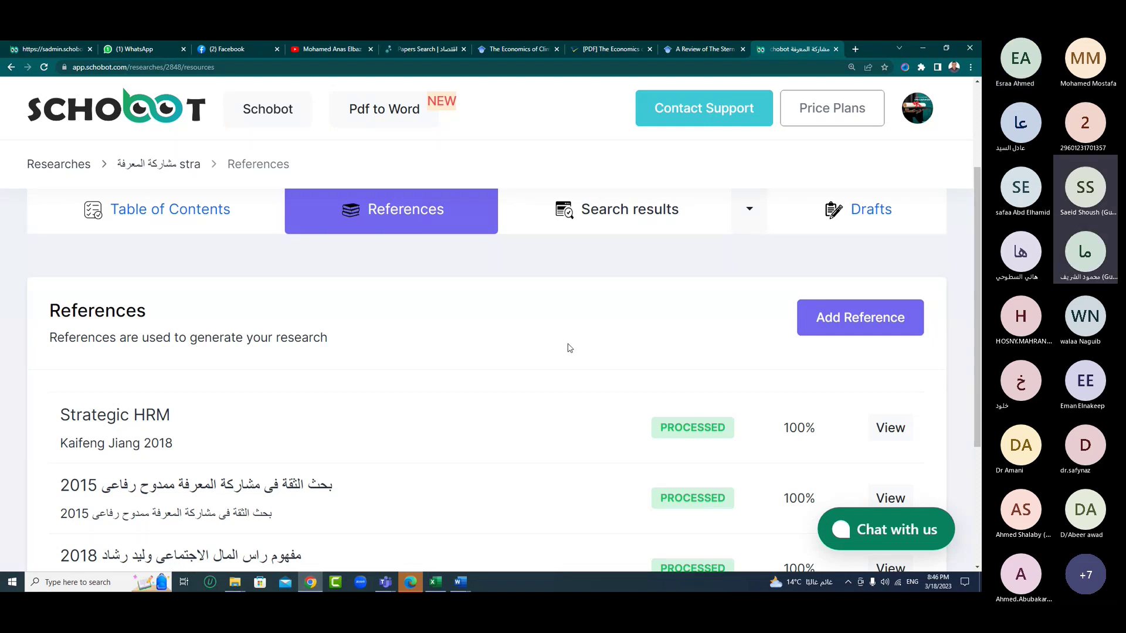
# - Show the list of alternative search algorithms available for the research's search results
pyautogui.scroll(1, 645, 330)
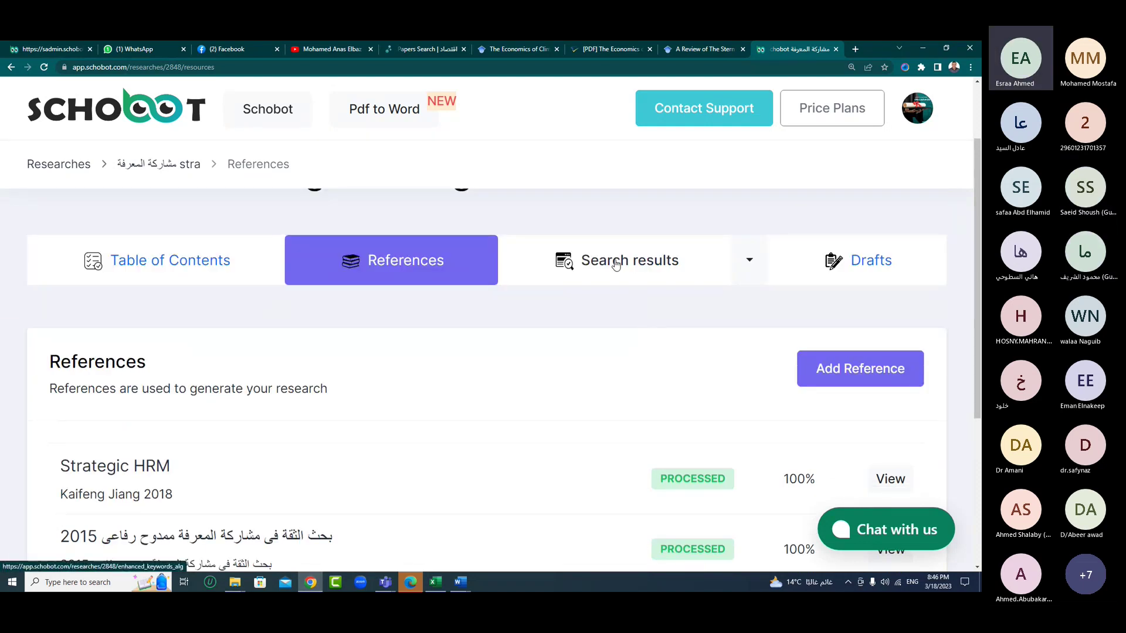
pyautogui.scroll(-1, 602, 316)
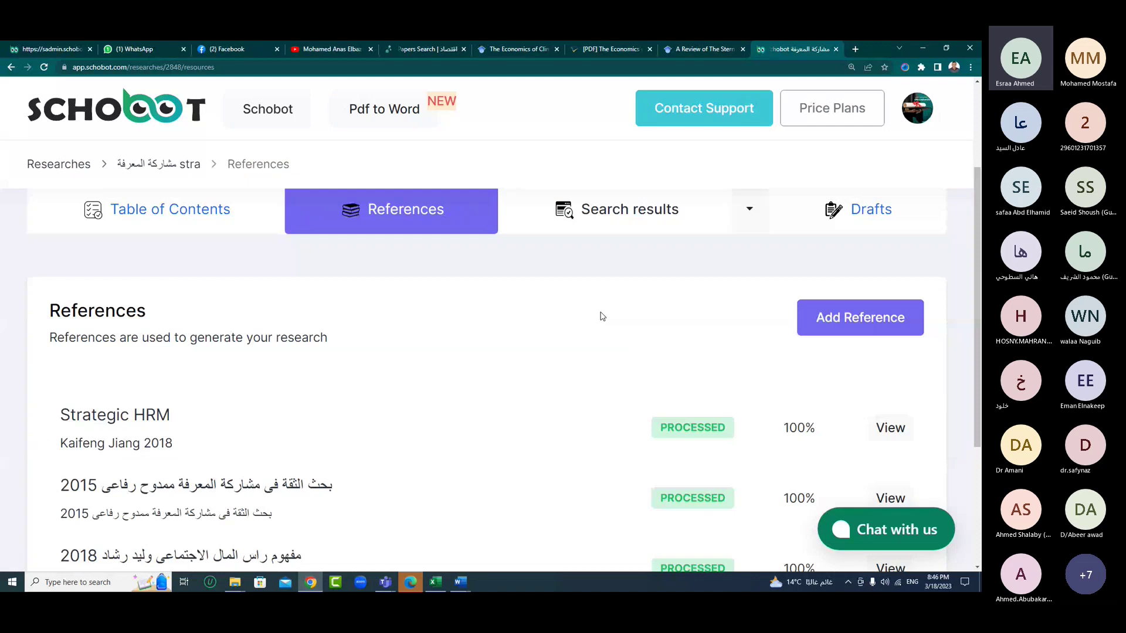
pyautogui.click(749, 212)
pyautogui.scroll(2, 671, 360)
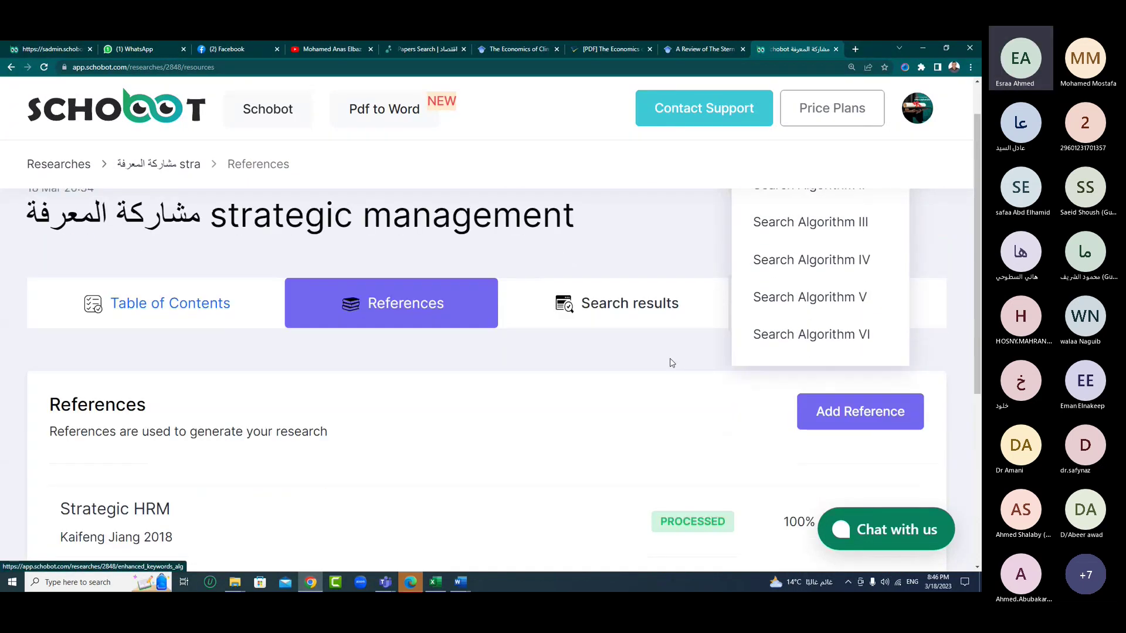
# - Open the research's default search results and highlight the first main heading, مشاركة المعرفة
pyautogui.click(614, 312)
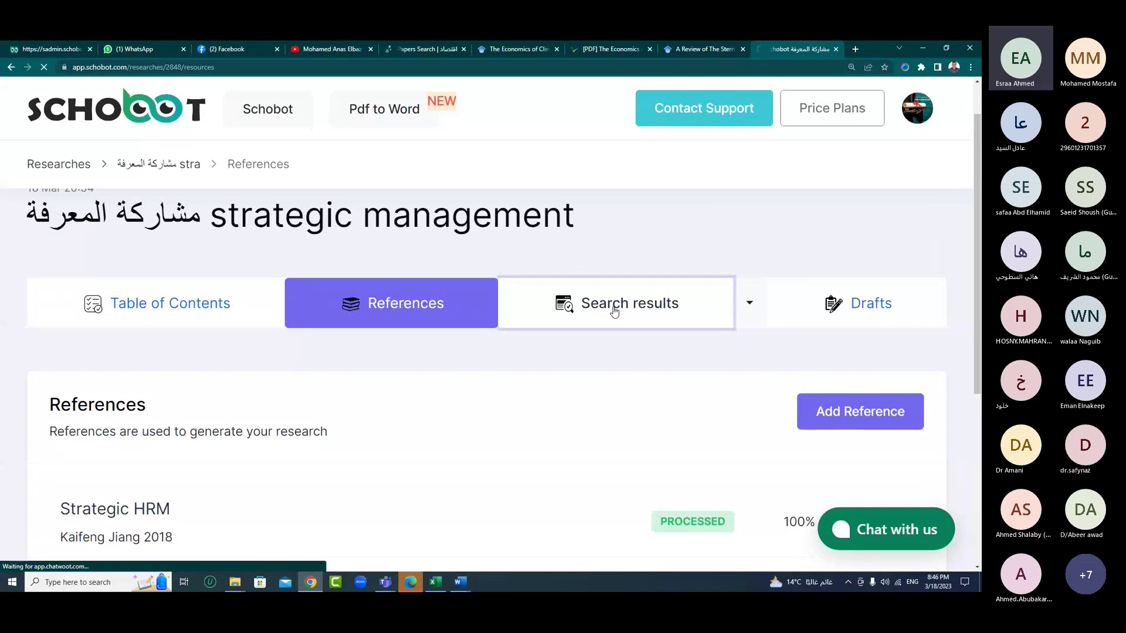
pyautogui.scroll(-1, 613, 311)
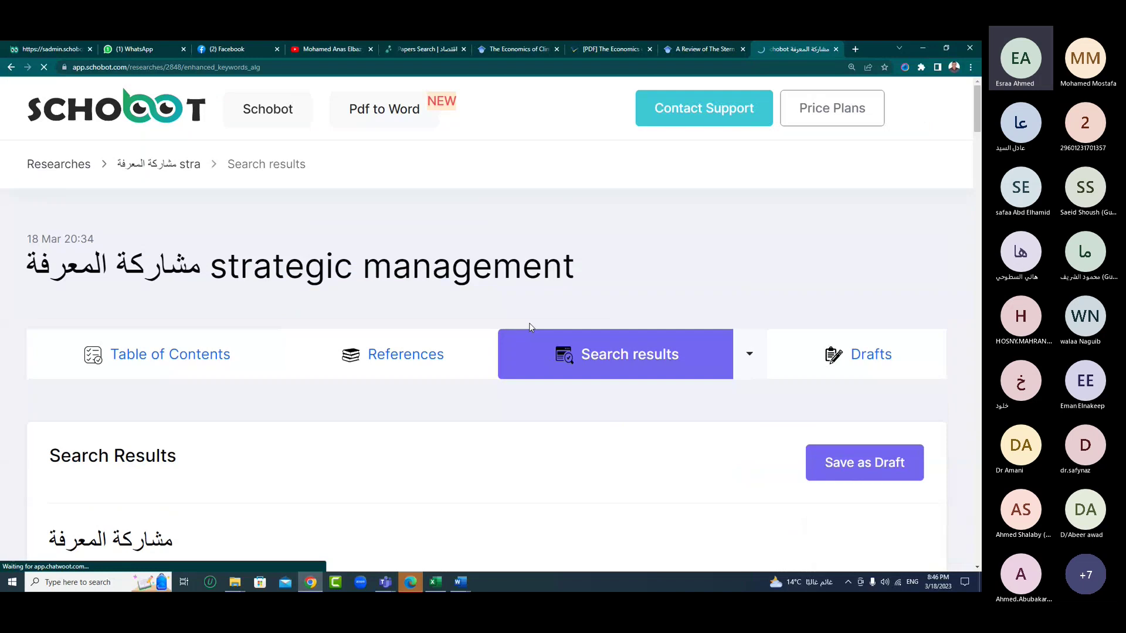
pyautogui.scroll(-3, 68, 365)
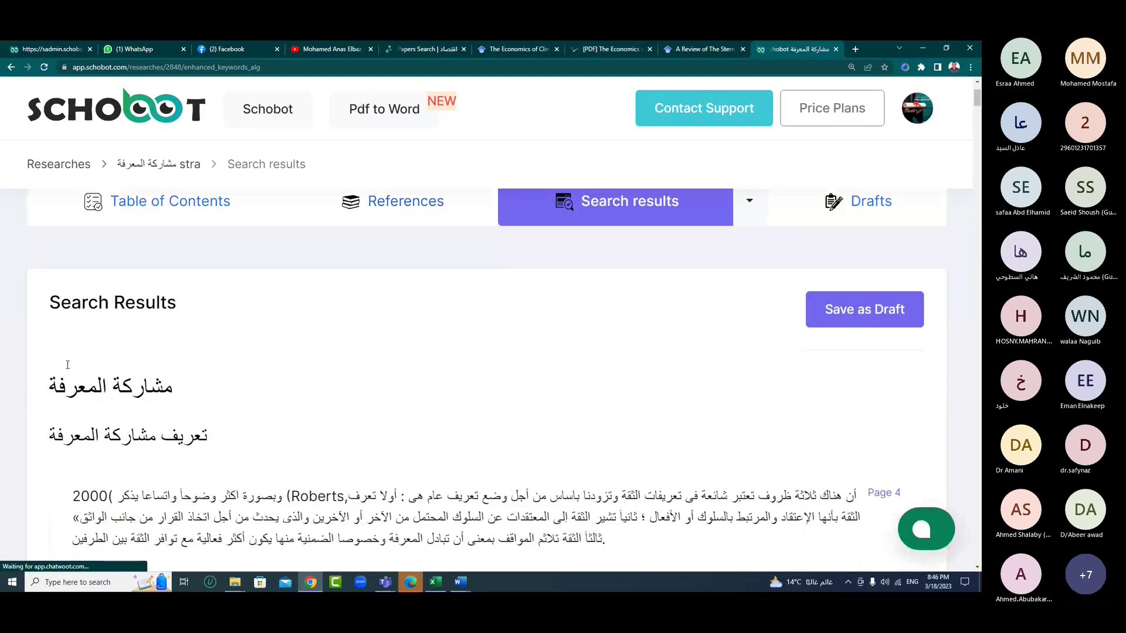
pyautogui.moveTo(49, 335); pyautogui.dragTo(174, 339)
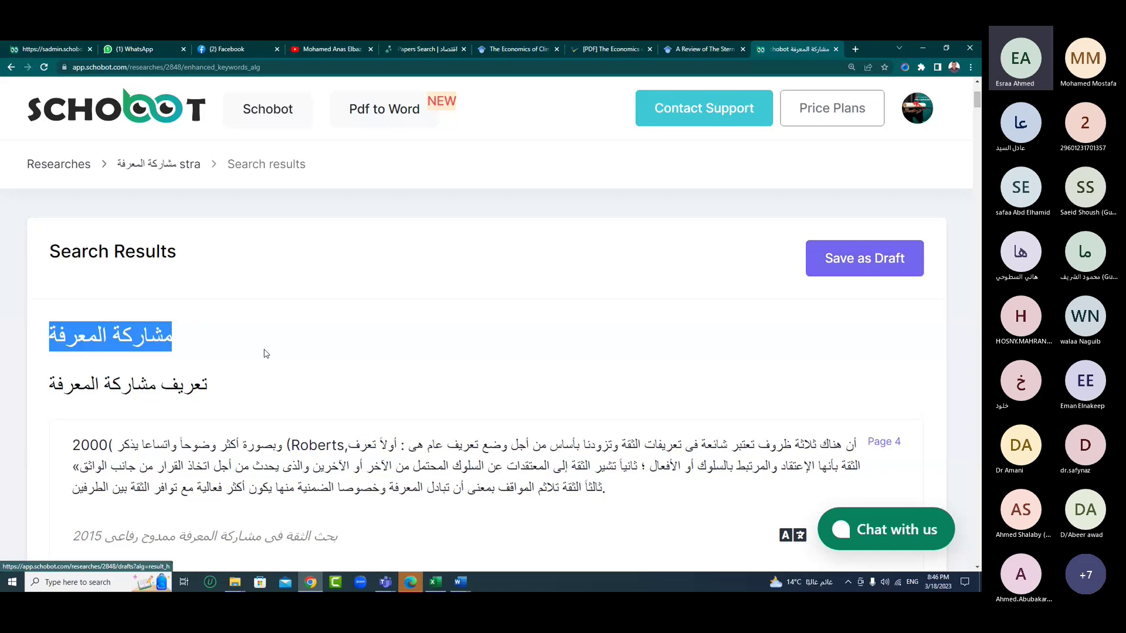
# - Highlight the subheading تعريف مشاركة المعرفة beneath the first main heading in the search results
pyautogui.scroll(-1, 89, 311)
pyautogui.scroll(-2, 89, 311)
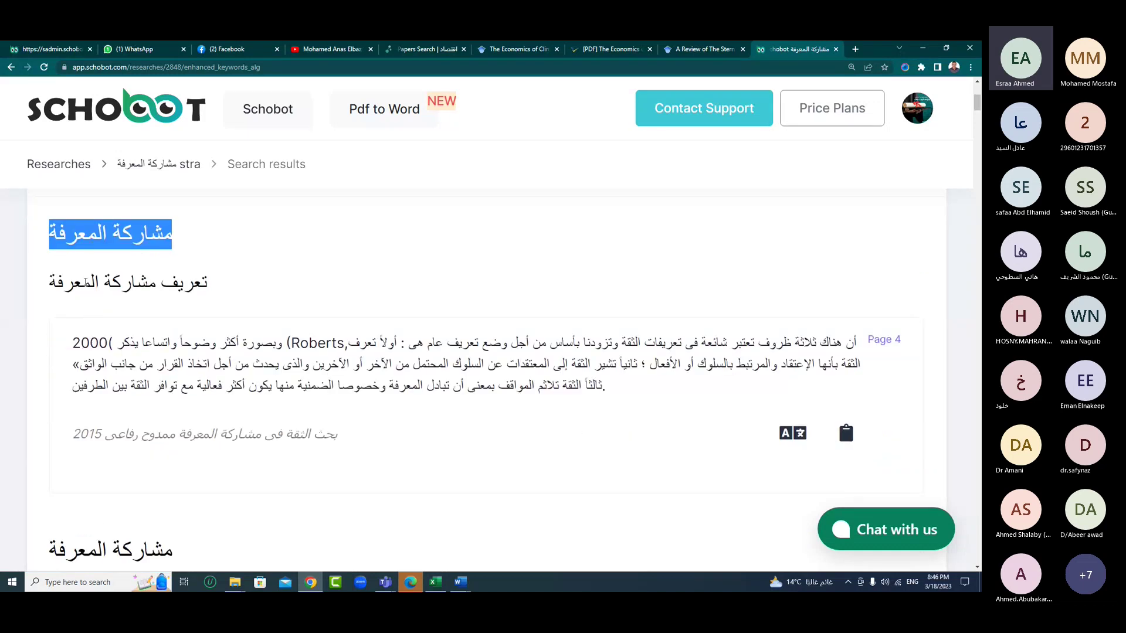
pyautogui.click(86, 282)
pyautogui.moveTo(86, 282); pyautogui.dragTo(193, 283)
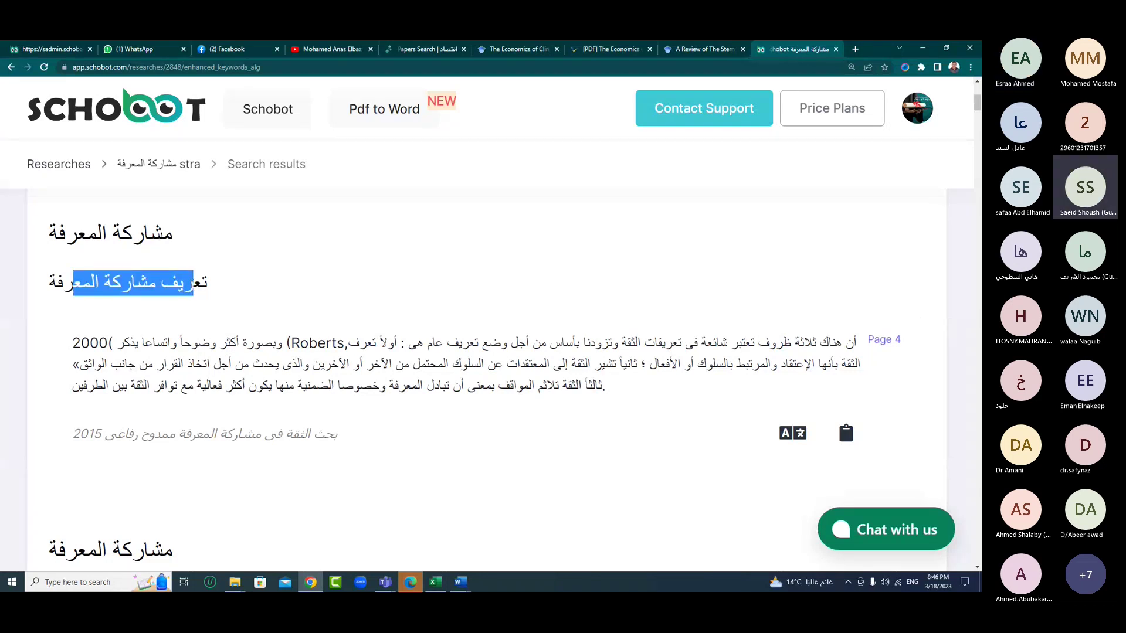
pyautogui.scroll(-1, 181, 315)
pyautogui.click(181, 315)
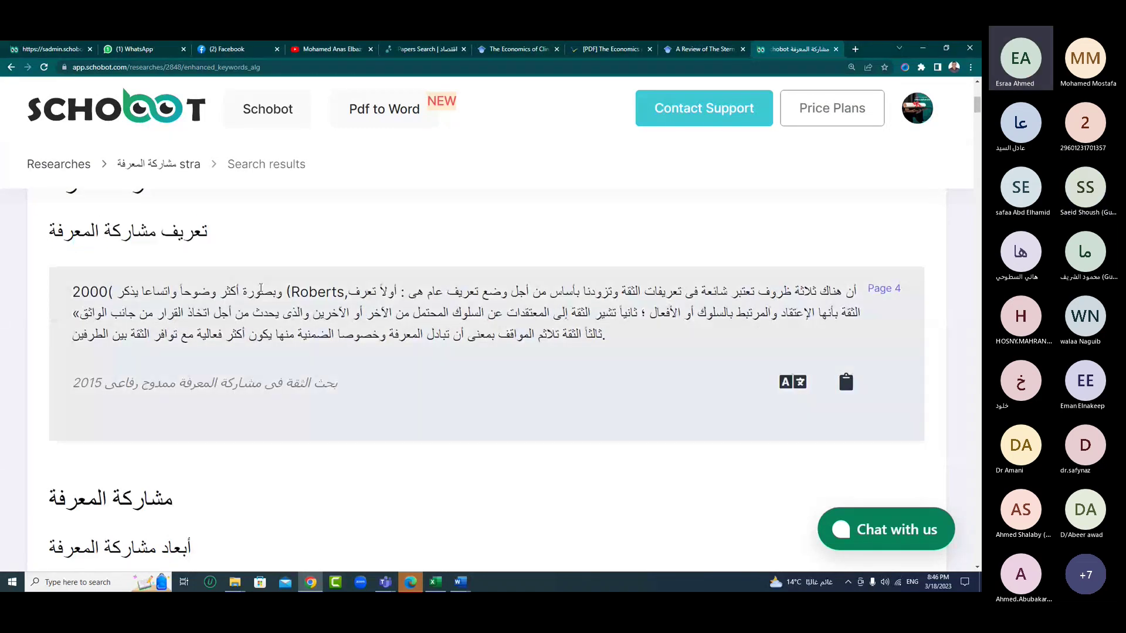
# - Highlight the page 4 excerpt under the definition subheading, followed by the source title cited below it
pyautogui.moveTo(262, 291); pyautogui.dragTo(281, 336)
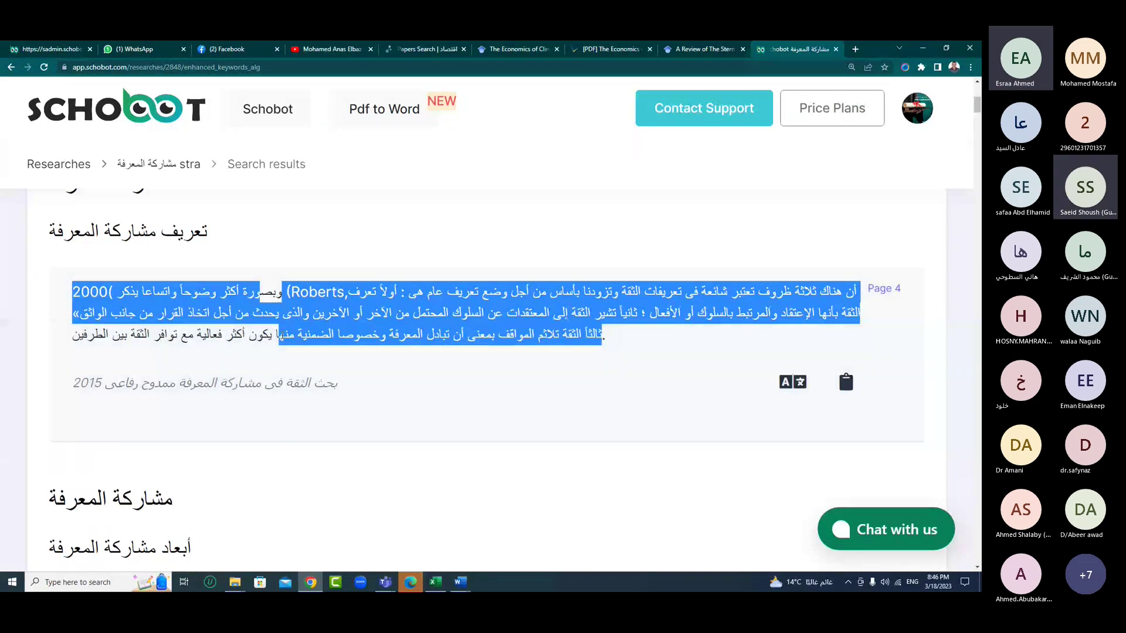
pyautogui.click(278, 386)
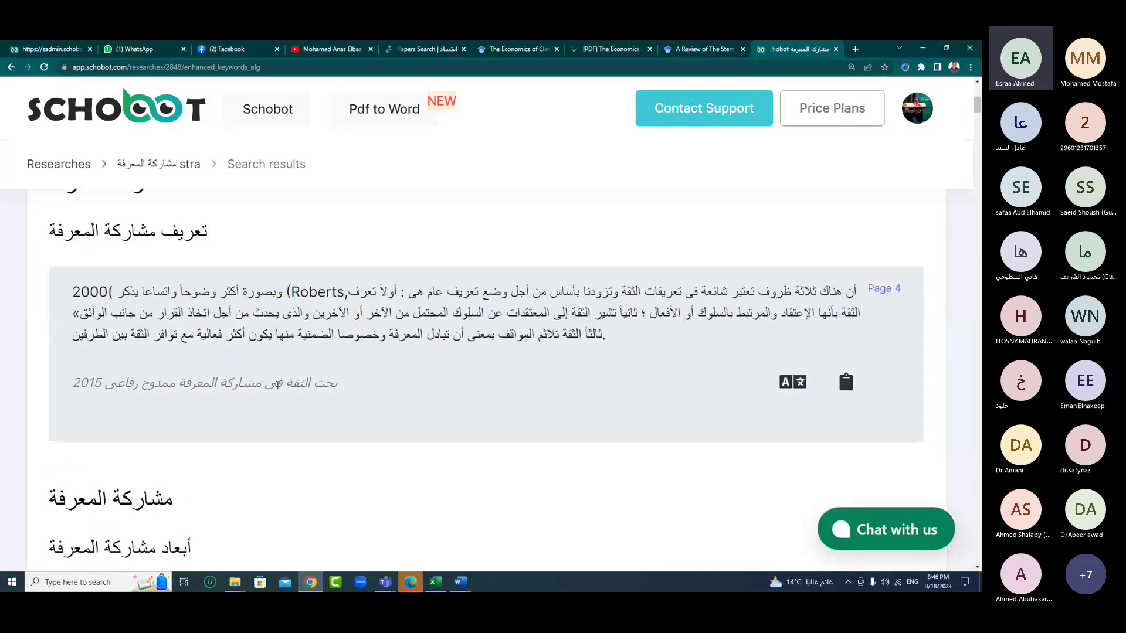
pyautogui.moveTo(278, 386); pyautogui.dragTo(153, 385)
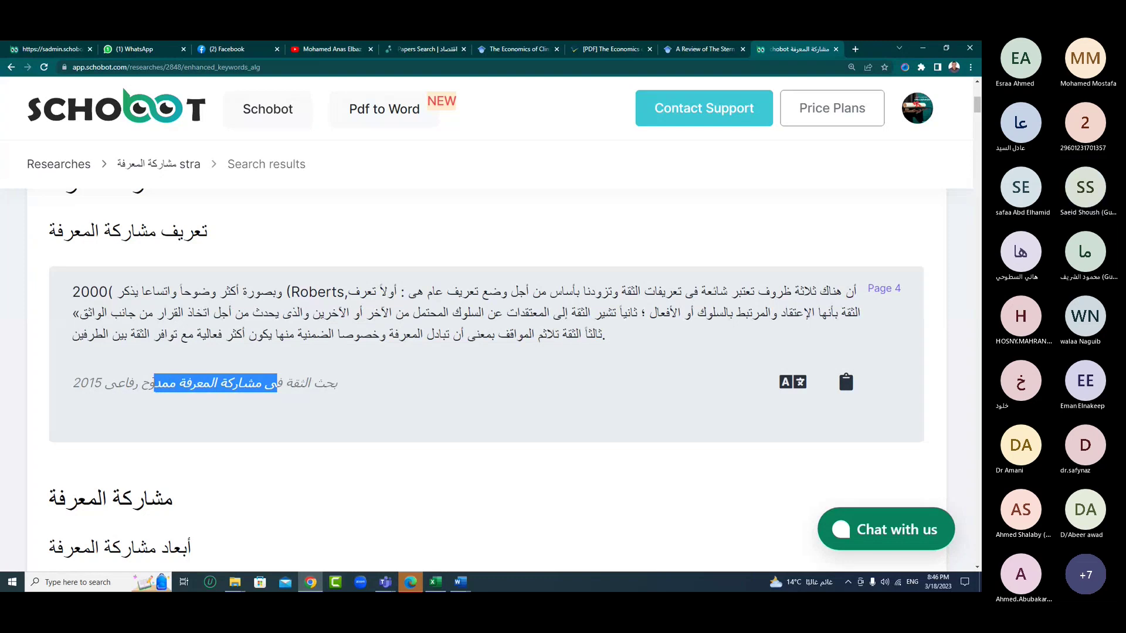
pyautogui.moveTo(153, 386); pyautogui.dragTo(117, 385)
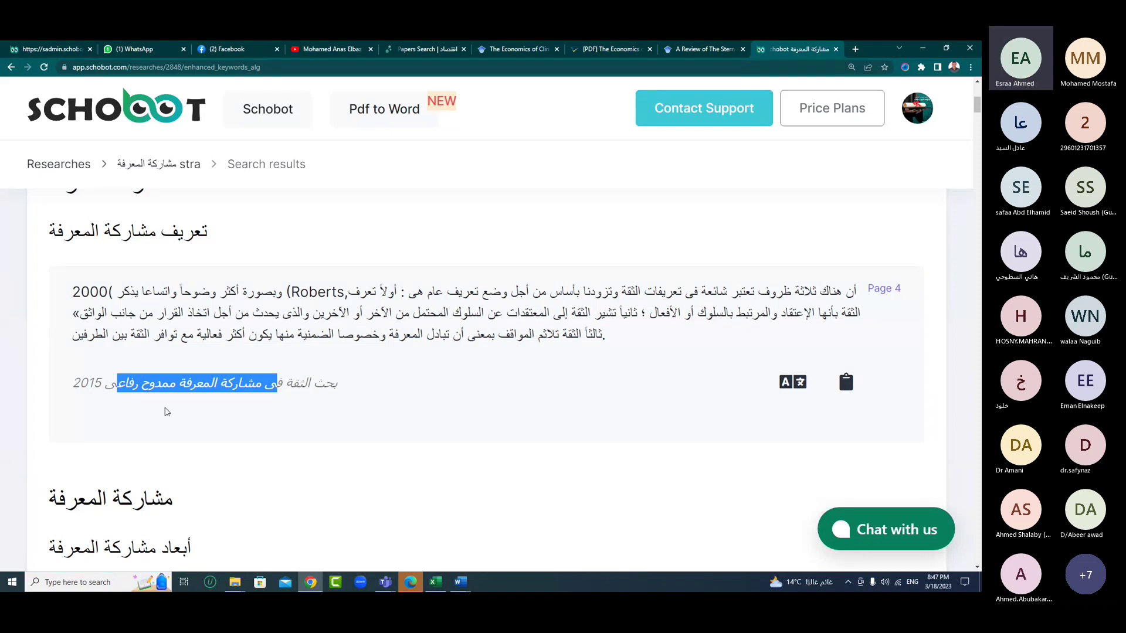
# - Highlight parts of the definition subheading, its page 4 excerpt and cited source, and copy that excerpt to the clipboard
pyautogui.click(221, 386)
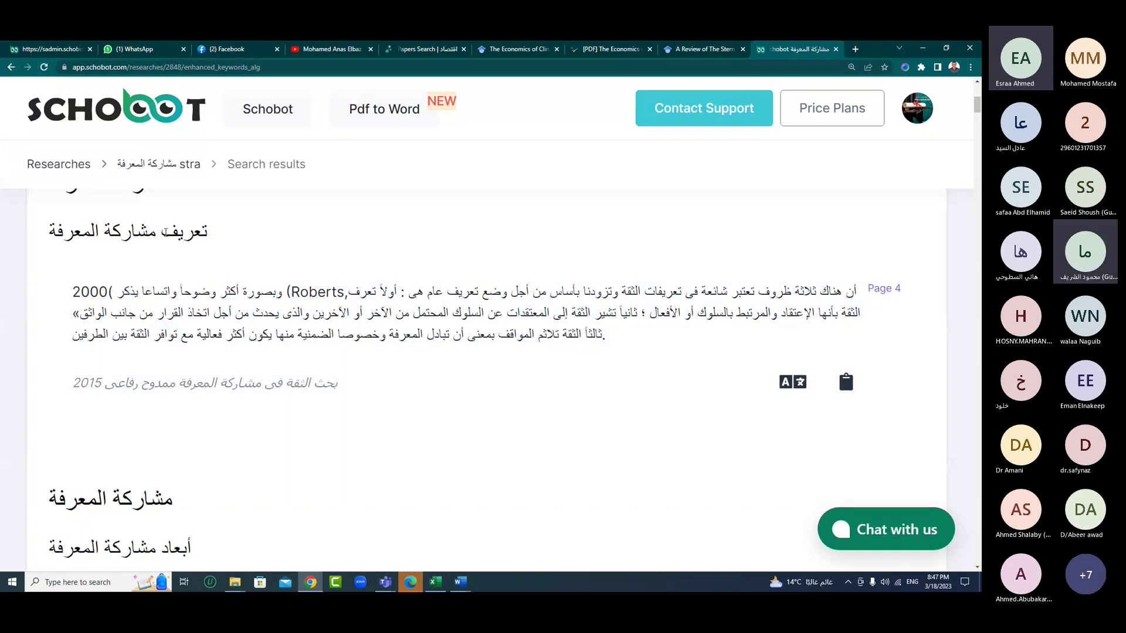
pyautogui.moveTo(166, 231); pyautogui.dragTo(79, 226)
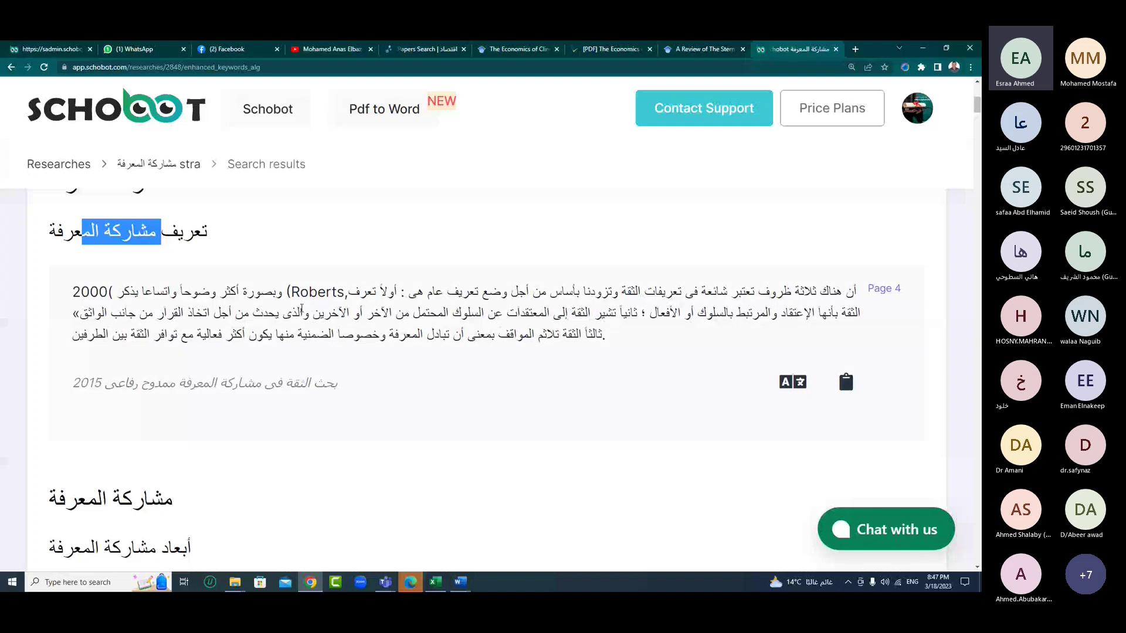
pyautogui.moveTo(339, 313); pyautogui.dragTo(859, 289)
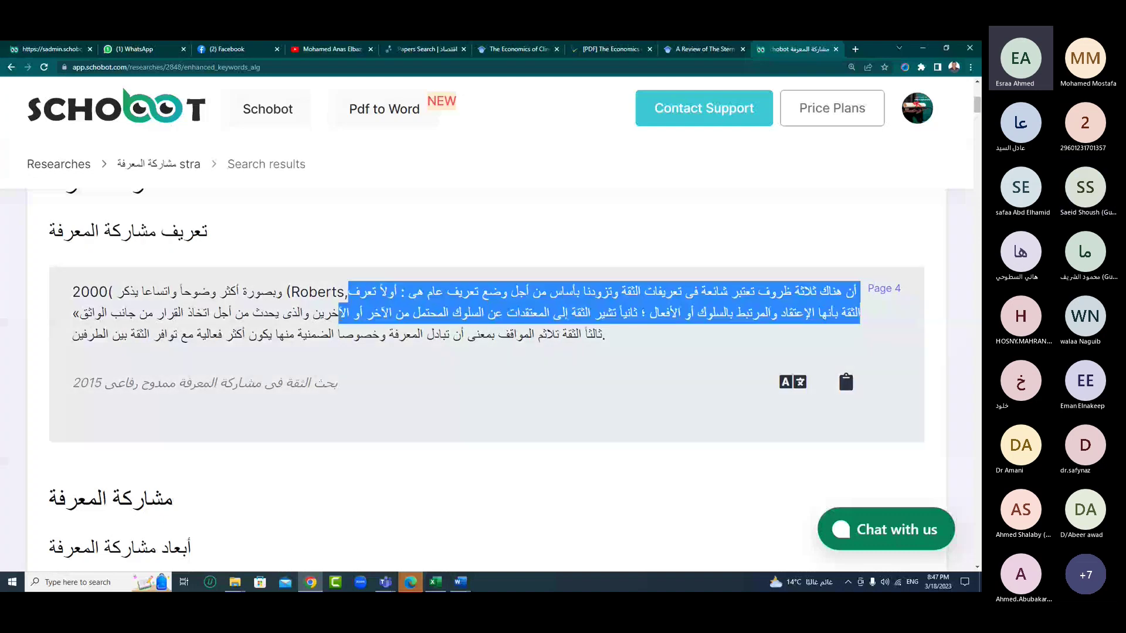
pyautogui.moveTo(282, 383); pyautogui.dragTo(227, 383)
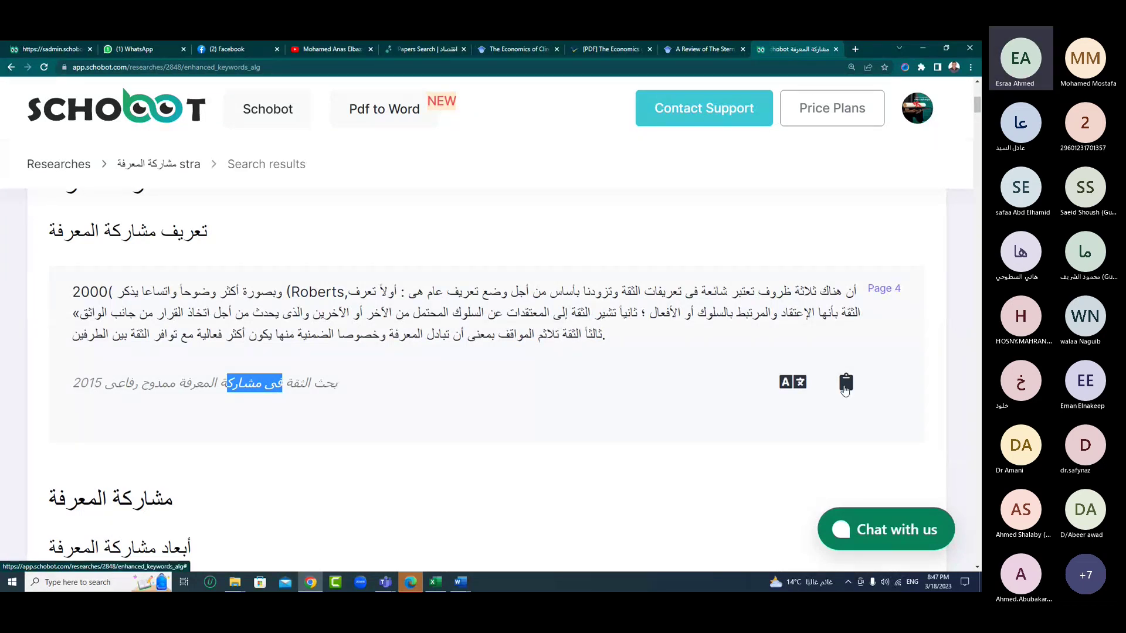
pyautogui.click(846, 387)
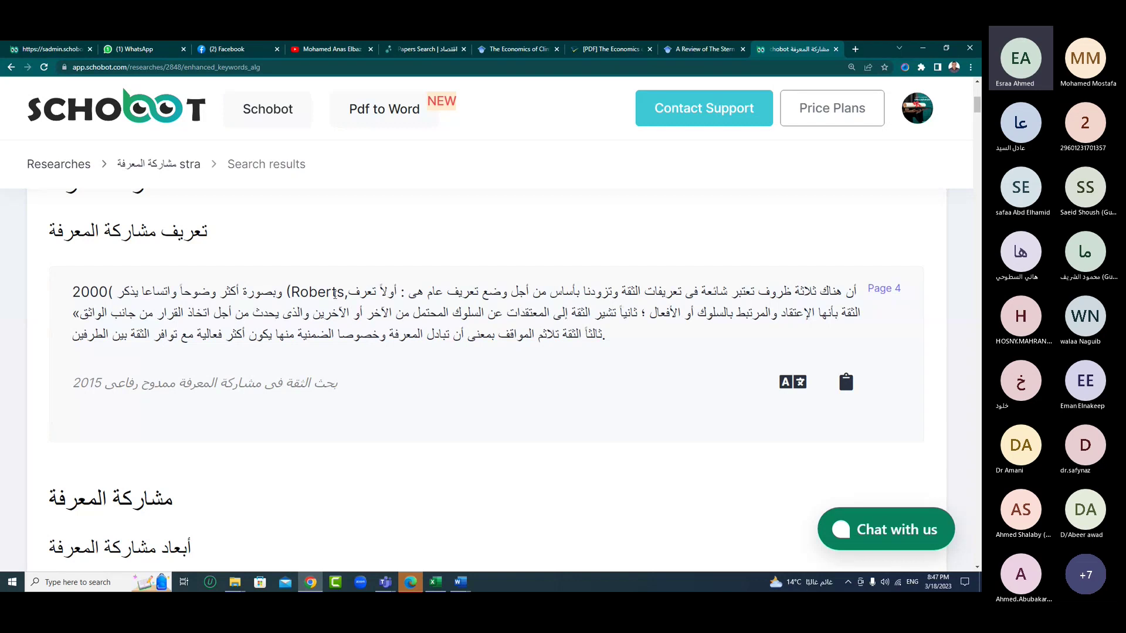
# - Highlight the sentences of the page 4 excerpt to examine the retrieved definition text
pyautogui.moveTo(333, 293); pyautogui.dragTo(339, 334)
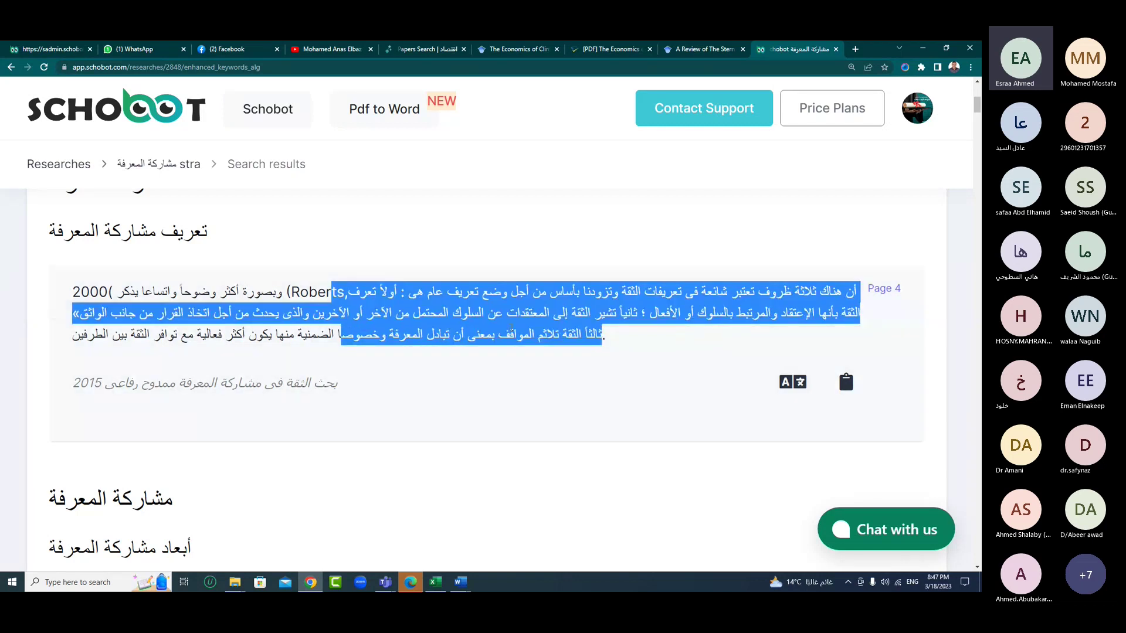
pyautogui.click(524, 329)
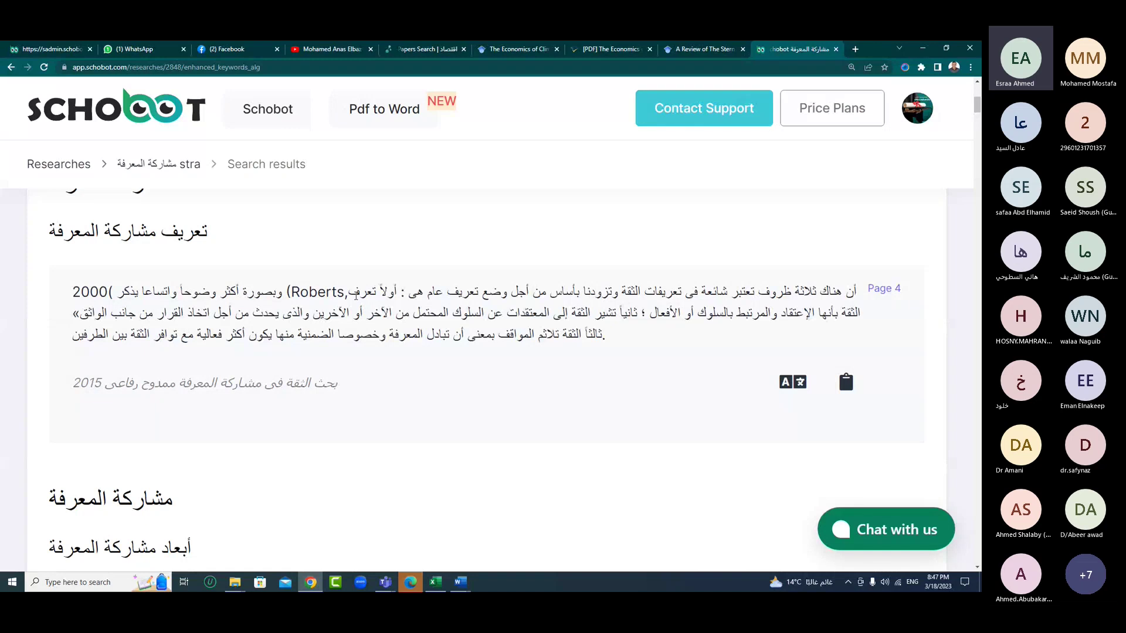
pyautogui.moveTo(356, 294); pyautogui.dragTo(121, 313)
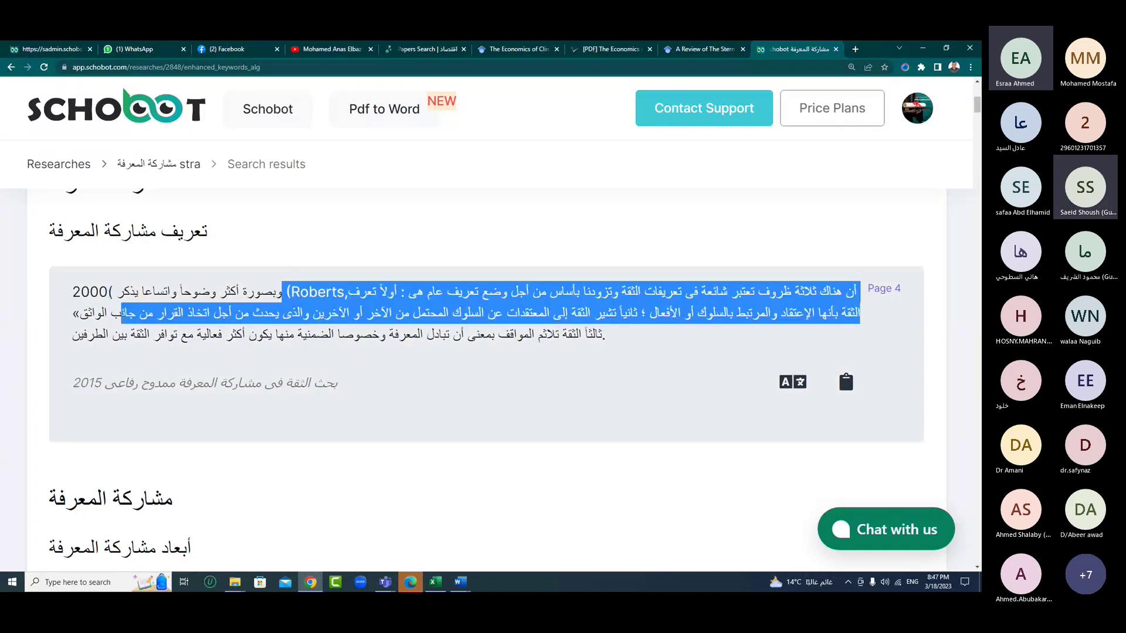
pyautogui.click(249, 334)
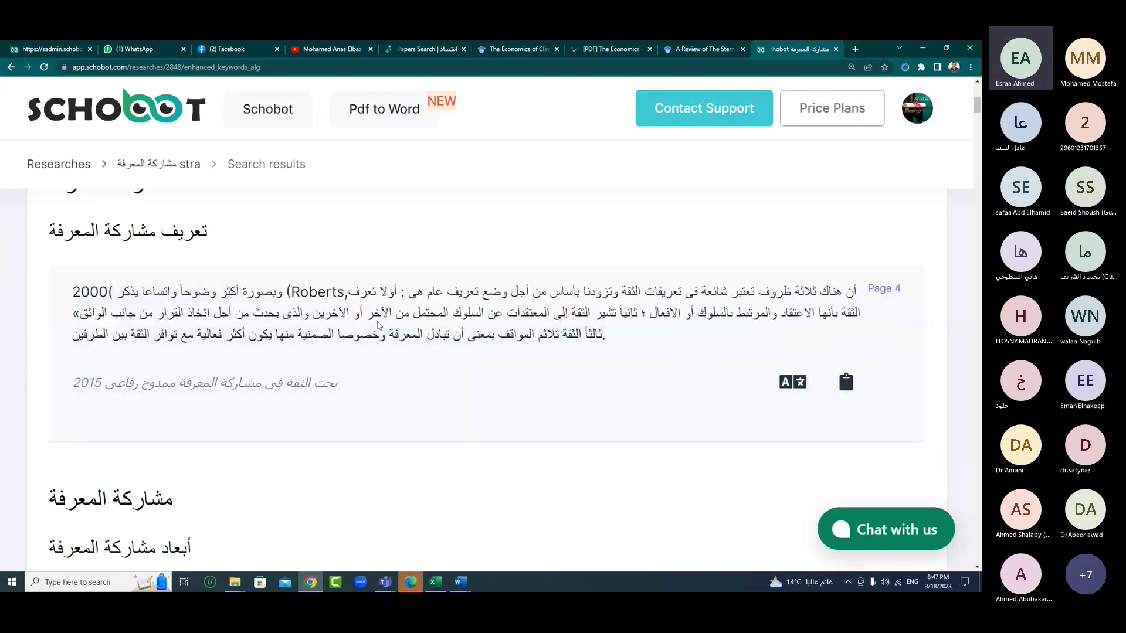
# - Go to the results for أبعاد مشاركة المعرفة, check the source PDFs in File Explorer's New folder, and return to Chrome
pyautogui.scroll(-1, 378, 309)
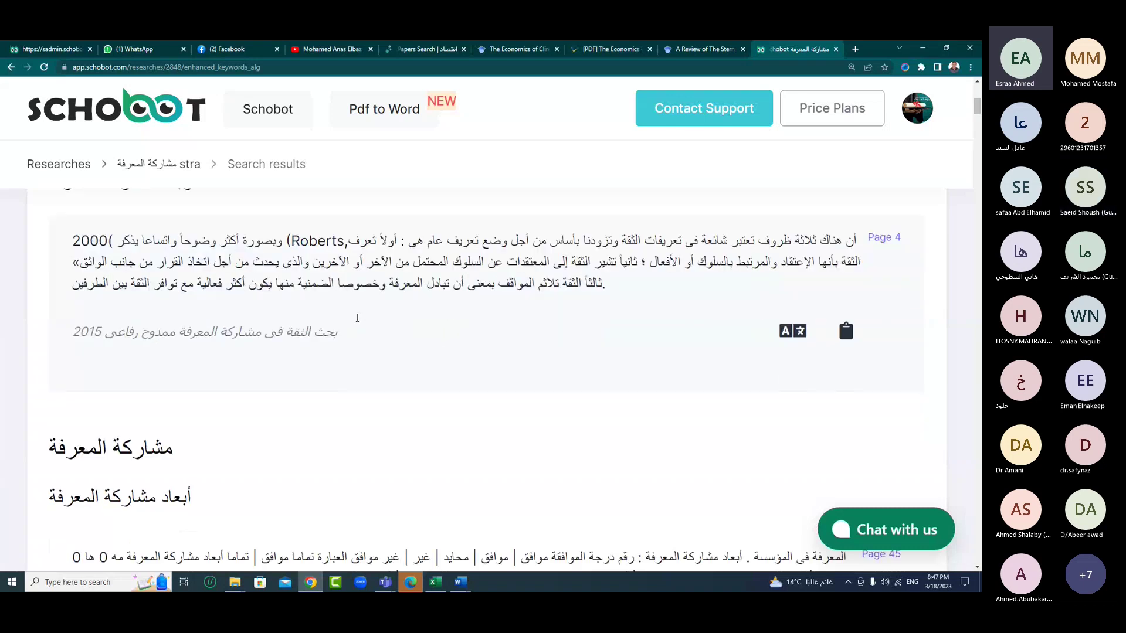
pyautogui.scroll(-2, 359, 322)
pyautogui.scroll(-2, 359, 322)
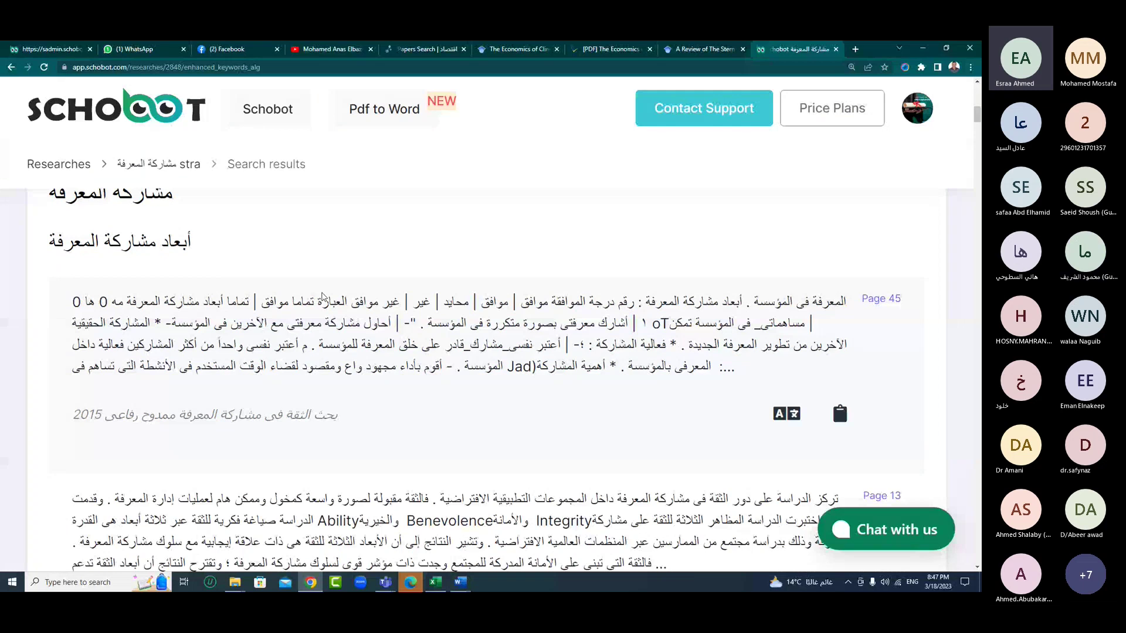
pyautogui.moveTo(234, 582)
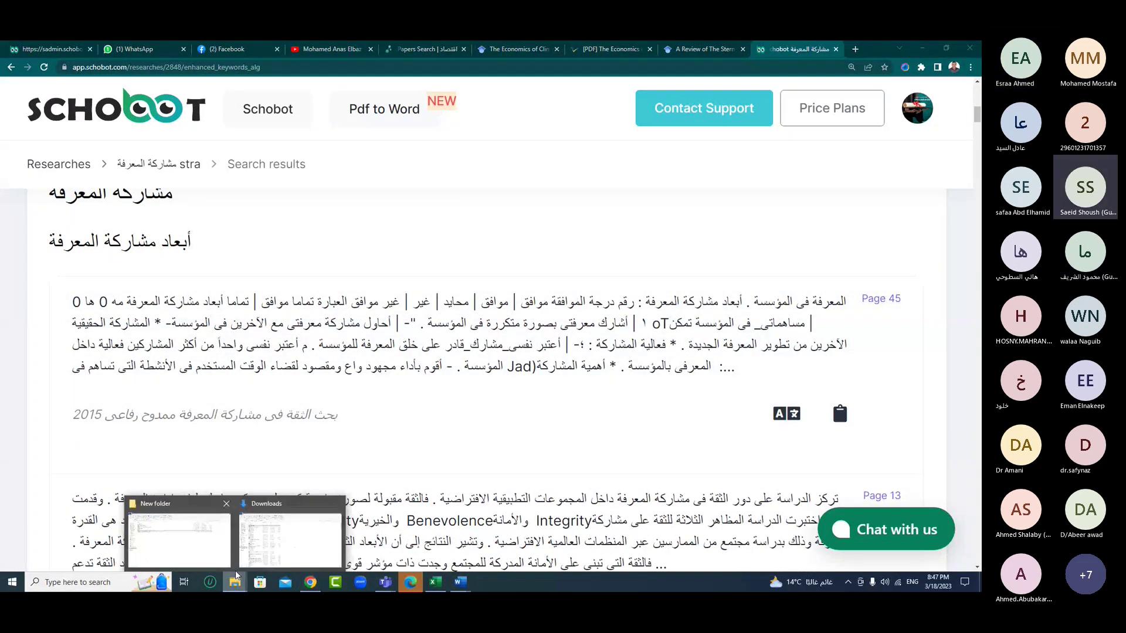
pyautogui.click(206, 543)
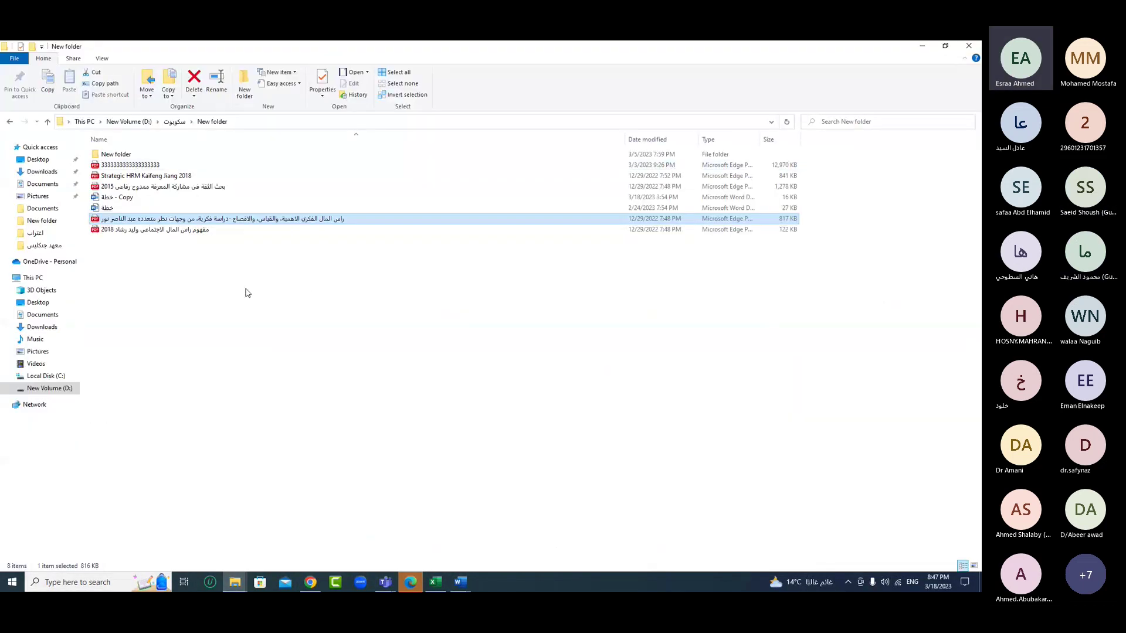
pyautogui.click(314, 584)
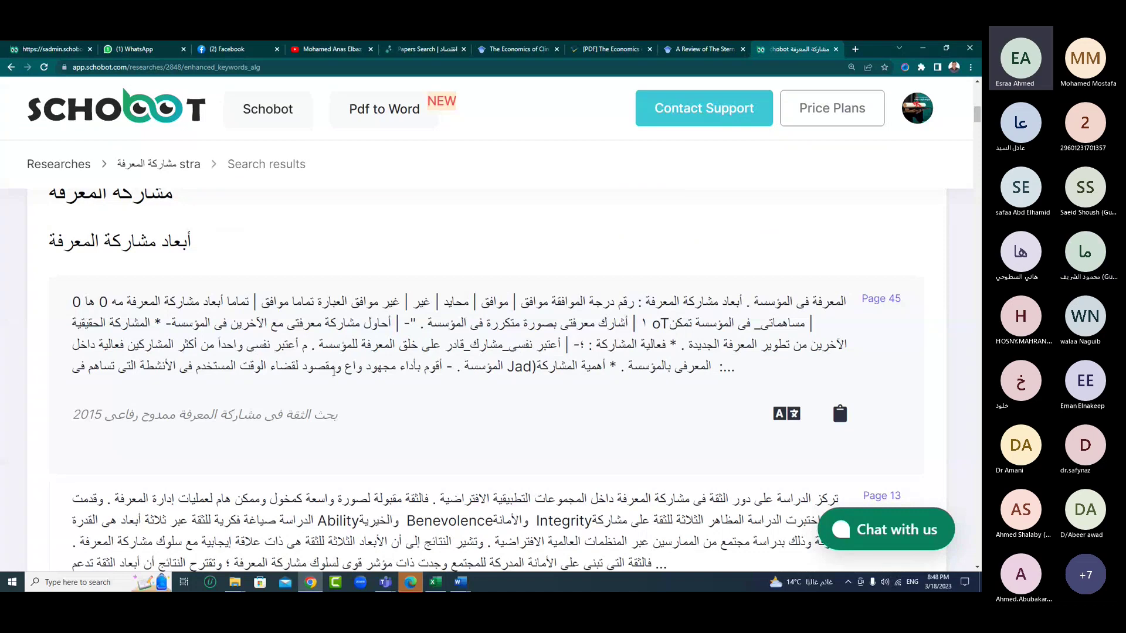
# - Open page 45 of the source behind the first أبعاد مشاركة المعرفة excerpt, and return to the search results
pyautogui.click(881, 302)
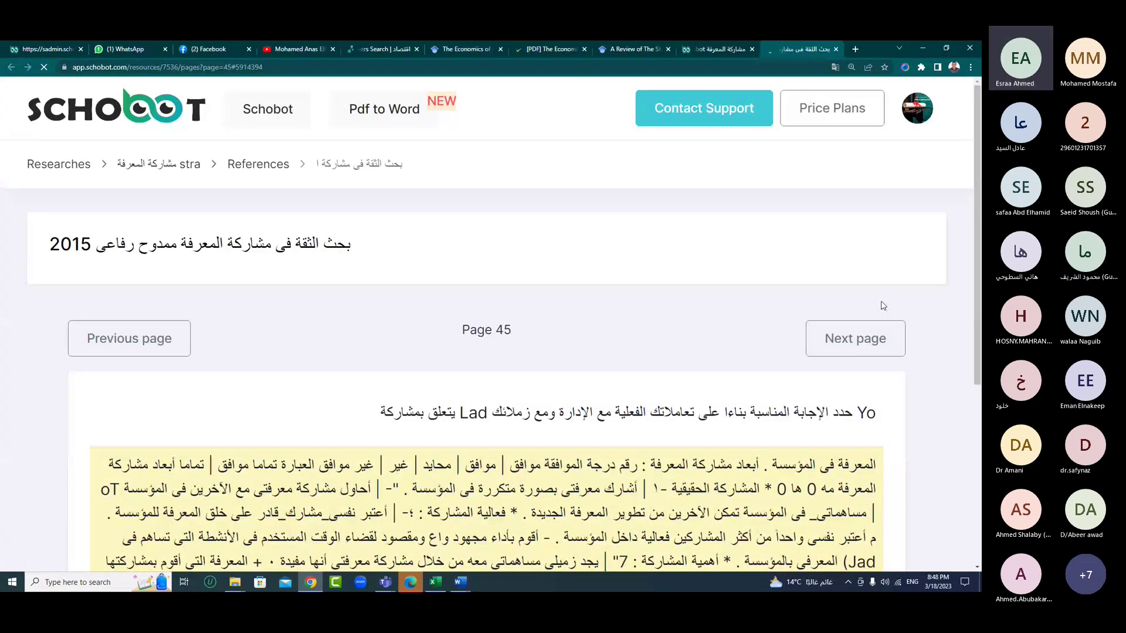
pyautogui.click(692, 48)
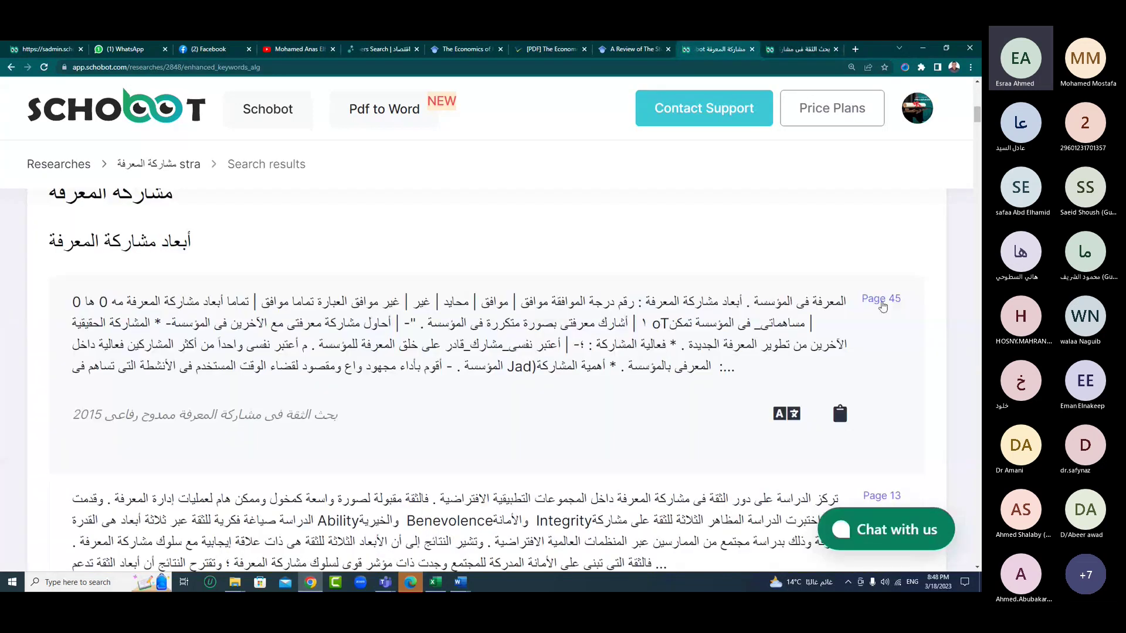
pyautogui.scroll(-2, 934, 94)
pyautogui.scroll(1, 934, 94)
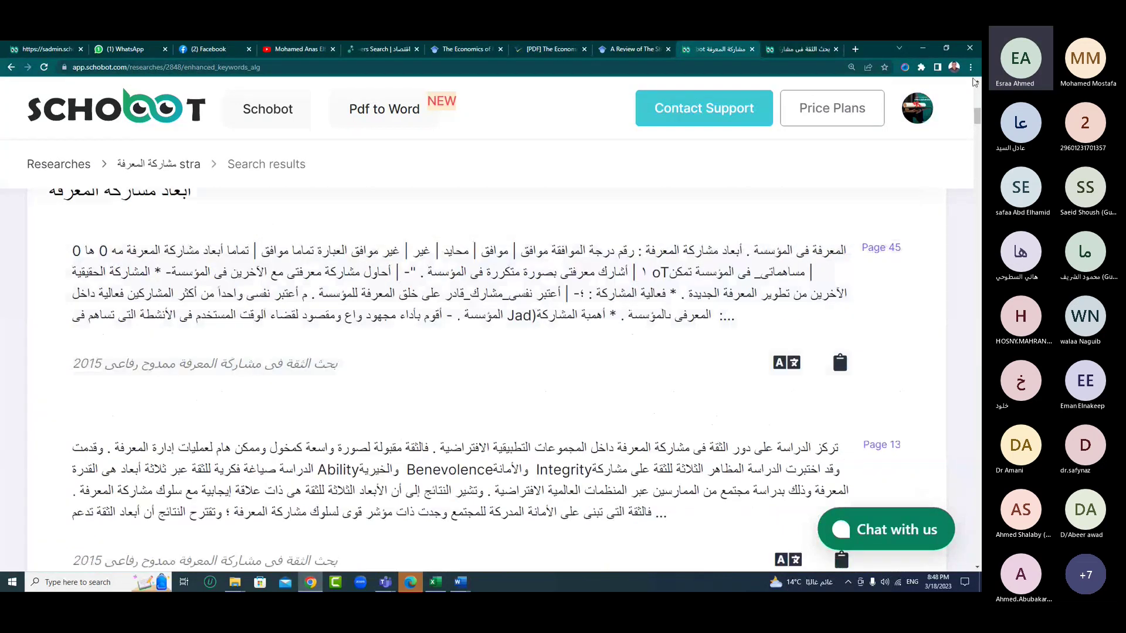
# - Enlarge the browser page zoom of the search results by one level
pyautogui.click(971, 67)
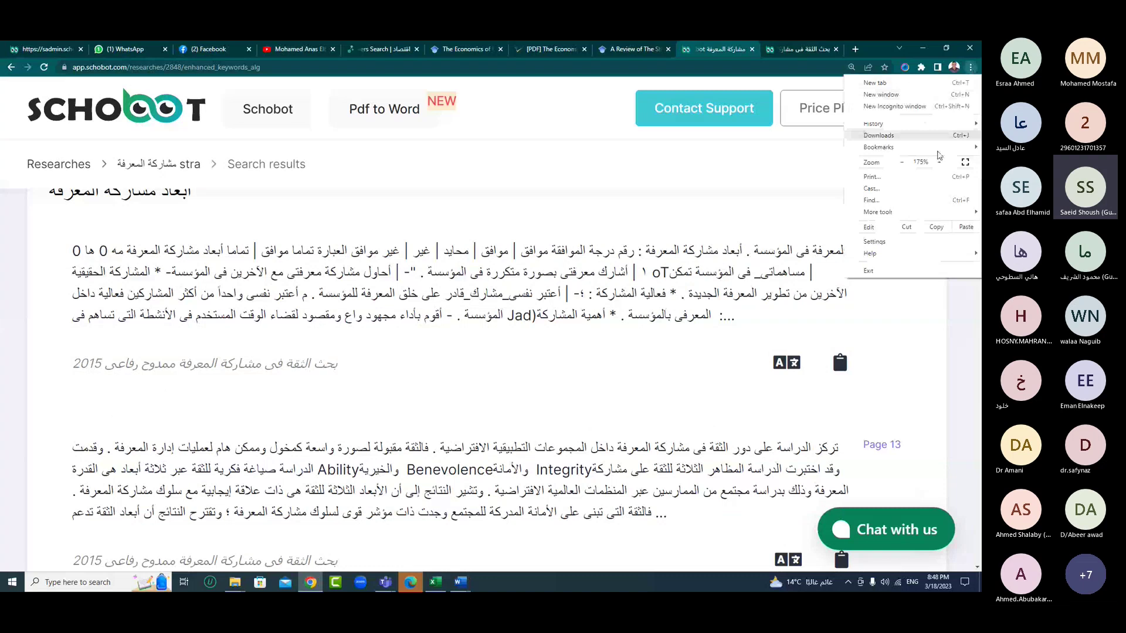
pyautogui.click(939, 162)
pyautogui.click(1, 277)
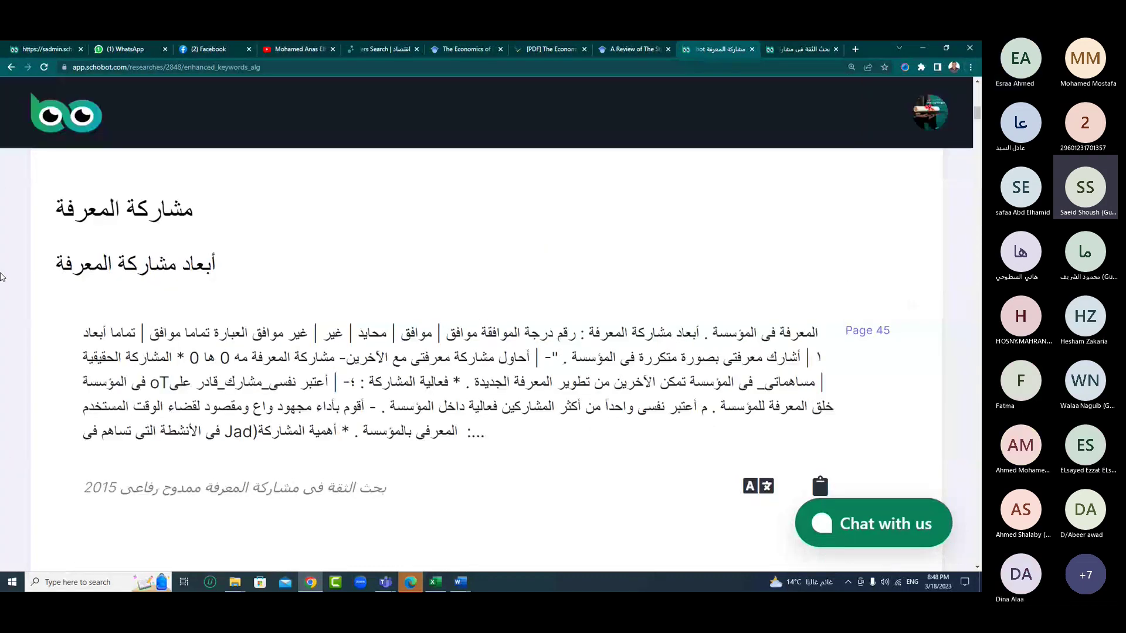
# - Highlight the main heading above أبعاد مشاركة المعرفة and the source title cited under its page 45 excerpt
pyautogui.scroll(-1, 1, 276)
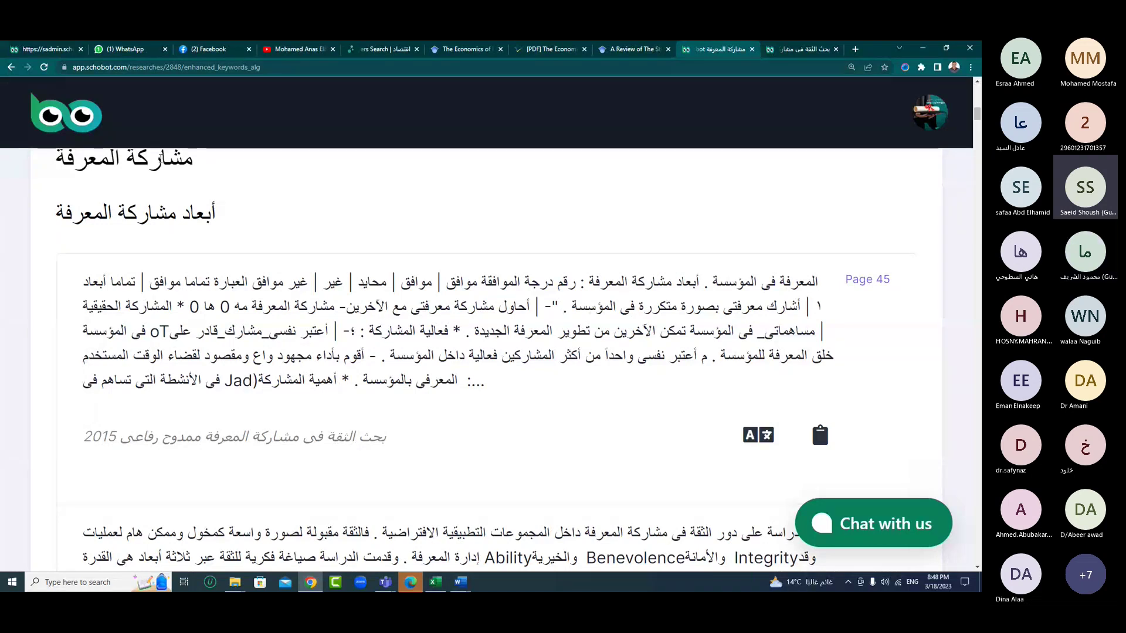
pyautogui.moveTo(162, 159); pyautogui.dragTo(74, 162)
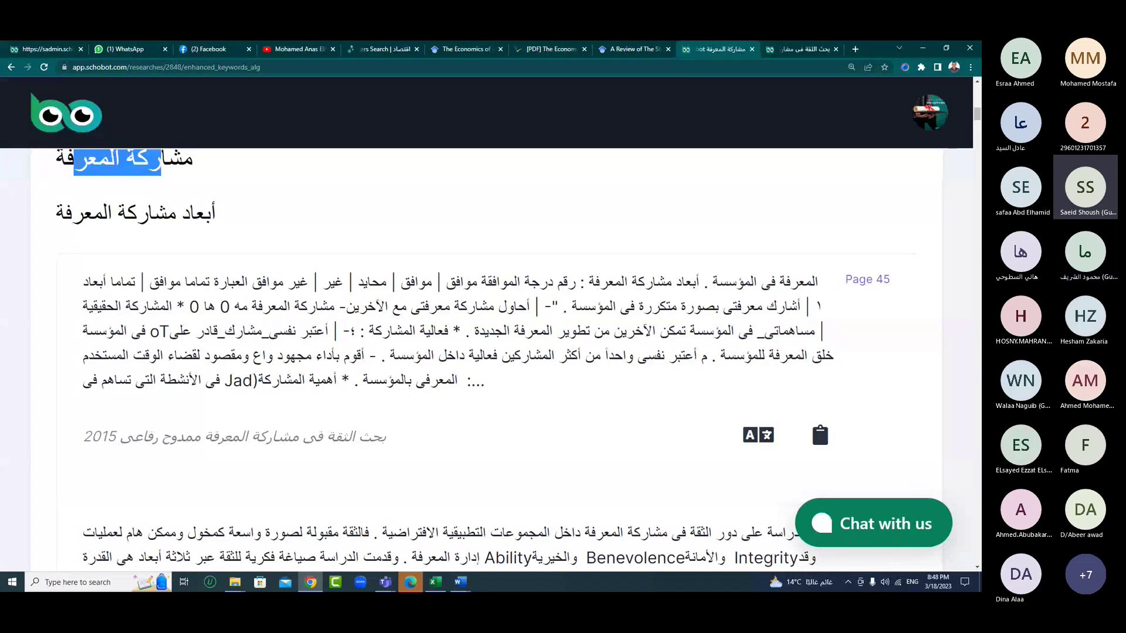
pyautogui.click(83, 228)
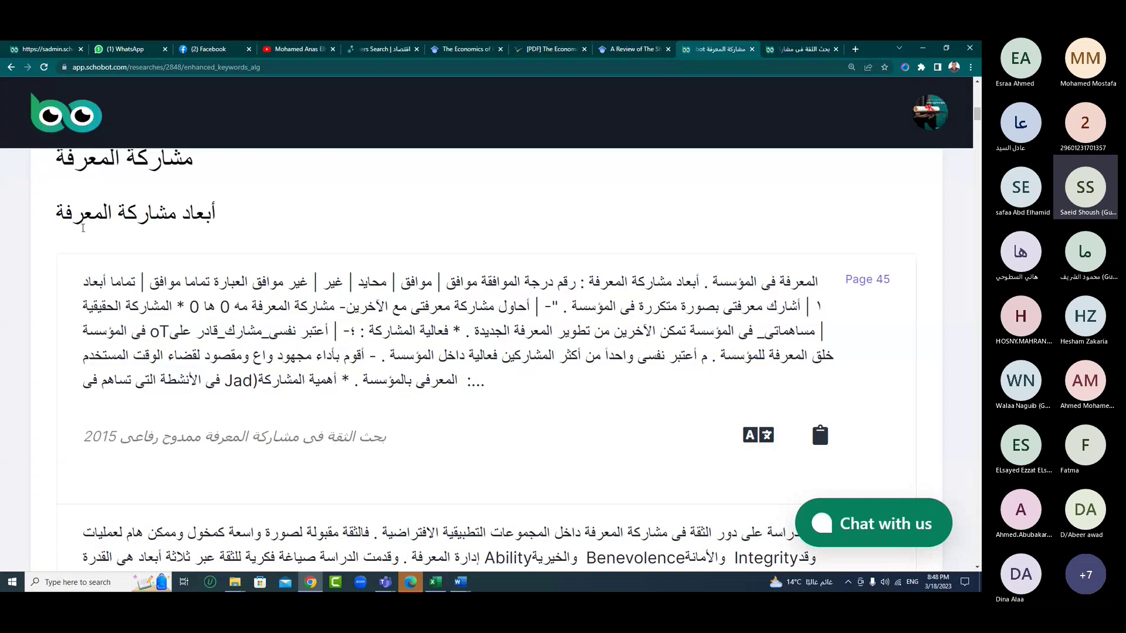
pyautogui.scroll(1, 82, 228)
pyautogui.scroll(-1, 82, 231)
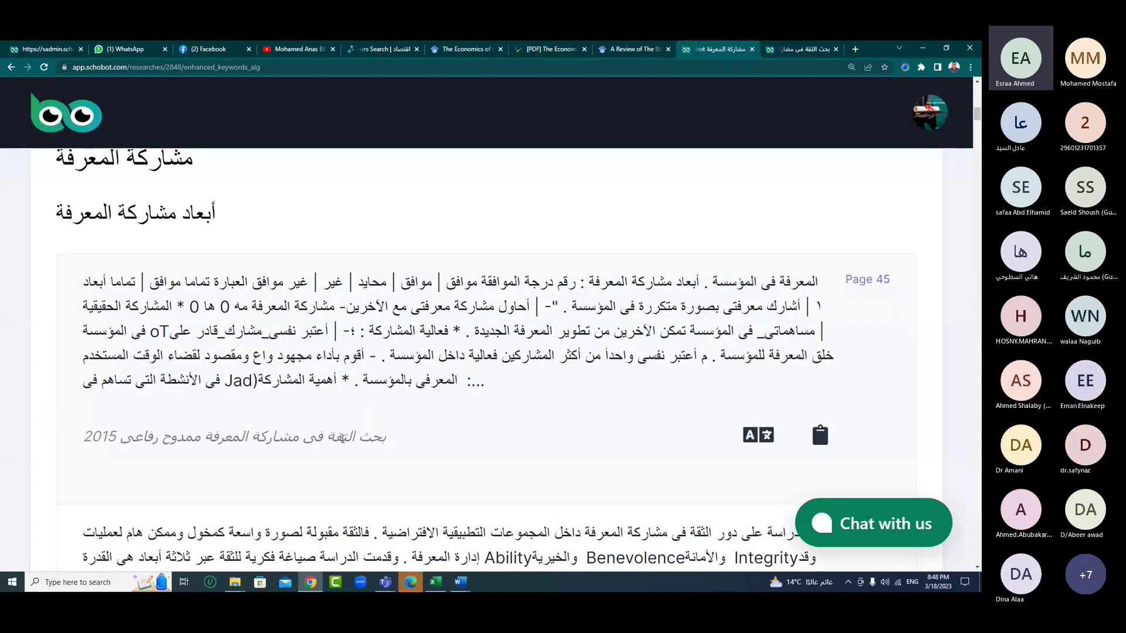
pyautogui.moveTo(343, 439); pyautogui.dragTo(142, 443)
pyautogui.click(347, 417)
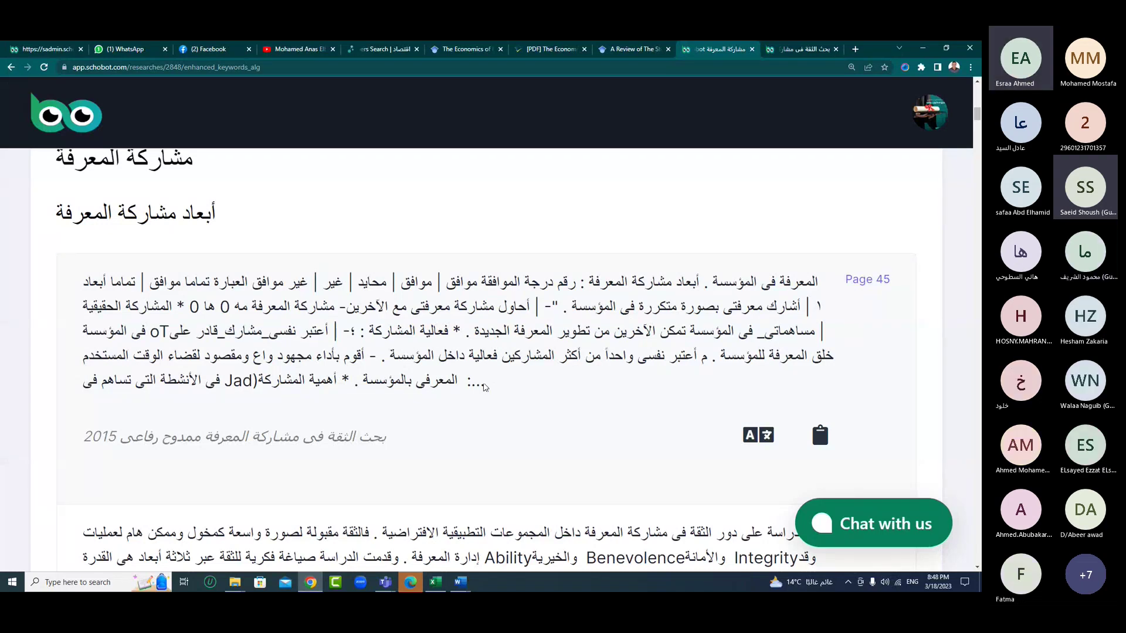
# - Examine the further excerpts under أبعاد مشاركة المعرفة, down to those from pages 19 and 18
pyautogui.scroll(-4, 367, 390)
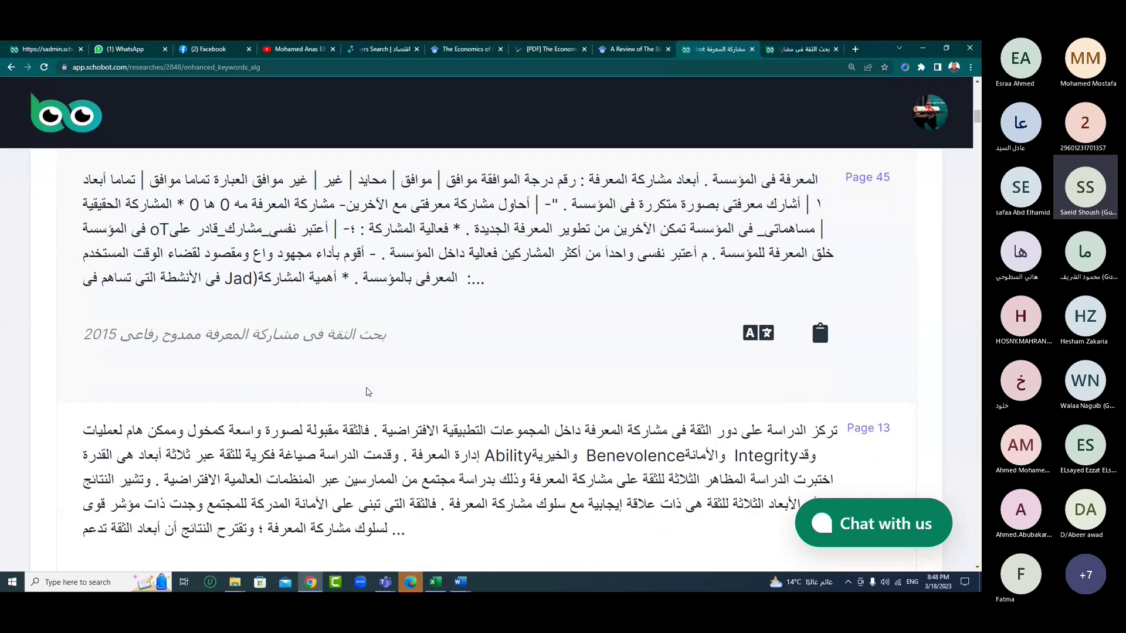
pyautogui.scroll(-1, 367, 390)
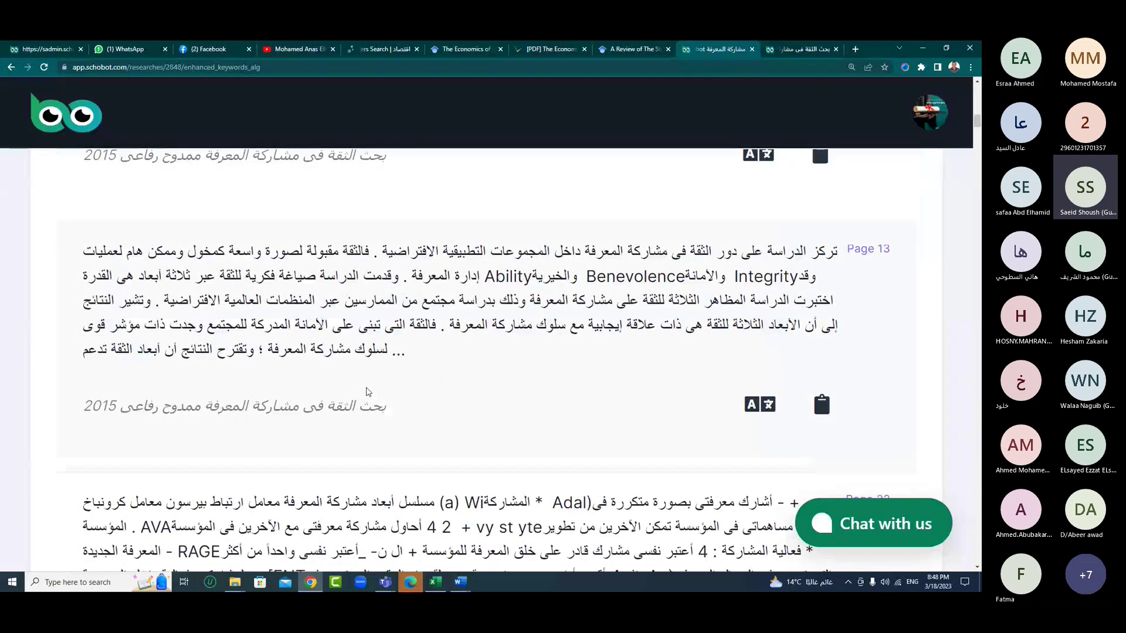
pyautogui.scroll(-4, 369, 391)
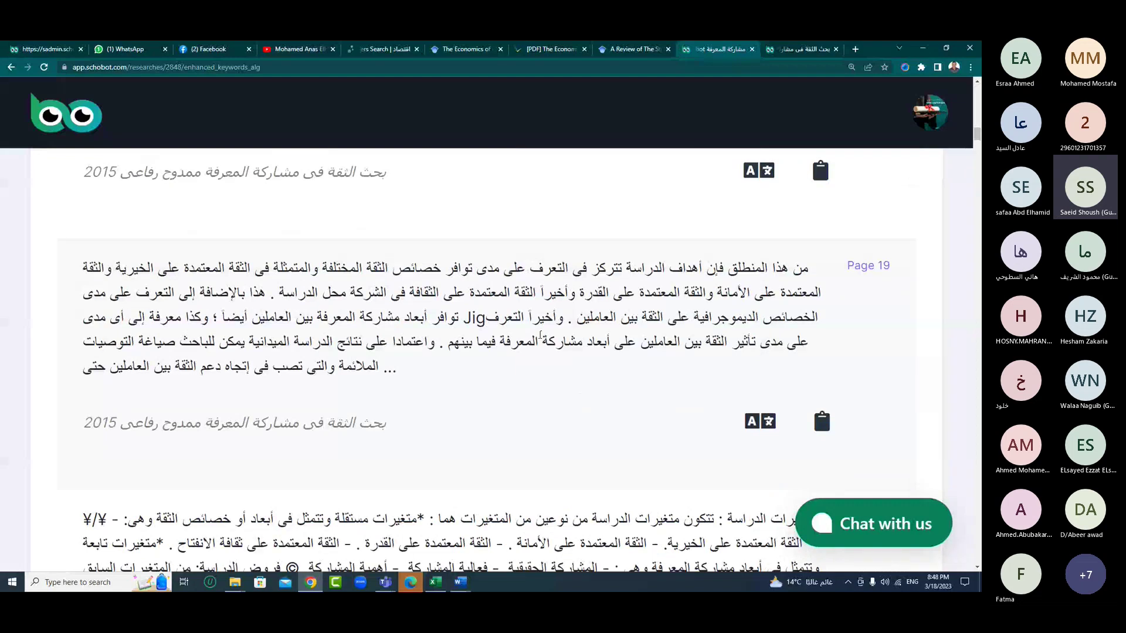
pyautogui.scroll(-1, 539, 335)
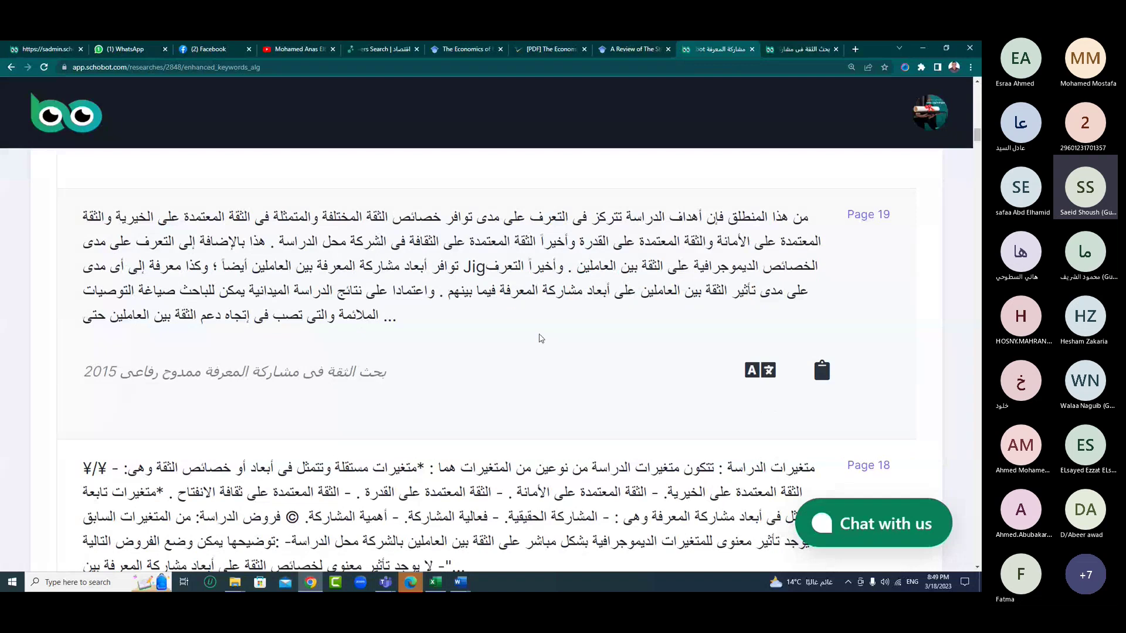
# - Open page 19 of the source behind its أبعاد مشاركة المعرفة excerpt, view the marked paragraph, and return to the search results
pyautogui.scroll(1, 540, 339)
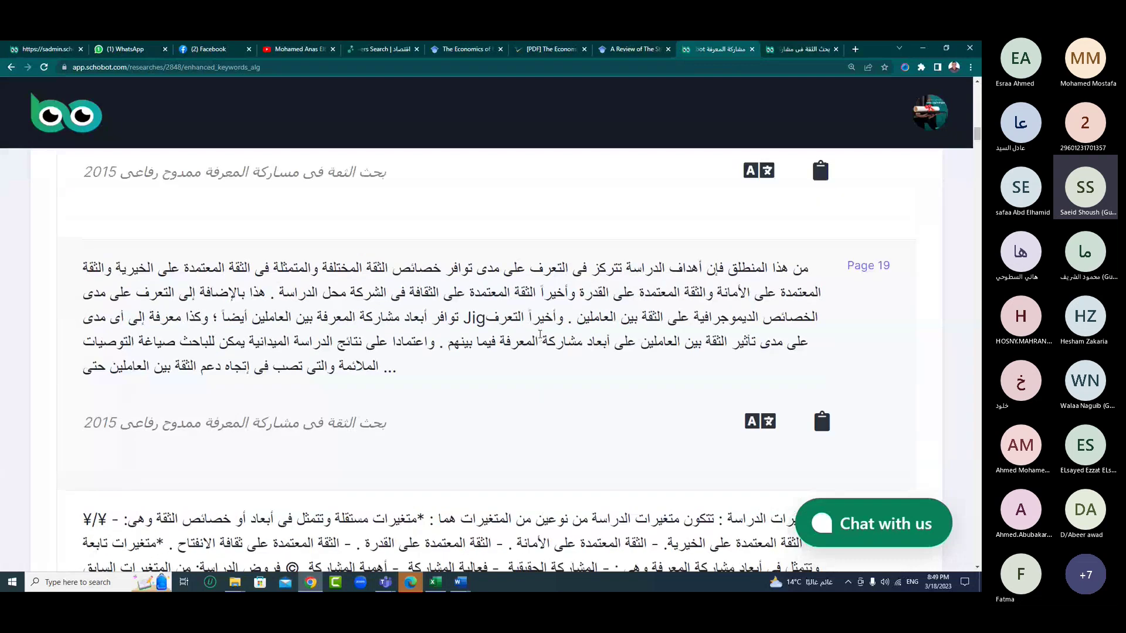
pyautogui.click(869, 267)
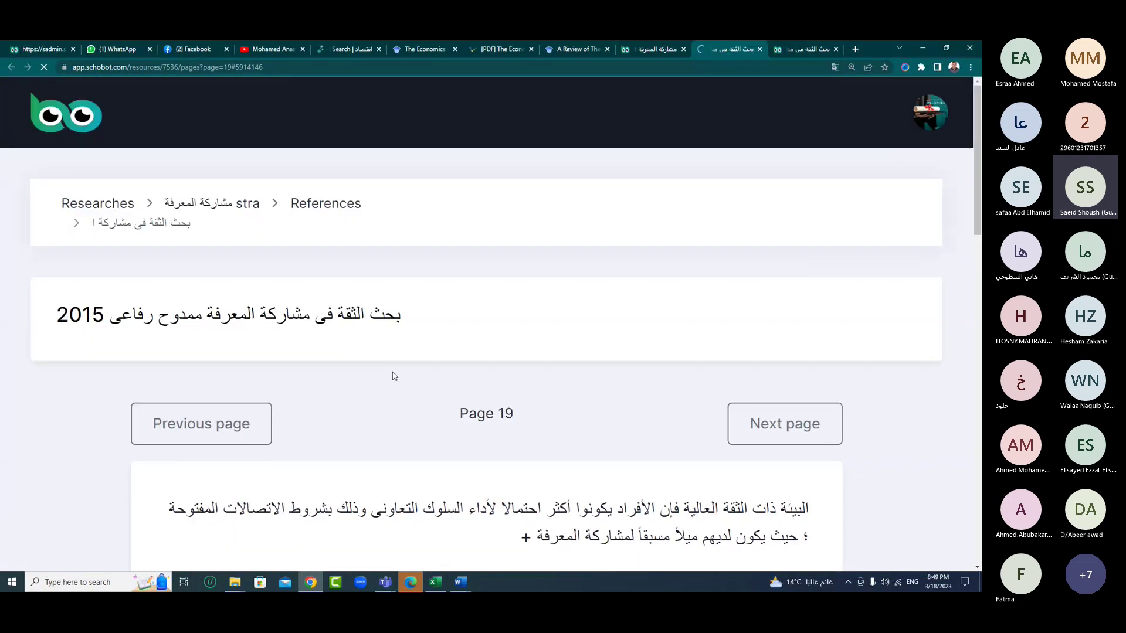
pyautogui.scroll(-1, 393, 376)
pyautogui.scroll(-7, 393, 376)
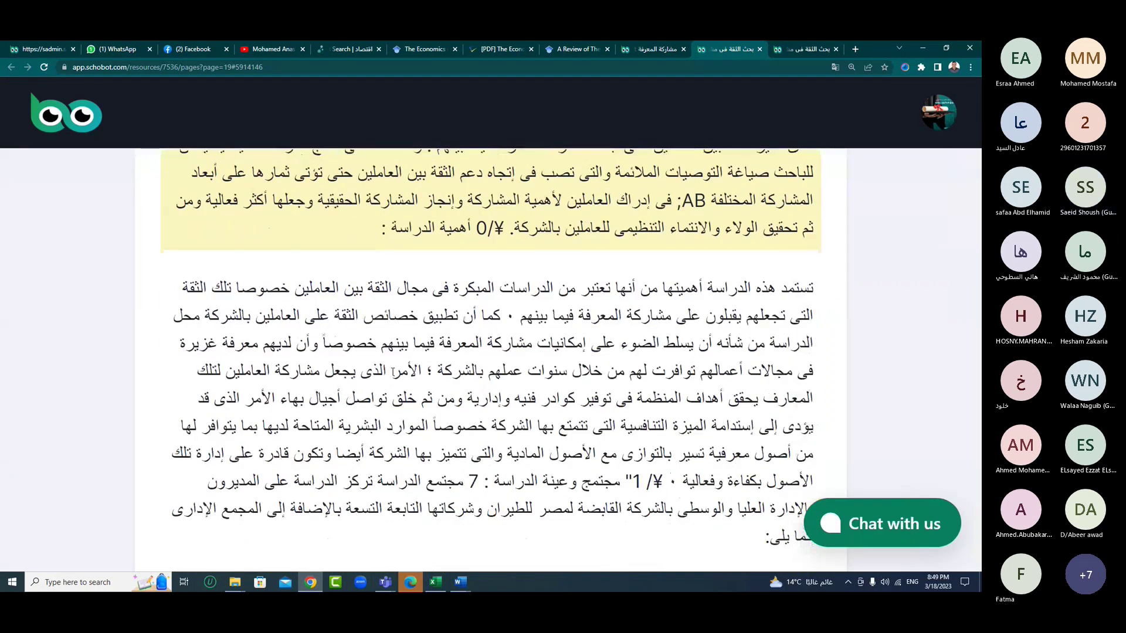
pyautogui.scroll(5, 392, 371)
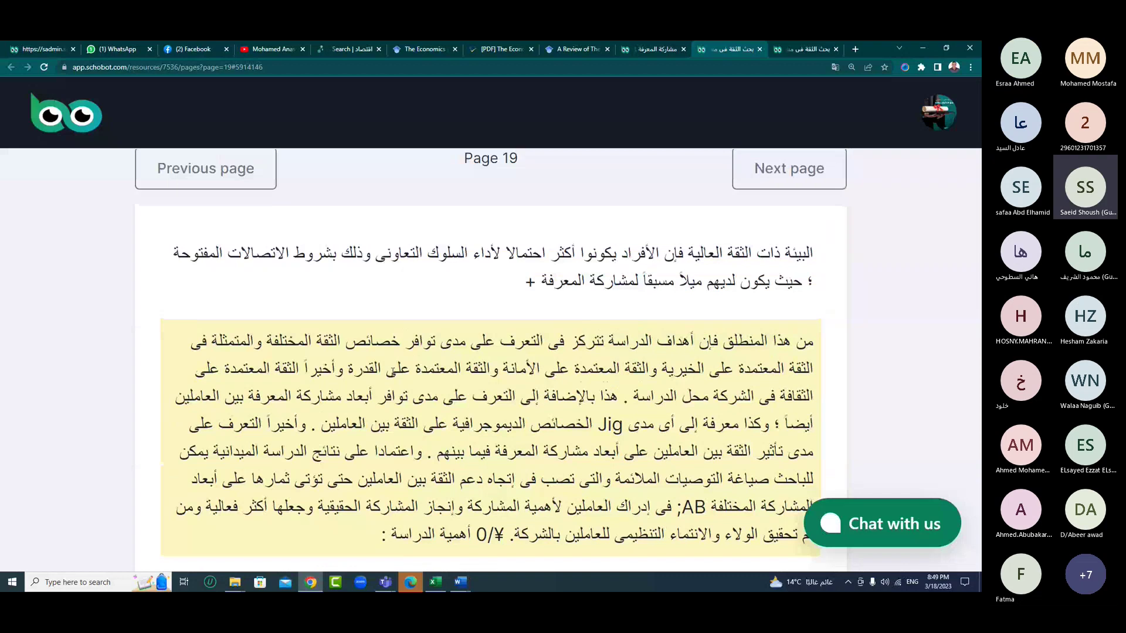
pyautogui.scroll(1, 462, 350)
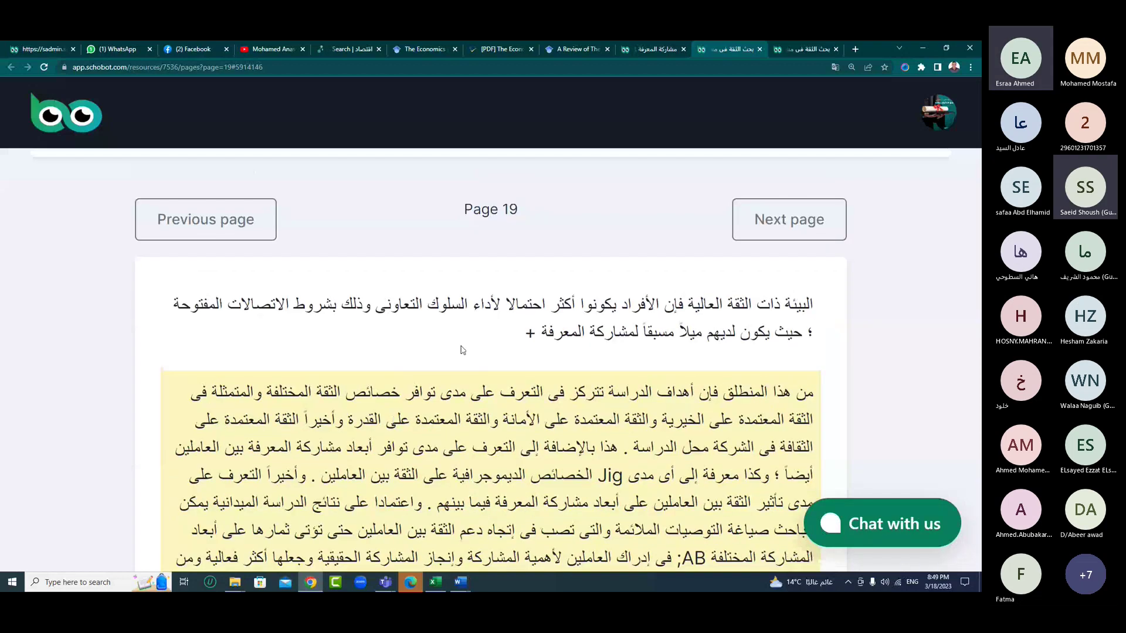
pyautogui.click(642, 48)
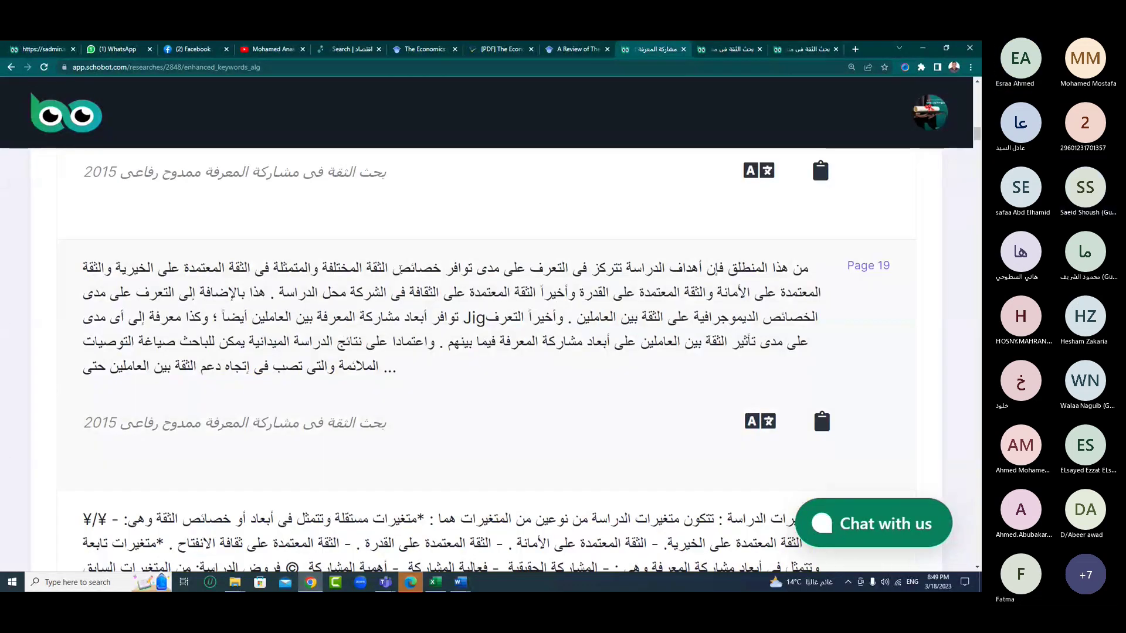
# - Highlight the middle lines of the page 19 excerpt, from الثقة المختلفة to واعتمادا, and clear the selection
pyautogui.moveTo(391, 292); pyautogui.dragTo(392, 341)
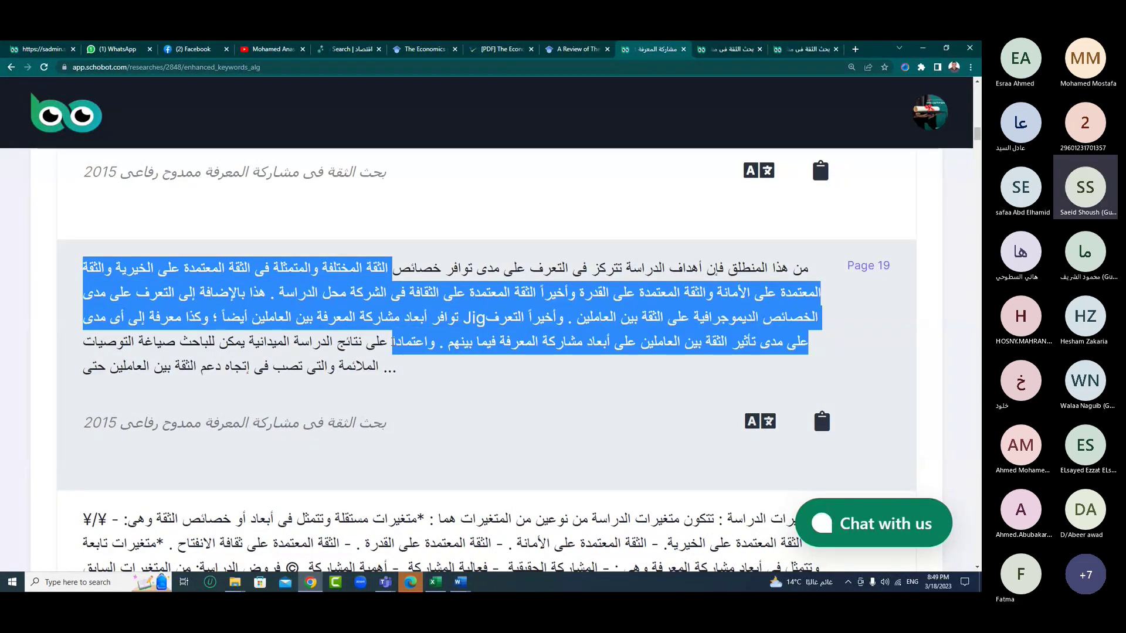
pyautogui.click(391, 322)
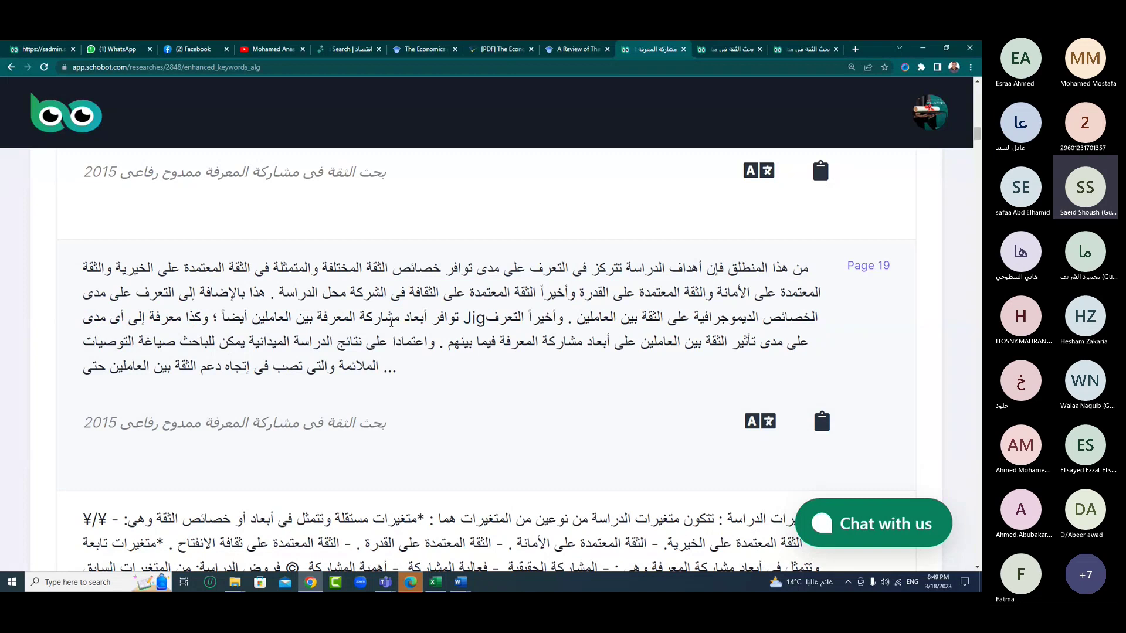
pyautogui.moveTo(388, 267); pyautogui.dragTo(392, 341)
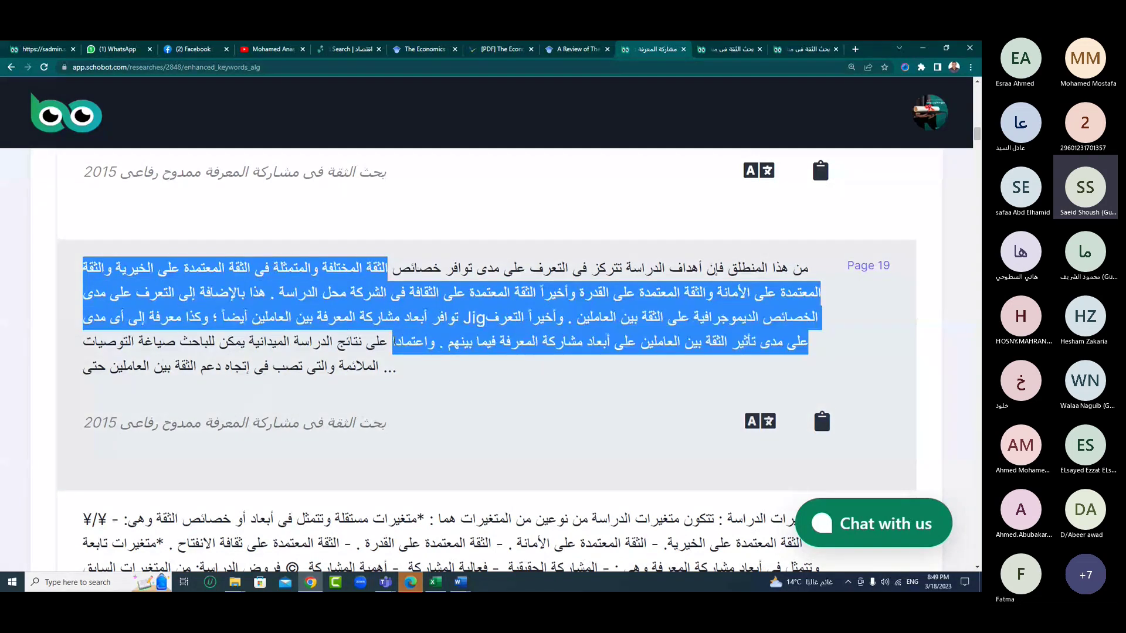
pyautogui.click(397, 318)
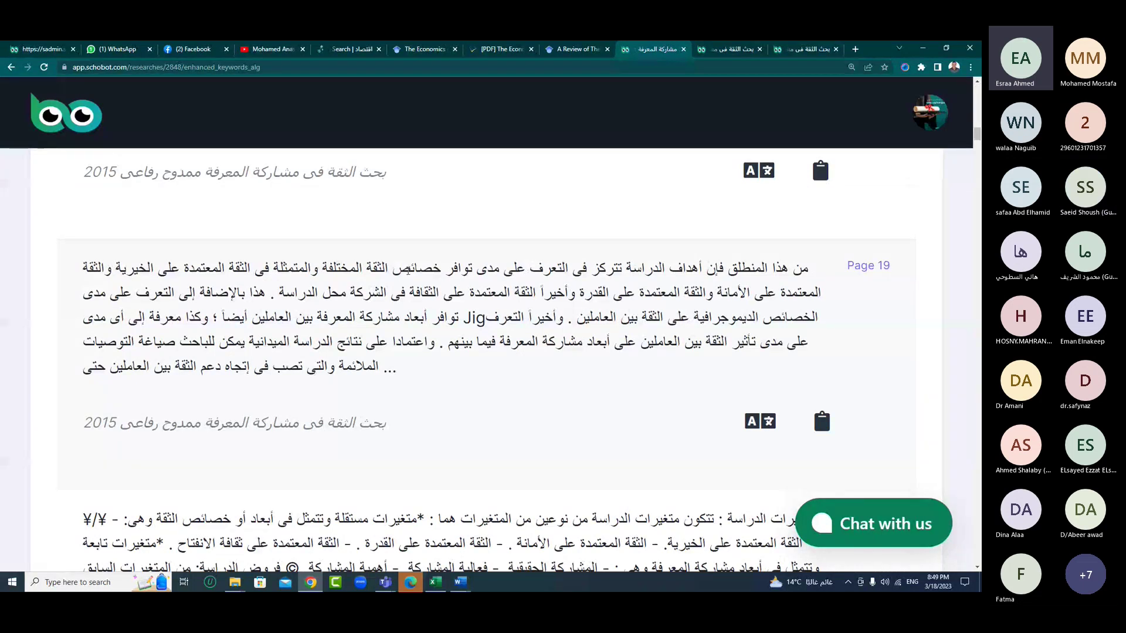
# - Reopen page 19 of the cited source from its excerpt and view the marked paragraph in its context
pyautogui.click(865, 266)
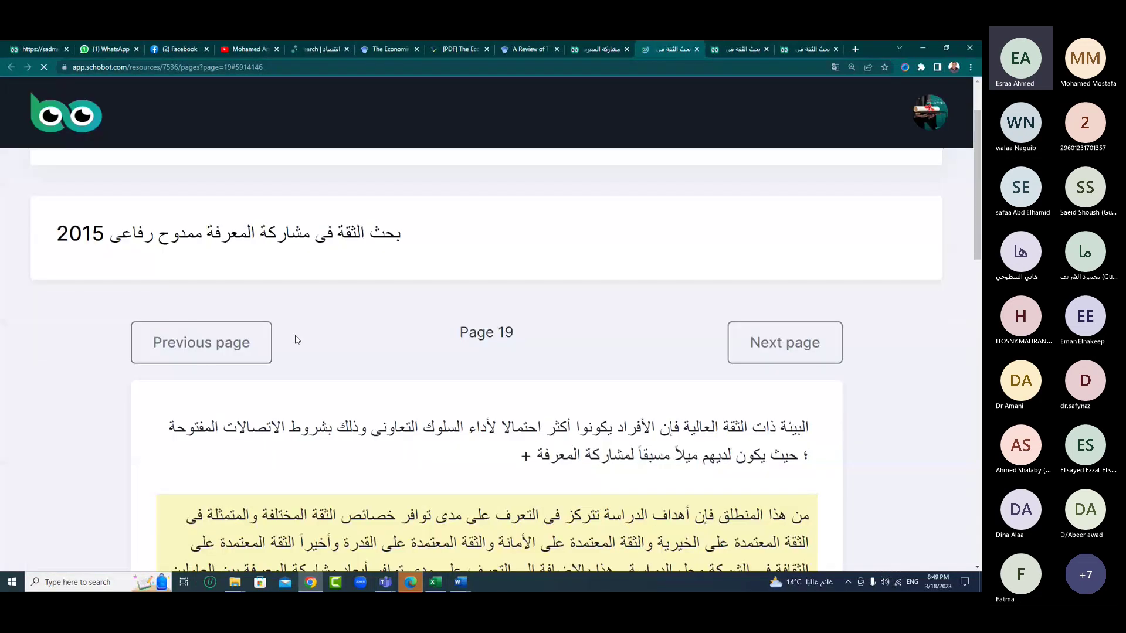
pyautogui.scroll(-3, 296, 339)
pyautogui.scroll(-2, 296, 336)
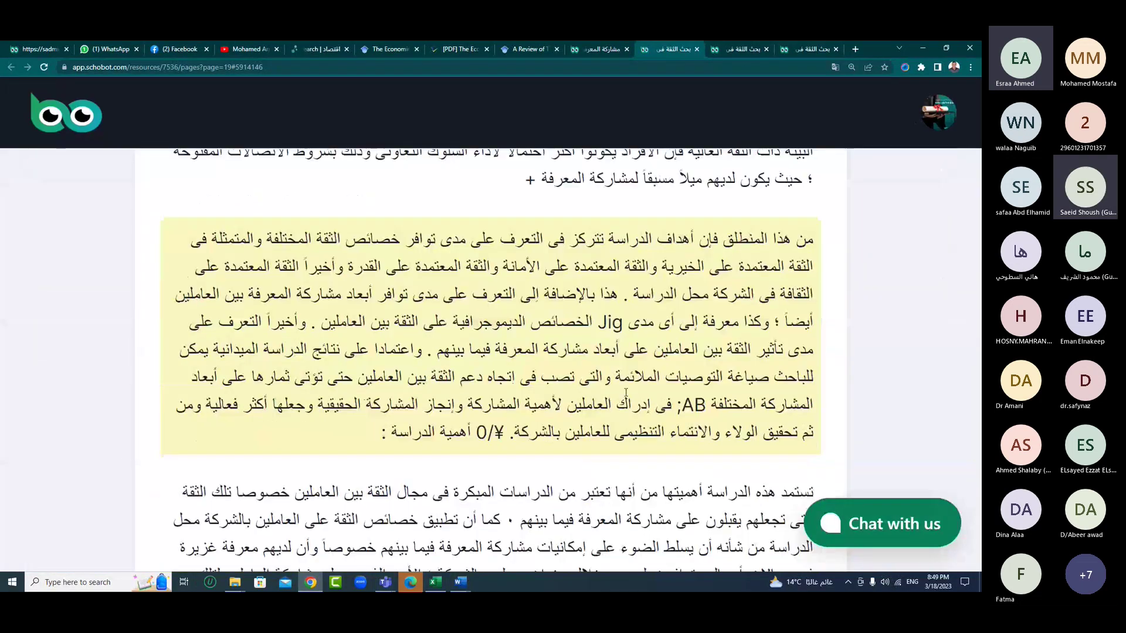
pyautogui.scroll(2, 625, 392)
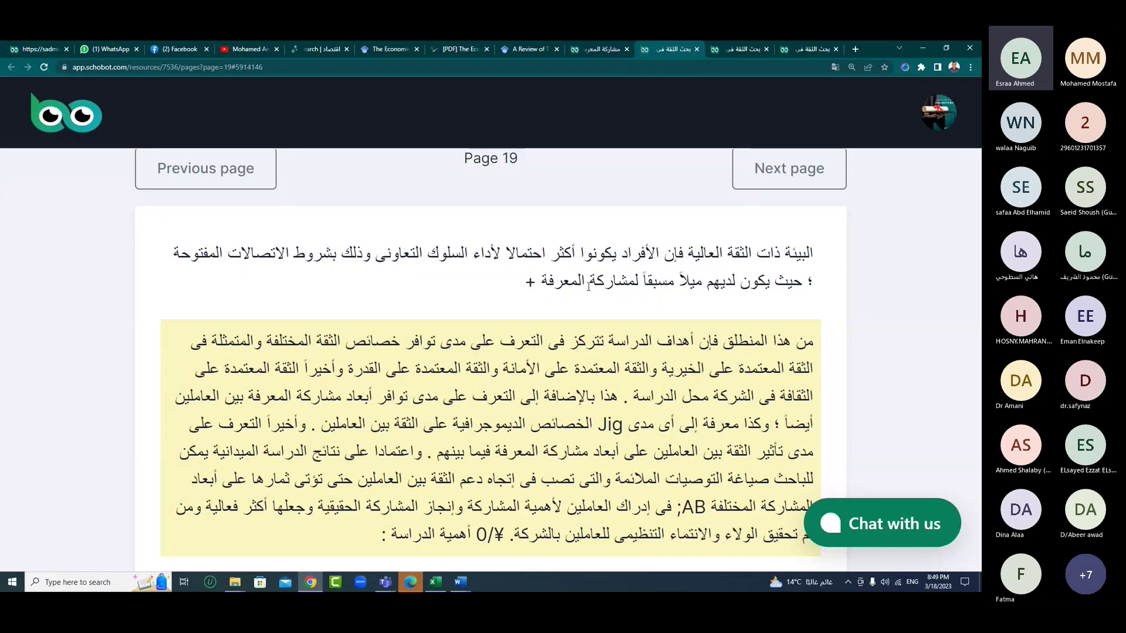
# - Page backwards through the source from page 19 to page 15, and return to the search results
pyautogui.scroll(-10, 196, 422)
pyautogui.click(196, 425)
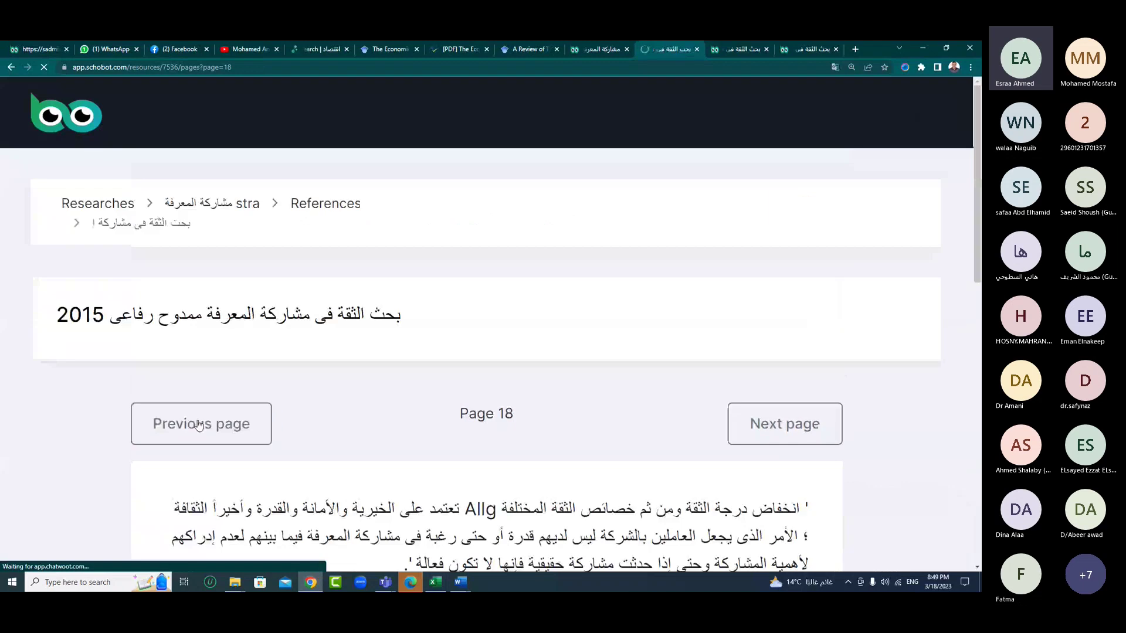
pyautogui.scroll(-3, 213, 408)
pyautogui.scroll(-10, 212, 408)
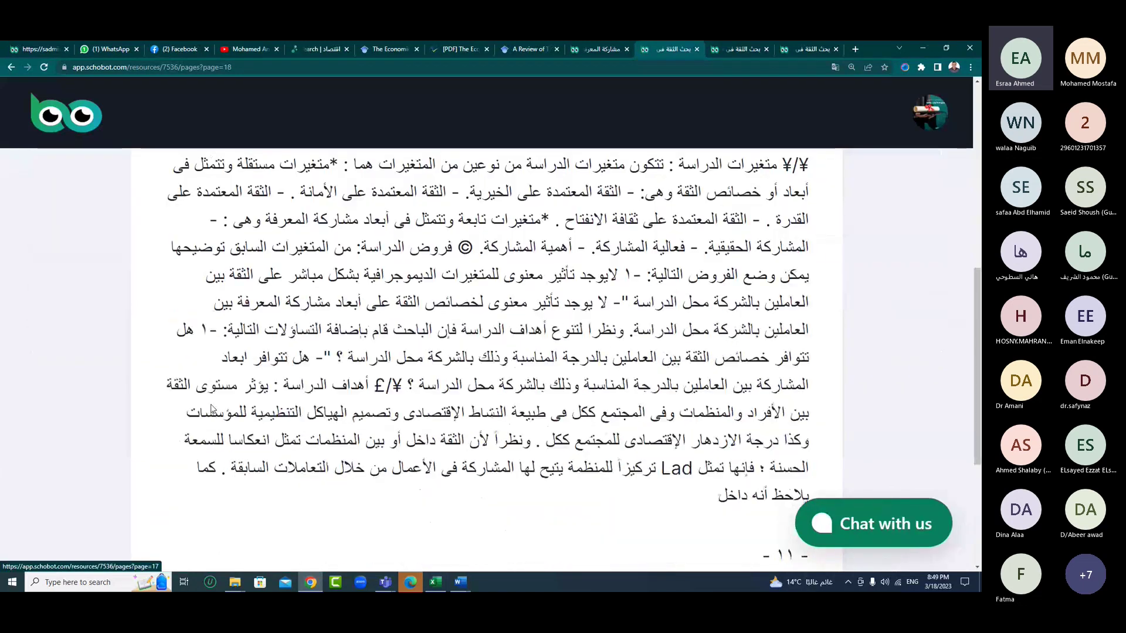
pyautogui.click(199, 421)
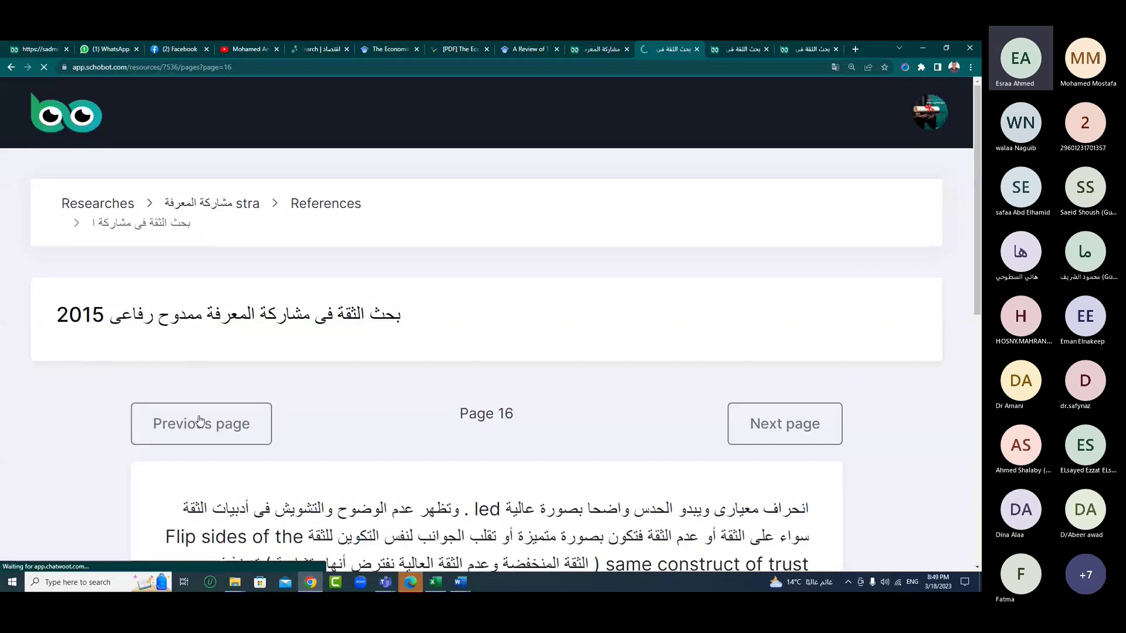
pyautogui.click(199, 420)
pyautogui.scroll(-2, 496, 295)
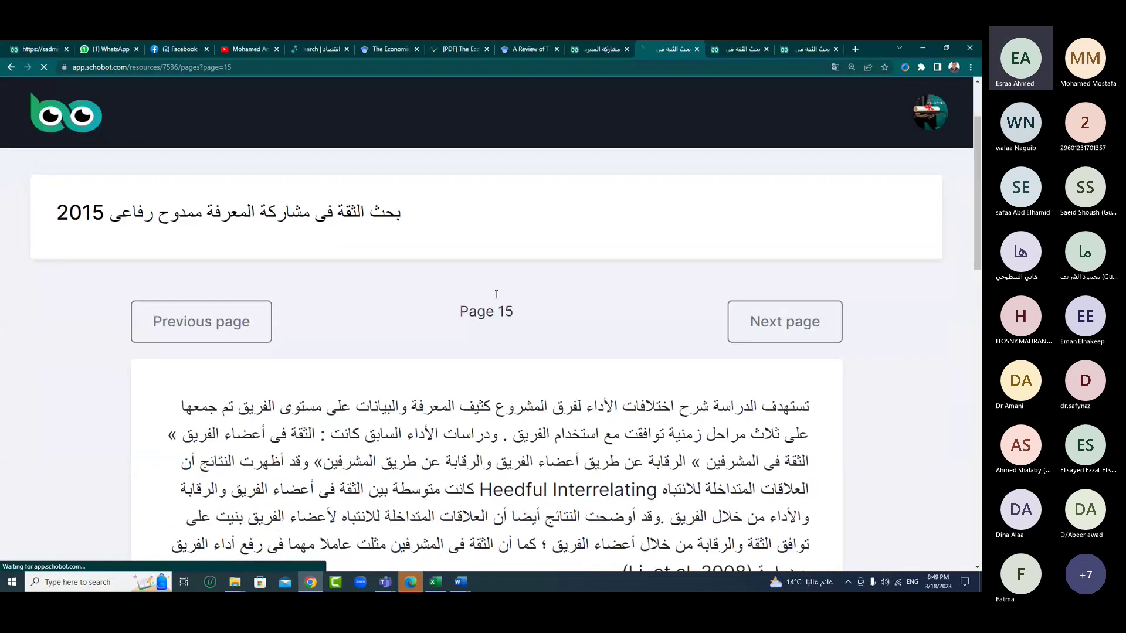
pyautogui.click(598, 49)
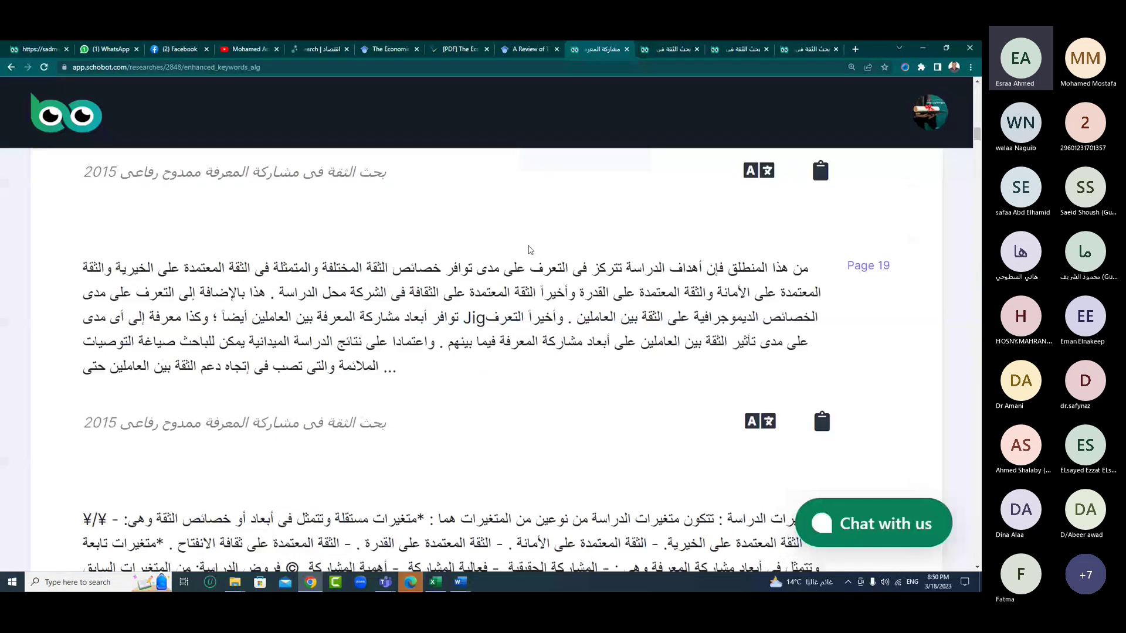
# - Examine the remaining Arabic sections of the search results, down to the strategic management research theoretical foundations section
pyautogui.scroll(2, 315, 384)
pyautogui.scroll(-5, 315, 384)
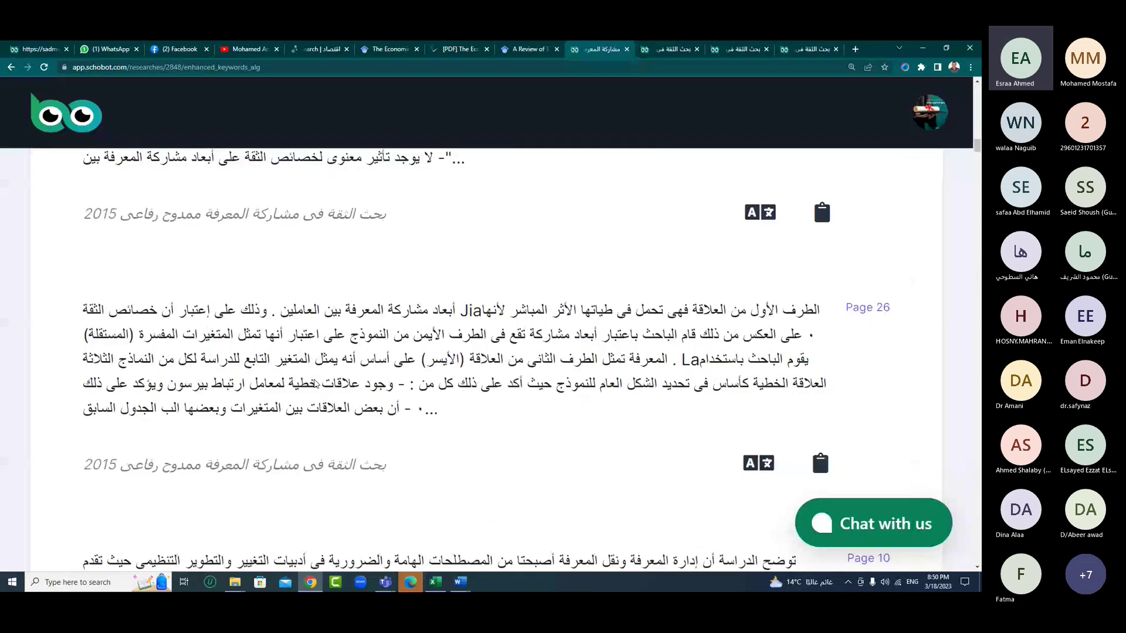
pyautogui.scroll(-15, 315, 384)
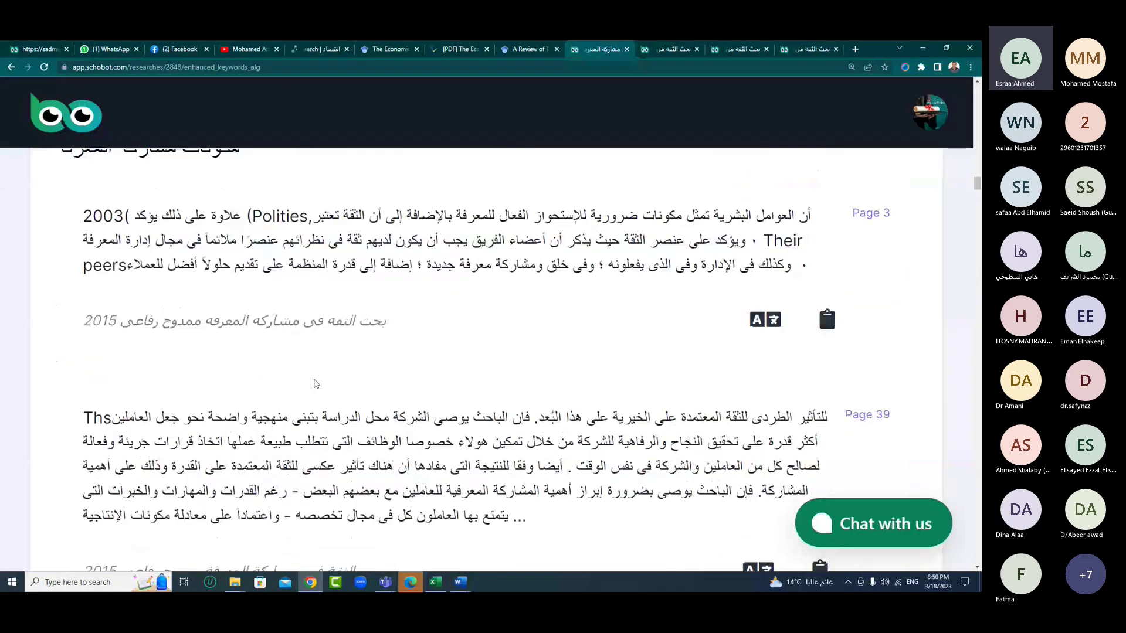
pyautogui.scroll(-10, 315, 384)
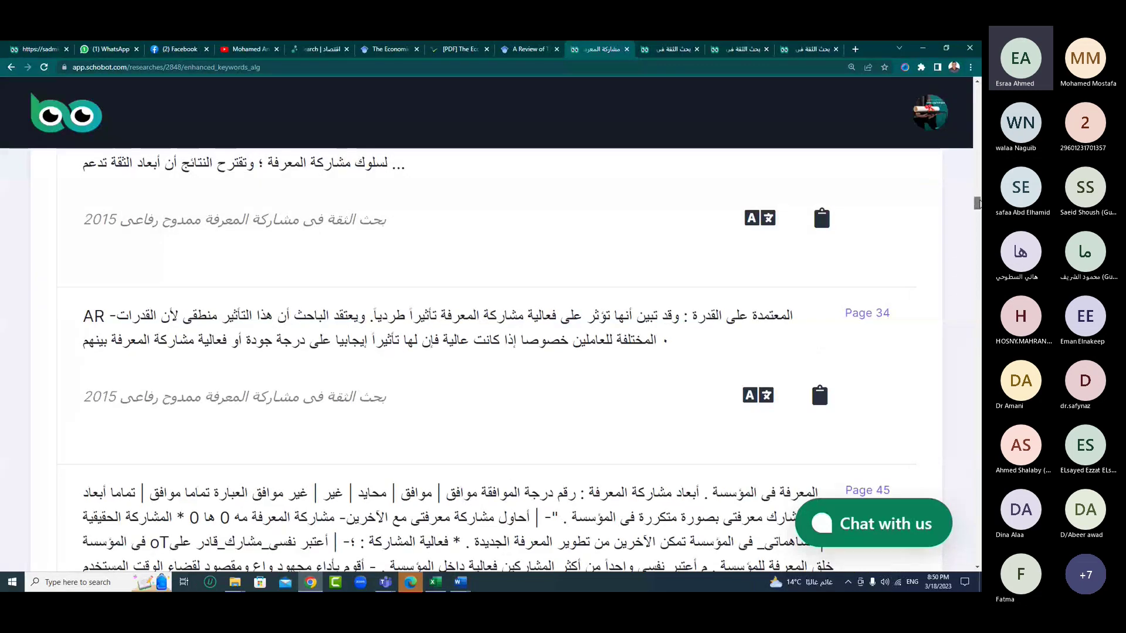
pyautogui.scroll(-10, 923, 268)
pyautogui.scroll(-10, 487, 358)
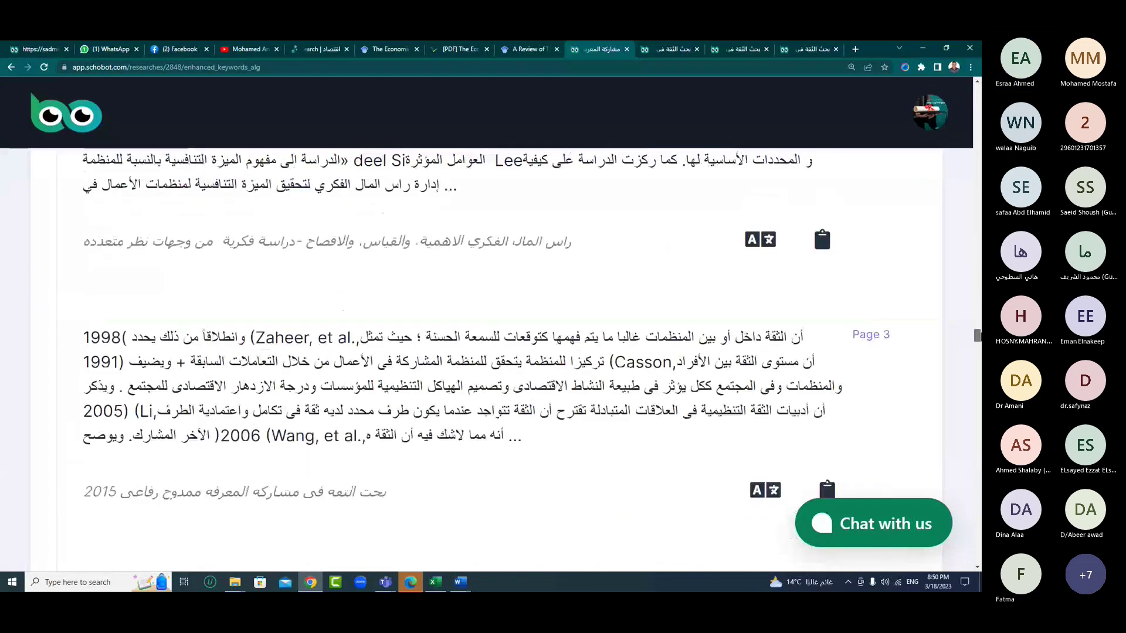
pyautogui.scroll(-10, 486, 357)
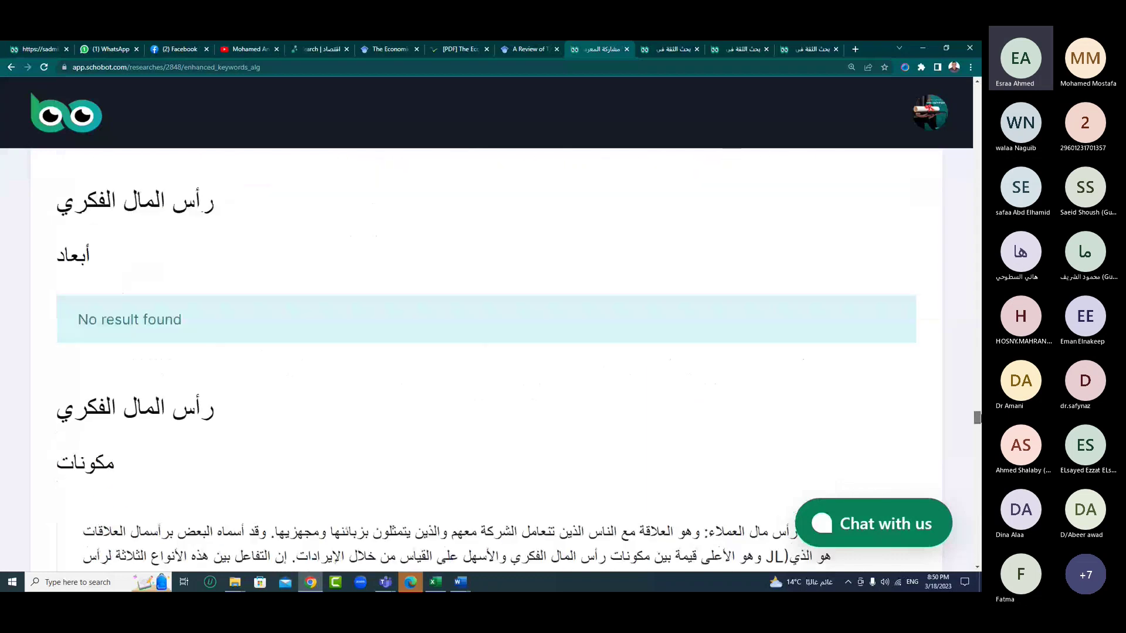
pyautogui.scroll(-5, 487, 358)
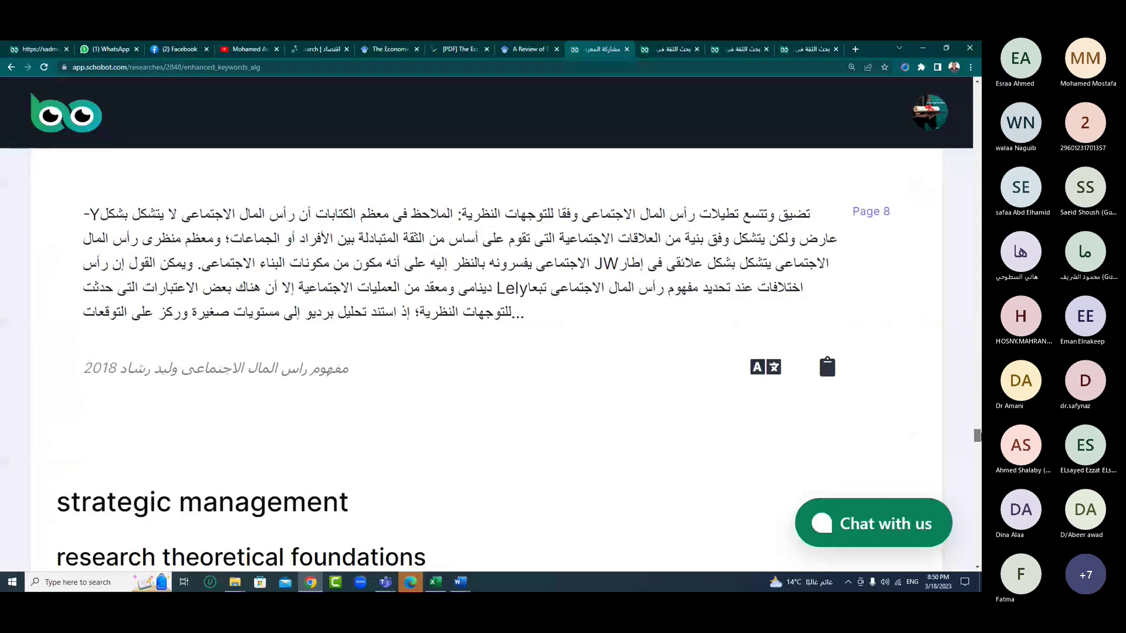
pyautogui.scroll(-5, 486, 357)
# - Highlight the strategic management headings, part of the page 8 excerpt beneath them, and its Strategic HRM source title
pyautogui.moveTo(56, 226); pyautogui.dragTo(325, 281)
pyautogui.click(280, 306)
pyautogui.scroll(-1, 280, 306)
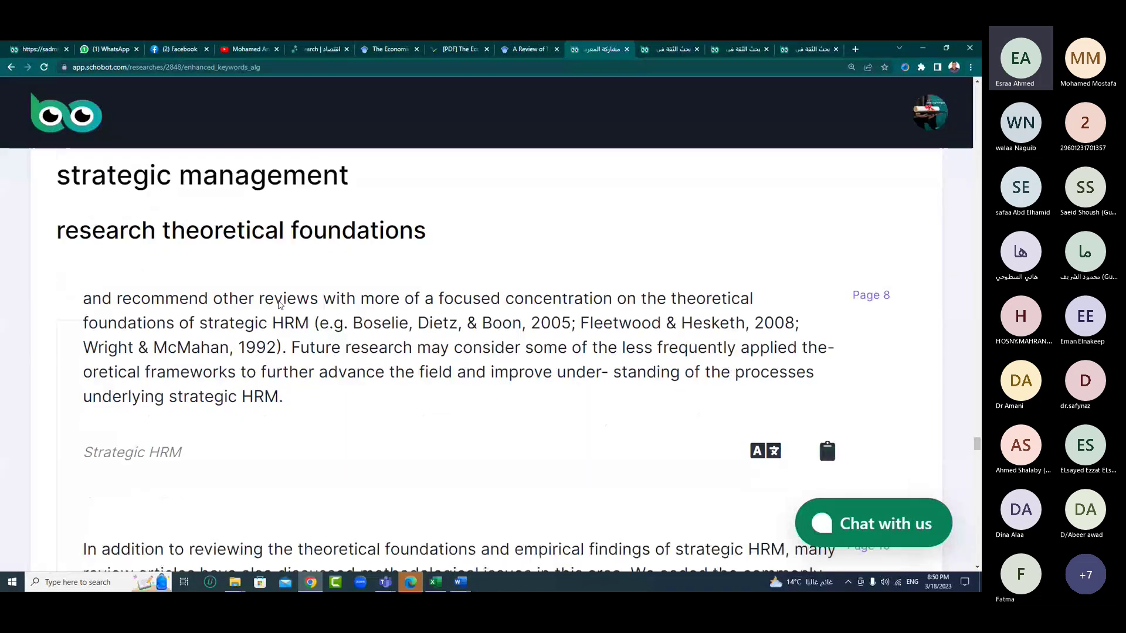
pyautogui.scroll(-1, 240, 264)
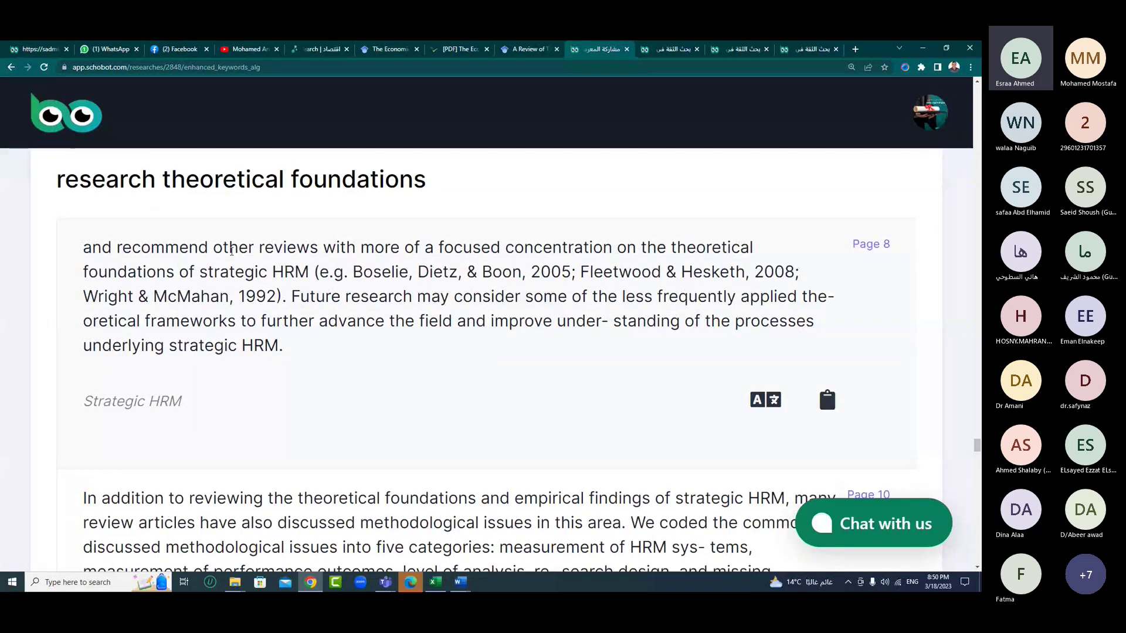
pyautogui.moveTo(229, 247); pyautogui.dragTo(261, 321)
pyautogui.click(261, 320)
pyautogui.scroll(-1, 260, 316)
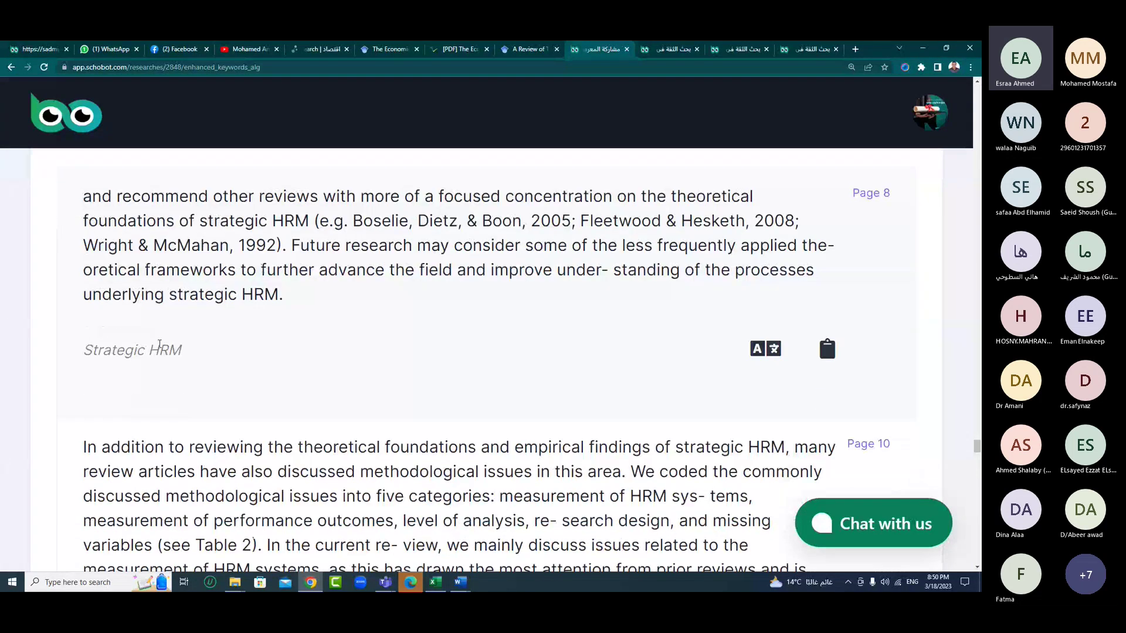
pyautogui.moveTo(159, 350); pyautogui.dragTo(111, 350)
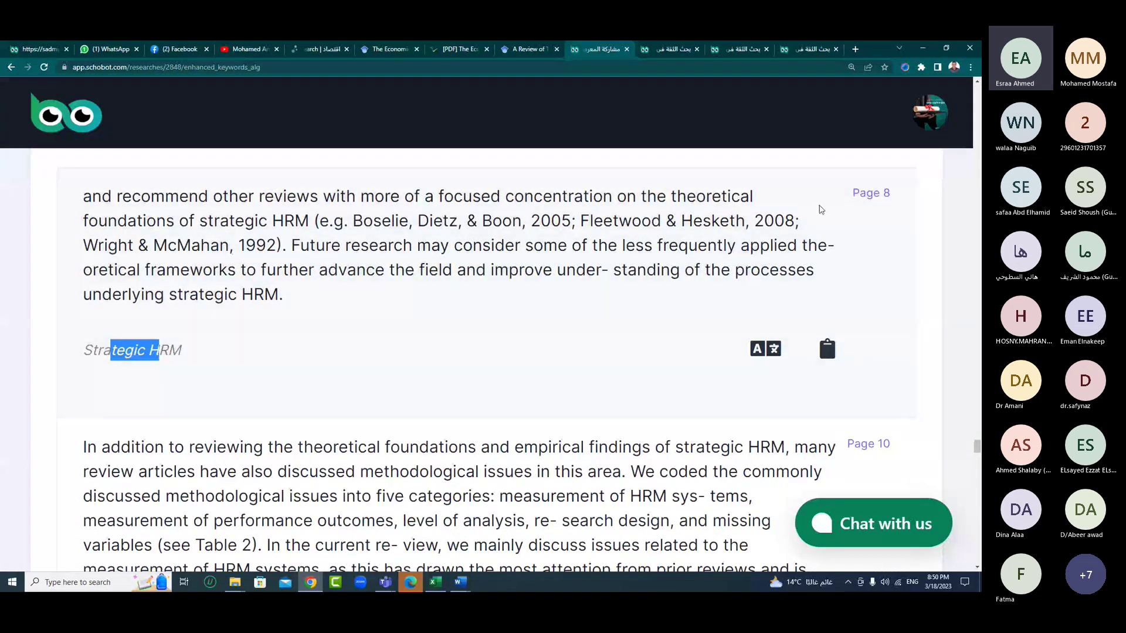
# - Open page 8 of the Strategic HRM source and highlight part of its marked passage on theoretical foundations
pyautogui.click(821, 209)
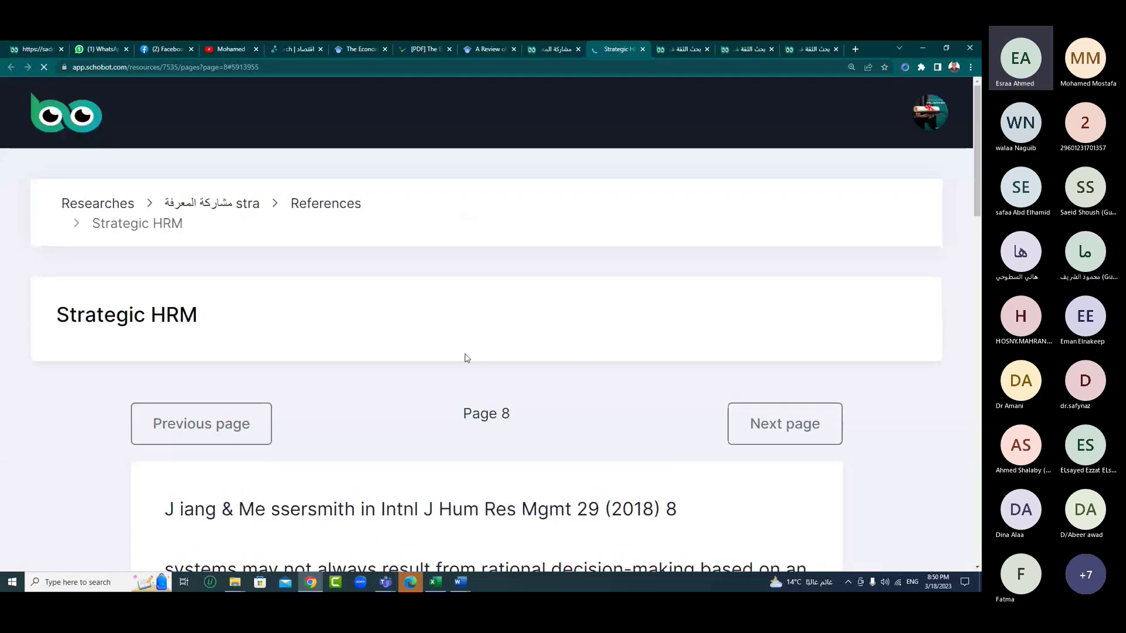
pyautogui.scroll(-3, 467, 358)
pyautogui.scroll(-3, 466, 358)
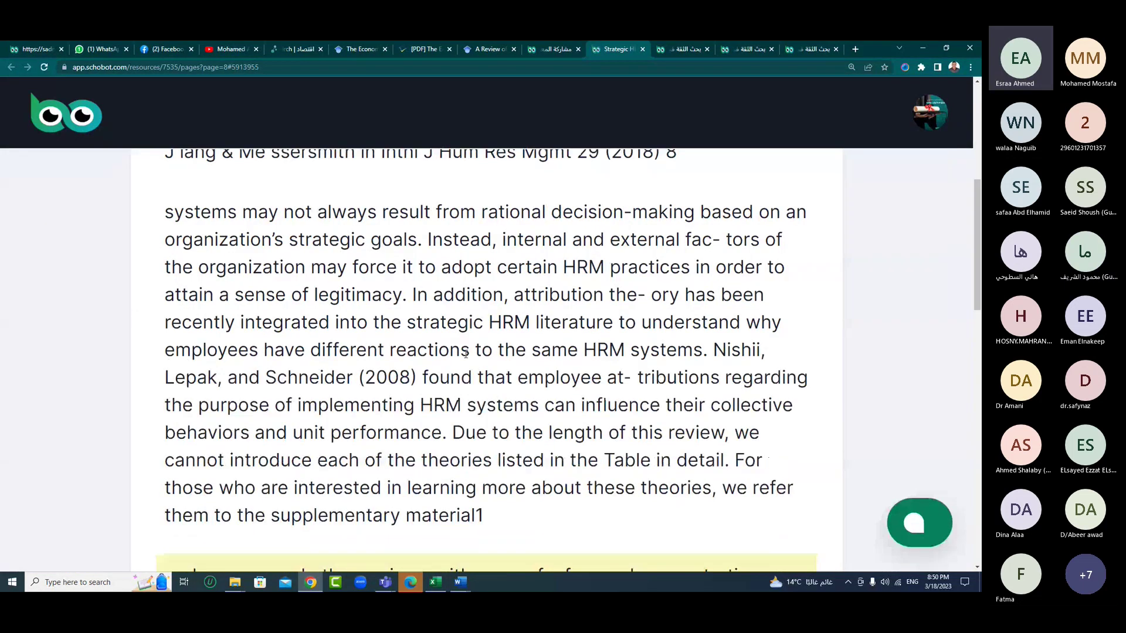
pyautogui.scroll(-4, 466, 353)
pyautogui.moveTo(364, 320); pyautogui.dragTo(404, 405)
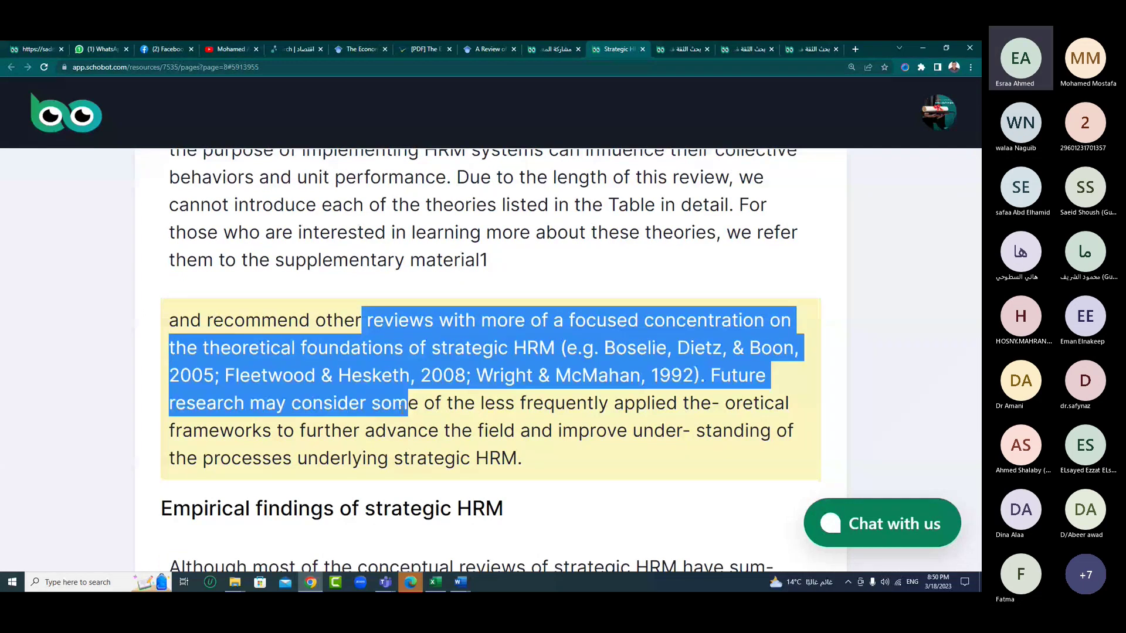
pyautogui.scroll(-10, 404, 406)
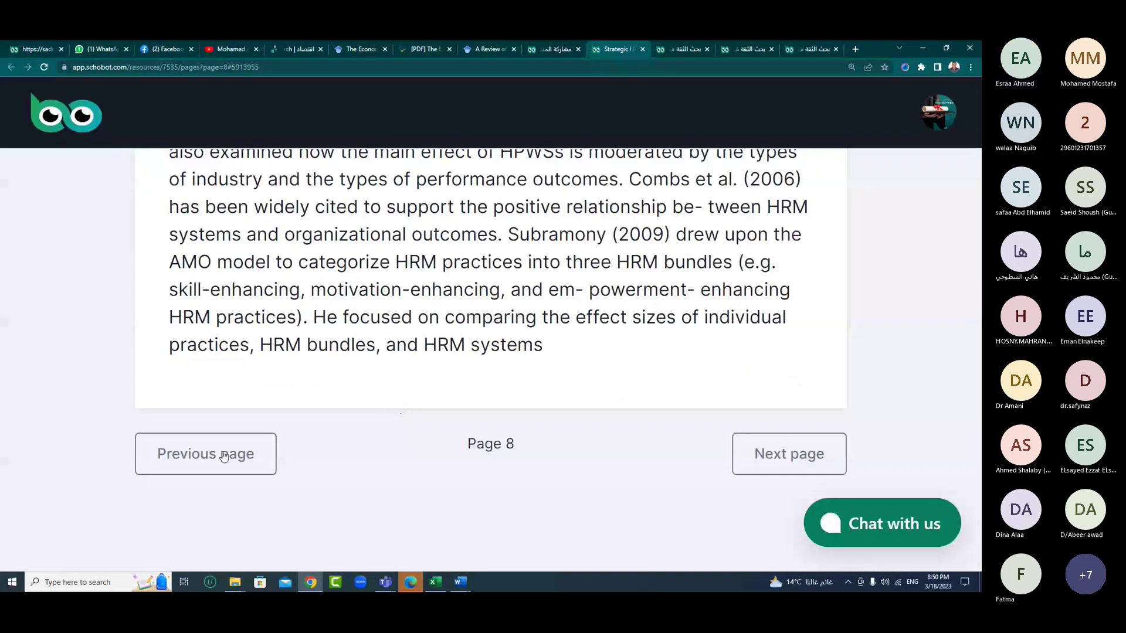
# - Go back to page 7 of Strategic HRM, forward to page 8, and return to the search results
pyautogui.click(216, 469)
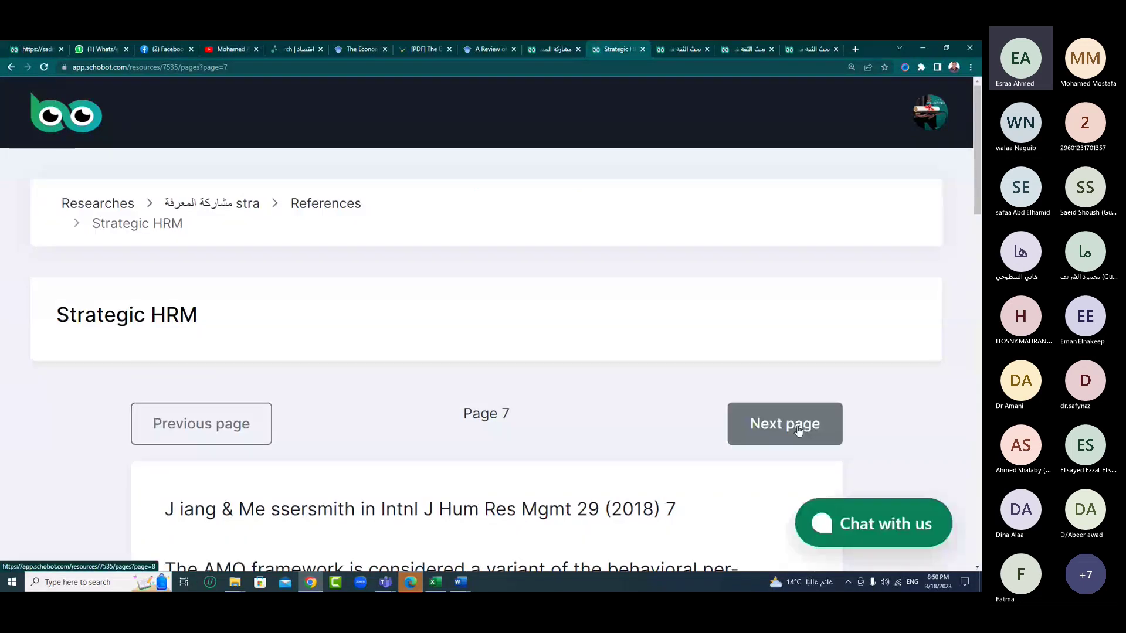
pyautogui.click(803, 425)
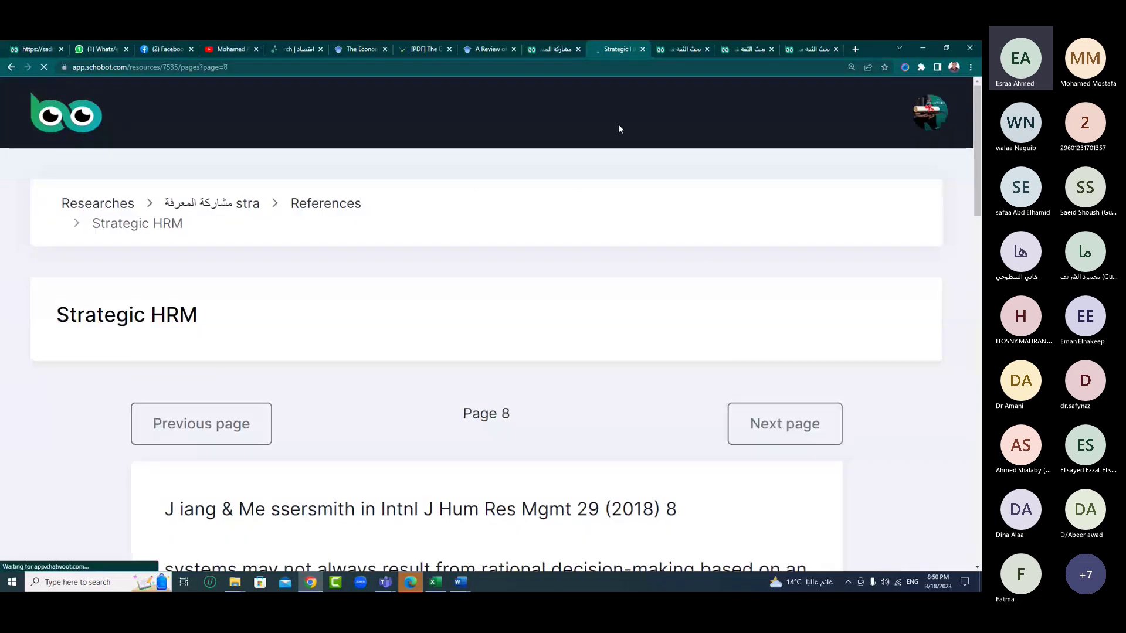
pyautogui.click(555, 50)
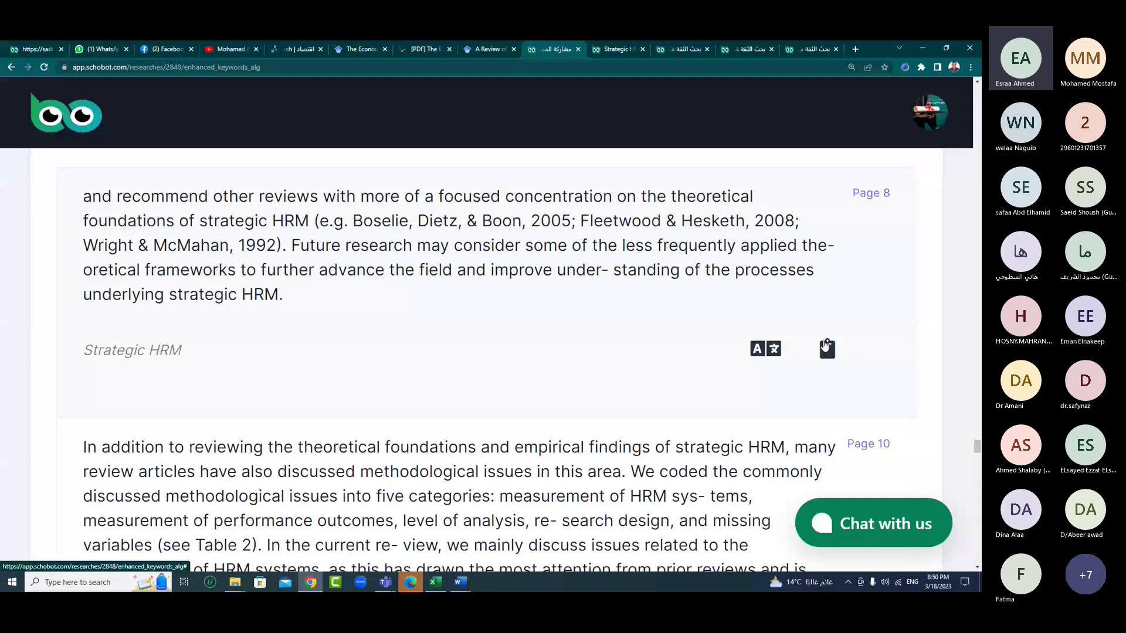
# - Copy the passage on the theoretical foundations of strategic HRM, just above Empirical findings, from page 8 of the Strategic HRM source
pyautogui.hotkey('ctrl', 'Tab')
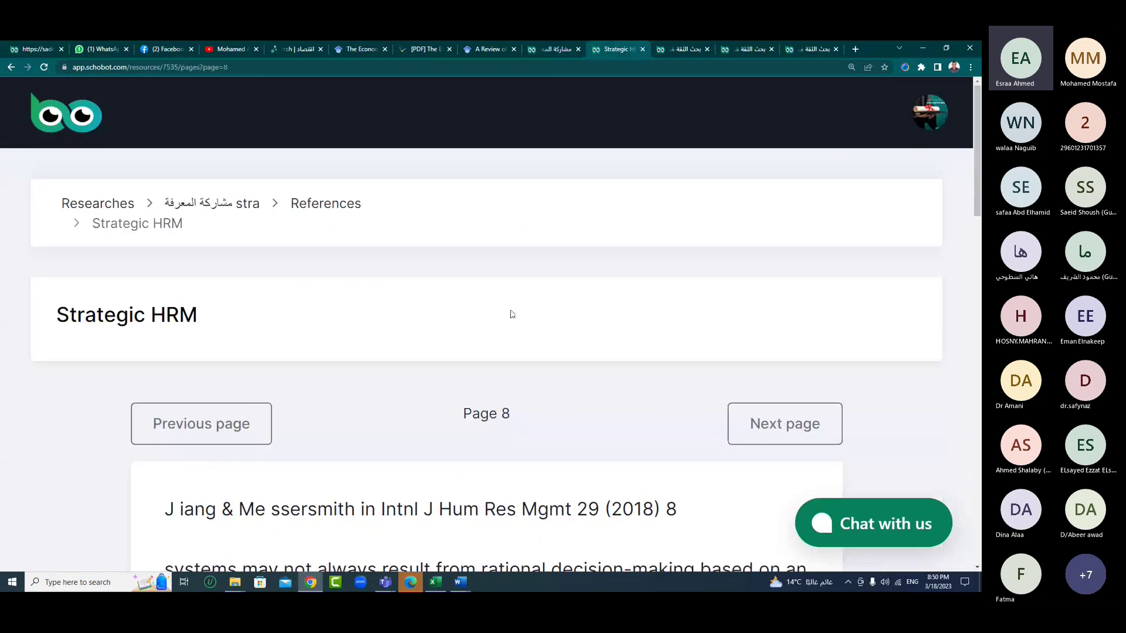
pyautogui.scroll(-4, 510, 308)
pyautogui.scroll(-5, 510, 308)
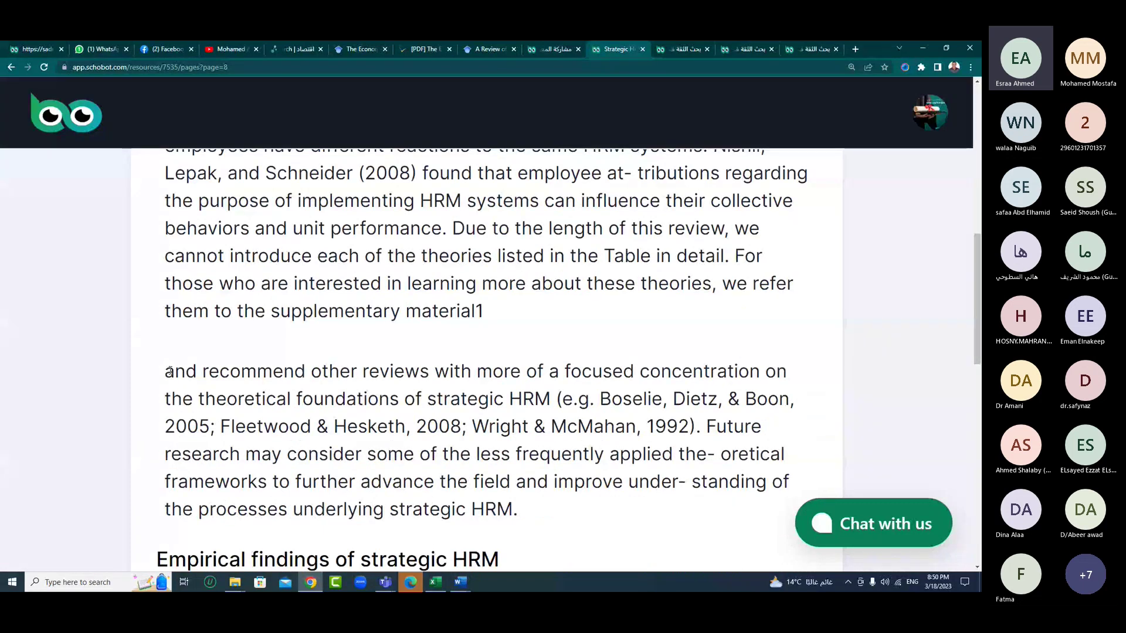
pyautogui.moveTo(174, 371); pyautogui.dragTo(531, 510)
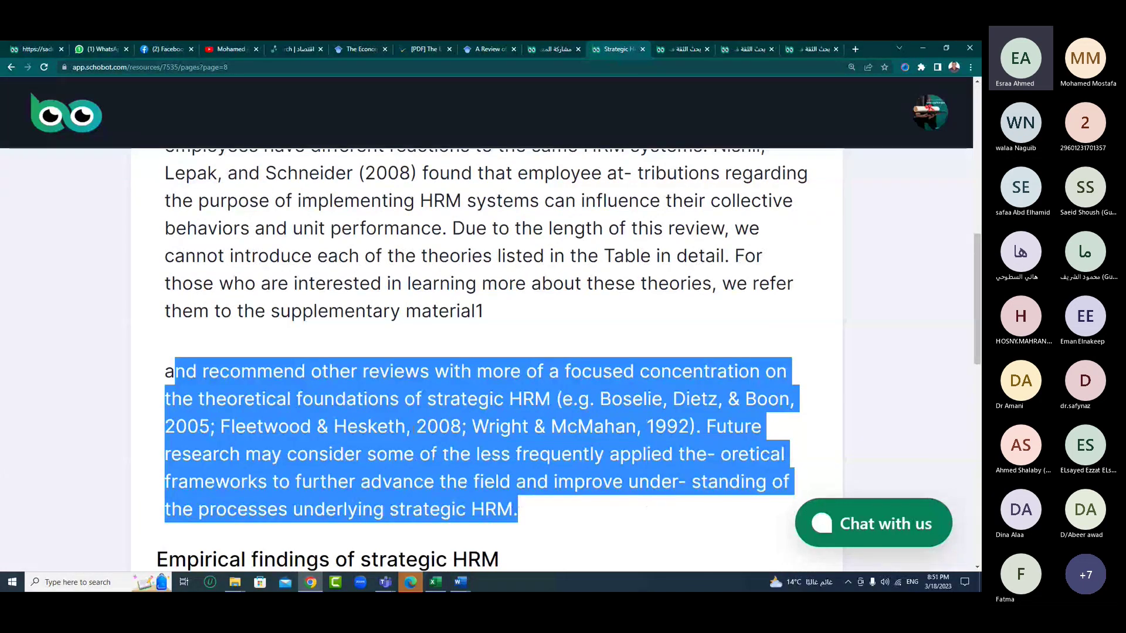
pyautogui.rightClick(433, 387)
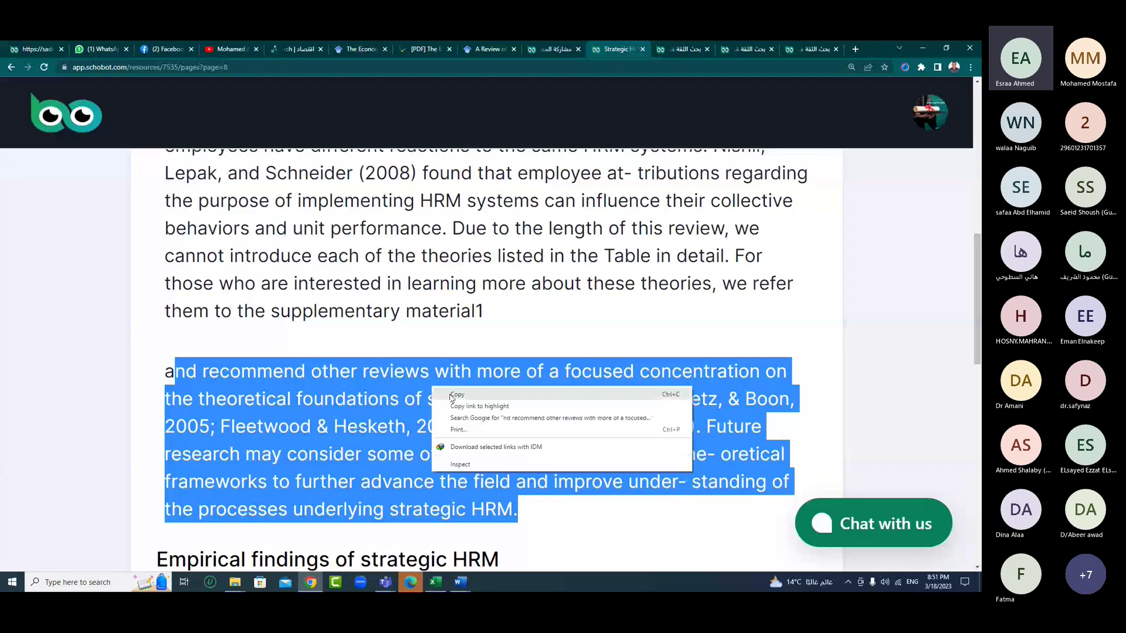
pyautogui.click(457, 396)
pyautogui.click(541, 296)
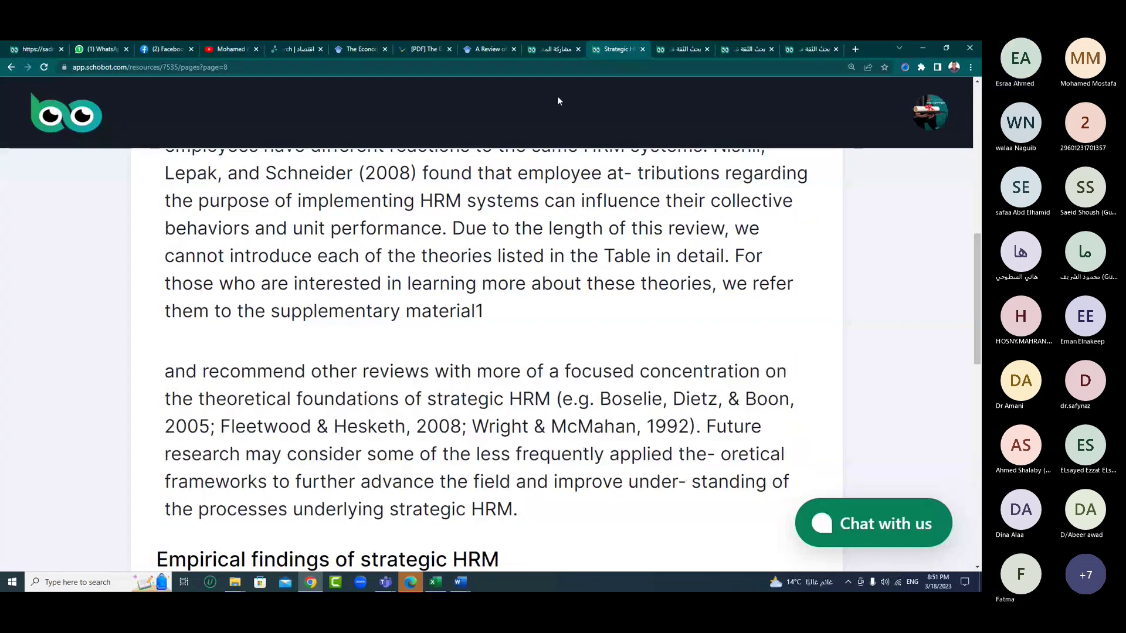
# - Return to the search results and translate the page 8 Strategic HRM excerpt into Arabic
pyautogui.click(547, 49)
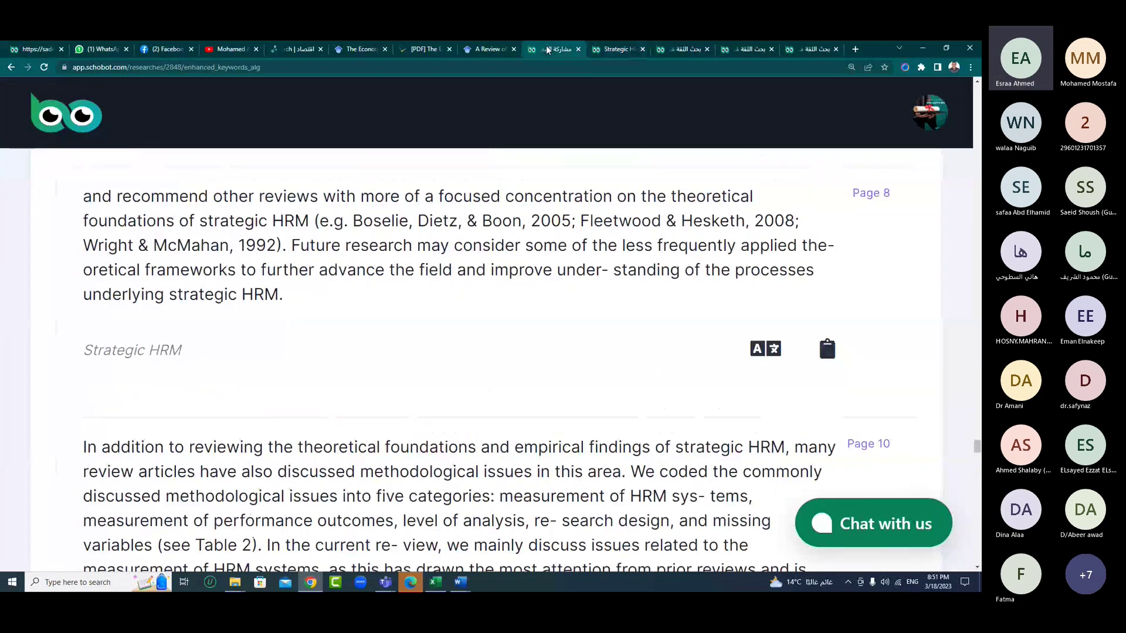
pyautogui.click(769, 353)
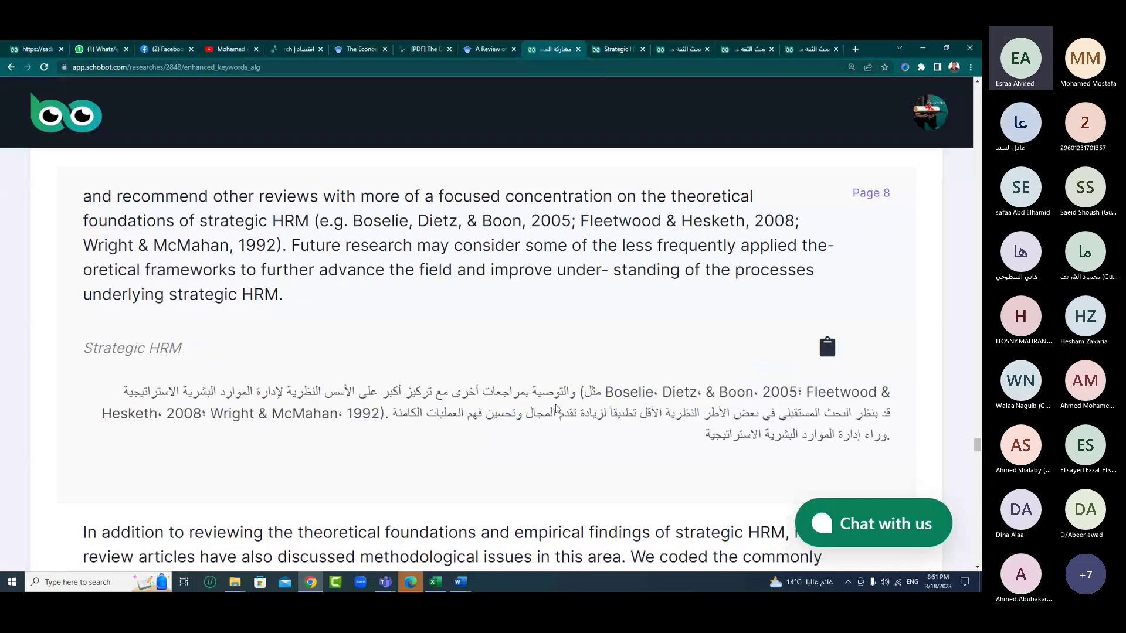
pyautogui.scroll(-2, 557, 409)
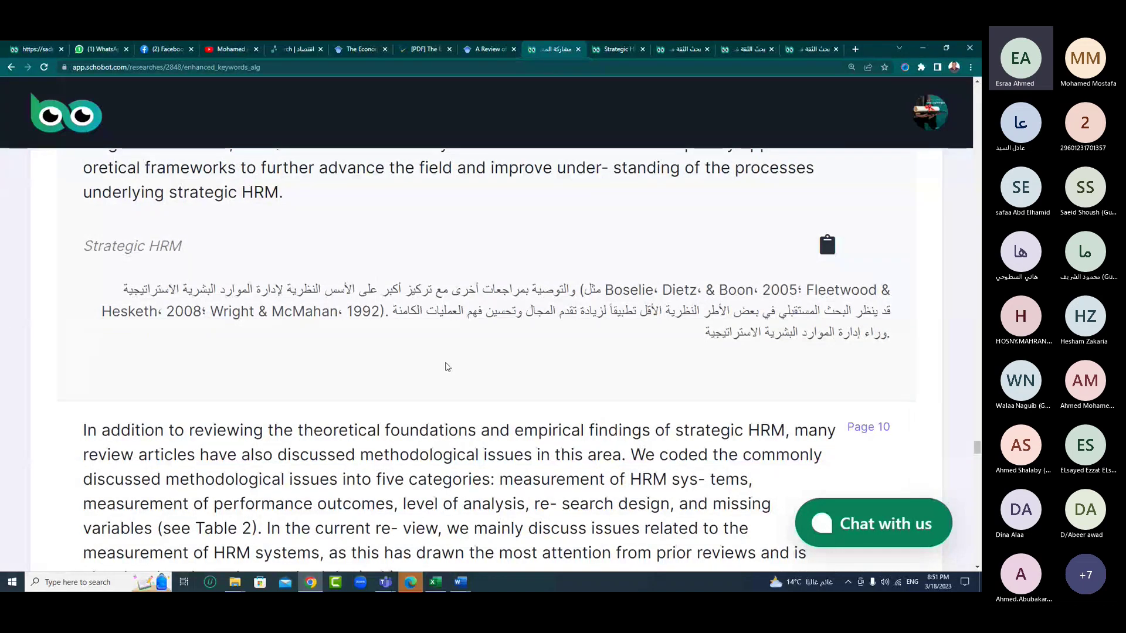
# - Translate the page 10 Strategic HRM excerpt on methodological issues into Arabic and view its full translation
pyautogui.scroll(-2, 447, 366)
pyautogui.scroll(-3, 446, 367)
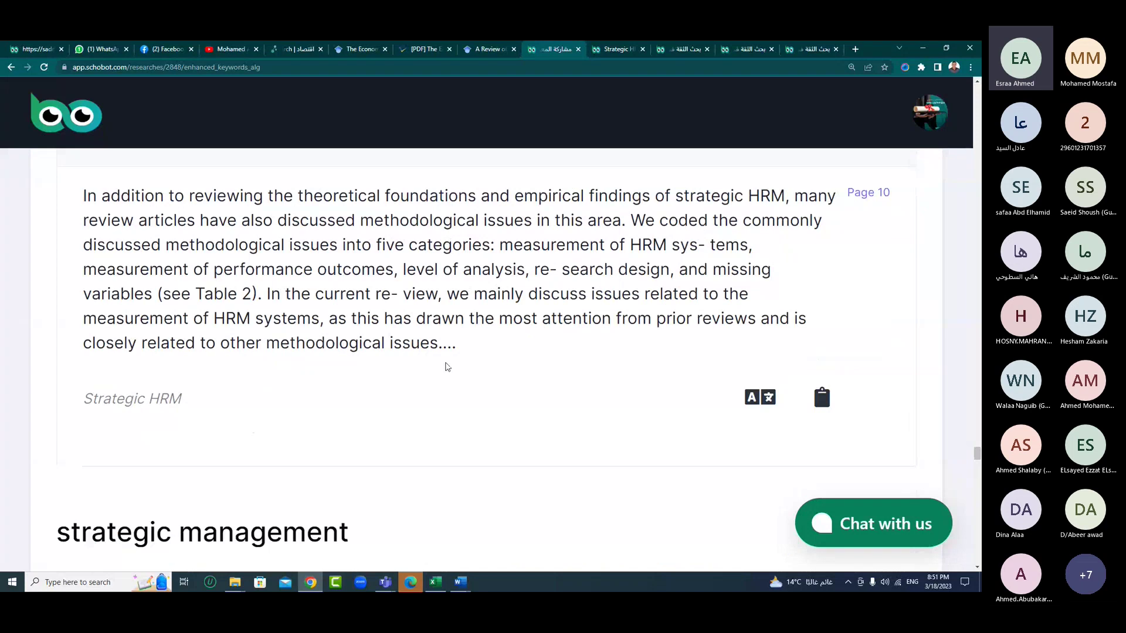
pyautogui.click(759, 377)
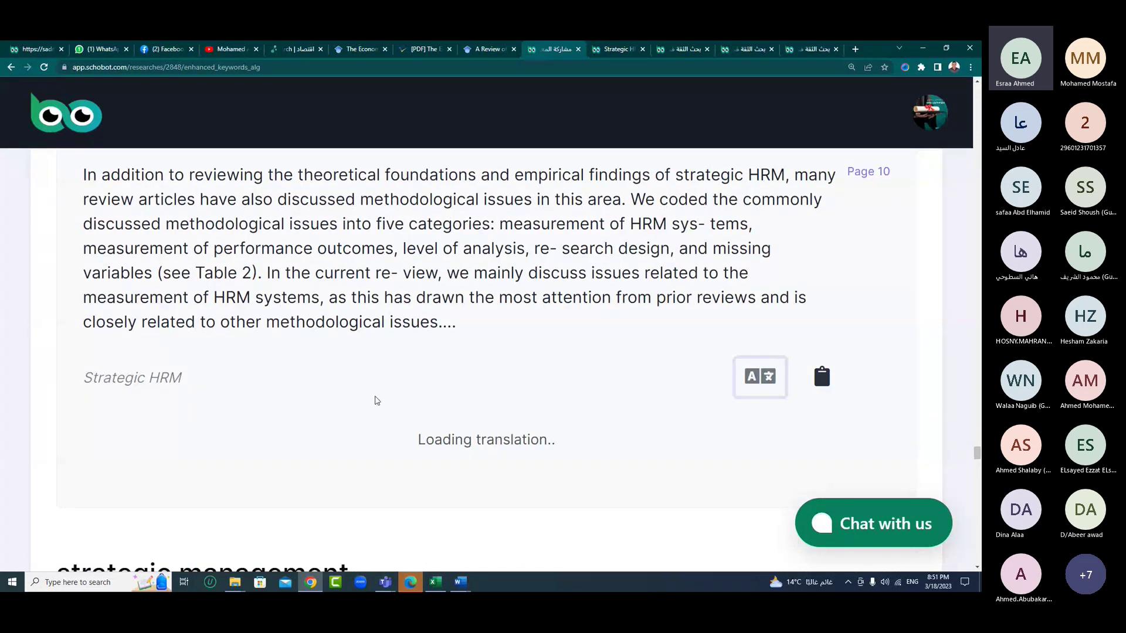
pyautogui.scroll(-2, 377, 400)
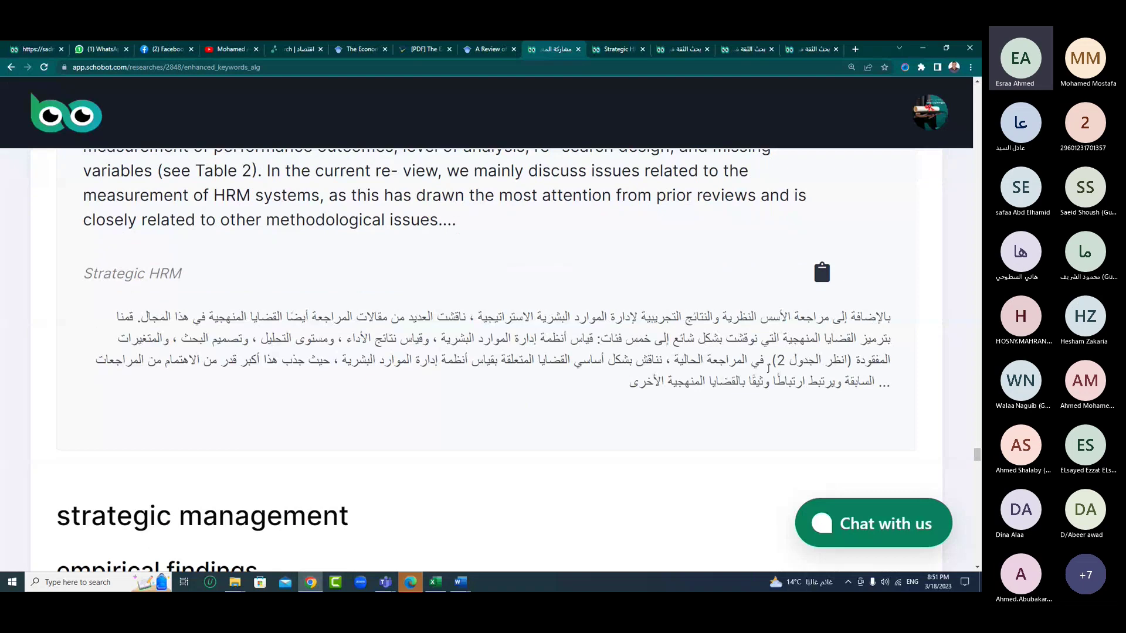
# - Read the translated Strategic HRM excerpt and examine the paragraphs and page references collected under "empirical findings" in the search results
pyautogui.scroll(2, 767, 368)
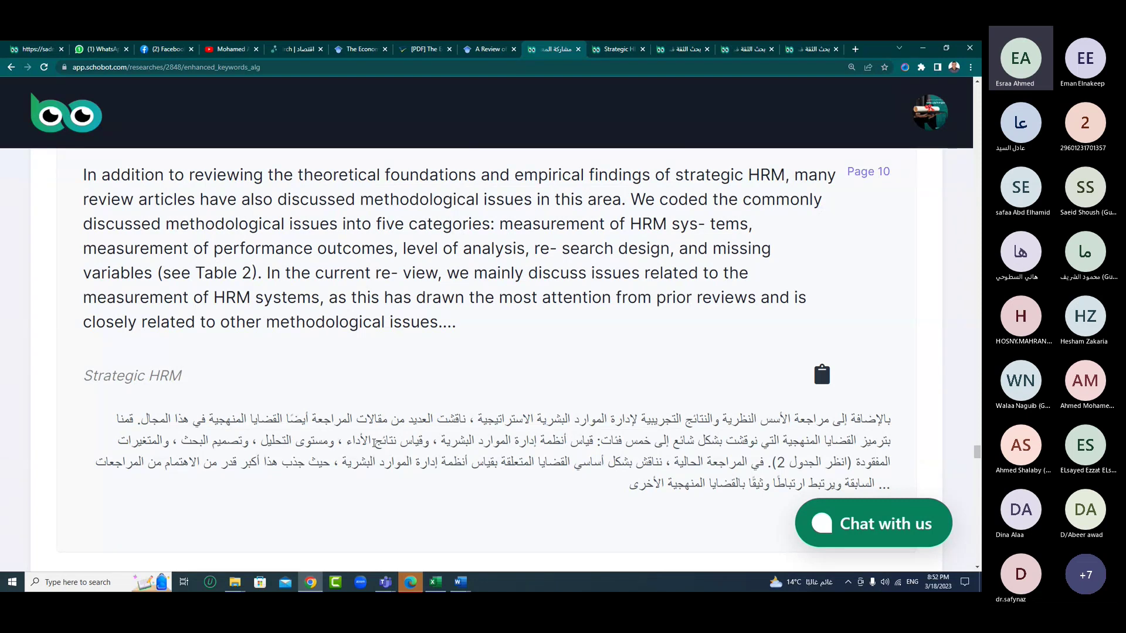
pyautogui.scroll(-10, 373, 441)
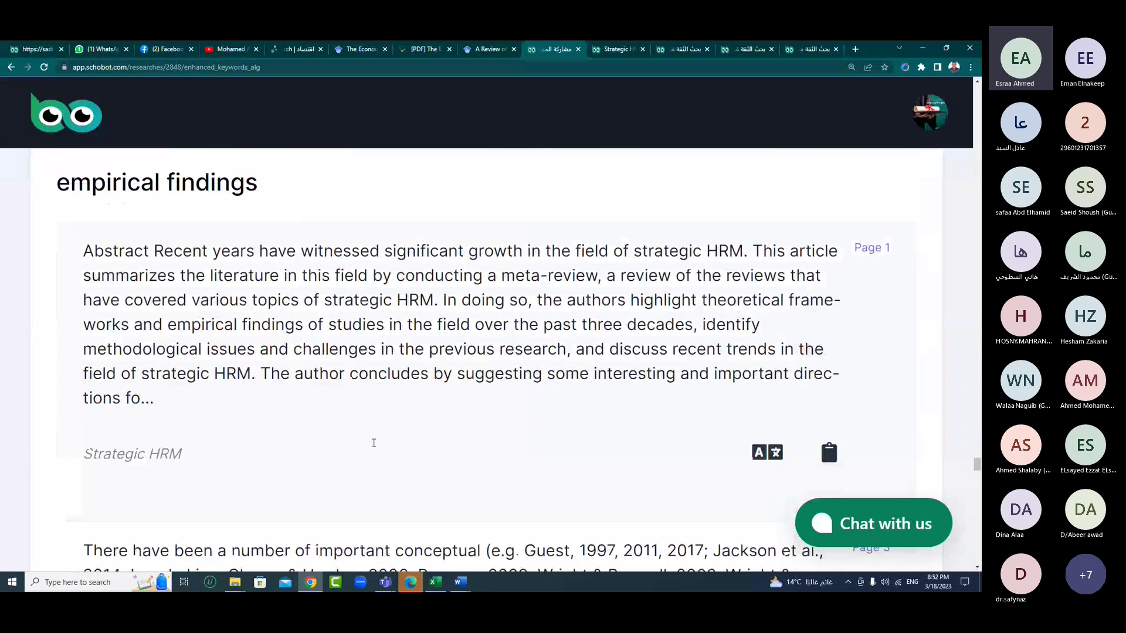
pyautogui.scroll(-3, 374, 443)
pyautogui.scroll(-3, 374, 443)
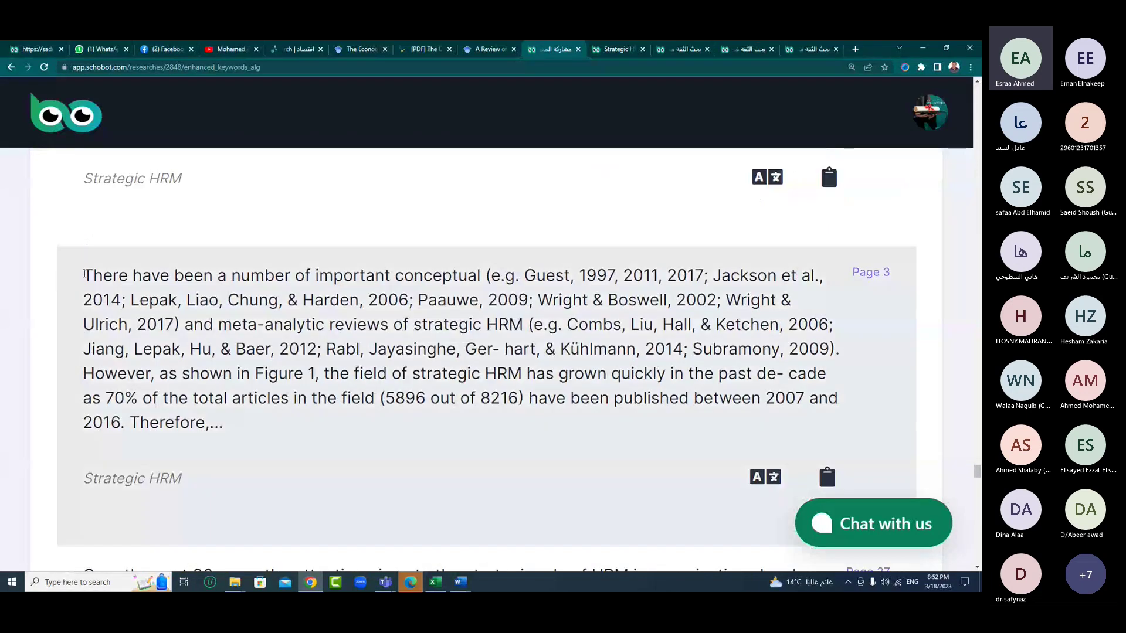
pyautogui.moveTo(83, 276); pyautogui.dragTo(416, 350)
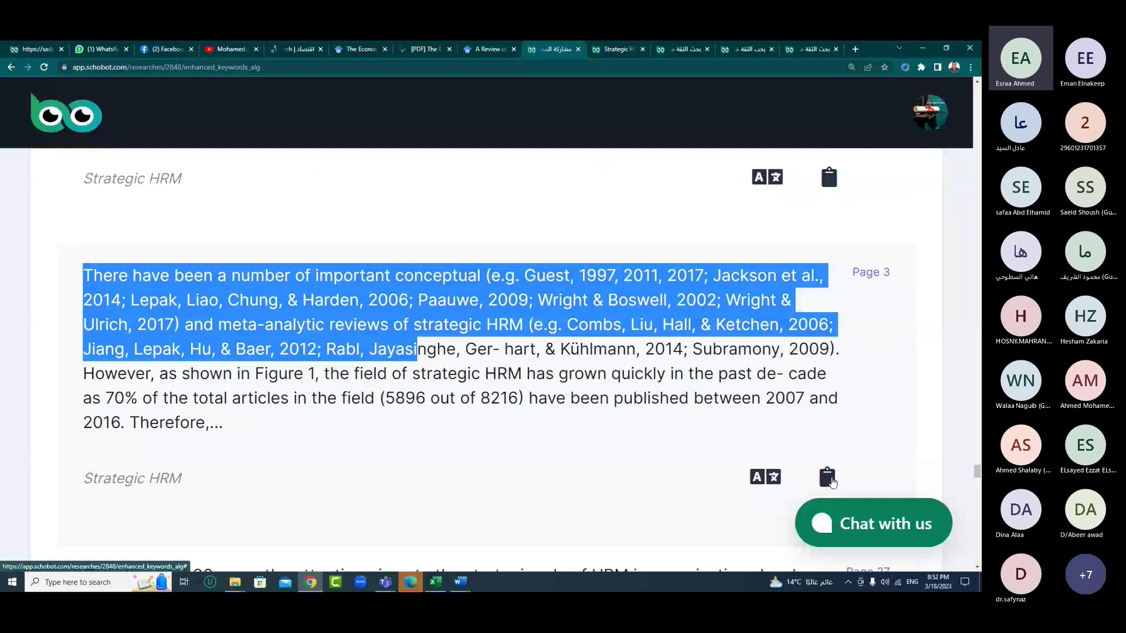
pyautogui.click(247, 284)
pyautogui.moveTo(250, 276); pyautogui.dragTo(314, 367)
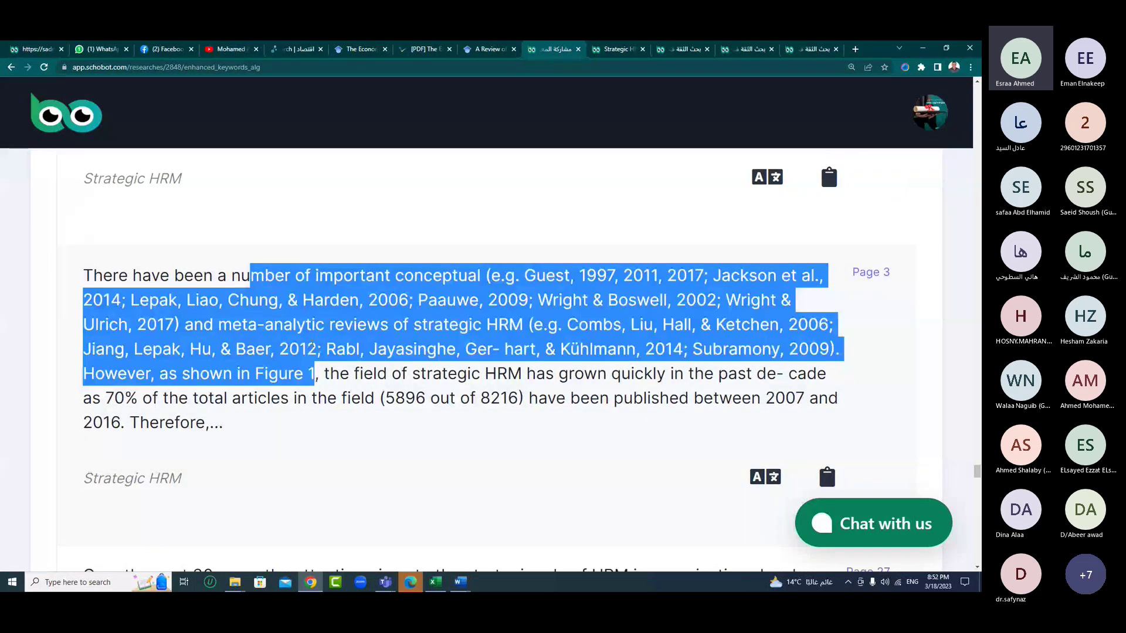
pyautogui.click(362, 325)
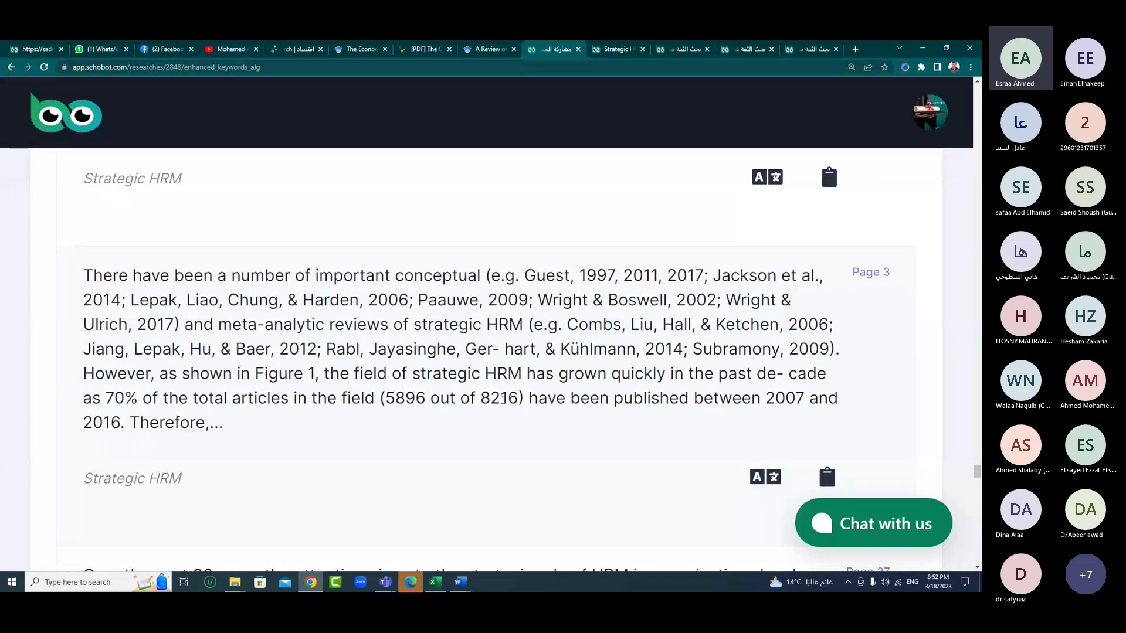
pyautogui.scroll(-3, 437, 376)
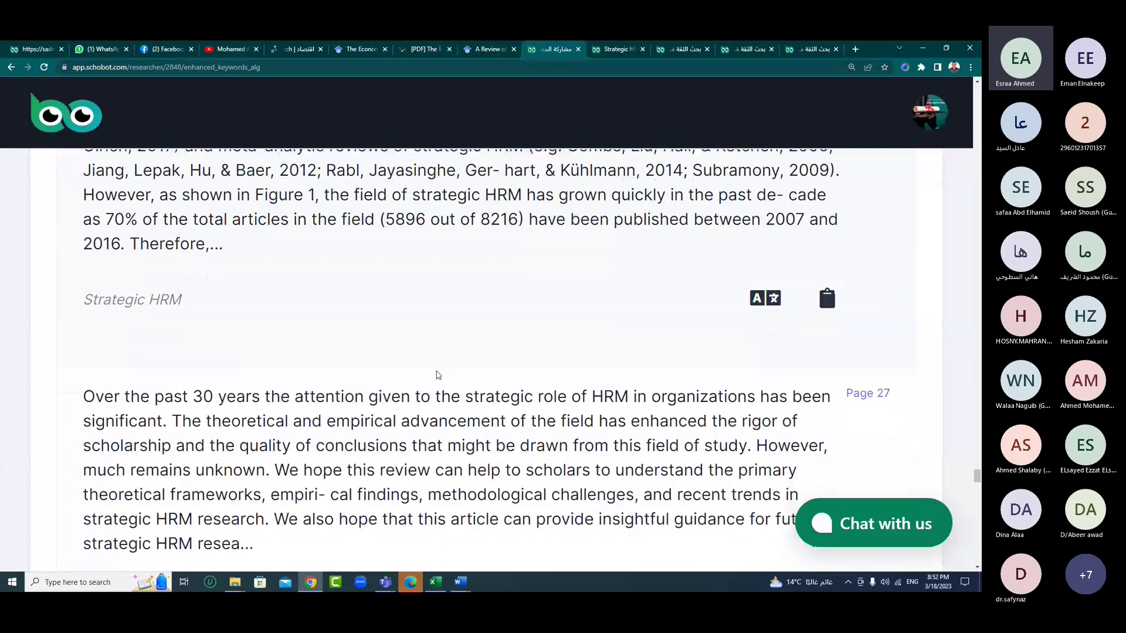
pyautogui.scroll(-6, 437, 376)
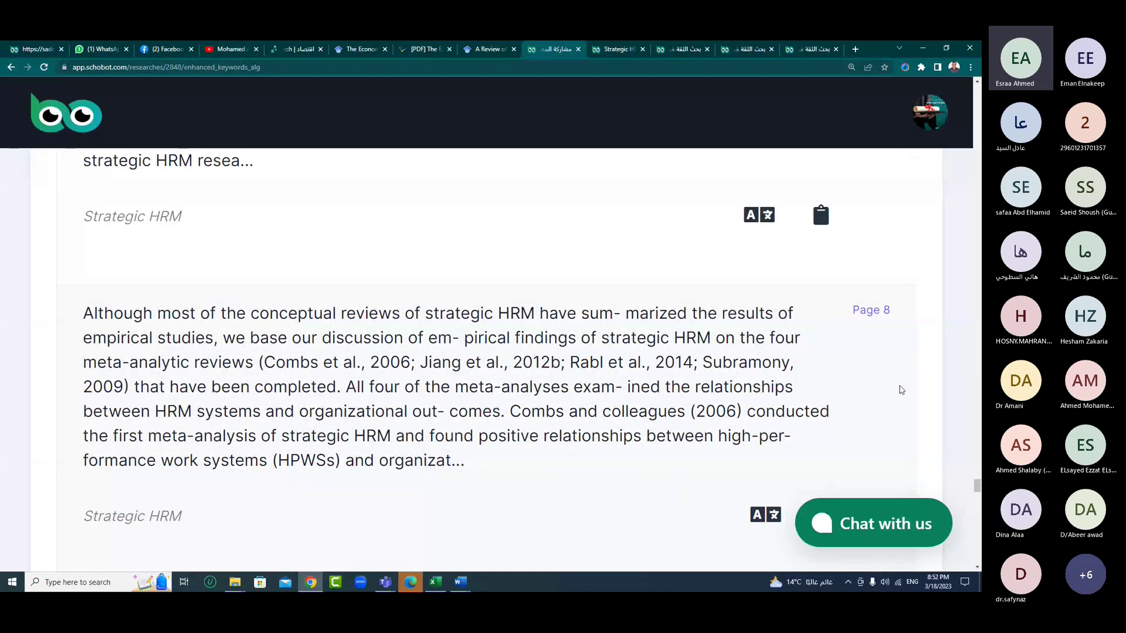
# - Save the search results of the "مشاركة المعرفة strategic management" research as a draft
pyautogui.moveTo(976, 485); pyautogui.dragTo(977, 111)
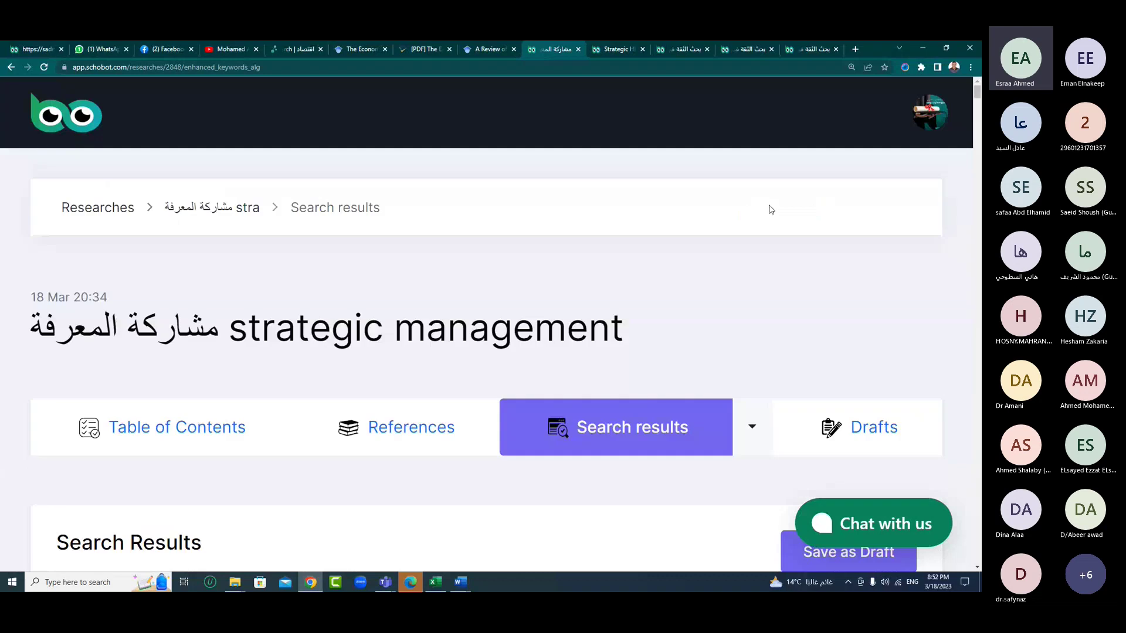
pyautogui.scroll(-4, 483, 357)
pyautogui.scroll(-1, 482, 357)
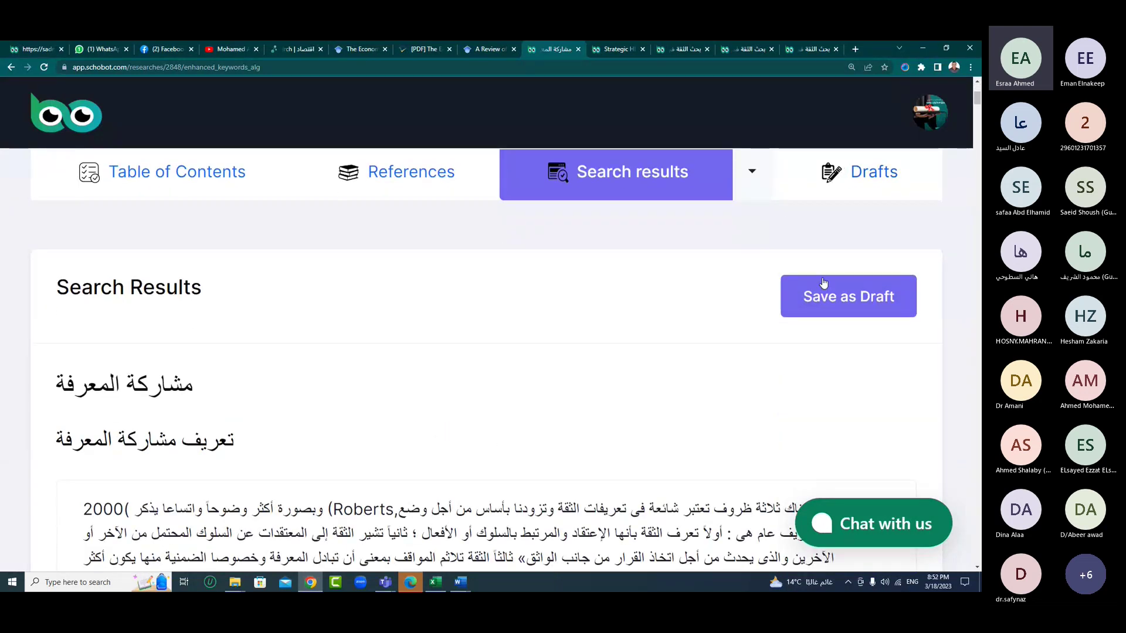
pyautogui.click(835, 301)
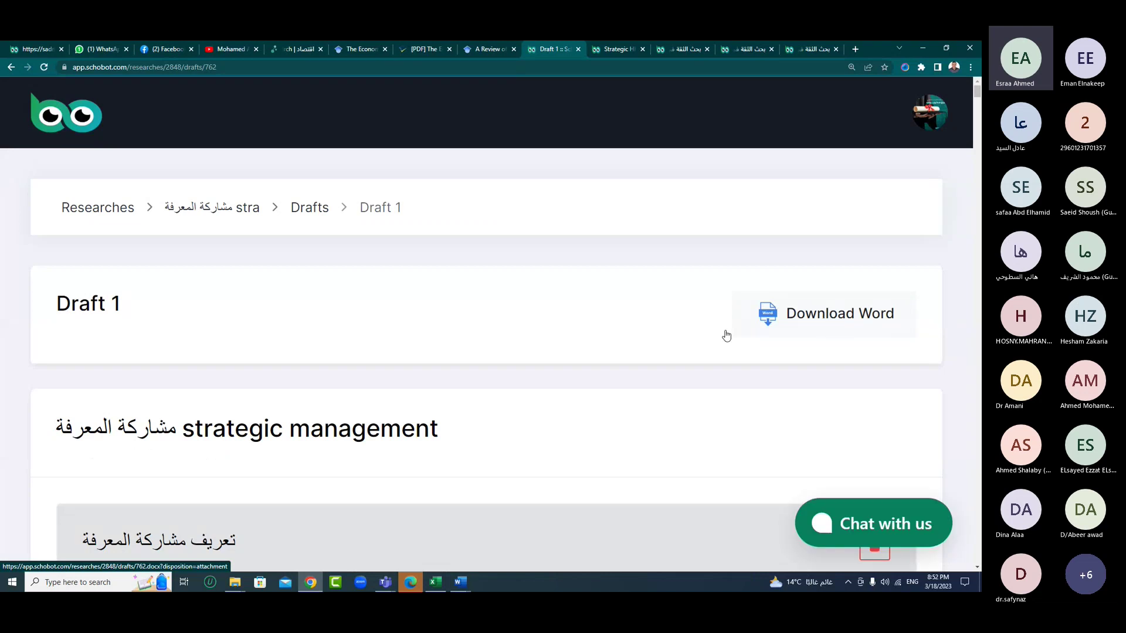
# - Look through the saved draft's headings and paragraphs, including "أبعاد مشاركة المعرفة", with their sources, page references and delete options
pyautogui.scroll(-4, 492, 350)
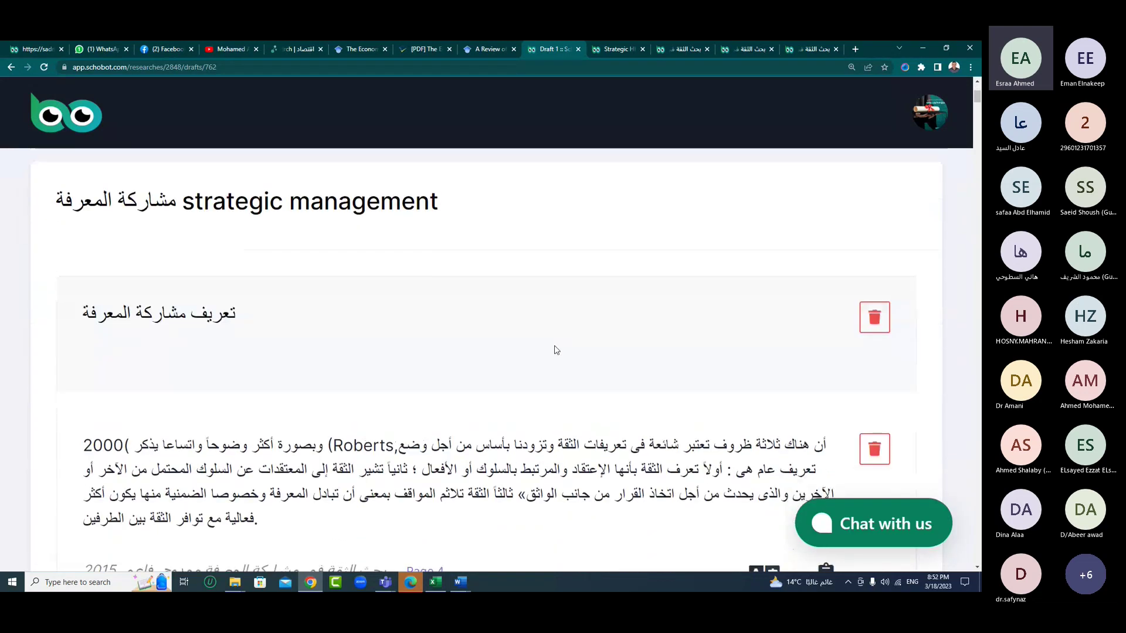
pyautogui.scroll(-4, 556, 350)
pyautogui.scroll(-3, 709, 345)
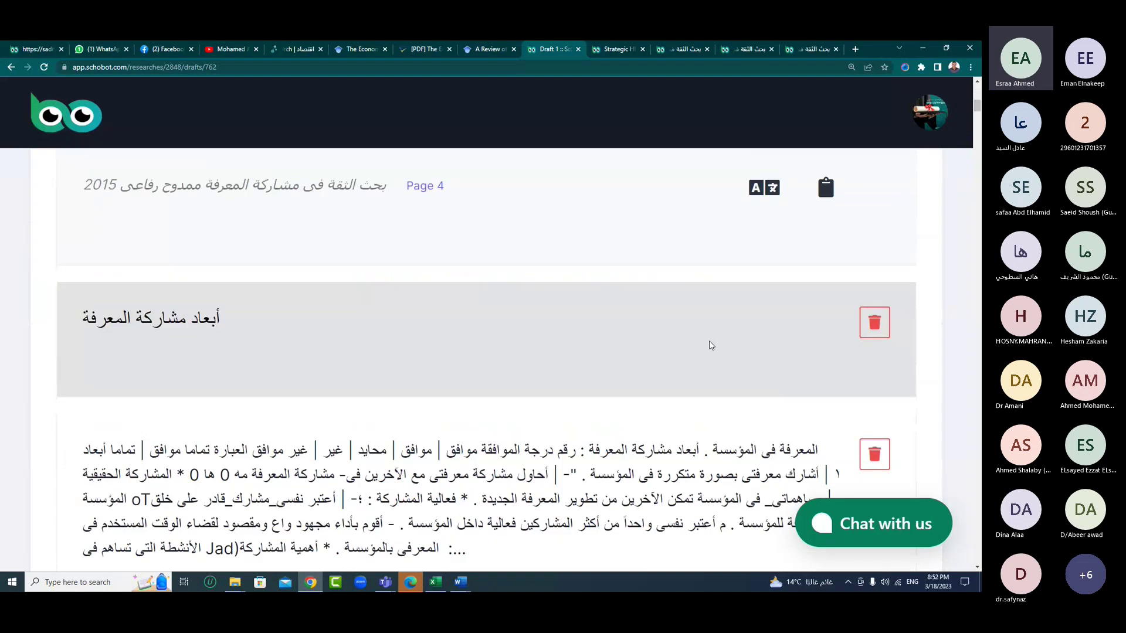
pyautogui.scroll(-3, 711, 345)
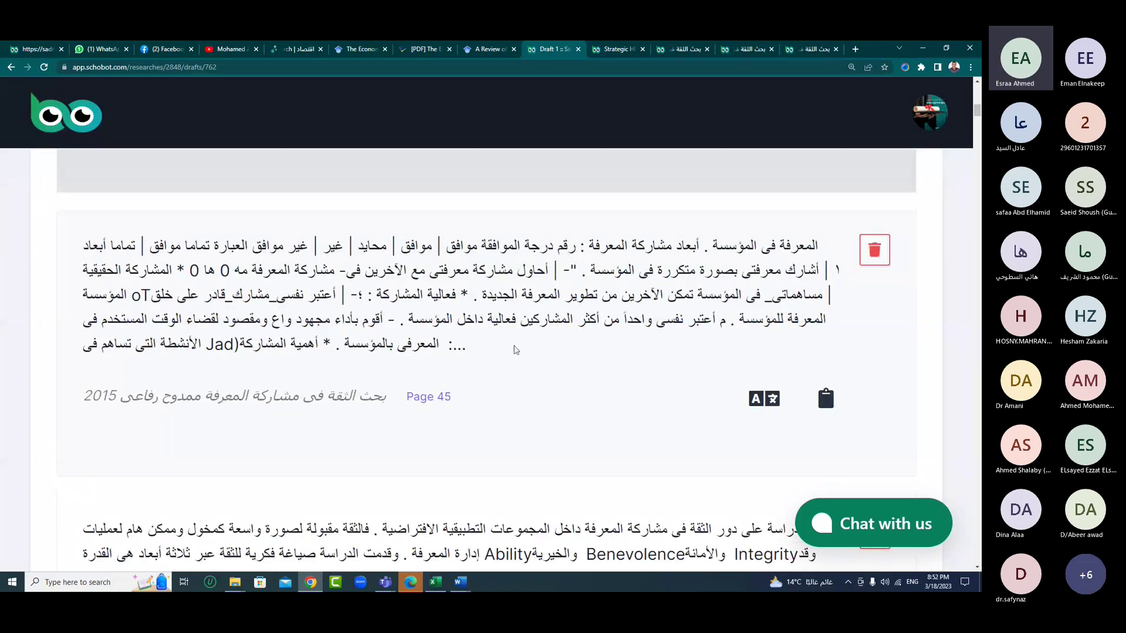
pyautogui.scroll(-4, 563, 262)
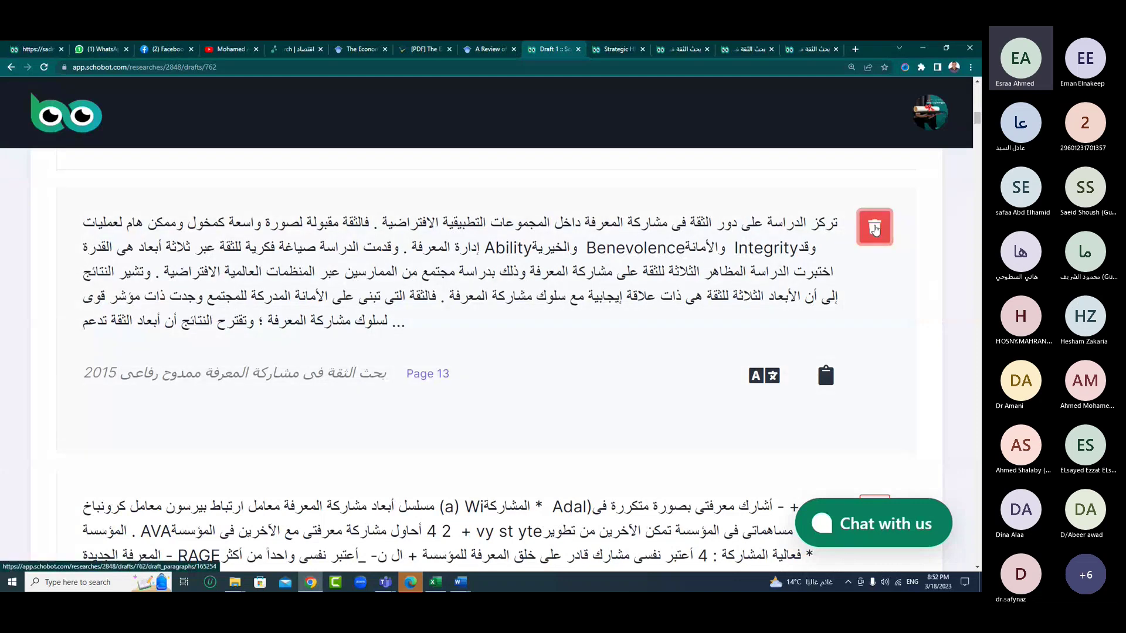
pyautogui.scroll(-4, 648, 327)
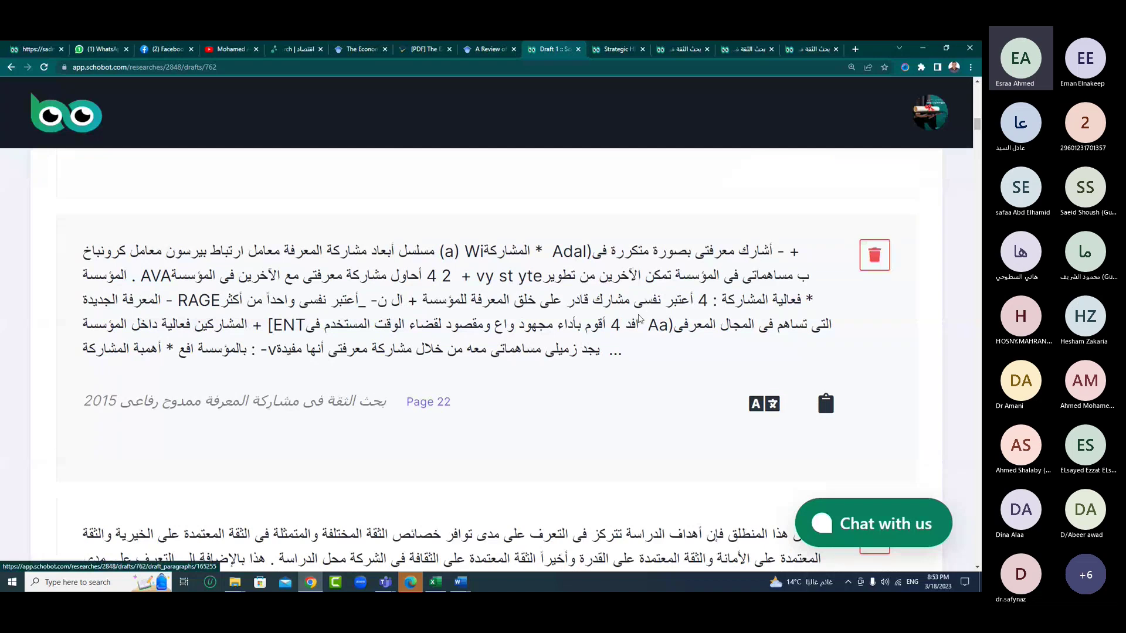
pyautogui.scroll(-3, 639, 318)
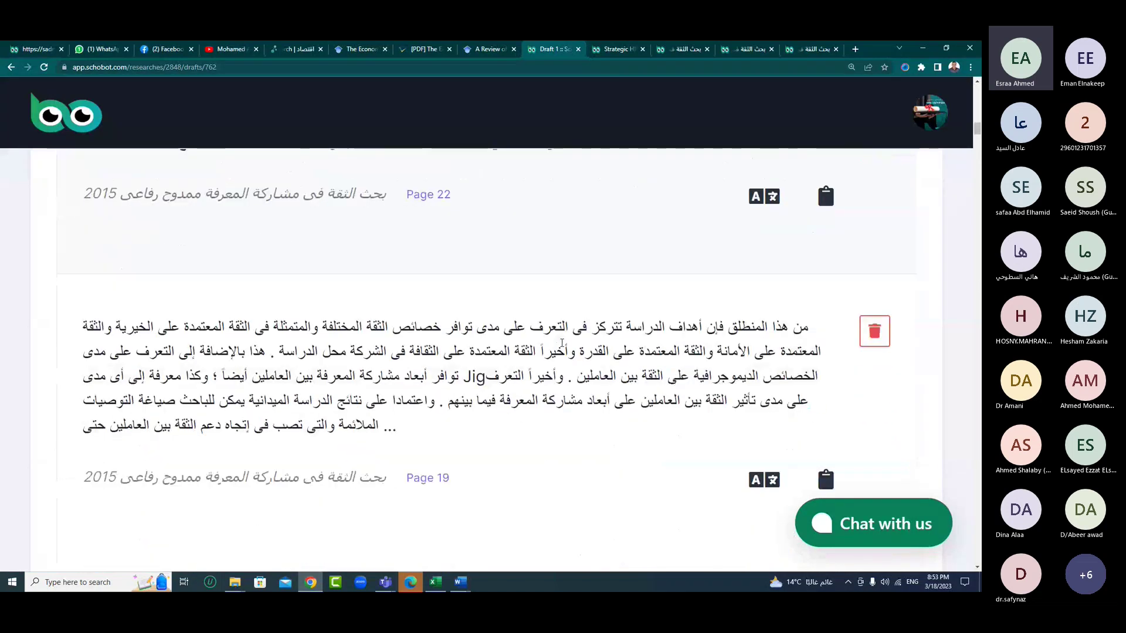
pyautogui.scroll(-2, 654, 387)
pyautogui.scroll(-1, 654, 387)
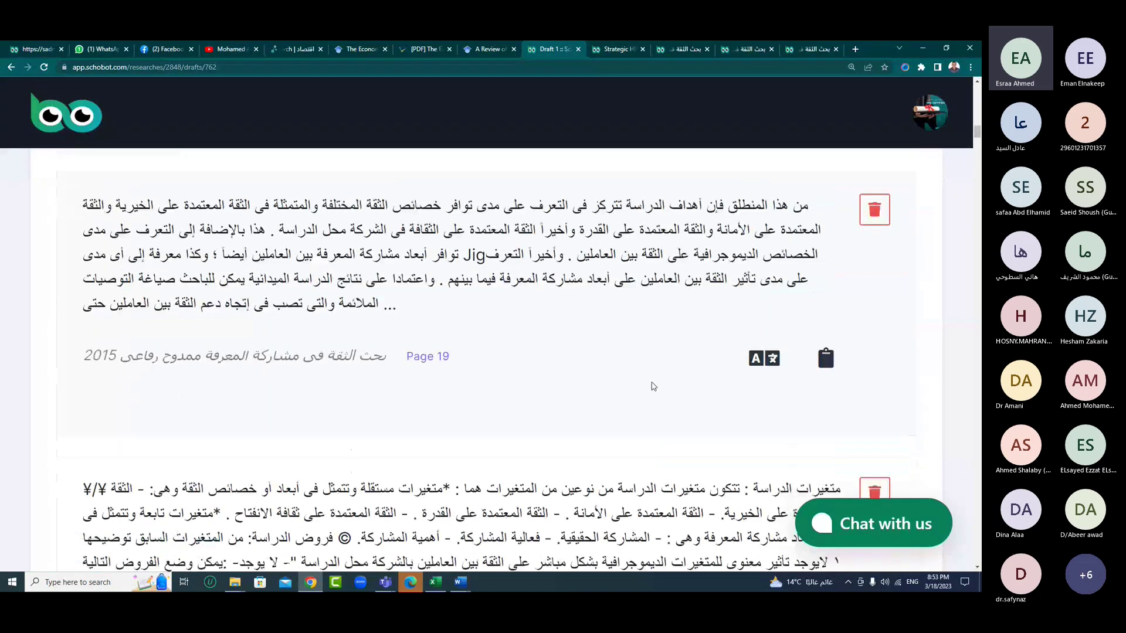
pyautogui.scroll(-8, 654, 387)
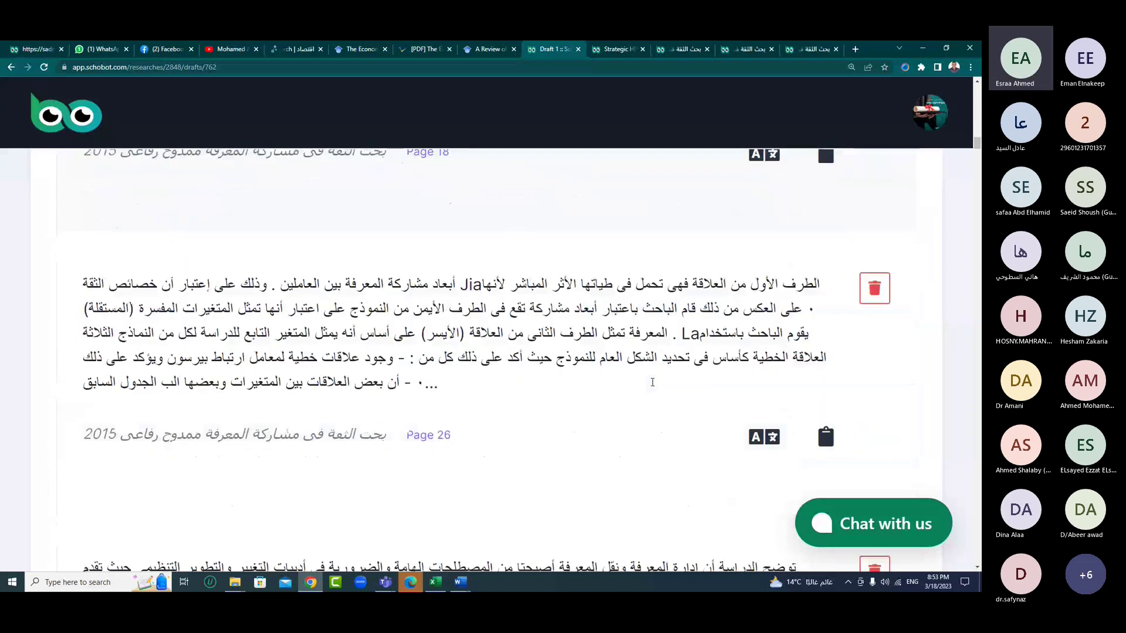
pyautogui.scroll(9, 652, 382)
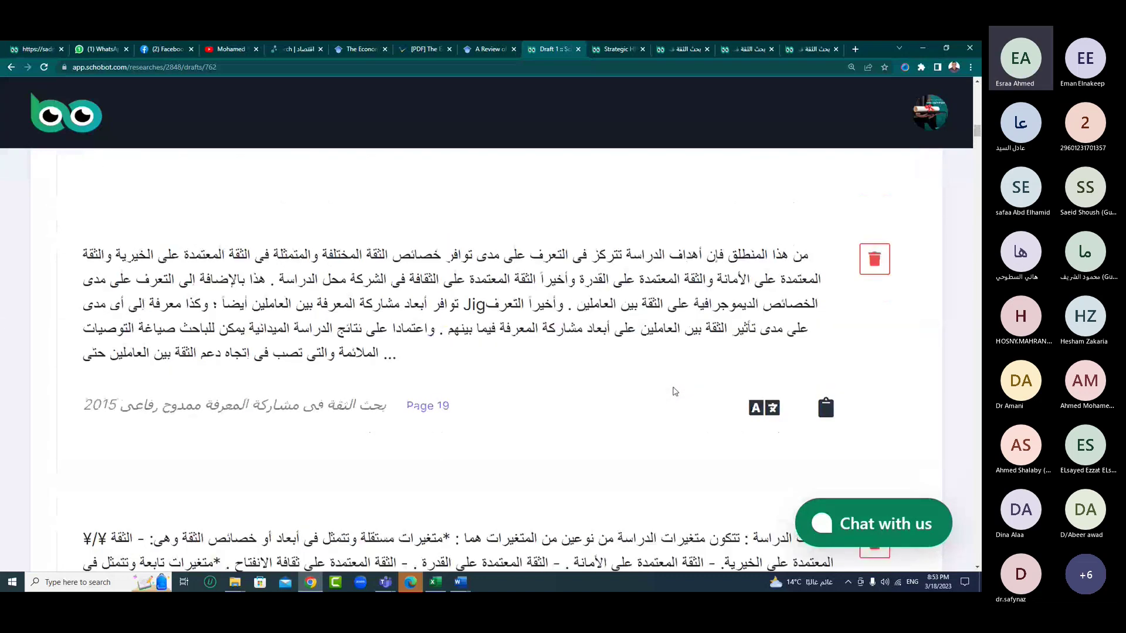
# - Download Draft 1 as a Word document and open the downloaded file in Word
pyautogui.scroll(15, 674, 390)
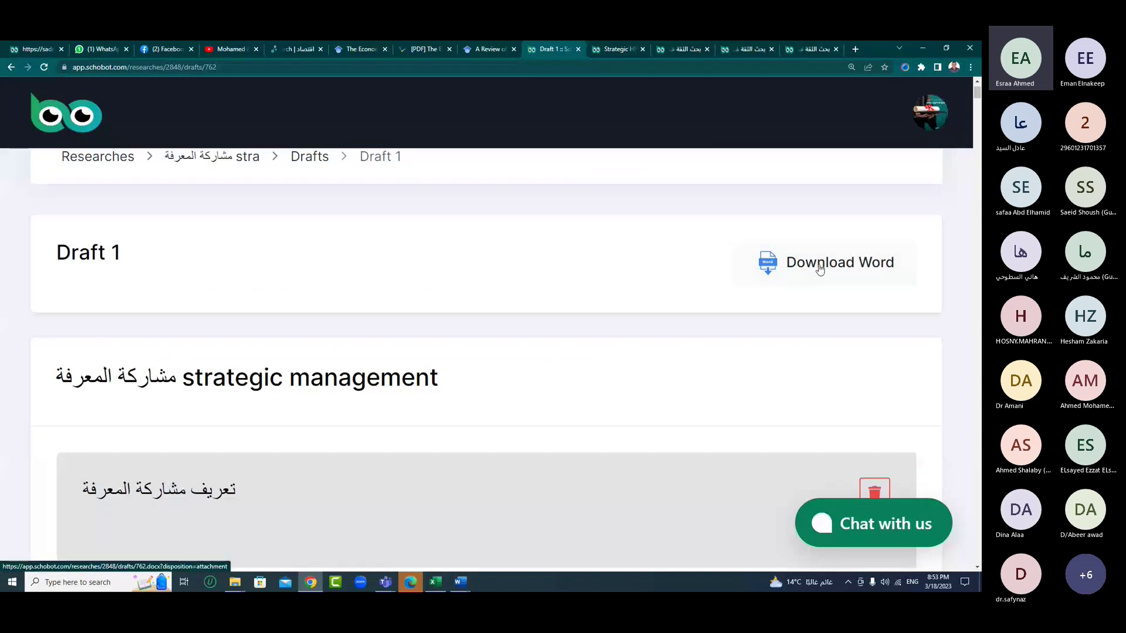
pyautogui.click(820, 267)
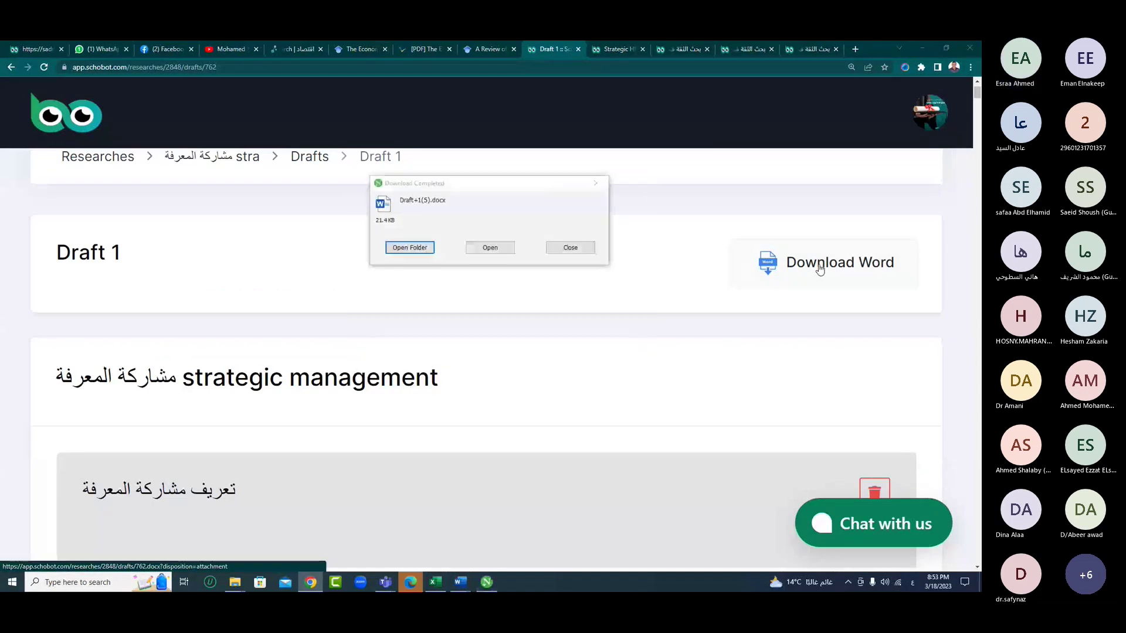
pyautogui.click(491, 248)
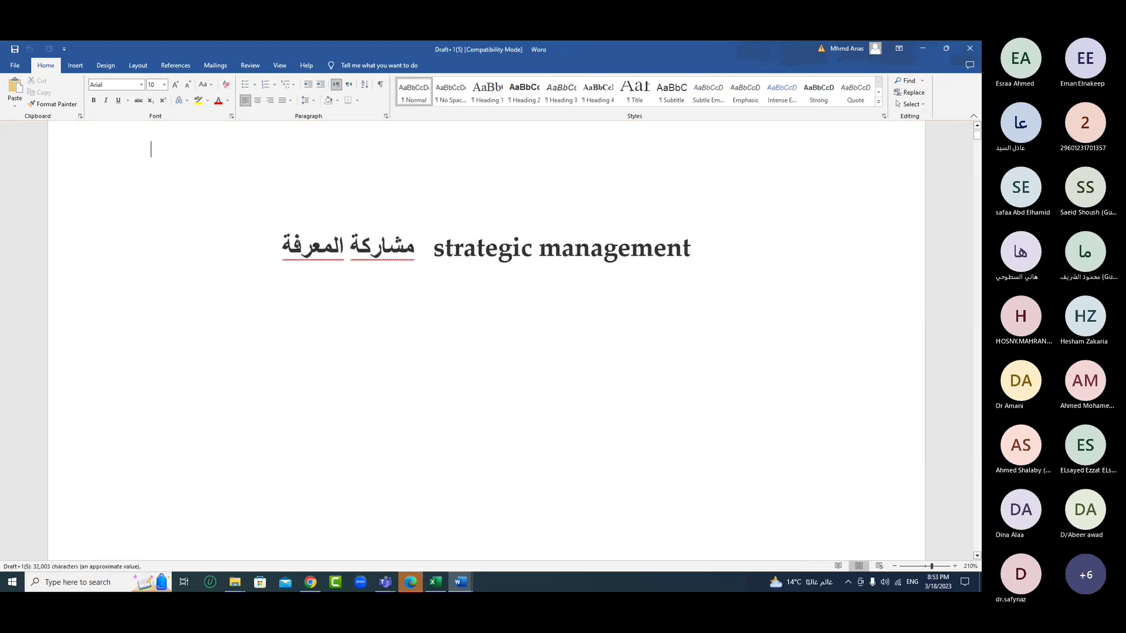
# - Examine the document's cover title and the "تعريف مشاركة المعرفة" section, including its heading, paragraph and source citation with page number
pyautogui.moveTo(281, 251); pyautogui.dragTo(694, 252)
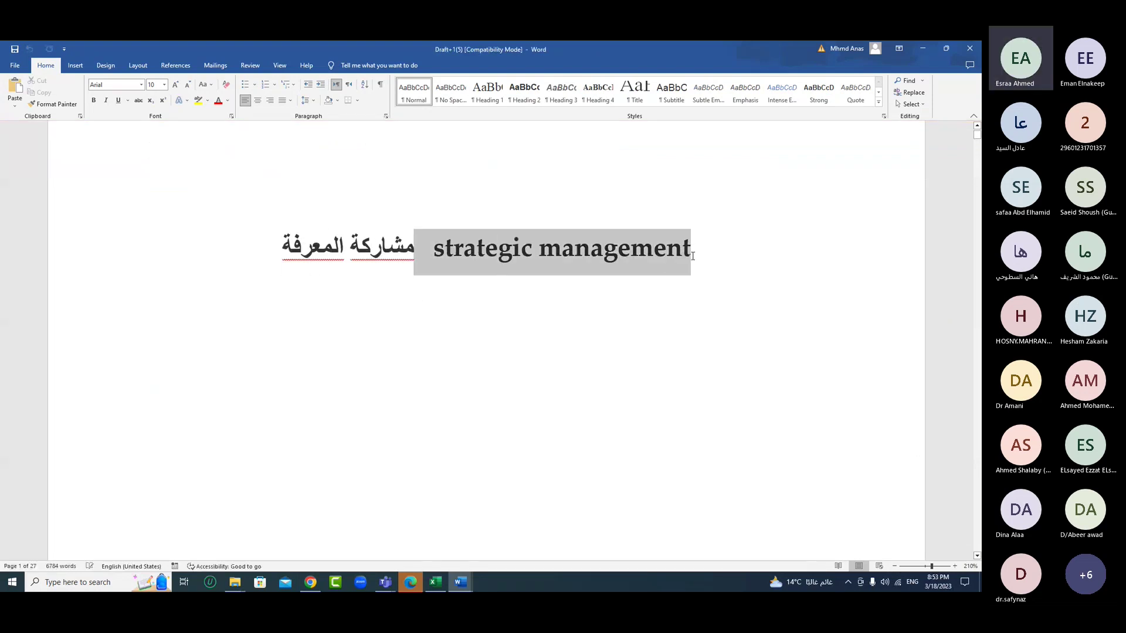
pyautogui.press('Delete')
pyautogui.scroll(-5, 393, 309)
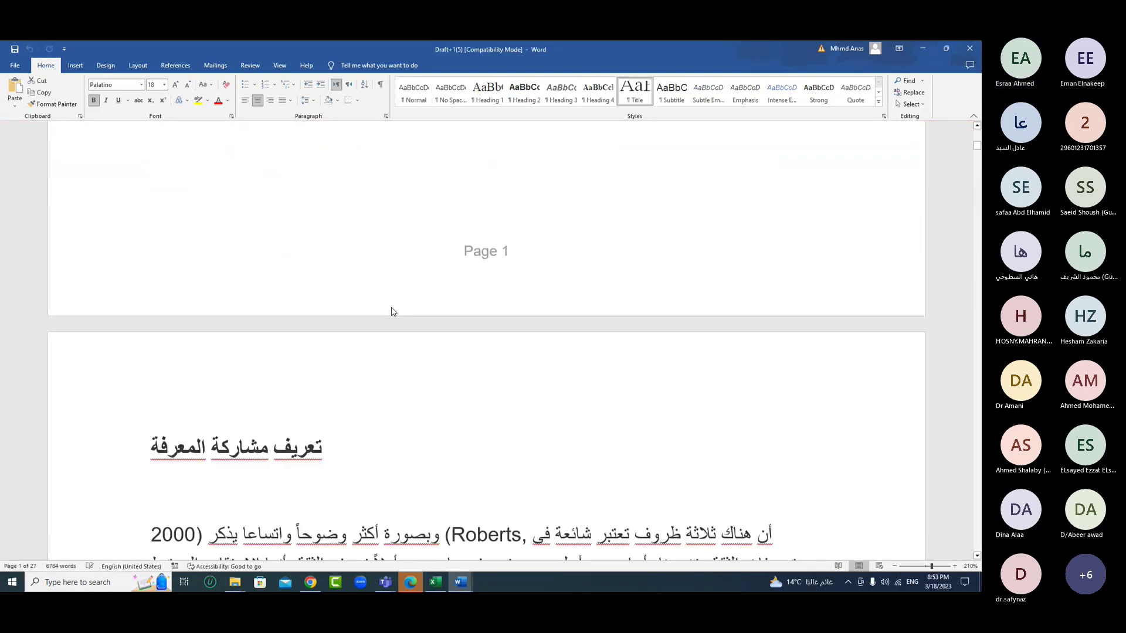
pyautogui.scroll(-3, 393, 312)
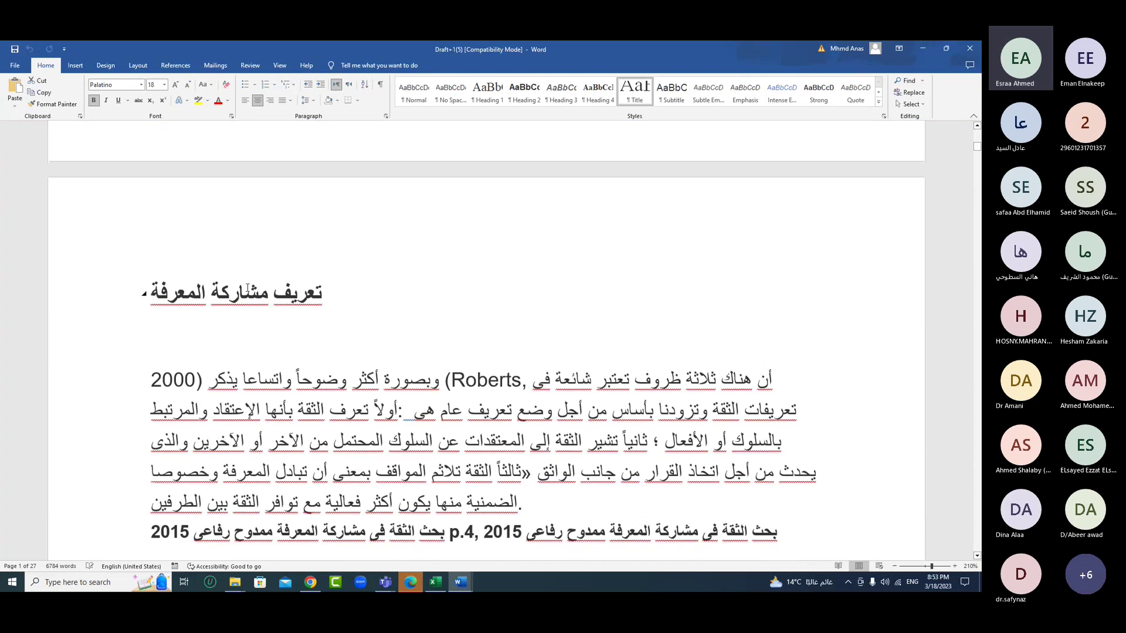
pyautogui.tripleClick(182, 292)
pyautogui.scroll(-3, 356, 257)
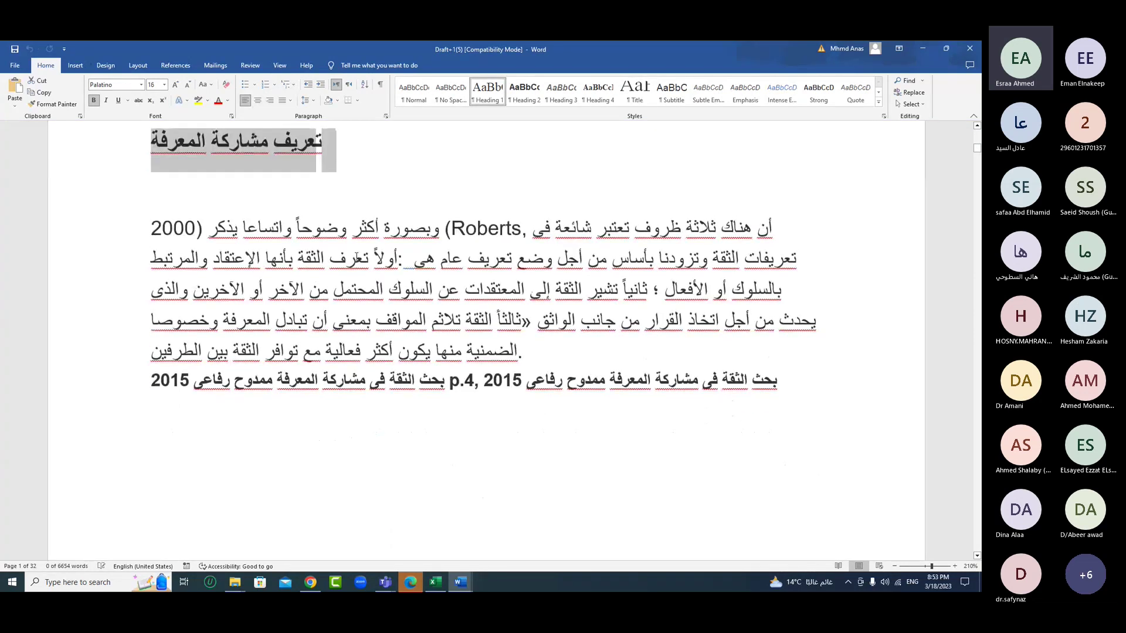
pyautogui.moveTo(381, 229); pyautogui.dragTo(370, 321)
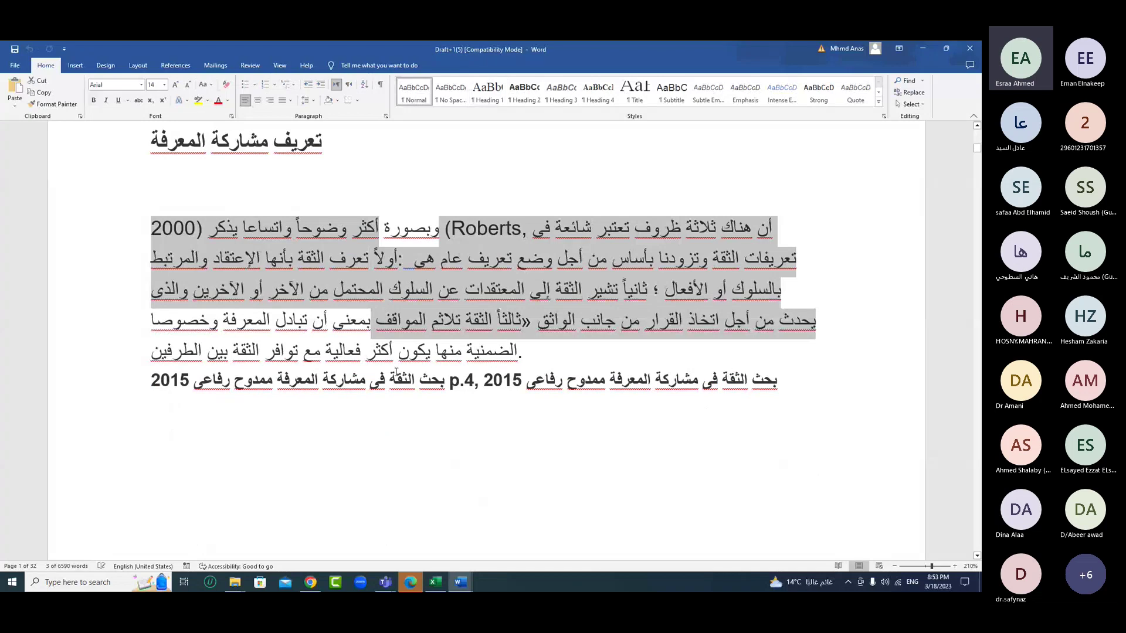
pyautogui.click(494, 384)
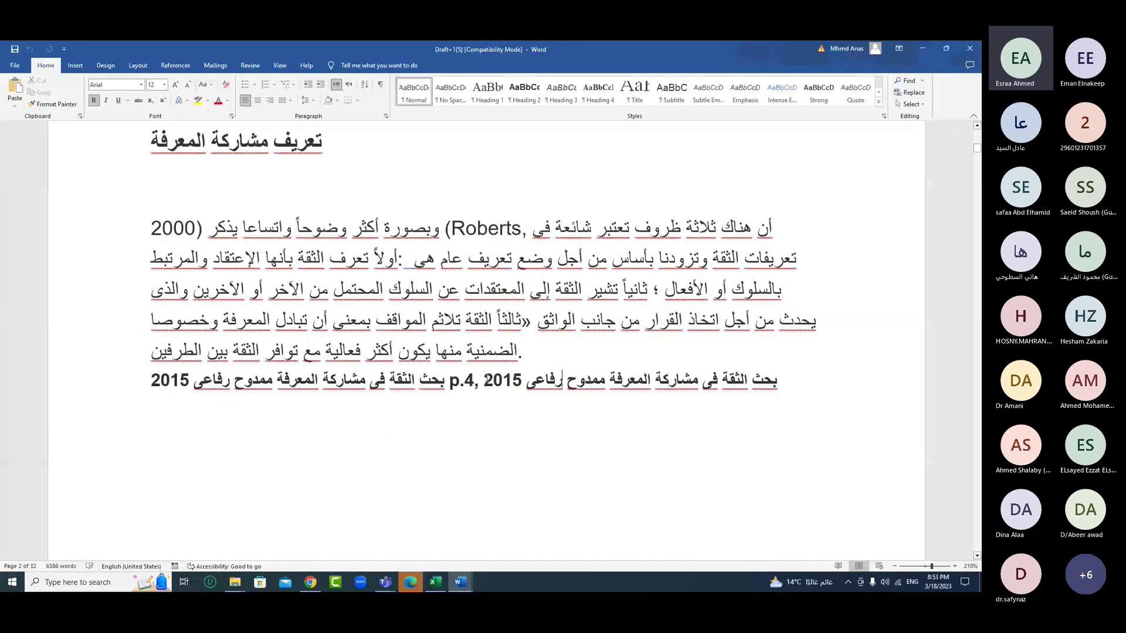
pyautogui.doubleClick(462, 383)
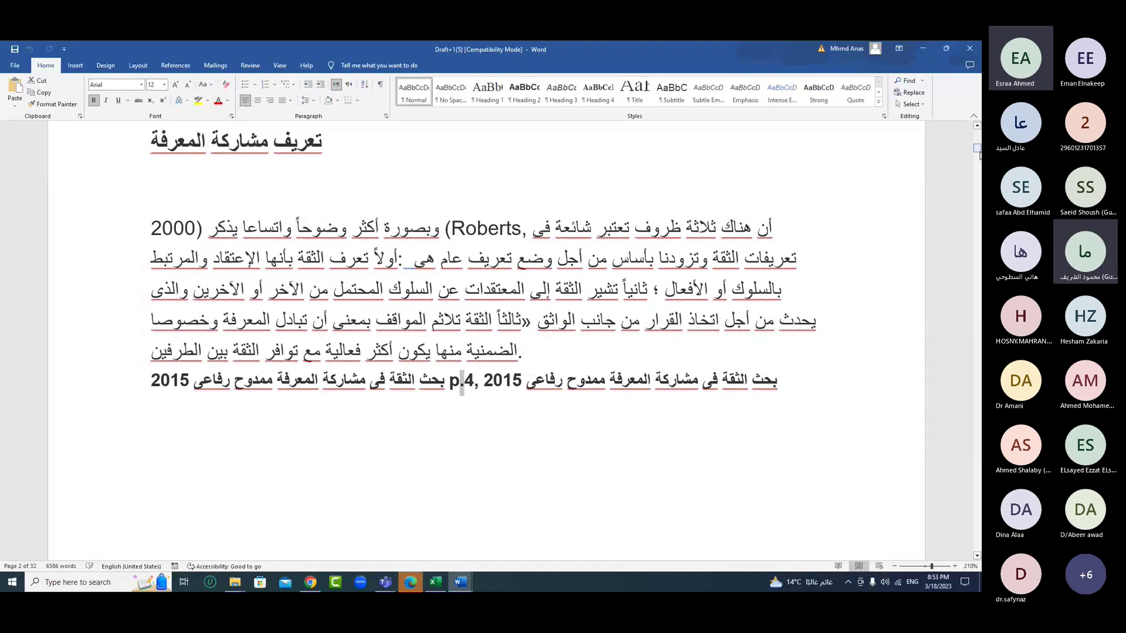
# - Examine the "research theoretical foundations" section further on in the document, including its heading, English paragraph and Strategic HRM citation
pyautogui.moveTo(977, 148); pyautogui.dragTo(977, 422)
pyautogui.click(318, 262)
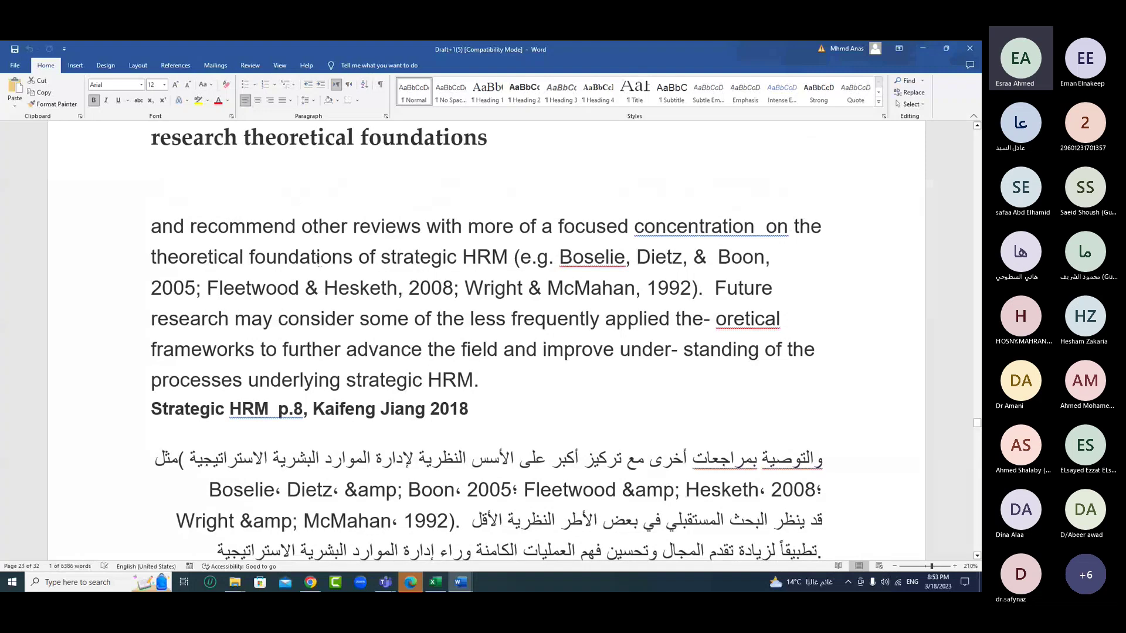
pyautogui.moveTo(319, 262); pyautogui.dragTo(307, 322)
pyautogui.click(308, 322)
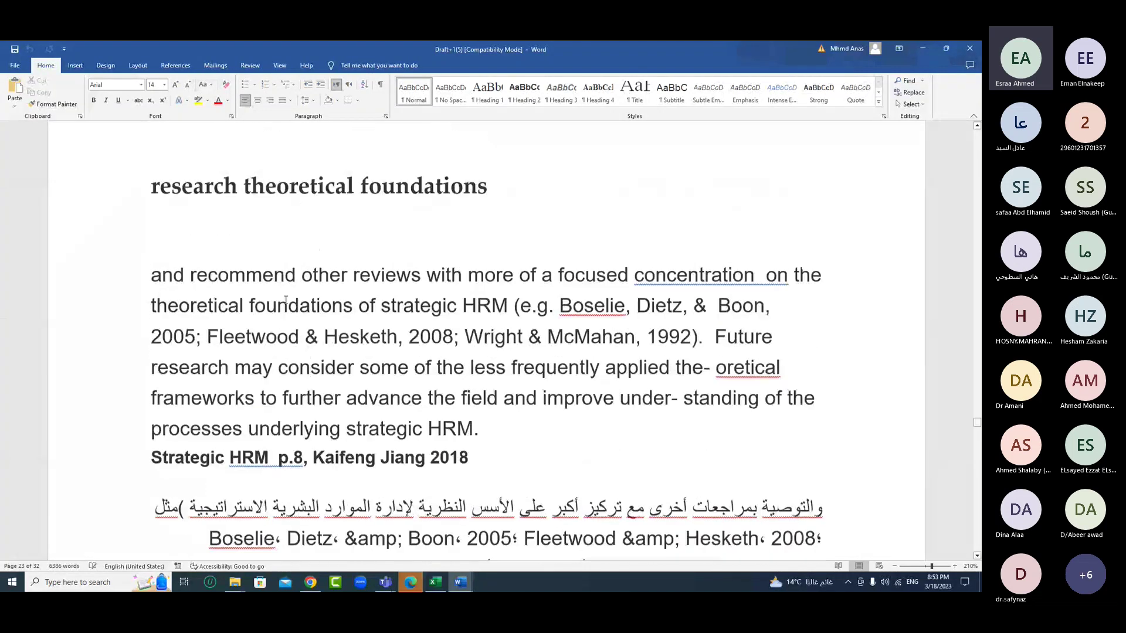
pyautogui.scroll(2, 307, 322)
pyautogui.moveTo(151, 239); pyautogui.dragTo(311, 240)
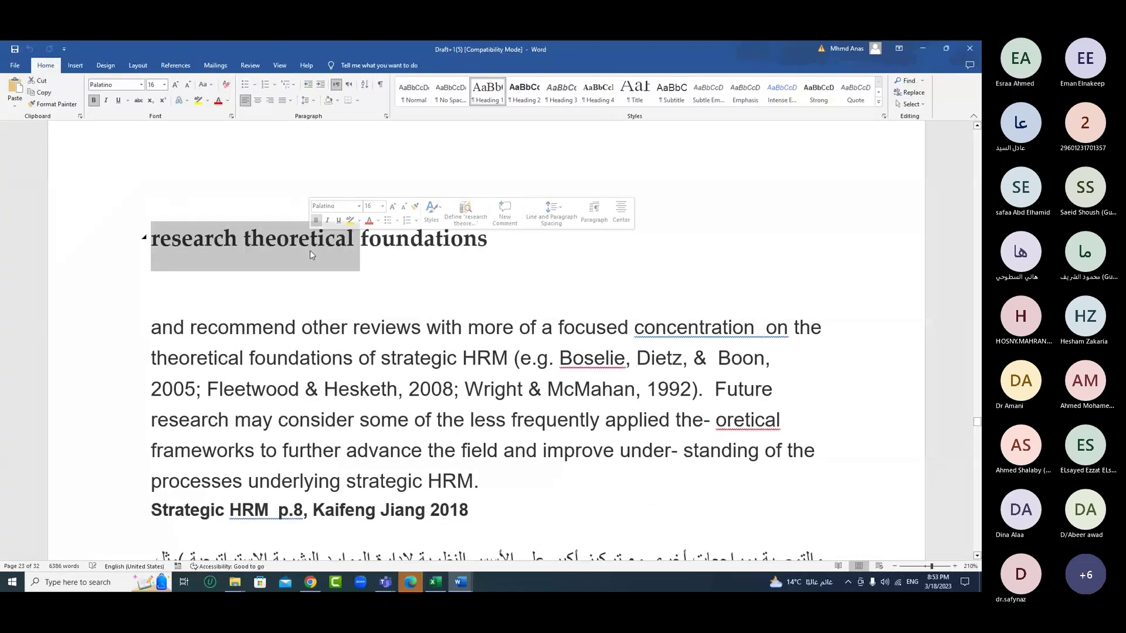
pyautogui.scroll(-2, 311, 244)
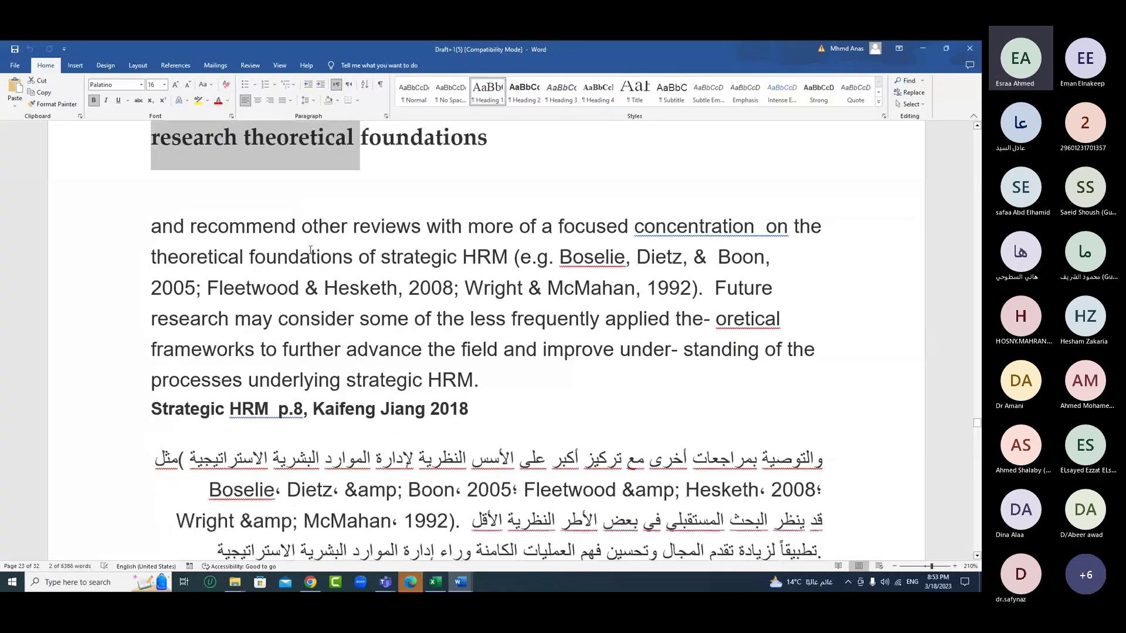
pyautogui.moveTo(303, 227); pyautogui.dragTo(356, 320)
pyautogui.moveTo(151, 409); pyautogui.dragTo(278, 408)
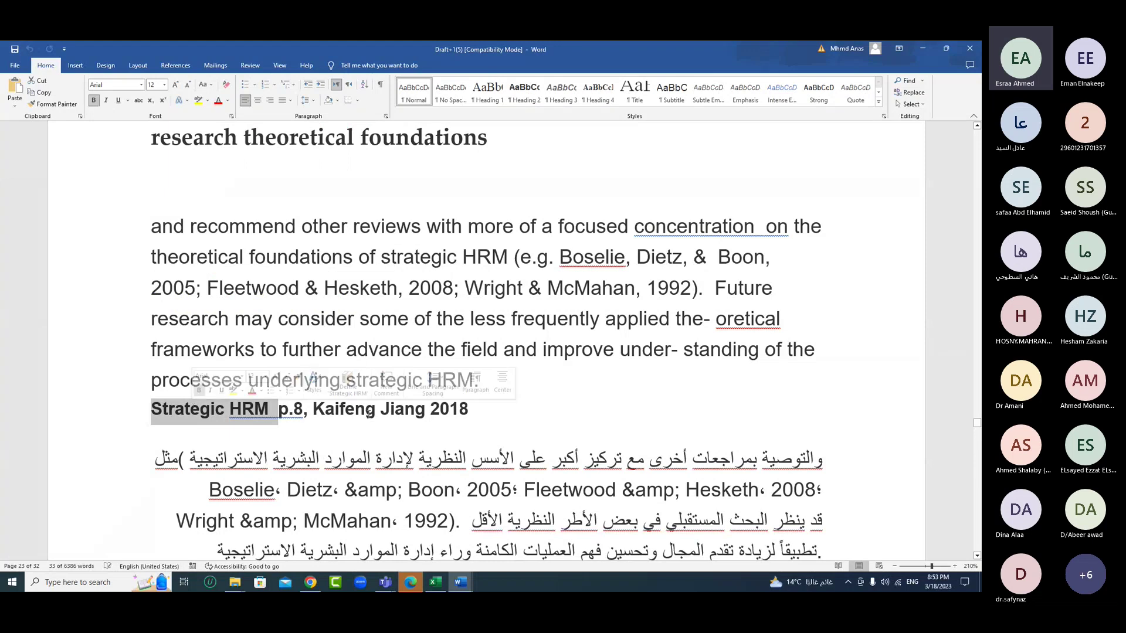
# - Examine the Arabic translation under the Strategic HRM p.8 citation, and the following English paragraph cited to p.10 with its translation
pyautogui.click(368, 412)
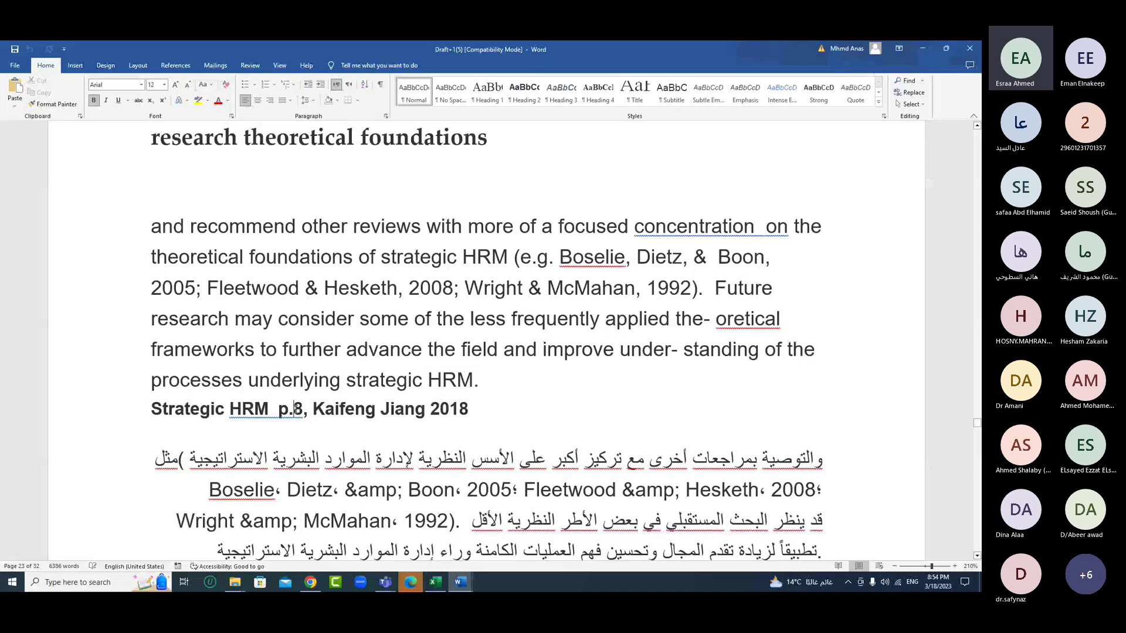
pyautogui.scroll(-2, 295, 410)
pyautogui.moveTo(466, 256); pyautogui.dragTo(429, 319)
pyautogui.scroll(-2, 439, 354)
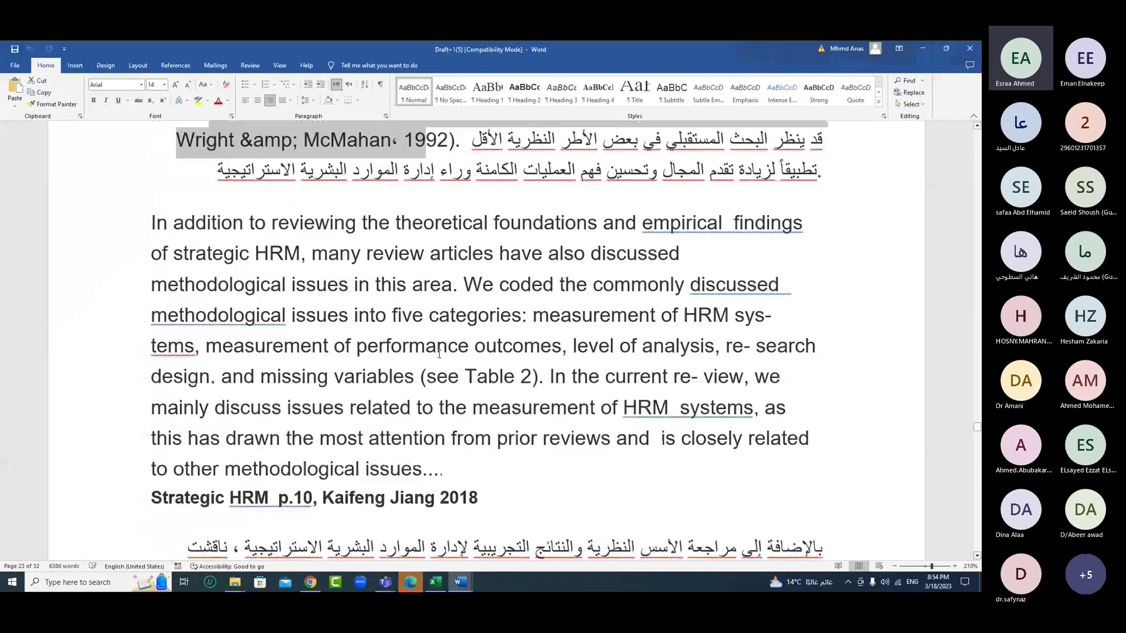
pyautogui.scroll(-2, 439, 354)
pyautogui.moveTo(357, 221); pyautogui.dragTo(377, 253)
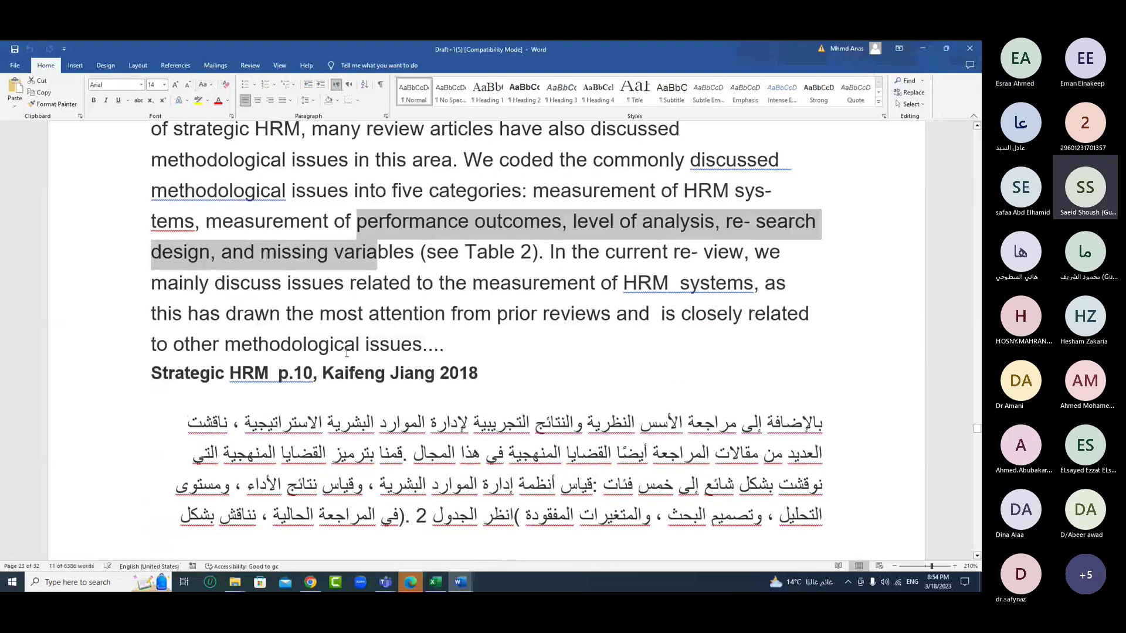
pyautogui.click(346, 353)
pyautogui.moveTo(468, 422); pyautogui.dragTo(424, 484)
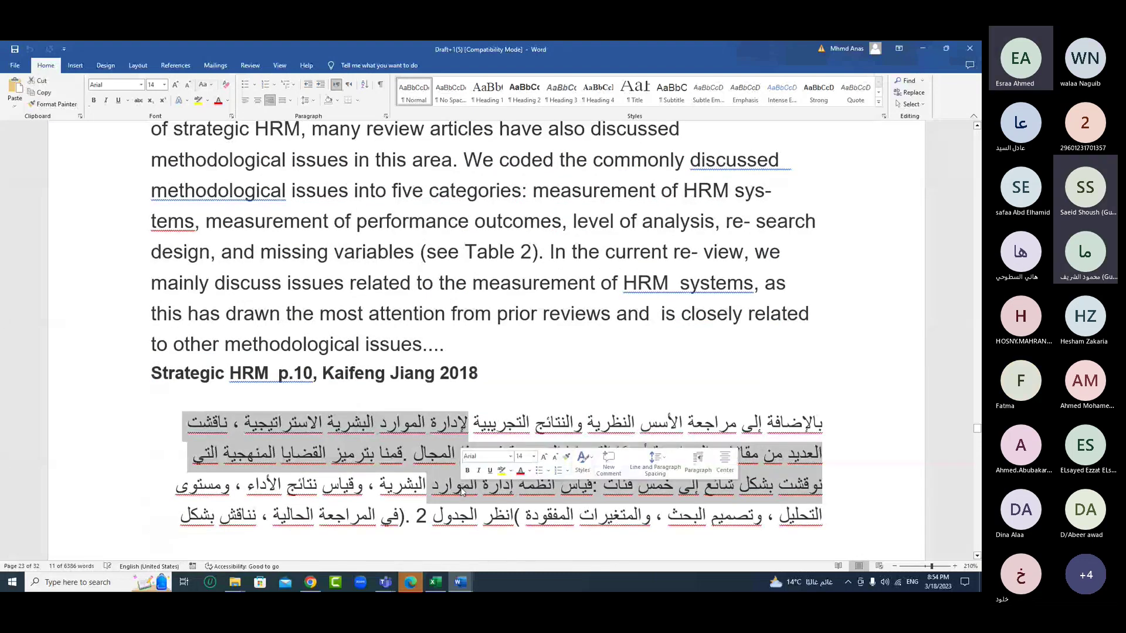
# - Compare the p.8 and p.10 English excerpts with their Arabic translations, reading through to the end of the "research theoretical foundations" section
pyautogui.scroll(2, 323, 409)
pyautogui.scroll(3, 323, 408)
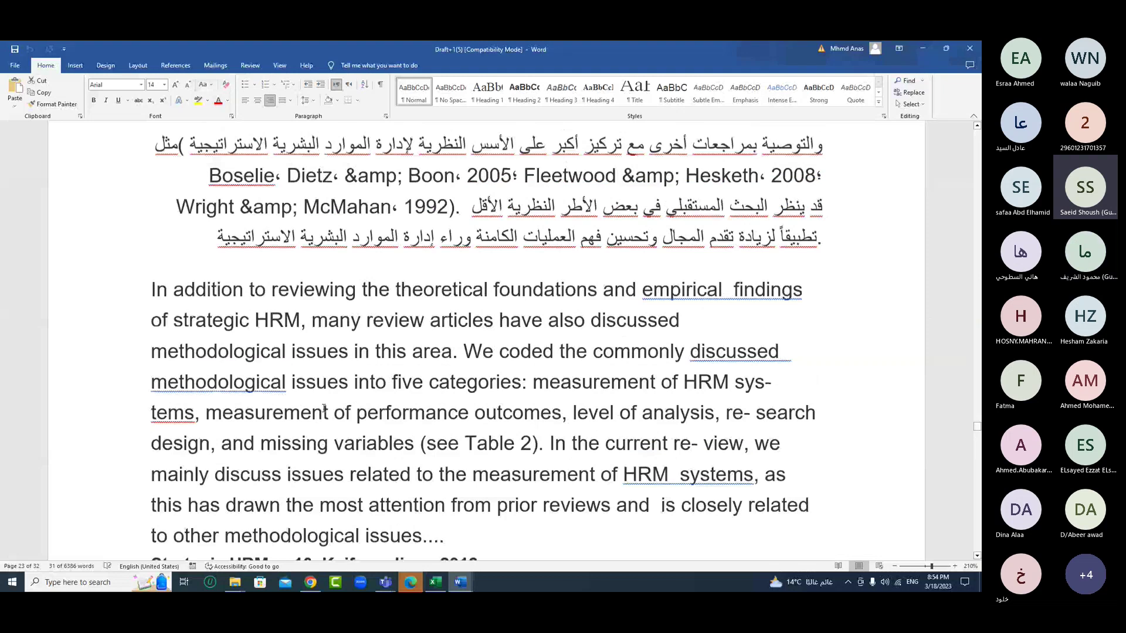
pyautogui.scroll(3, 323, 408)
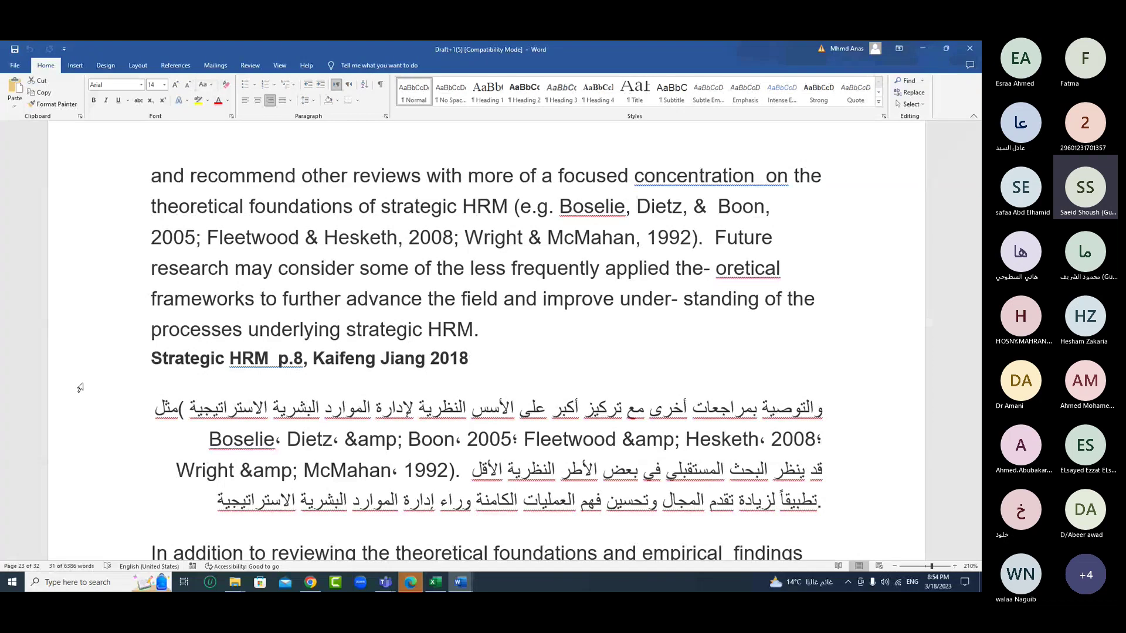
pyautogui.scroll(-1, 81, 388)
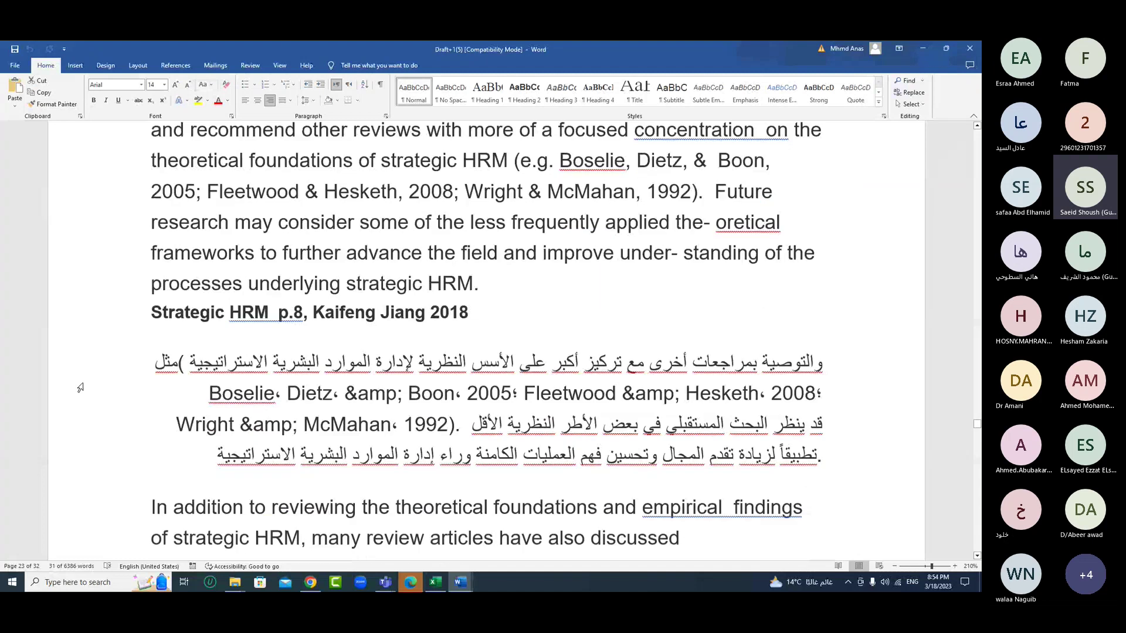
pyautogui.scroll(1, 80, 388)
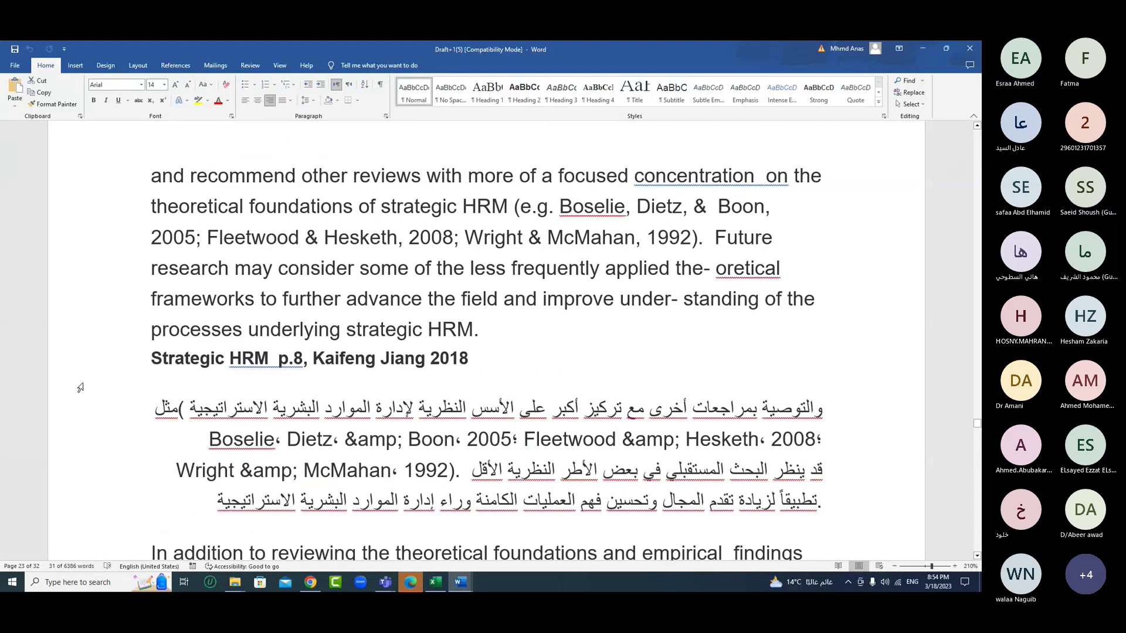
pyautogui.scroll(-5, 654, 501)
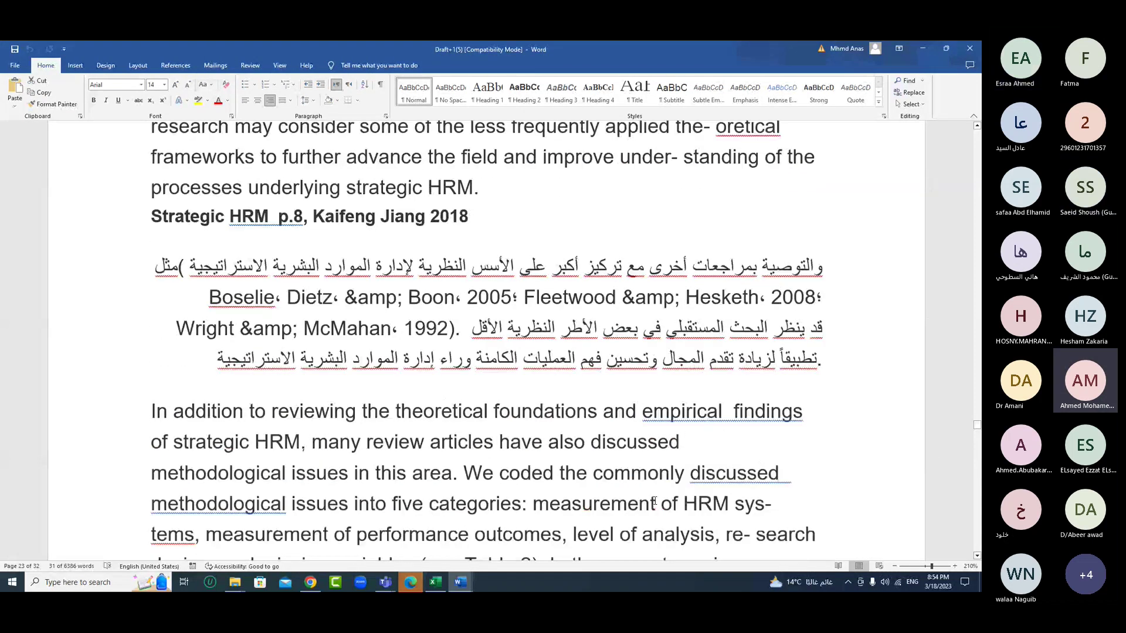
pyautogui.scroll(-15, 653, 502)
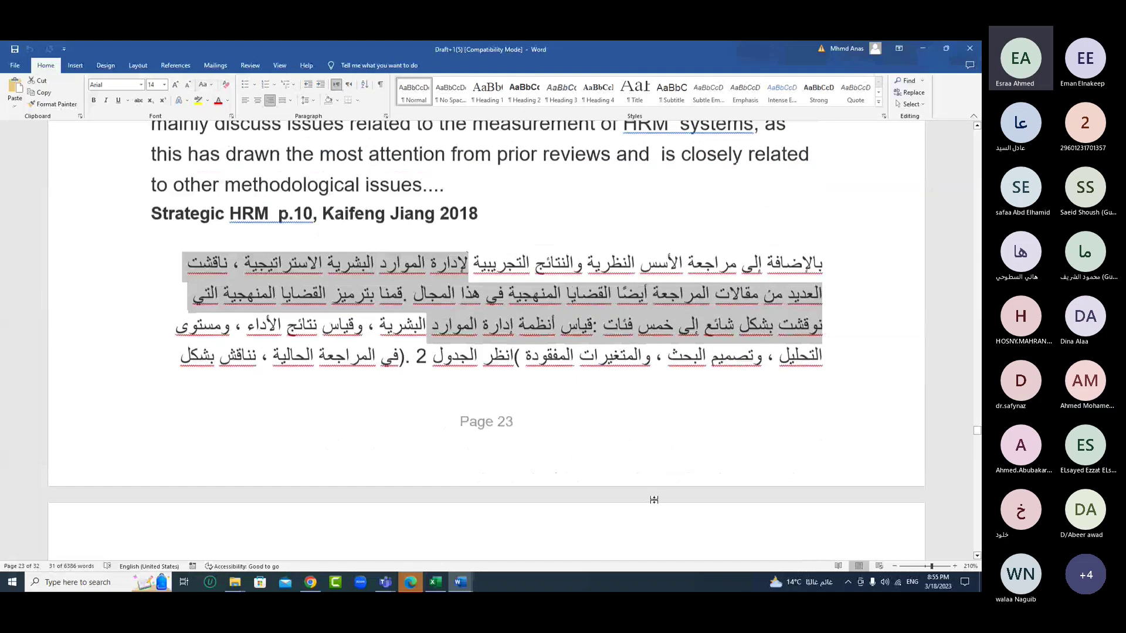
pyautogui.scroll(15, 653, 500)
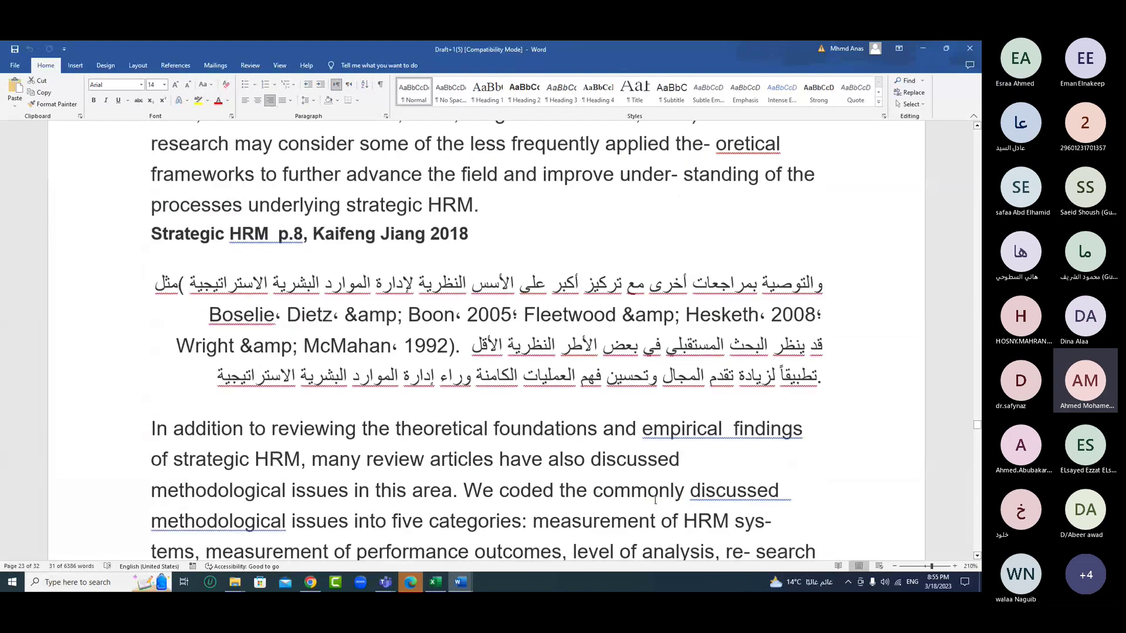
pyautogui.scroll(1, 655, 499)
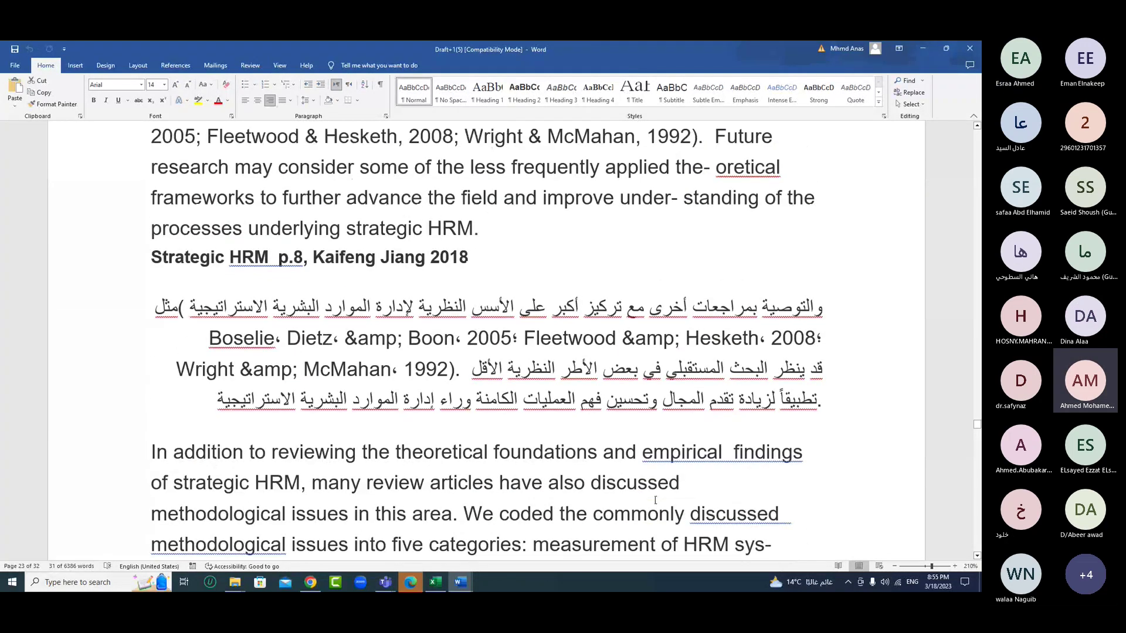
pyautogui.scroll(-5, 655, 500)
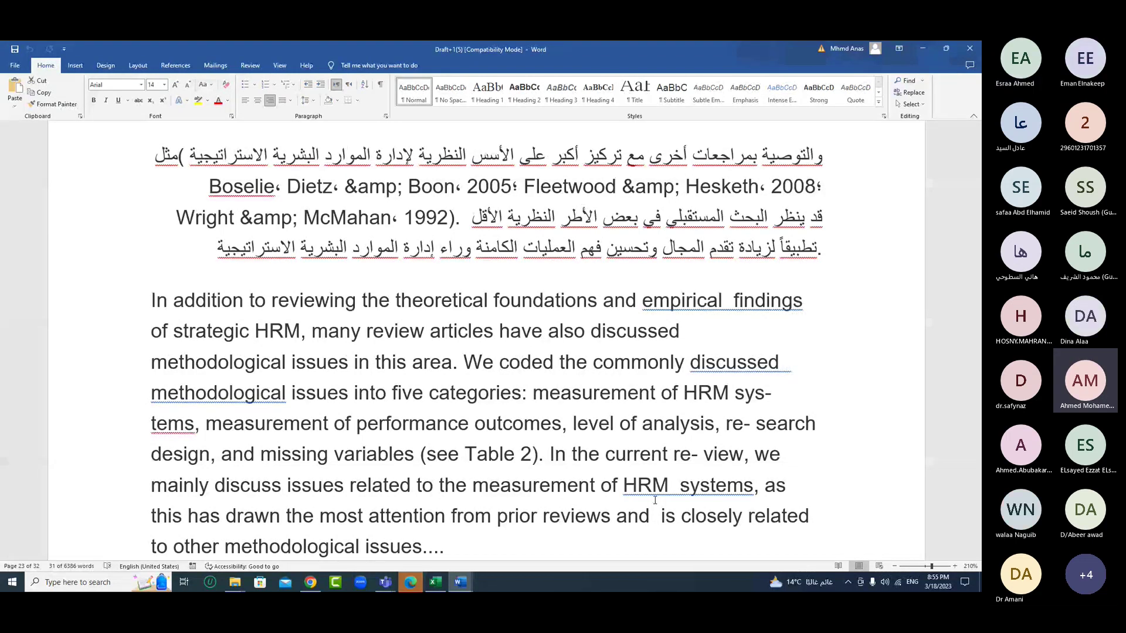
pyautogui.scroll(-1, 655, 500)
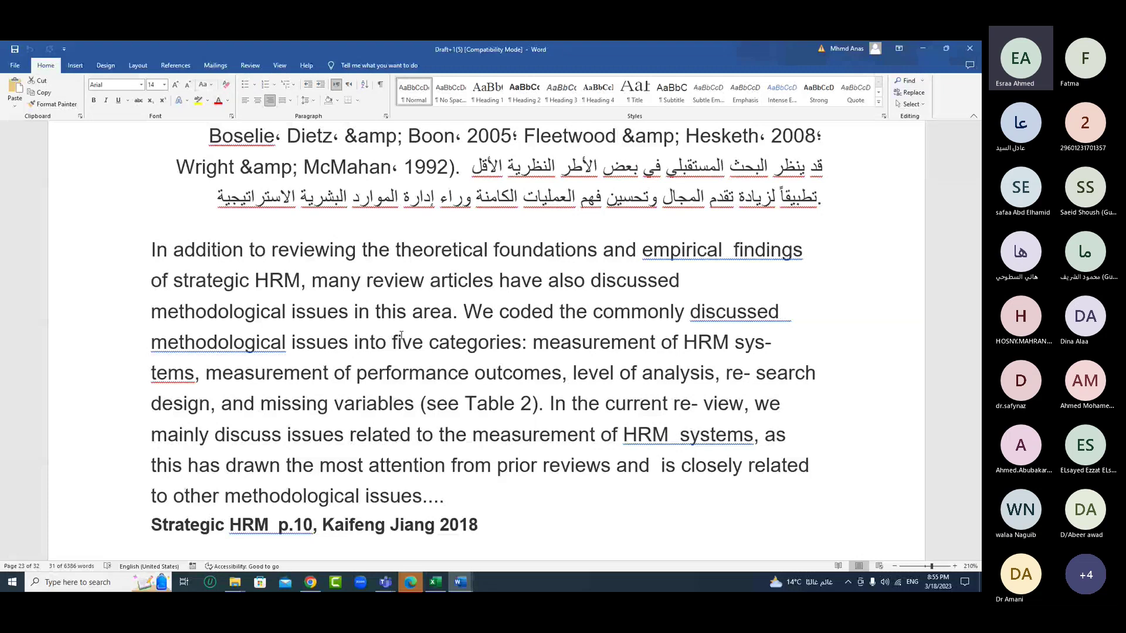
pyautogui.scroll(-1, 401, 335)
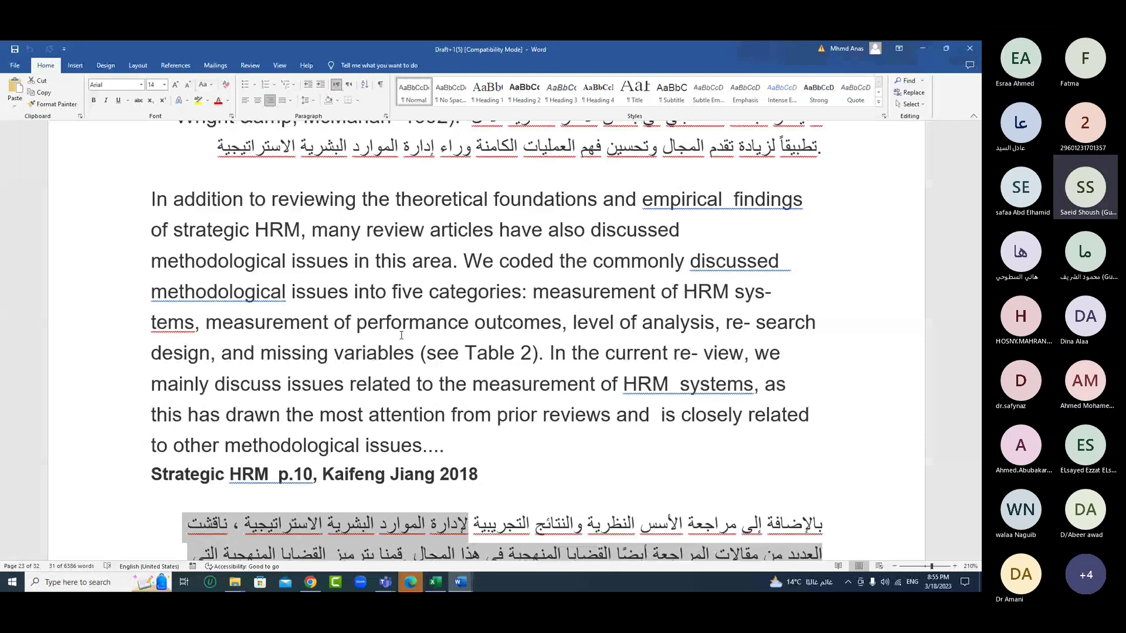
pyautogui.scroll(-3, 401, 335)
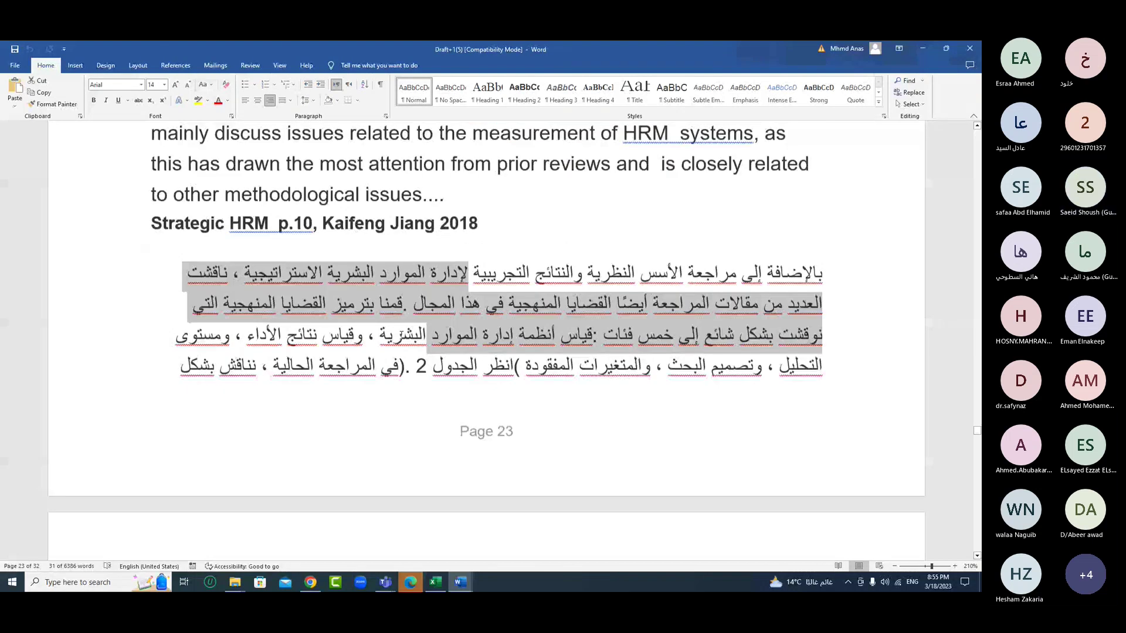
pyautogui.scroll(-5, 606, 510)
pyautogui.click(311, 582)
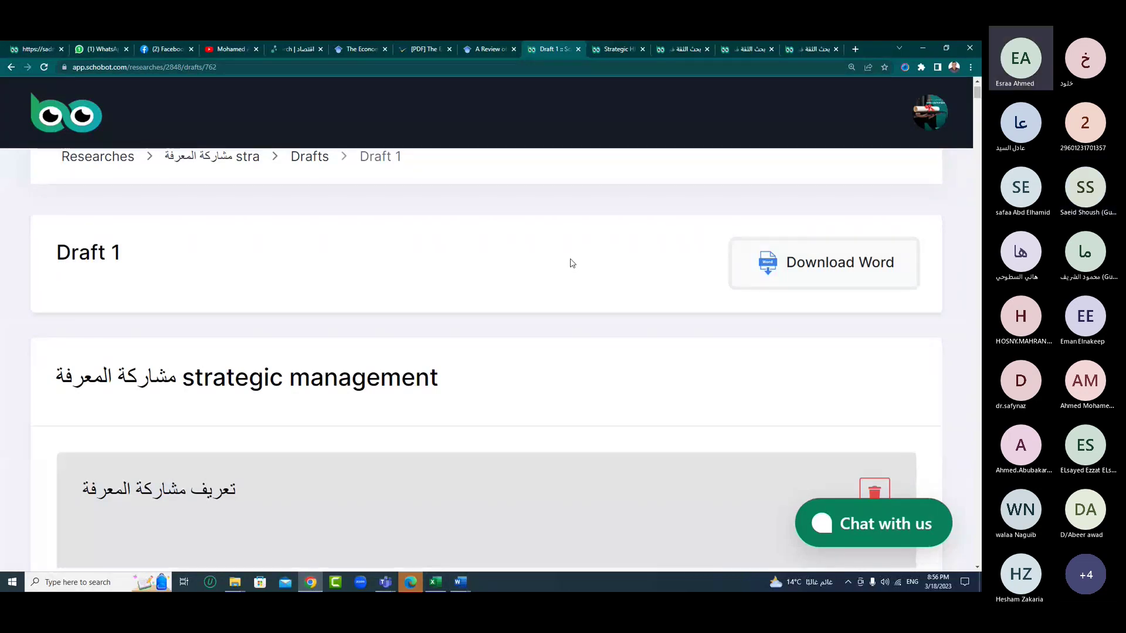
pyautogui.moveTo(462, 583)
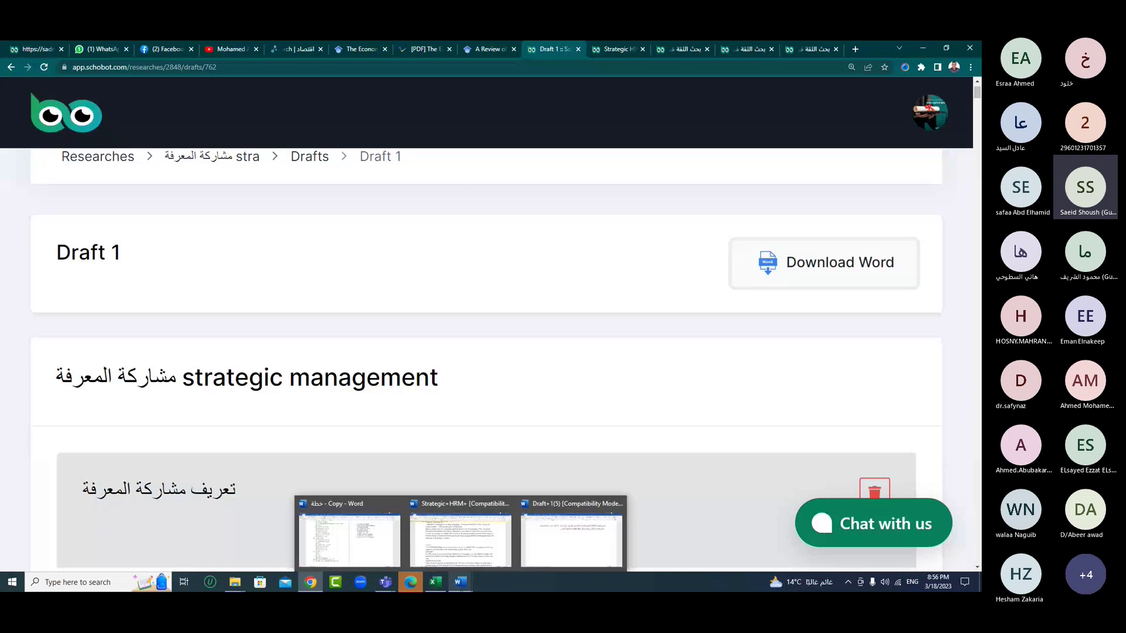
pyautogui.click(476, 542)
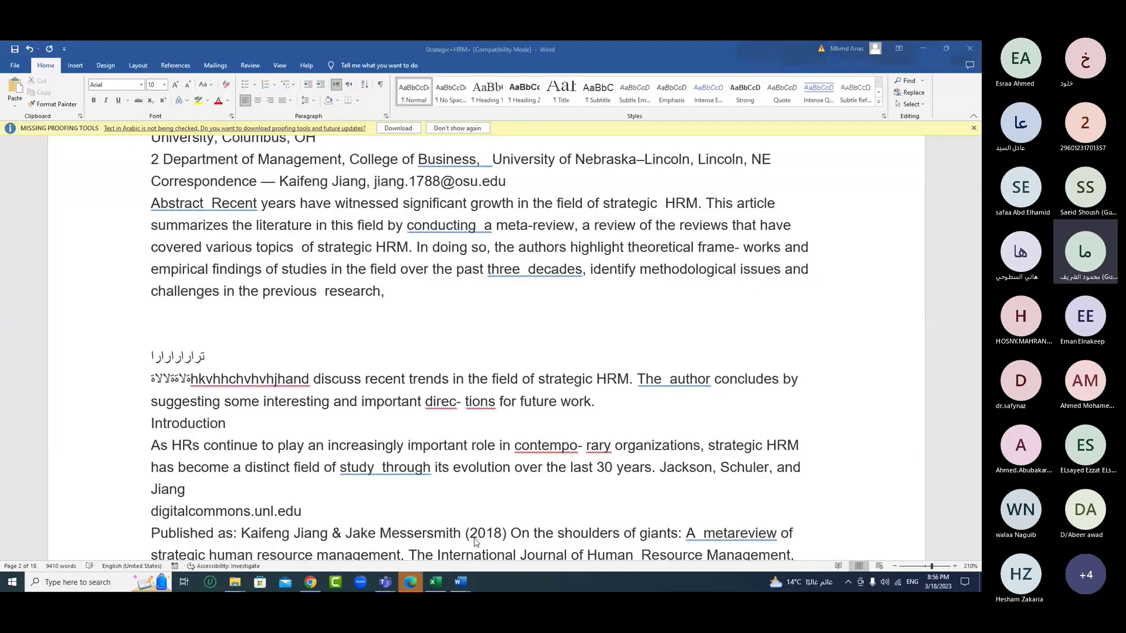
pyautogui.moveTo(461, 582)
pyautogui.click(529, 536)
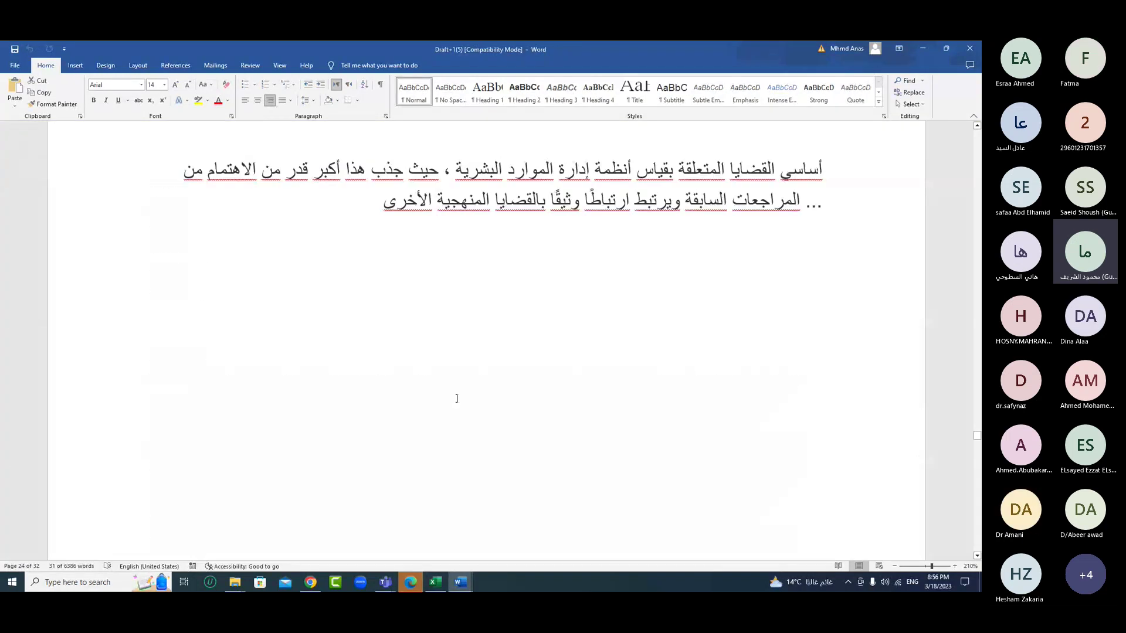
# - Examine the "empirical findings" section, including the phrase "empirical findings of studies in the field over the past three decades" and its p.1 citation
pyautogui.scroll(-5, 457, 399)
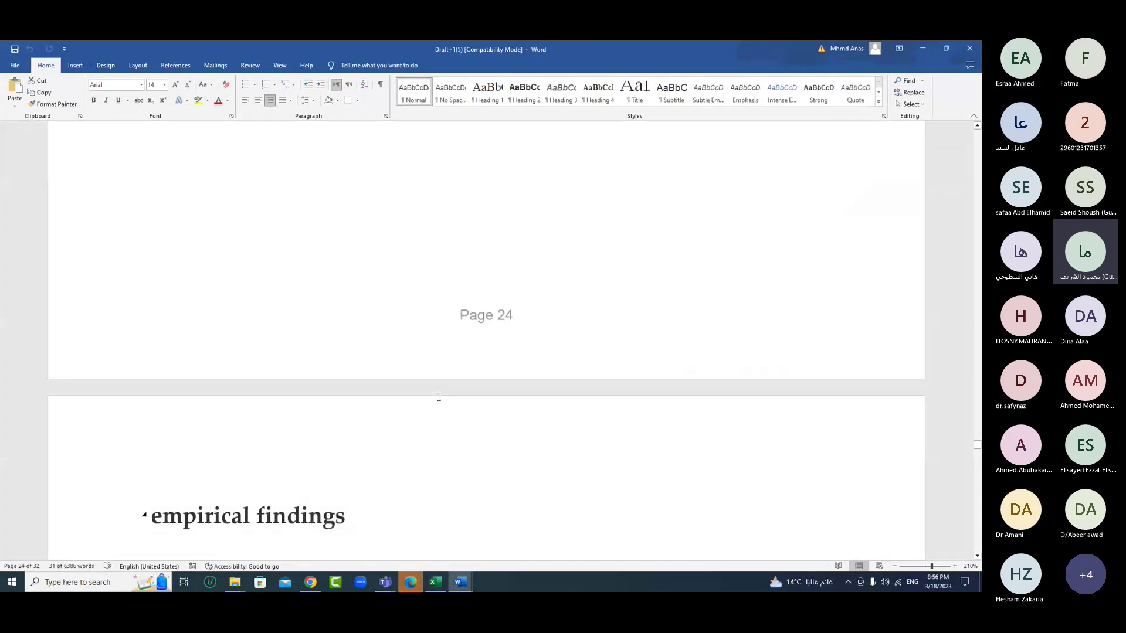
pyautogui.scroll(-5, 438, 396)
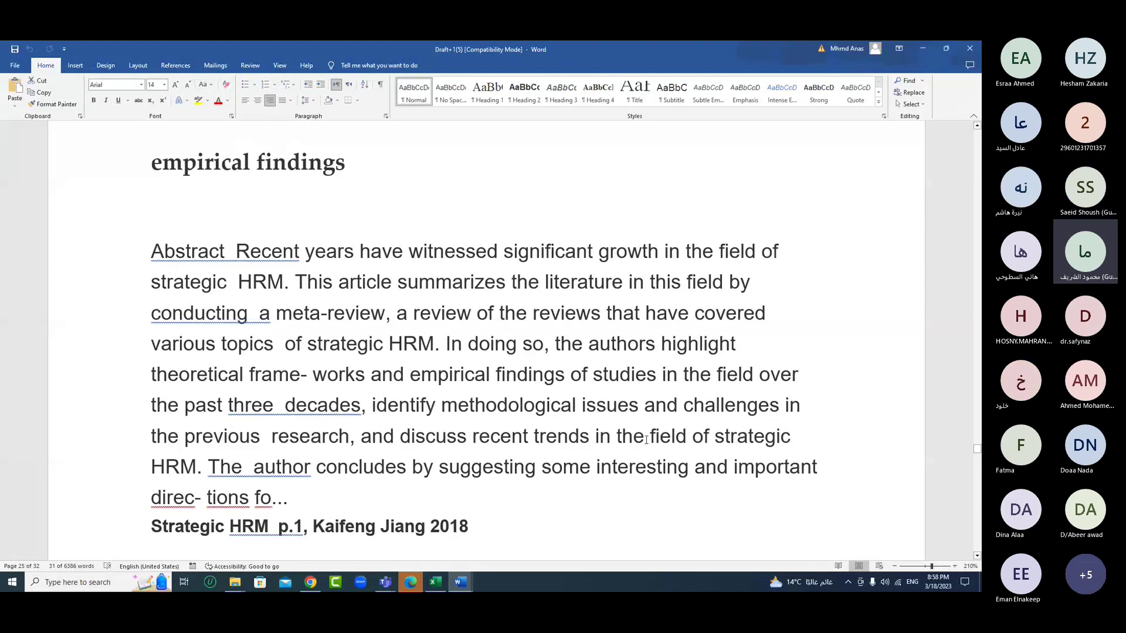
pyautogui.scroll(-3, 646, 439)
pyautogui.scroll(4, 645, 419)
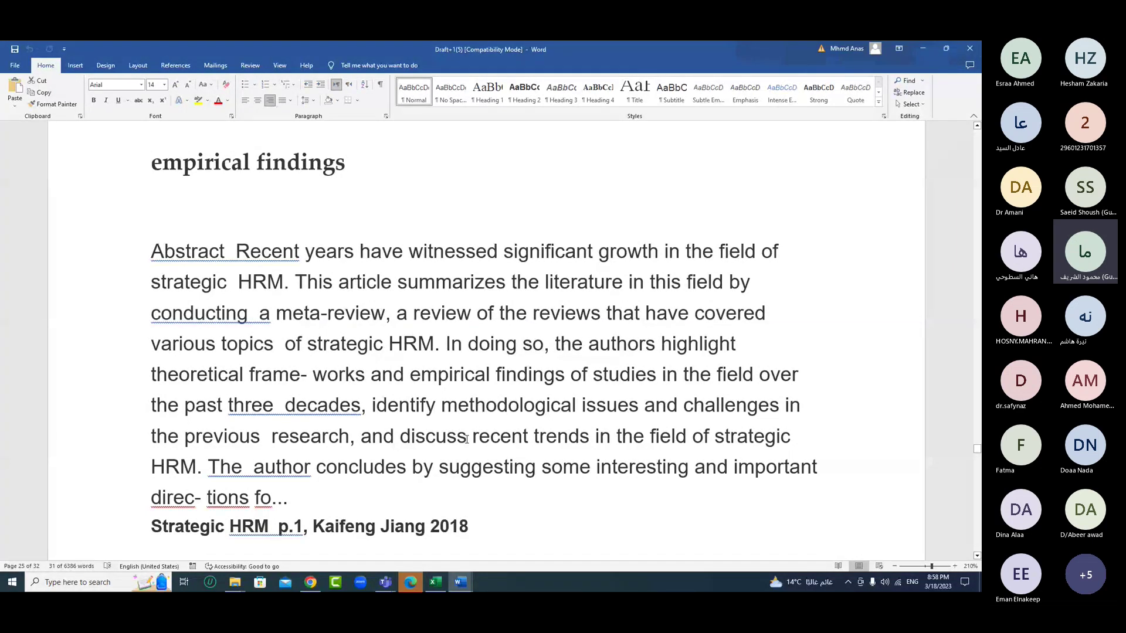
pyautogui.click(414, 387)
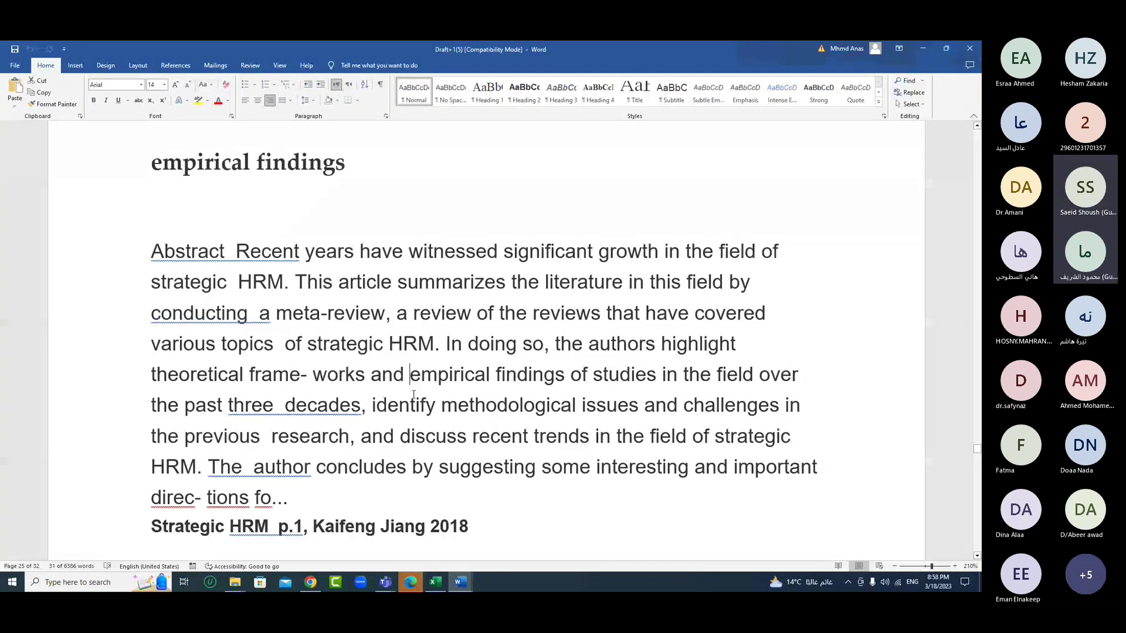
pyautogui.keyDown('shift'); pyautogui.click(370, 412); pyautogui.keyUp('shift')
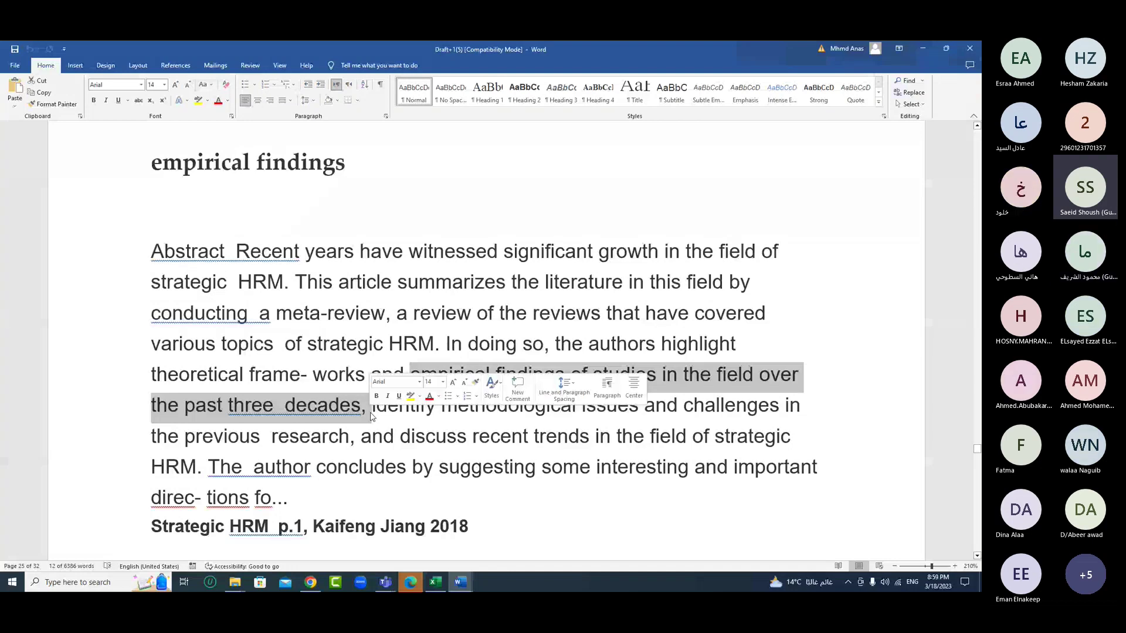
pyautogui.click(371, 415)
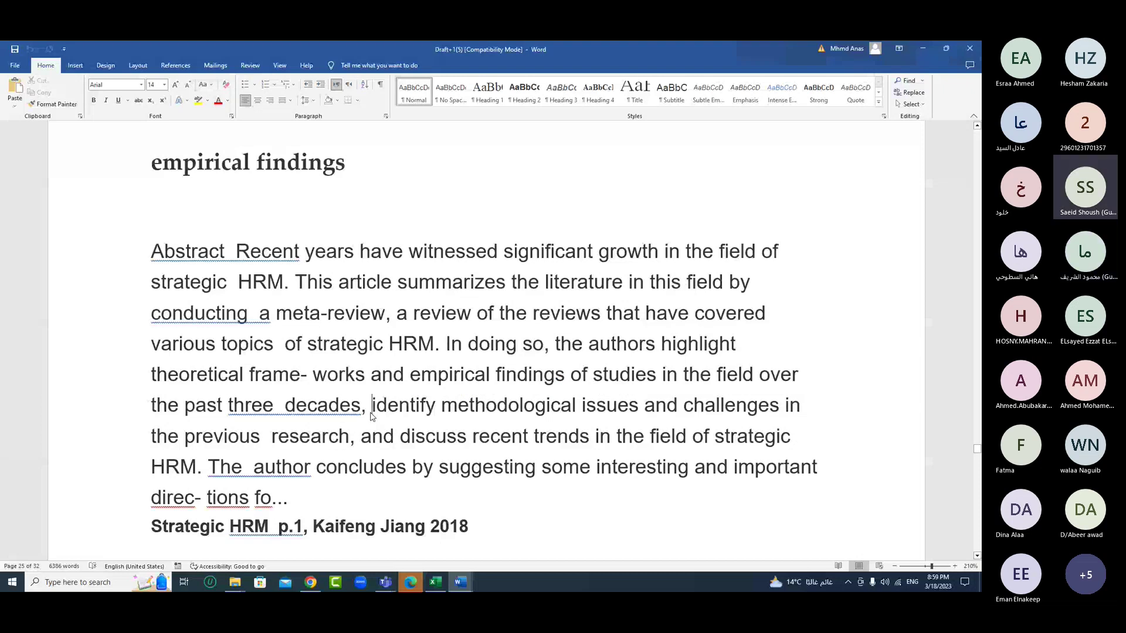
# - Switch to Schobot in the browser and read the Strategic HRM resource's page 8 through to its end
pyautogui.click(310, 582)
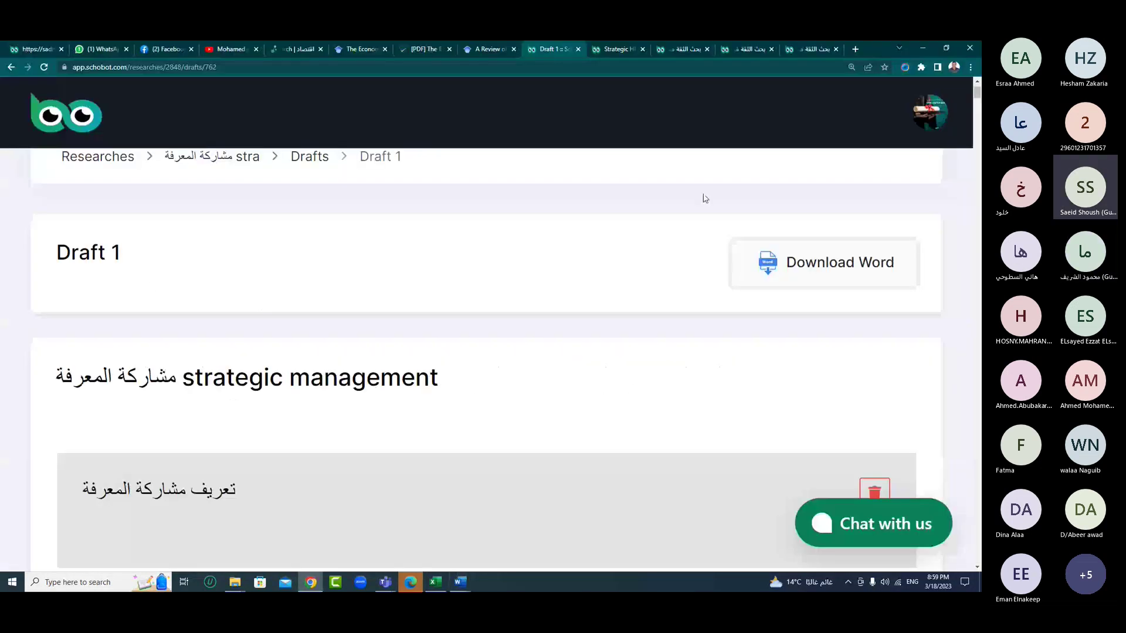
pyautogui.click(621, 50)
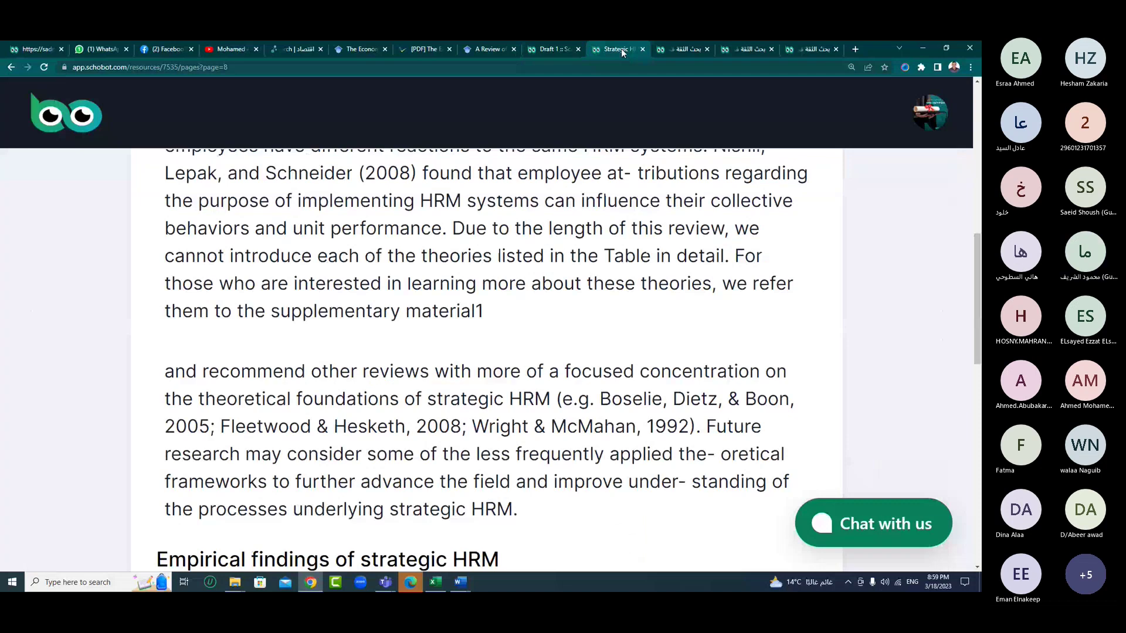
pyautogui.scroll(-1, 515, 352)
pyautogui.scroll(-10, 515, 353)
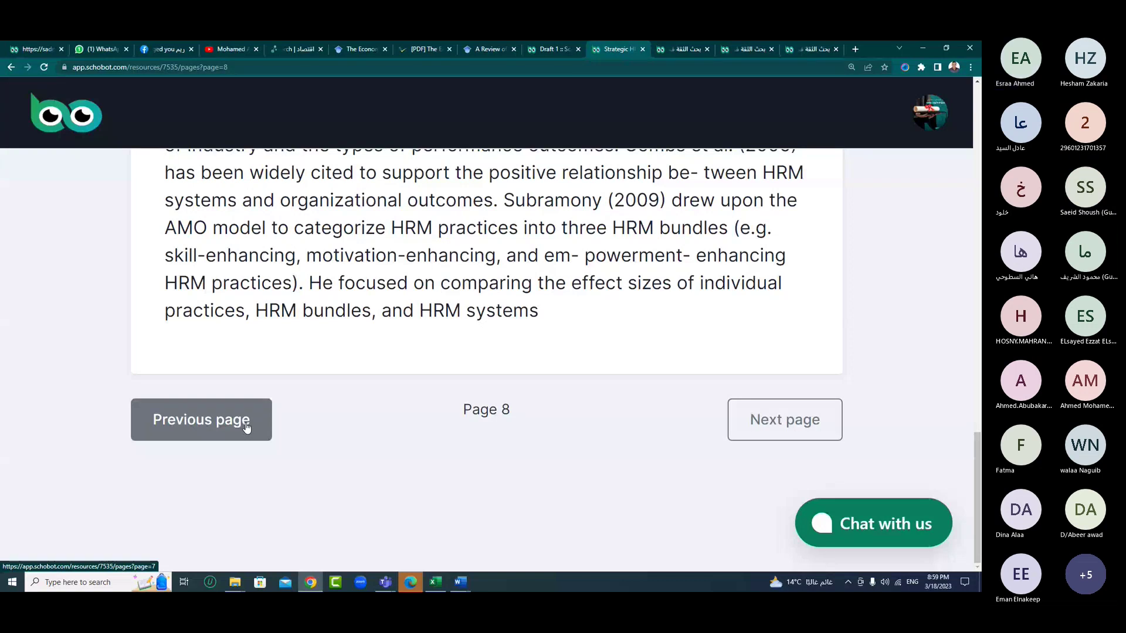
# - Return to Draft 1 and open the Page 4 source reference of the first paragraph under "تعريف مشاركة المعرفة"
pyautogui.click(549, 50)
pyautogui.scroll(-3, 489, 376)
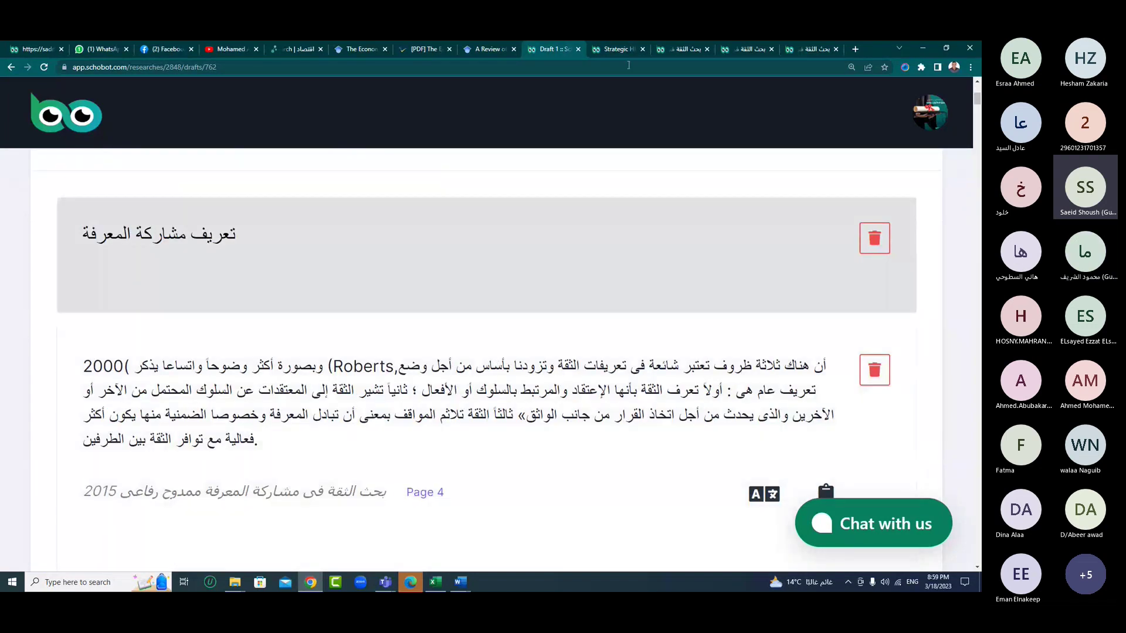
pyautogui.click(616, 49)
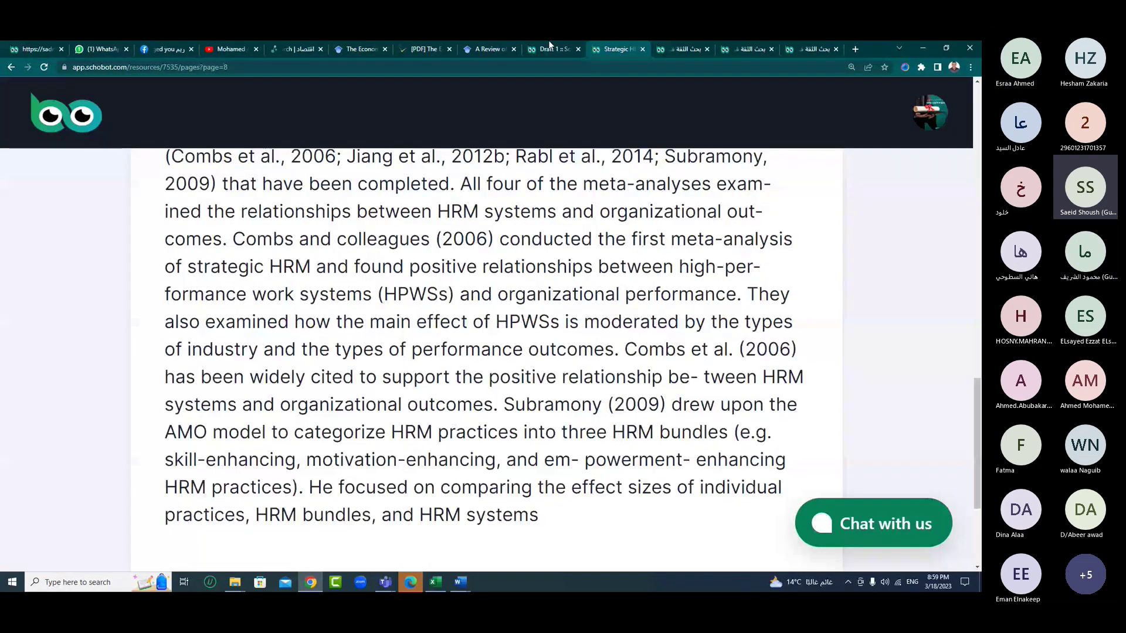
pyautogui.click(550, 49)
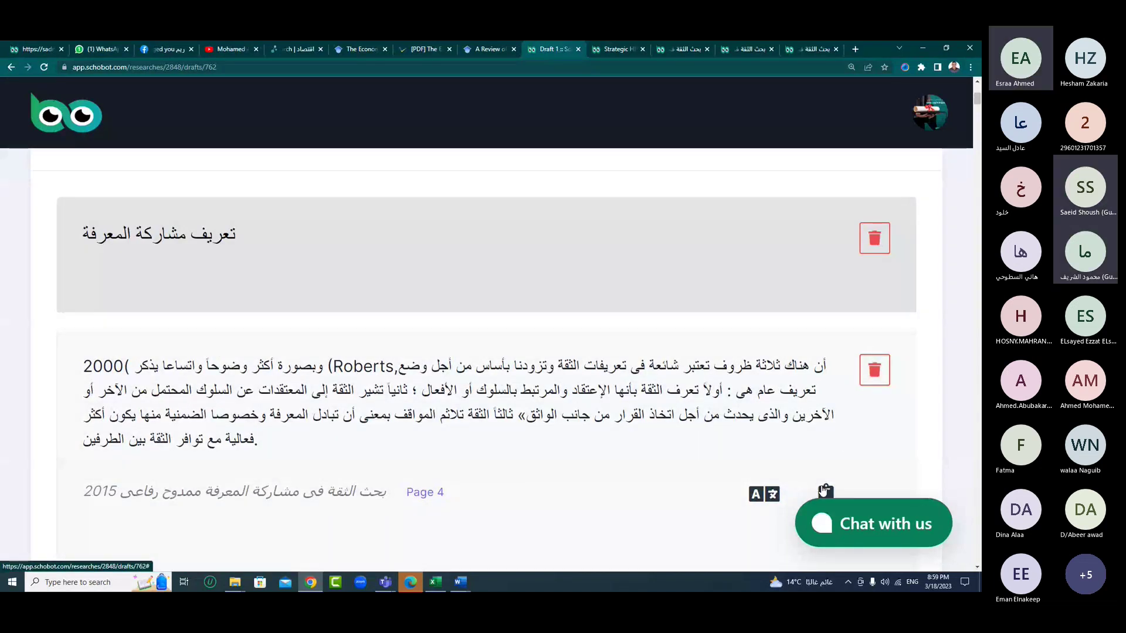
pyautogui.click(432, 496)
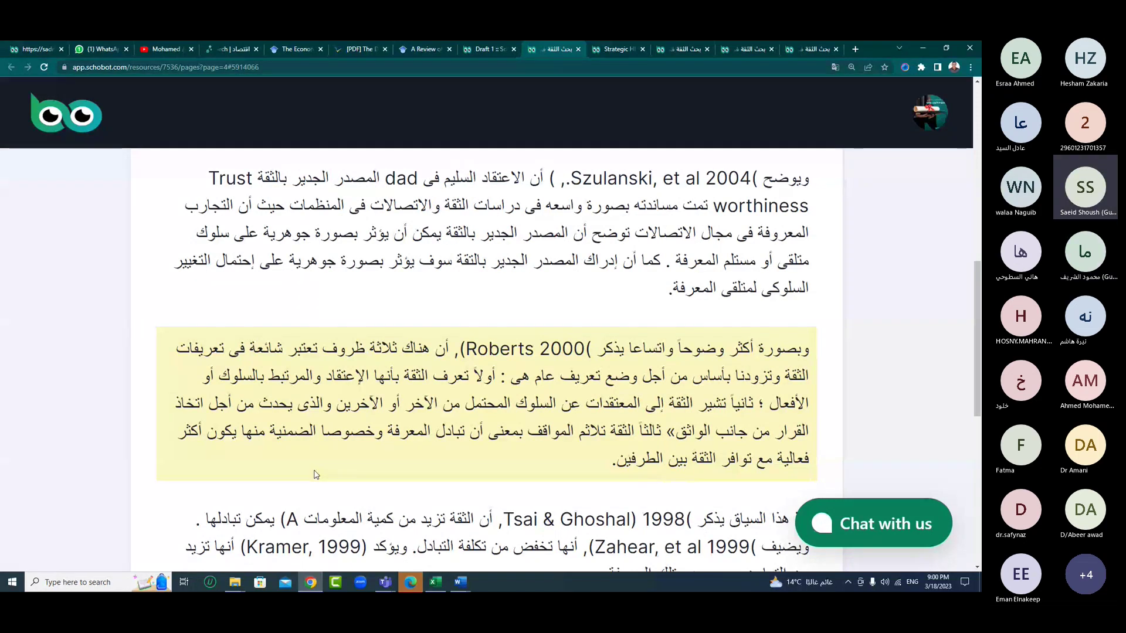
# - Switch back to the Draft+1(5) document in Word and go to its last page
pyautogui.click(460, 582)
pyautogui.click(559, 550)
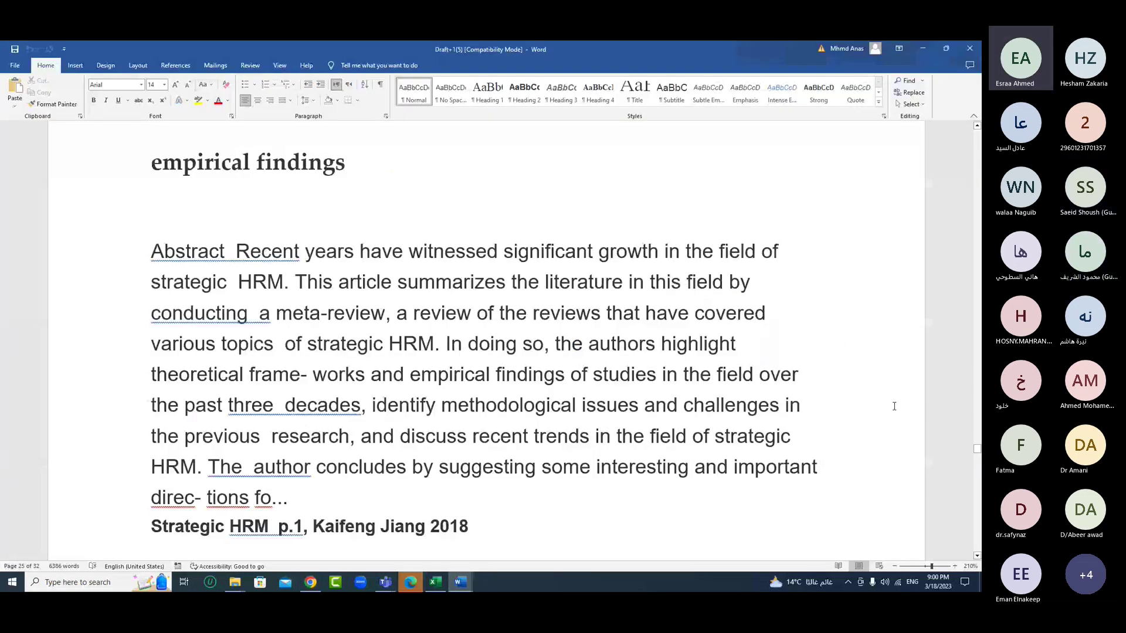
pyautogui.moveTo(976, 449); pyautogui.dragTo(977, 548)
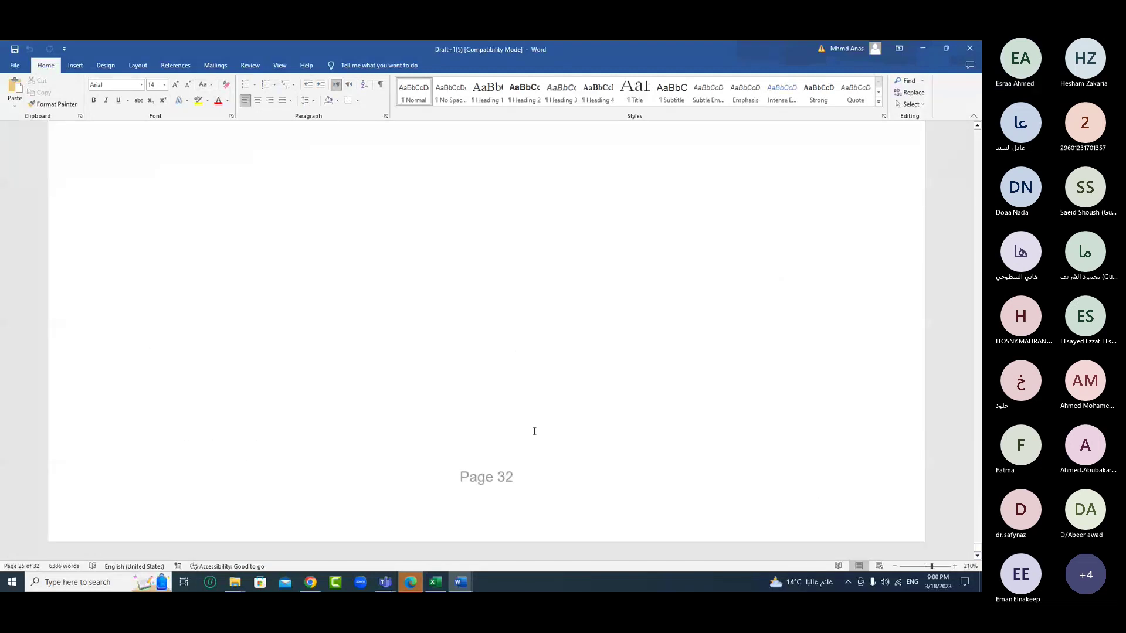
# - Examine the Resources section at the end of the document, including its heading and the listed references
pyautogui.scroll(2, 534, 432)
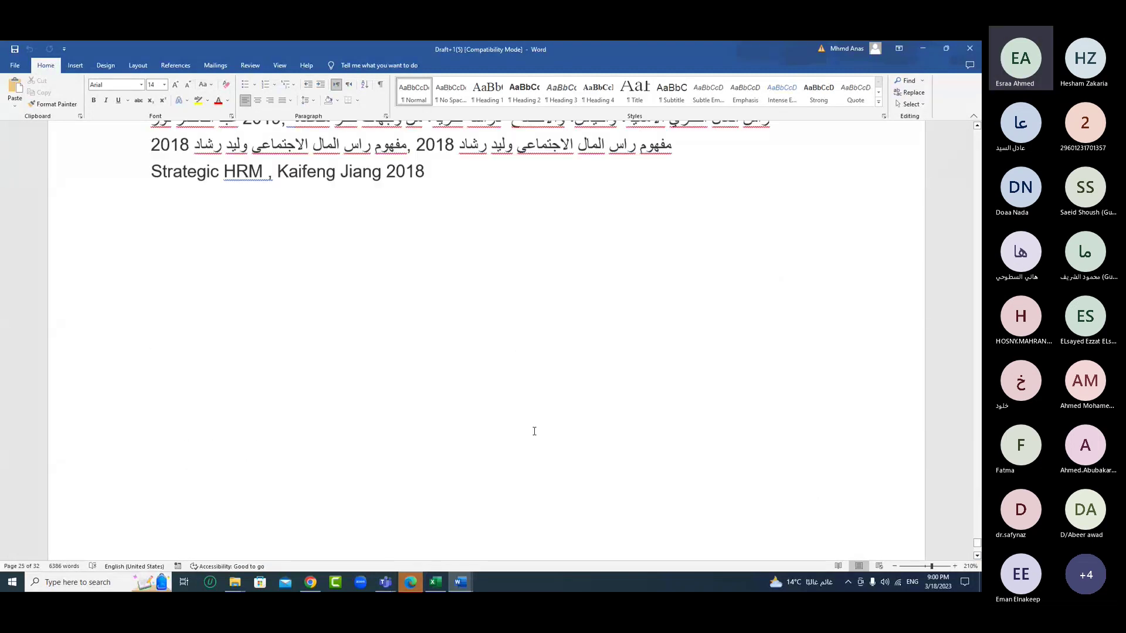
pyautogui.scroll(3, 534, 431)
pyautogui.moveTo(152, 233); pyautogui.dragTo(289, 247)
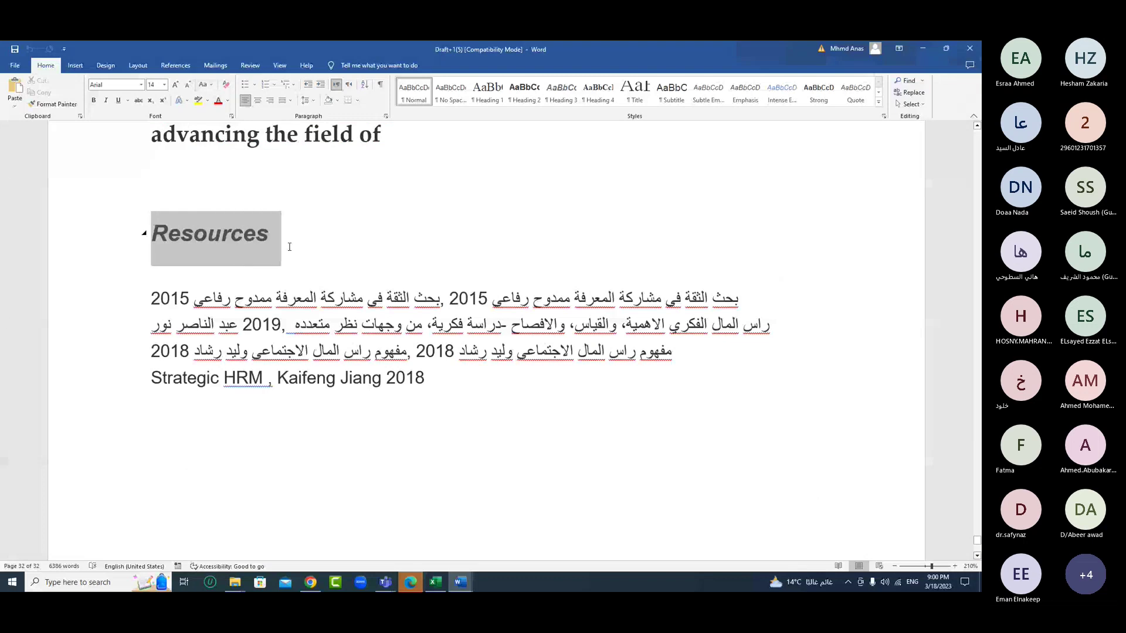
pyautogui.click(283, 297)
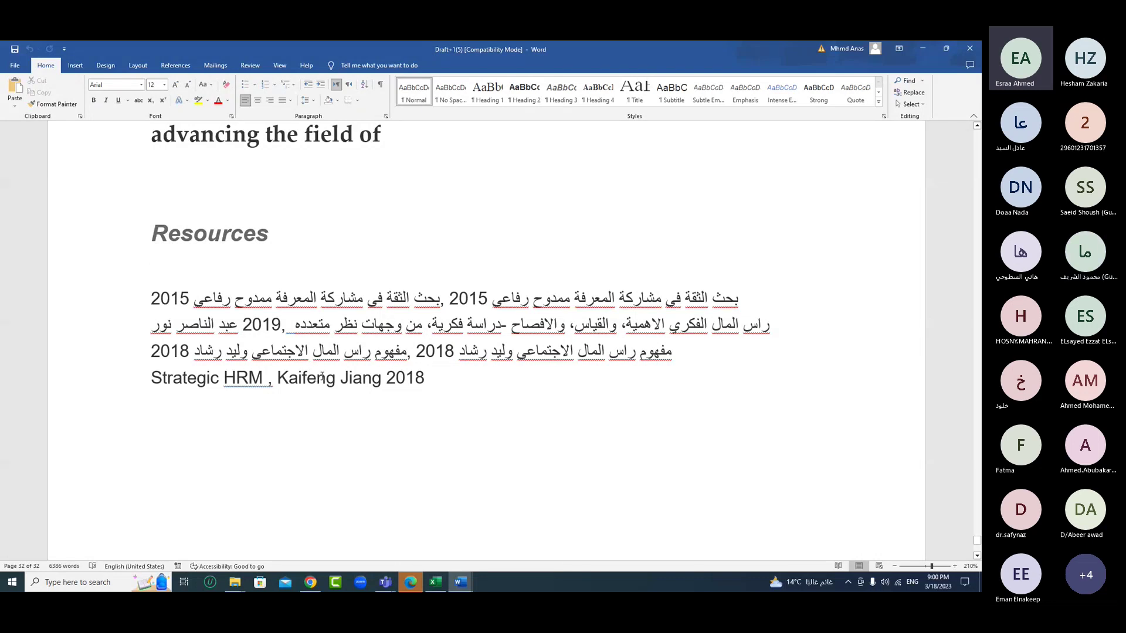
pyautogui.moveTo(322, 378); pyautogui.dragTo(226, 380)
pyautogui.click(202, 351)
pyautogui.click(216, 324)
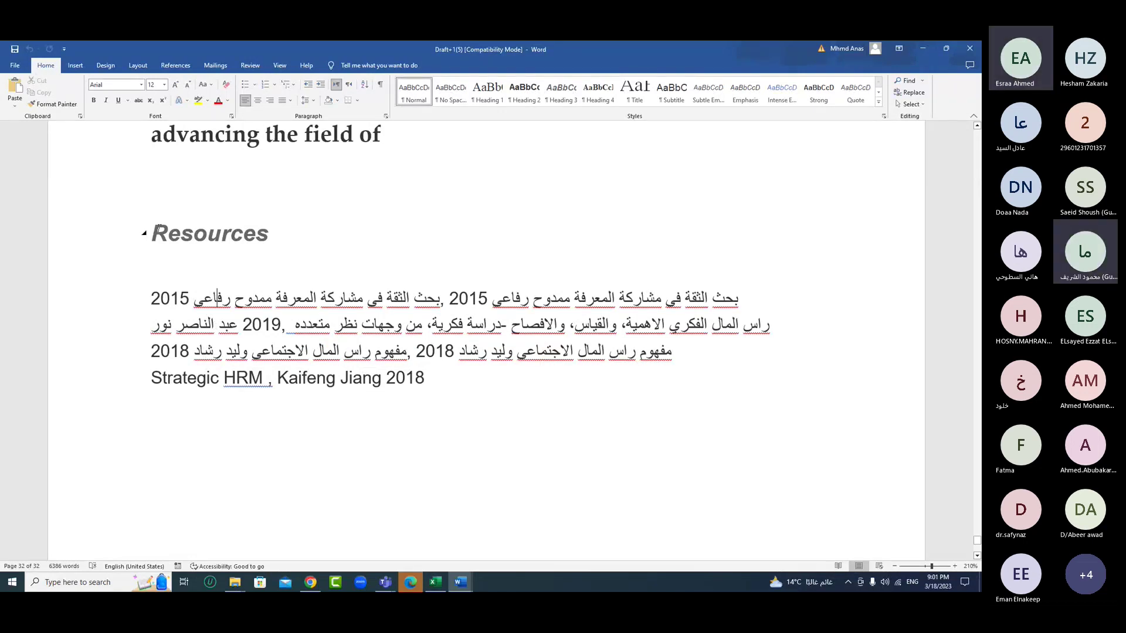
pyautogui.moveTo(158, 228); pyautogui.dragTo(297, 344)
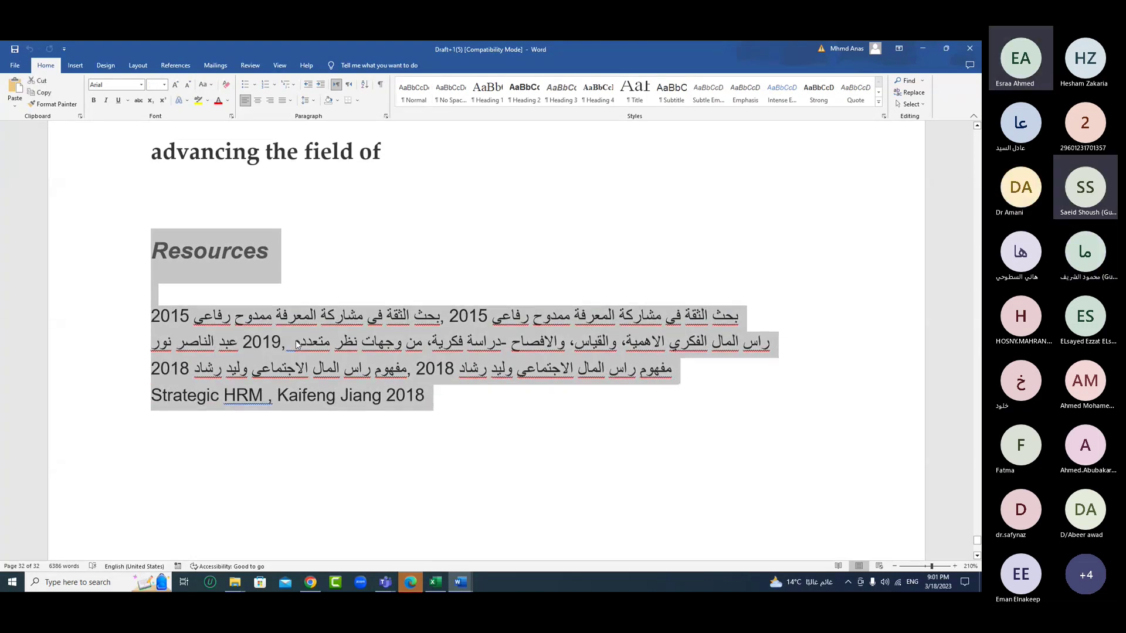
# - Check the Strategic HRM p.3 citation below the excerpt ending in "Therefore,..." on page 31
pyautogui.scroll(10, 296, 345)
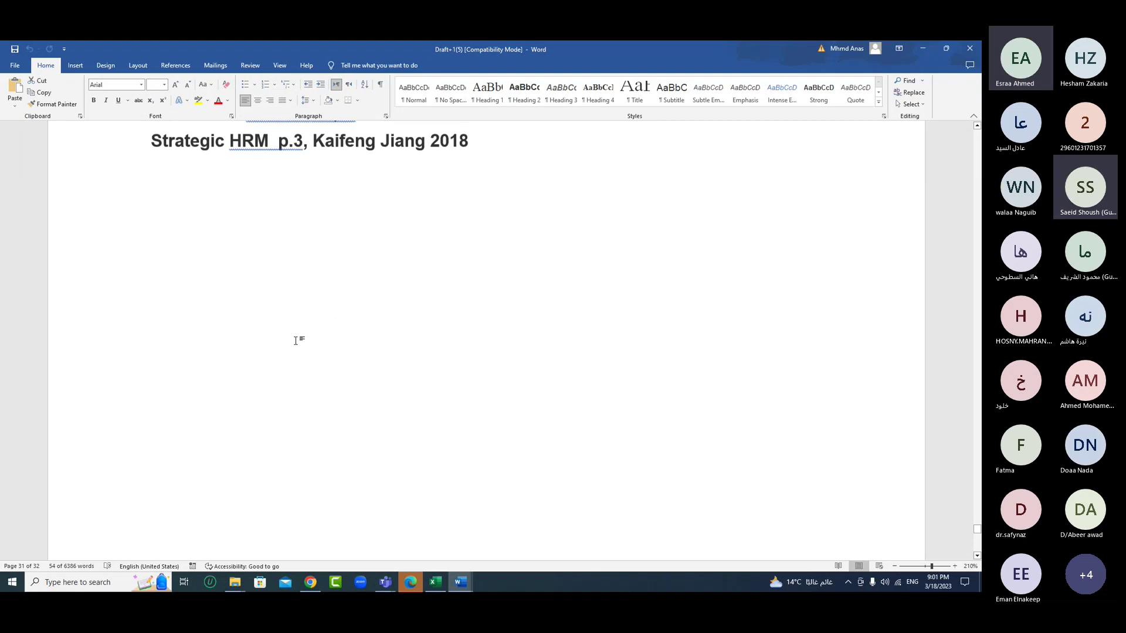
pyautogui.scroll(3, 296, 341)
pyautogui.moveTo(469, 395); pyautogui.dragTo(151, 396)
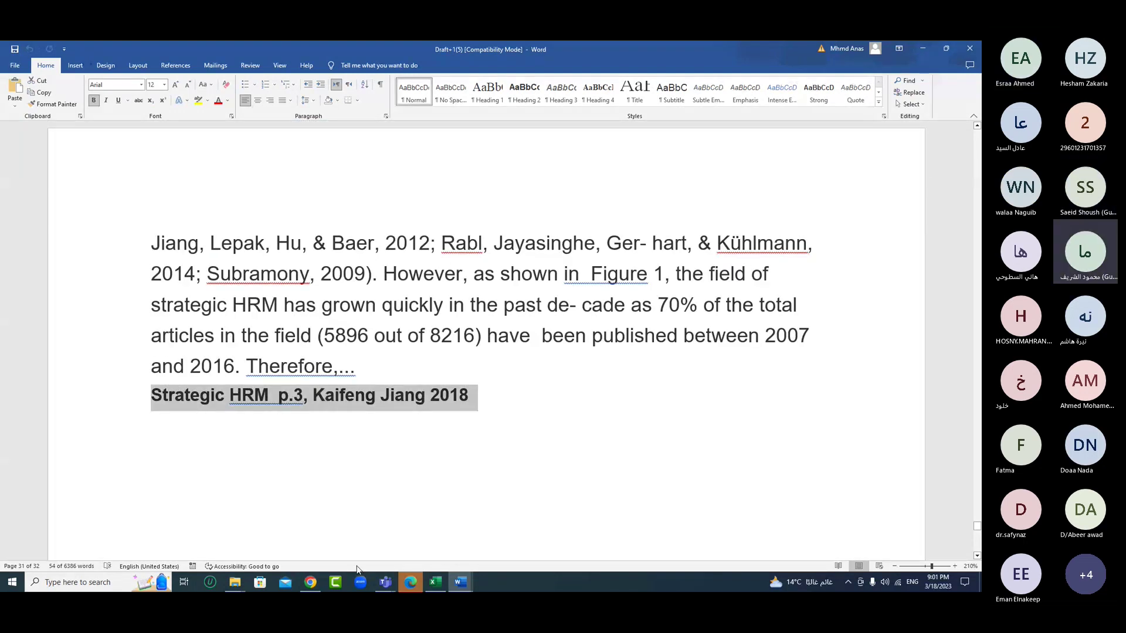
# - Switch to Draft 1 in Schobot, download it again as a Word file and open the new copy
pyautogui.click(310, 582)
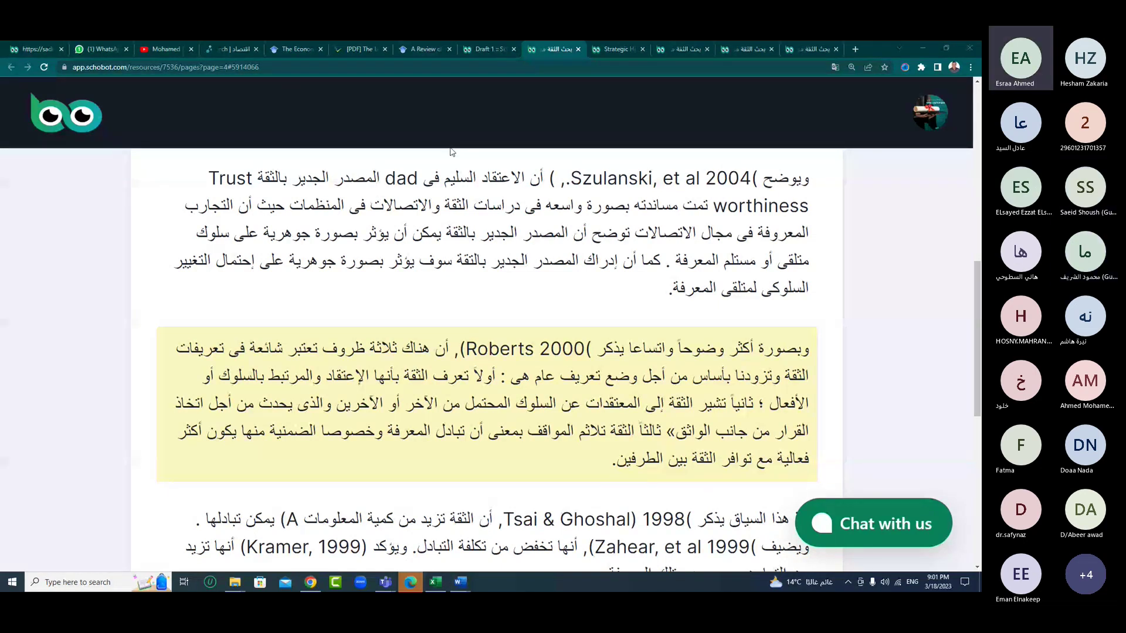
pyautogui.click(487, 49)
pyautogui.scroll(5, 774, 317)
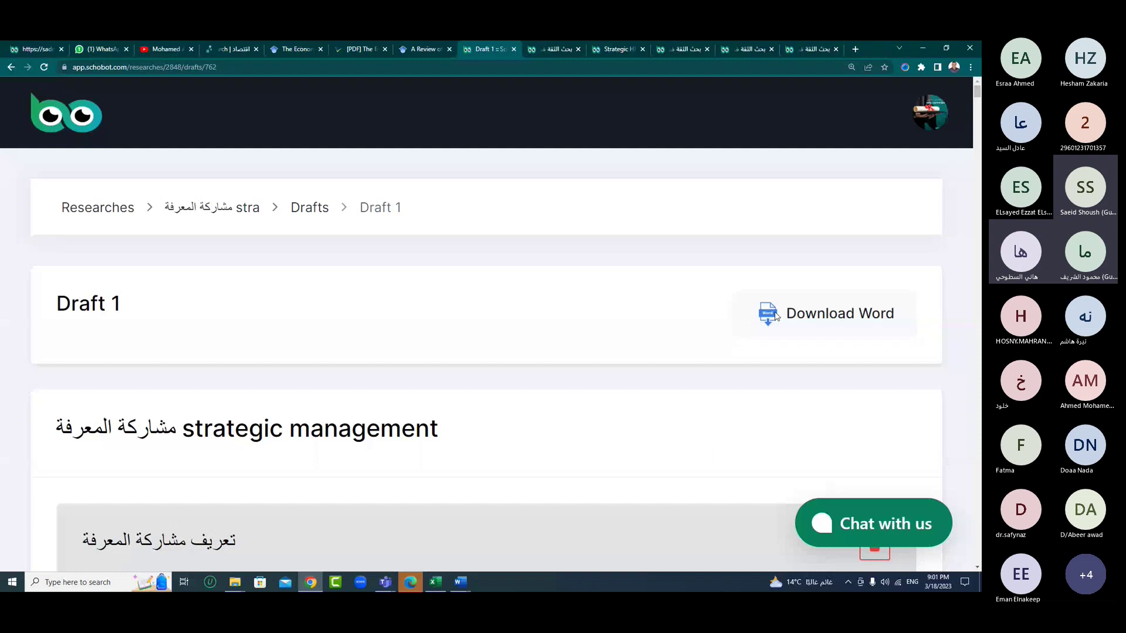
pyautogui.click(844, 320)
pyautogui.click(481, 258)
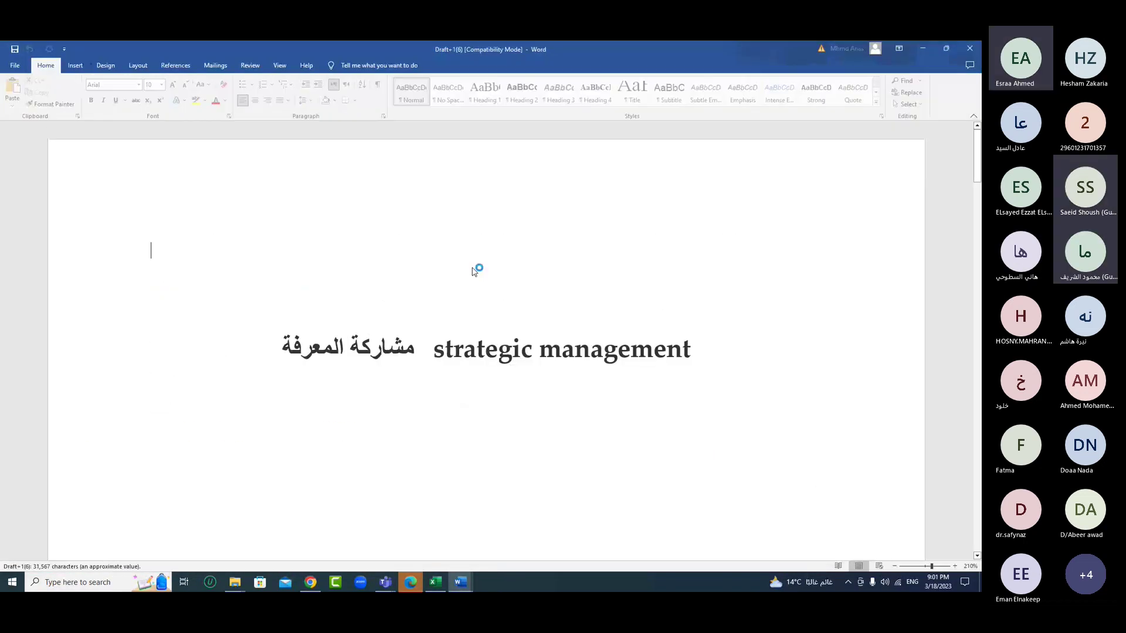
# - Go to the end of the Draft+1(6) document and examine the references under Resources
pyautogui.moveTo(977, 141); pyautogui.dragTo(978, 548)
pyautogui.scroll(3, 516, 406)
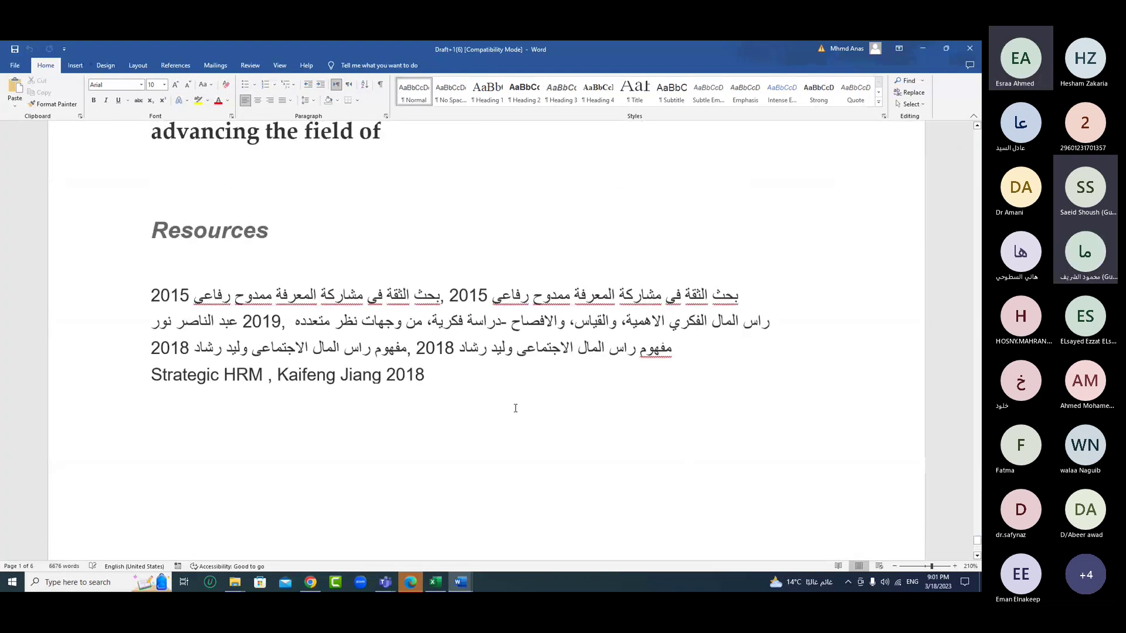
pyautogui.scroll(-1, 221, 273)
pyautogui.moveTo(221, 273); pyautogui.dragTo(257, 360)
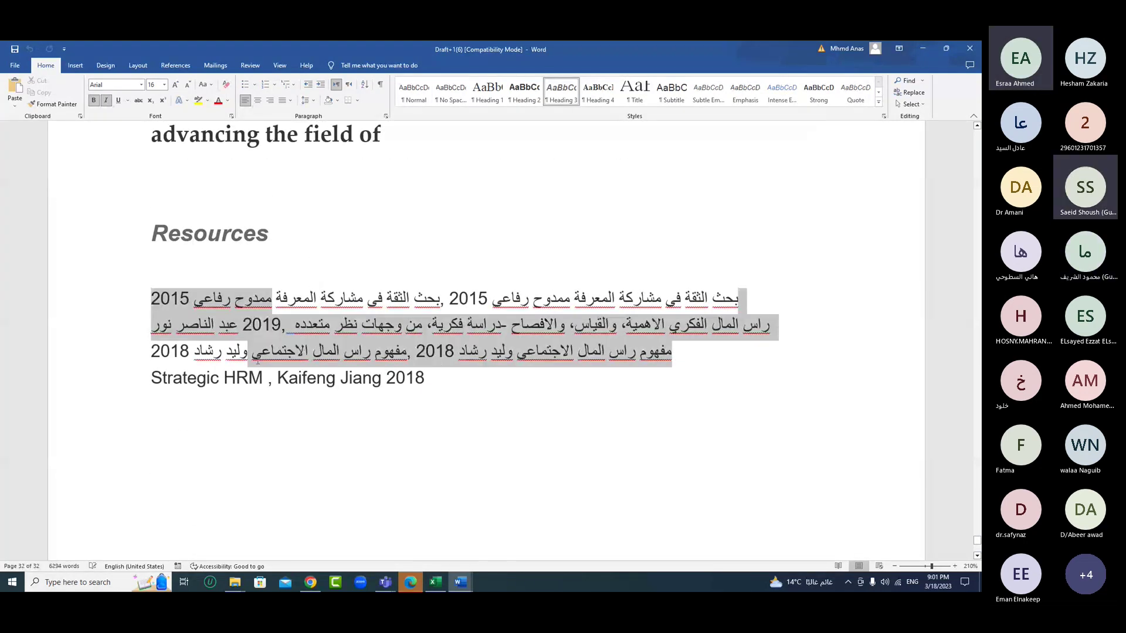
# - Return to the research's search results in Schobot and examine the first Page 4 excerpt under "تعريف مشاركة المعرفة"
pyautogui.click(310, 582)
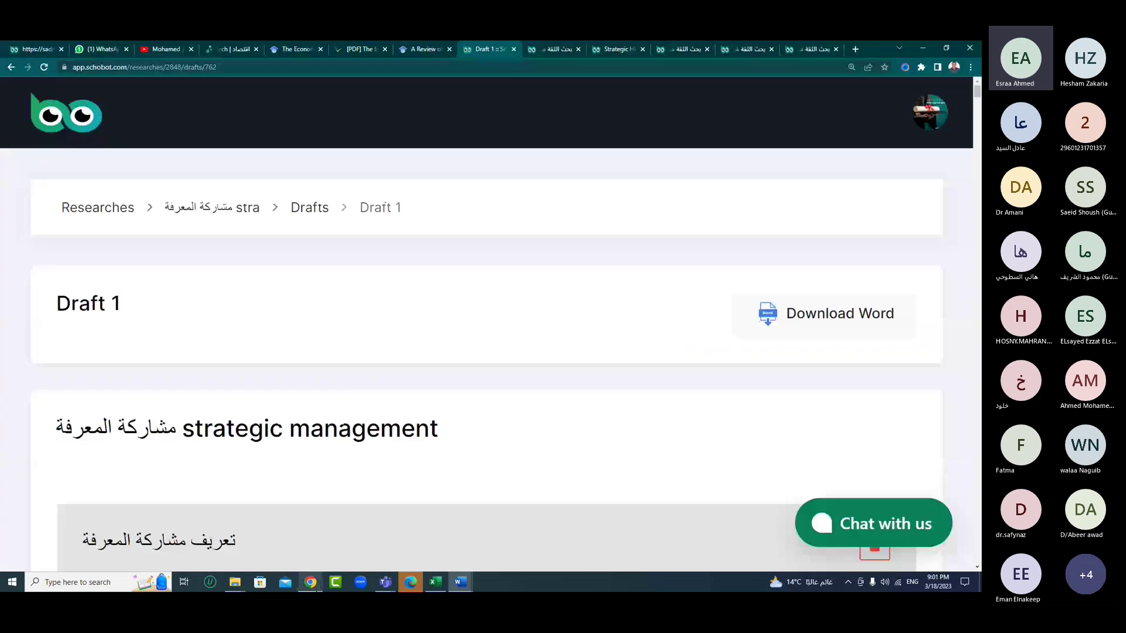
pyautogui.click(10, 68)
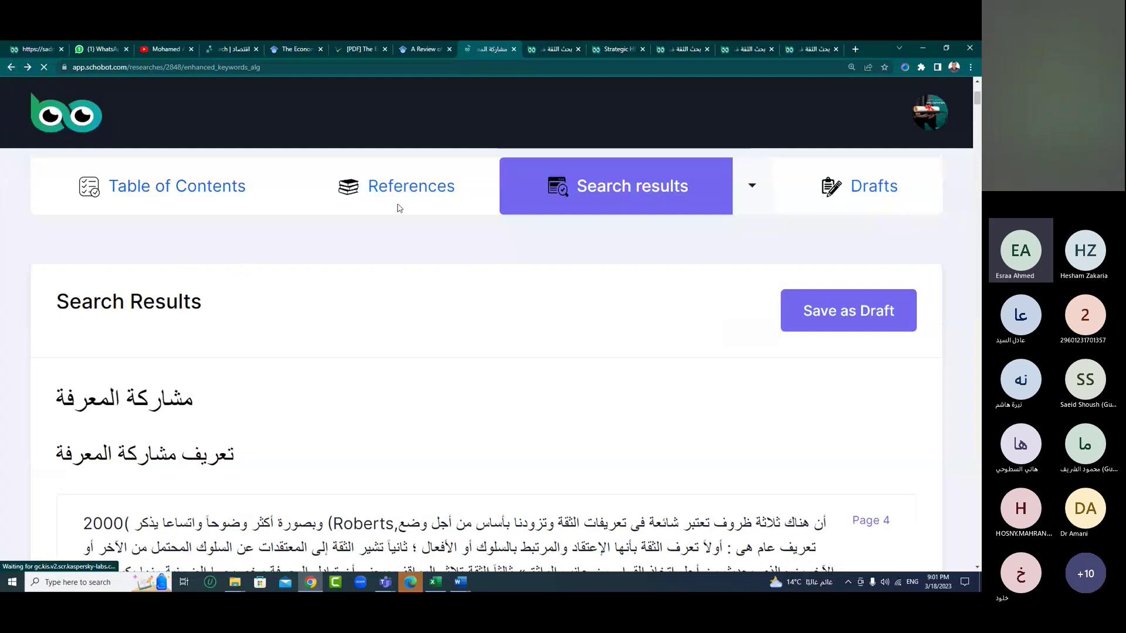
pyautogui.scroll(-3, 199, 305)
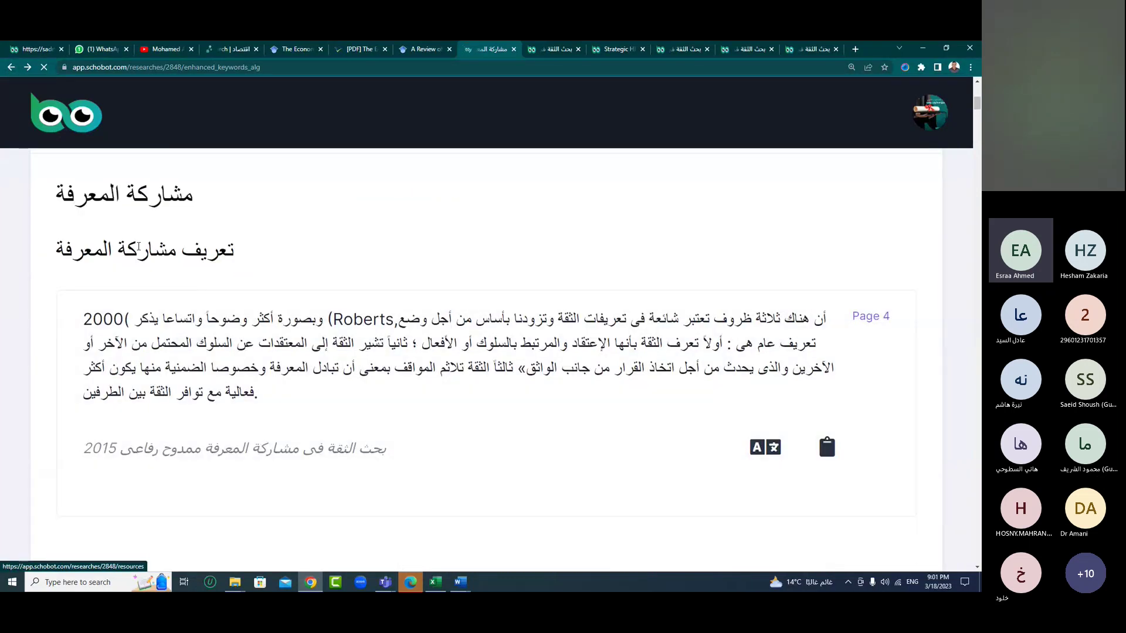
pyautogui.moveTo(166, 250); pyautogui.dragTo(126, 250)
pyautogui.moveTo(258, 326); pyautogui.dragTo(266, 346)
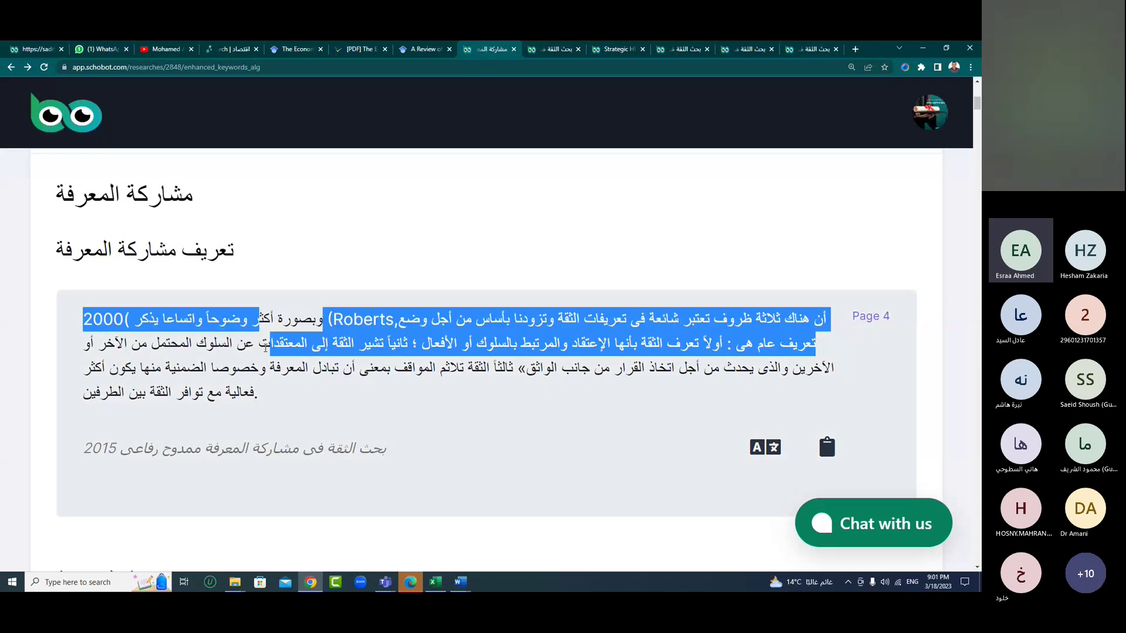
pyautogui.click(267, 362)
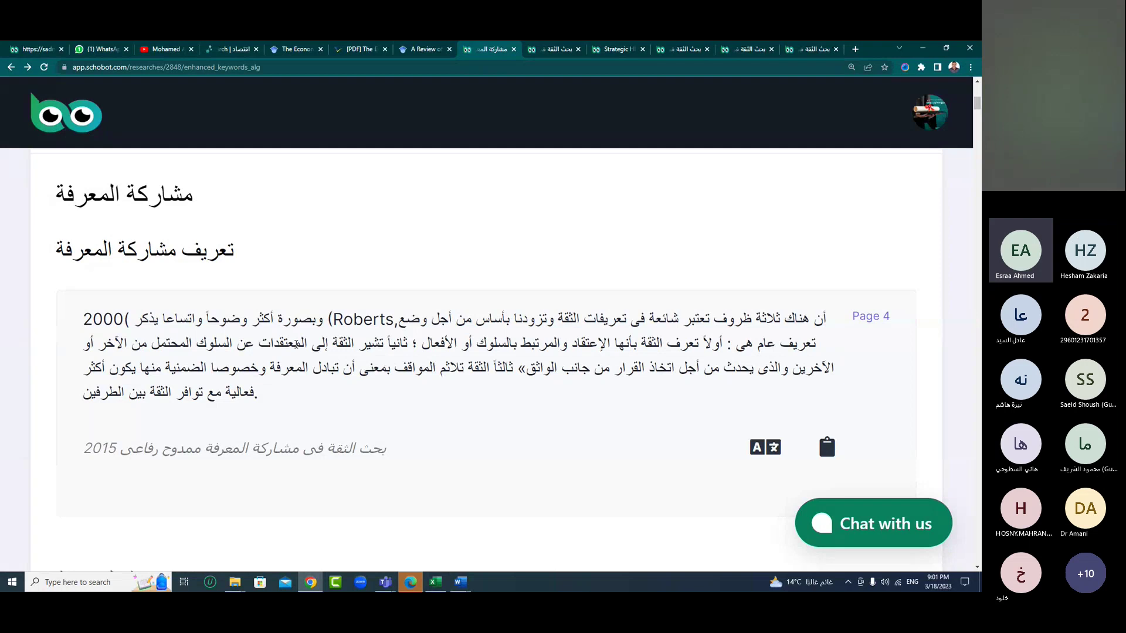
pyautogui.moveTo(828, 319); pyautogui.dragTo(294, 345)
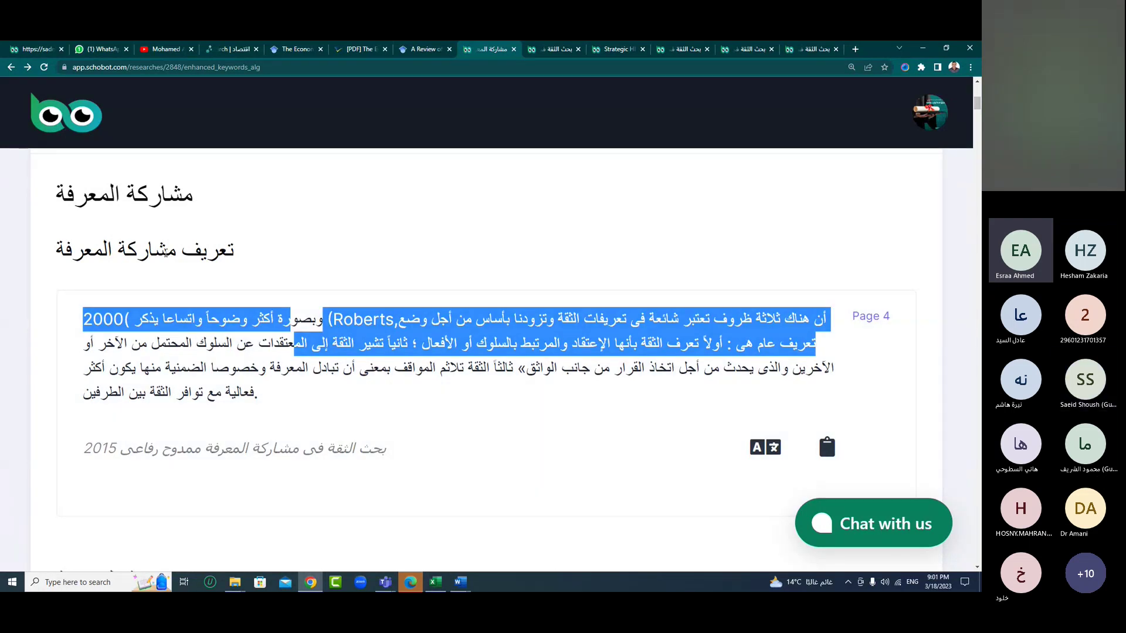
# - Examine the wording of the heading "تعريف مشاركة المعرفة", especially the word "تعريف"
pyautogui.click(236, 252)
pyautogui.moveTo(240, 256); pyautogui.dragTo(56, 249)
pyautogui.click(216, 255)
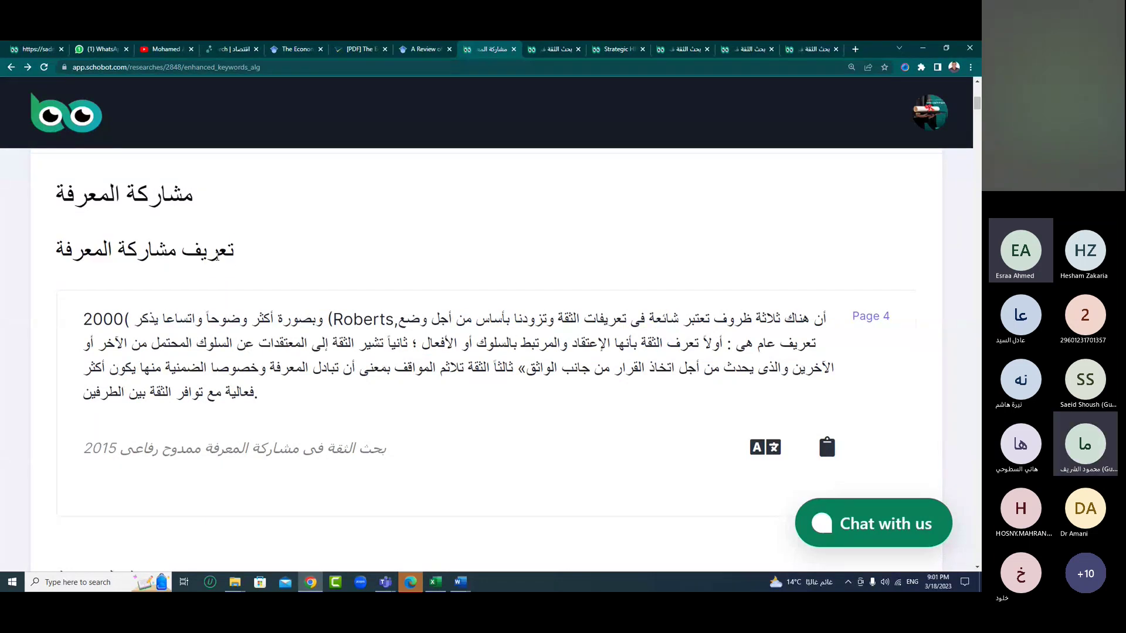
pyautogui.moveTo(216, 255); pyautogui.dragTo(44, 270)
pyautogui.click(225, 251)
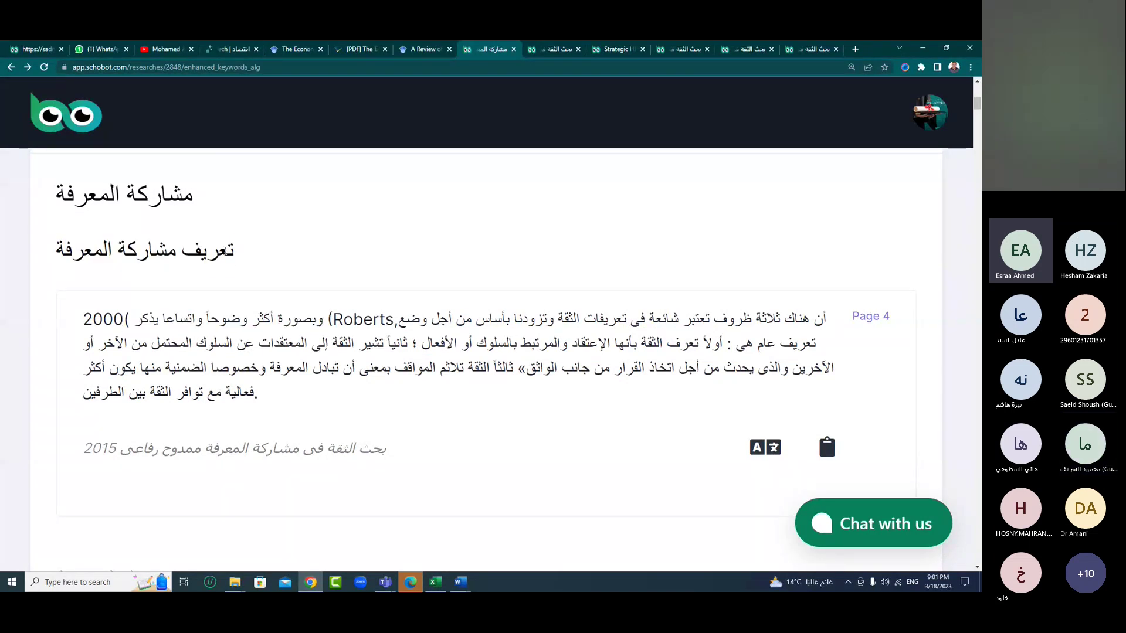
pyautogui.doubleClick(226, 251)
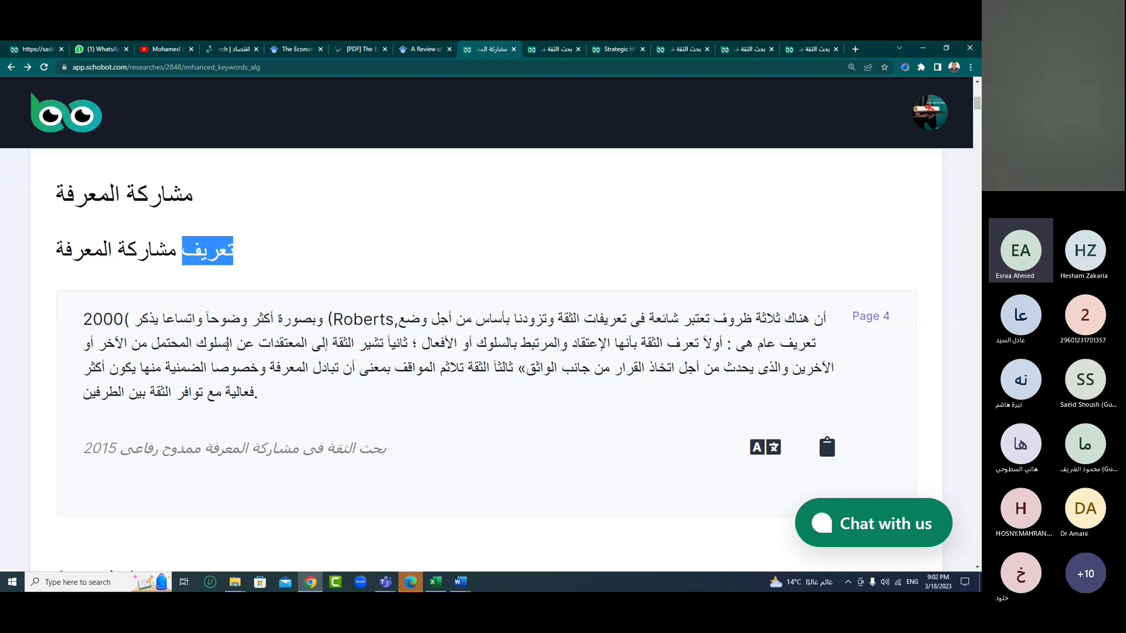
# - Open the research's table of contents for editing
pyautogui.hotkey('alt', 'Left')
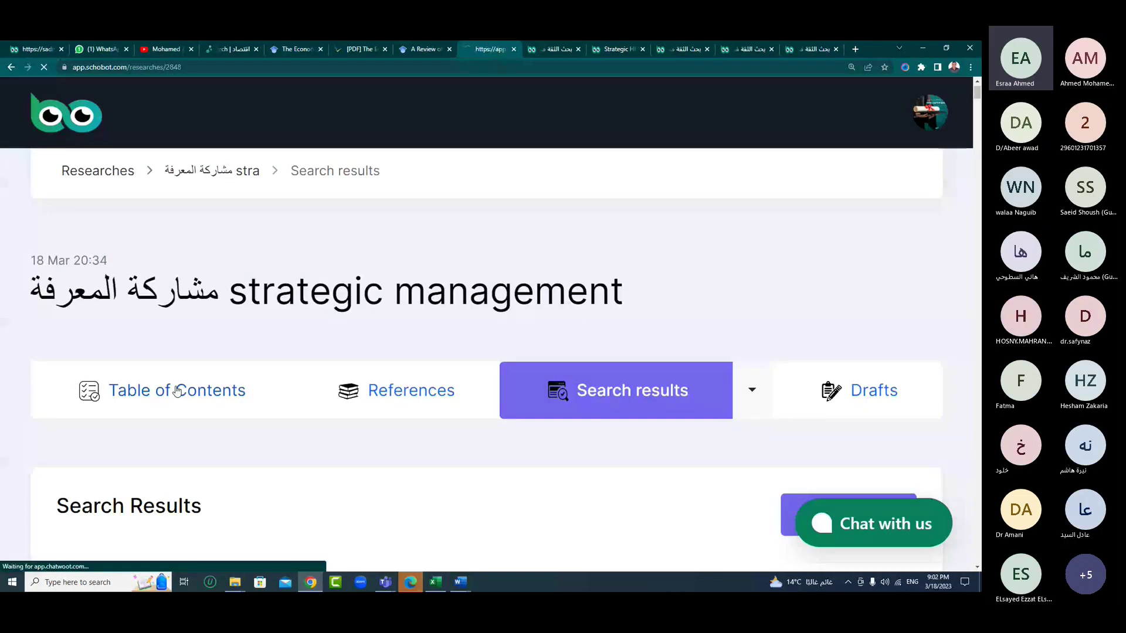
pyautogui.click(178, 391)
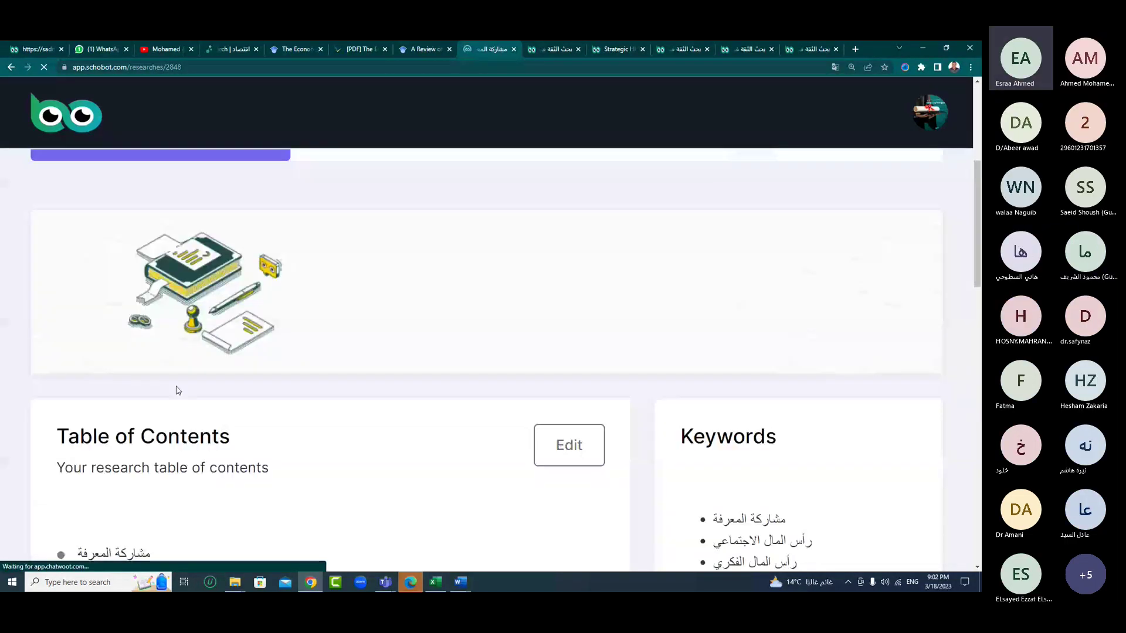
pyautogui.scroll(-2, 522, 368)
pyautogui.click(562, 336)
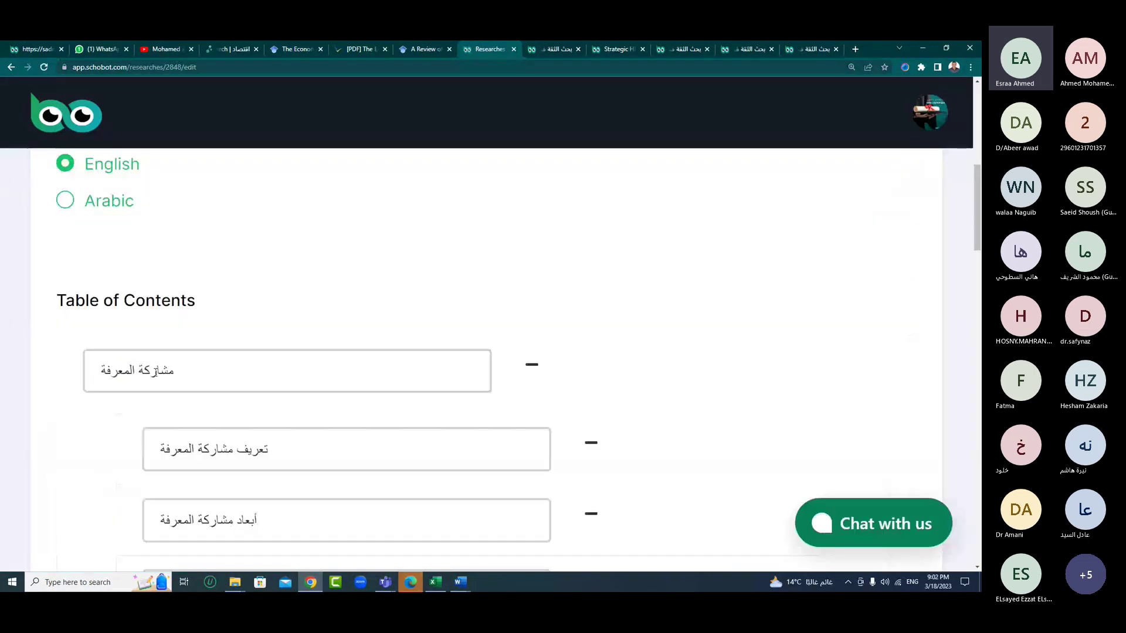
# - Copy the sub-title "تعريف مشاركة المعرفة" into a new main title at the end of the table of contents
pyautogui.scroll(-2, 273, 348)
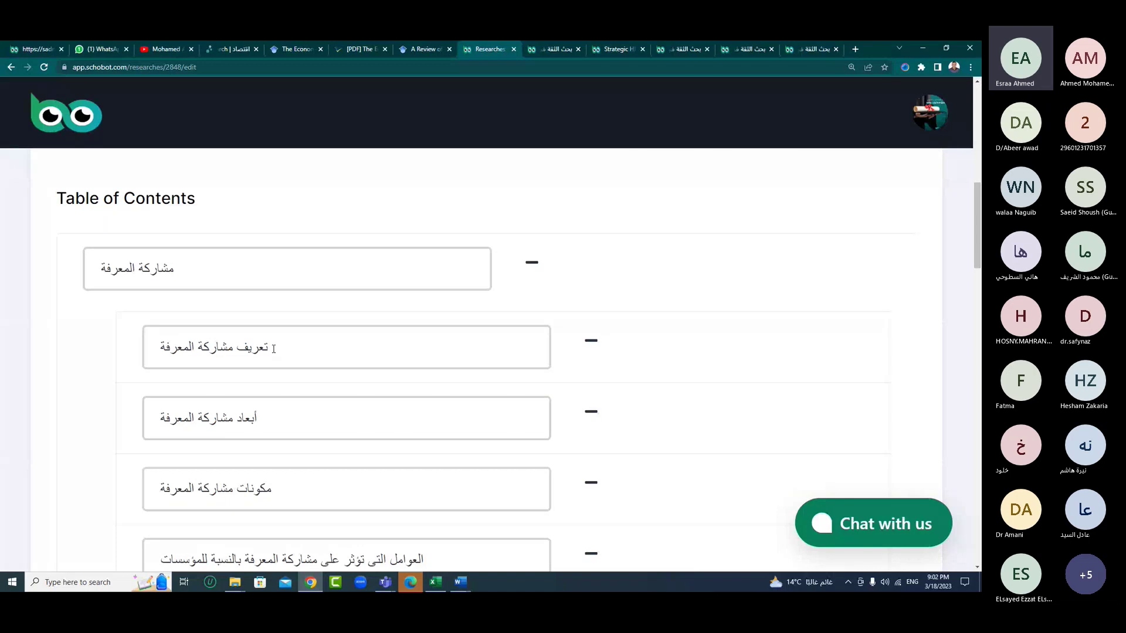
pyautogui.moveTo(273, 348); pyautogui.dragTo(154, 345)
pyautogui.rightClick(222, 352)
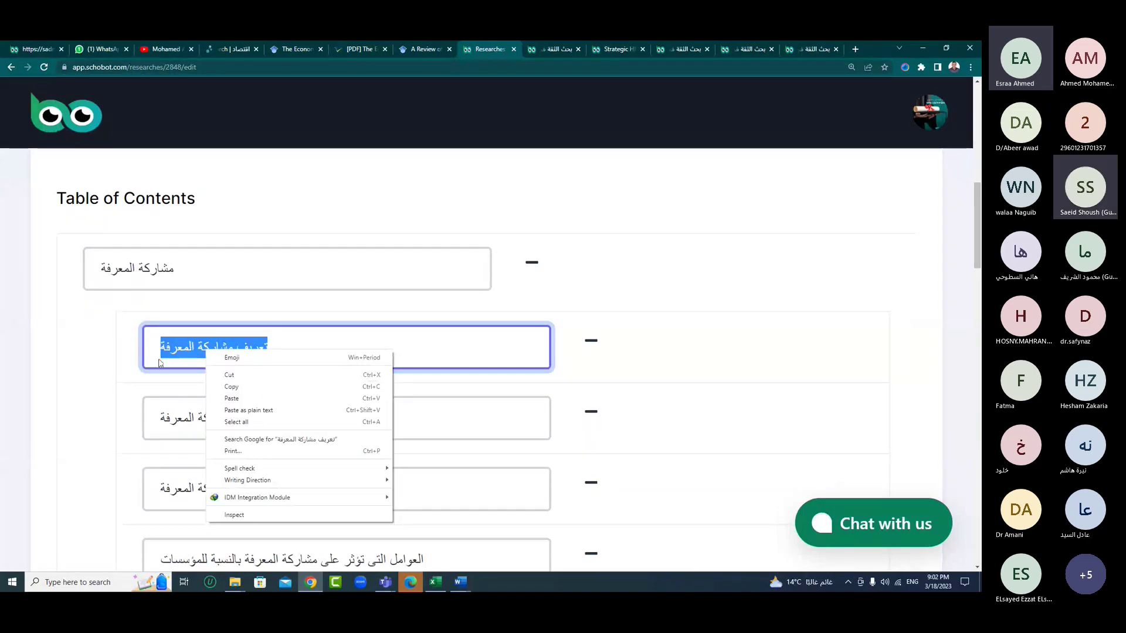
pyautogui.click(235, 388)
pyautogui.scroll(-15, 234, 387)
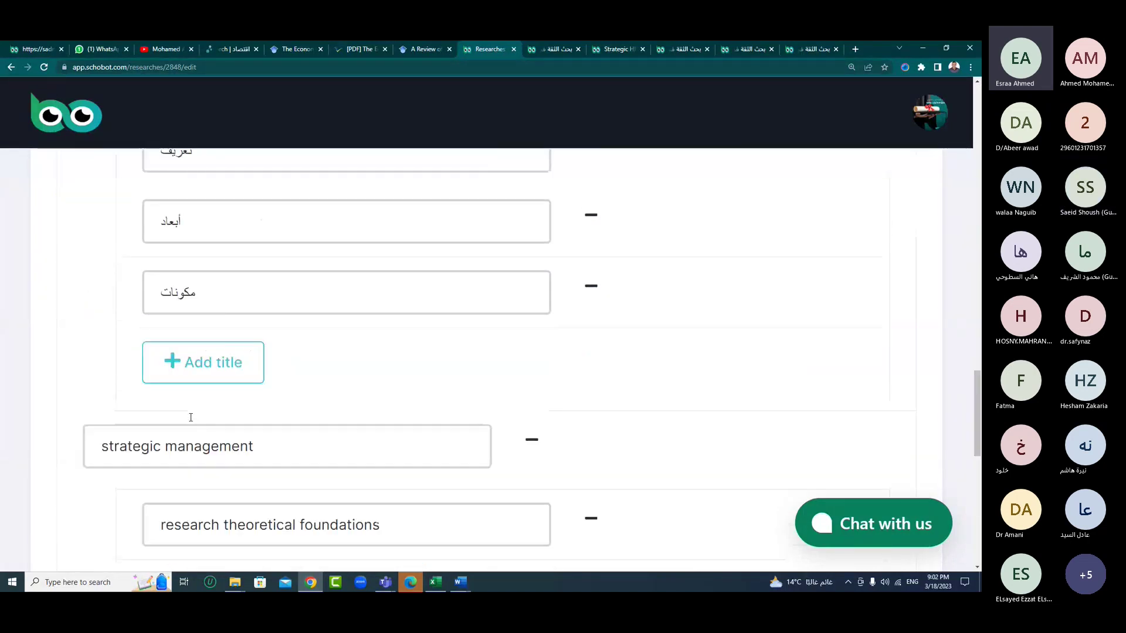
pyautogui.click(182, 346)
pyautogui.rightClick(194, 353)
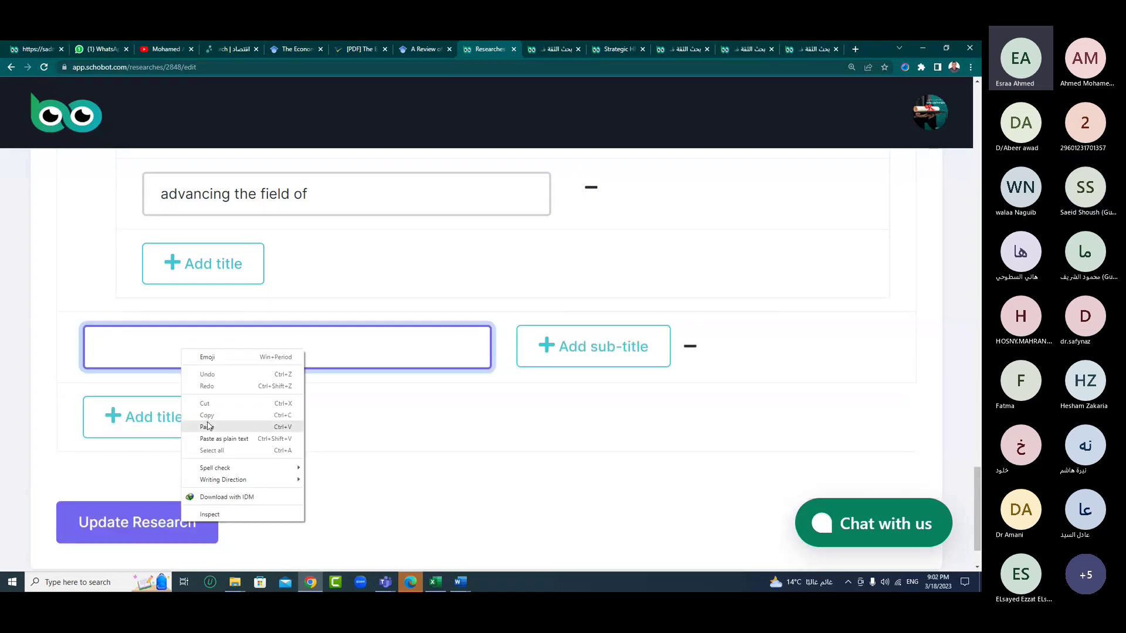
pyautogui.click(202, 427)
# - Add another main title "مفهوم مشاركة المعرفة" at the end of the table of contents, followed by one empty title
pyautogui.click(193, 416)
pyautogui.click(194, 417)
pyautogui.write('It')
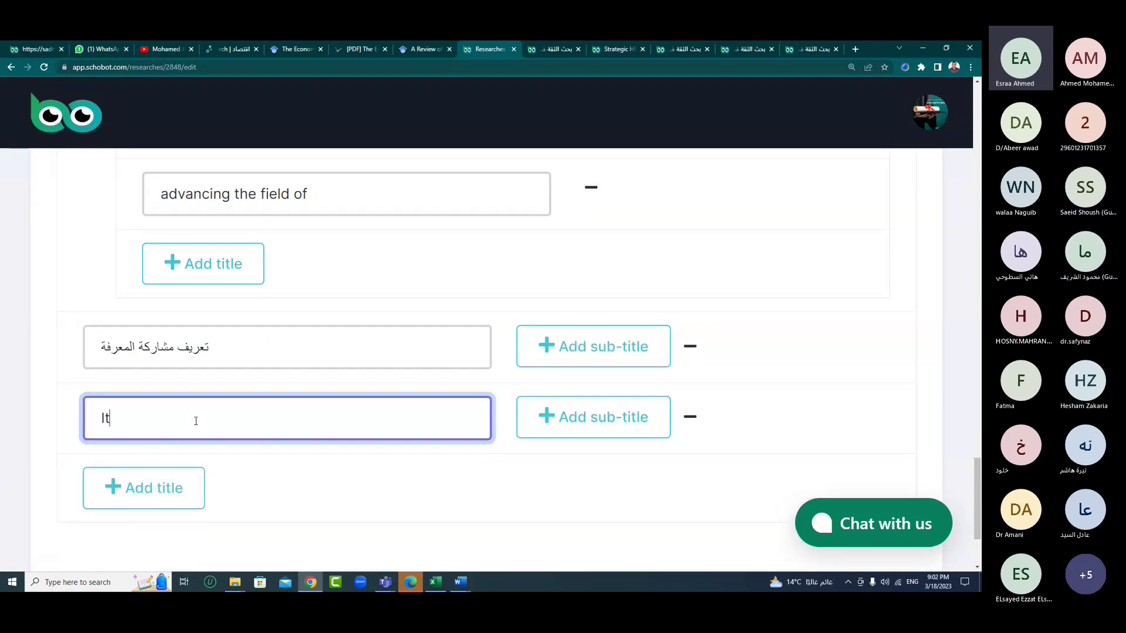
pyautogui.press('BackSpace')
pyautogui.press('BackSpace')
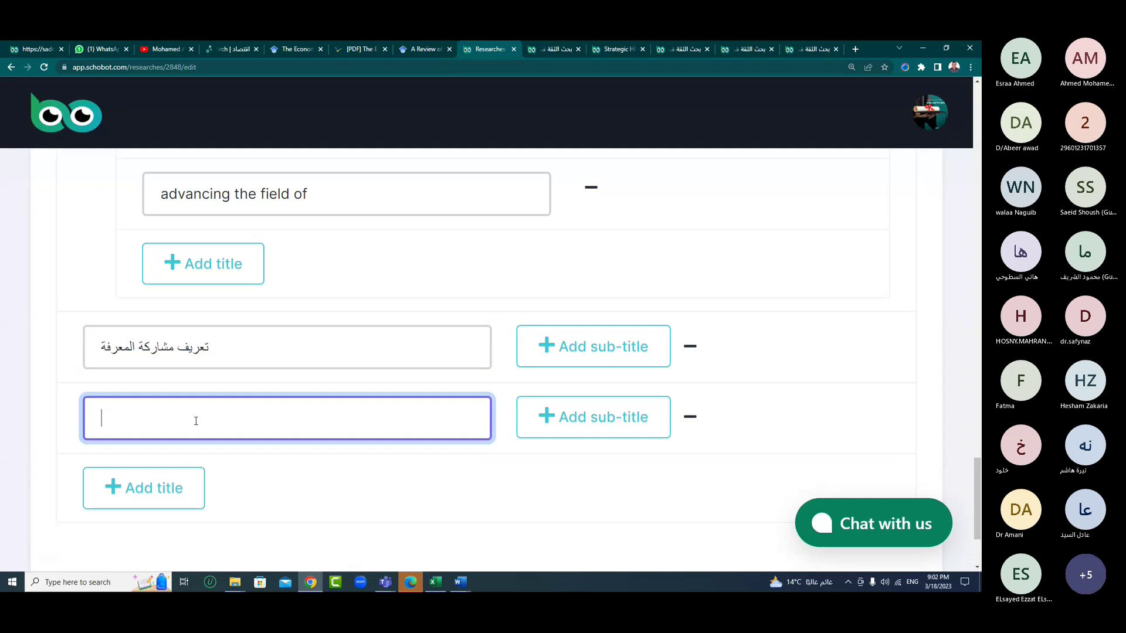
pyautogui.write('مفه')
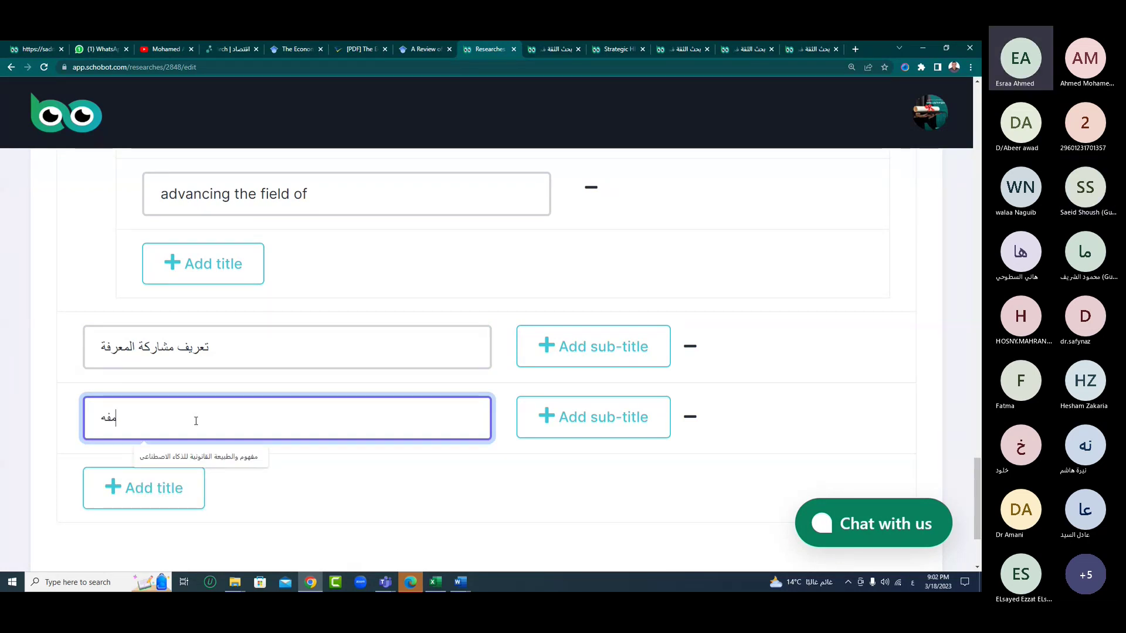
pyautogui.write('وم مشا')
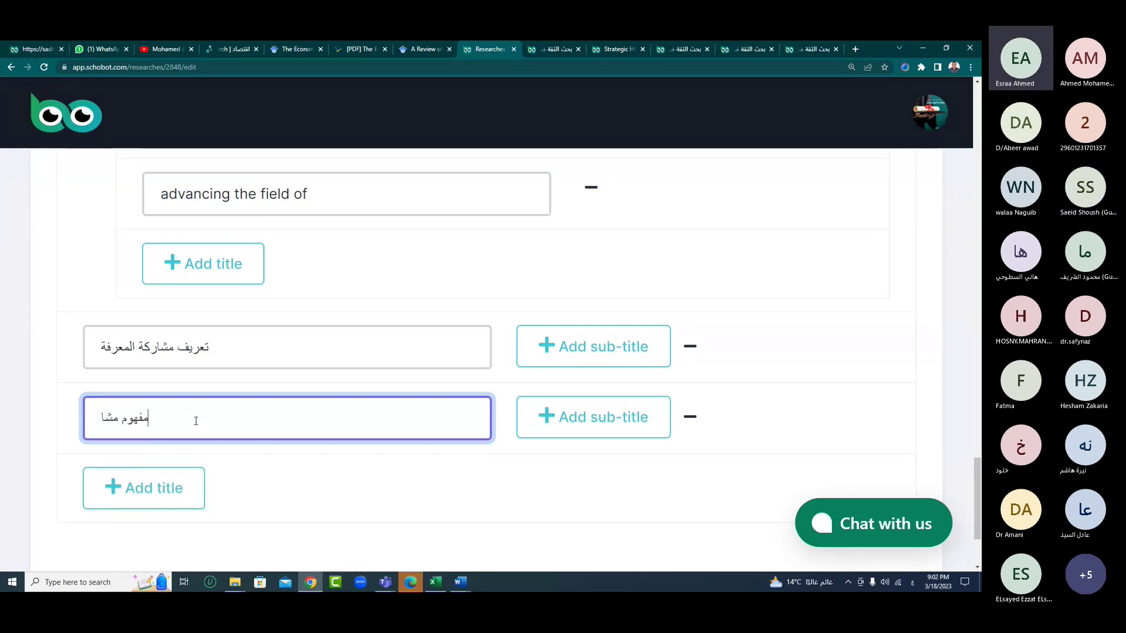
pyautogui.write('ركة المعر')
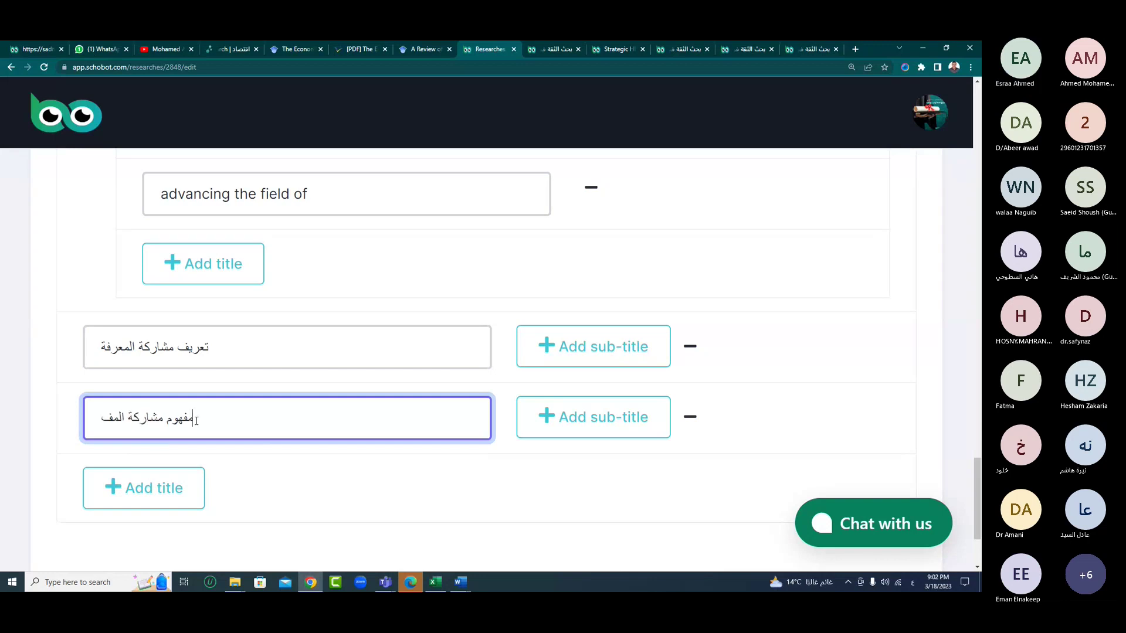
pyautogui.write('ف')
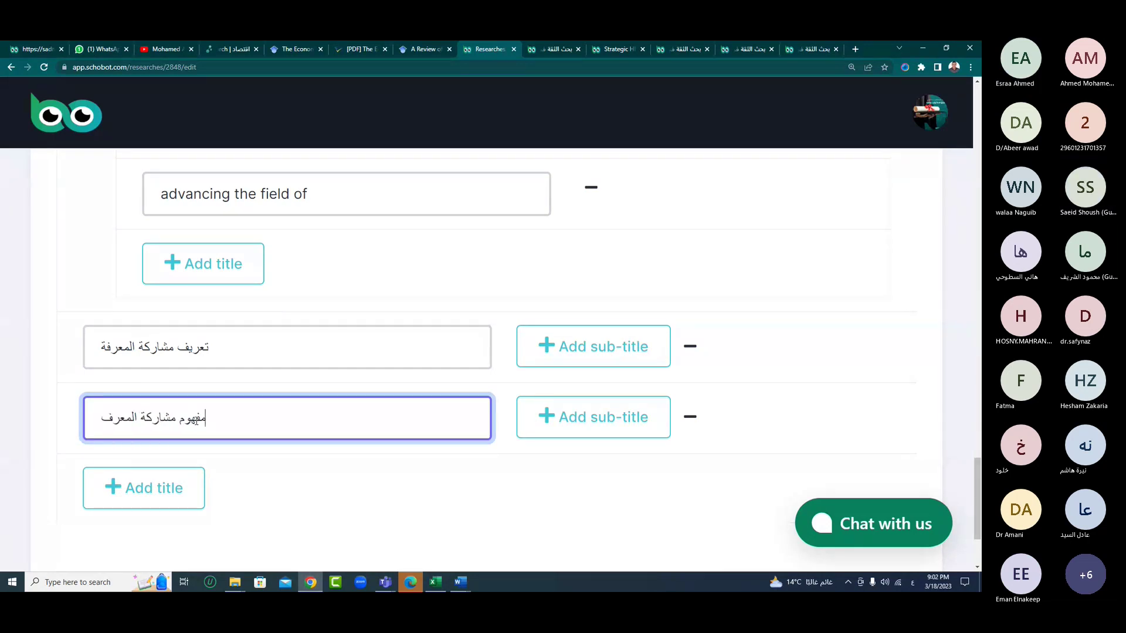
pyautogui.write('ة')
pyautogui.click(194, 483)
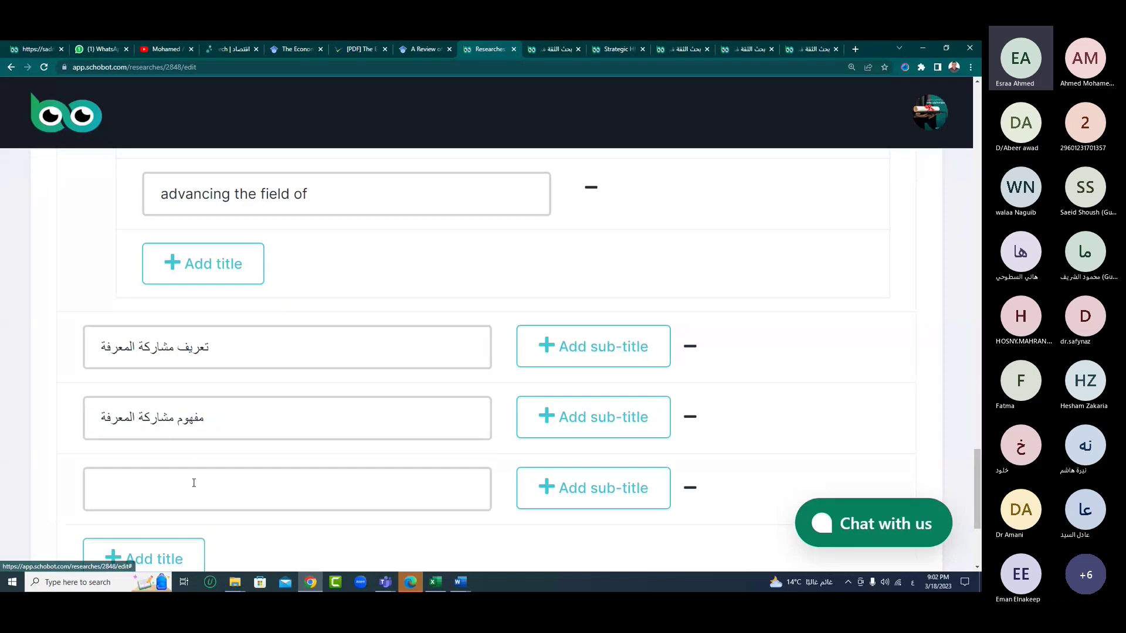
# - Fill the empty last main title with "ماهية مشاركة المعرفة" and save the updated research
pyautogui.click(194, 483)
pyautogui.write('ماهي')
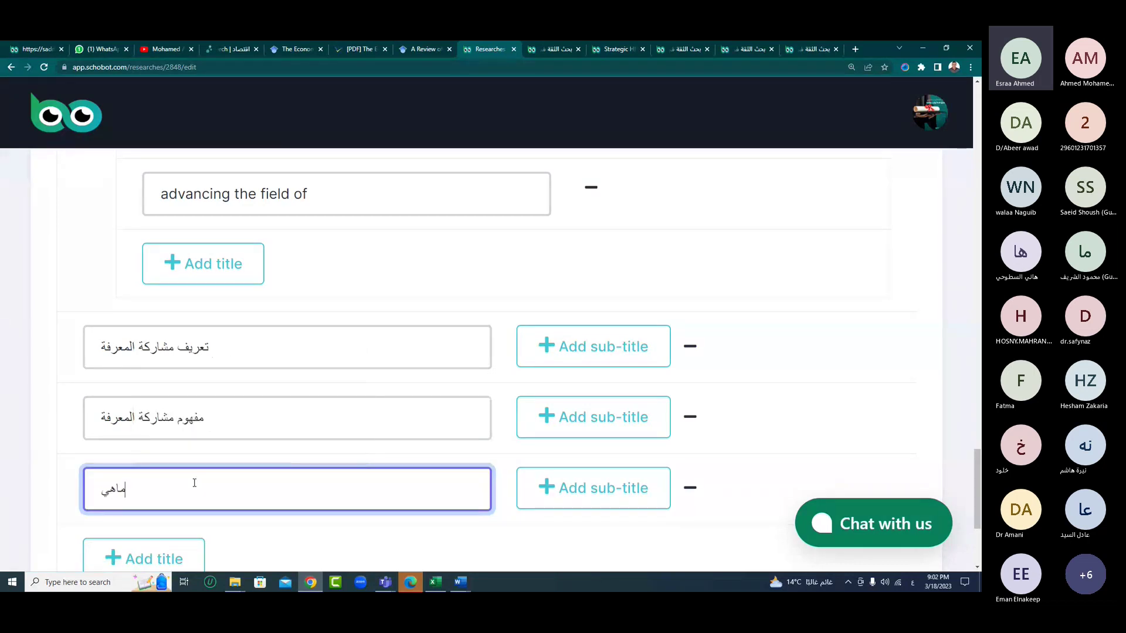
pyautogui.write('ة مشاركة المعرفة')
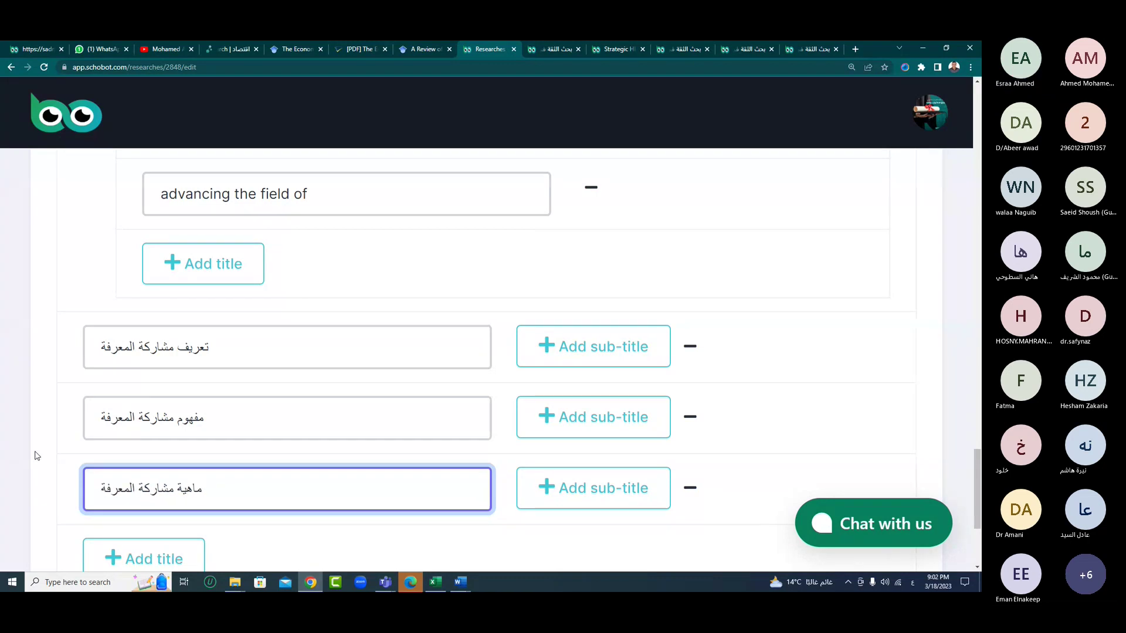
pyautogui.click(24, 454)
pyautogui.scroll(-3, 105, 493)
pyautogui.click(131, 519)
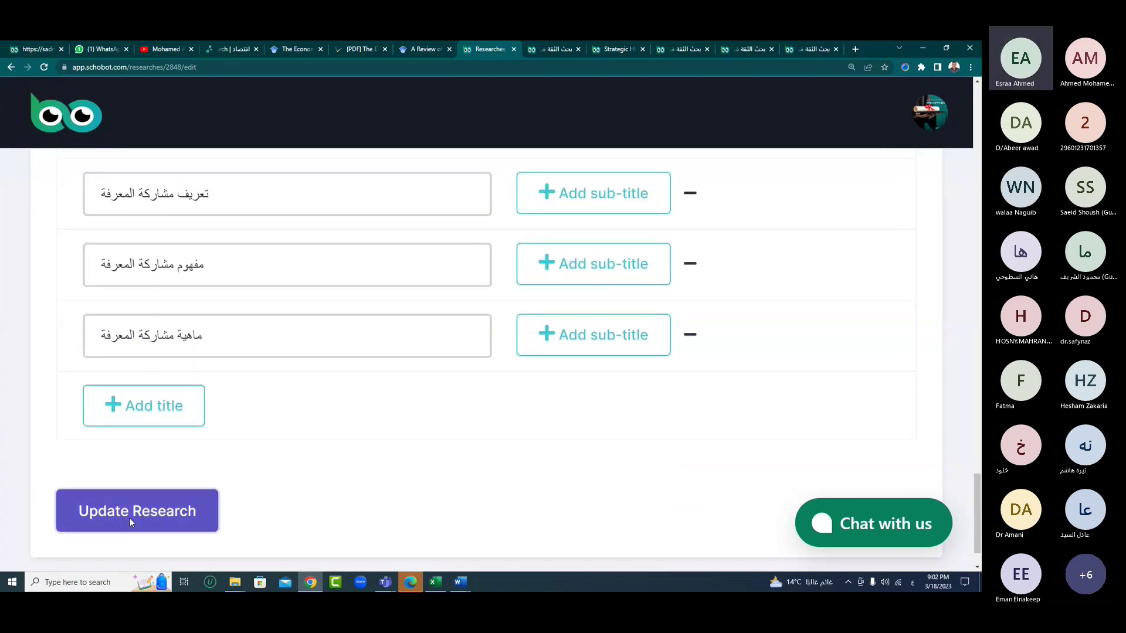
# - Open the research's search results and examine the passages listed under the newly added knowledge-sharing titles at the end
pyautogui.scroll(-3, 440, 348)
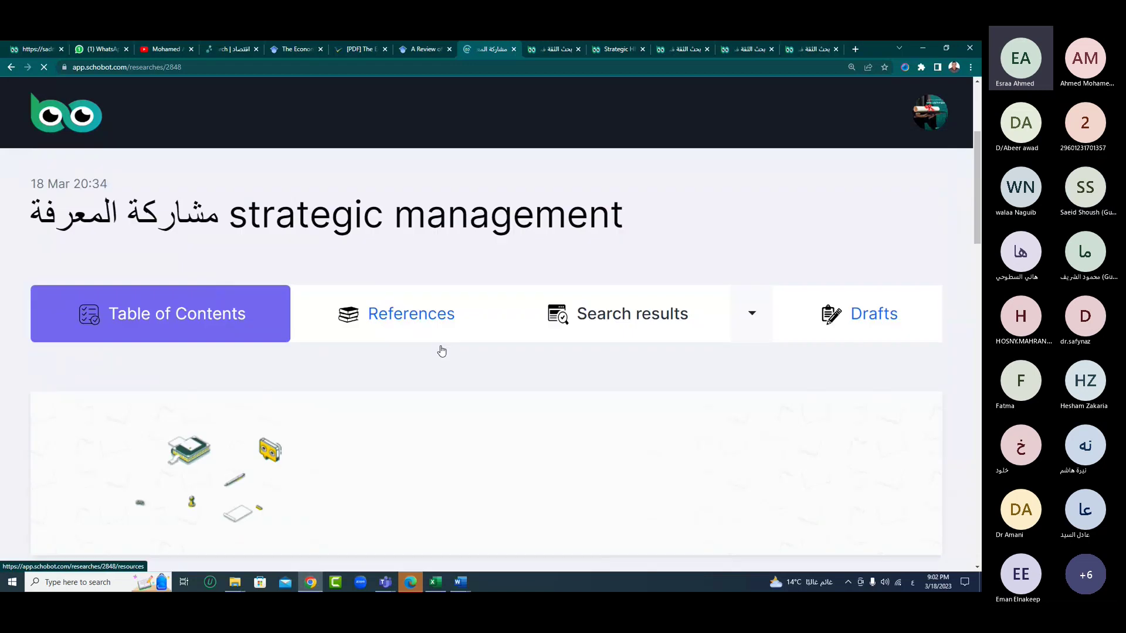
pyautogui.click(618, 325)
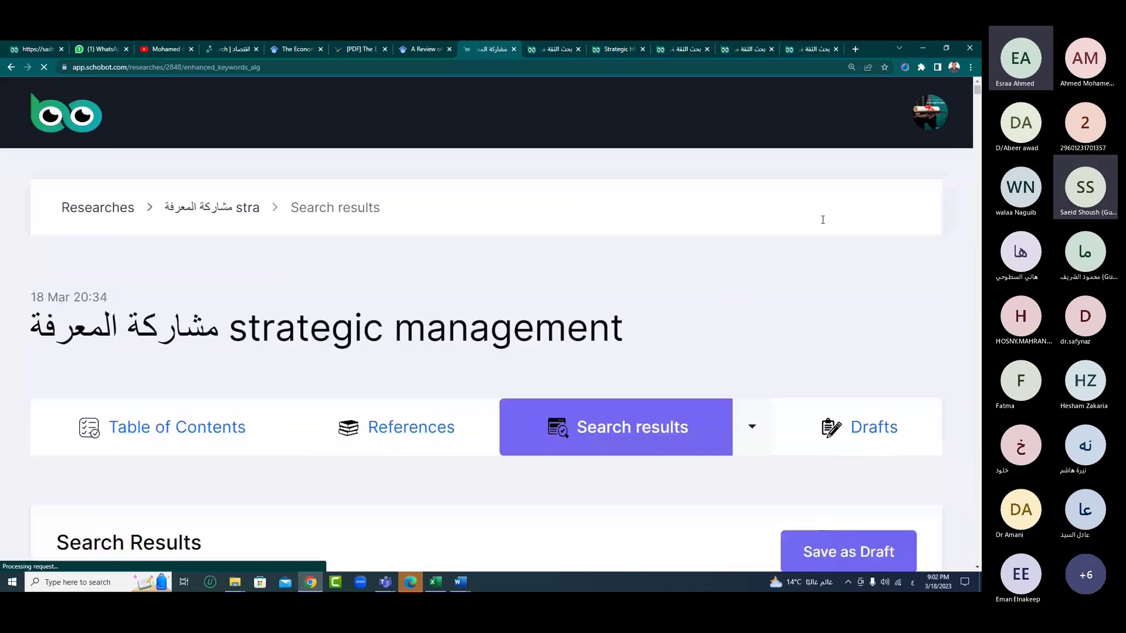
pyautogui.moveTo(976, 92); pyautogui.dragTo(387, 494)
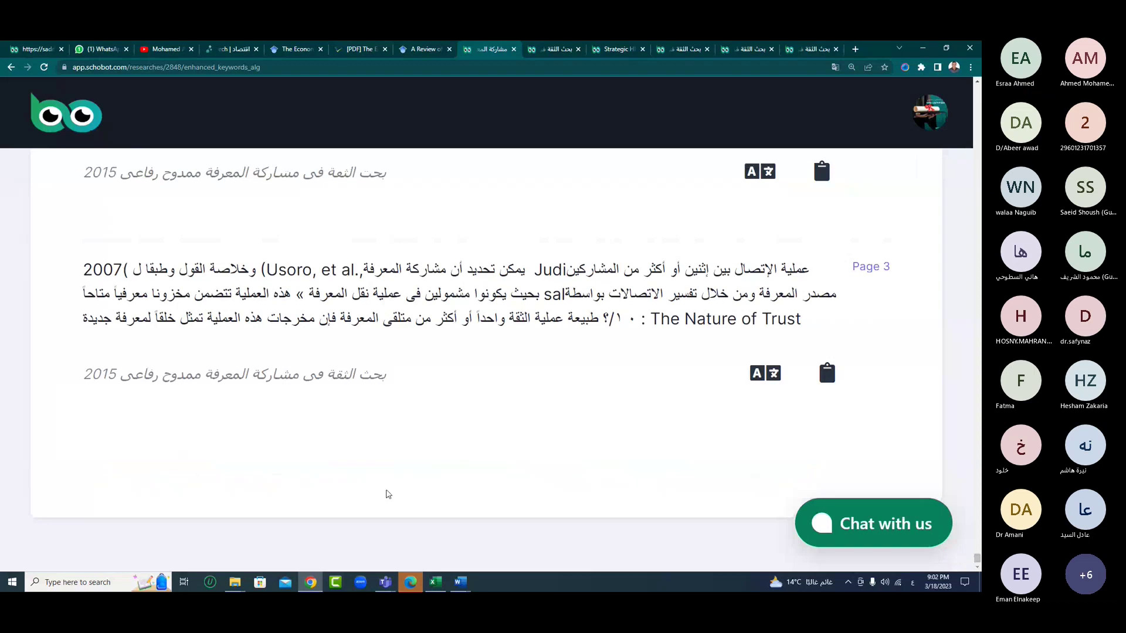
pyautogui.scroll(-3, 387, 494)
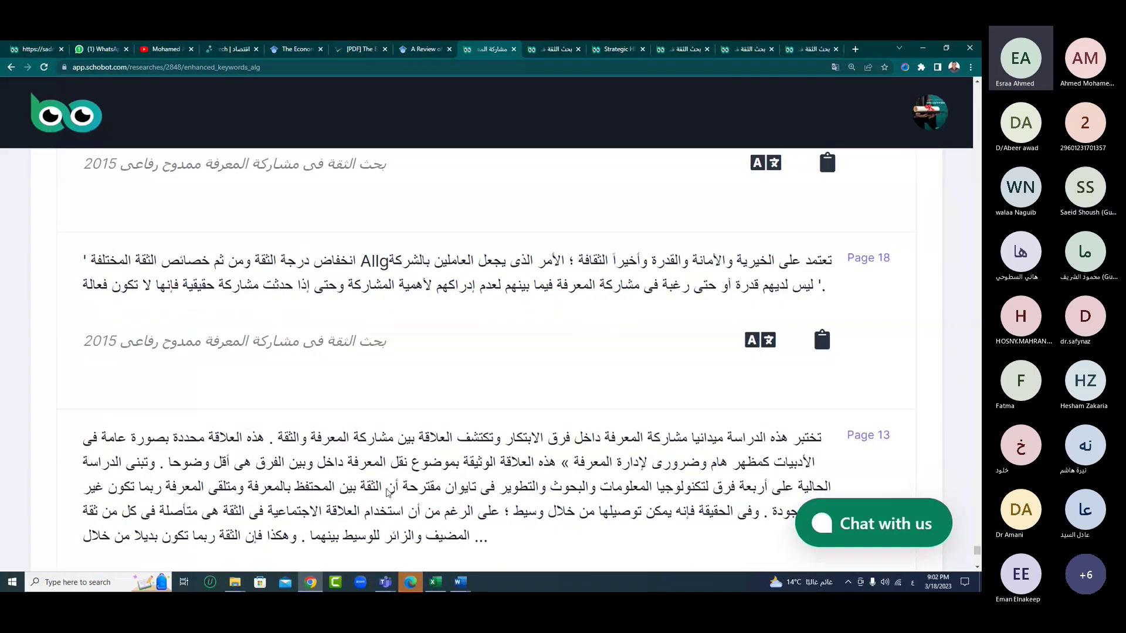
pyautogui.scroll(3, 387, 492)
pyautogui.scroll(6, 387, 492)
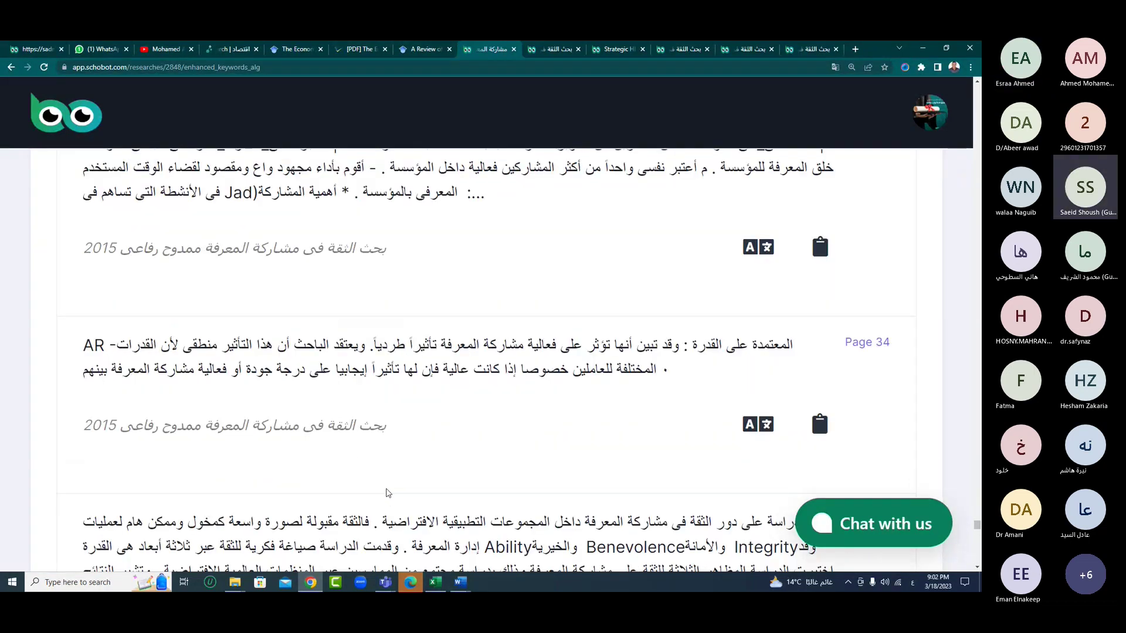
pyautogui.scroll(-6, 387, 493)
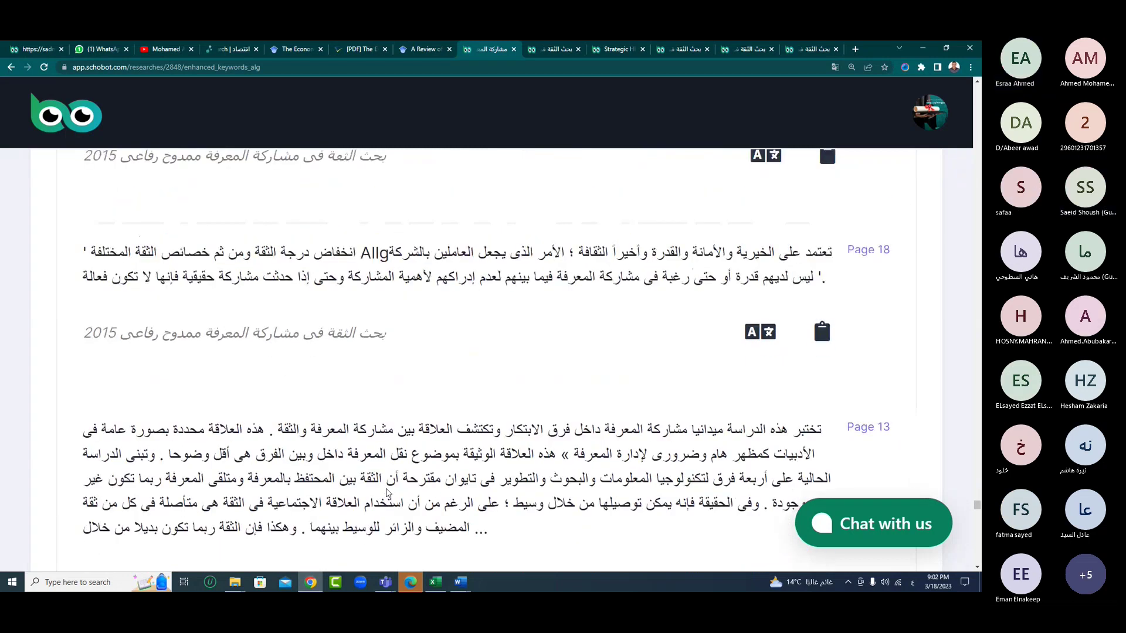
pyautogui.scroll(3, 387, 494)
pyautogui.scroll(5, 387, 494)
pyautogui.scroll(5, 387, 493)
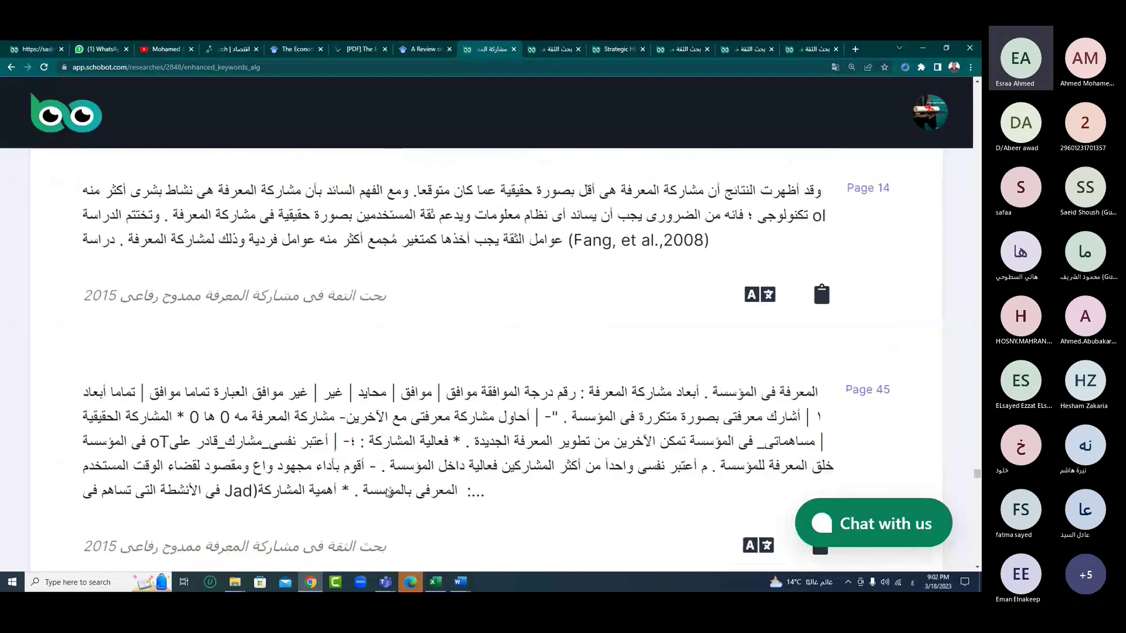
pyautogui.scroll(-4, 387, 492)
pyautogui.scroll(5, 387, 492)
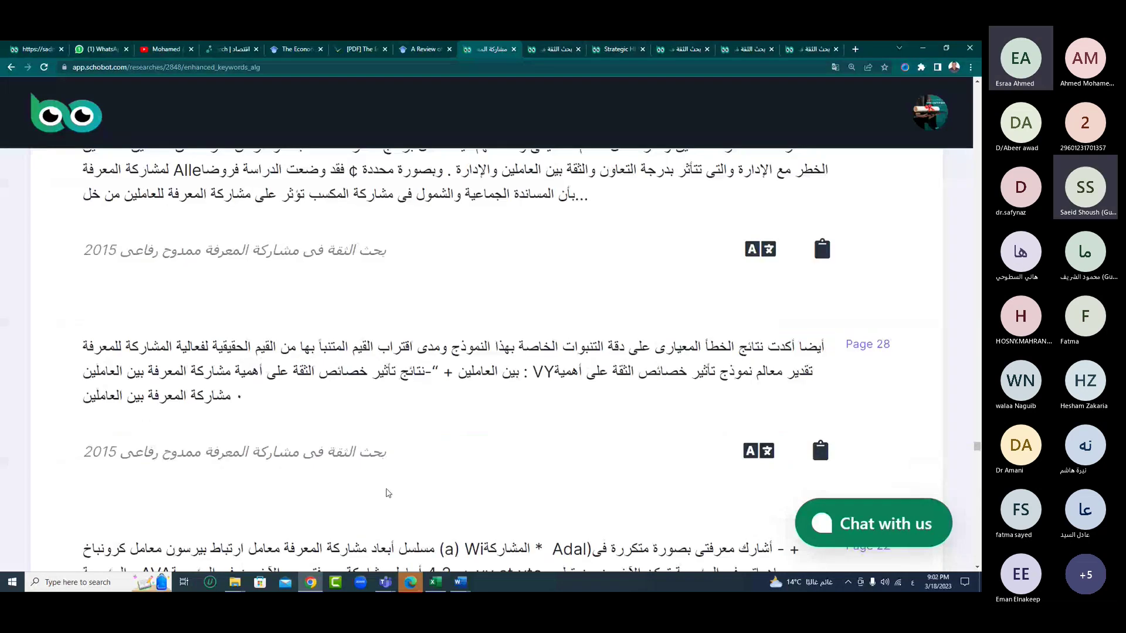
pyautogui.scroll(2, 387, 495)
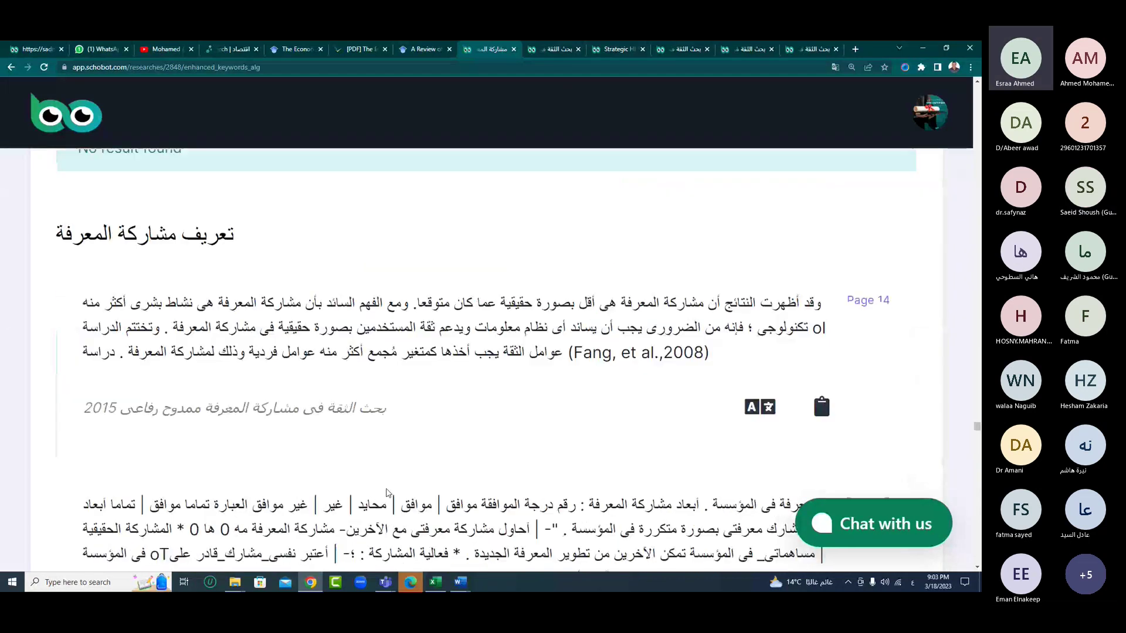
pyautogui.scroll(-1, 305, 254)
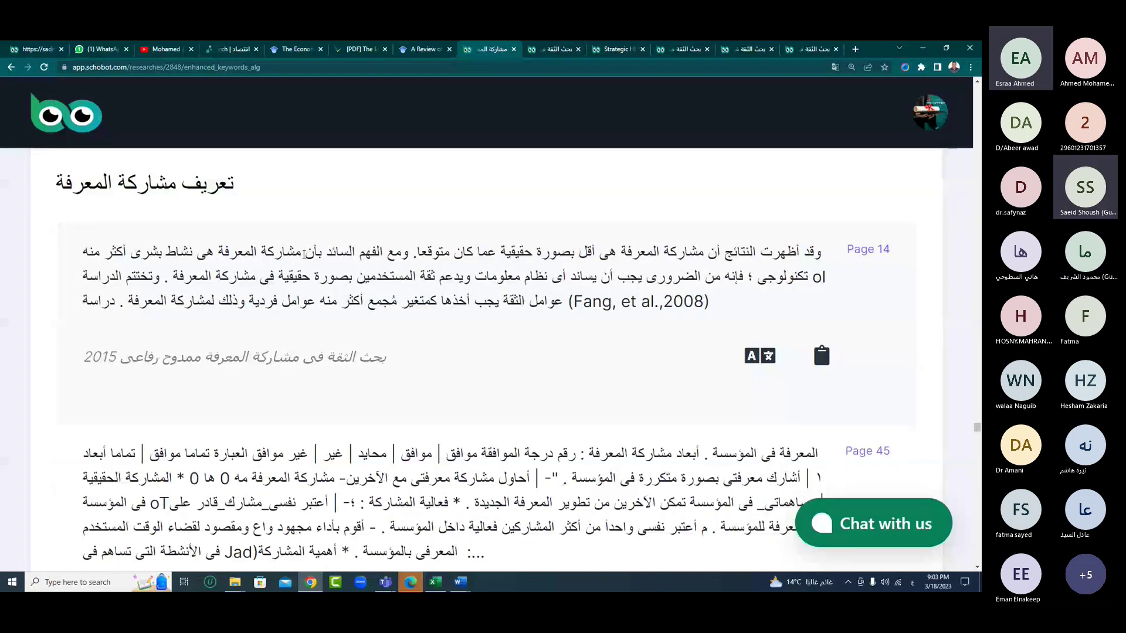
# - Read the page 14 passage under "تعريف مشاركة المعرفة", view it in its source document, and return to the search results
pyautogui.moveTo(305, 254); pyautogui.dragTo(311, 297)
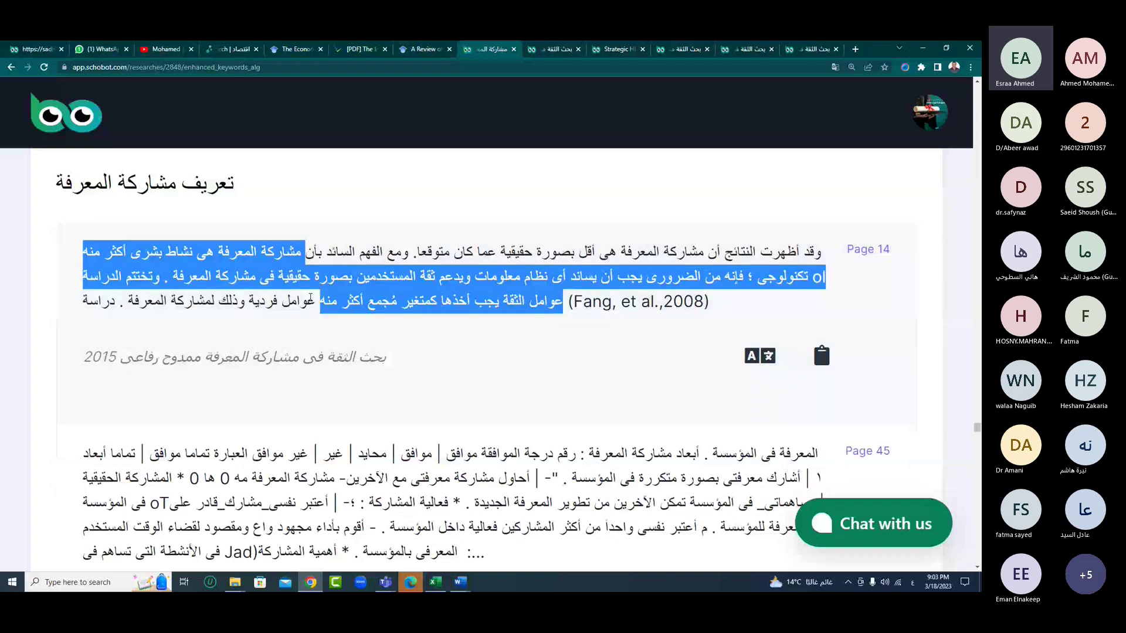
pyautogui.click(311, 299)
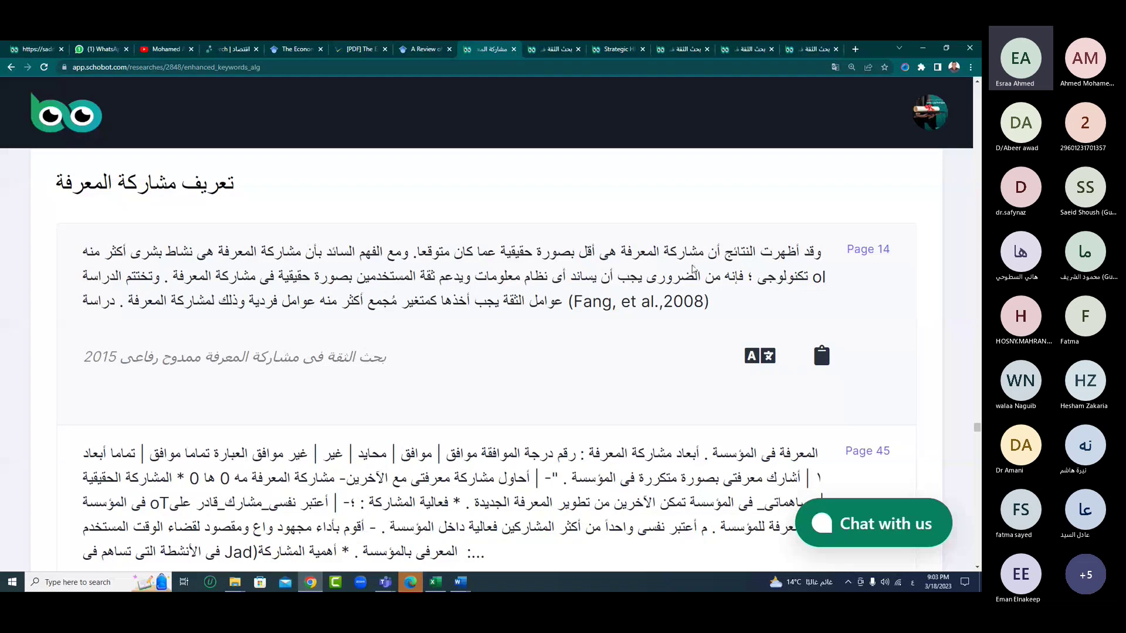
pyautogui.moveTo(703, 252); pyautogui.dragTo(100, 251)
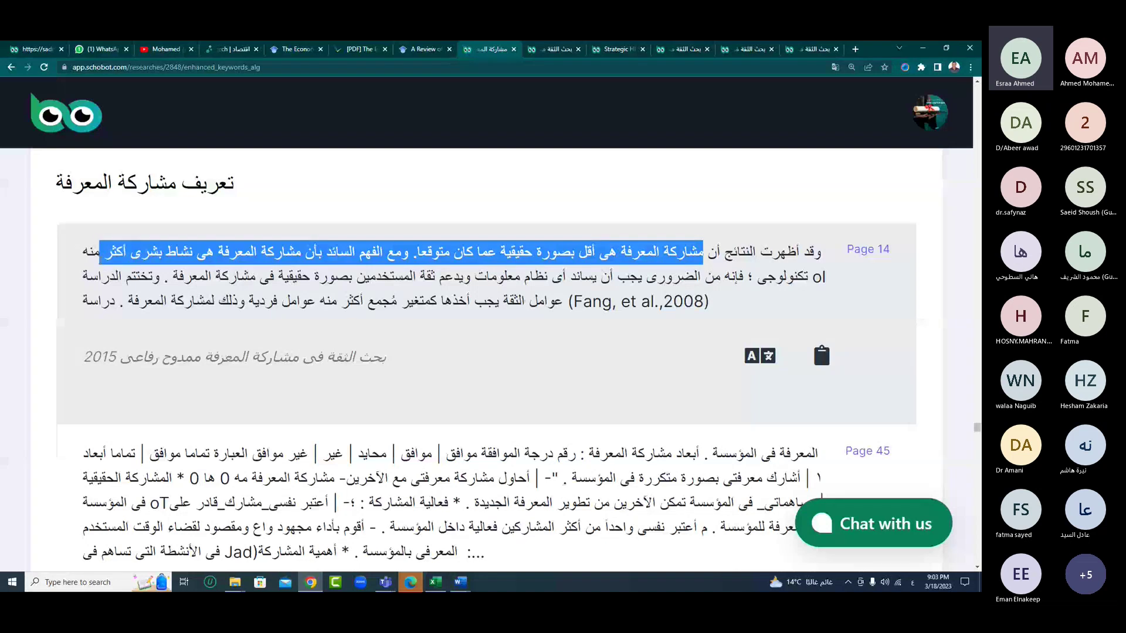
pyautogui.click(869, 249)
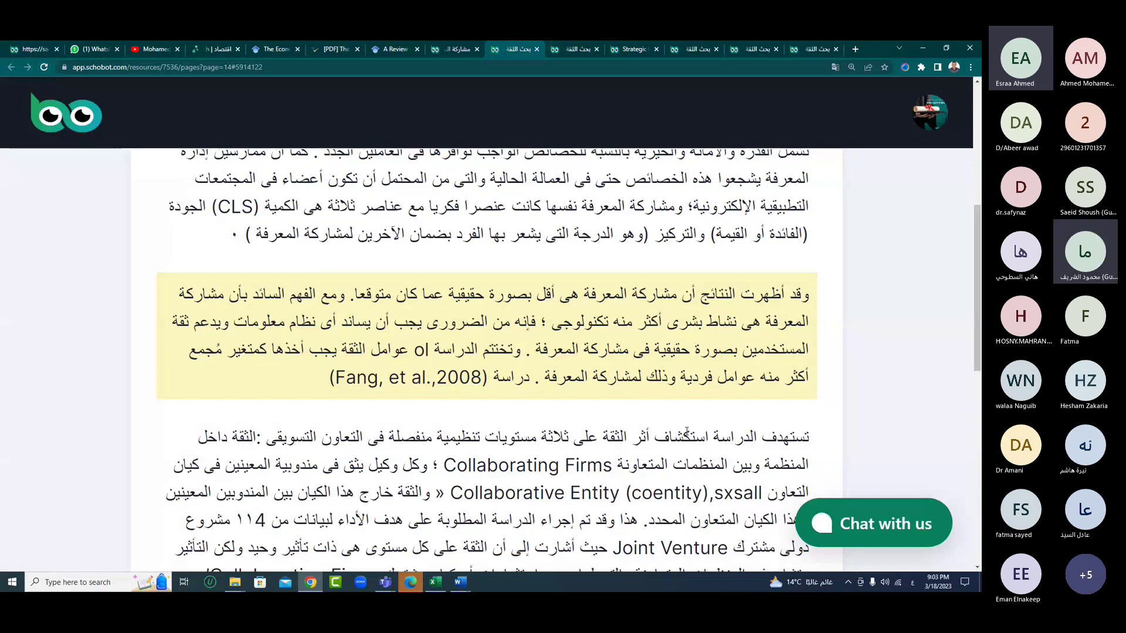
pyautogui.click(447, 49)
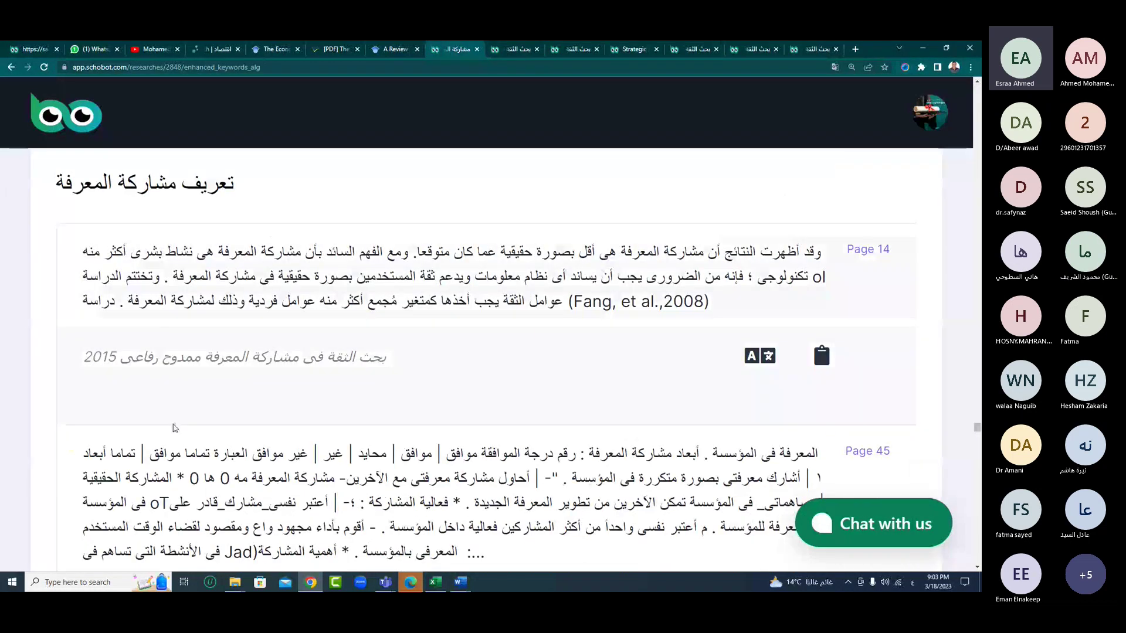
# - Compare the passages listed under "تعريف مشاركة المعرفة" with those under "مفهوم مشاركة المعرفة" and the last added title
pyautogui.scroll(-5, 173, 428)
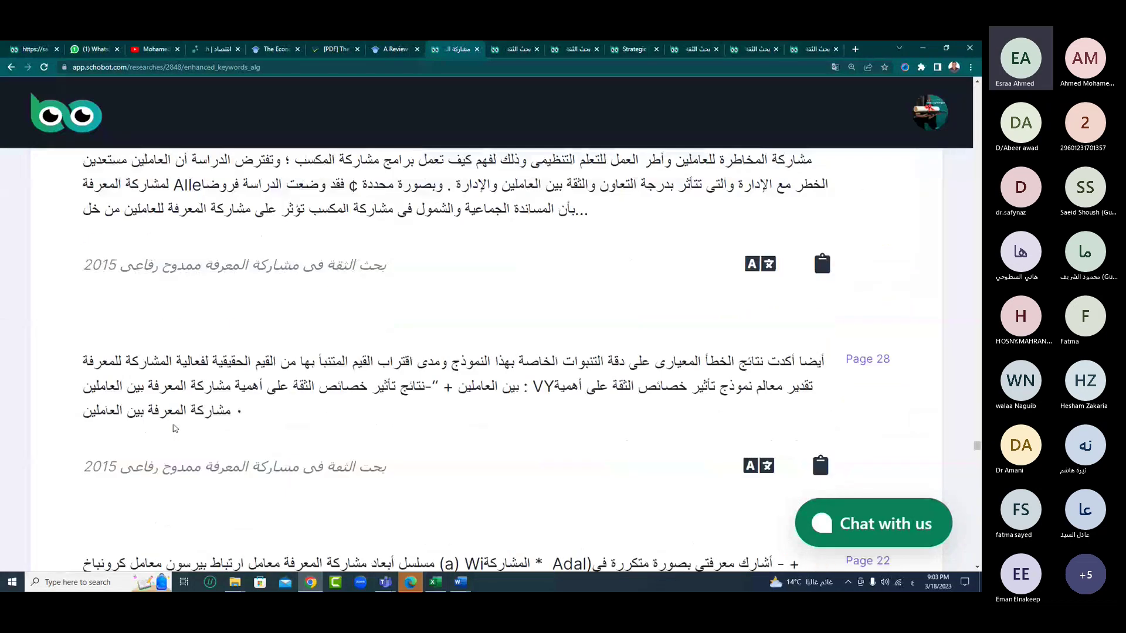
pyautogui.scroll(-10, 174, 428)
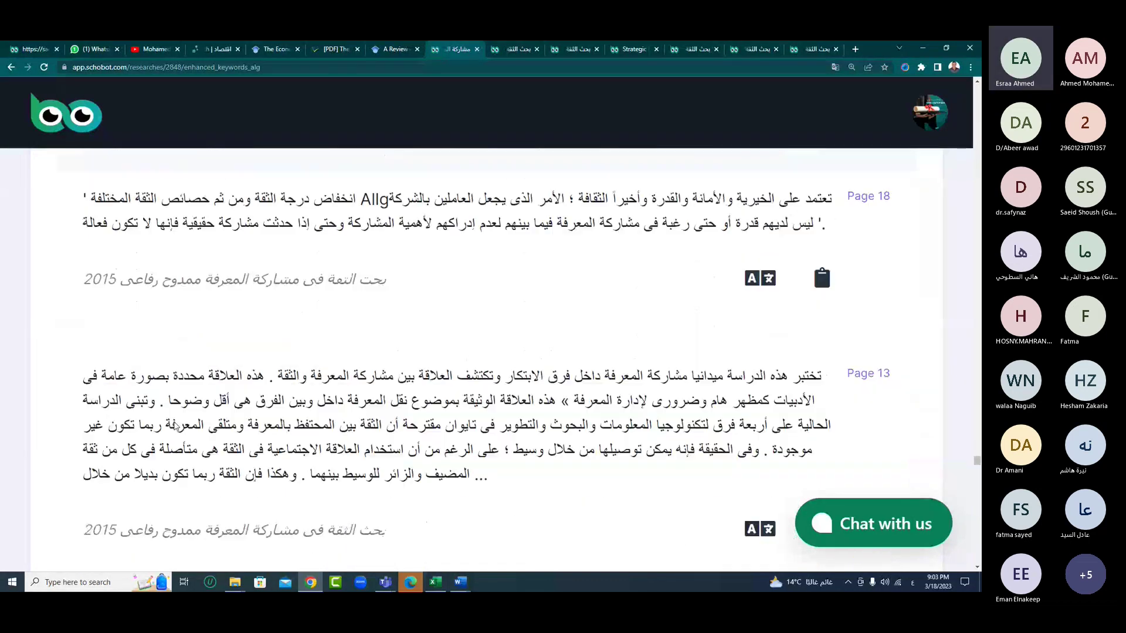
pyautogui.scroll(-8, 174, 426)
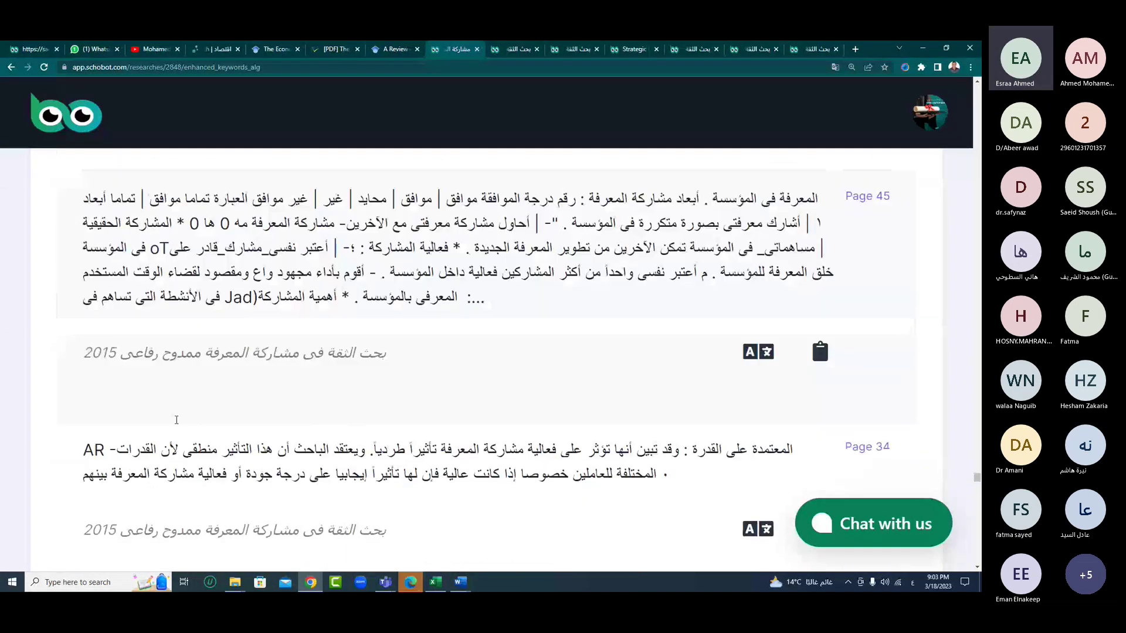
pyautogui.scroll(8, 176, 420)
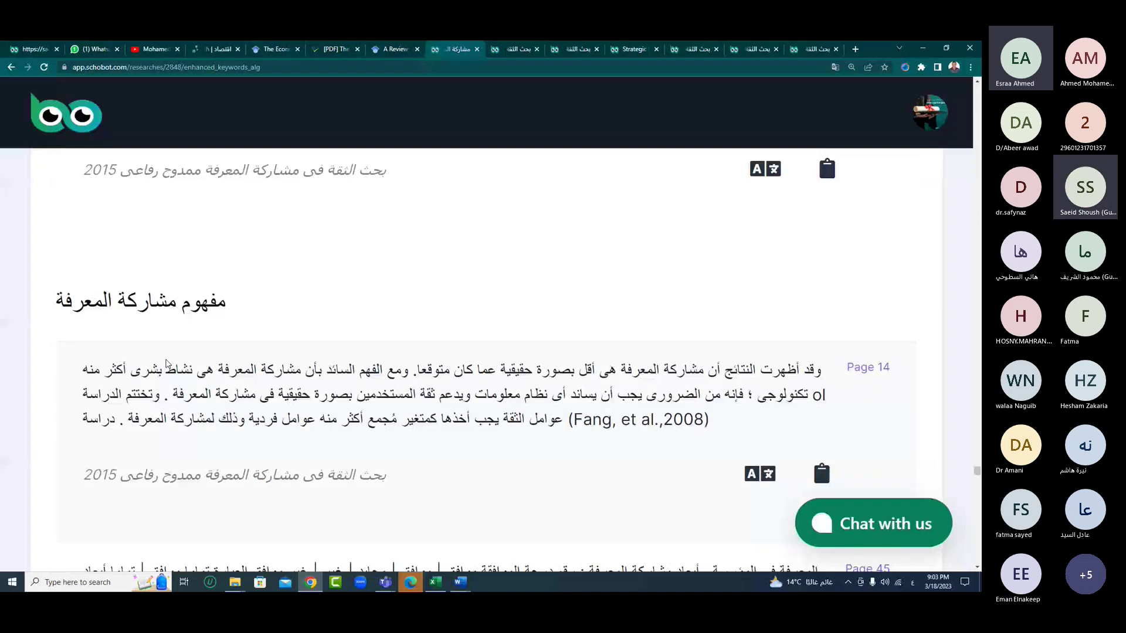
pyautogui.scroll(-2, 296, 429)
pyautogui.scroll(-10, 296, 428)
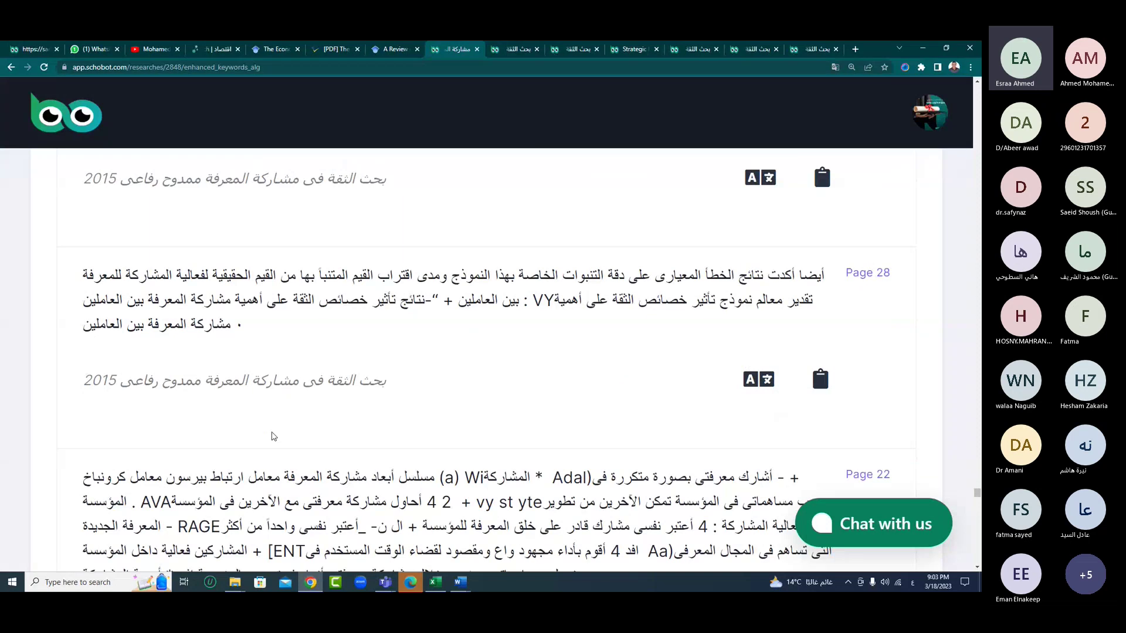
pyautogui.scroll(-3, 273, 436)
pyautogui.scroll(-3, 274, 436)
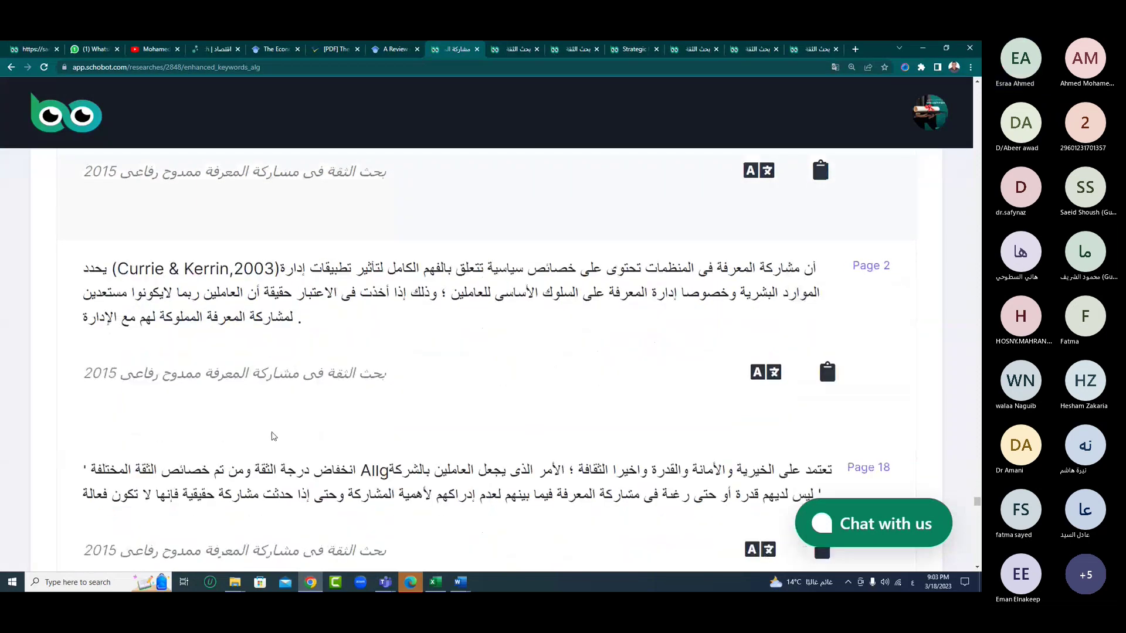
pyautogui.scroll(-3, 274, 436)
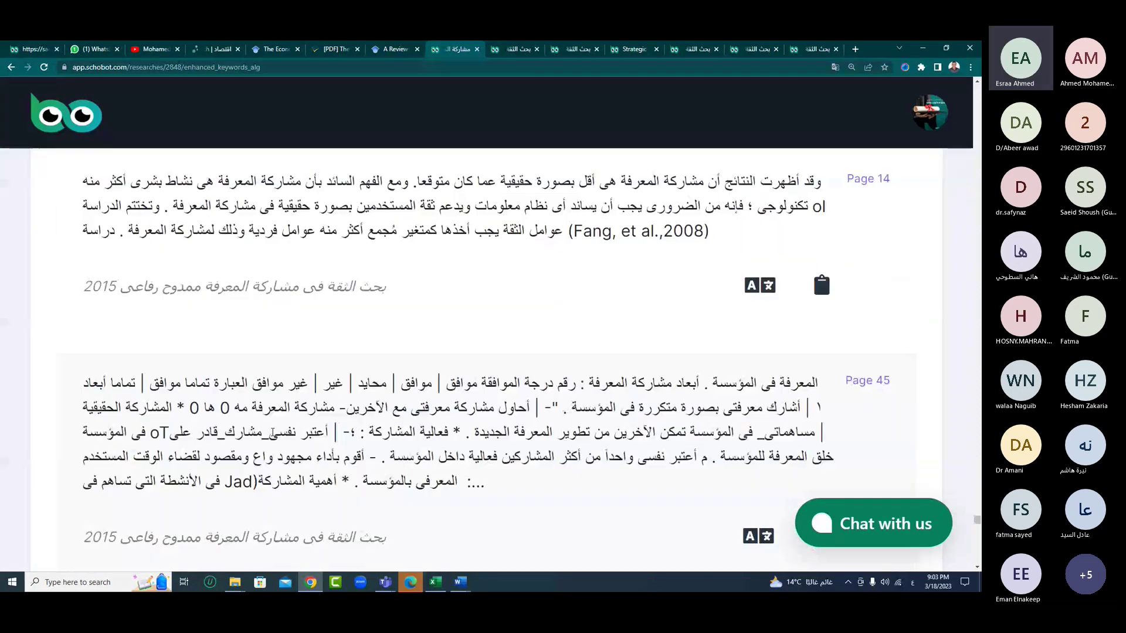
pyautogui.scroll(-5, 272, 432)
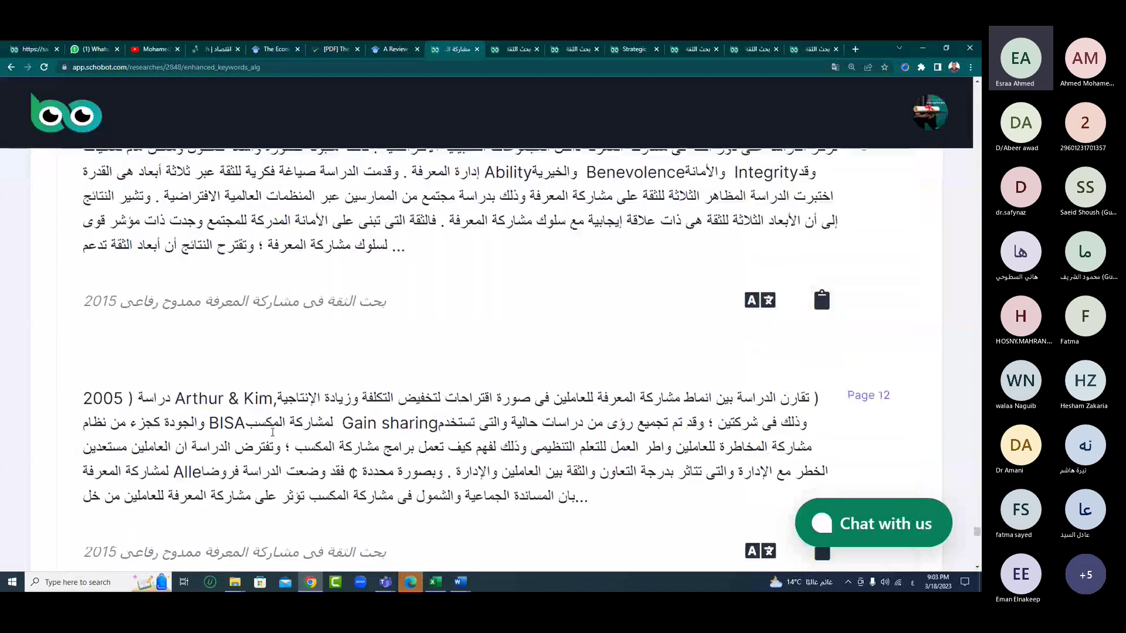
pyautogui.scroll(5, 272, 433)
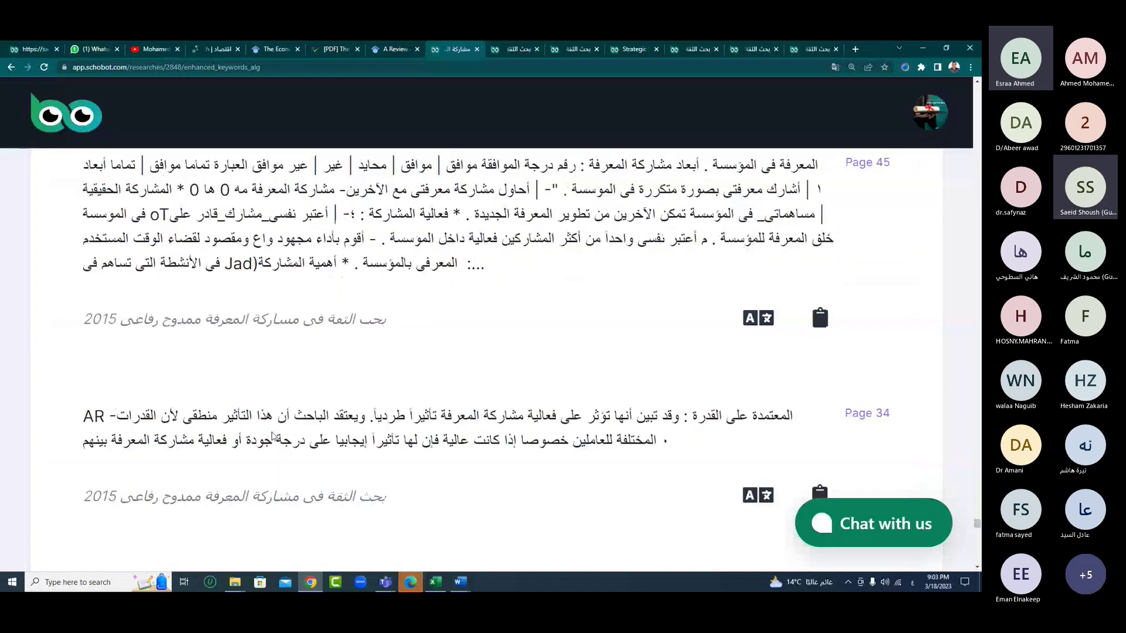
pyautogui.scroll(3, 271, 435)
# - Open the Search Algorithm XI results in a new browser tab and close the tab with the page 14 source passage
pyautogui.moveTo(976, 516); pyautogui.dragTo(978, 105)
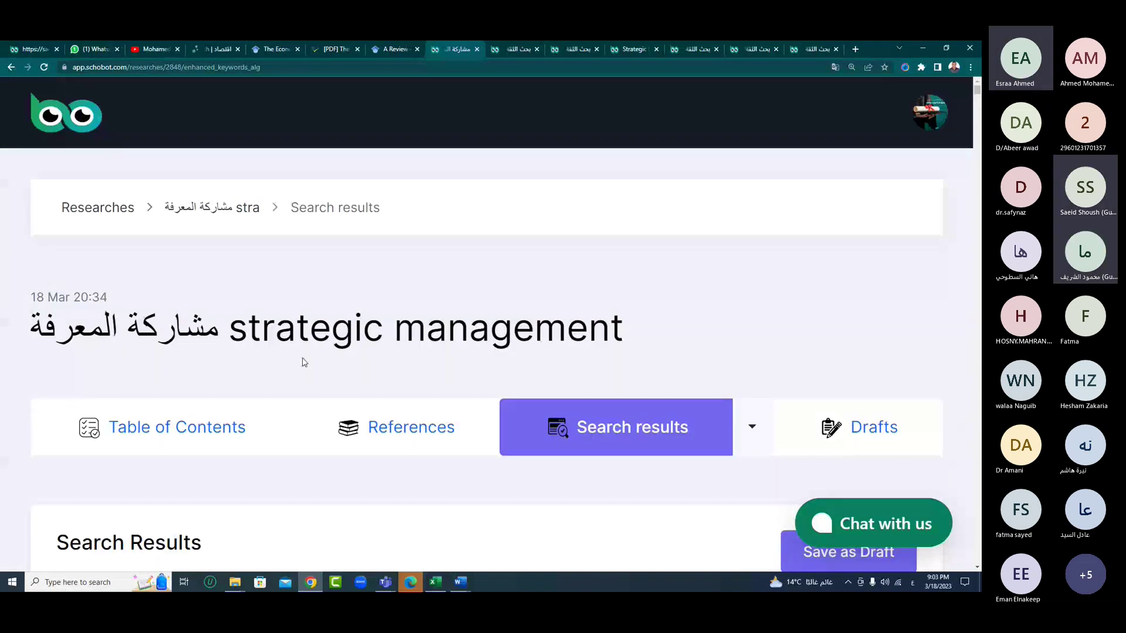
pyautogui.scroll(-3, 302, 352)
pyautogui.scroll(-1, 302, 348)
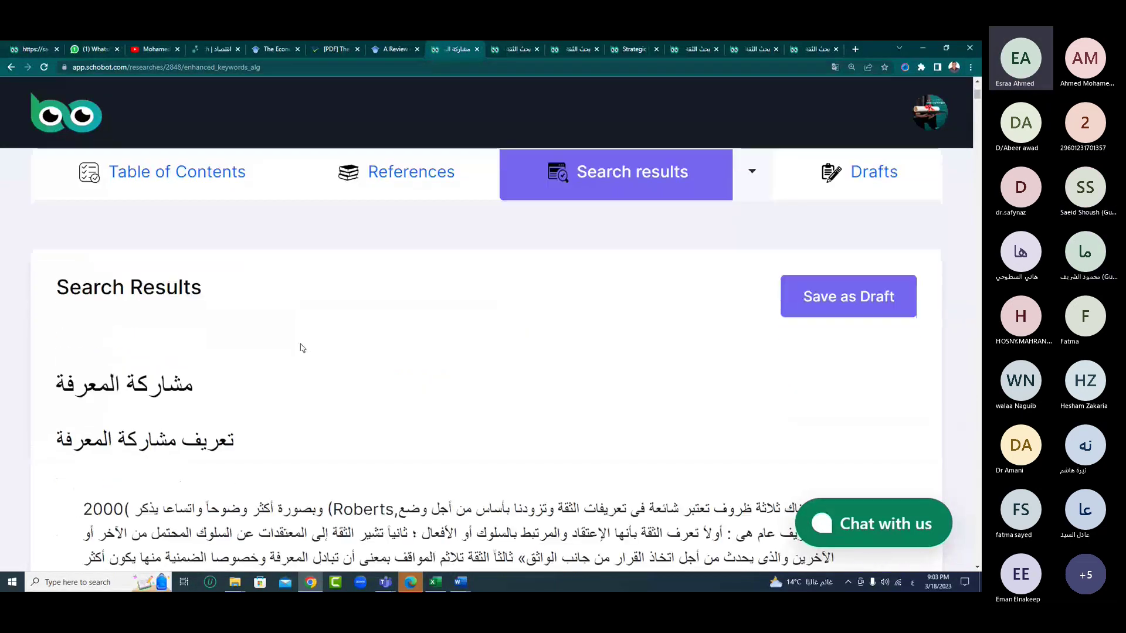
pyautogui.click(753, 175)
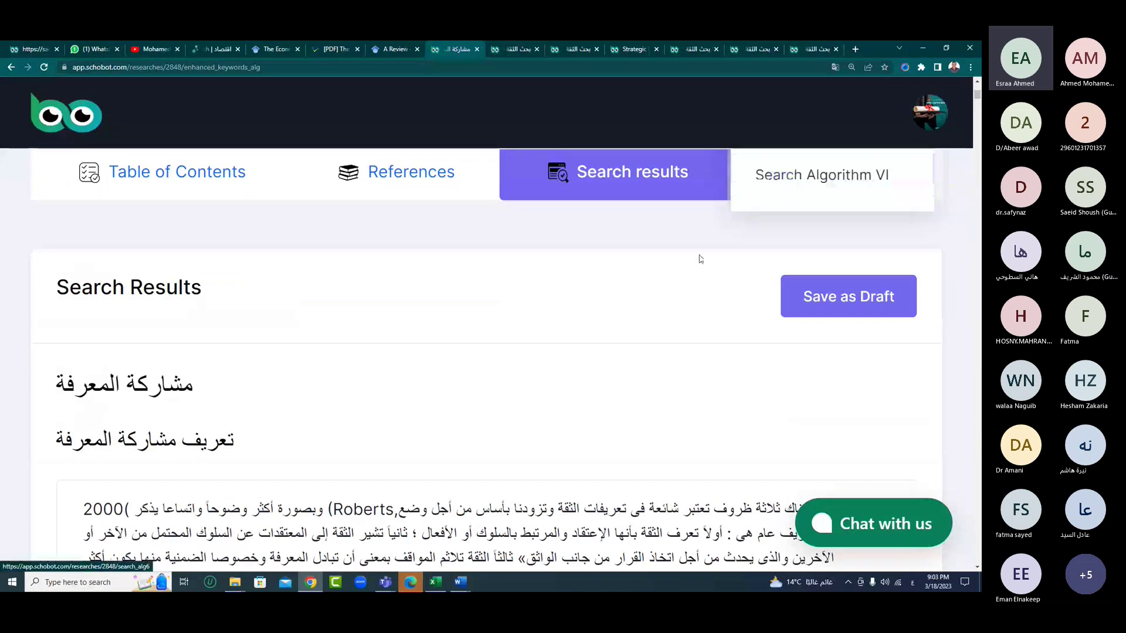
pyautogui.click(753, 175)
pyautogui.click(752, 175)
pyautogui.scroll(5, 713, 293)
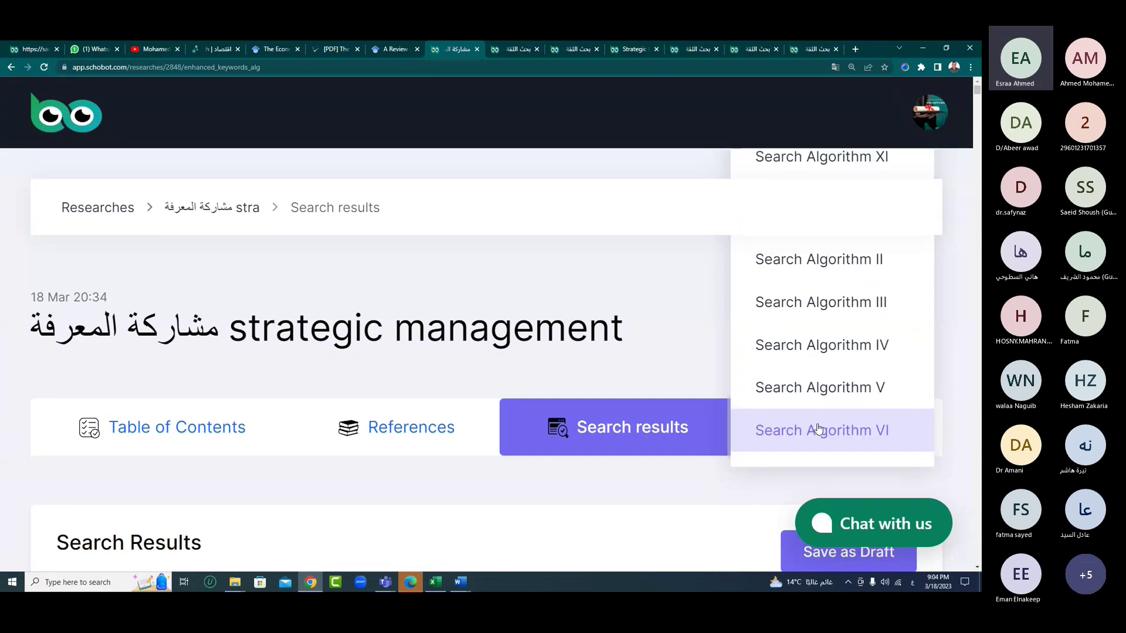
pyautogui.rightClick(817, 164)
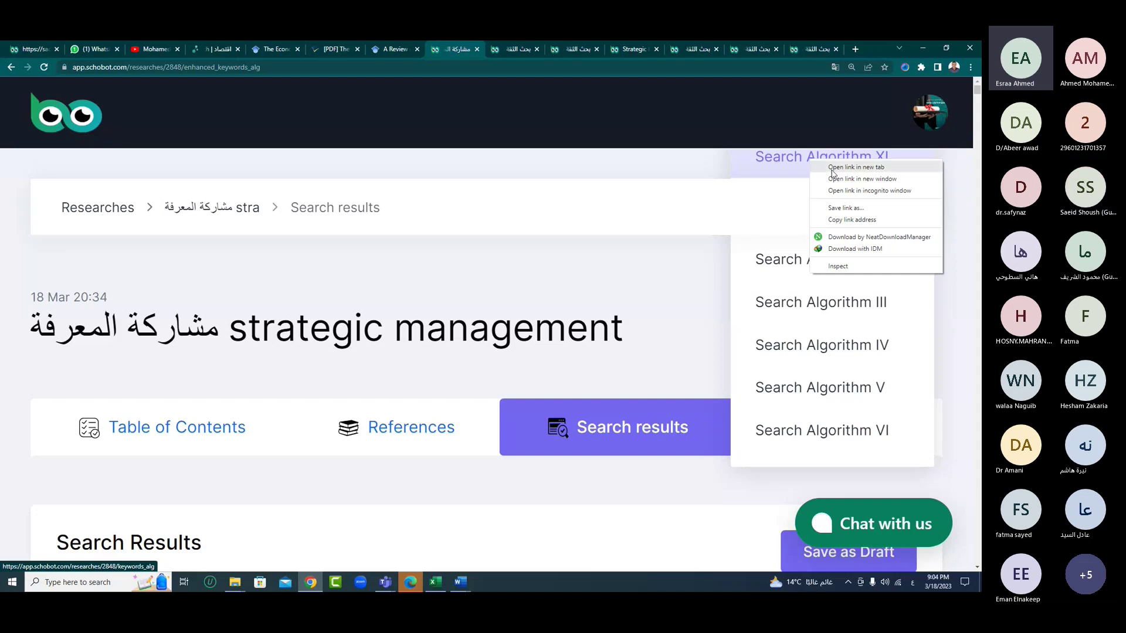
pyautogui.click(832, 167)
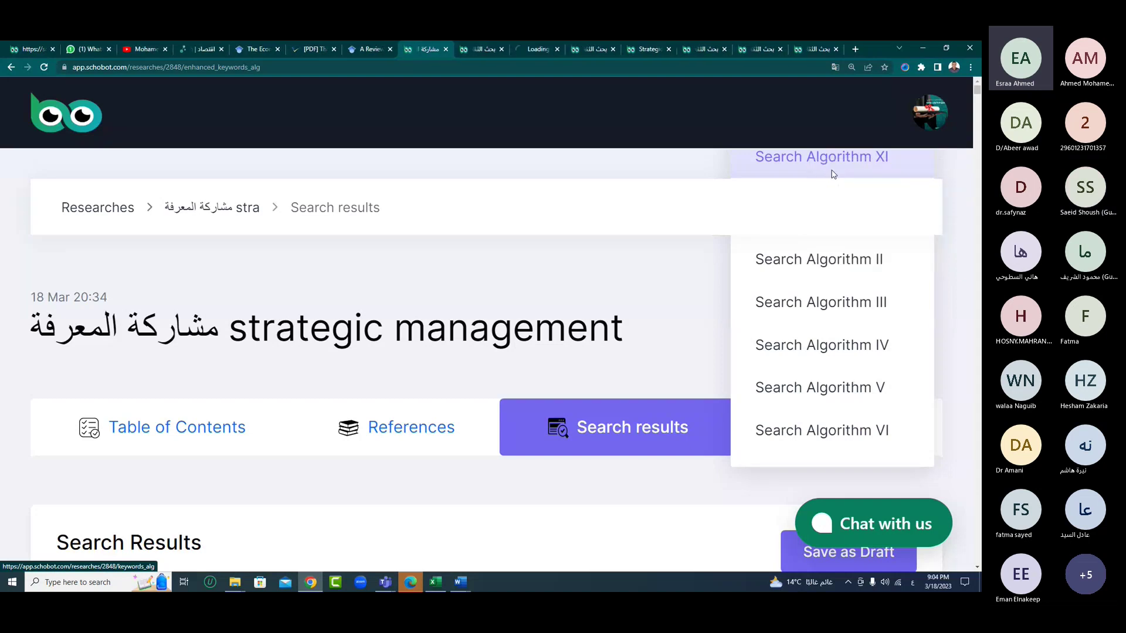
pyautogui.click(501, 48)
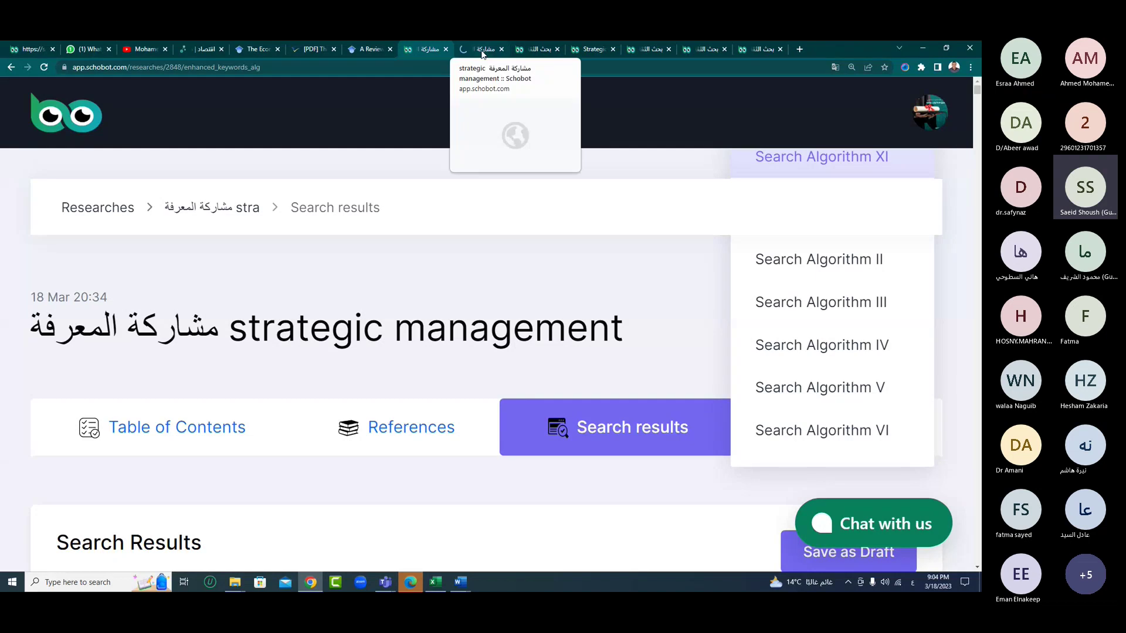
pyautogui.scroll(-3, 372, 354)
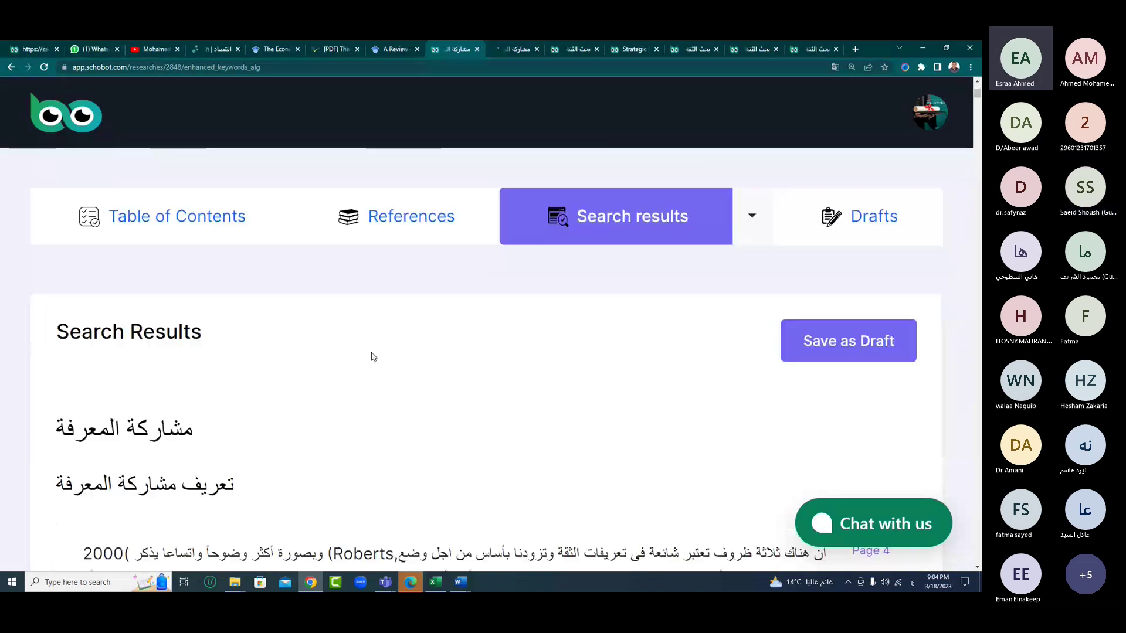
# - Compare the default search results under "تعريف مشاركة المعرفة" with the Search Algorithm XI passages listed under the same heading
pyautogui.scroll(-3, 451, 290)
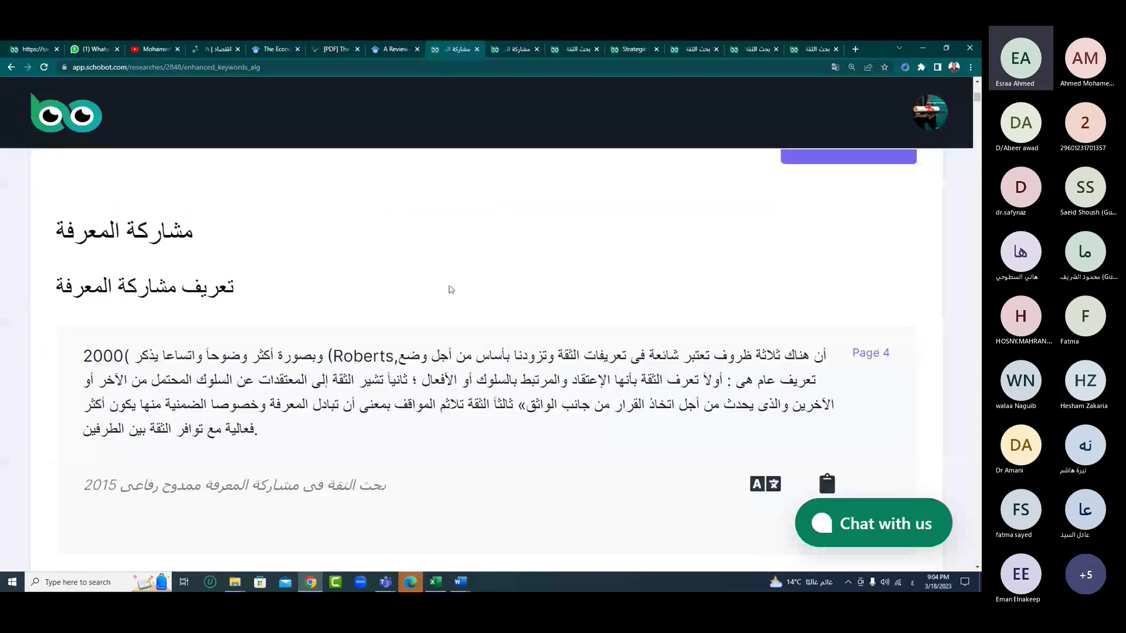
pyautogui.click(509, 50)
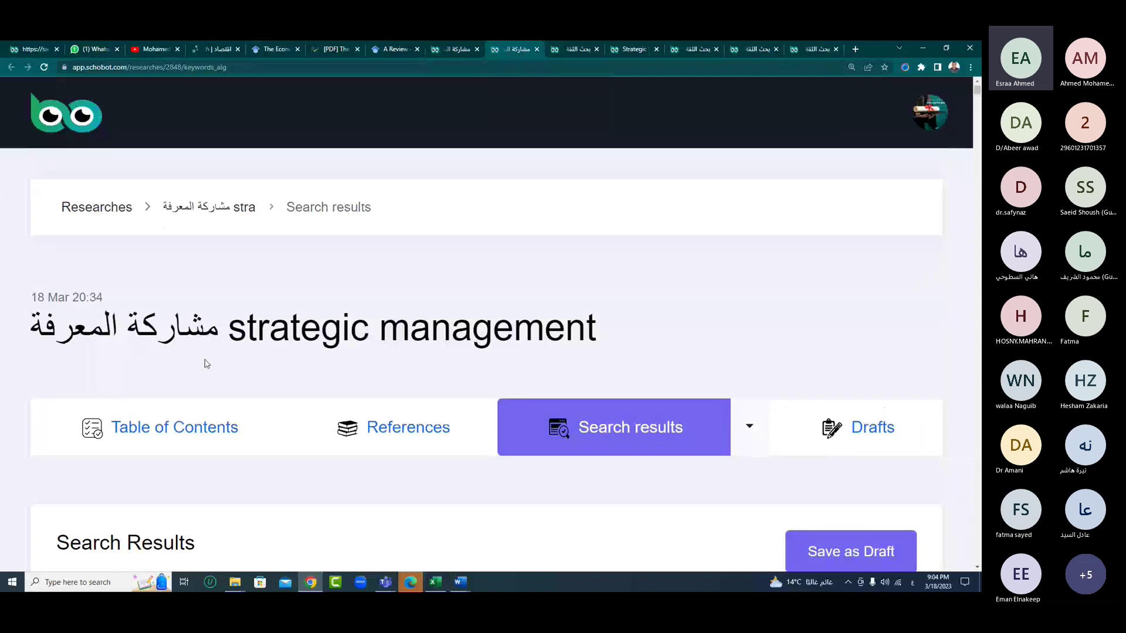
pyautogui.scroll(-5, 206, 363)
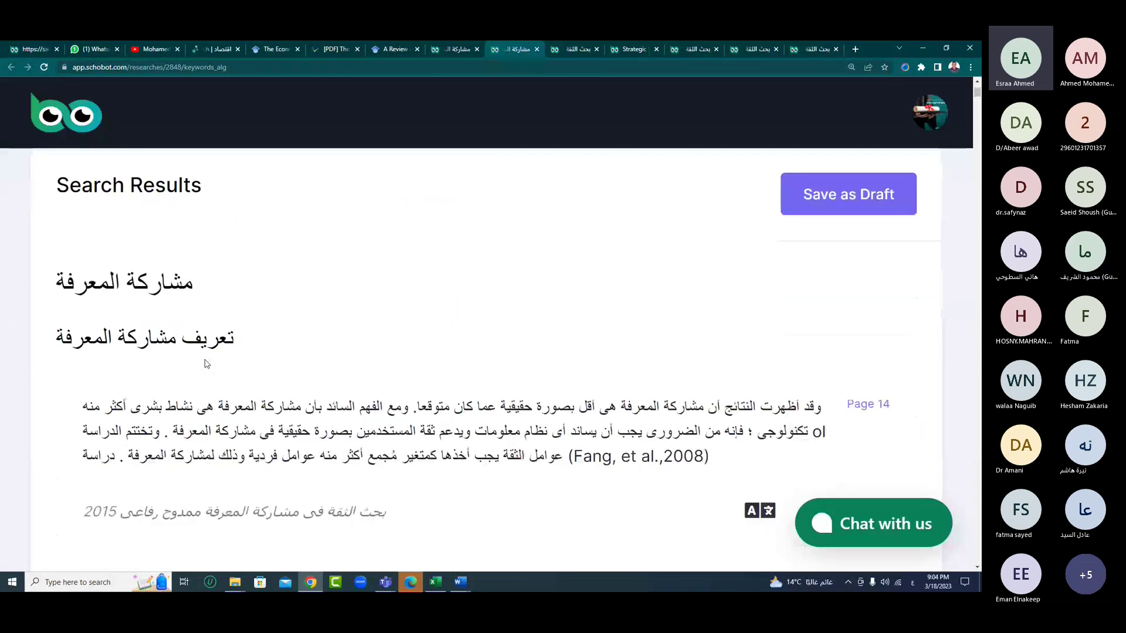
pyautogui.scroll(-1, 207, 364)
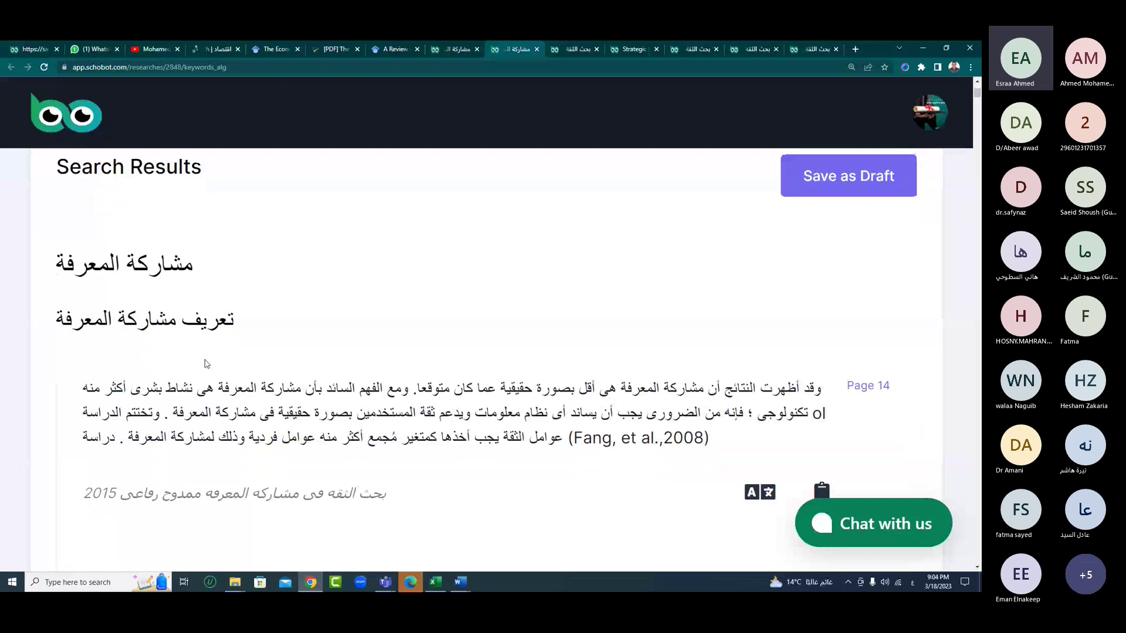
pyautogui.scroll(-2, 206, 364)
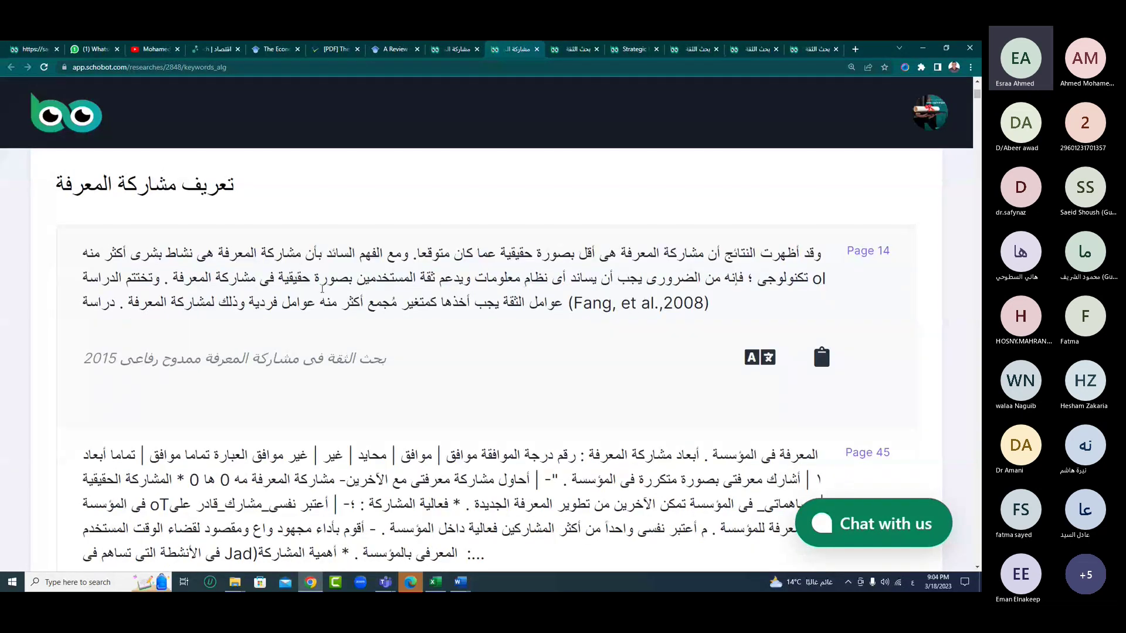
pyautogui.scroll(-1, 321, 288)
pyautogui.scroll(-5, 333, 388)
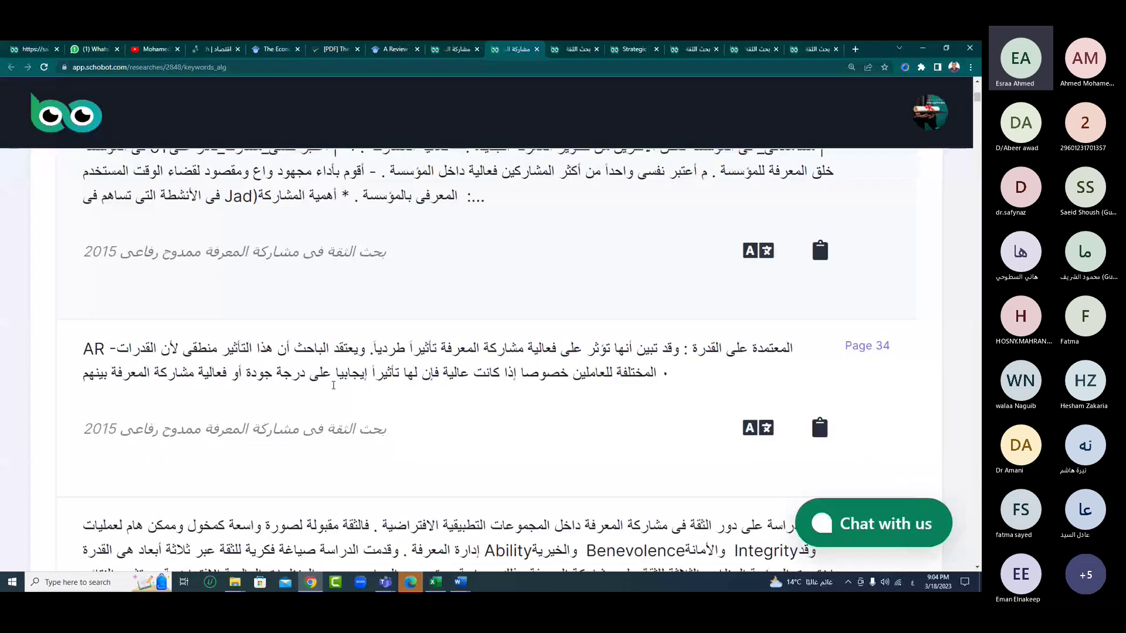
pyautogui.scroll(-8, 333, 385)
pyautogui.scroll(-4, 333, 385)
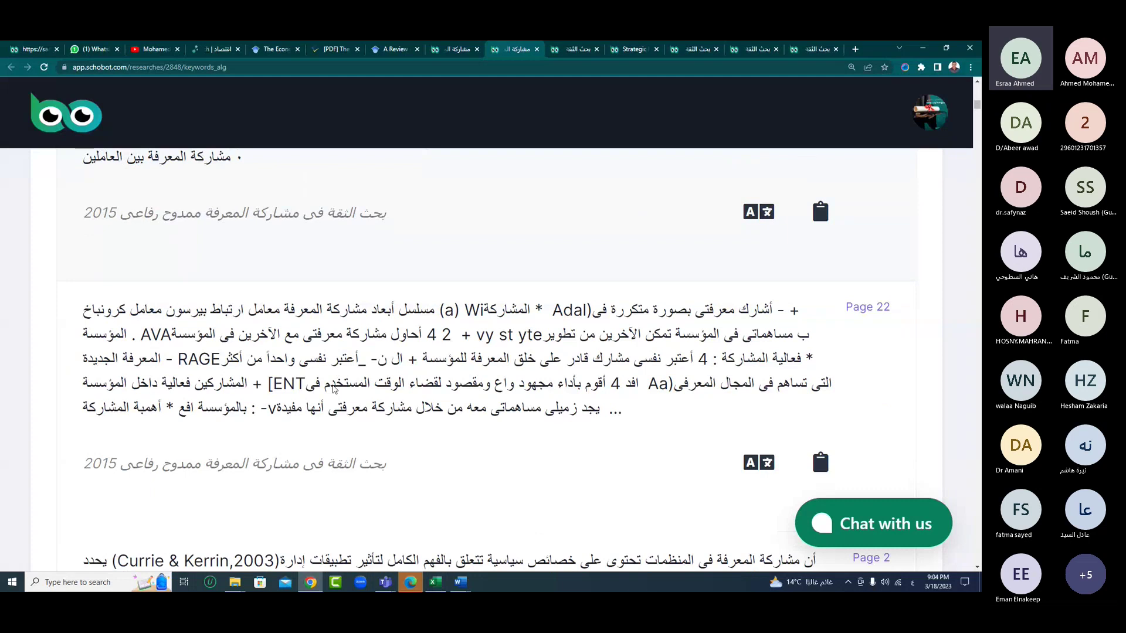
pyautogui.scroll(-15, 333, 388)
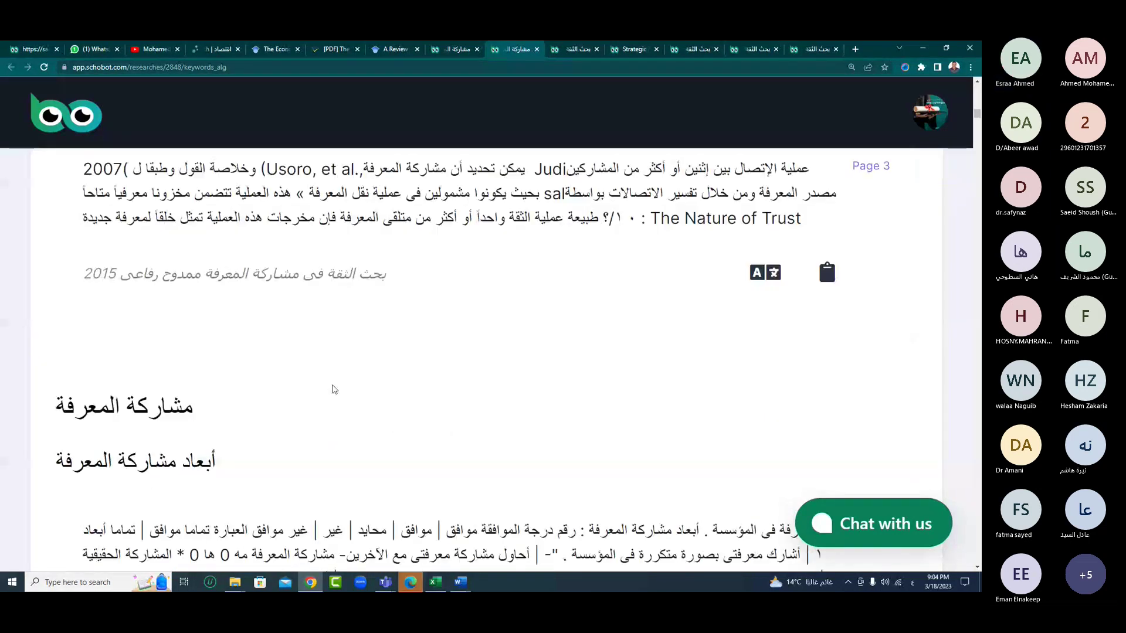
pyautogui.scroll(10, 334, 390)
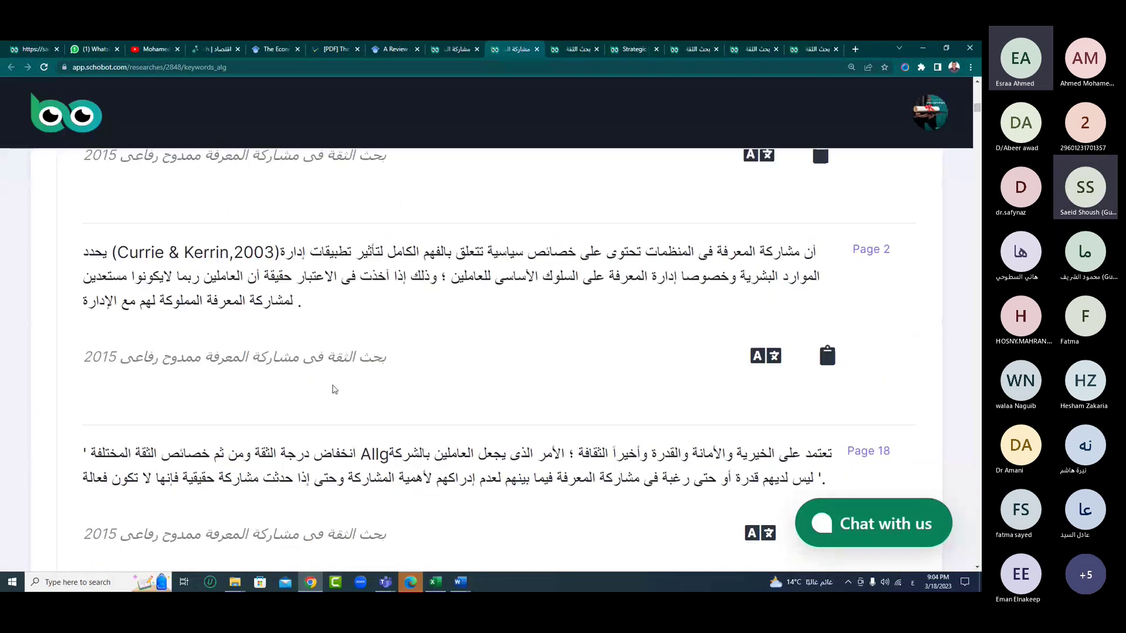
pyautogui.scroll(10, 334, 389)
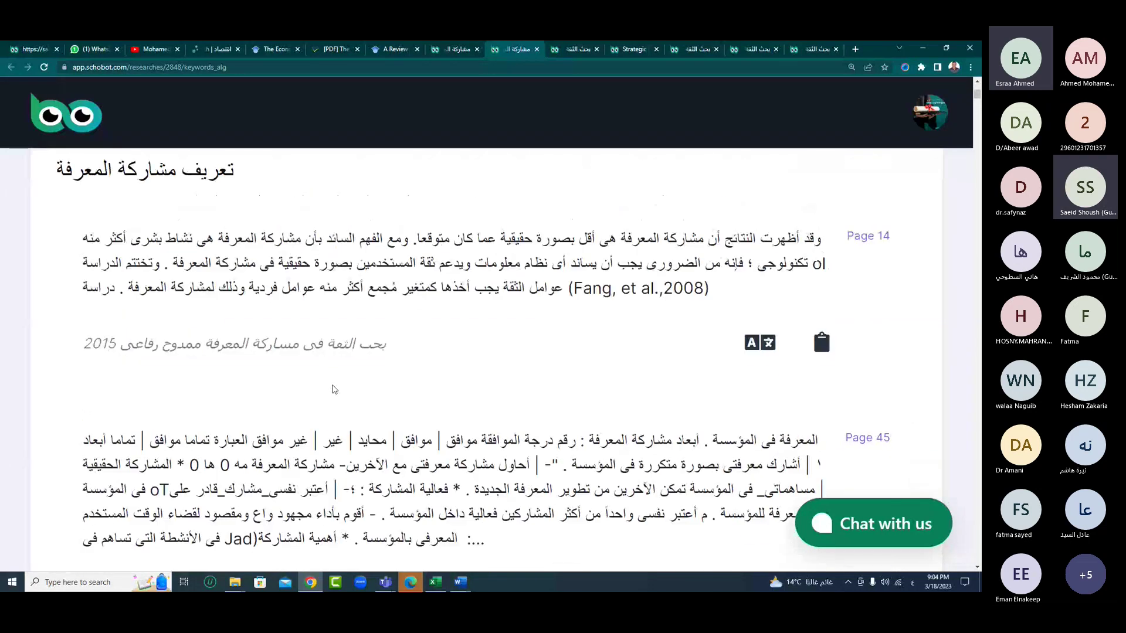
pyautogui.scroll(2, 334, 390)
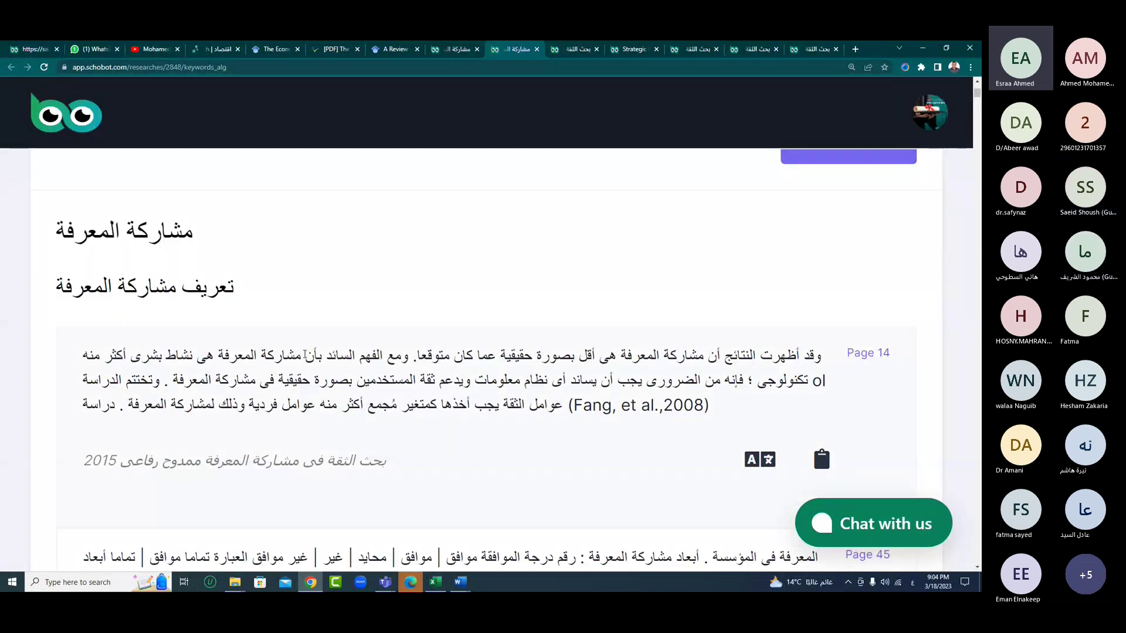
# - Read through the Search Algorithm XI passages under "تعريف مشاركة المعرفة" from page 14 to page 22, highlighting parts of the text
pyautogui.moveTo(304, 355); pyautogui.dragTo(359, 451)
pyautogui.scroll(-3, 378, 396)
pyautogui.scroll(-4, 360, 450)
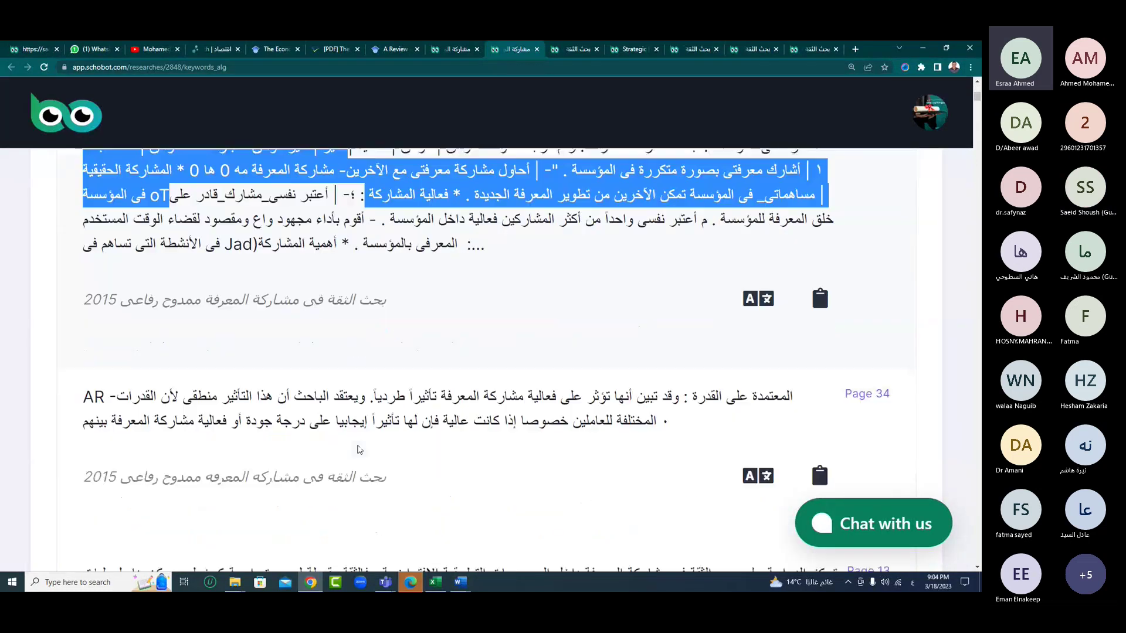
pyautogui.scroll(-2, 359, 449)
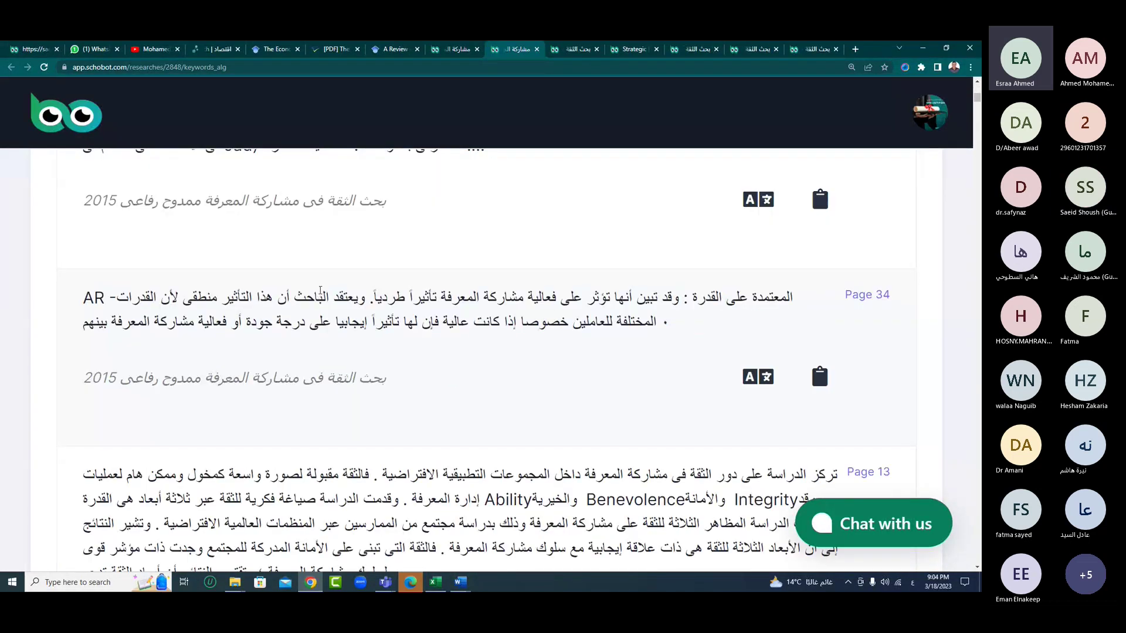
pyautogui.scroll(-3, 374, 408)
pyautogui.moveTo(318, 294); pyautogui.dragTo(406, 368)
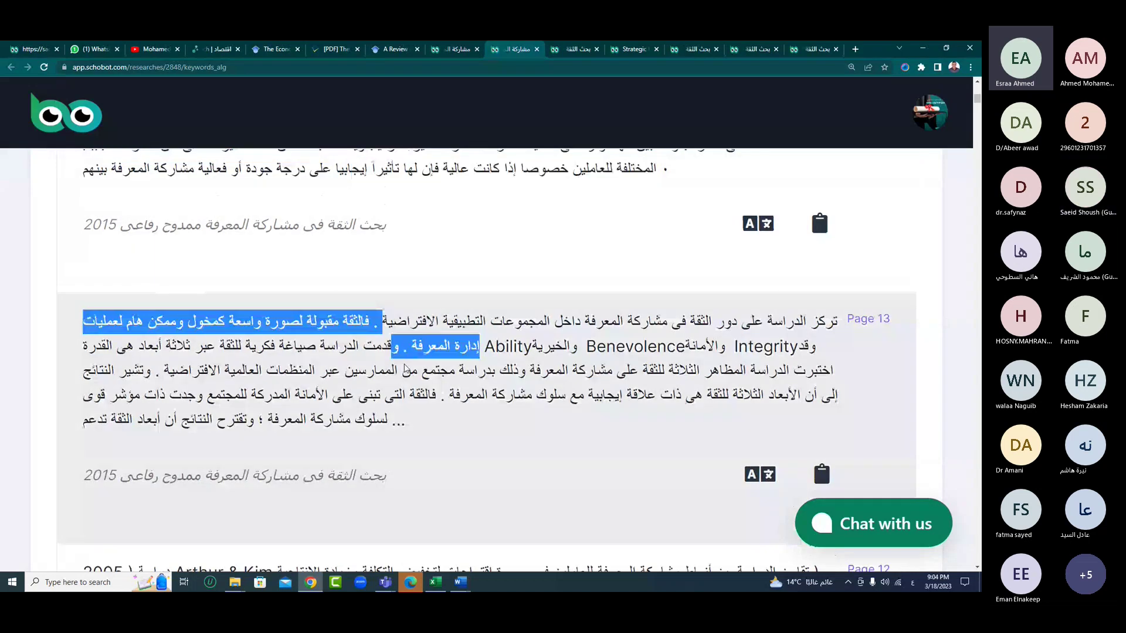
pyautogui.click(368, 389)
pyautogui.scroll(-4, 368, 390)
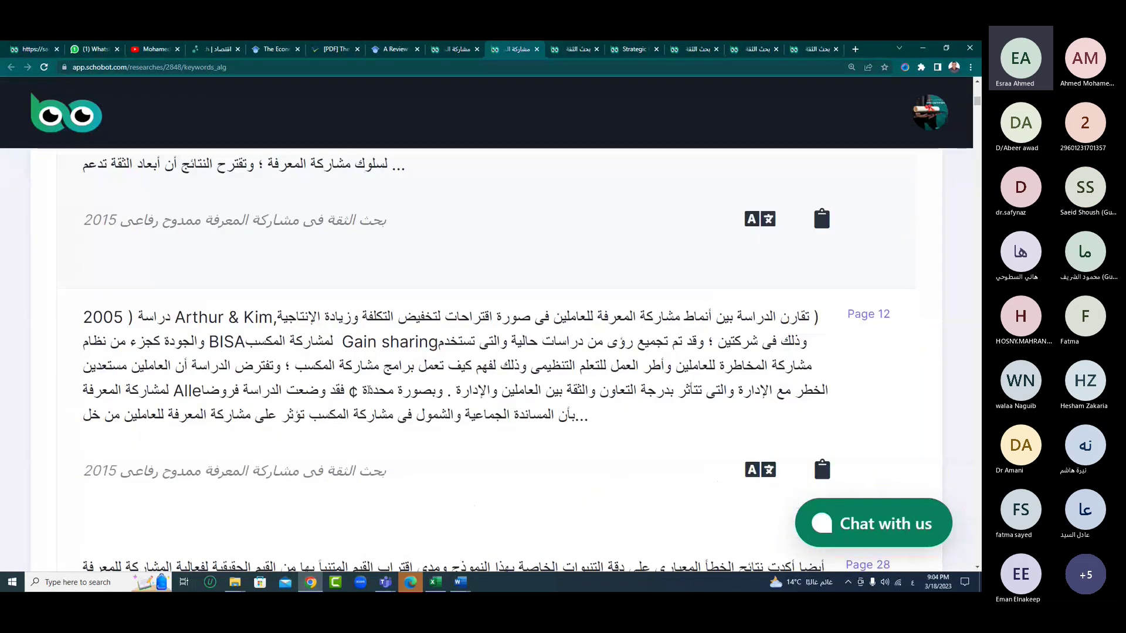
pyautogui.moveTo(378, 318); pyautogui.dragTo(383, 365)
pyautogui.scroll(-3, 361, 420)
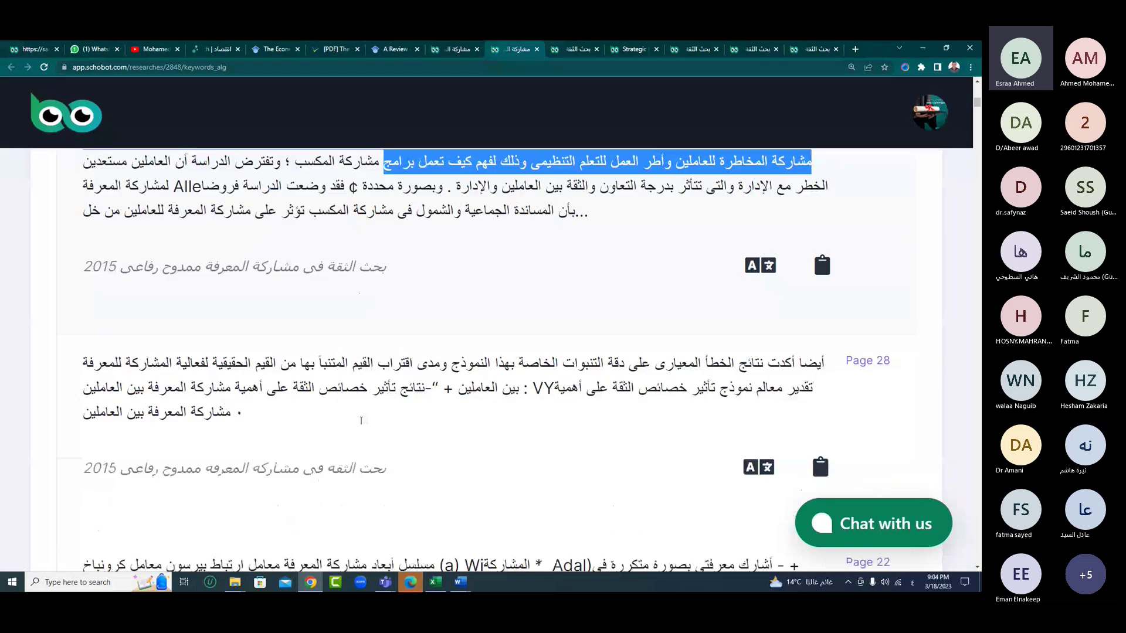
pyautogui.scroll(-3, 361, 420)
pyautogui.moveTo(361, 420); pyautogui.dragTo(363, 462)
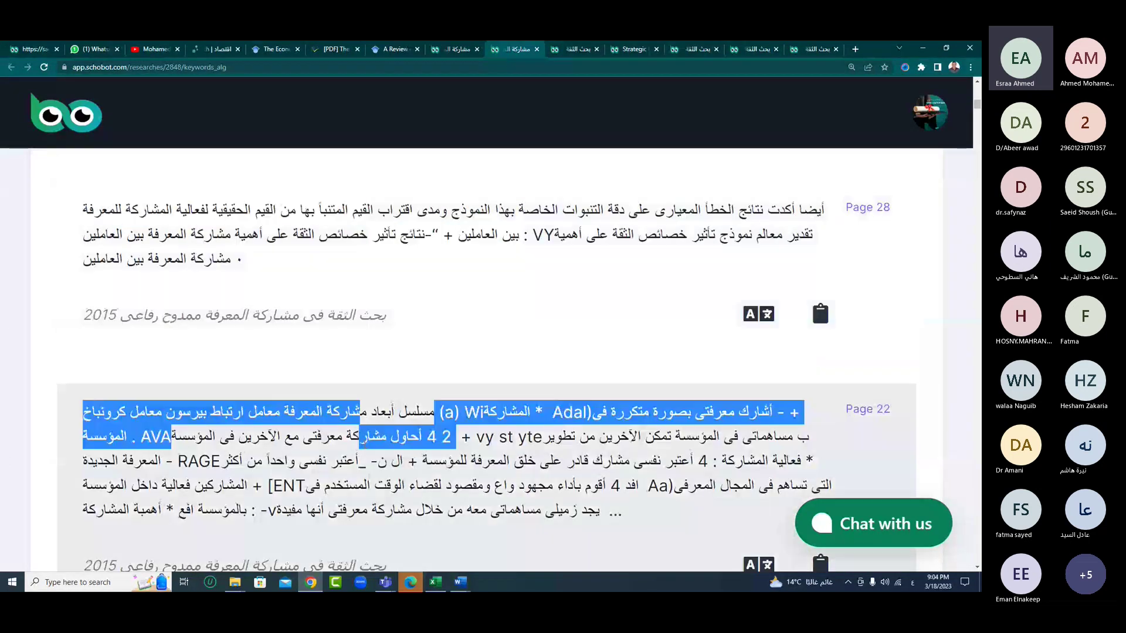
pyautogui.scroll(1, 361, 452)
pyautogui.scroll(-3, 364, 452)
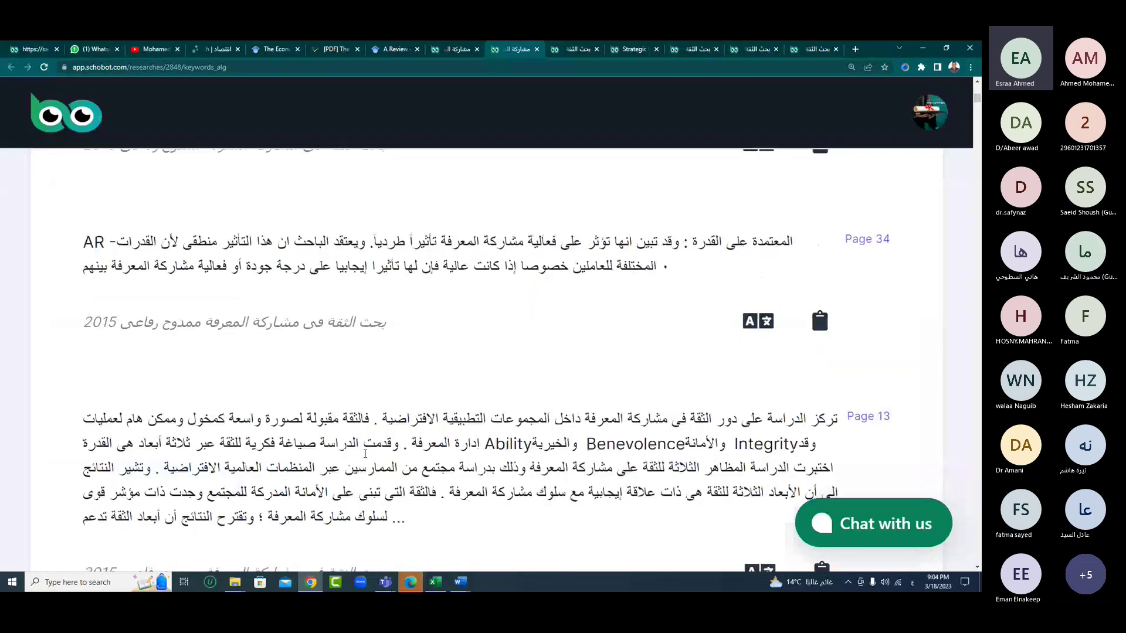
pyautogui.scroll(-3, 385, 432)
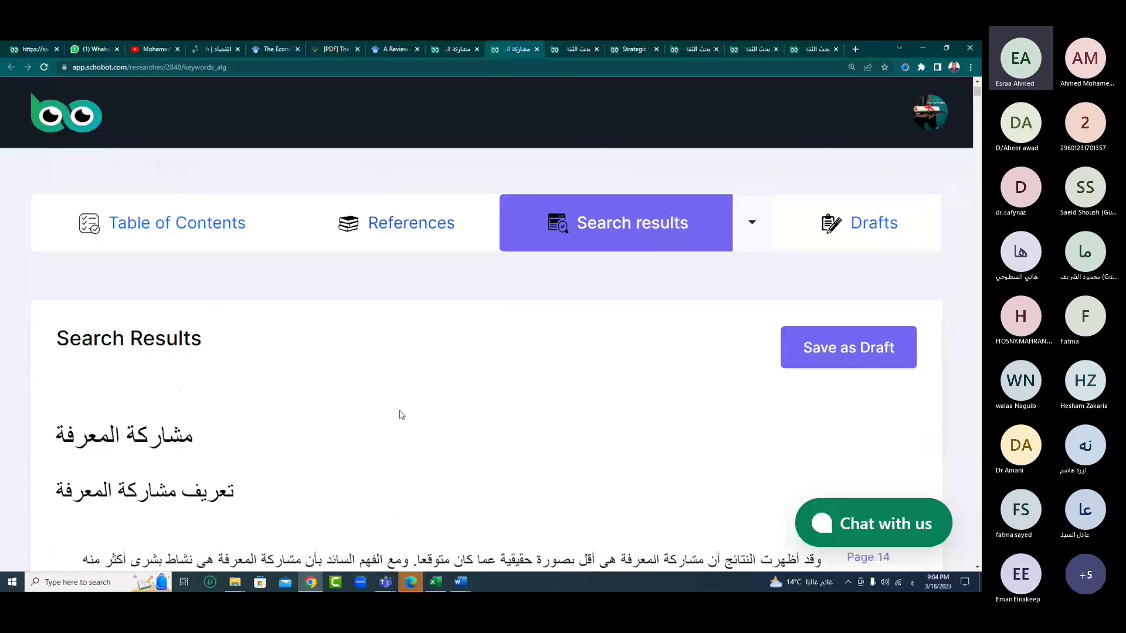
# - Review the available search algorithms, close the list unchanged, and return to the passages under "تعريف مشاركة المعرفة"
pyautogui.scroll(-1, 398, 415)
pyautogui.click(750, 173)
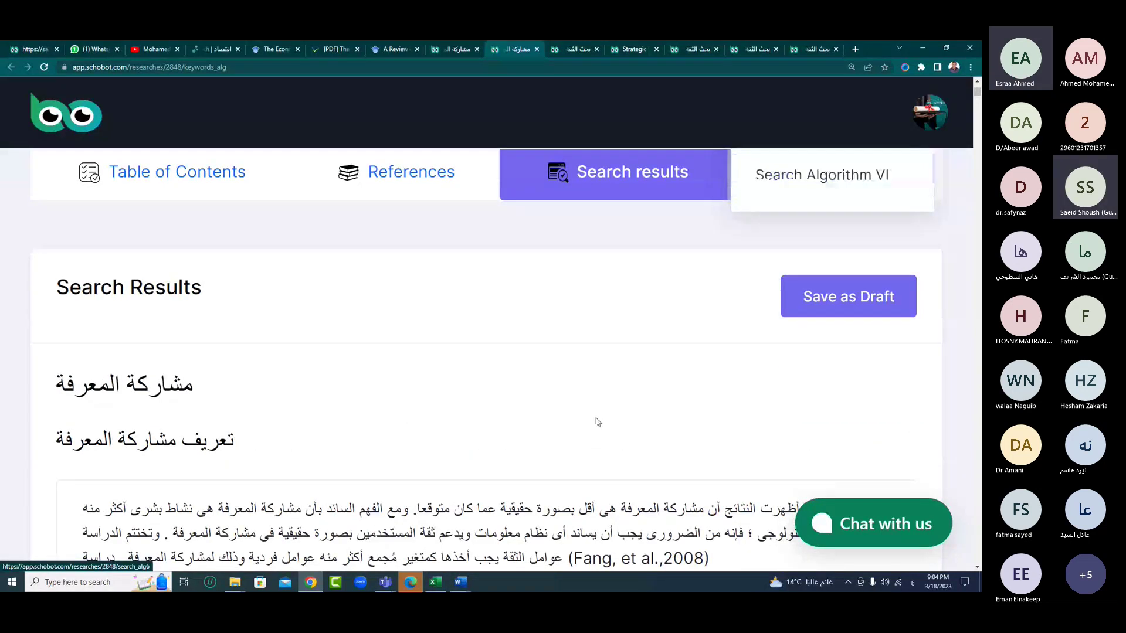
pyautogui.scroll(4, 597, 421)
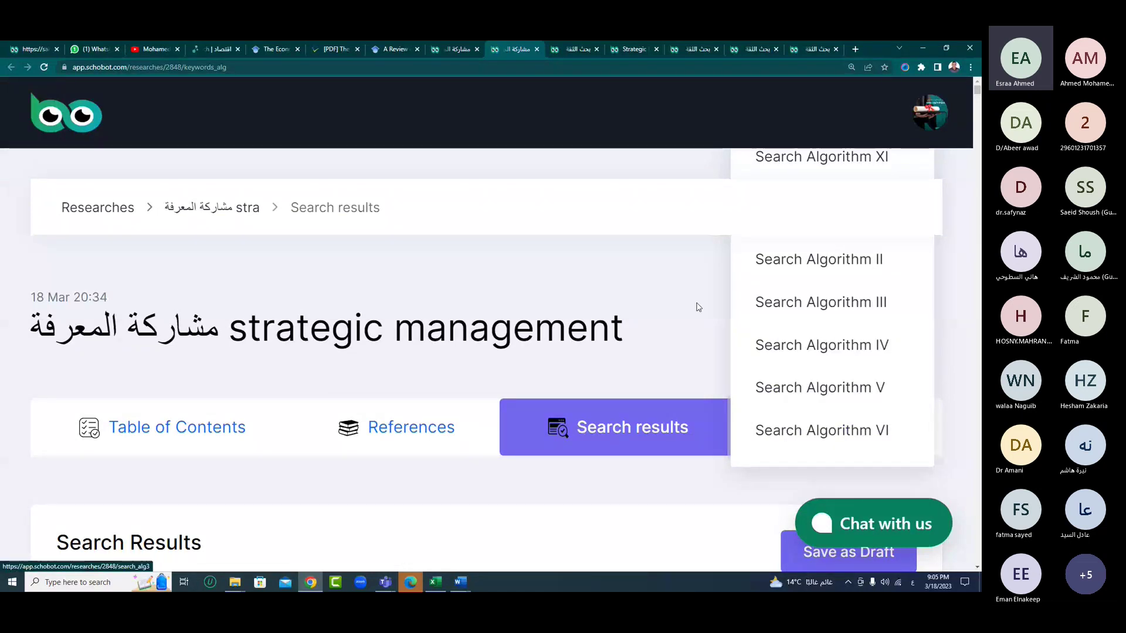
pyautogui.click(680, 316)
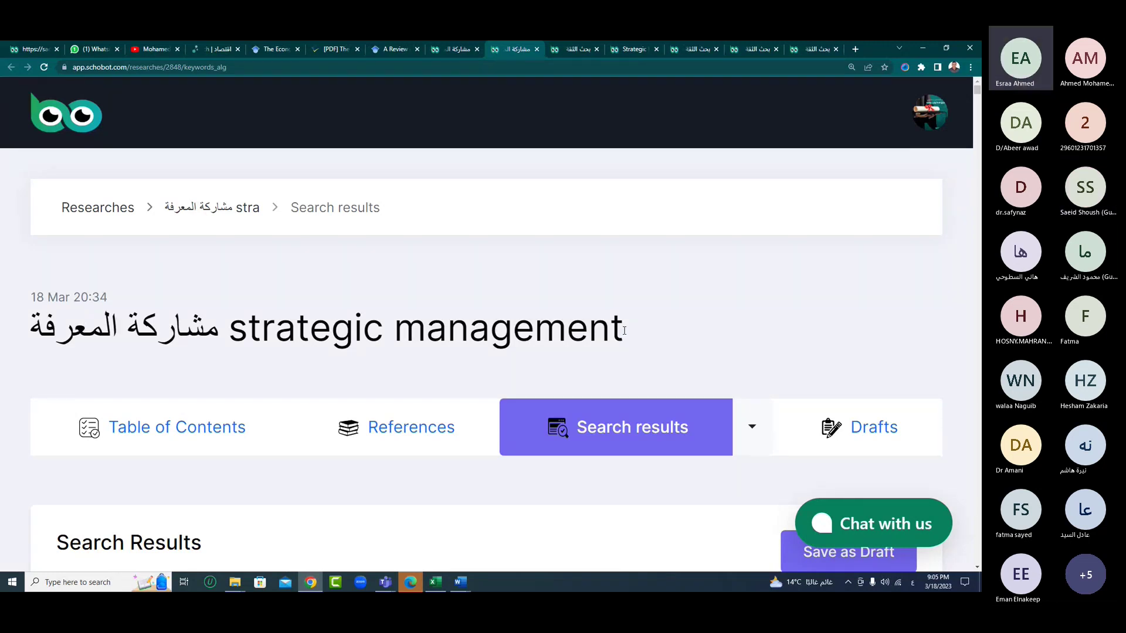
pyautogui.scroll(-2, 625, 332)
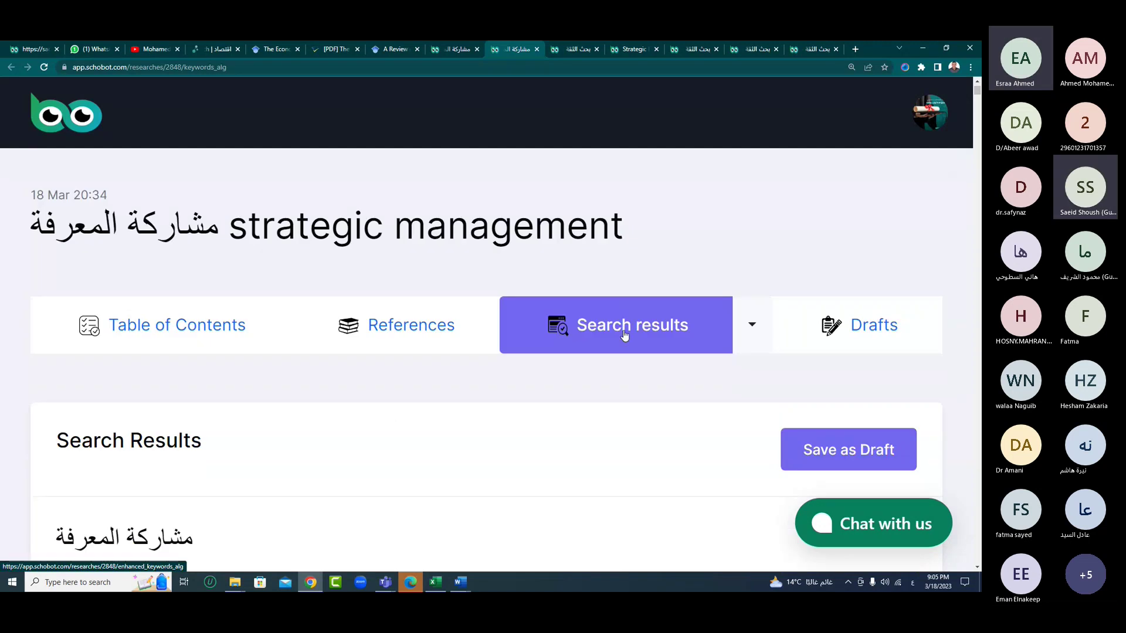
pyautogui.scroll(-1, 206, 453)
pyautogui.scroll(-4, 188, 435)
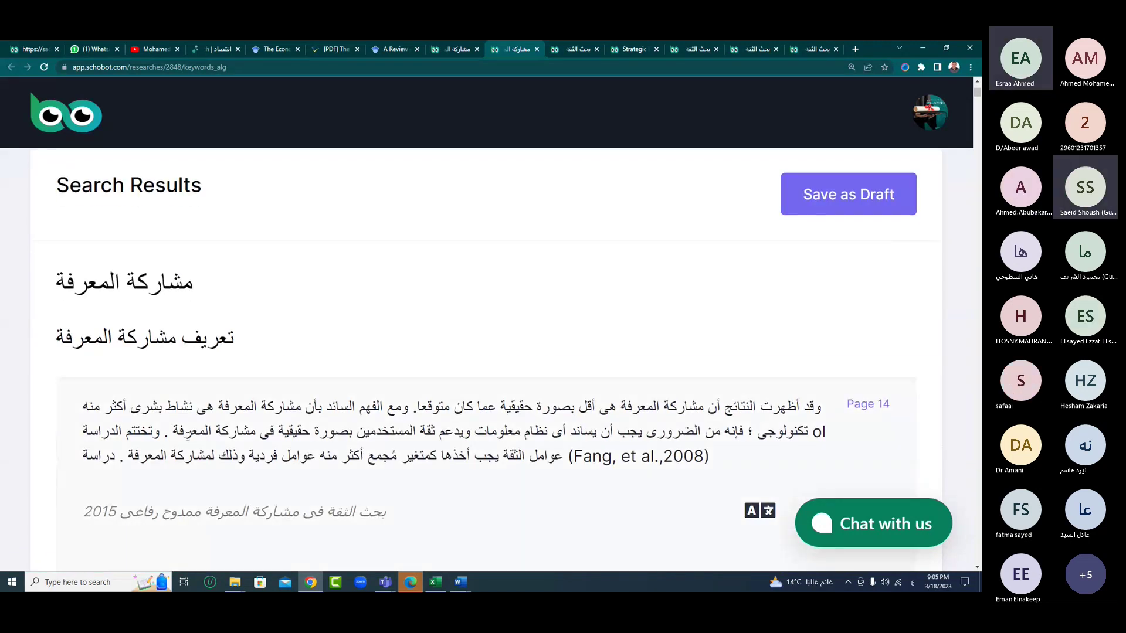
# - Highlight the page 4 passage's opening in the default results and compare it with the page 14 passage in the Search Algorithm XI results
pyautogui.click(453, 48)
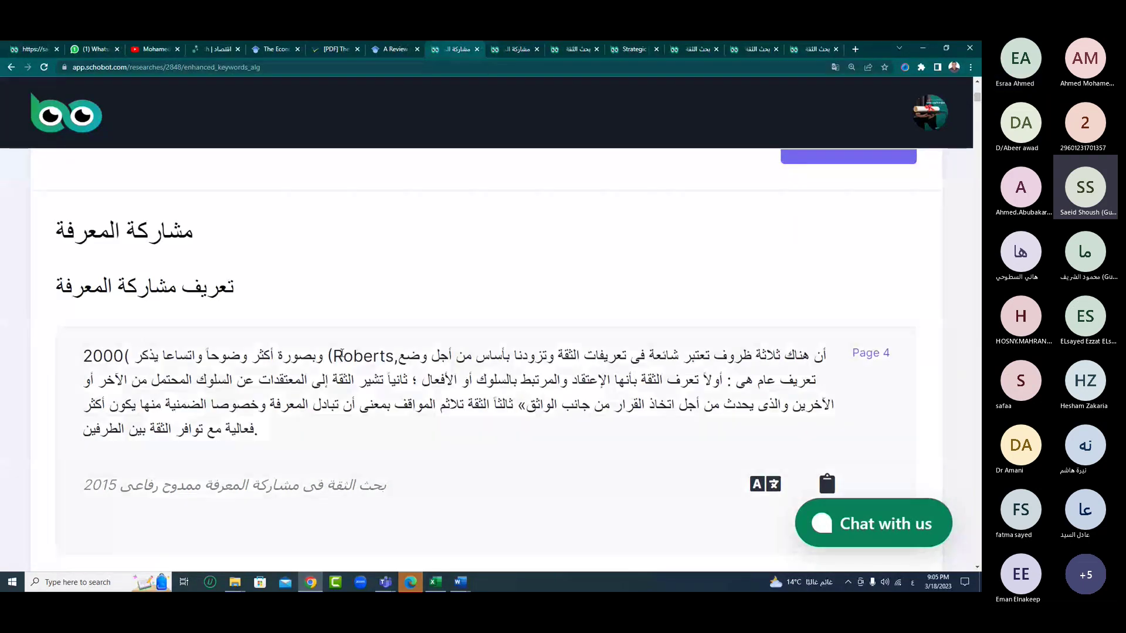
pyautogui.scroll(-1, 469, 351)
pyautogui.moveTo(828, 304); pyautogui.dragTo(303, 345)
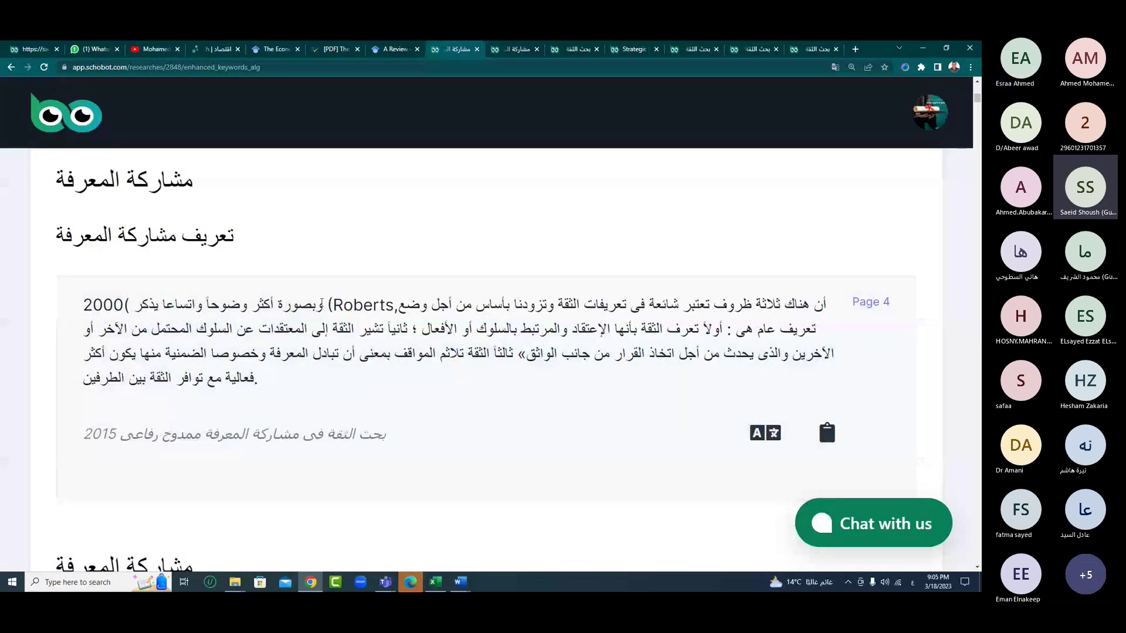
pyautogui.click(310, 303)
pyautogui.moveTo(828, 304); pyautogui.dragTo(408, 330)
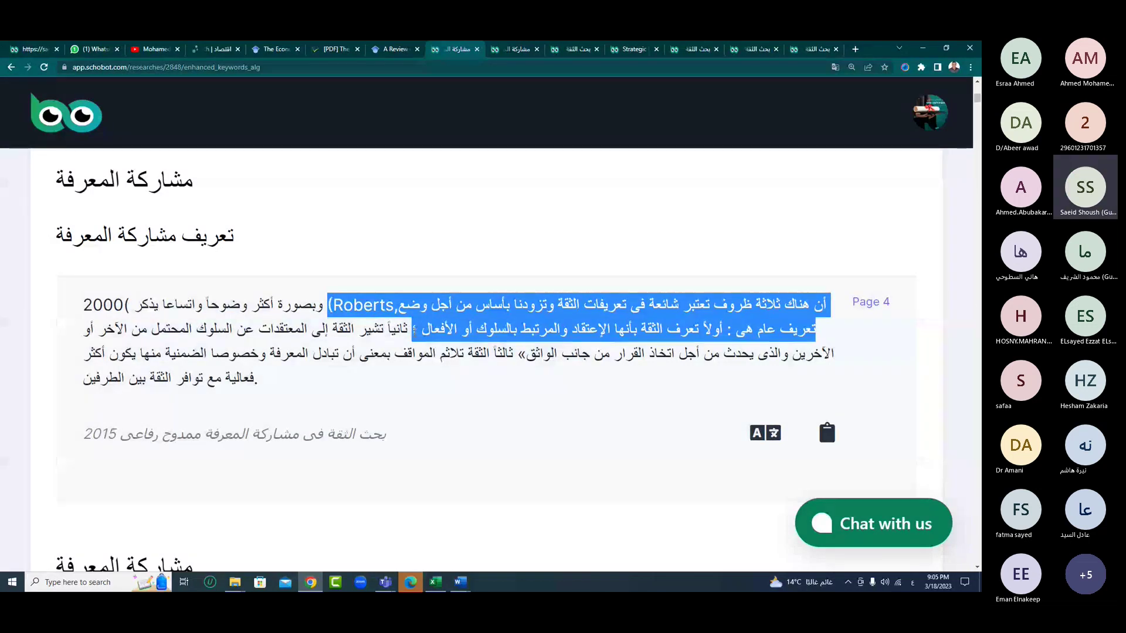
pyautogui.click(406, 331)
pyautogui.click(508, 47)
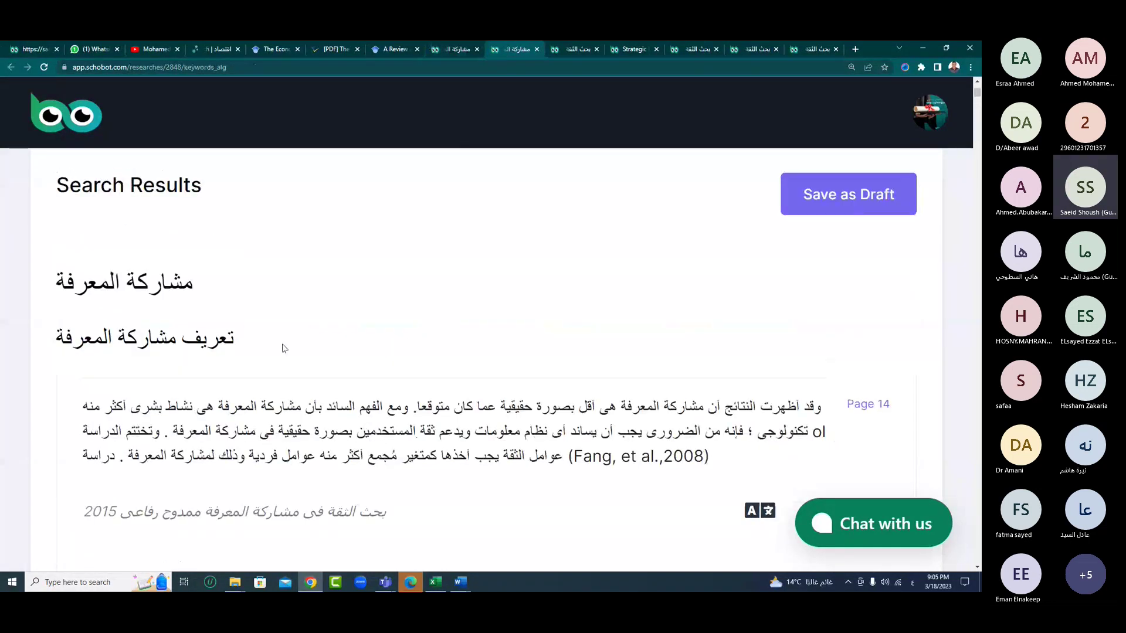
pyautogui.scroll(-2, 258, 362)
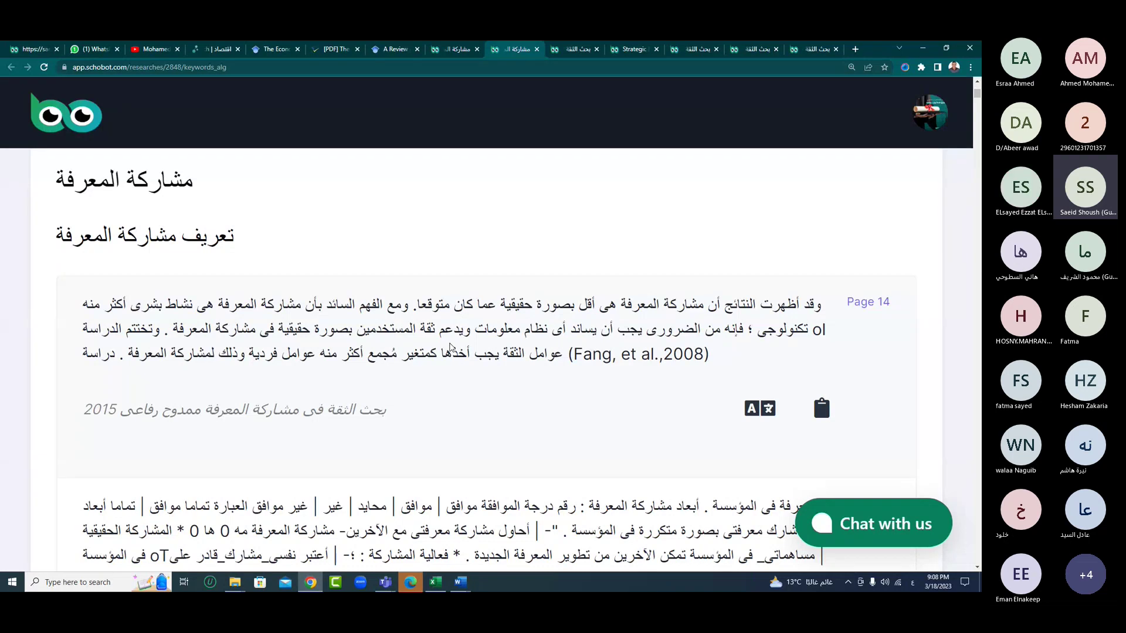
# - Return to the start of the research page and display the list of alternative search algorithms
pyautogui.scroll(3, 455, 344)
pyautogui.scroll(4, 459, 341)
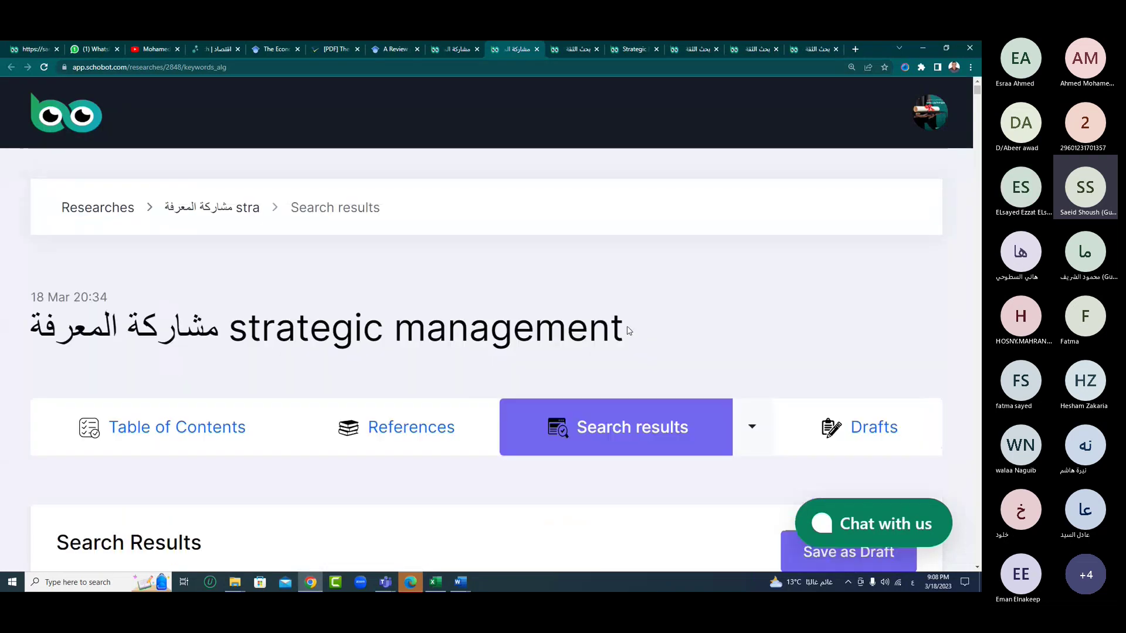
pyautogui.scroll(-3, 756, 283)
pyautogui.click(753, 274)
pyautogui.scroll(3, 654, 357)
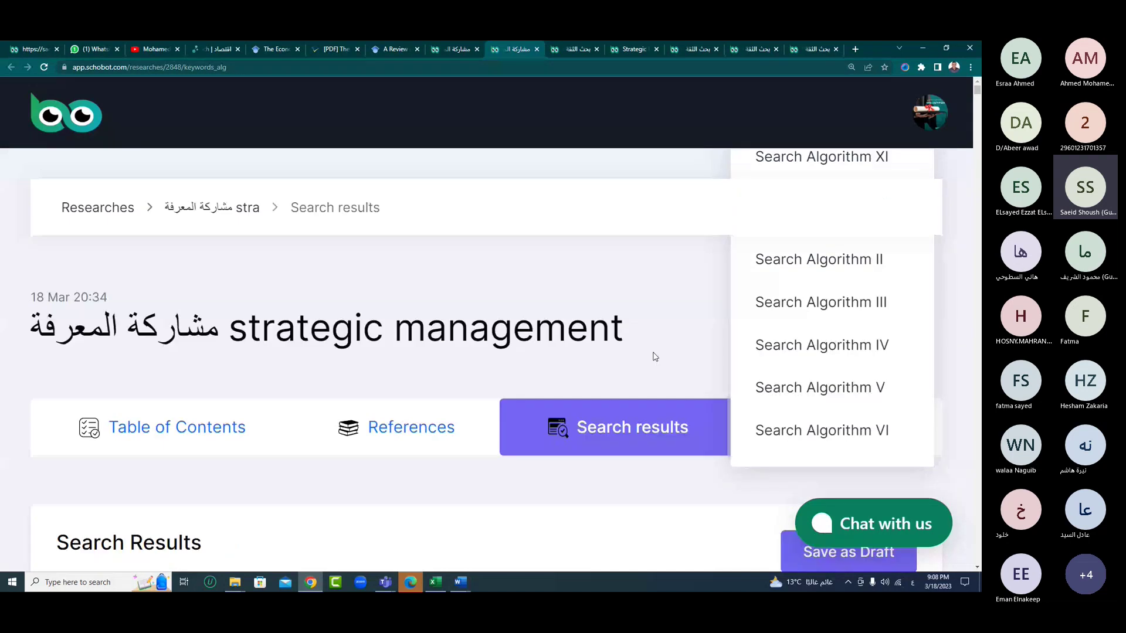
pyautogui.scroll(-2, 653, 357)
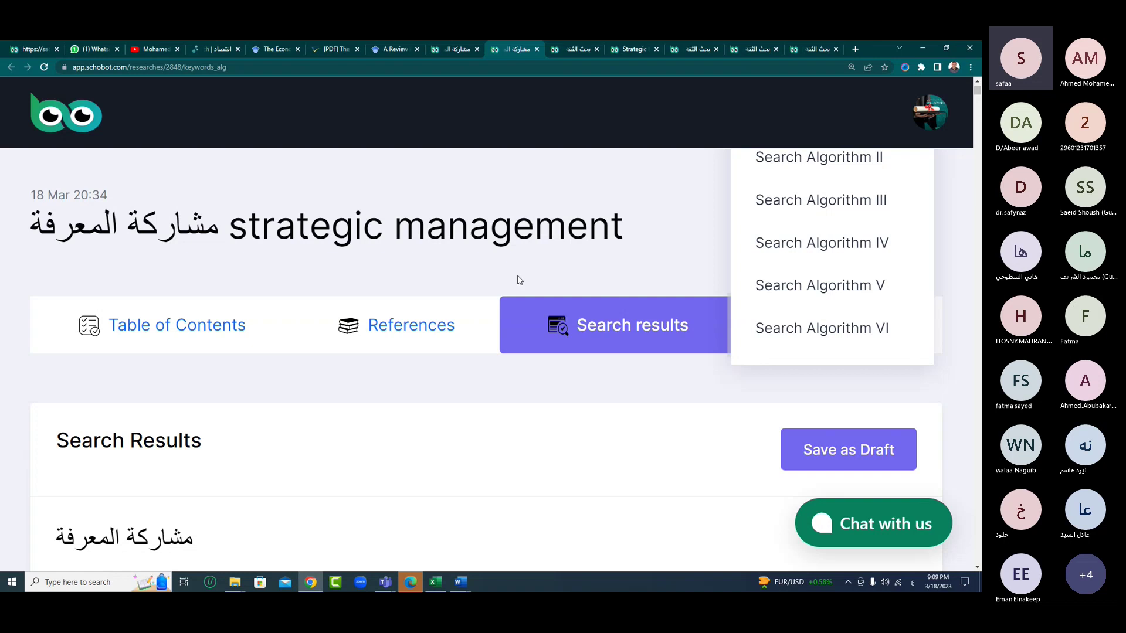
# - Open the research's table of contents and examine its headings and keywords
pyautogui.click(162, 320)
pyautogui.scroll(-5, 220, 291)
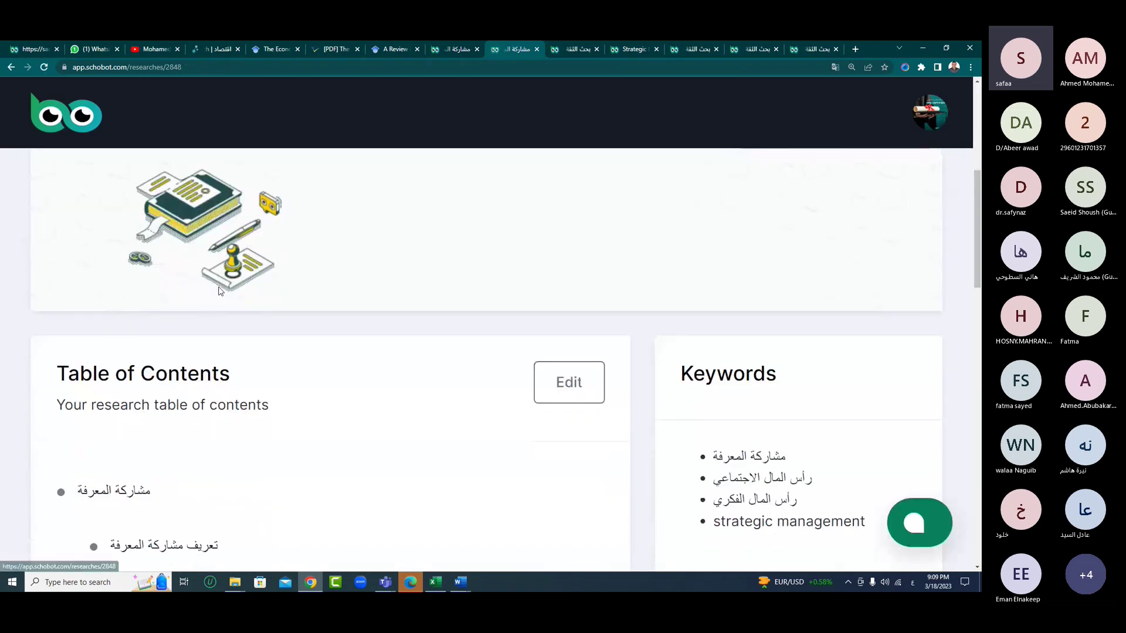
pyautogui.scroll(-3, 220, 292)
pyautogui.scroll(-1, 220, 291)
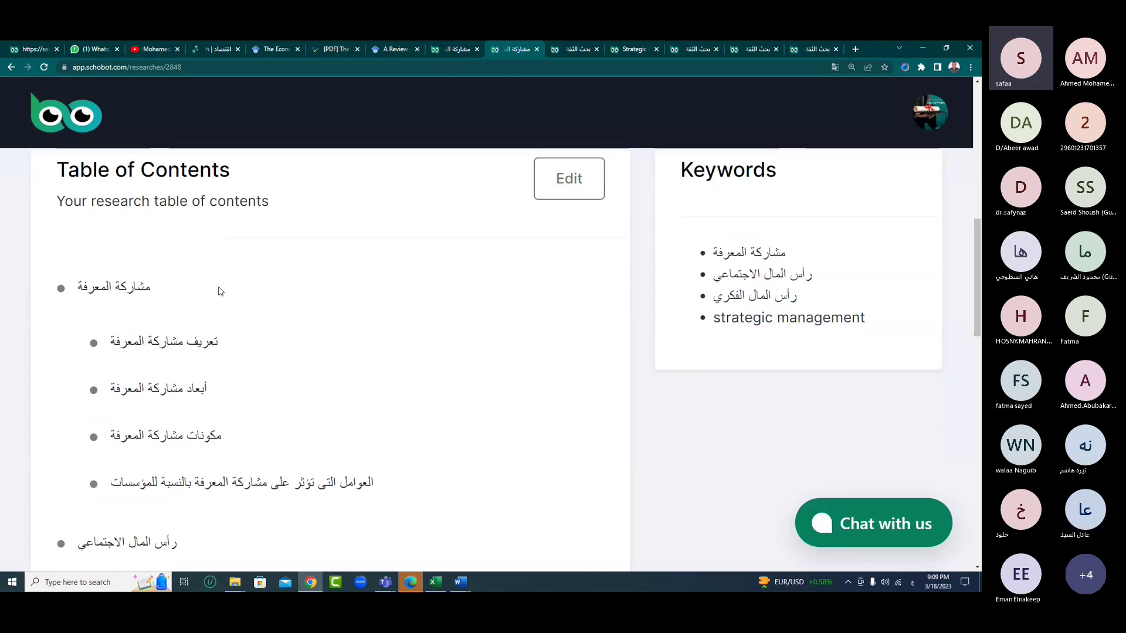
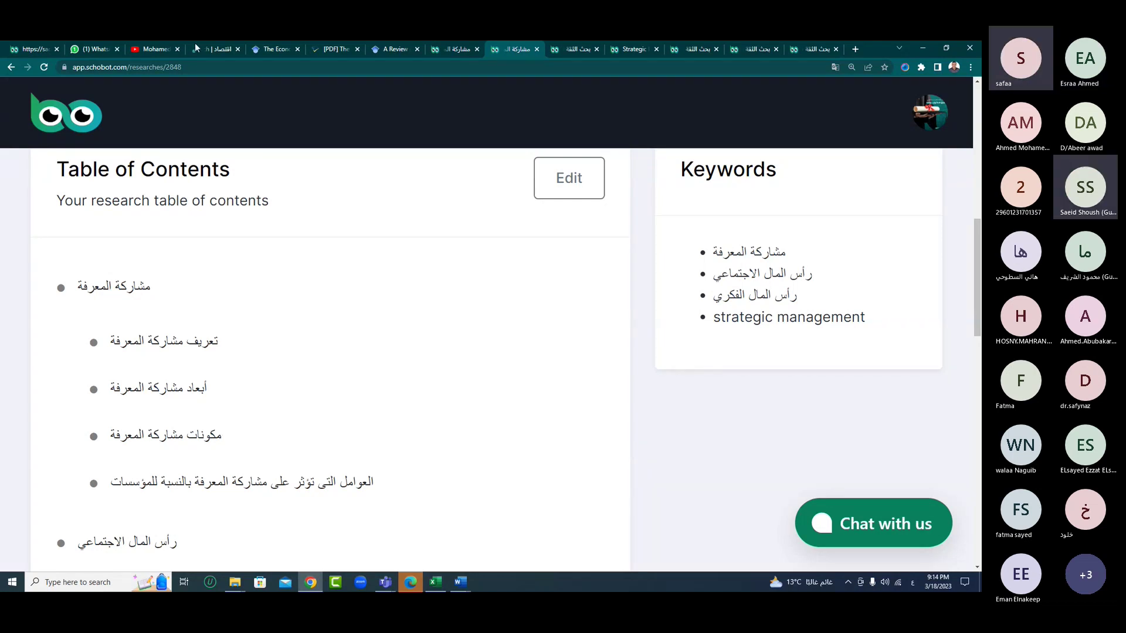
# - Switch to WhatsApp Web and open yesterday's 5:38 pm screenshot of the ChatGPT day-counting conversation from earlier in the current chat
pyautogui.click(95, 51)
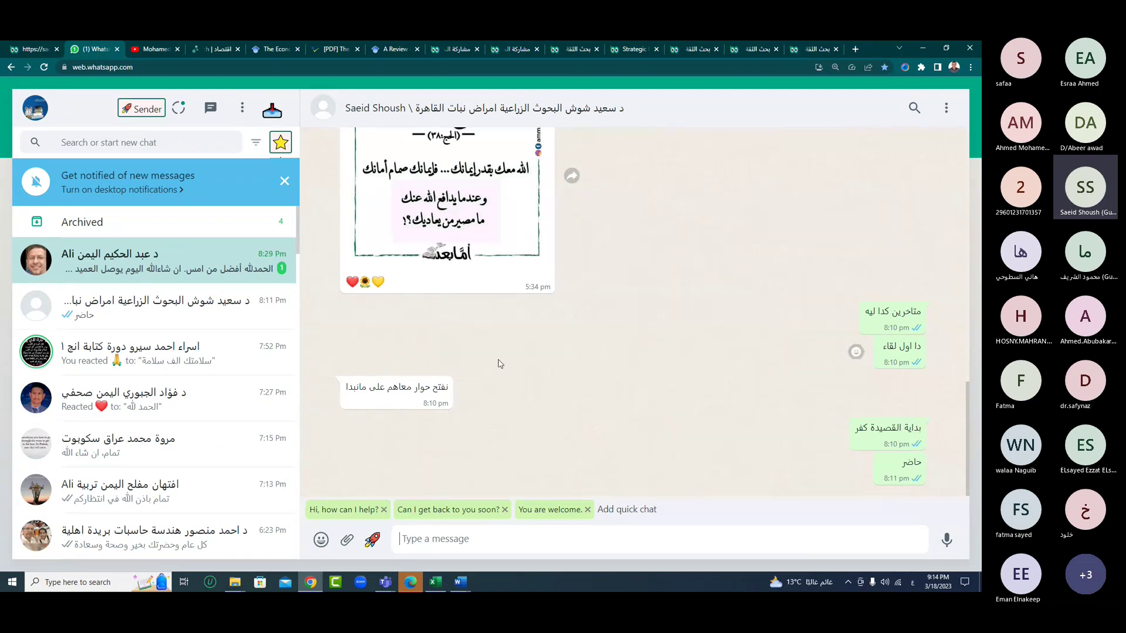
pyautogui.scroll(10, 493, 363)
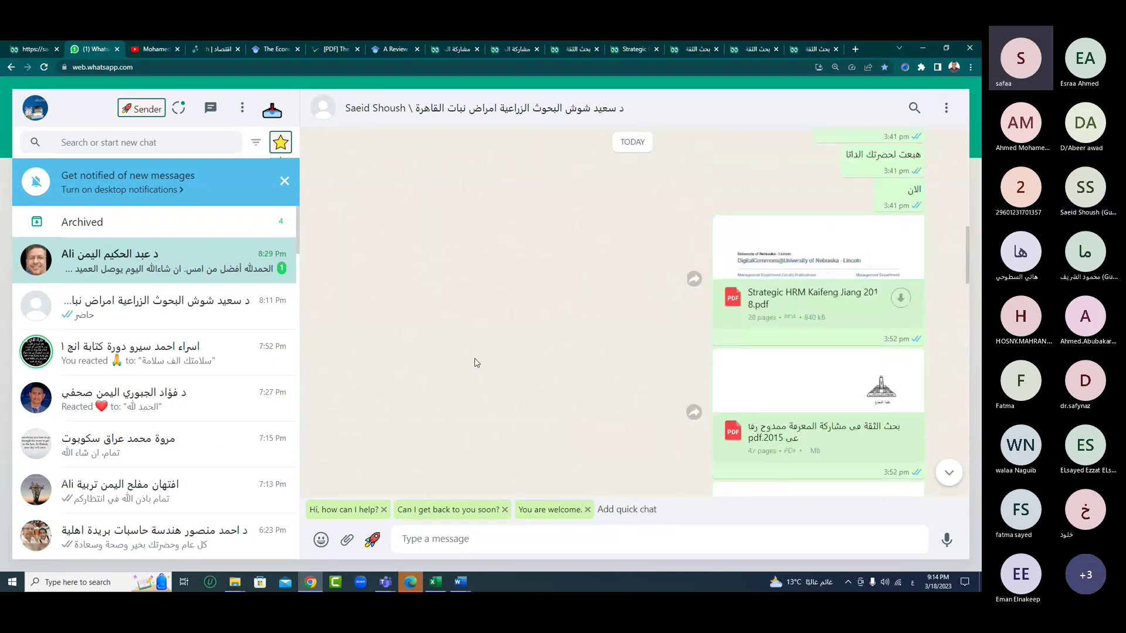
pyautogui.scroll(8, 476, 363)
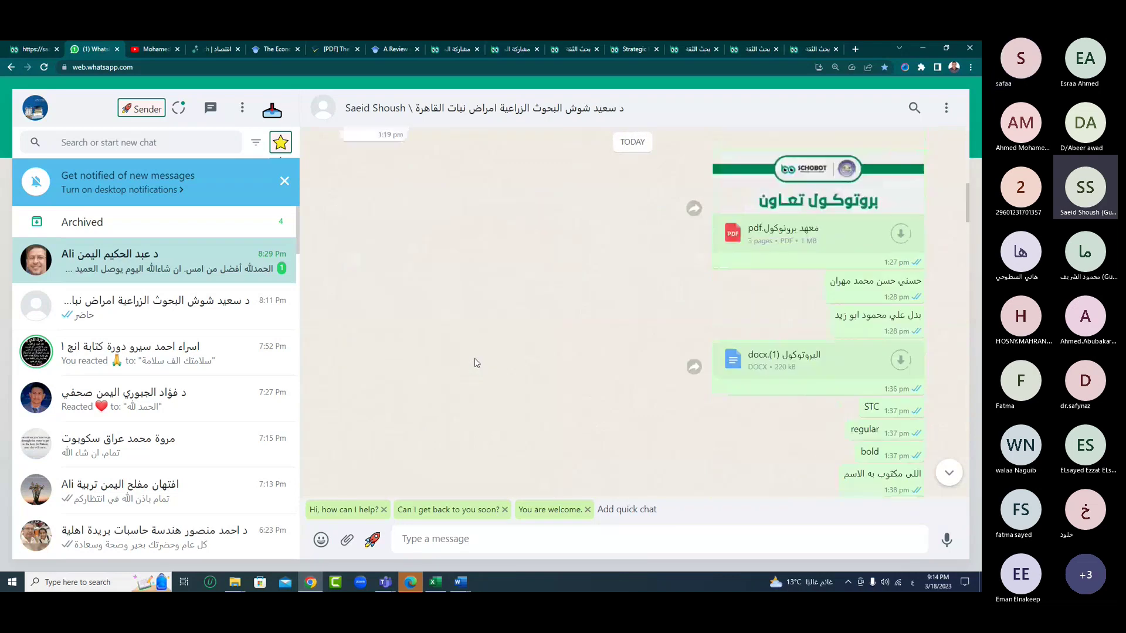
pyautogui.scroll(8, 476, 362)
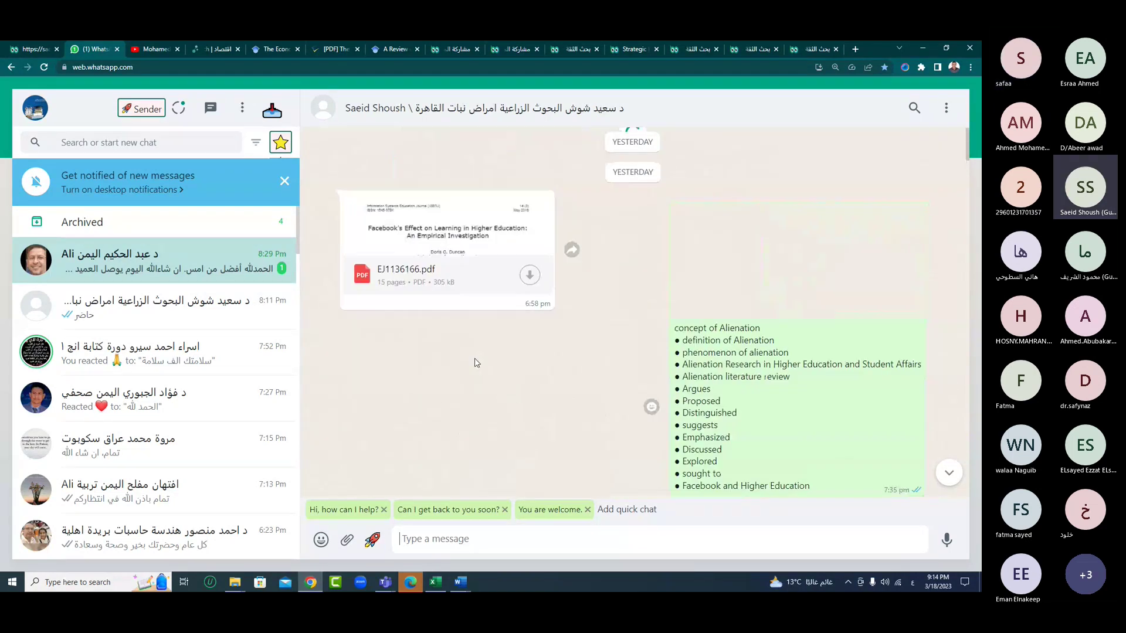
pyautogui.scroll(1, 476, 363)
pyautogui.scroll(5, 476, 363)
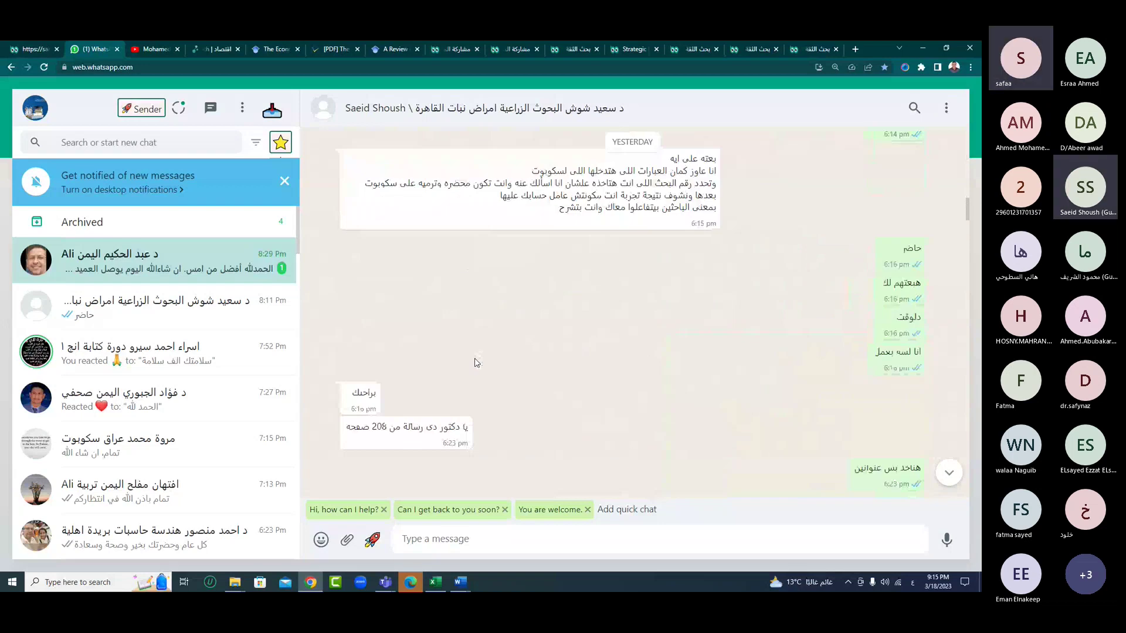
pyautogui.scroll(4, 476, 363)
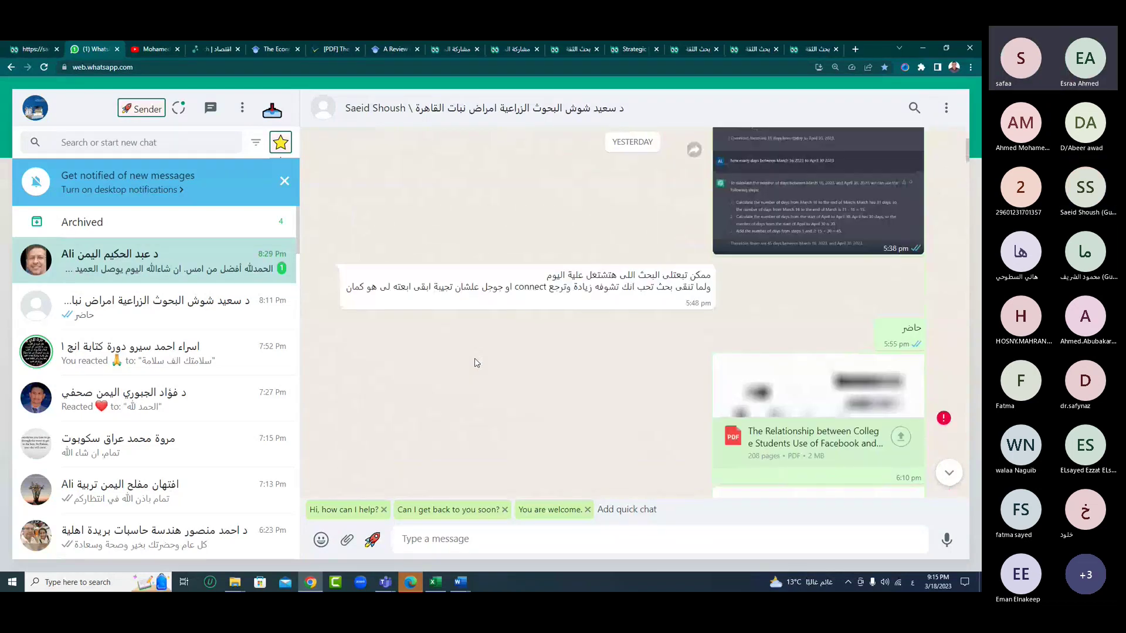
pyautogui.click(789, 239)
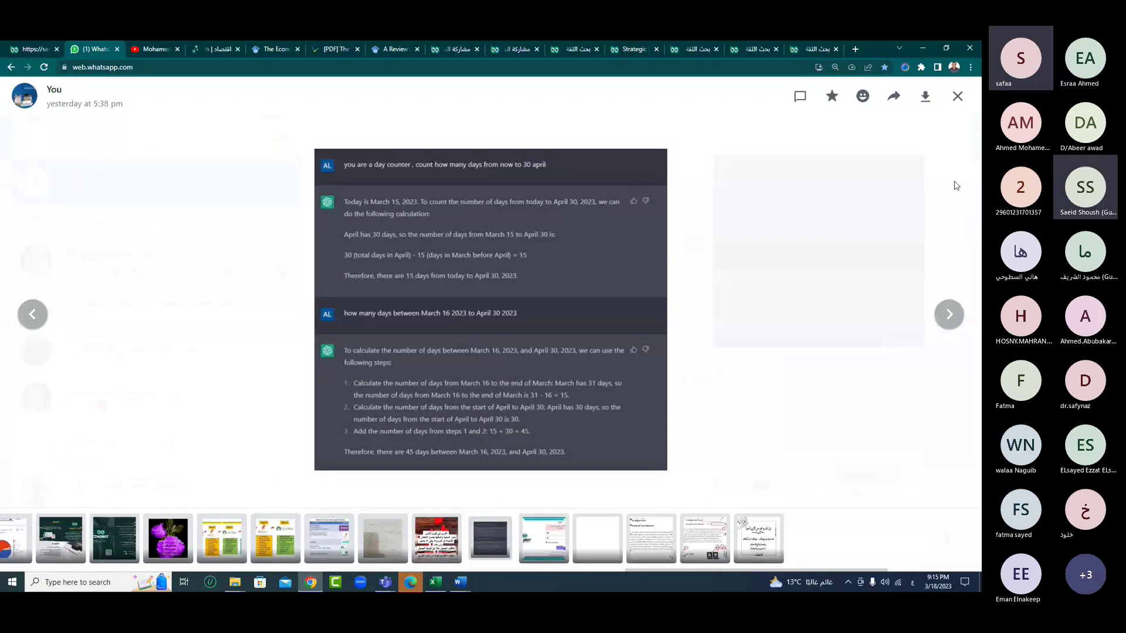
# - Adjust the browser zoom for the ChatGPT screenshot, magnify the image to examine its day-count calculations, and return it to normal size
pyautogui.click(970, 67)
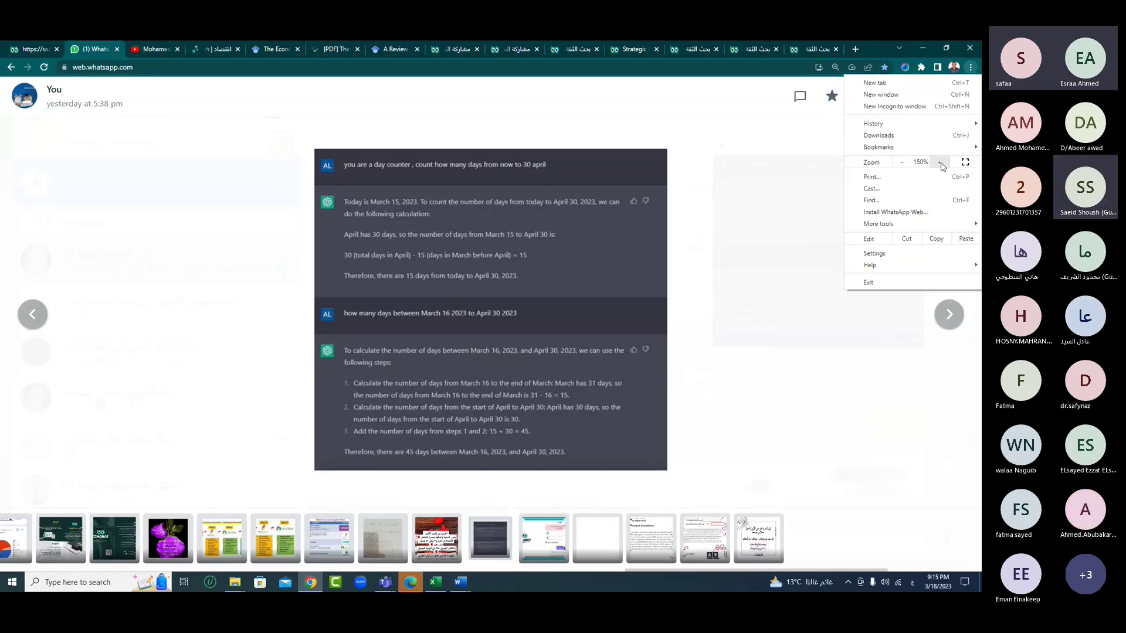
pyautogui.click(940, 164)
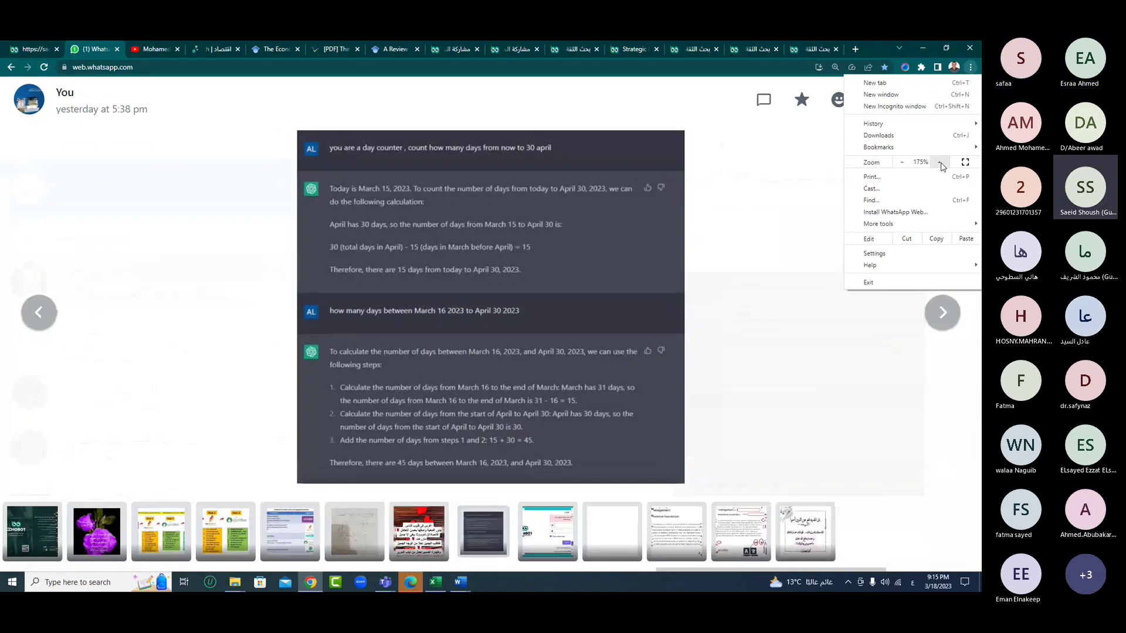
pyautogui.click(941, 163)
pyautogui.click(940, 163)
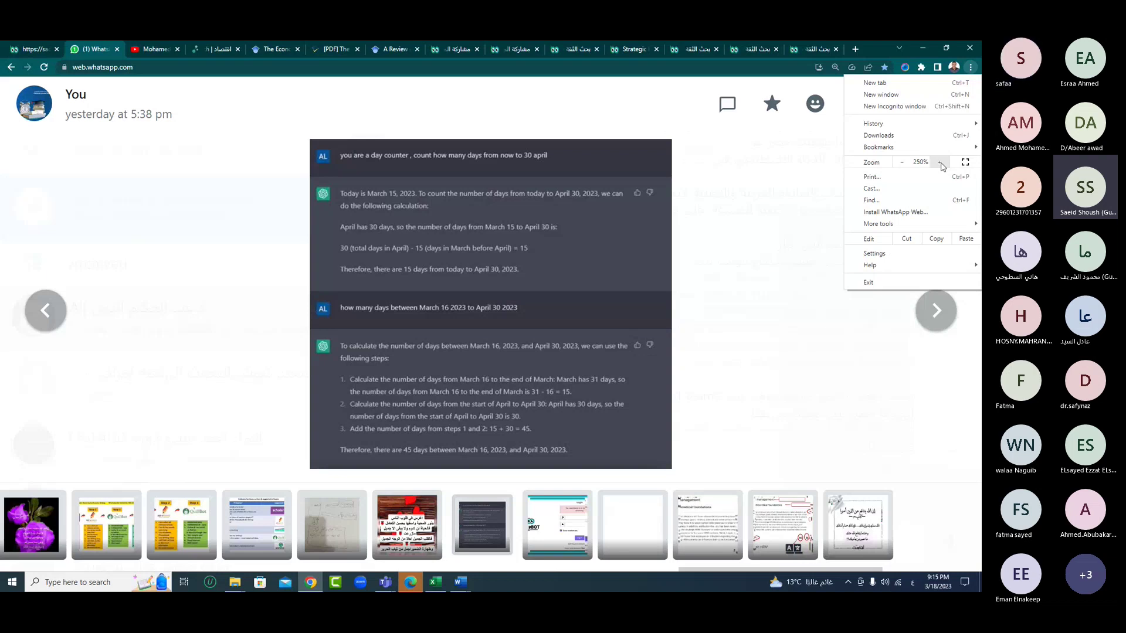
pyautogui.click(902, 163)
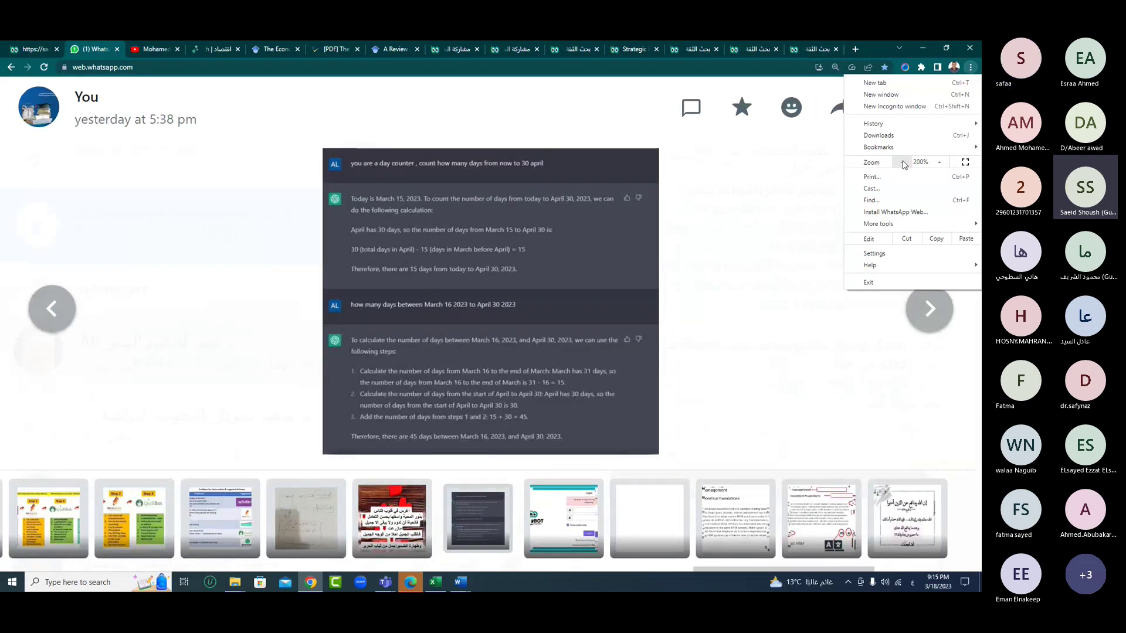
pyautogui.click(902, 162)
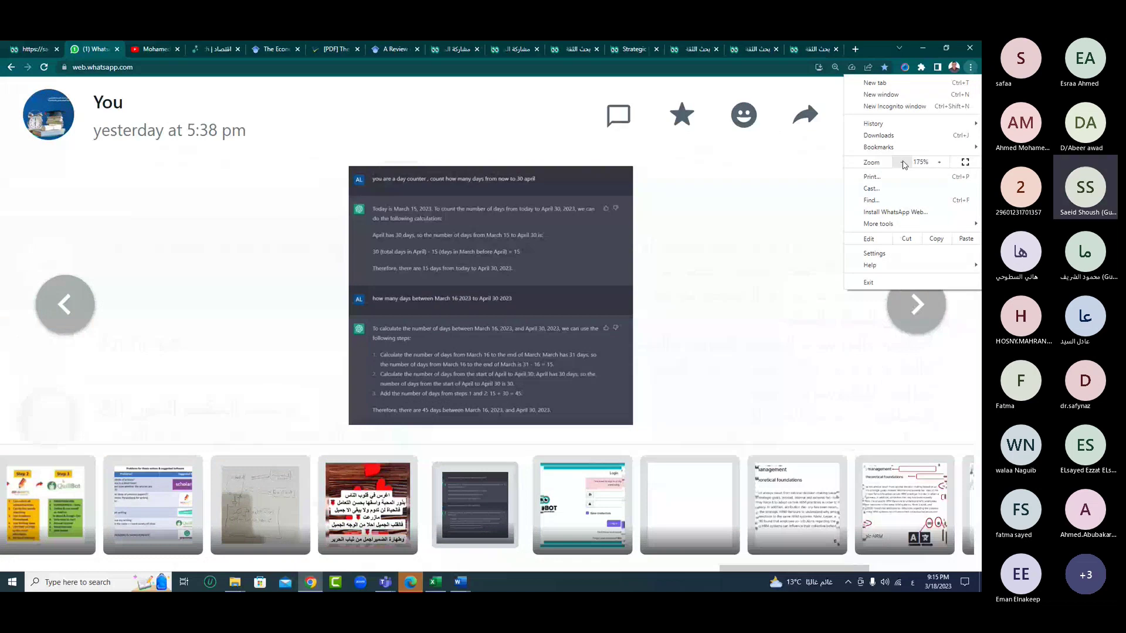
pyautogui.click(902, 162)
pyautogui.click(535, 302)
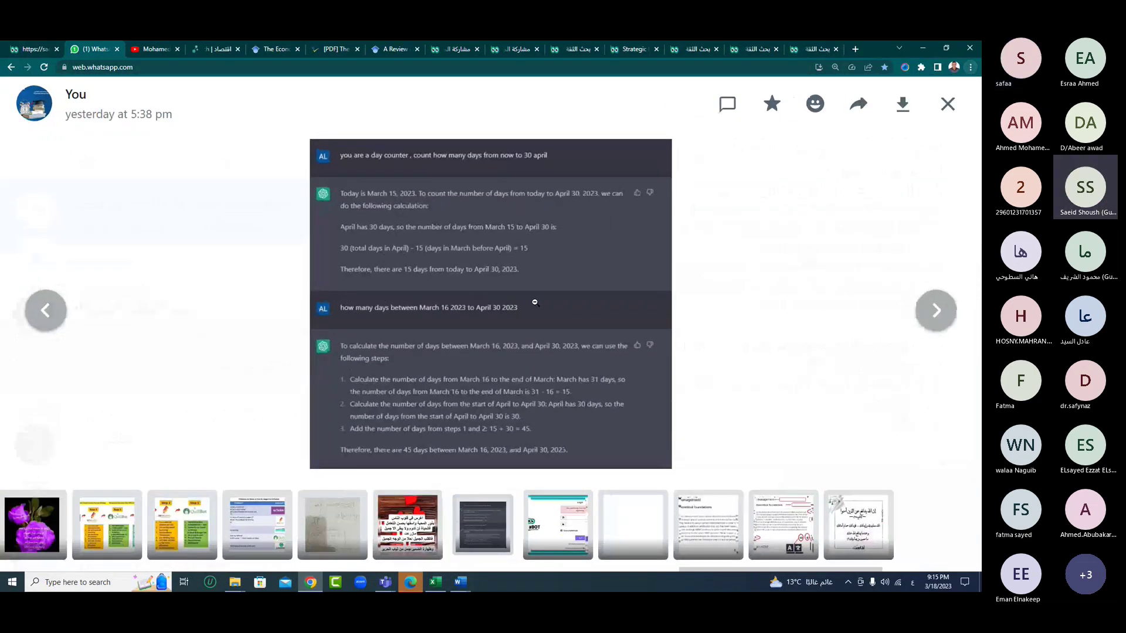
pyautogui.click(535, 303)
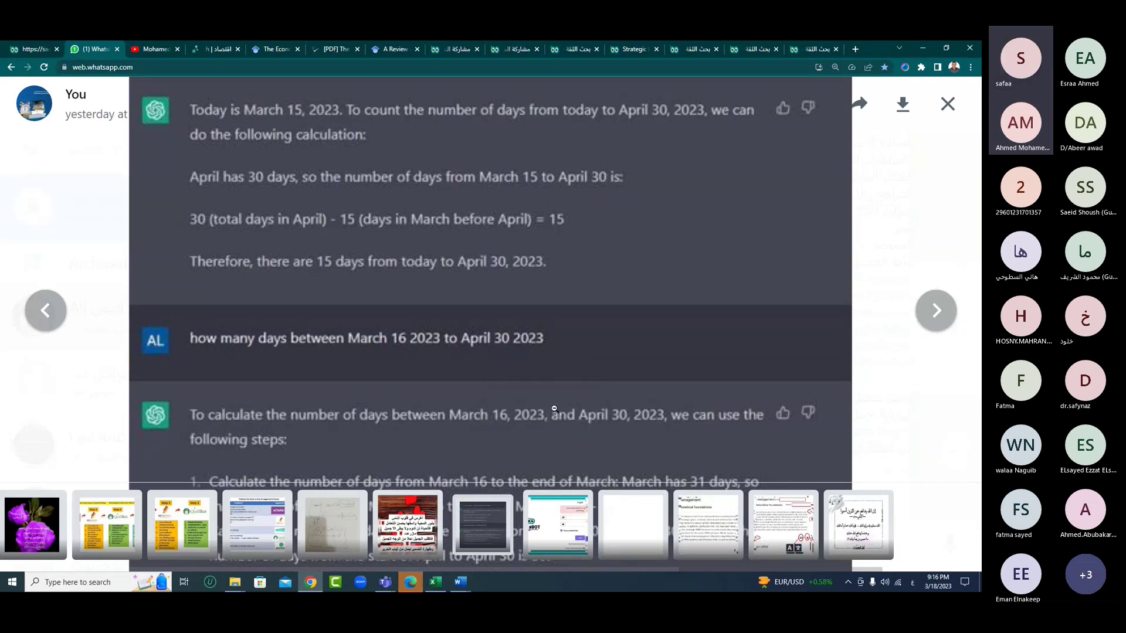
pyautogui.click(482, 390)
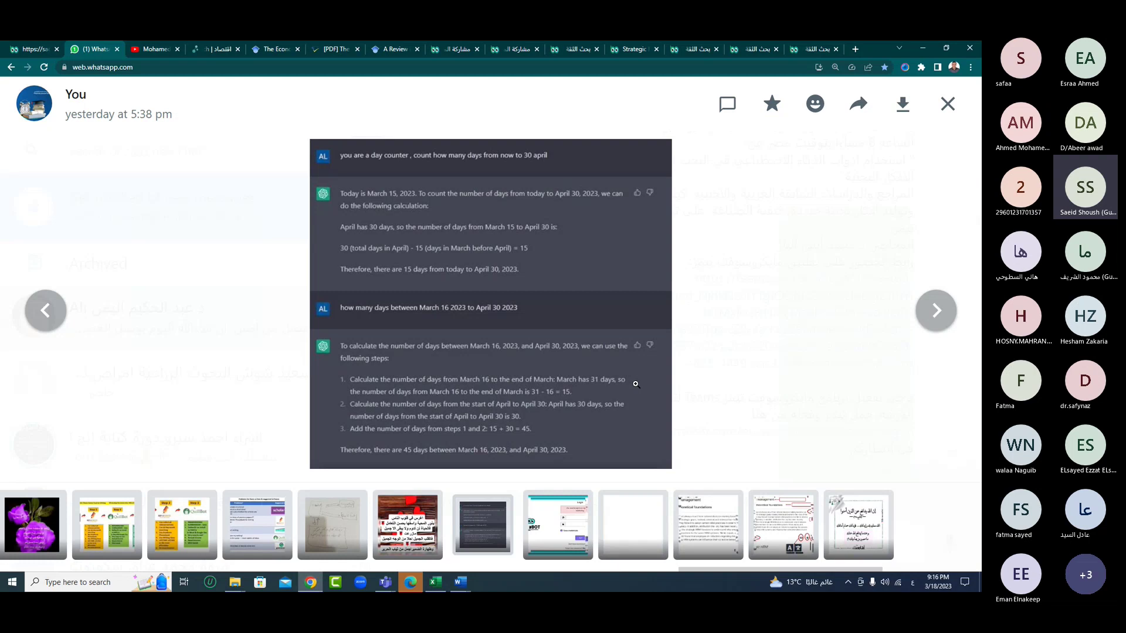
# - Check page 8 of the Strategic HRM resource in Schobot and return to the research's table of contents
pyautogui.click(632, 52)
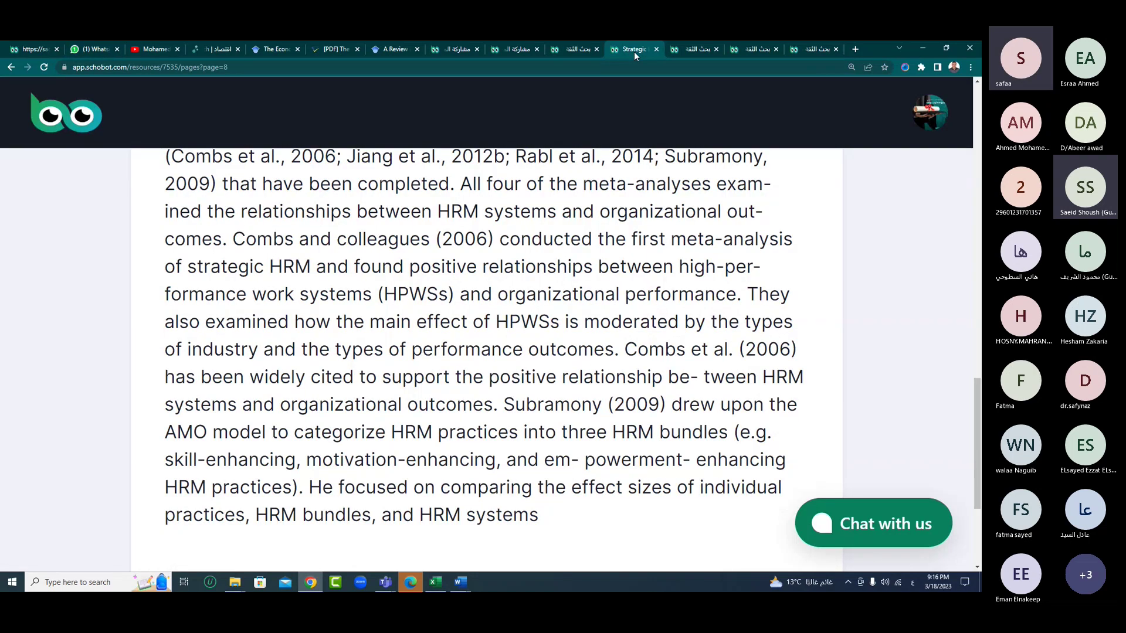
pyautogui.click(505, 48)
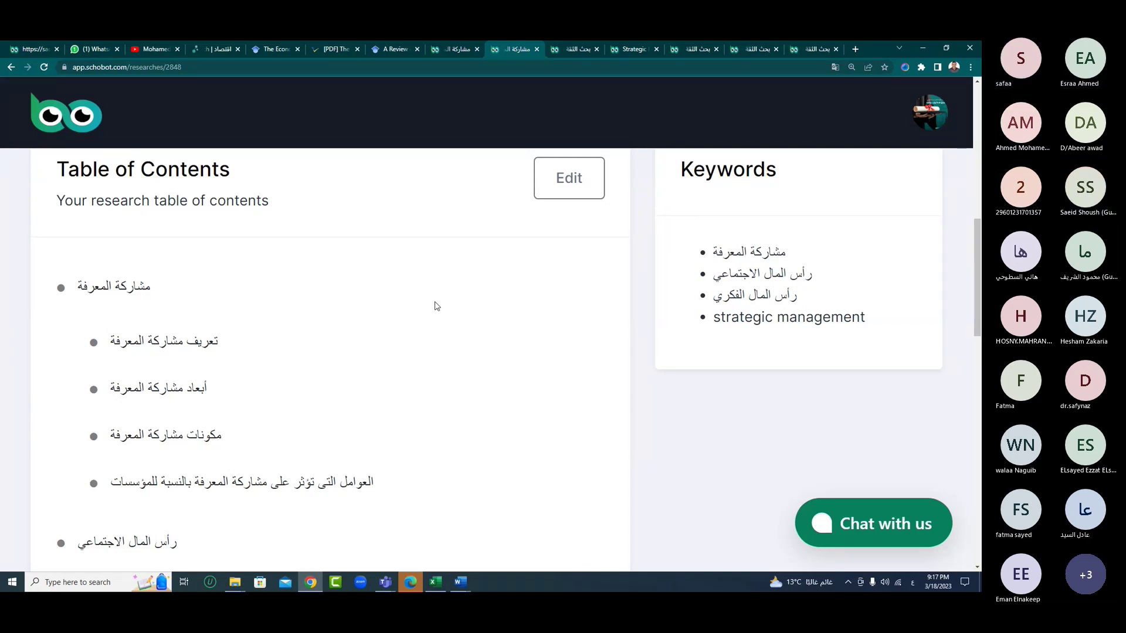
# - Switch to the Teams meeting, replace its chat with the participants list, and dismiss the recording notice
pyautogui.moveTo(386, 582)
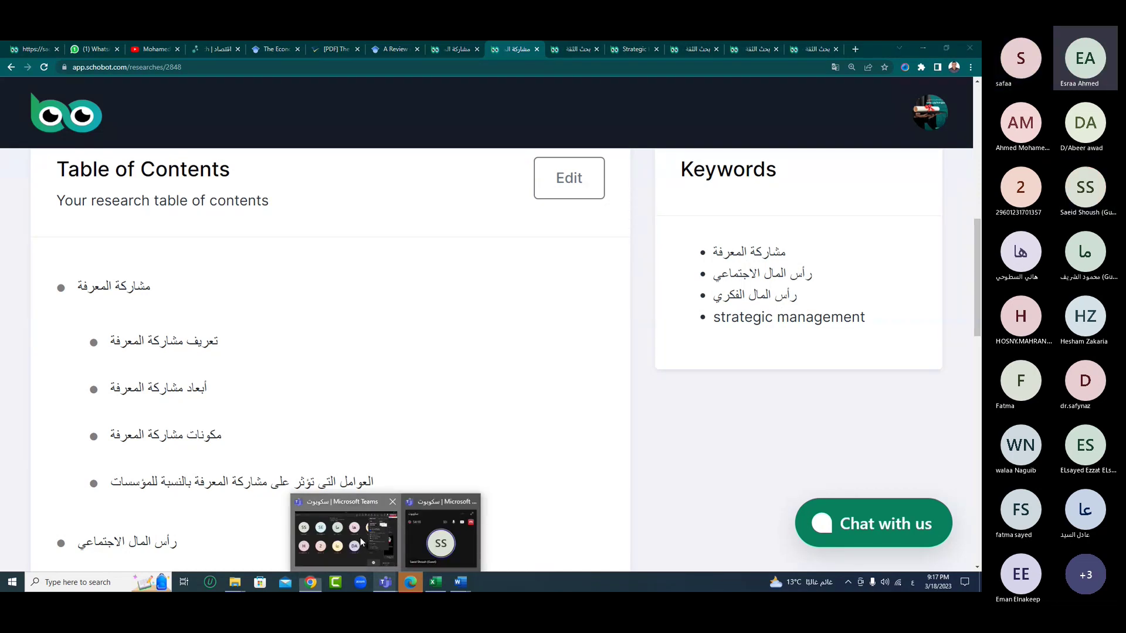
pyautogui.click(360, 538)
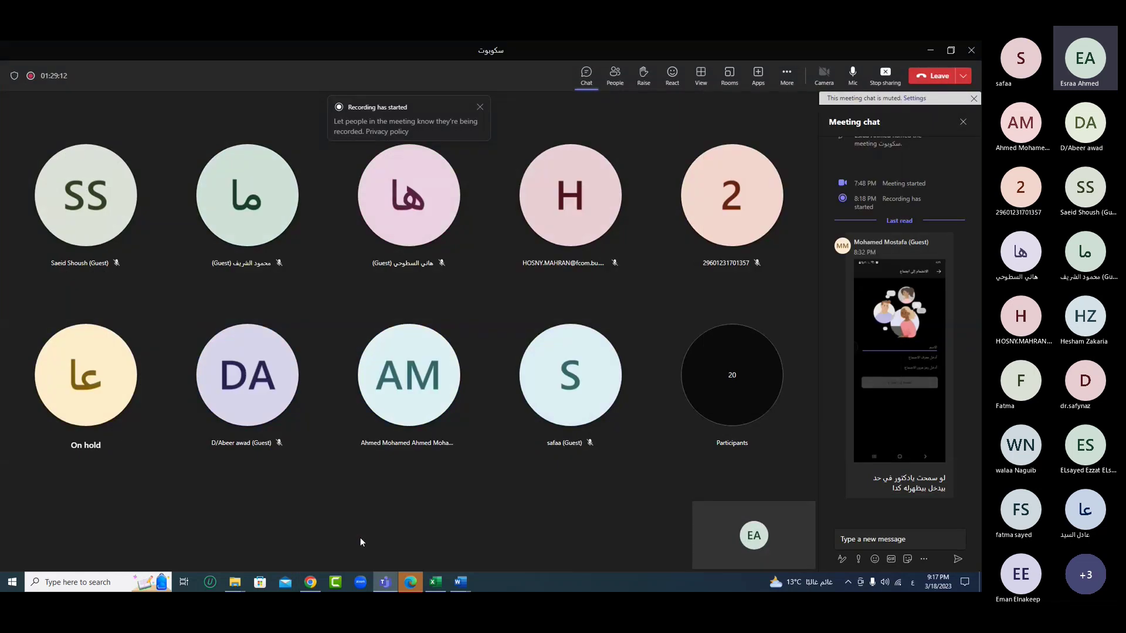
pyautogui.click(586, 73)
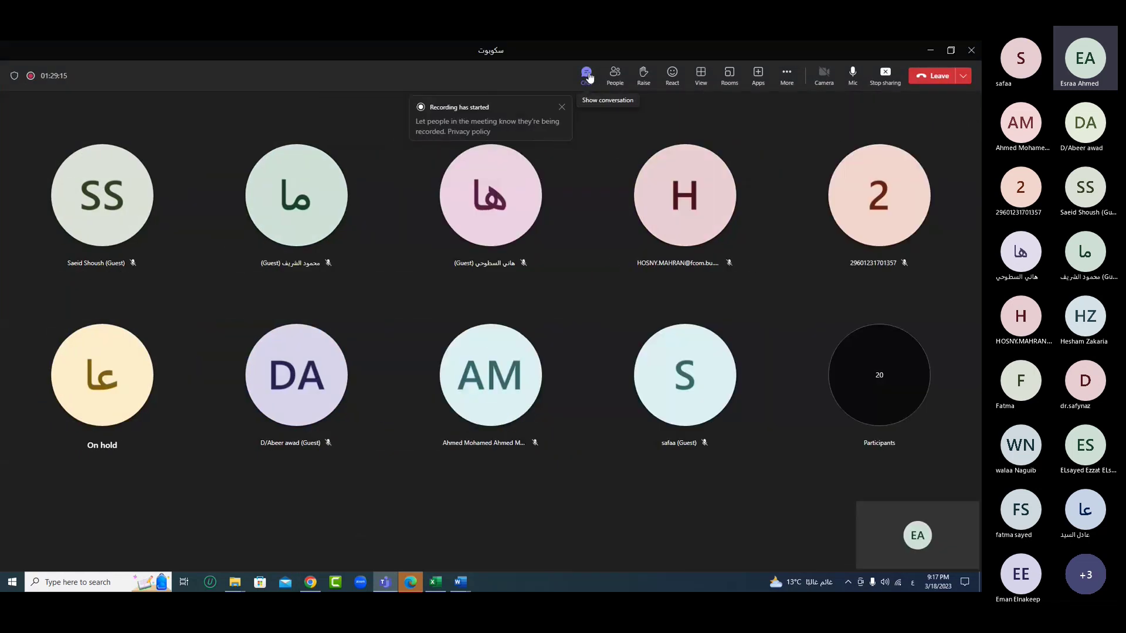
pyautogui.click(615, 79)
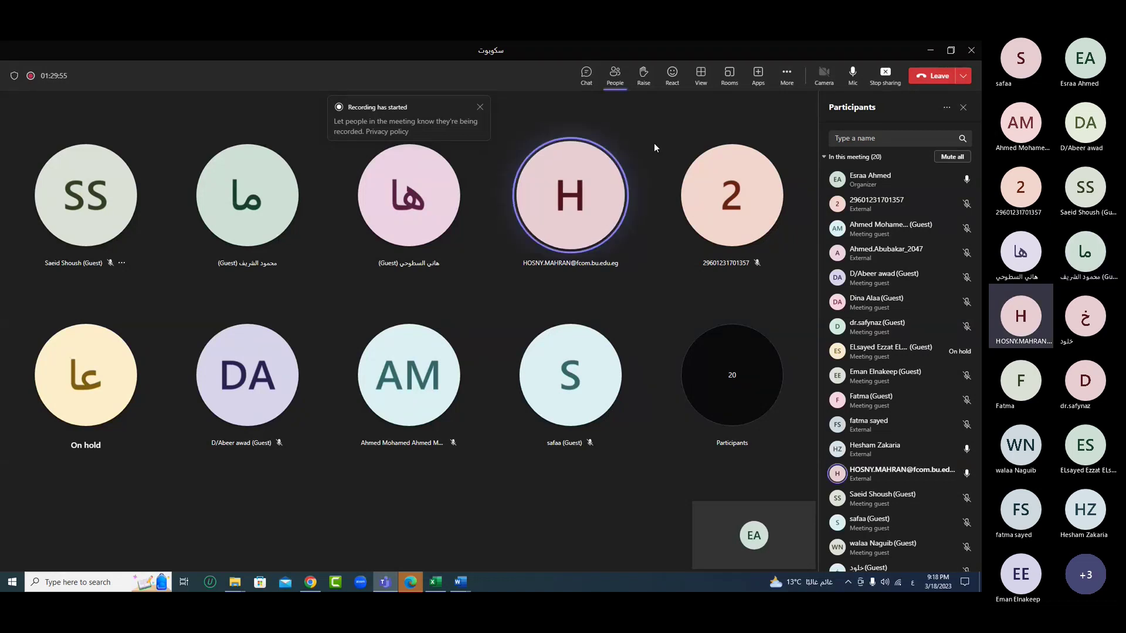
pyautogui.click(480, 107)
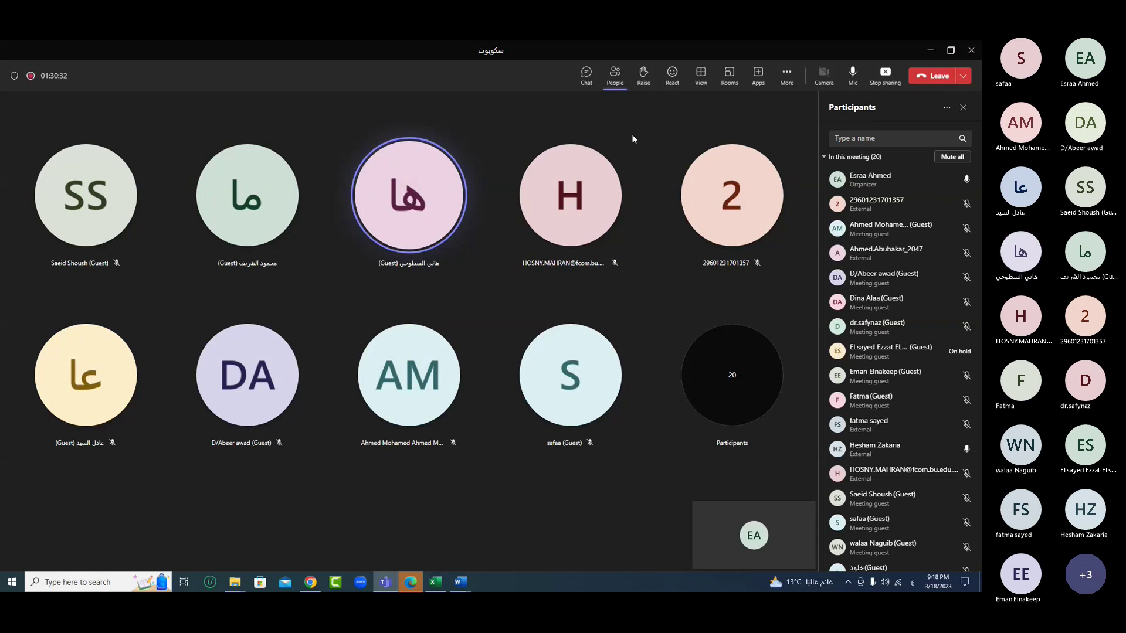
# - Return to Chrome and open the QuillBot paraphrasing tool at quillbot.com in a new tab
pyautogui.click(311, 582)
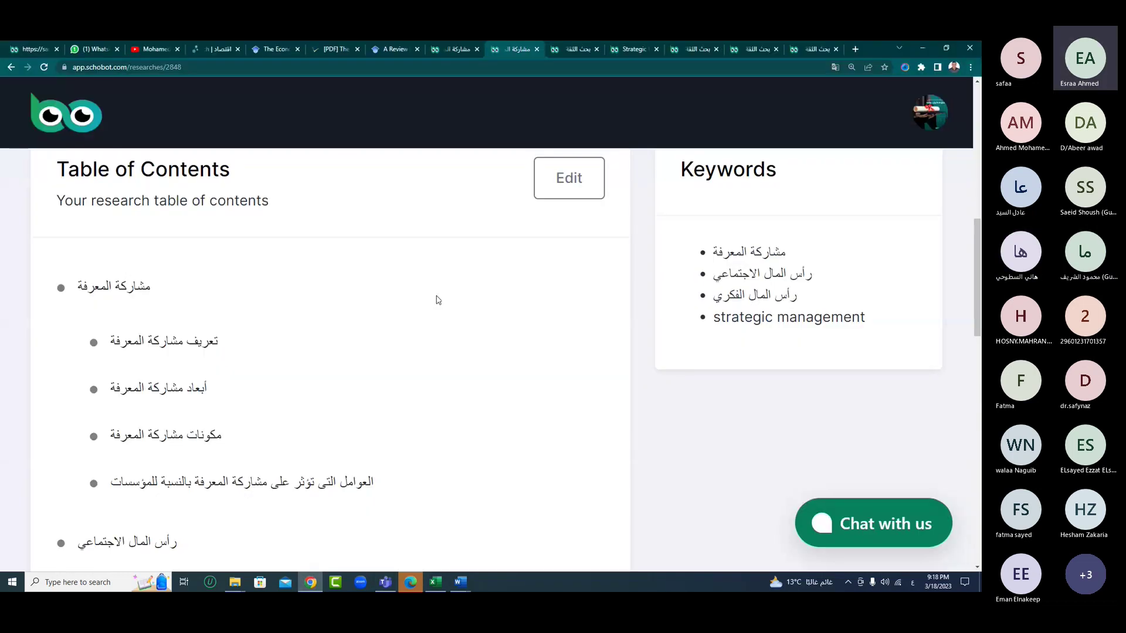
pyautogui.click(855, 51)
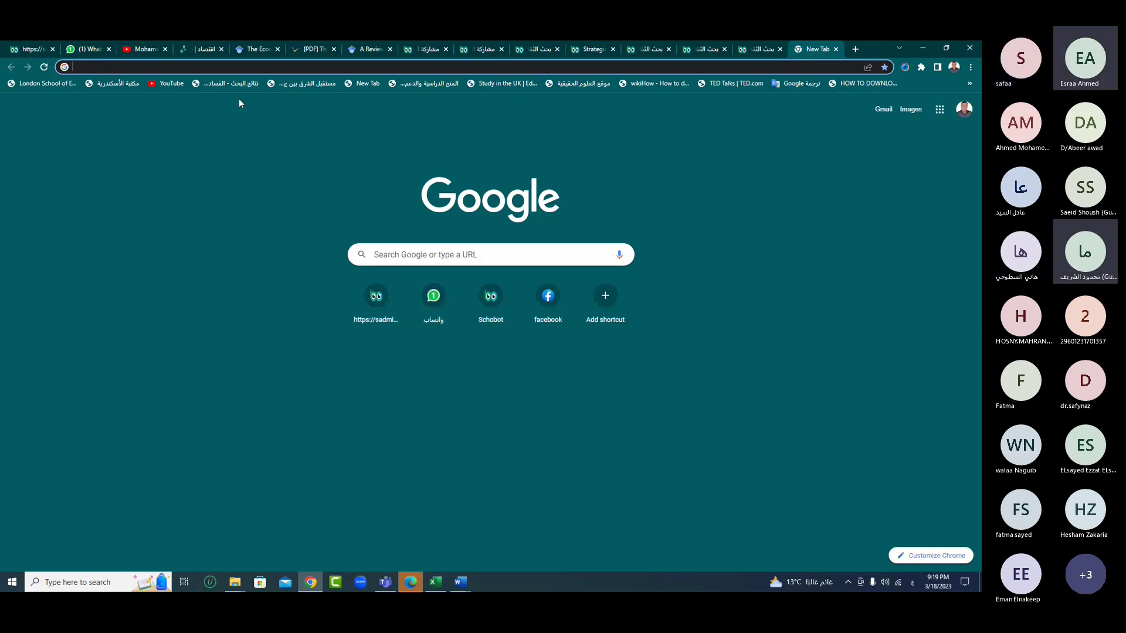
pyautogui.write('ضع')
pyautogui.press('BackSpace')
pyautogui.press('BackSpace')
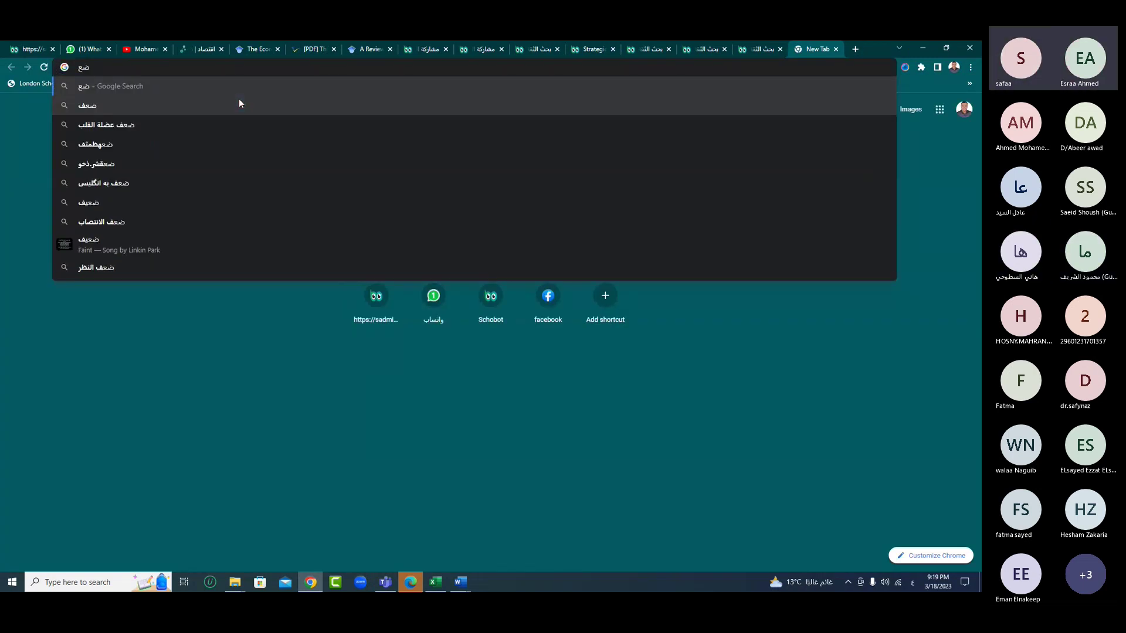
pyautogui.hotkey('alt', 'shift')
pyautogui.write('qui')
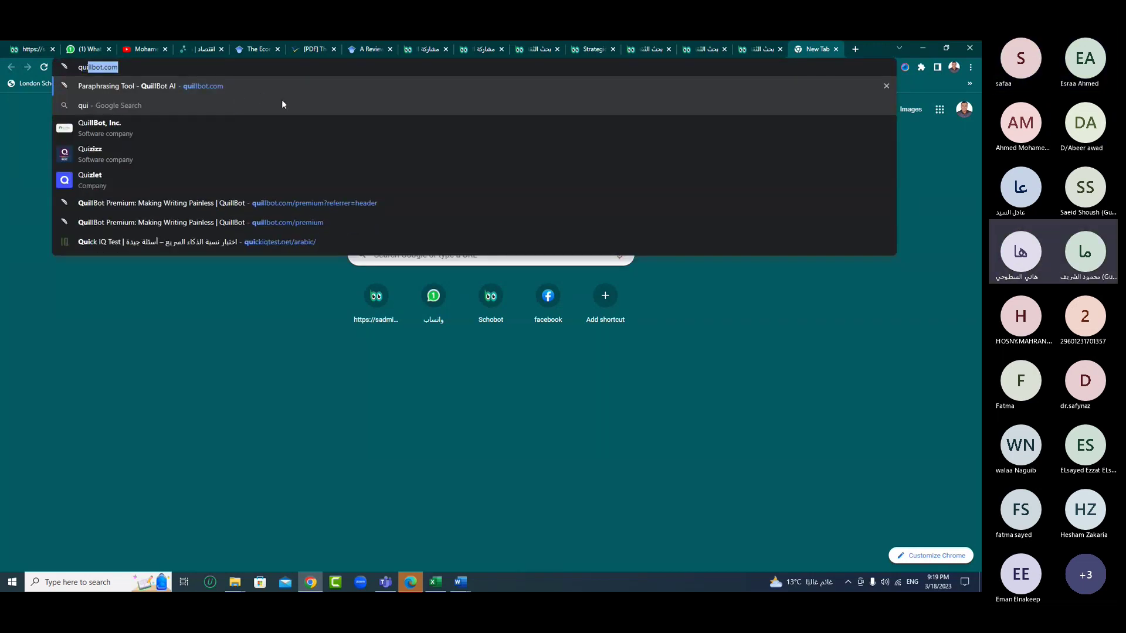
pyautogui.click(252, 90)
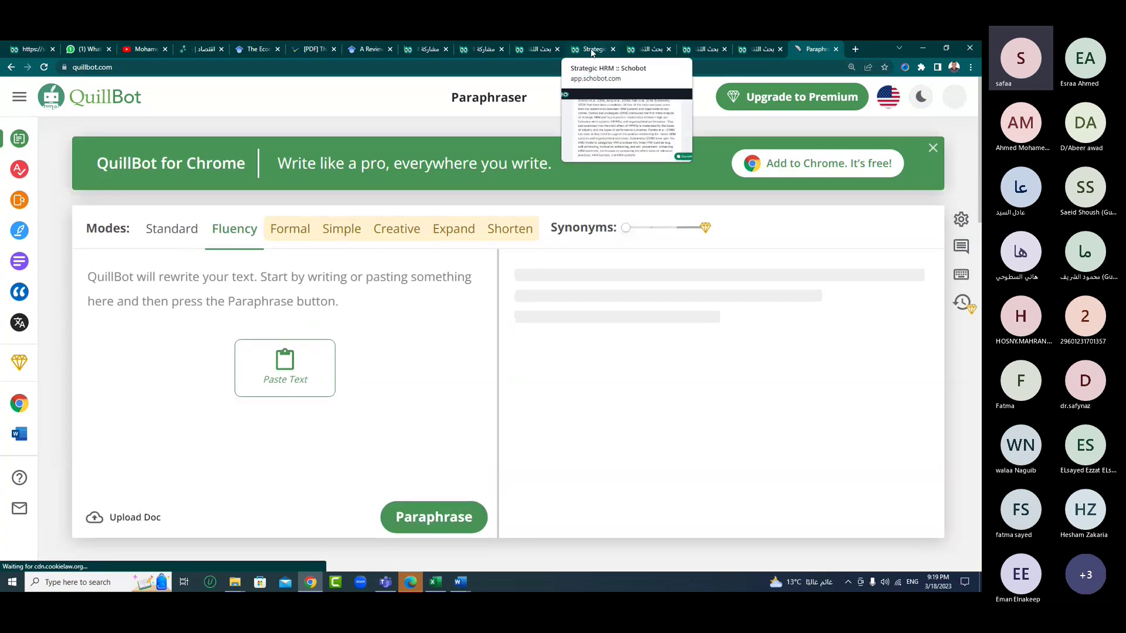
# - Return to the Strategic HRM resource in Schobot and review page 8 back up to its beginning
pyautogui.click(591, 50)
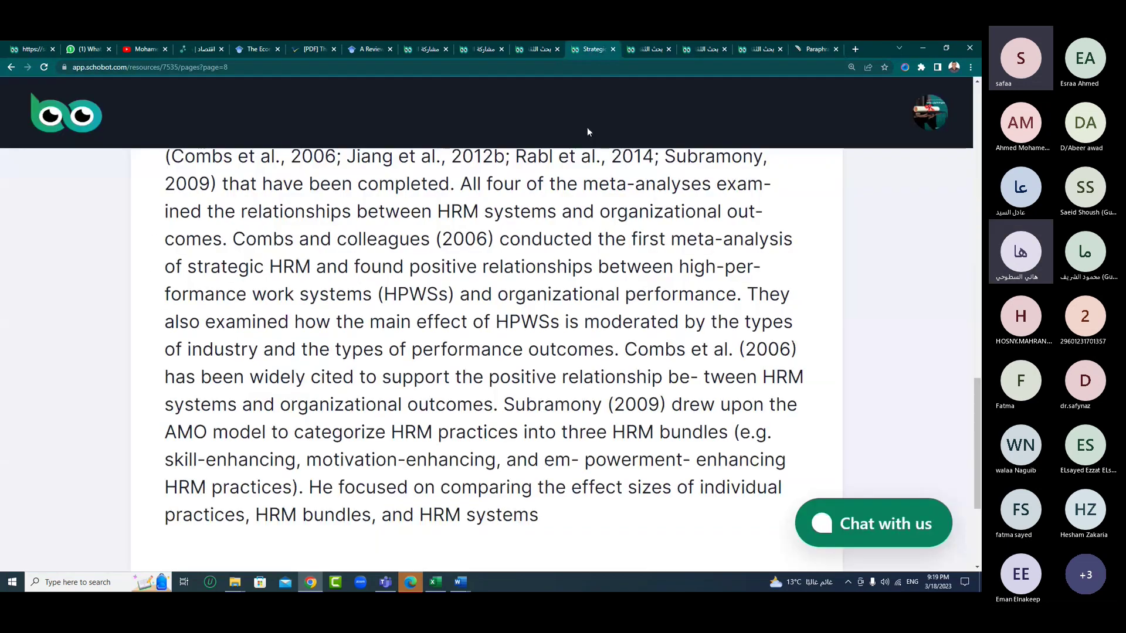
pyautogui.scroll(4, 541, 310)
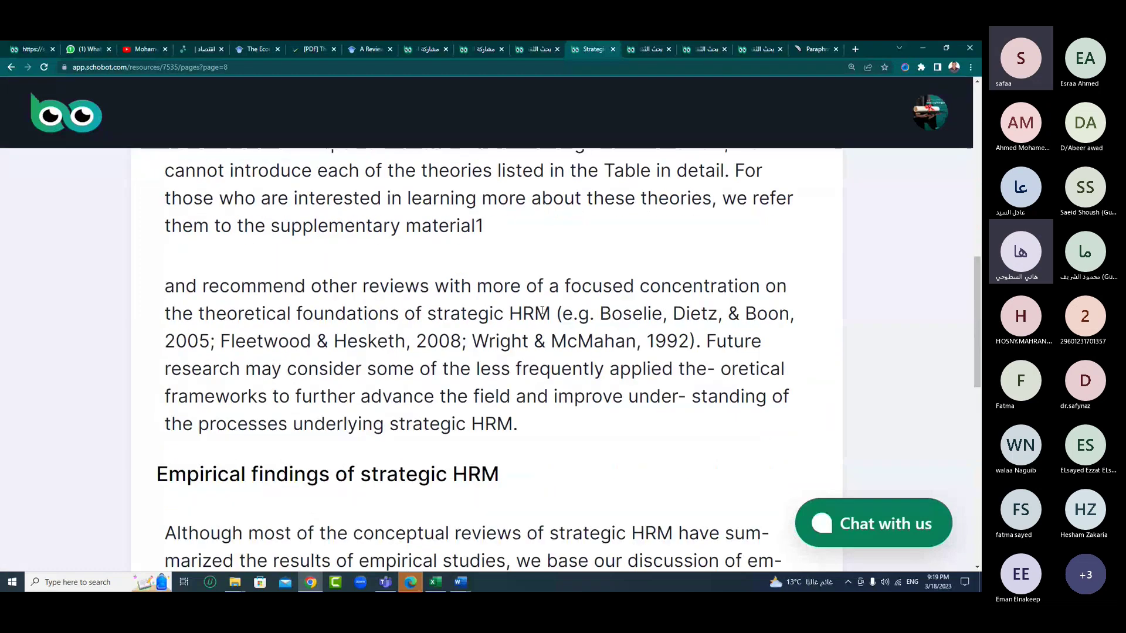
pyautogui.scroll(6, 542, 310)
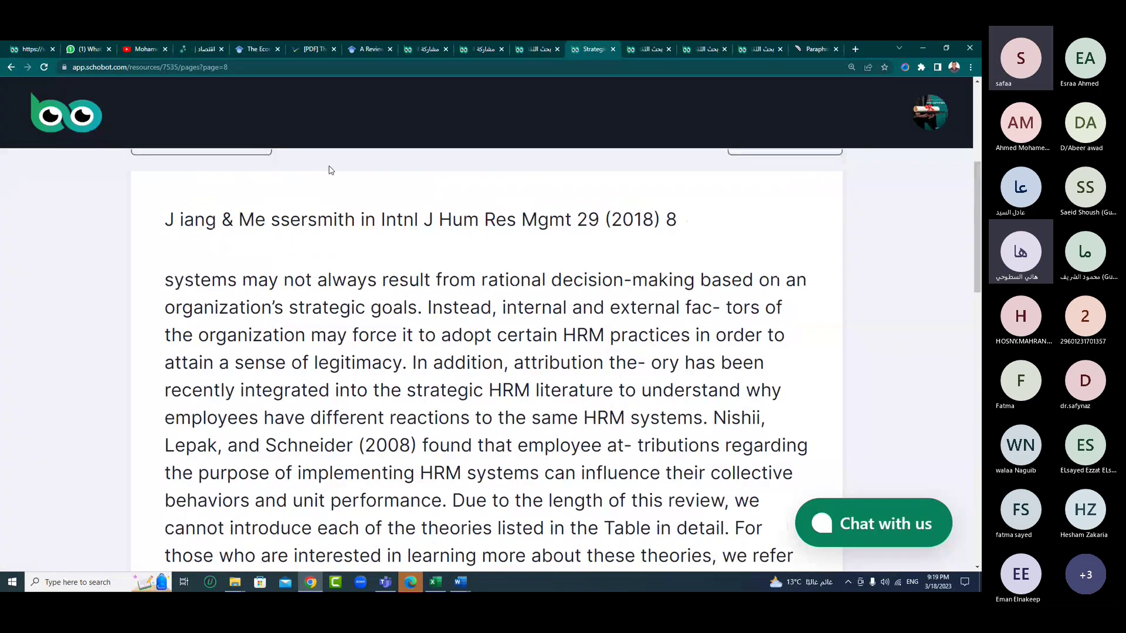
# - Go back to the "مشاركة المعرفة strategic management" research page and open its default search results
pyautogui.click(533, 49)
pyautogui.click(485, 50)
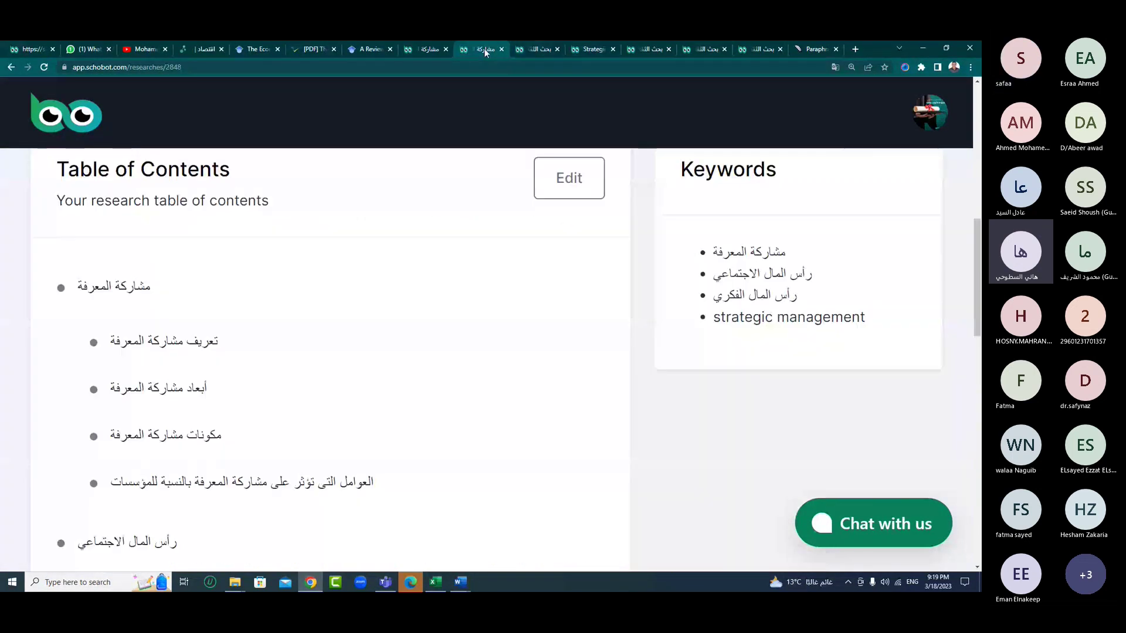
pyautogui.click(422, 50)
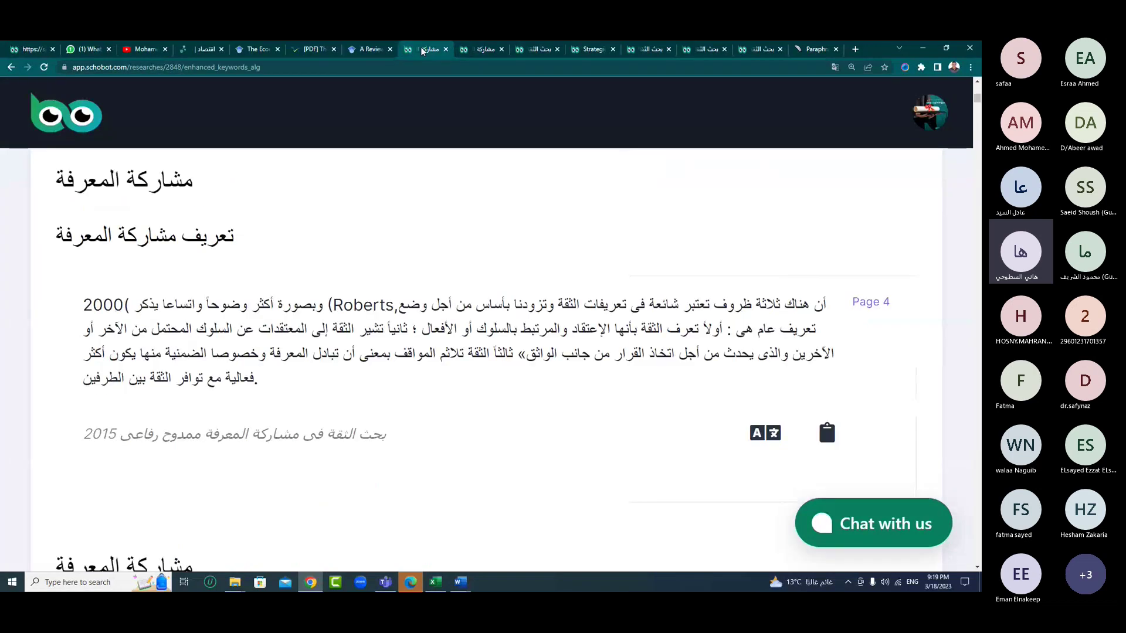
pyautogui.click(473, 50)
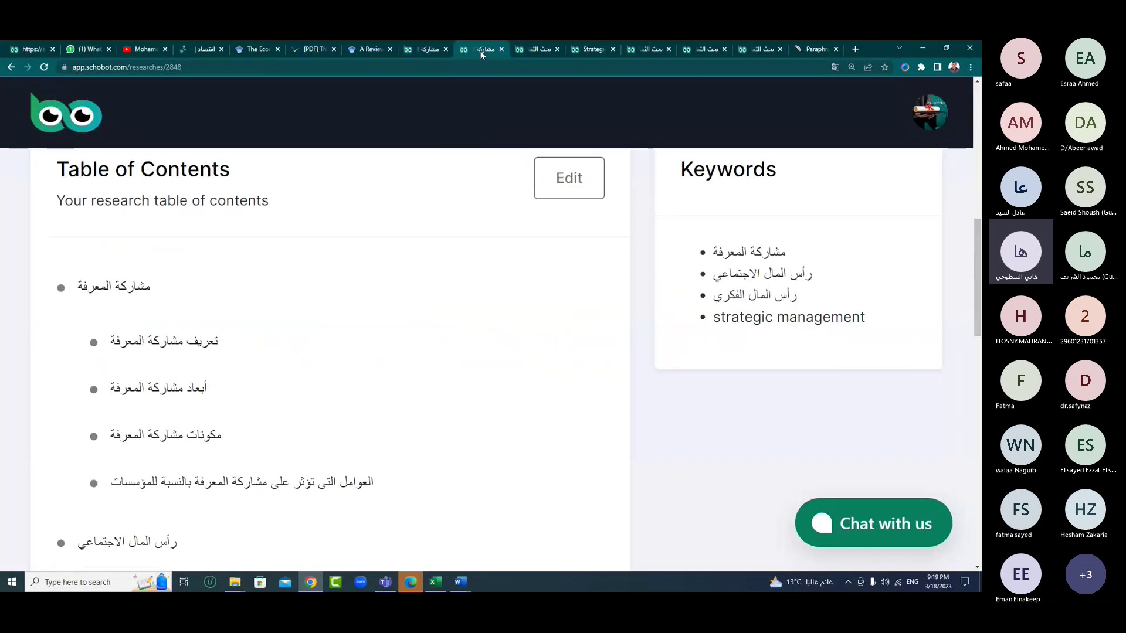
pyautogui.scroll(7, 647, 228)
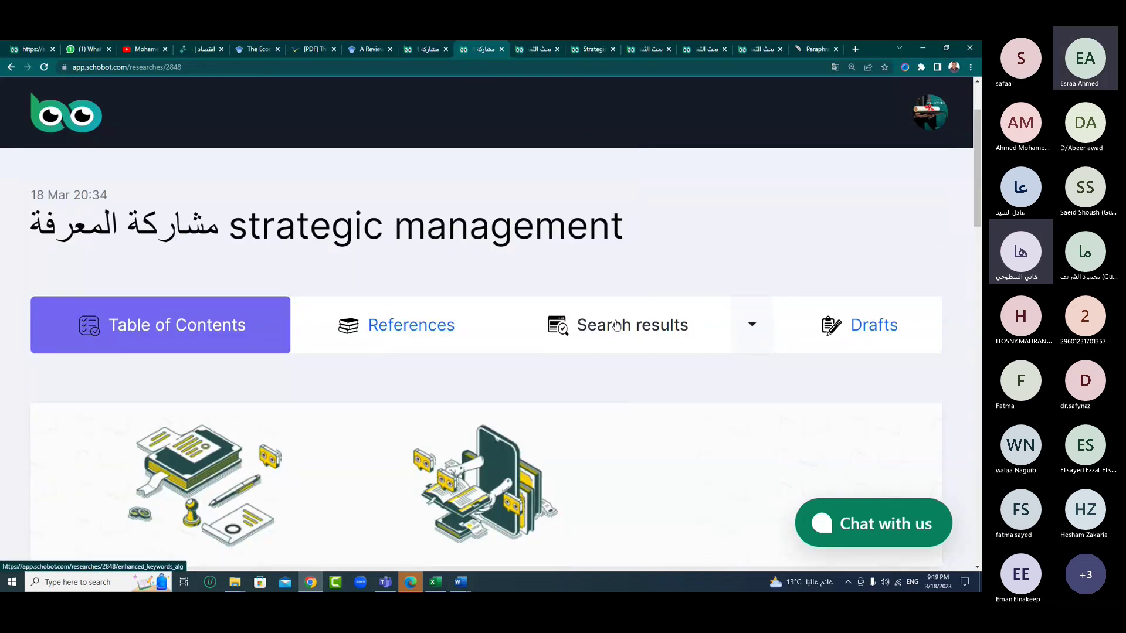
pyautogui.click(617, 324)
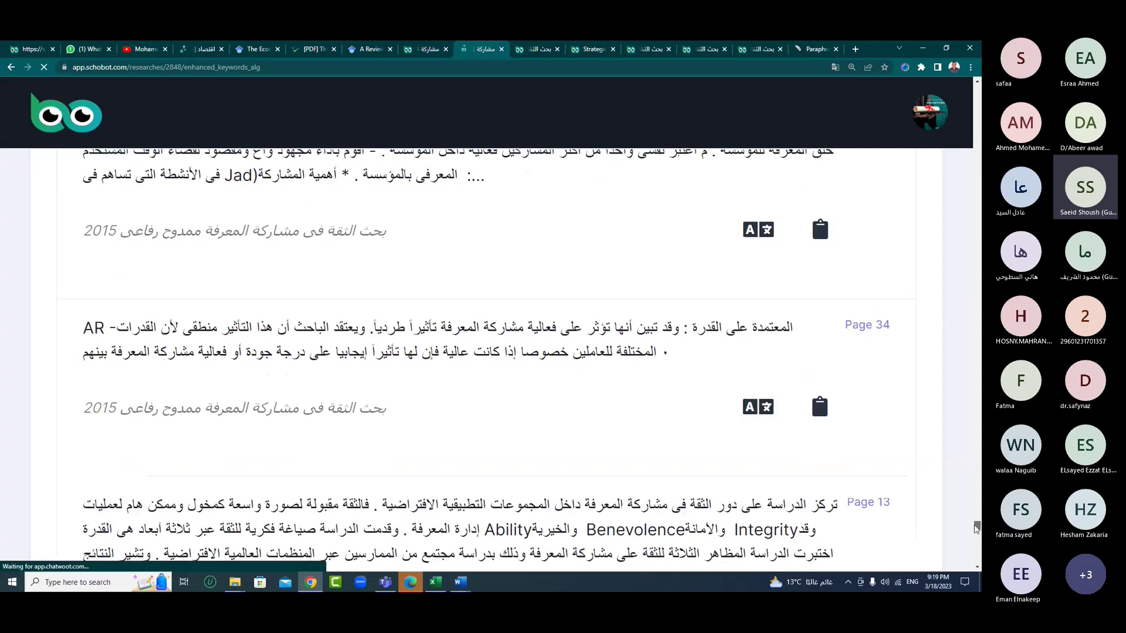
# - Copy the opening of the page 10 passage under "methodological issues", from "In addition to reviewing" through "variables"
pyautogui.scroll(-2, 403, 413)
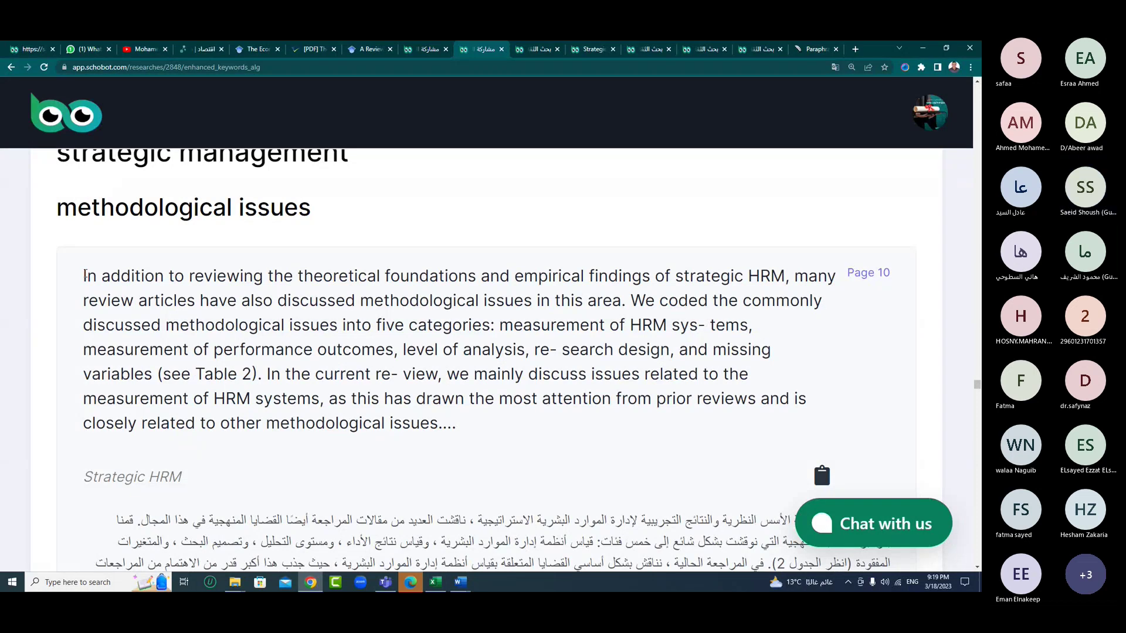
pyautogui.moveTo(85, 275); pyautogui.dragTo(153, 368)
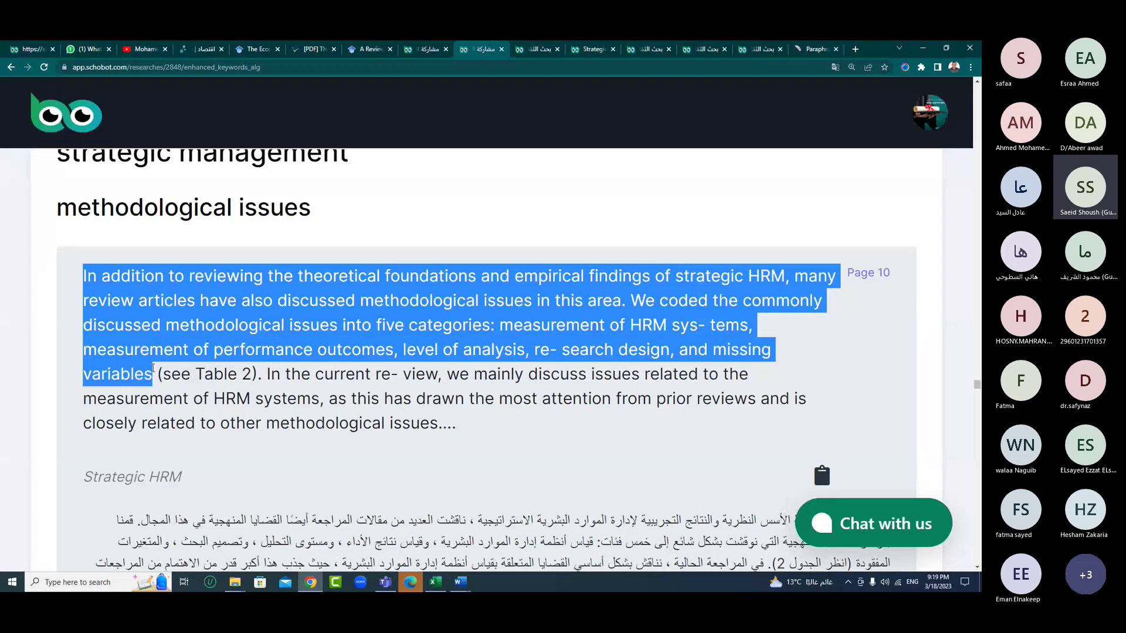
pyautogui.rightClick(238, 299)
pyautogui.click(270, 303)
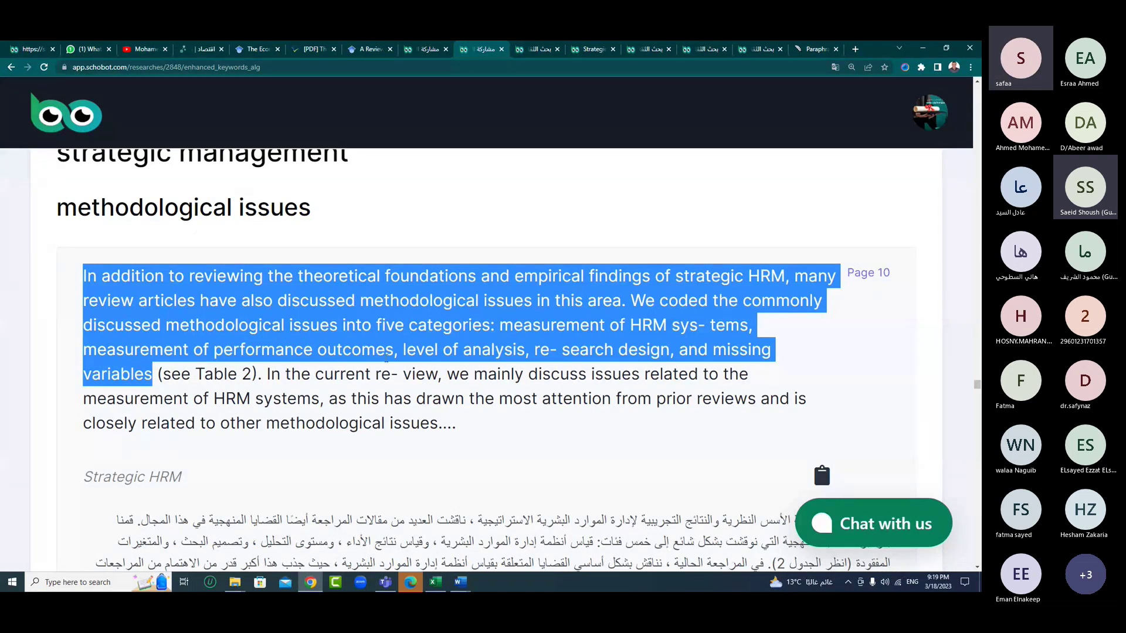
pyautogui.click(386, 358)
# - Copy the page 1 abstract under "empirical findings", from "Abstract Recent years" through "recent trends in the field of strategic HRM."
pyautogui.scroll(12, 386, 357)
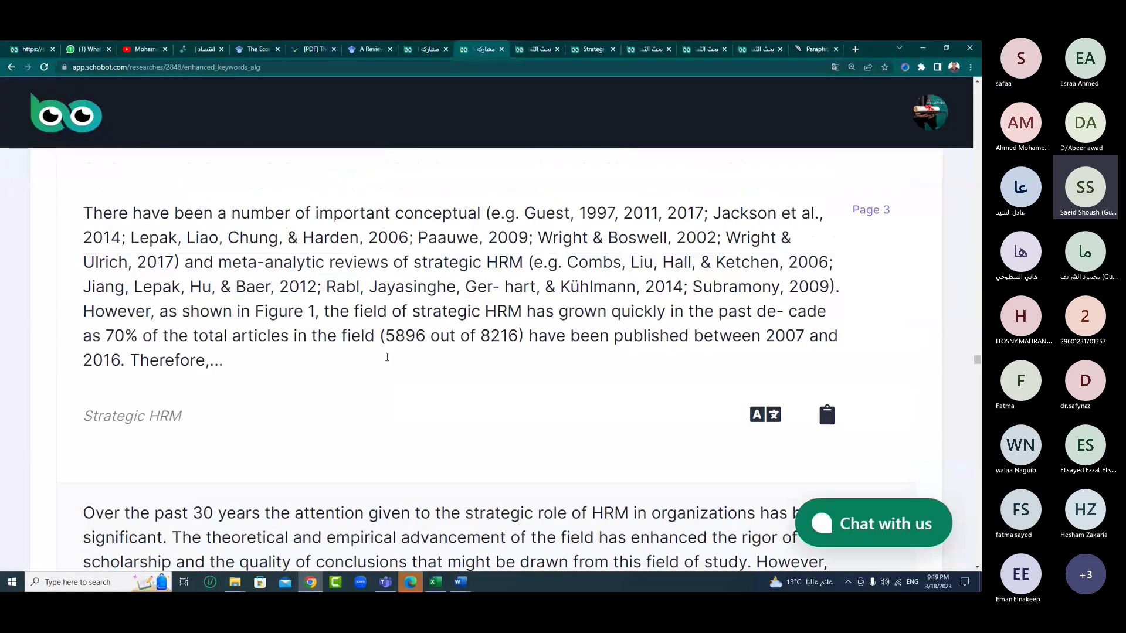
pyautogui.scroll(4, 387, 358)
pyautogui.scroll(2, 387, 358)
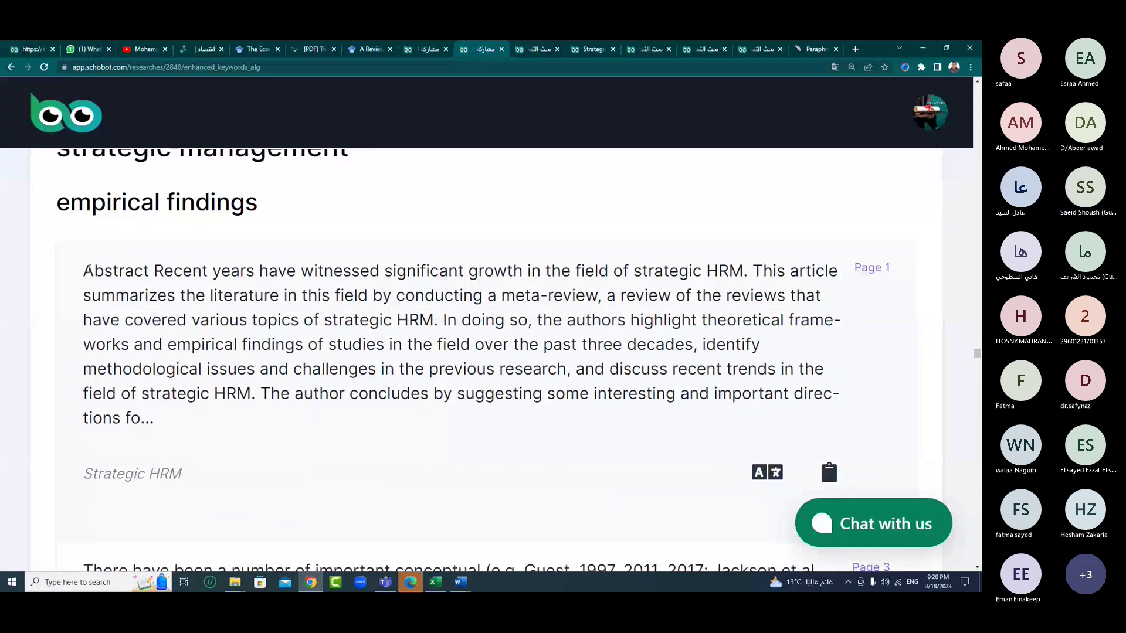
pyautogui.moveTo(87, 269); pyautogui.dragTo(254, 395)
pyautogui.rightClick(202, 322)
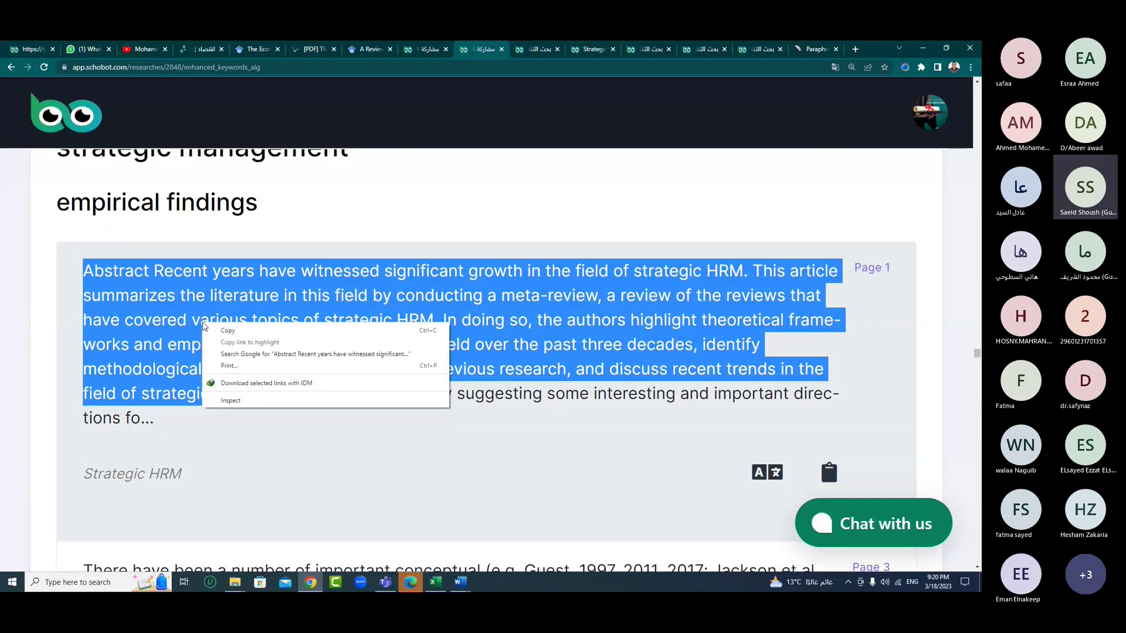
pyautogui.click(214, 328)
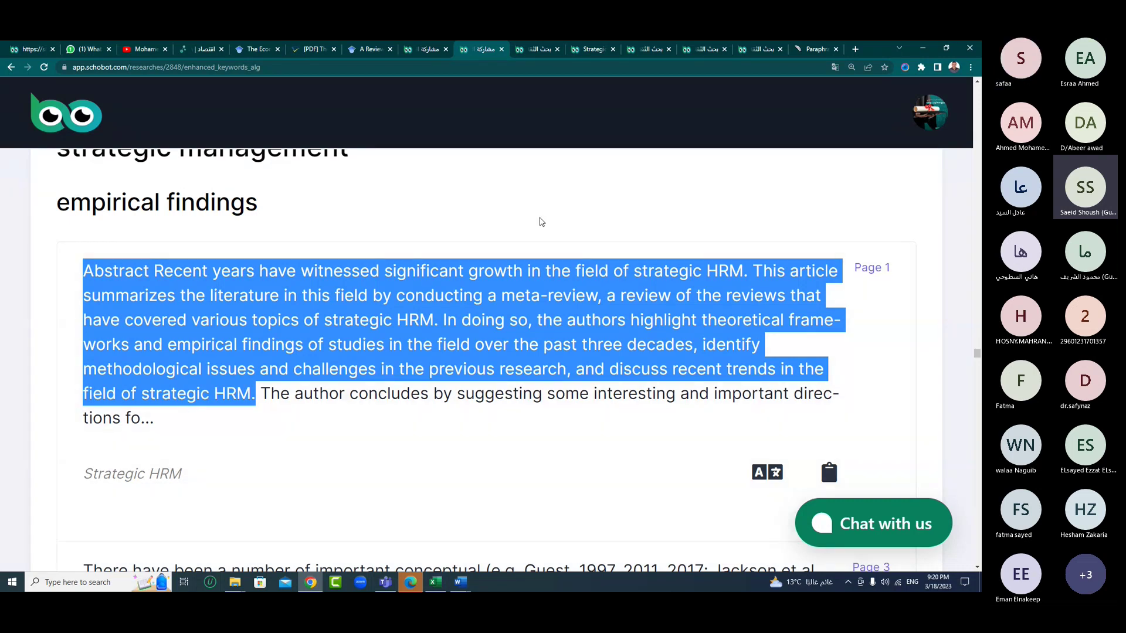
# - Close the five browser tabs between the current research page and the QuillBot paraphrasing tool
pyautogui.click(557, 48)
pyautogui.click(557, 49)
pyautogui.click(557, 49)
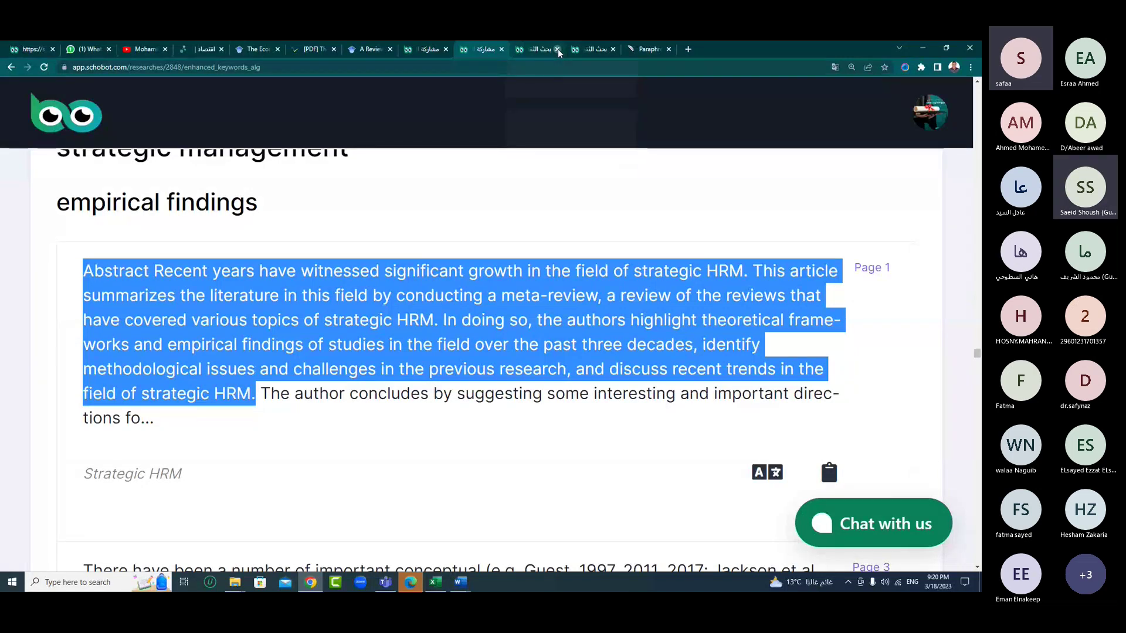
pyautogui.click(558, 49)
pyautogui.click(558, 49)
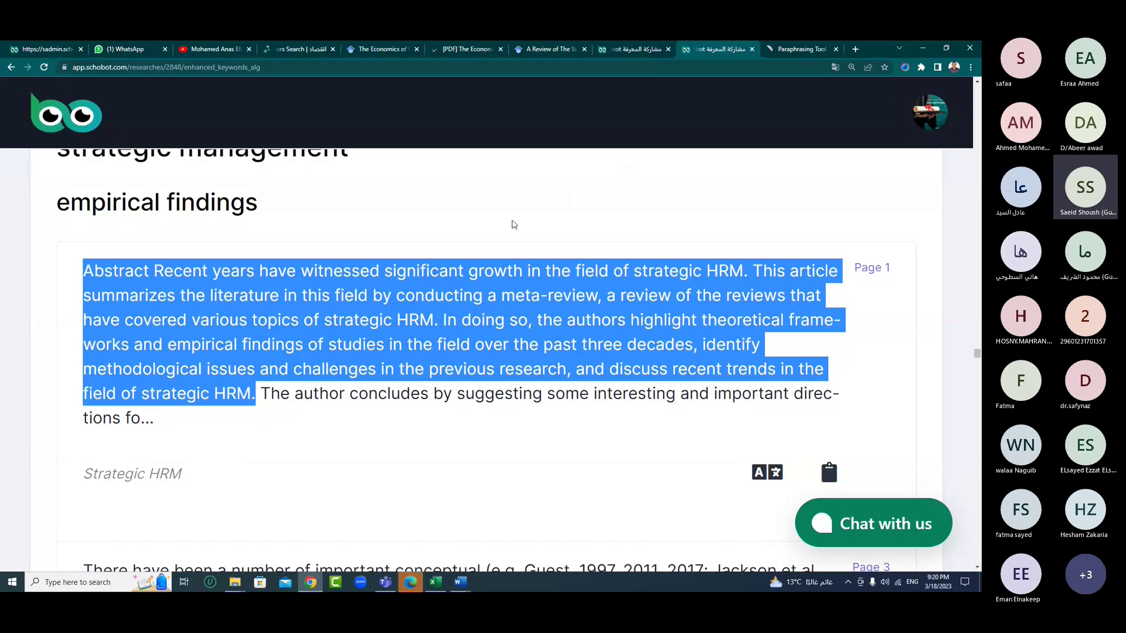
# - Copy the highlighted page 1 abstract again, paste it into the QuillBot paraphraser, and paraphrase it in Fluency mode
pyautogui.rightClick(483, 313)
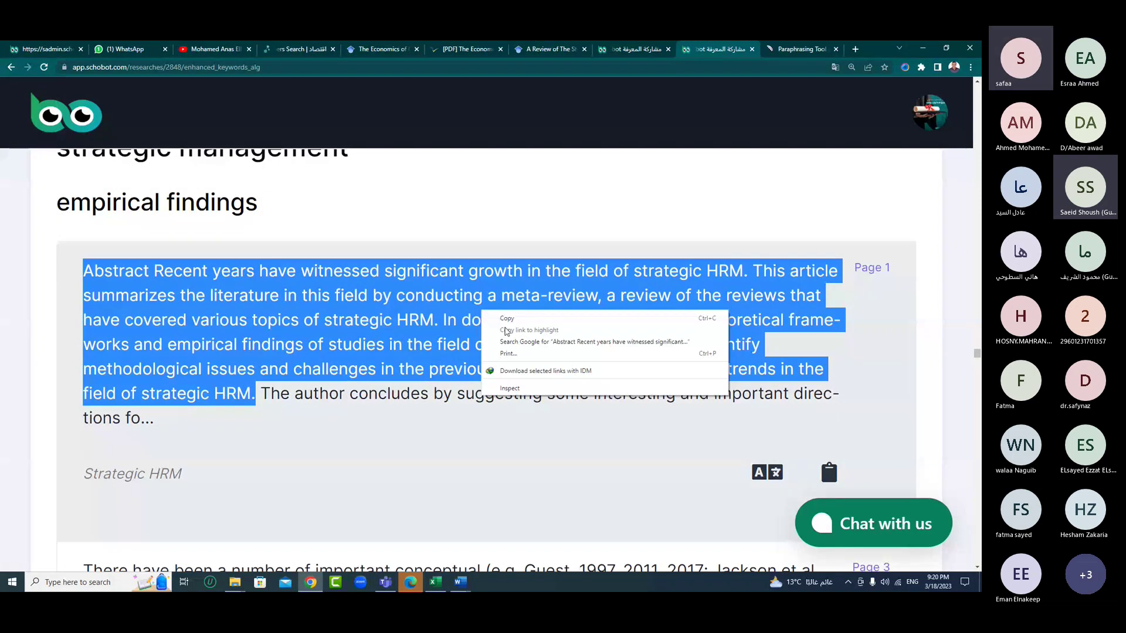
pyautogui.click(505, 318)
pyautogui.rightClick(465, 294)
pyautogui.click(487, 300)
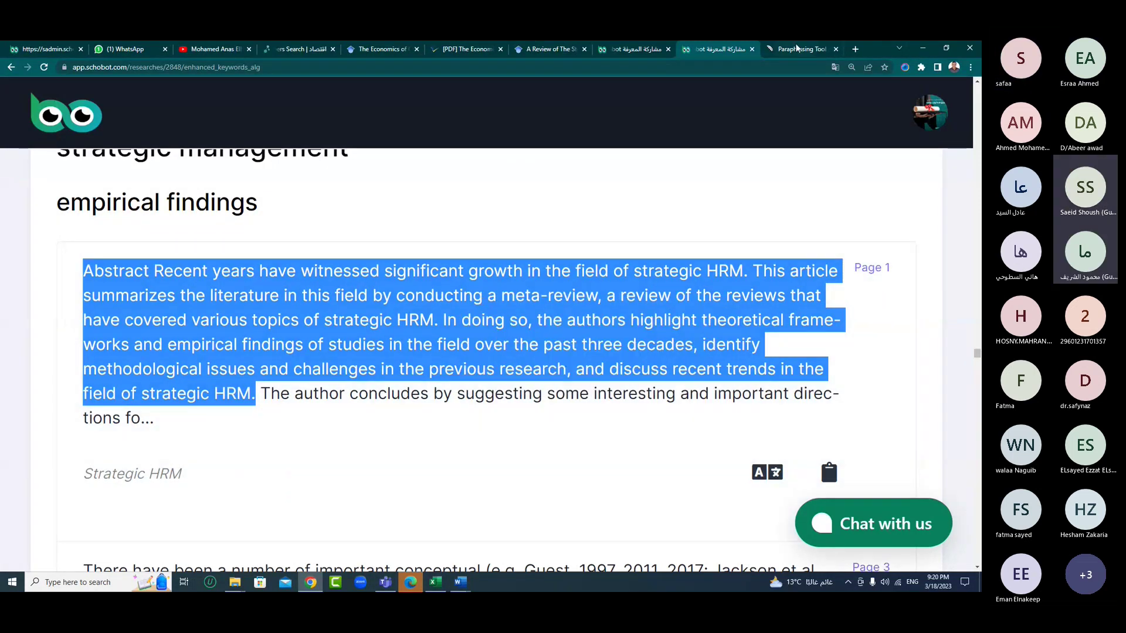
pyautogui.click(797, 48)
pyautogui.rightClick(271, 284)
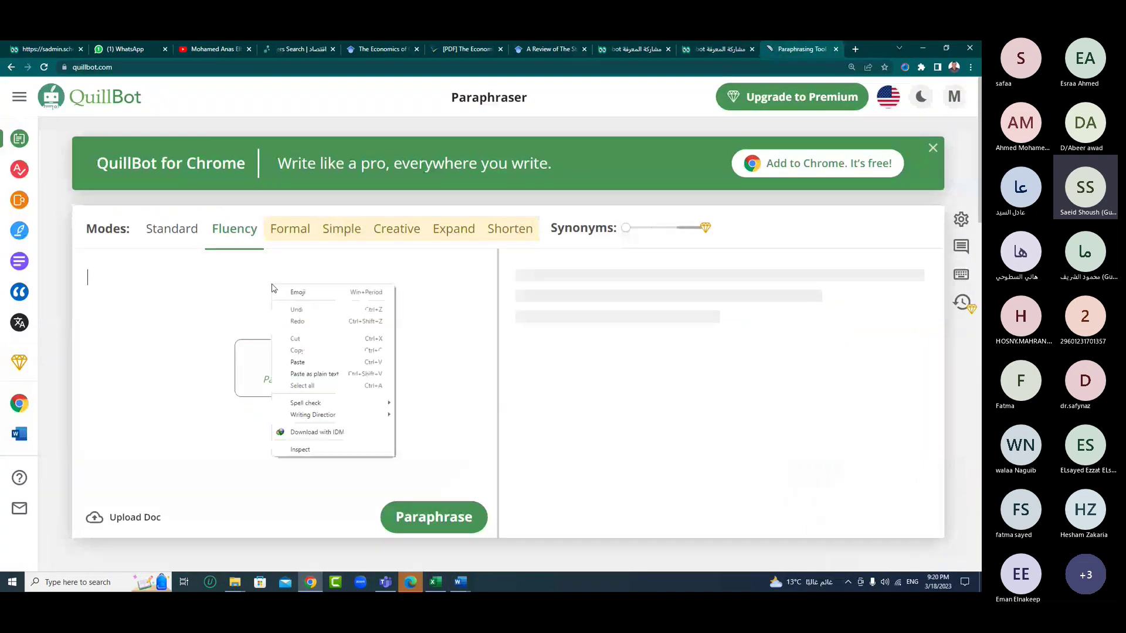
pyautogui.click(293, 363)
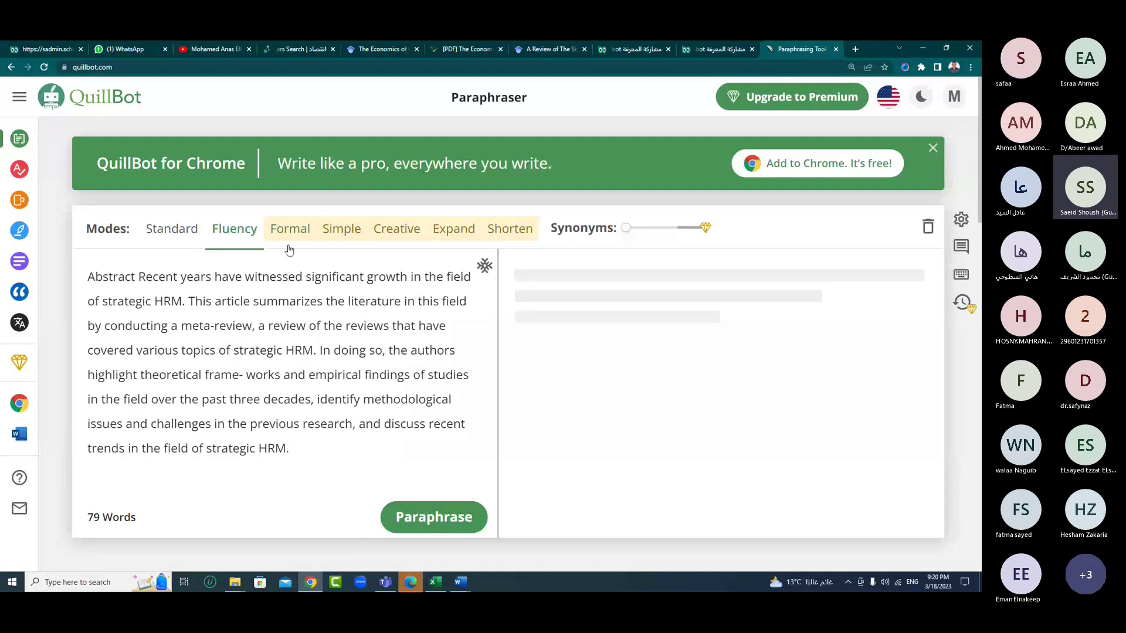
pyautogui.click(434, 518)
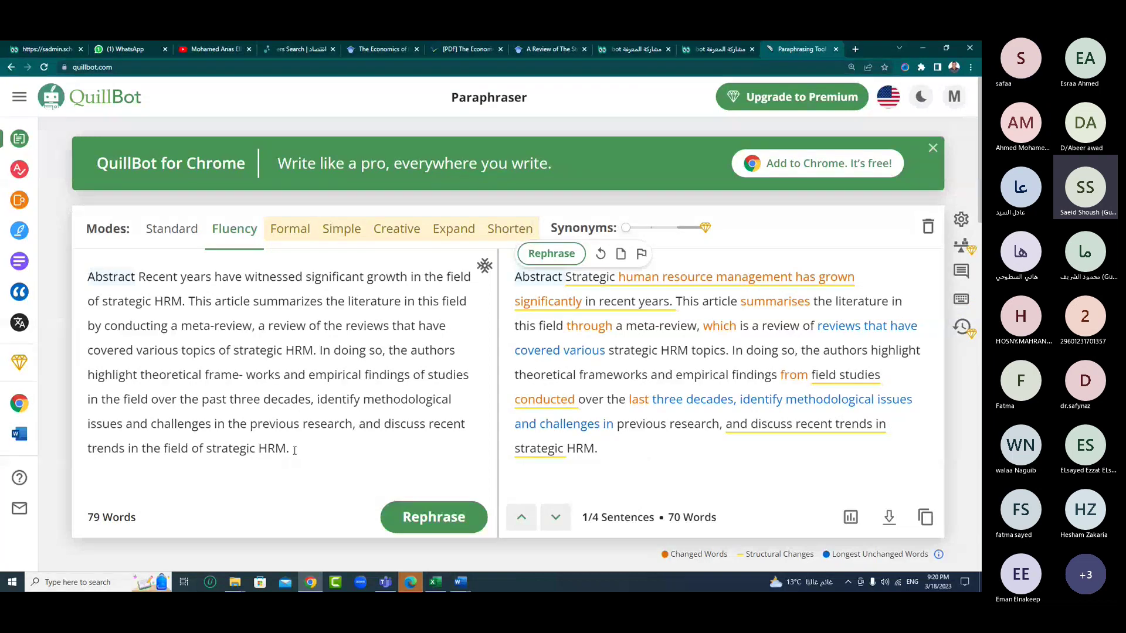
# - Compare the original abstract with its paraphrase by highlighting the full text of each
pyautogui.moveTo(294, 450); pyautogui.dragTo(485, 265)
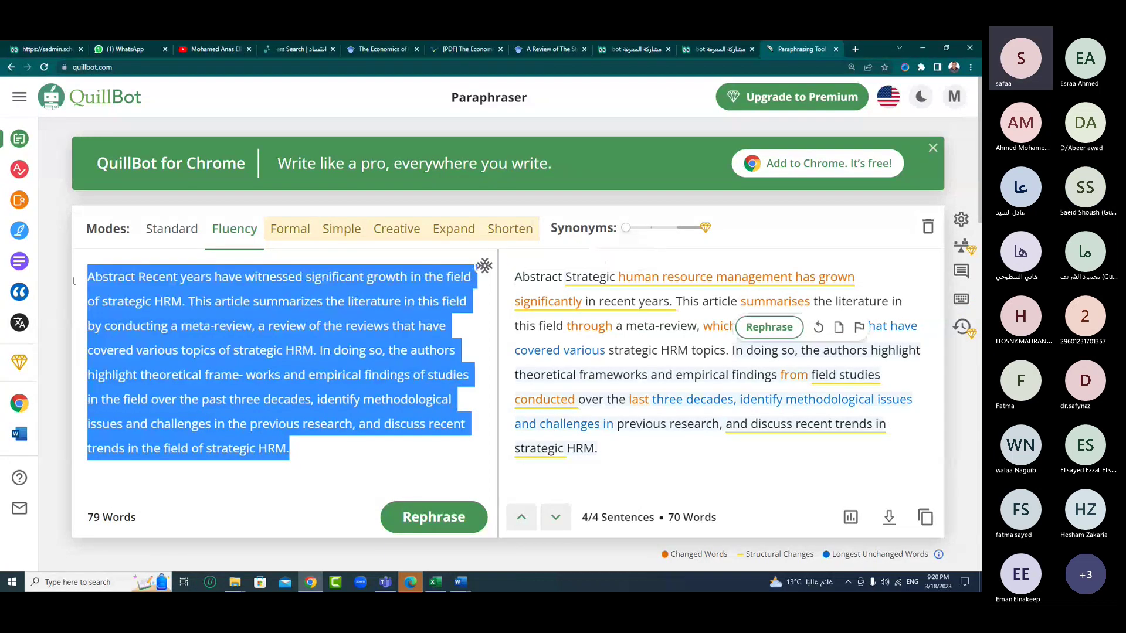
pyautogui.click(152, 301)
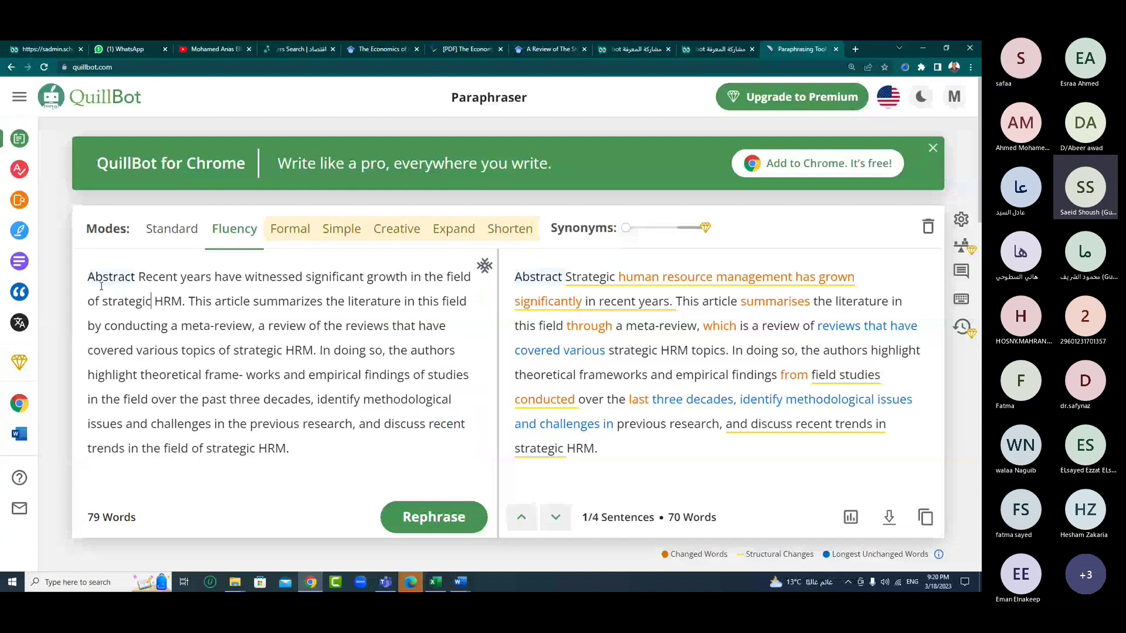
pyautogui.click(304, 446)
pyautogui.moveTo(604, 455); pyautogui.dragTo(516, 272)
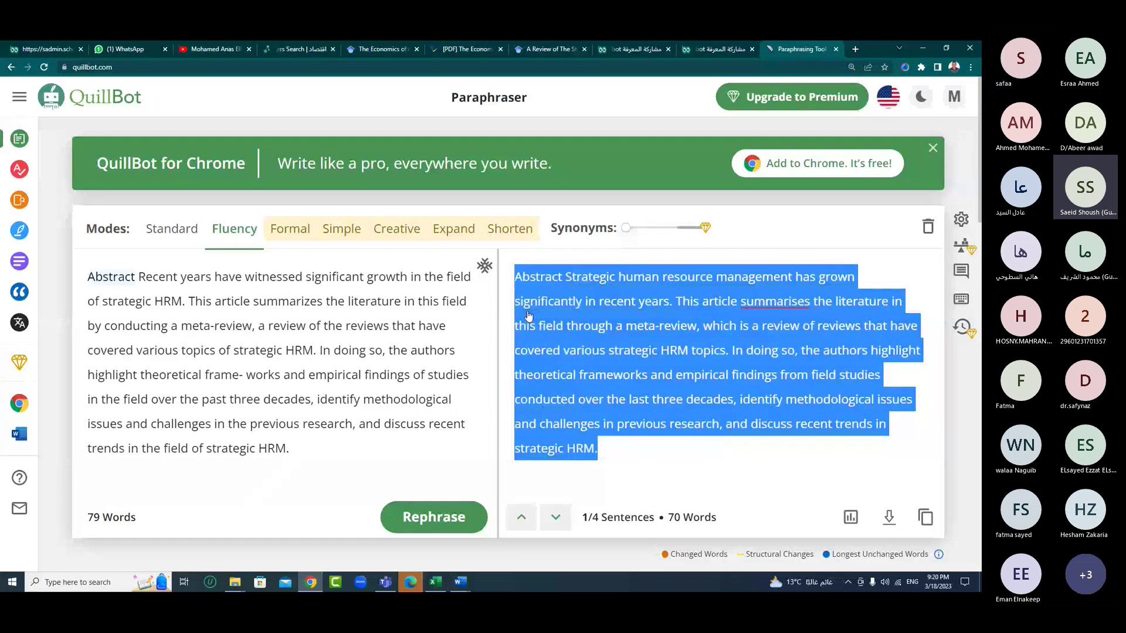
pyautogui.click(527, 316)
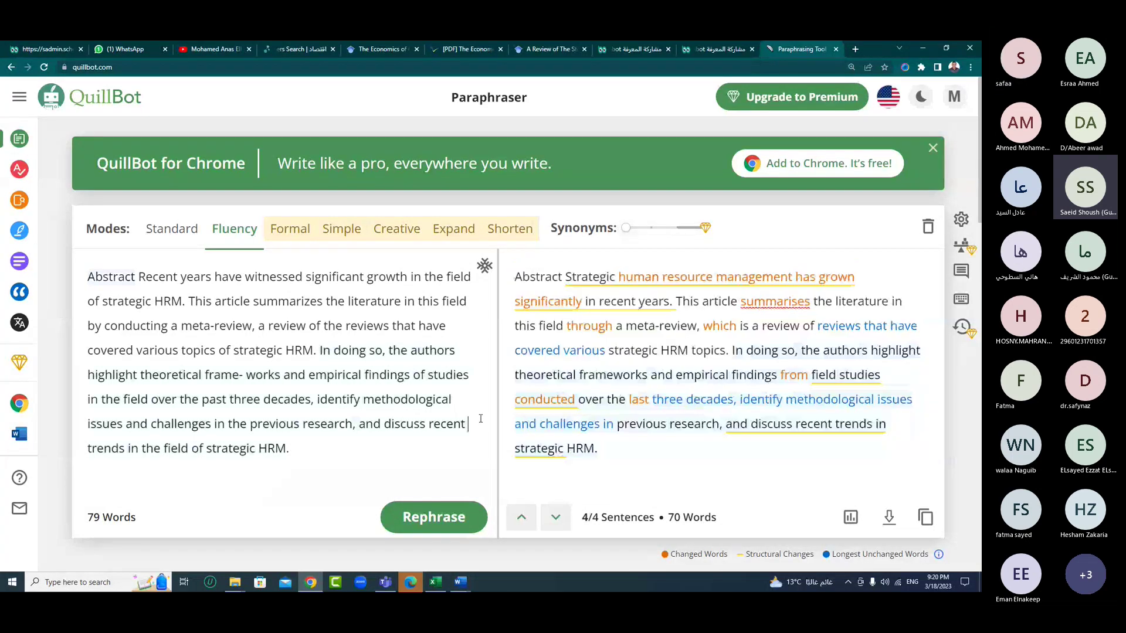
pyautogui.click(92, 68)
pyautogui.hotkey('ctrl', 'c')
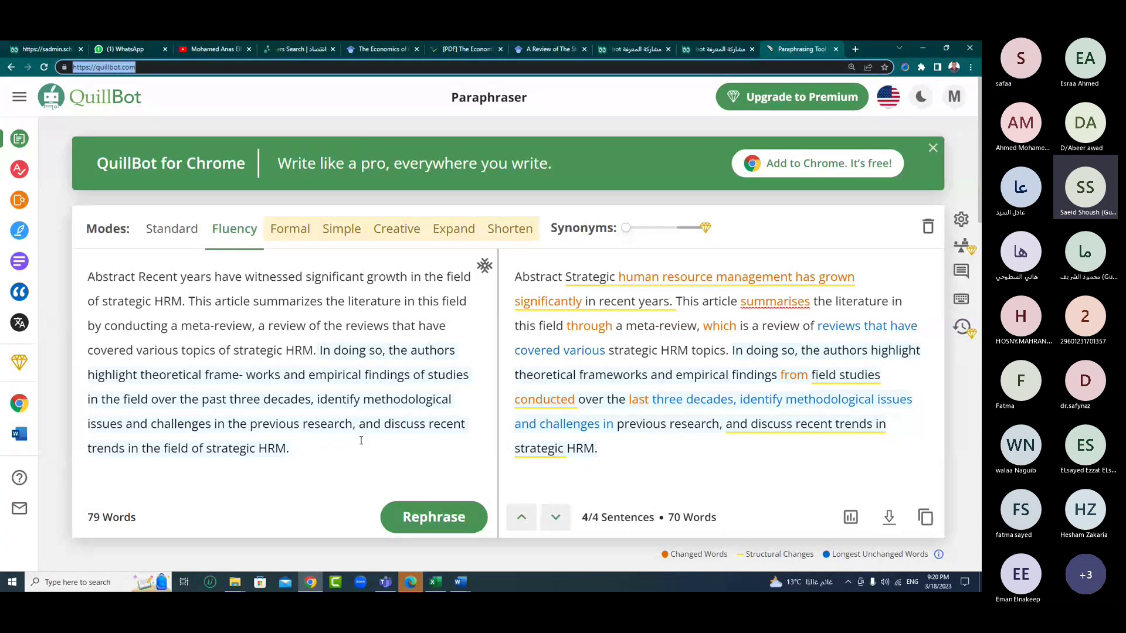
pyautogui.click(386, 584)
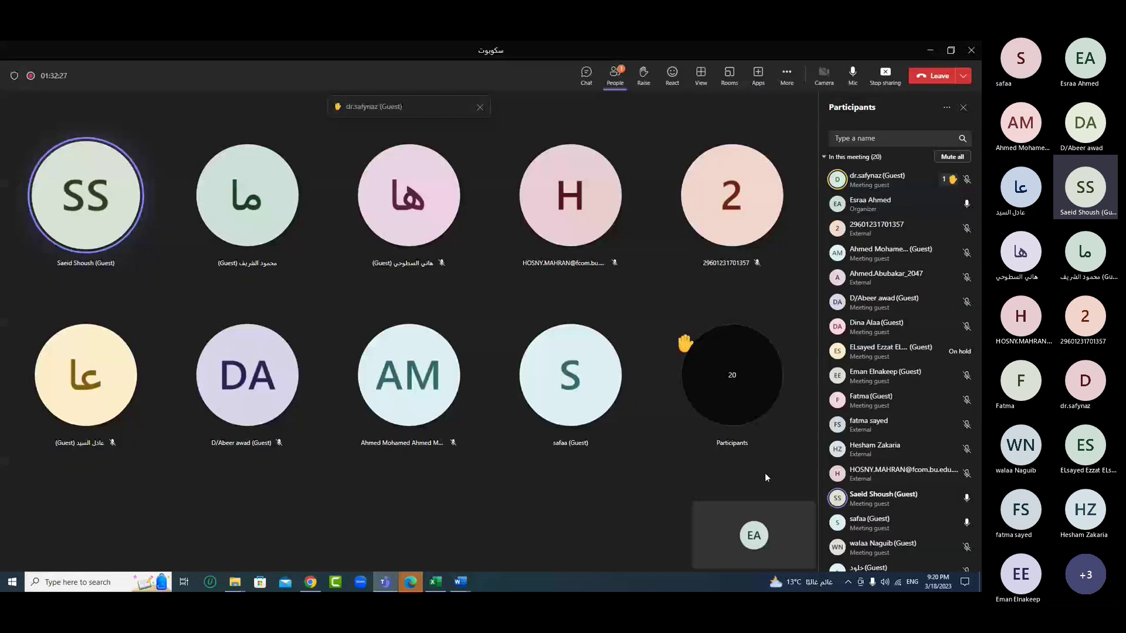
pyautogui.click(587, 75)
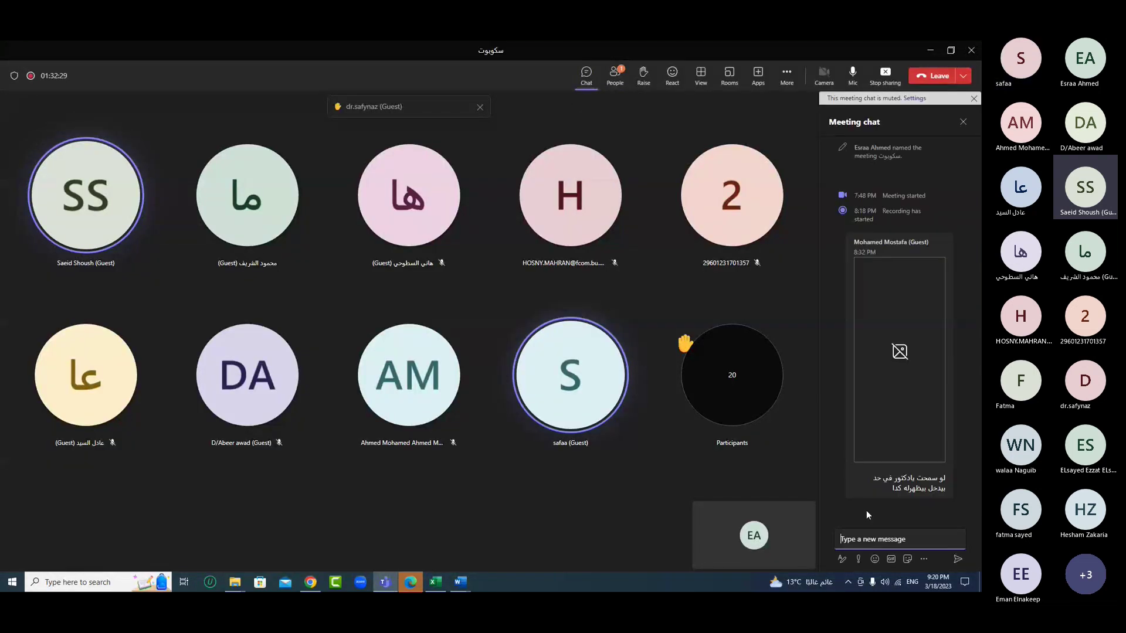
pyautogui.rightClick(875, 541)
pyautogui.click(888, 528)
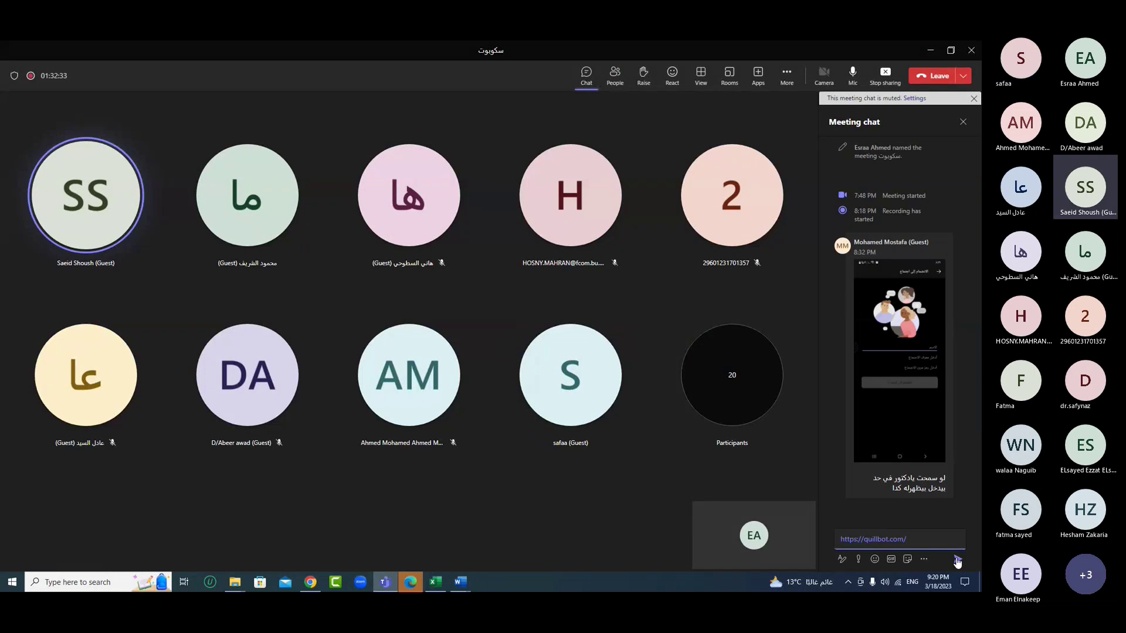
pyautogui.click(957, 560)
pyautogui.click(384, 584)
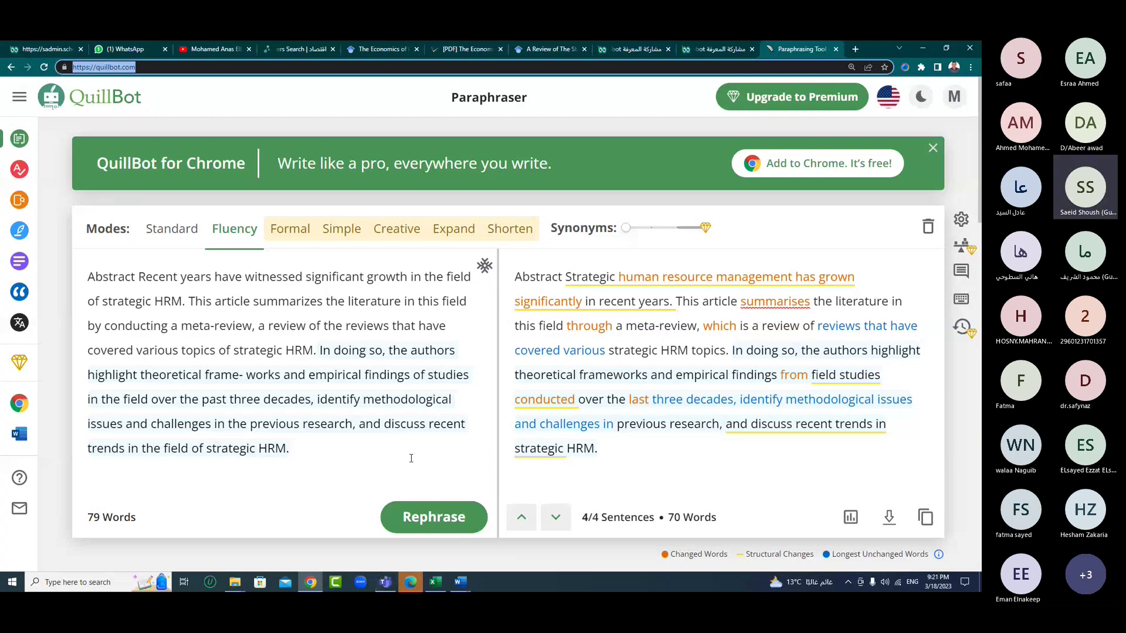
# - Point out the last sentence of the original text, ending in "HRM.", against its paraphrased counterpart
pyautogui.click(321, 447)
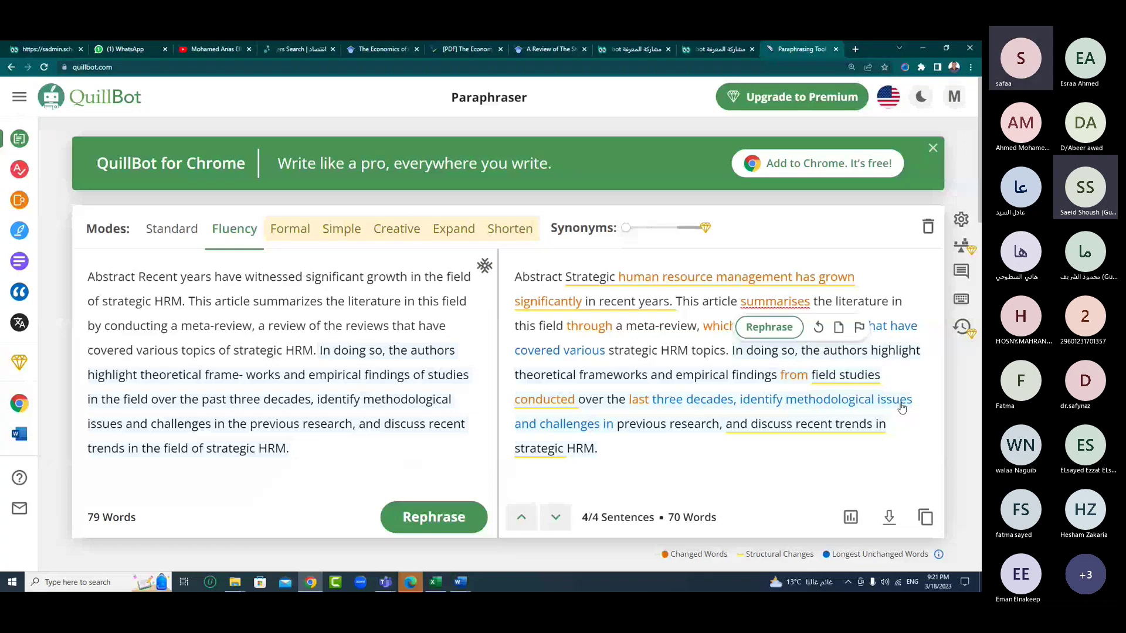
pyautogui.moveTo(301, 449)
pyautogui.mouseDown()
pyautogui.moveTo(153, 263)
pyautogui.moveTo(183, 375)
pyautogui.moveTo(300, 448)
pyautogui.mouseUp()
pyautogui.click(327, 449)
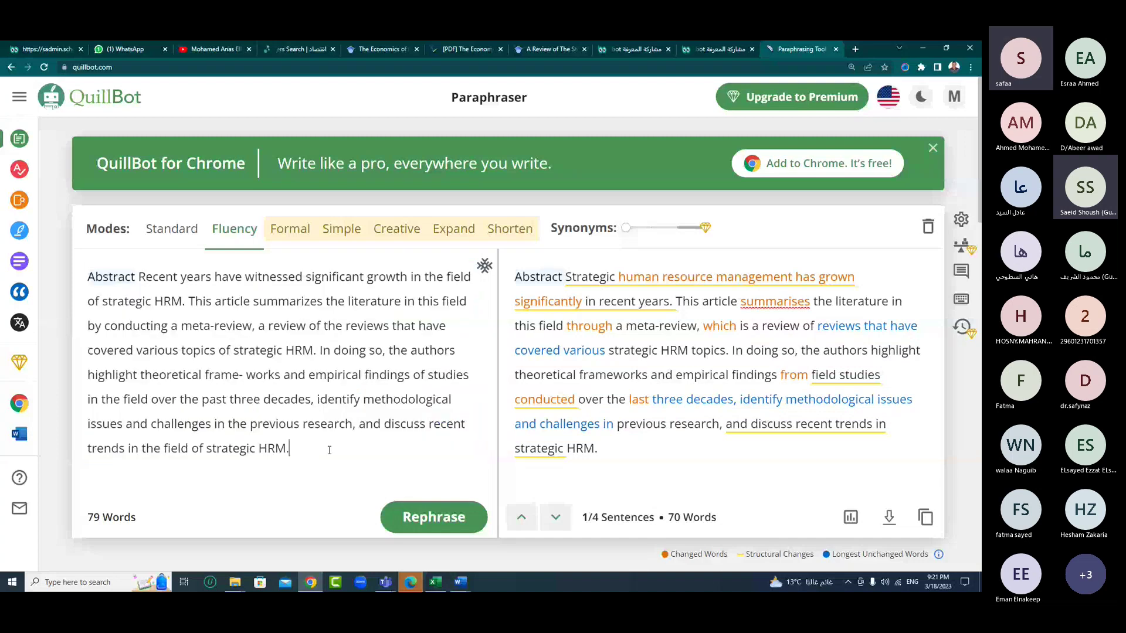
pyautogui.doubleClick(273, 449)
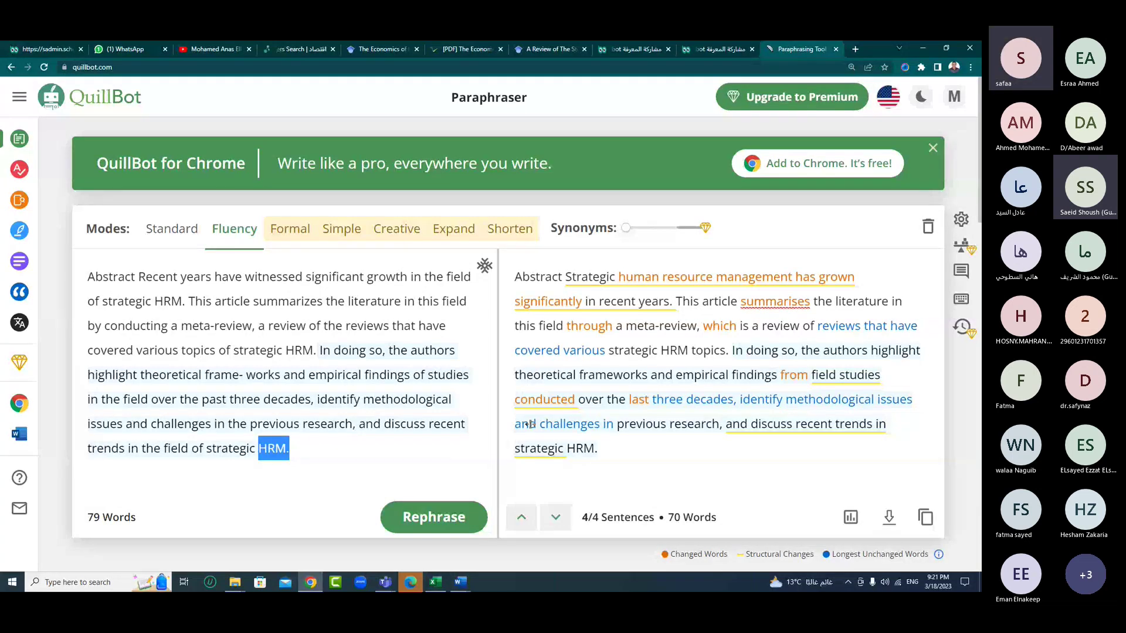
# - Return to the Schobot results, translate the page 1 abstract under "empirical findings" into Arabic, and review the translation
pyautogui.moveTo(529, 424)
pyautogui.hotkey('ctrl', 'shift', 'Tab')
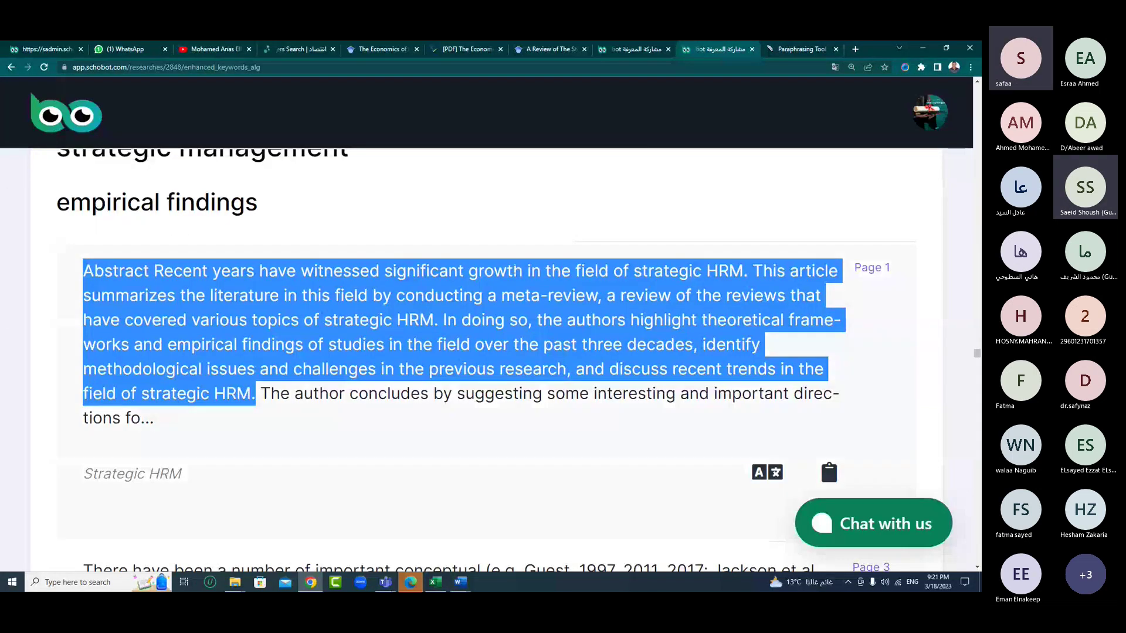
pyautogui.click(491, 351)
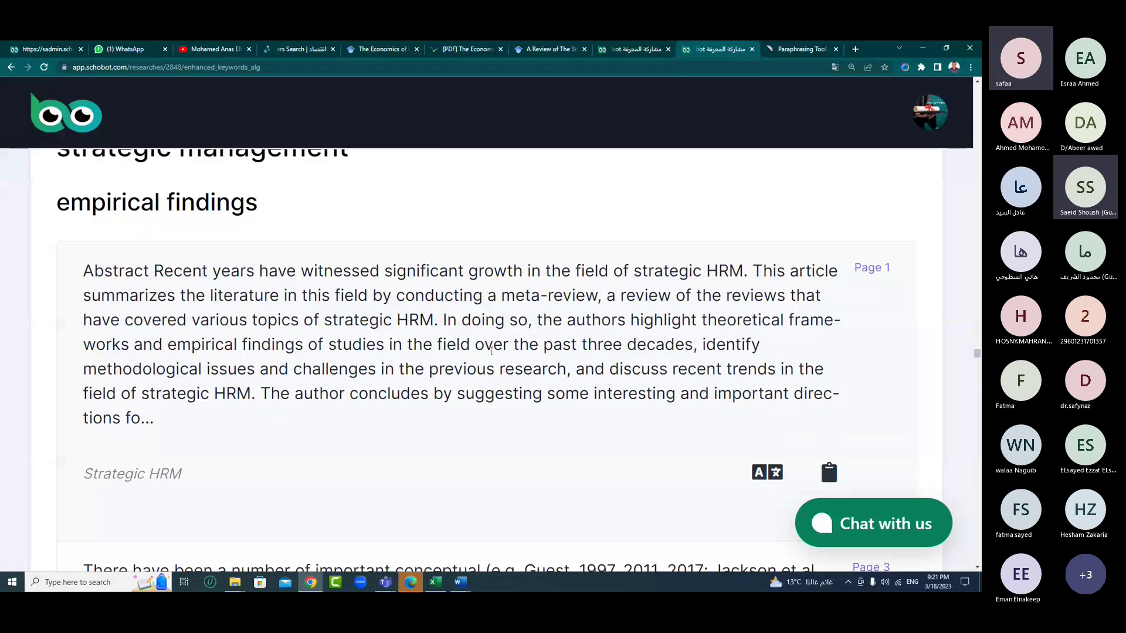
pyautogui.click(758, 474)
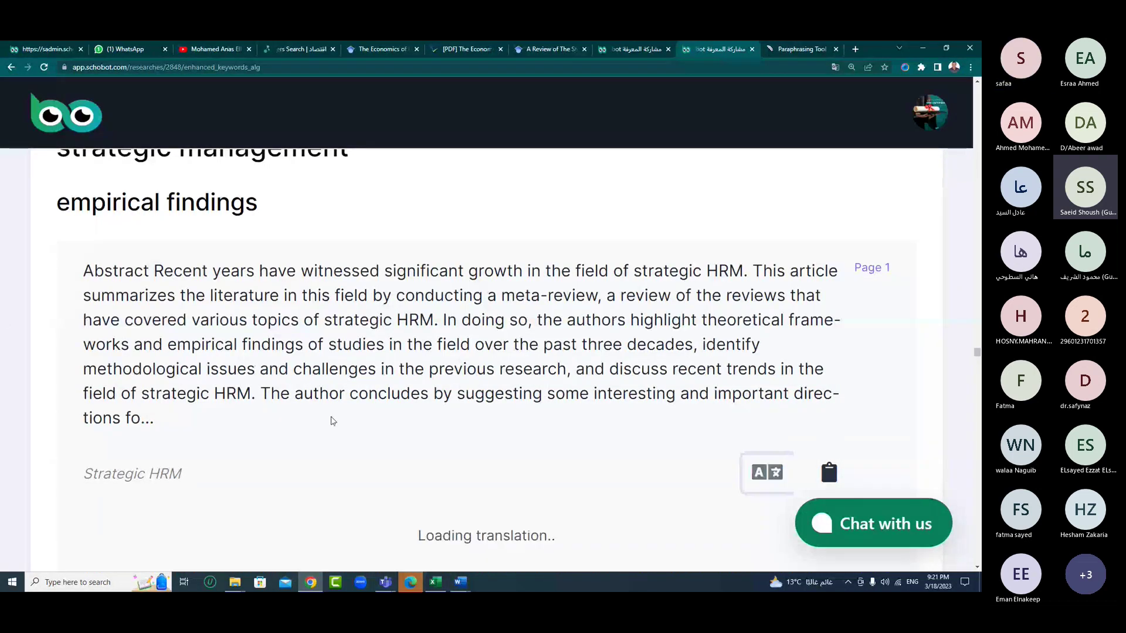
pyautogui.scroll(-2, 59, 388)
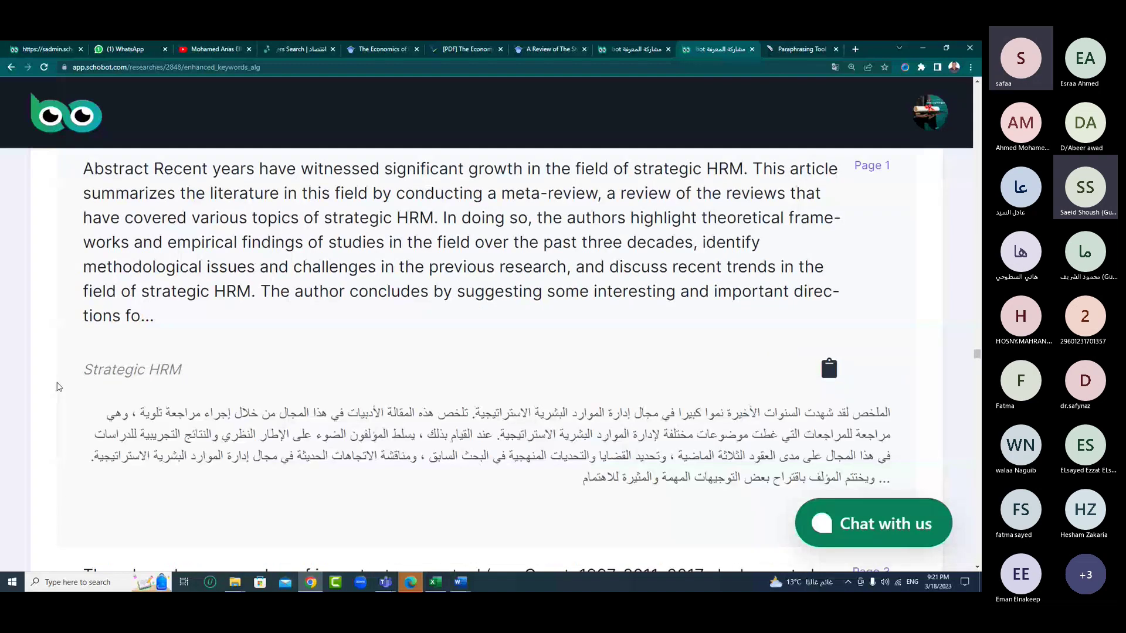
pyautogui.scroll(-1, 59, 387)
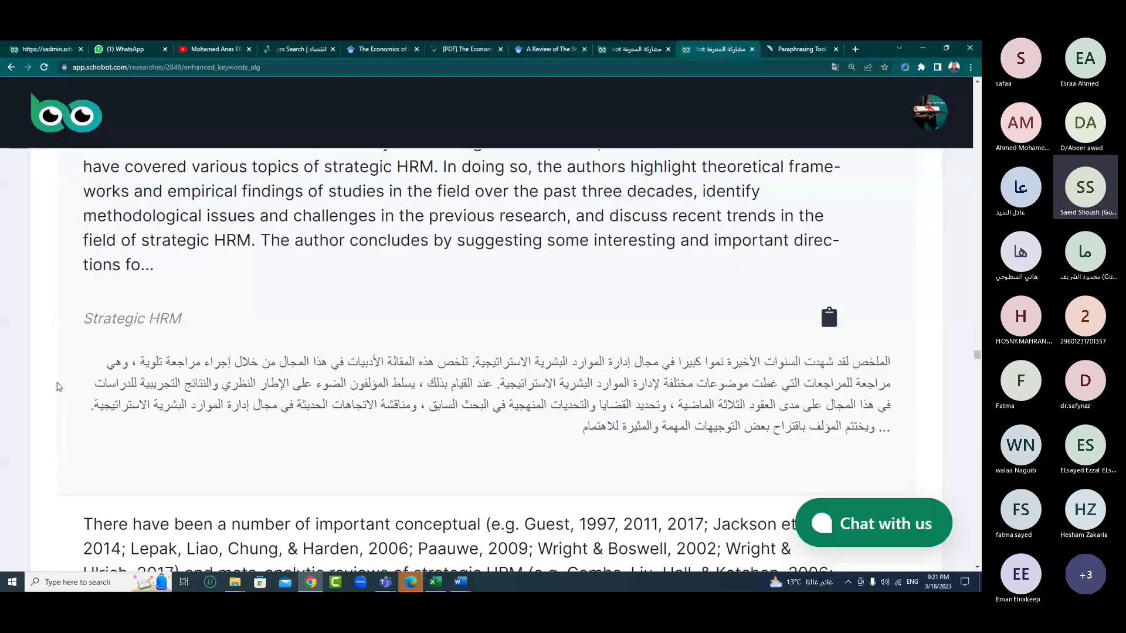
# - Translate the page 27 Strategic HRM passage, beginning "Over the past 30 years", into Arabic and review the translation
pyautogui.scroll(-4, 58, 387)
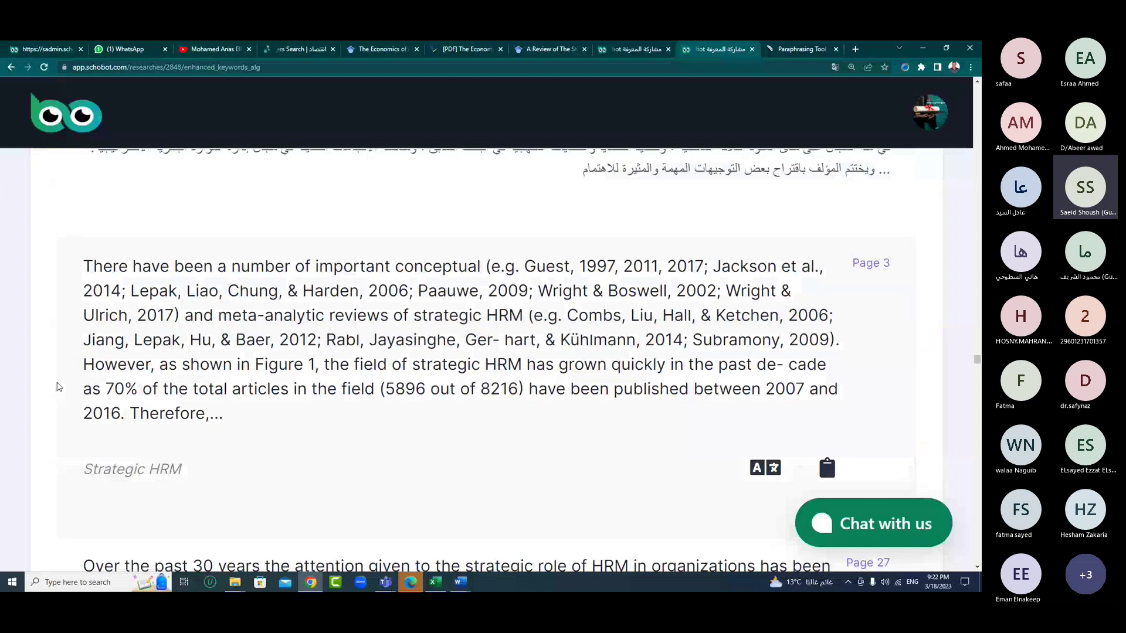
pyautogui.scroll(-5, 58, 387)
pyautogui.click(752, 414)
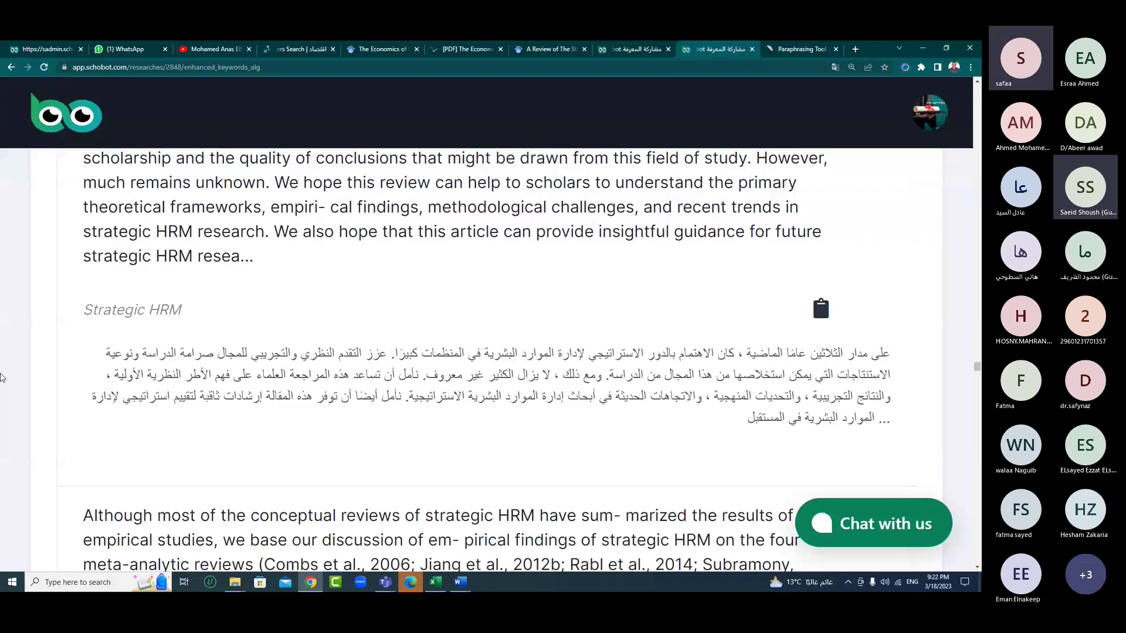
pyautogui.scroll(-1, 94, 390)
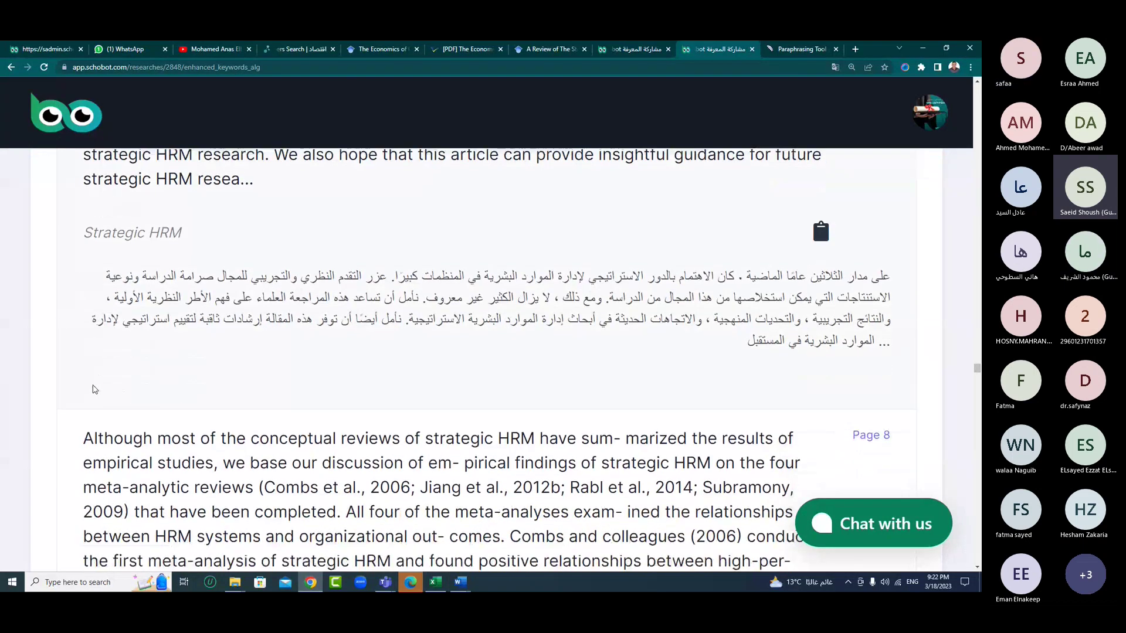
pyautogui.scroll(-1, 94, 390)
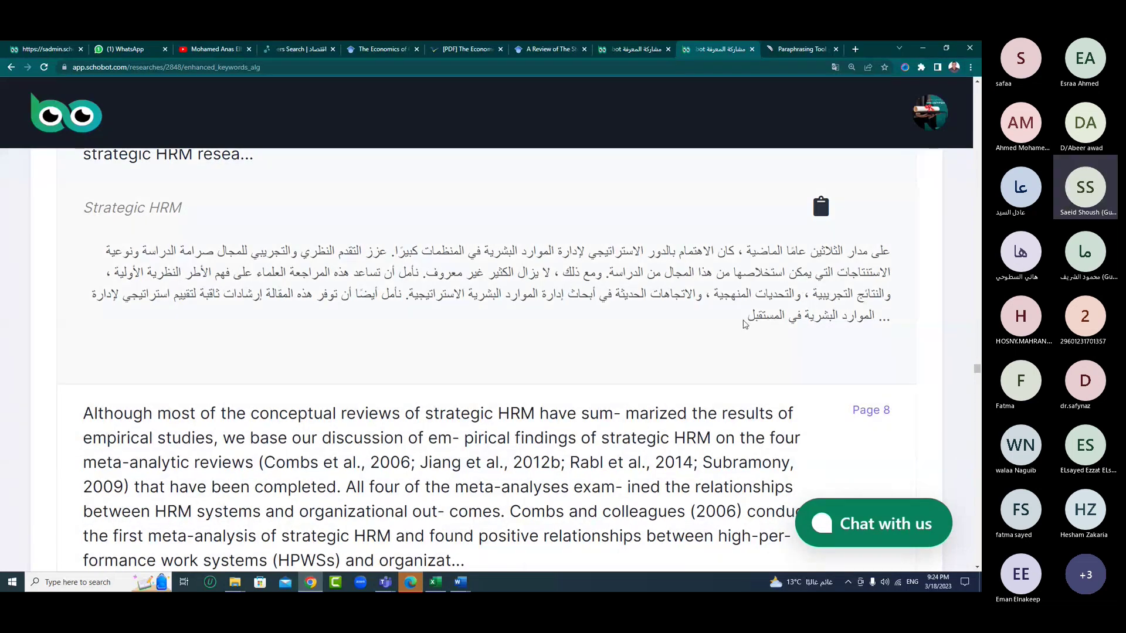
# - Point out the main lines of the Arabic translation of the page 27 Strategic HRM passage by highlighting them
pyautogui.moveTo(891, 316); pyautogui.dragTo(103, 295)
pyautogui.click(885, 252)
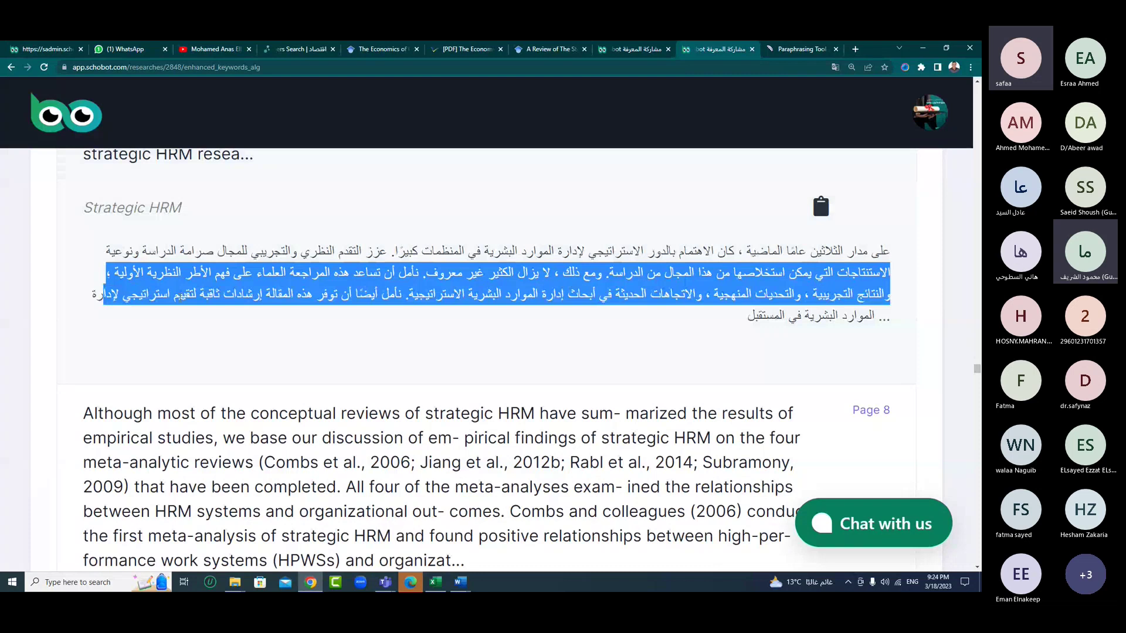
pyautogui.click(607, 245)
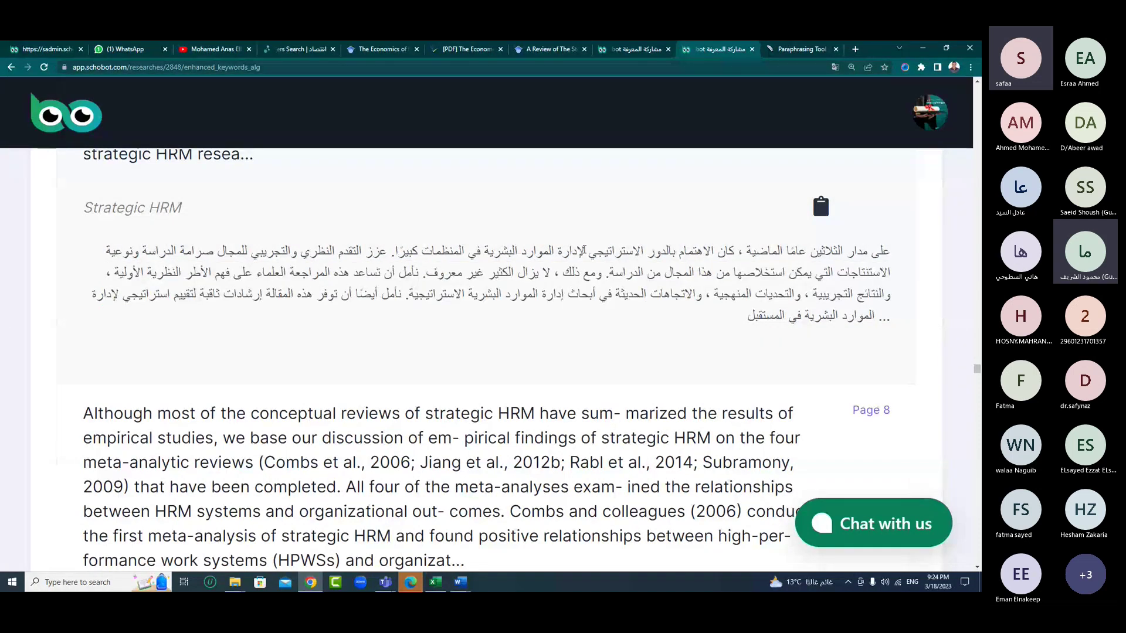
pyautogui.moveTo(734, 251); pyautogui.dragTo(706, 317)
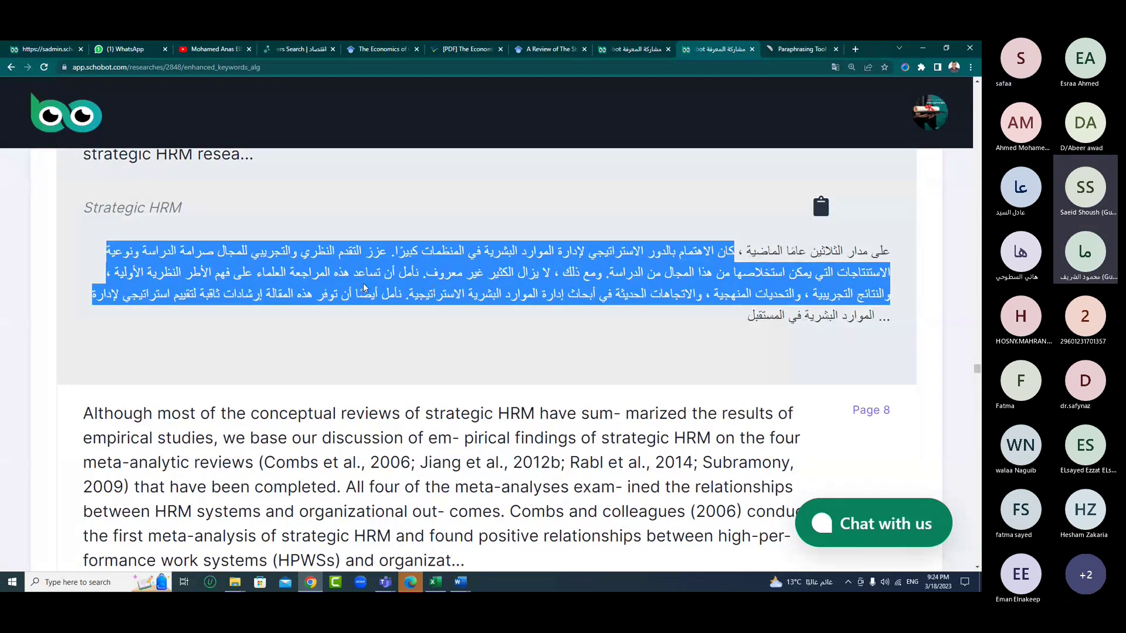
pyautogui.click(364, 283)
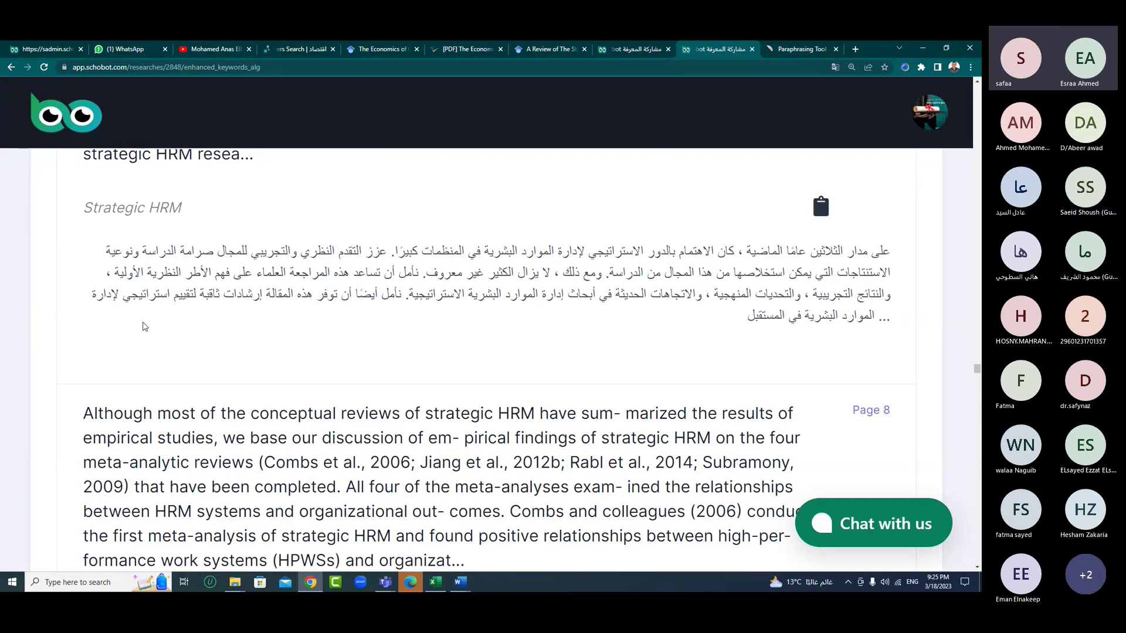
# - Switch to the Teams meeting, show the participant list, and mute all participants
pyautogui.moveTo(385, 582)
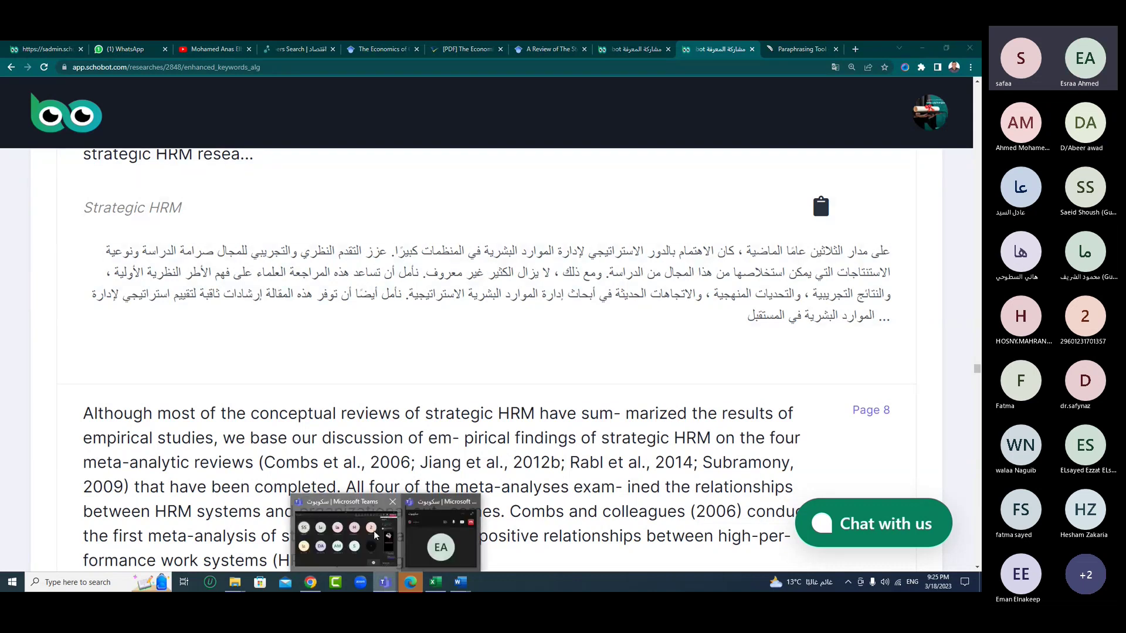
pyautogui.click(374, 530)
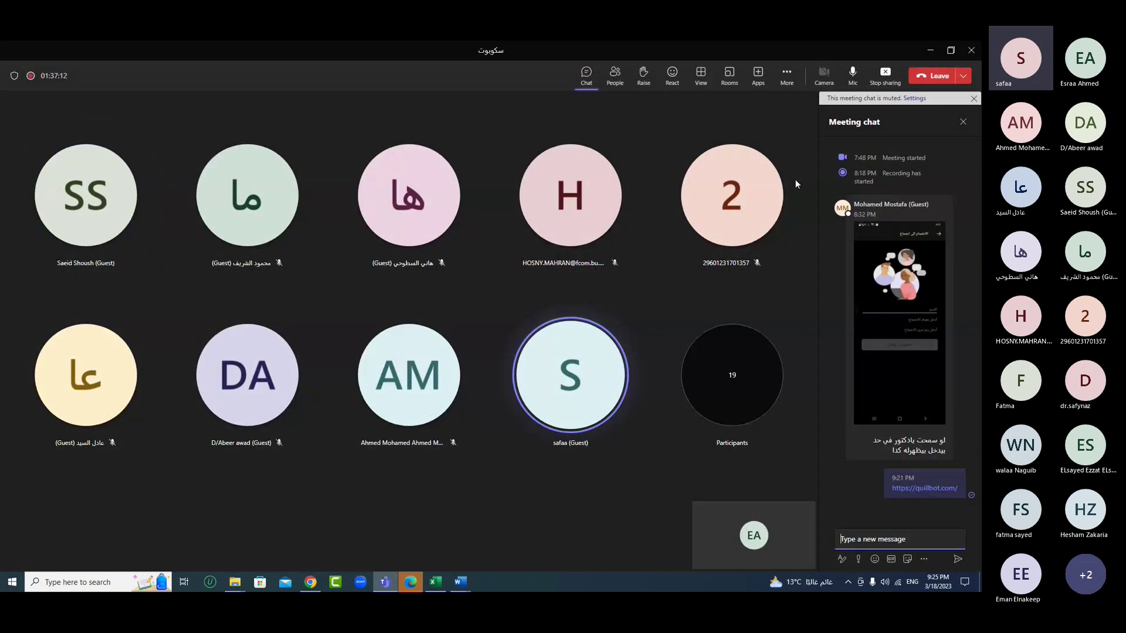
pyautogui.moveTo(119, 267)
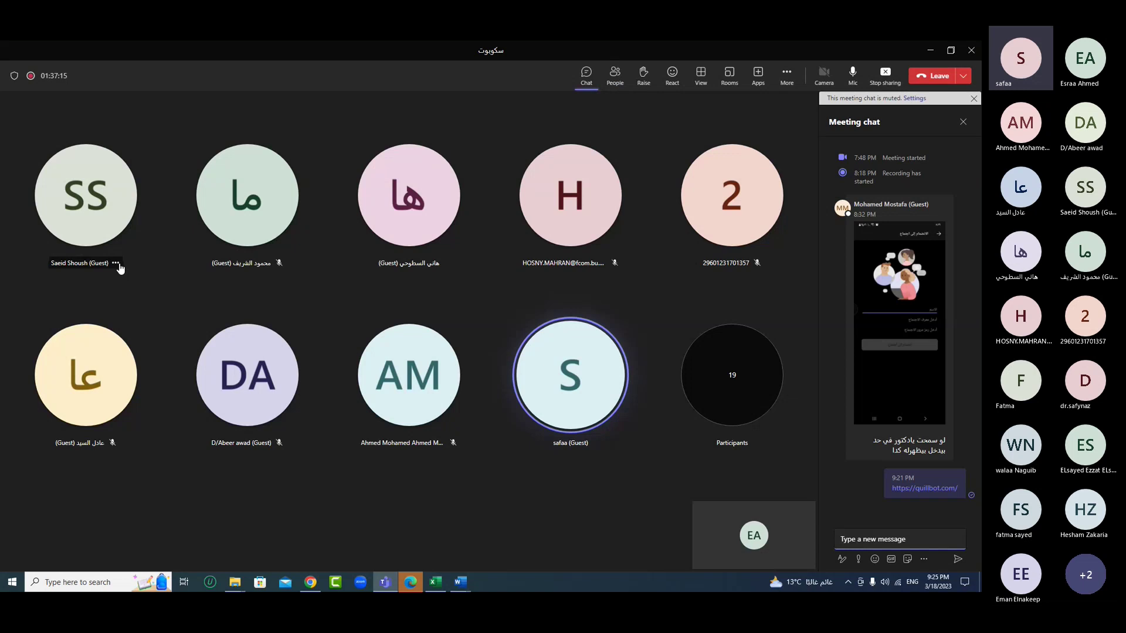
pyautogui.click(614, 75)
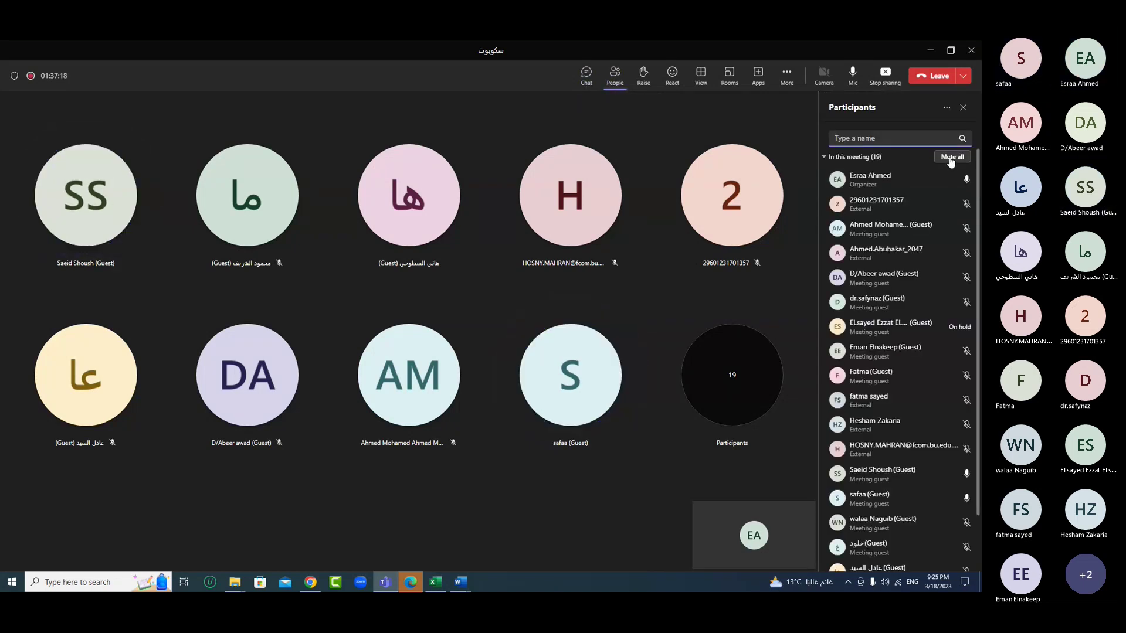
pyautogui.click(948, 158)
pyautogui.click(557, 328)
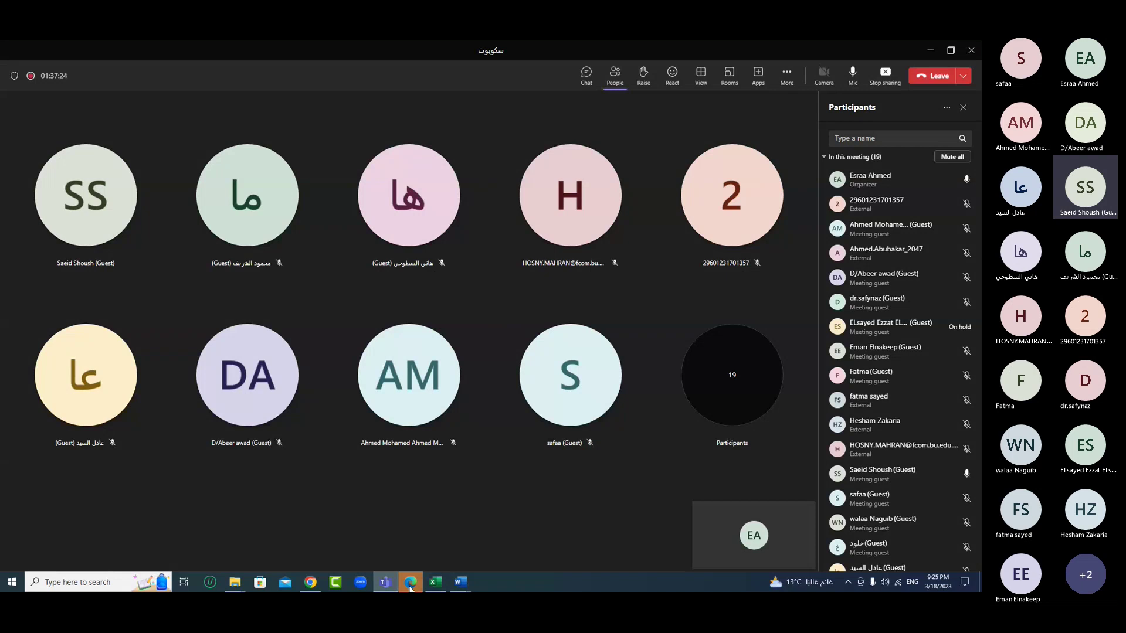
# - Return to the Schobot results in Chrome and point out the start of the Arabic Strategic HRM translation
pyautogui.moveTo(458, 586)
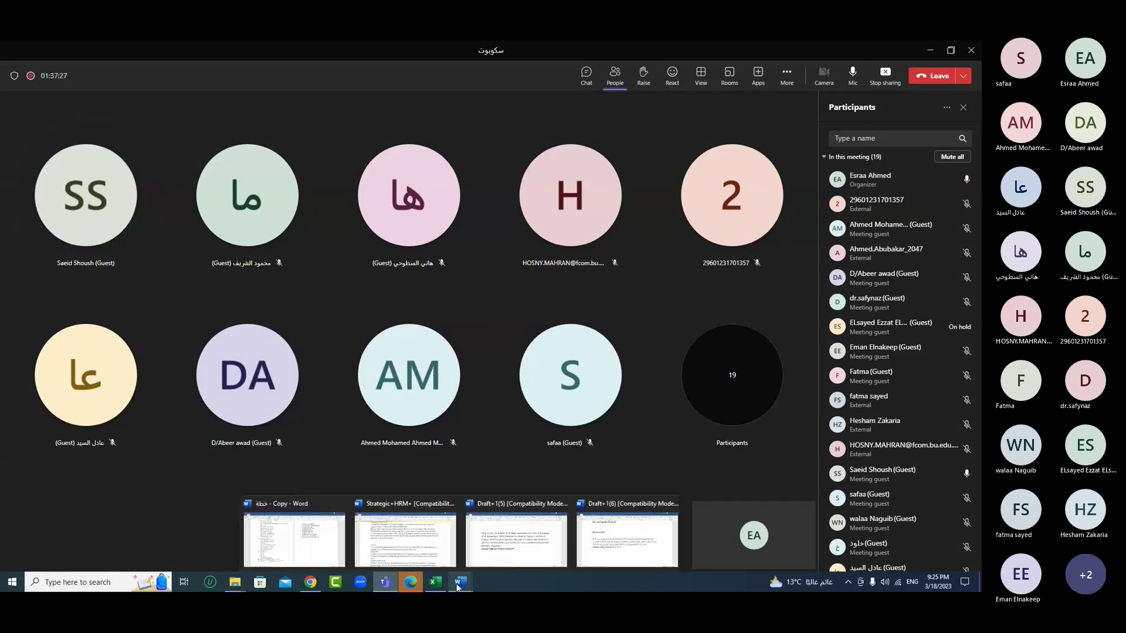
pyautogui.moveTo(315, 589)
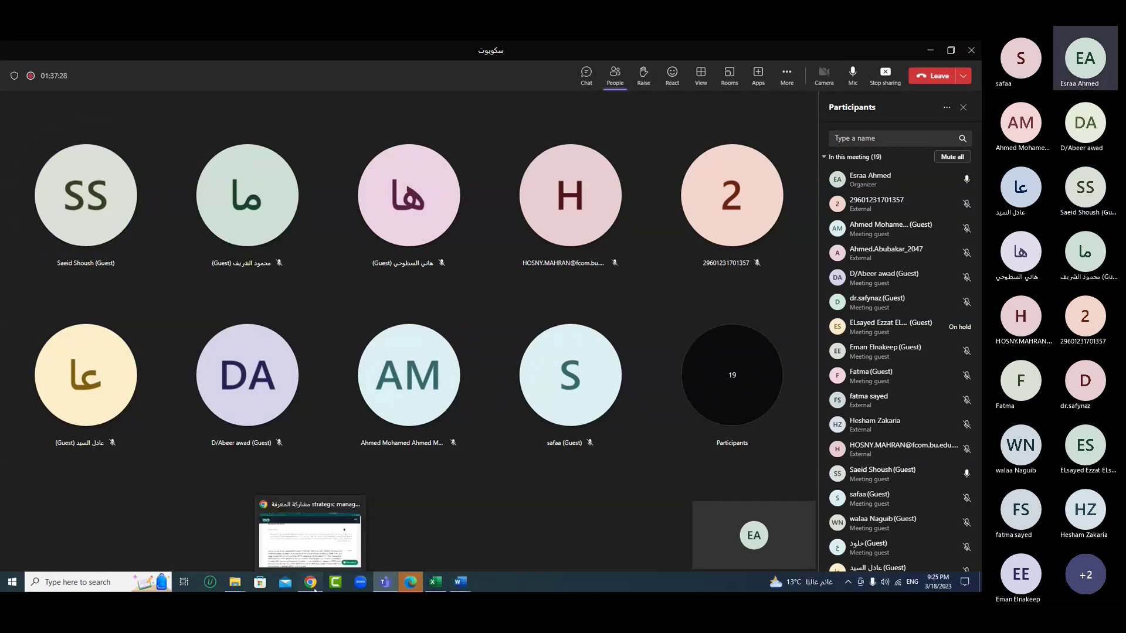
pyautogui.click(314, 589)
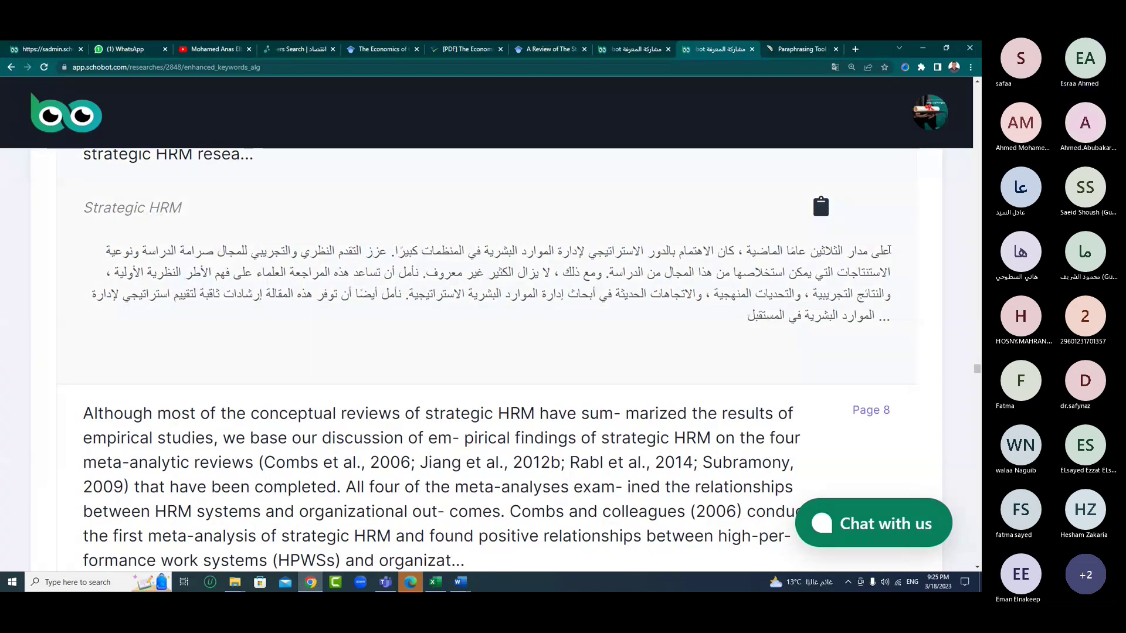
pyautogui.doubleClick(888, 250)
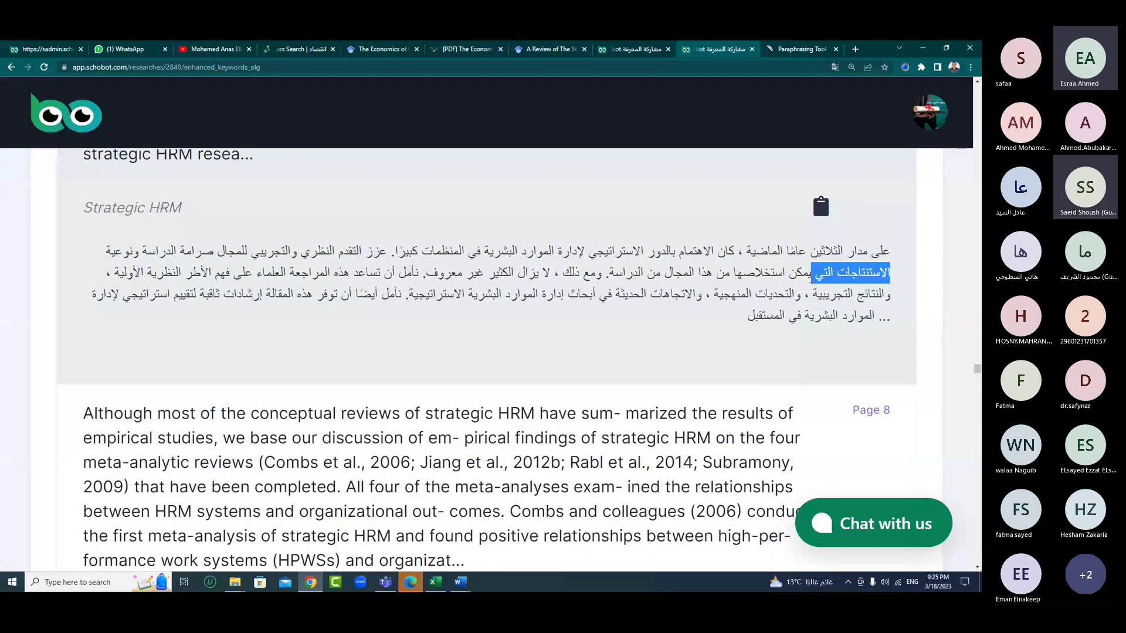
pyautogui.click(811, 278)
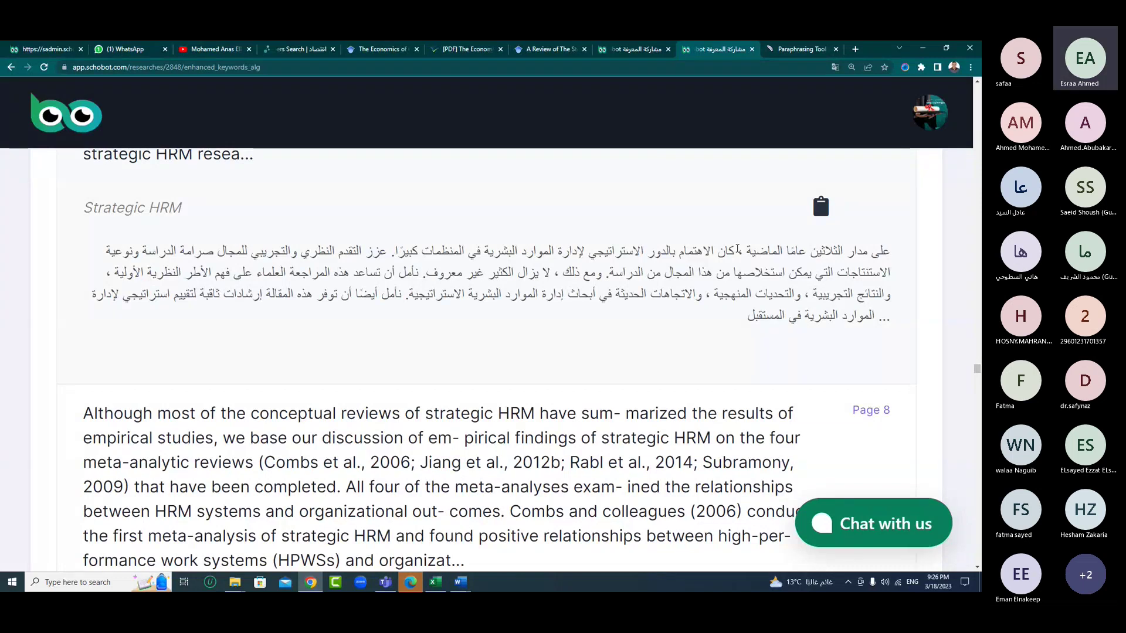
# - Translate the page 8 Strategic HRM passage, beginning "Although most of the conceptual reviews", into Arabic
pyautogui.scroll(-3, 639, 330)
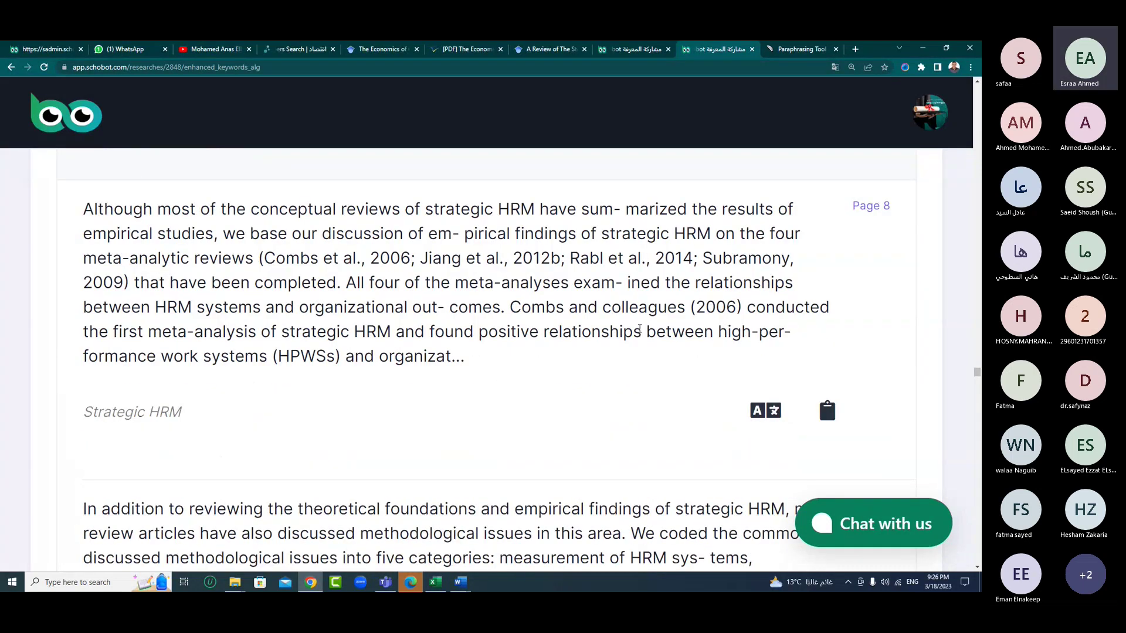
pyautogui.scroll(-1, 752, 373)
pyautogui.click(757, 365)
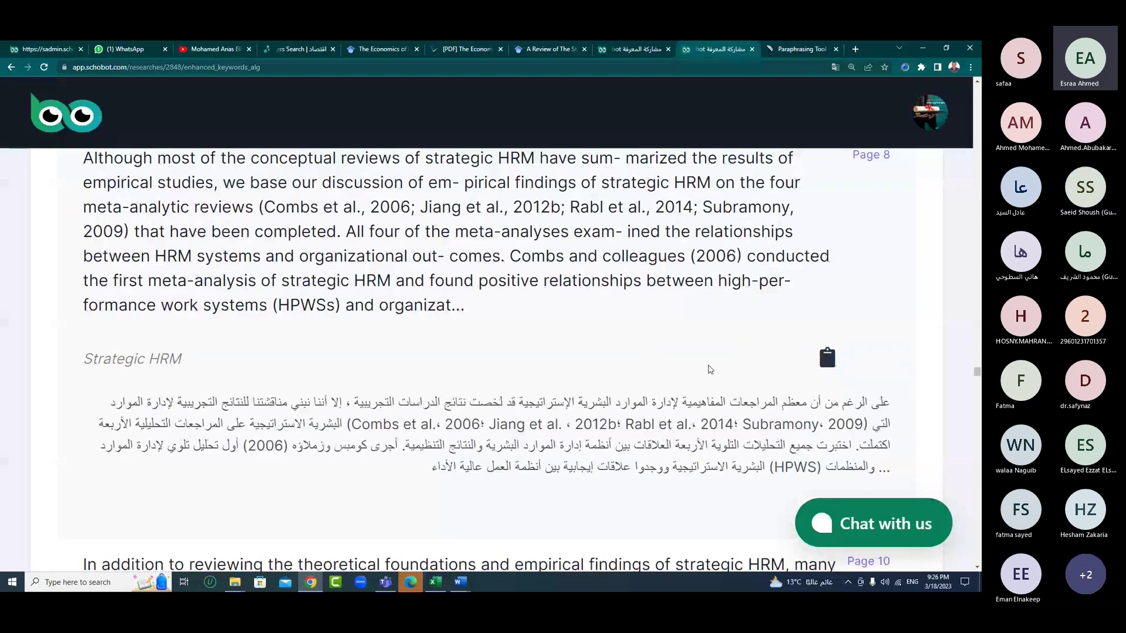
# - Review the page 10 Strategic HRM passage, beginning "In addition to reviewing the theoretical foundations", together with its Arabic translation
pyautogui.scroll(-5, 710, 370)
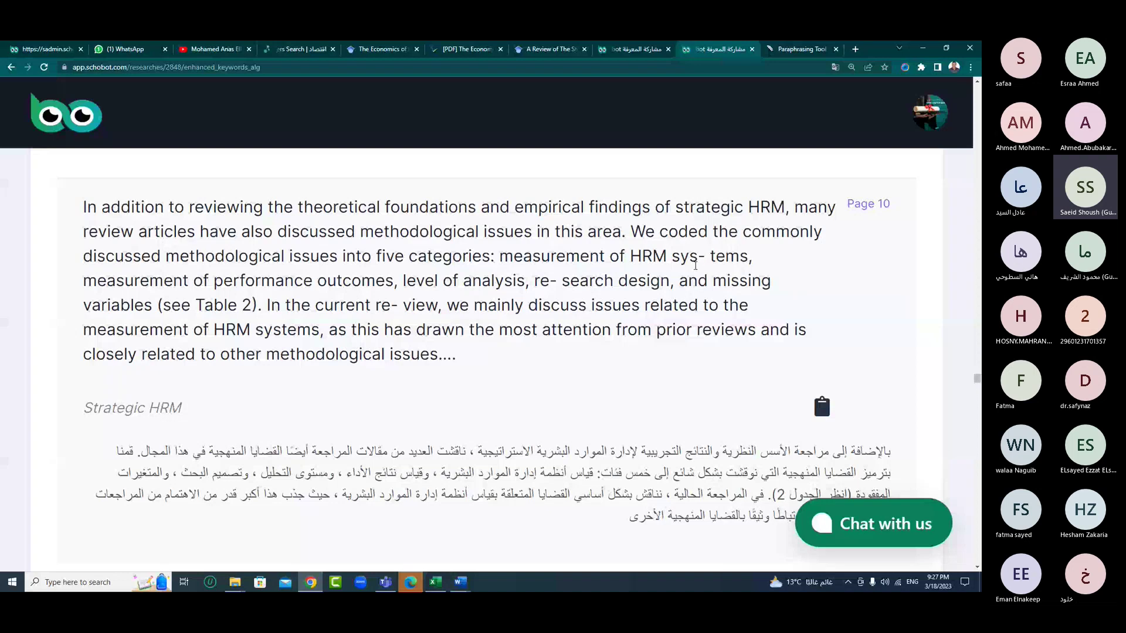
pyautogui.scroll(-1, 290, 444)
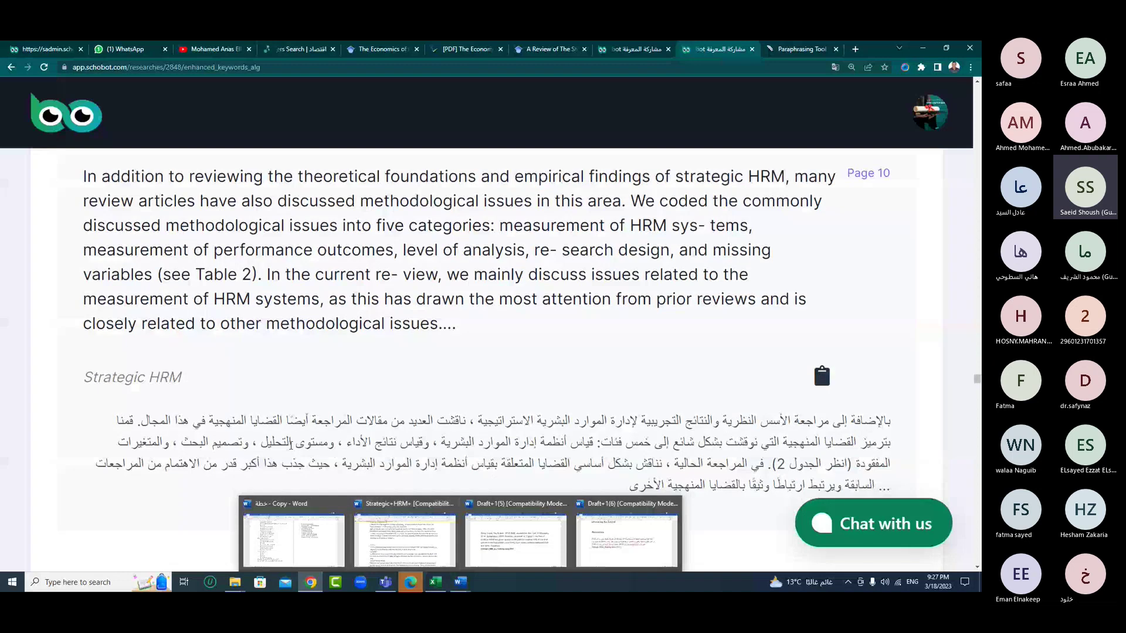
pyautogui.scroll(-2, 289, 440)
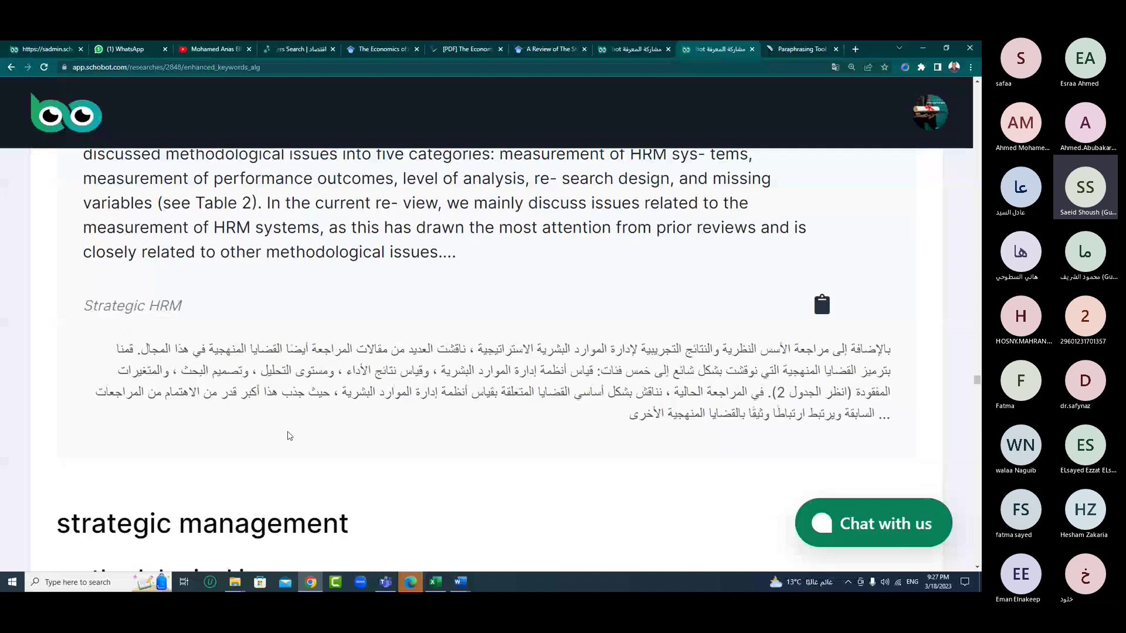
pyautogui.scroll(3, 288, 436)
pyautogui.scroll(-1, 247, 448)
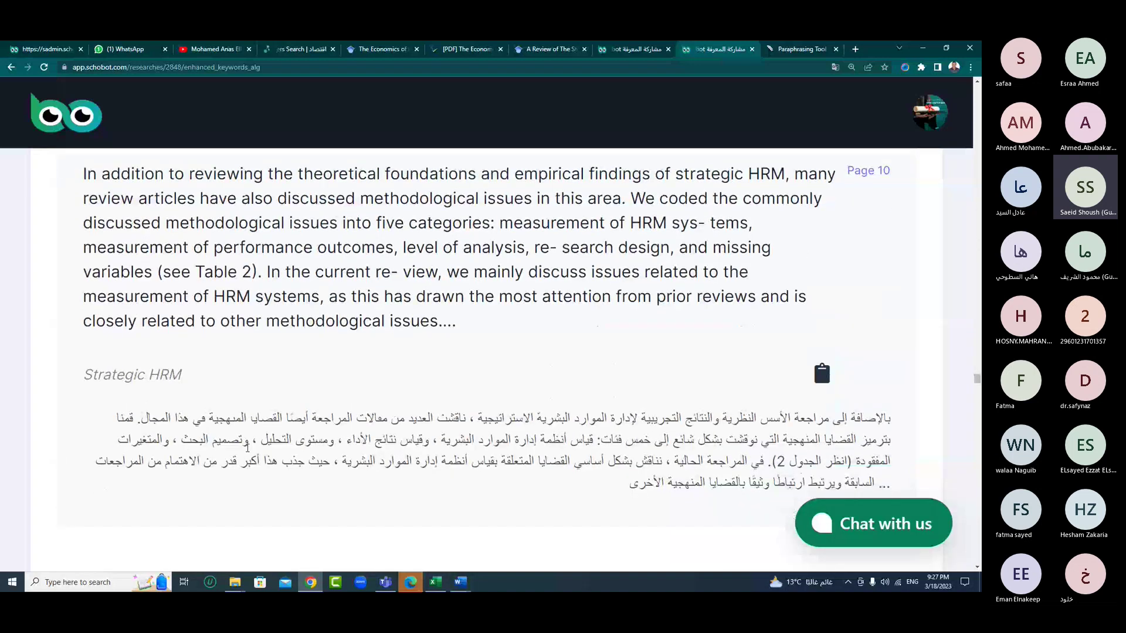
pyautogui.scroll(-1, 247, 448)
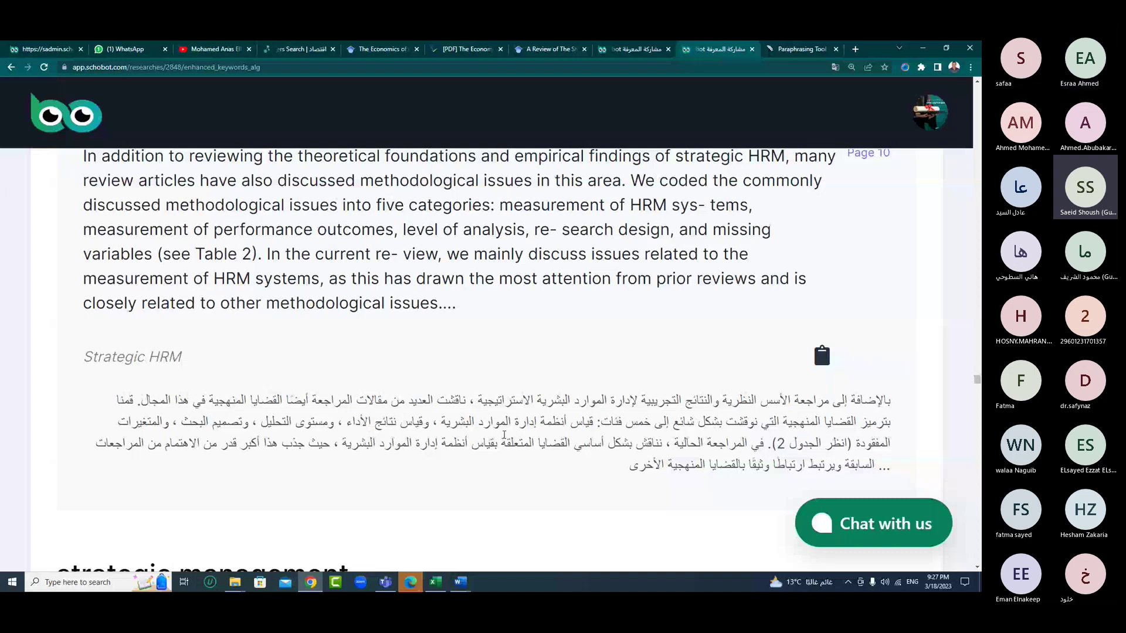
pyautogui.click(854, 49)
pyautogui.write('s')
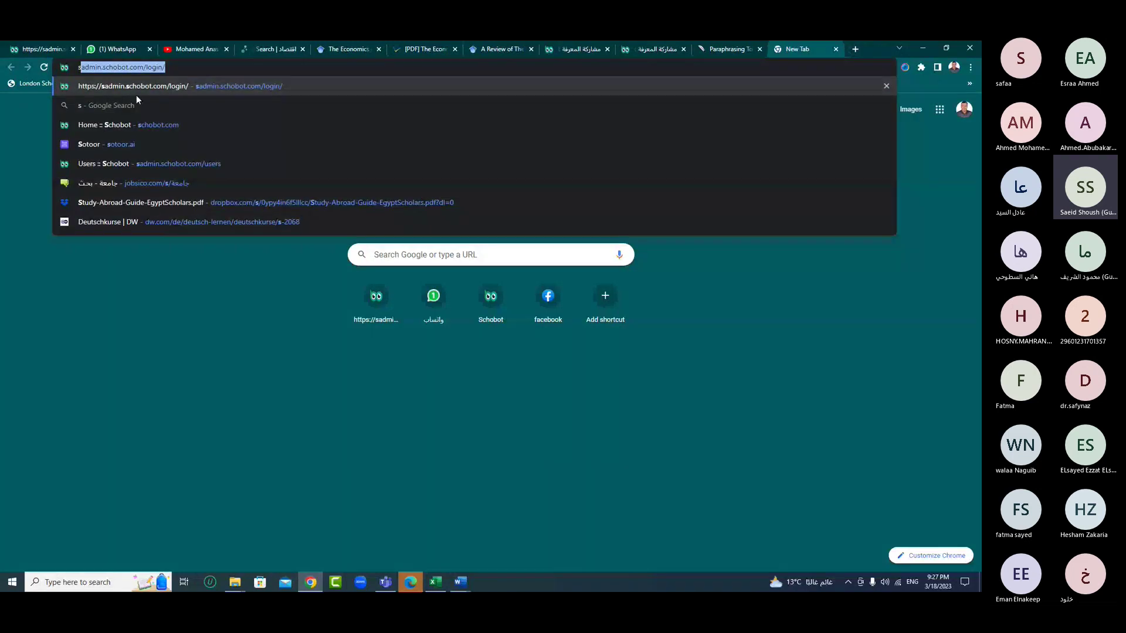
pyautogui.click(160, 86)
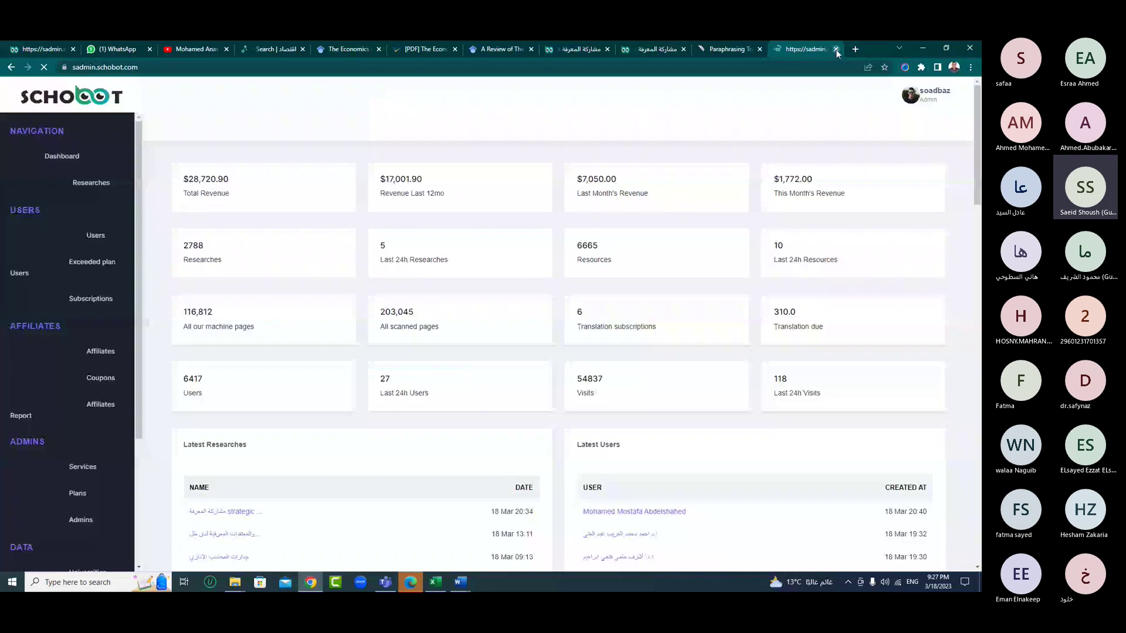
pyautogui.click(835, 49)
# - Search the web for "smoden" in a new tab and open Smodin's English Text Rewriter and Spinner page
pyautogui.hotkey('ctrl', 't')
pyautogui.write('s')
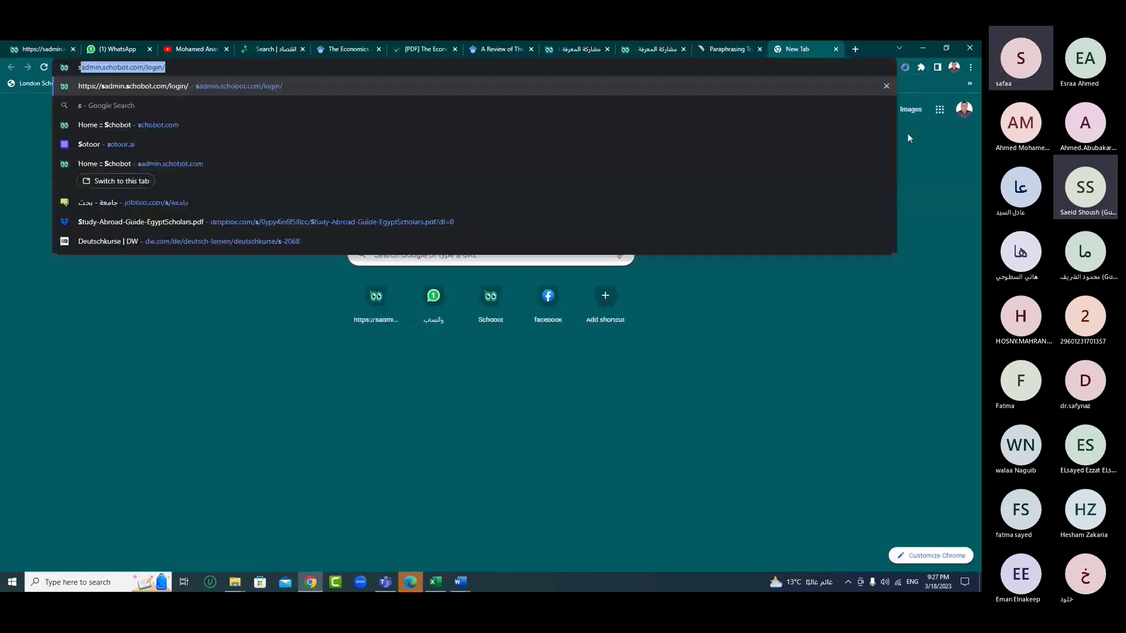
pyautogui.write('moden')
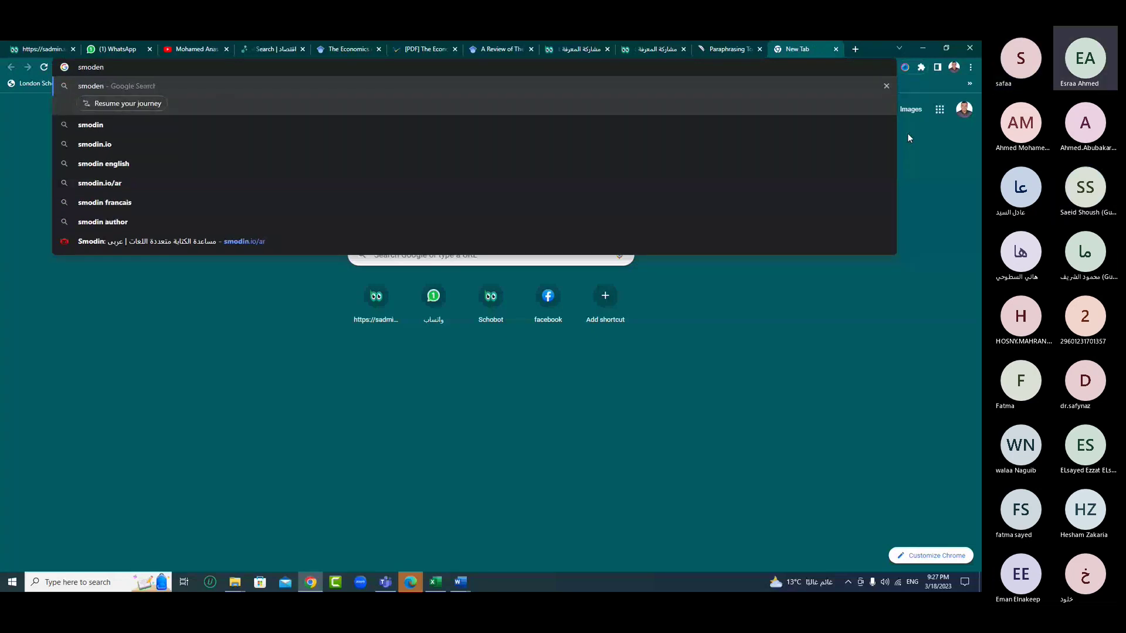
pyautogui.press('Return')
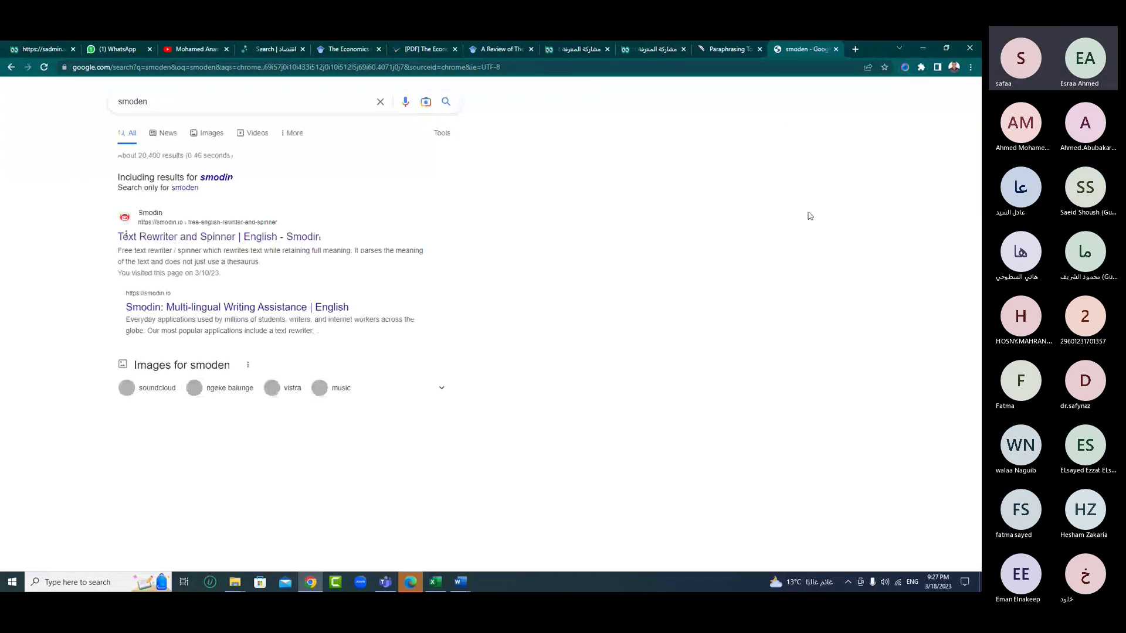
pyautogui.click(183, 241)
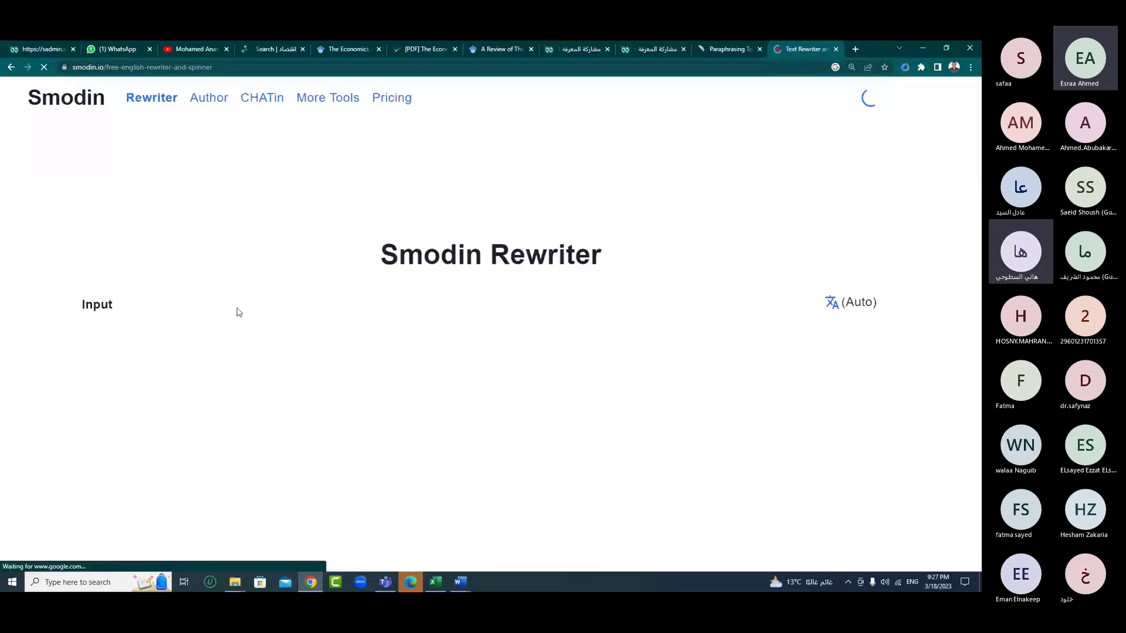
pyautogui.rightClick(245, 311)
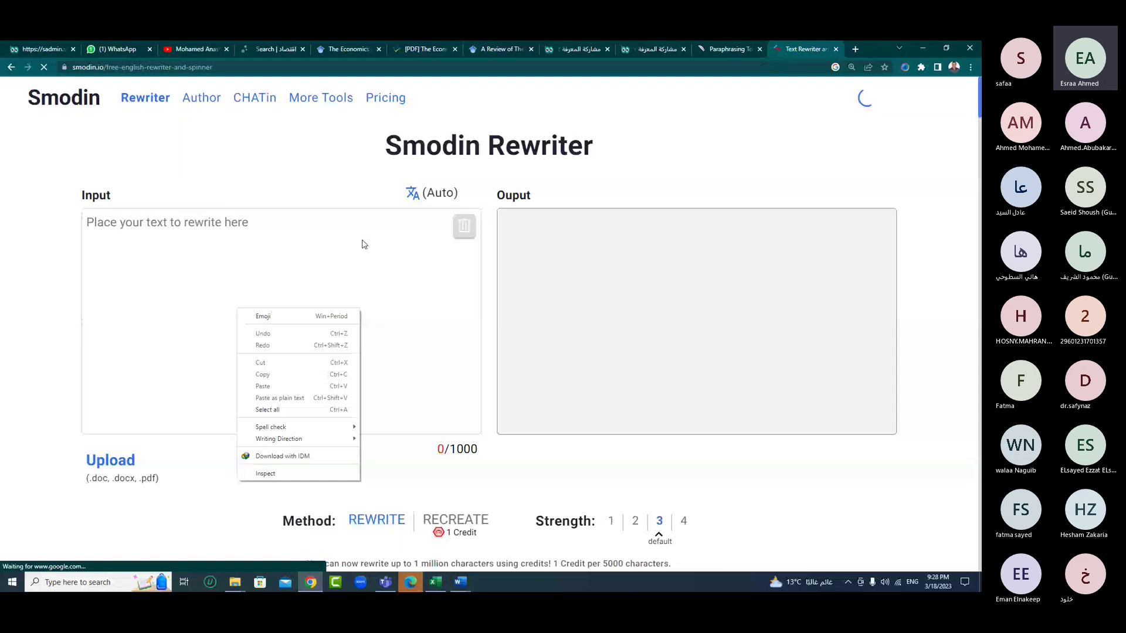
pyautogui.click(364, 244)
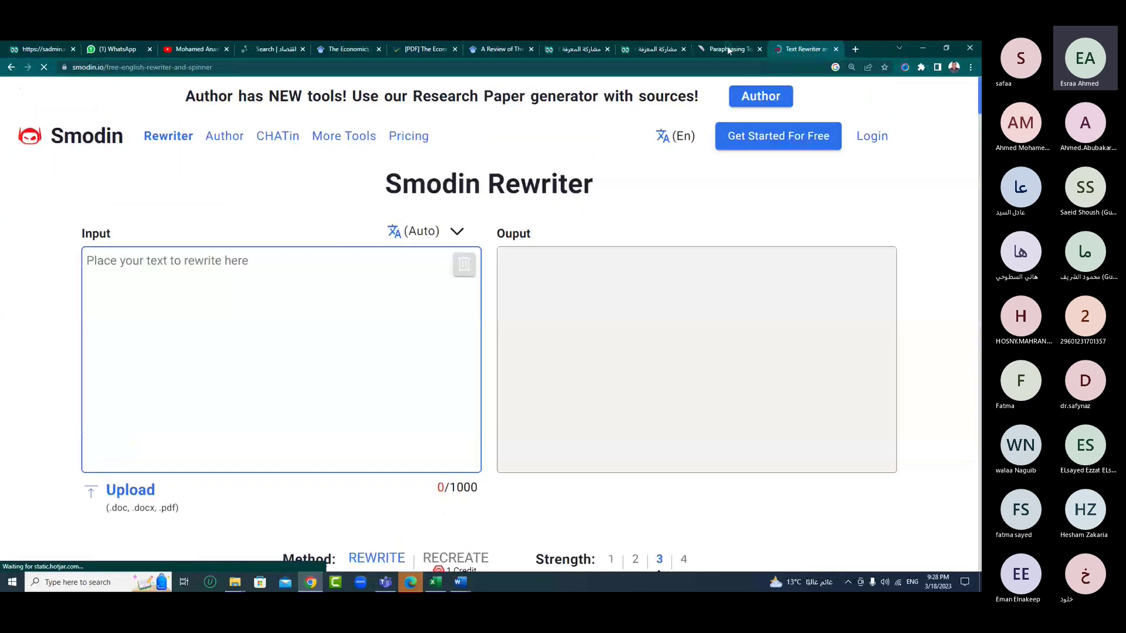
# - Compare the QuillBot paraphraser with the Smodin Rewriter page, dismissing Smodin's Google sign-in prompt, and finish on QuillBot
pyautogui.click(727, 46)
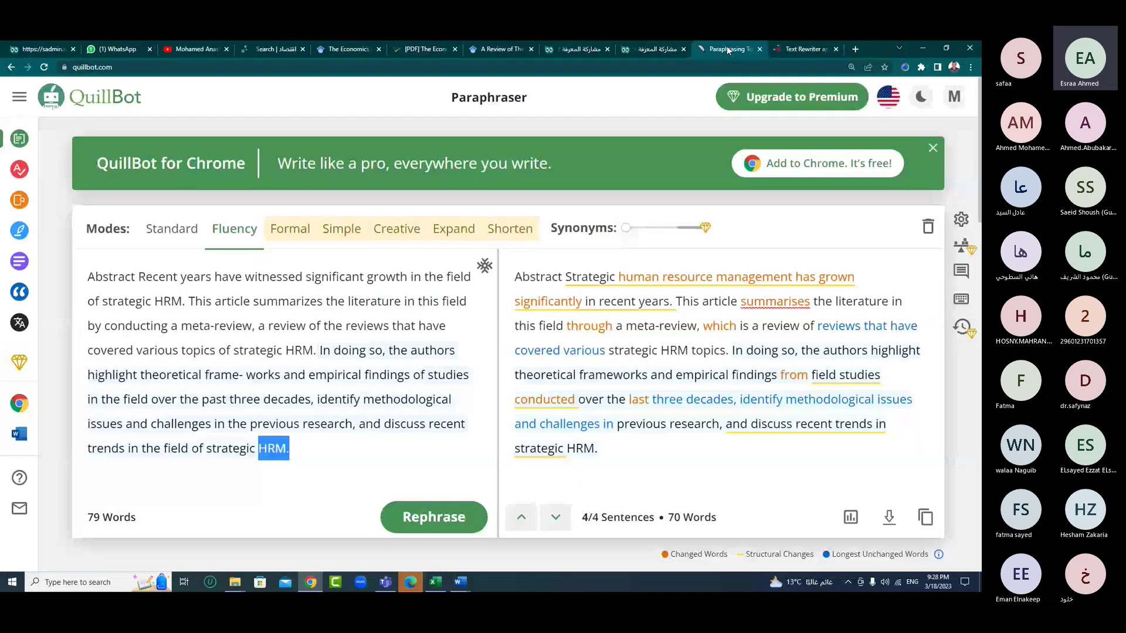
pyautogui.click(797, 50)
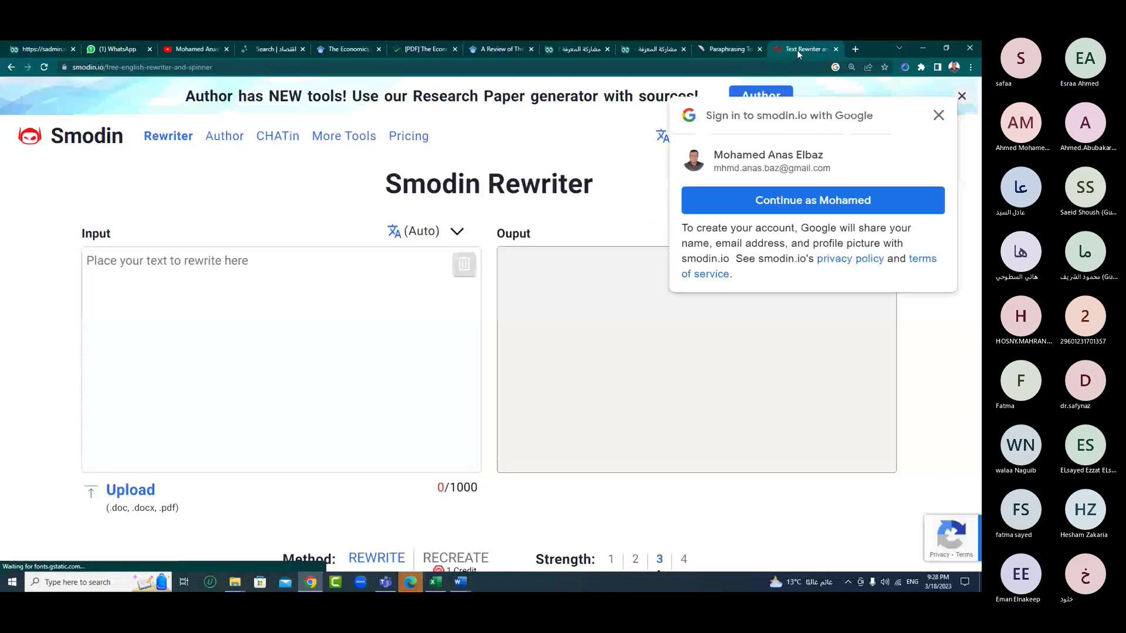
pyautogui.click(557, 137)
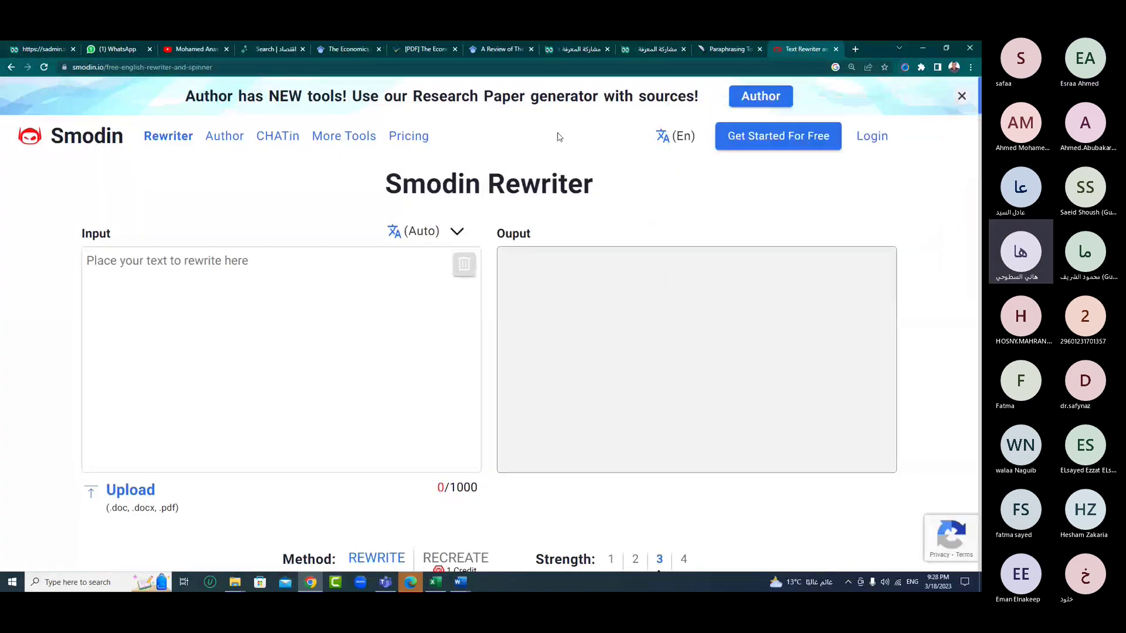
pyautogui.click(724, 51)
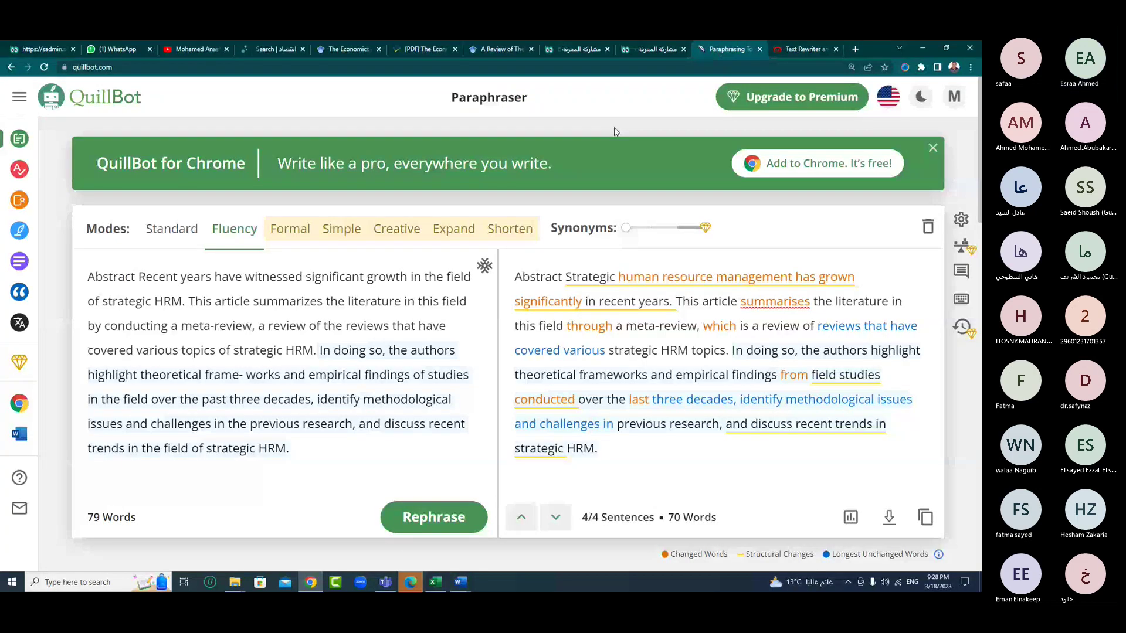
# - Switch to the Teams meeting and admit the guest waiting in the lobby
pyautogui.click(385, 582)
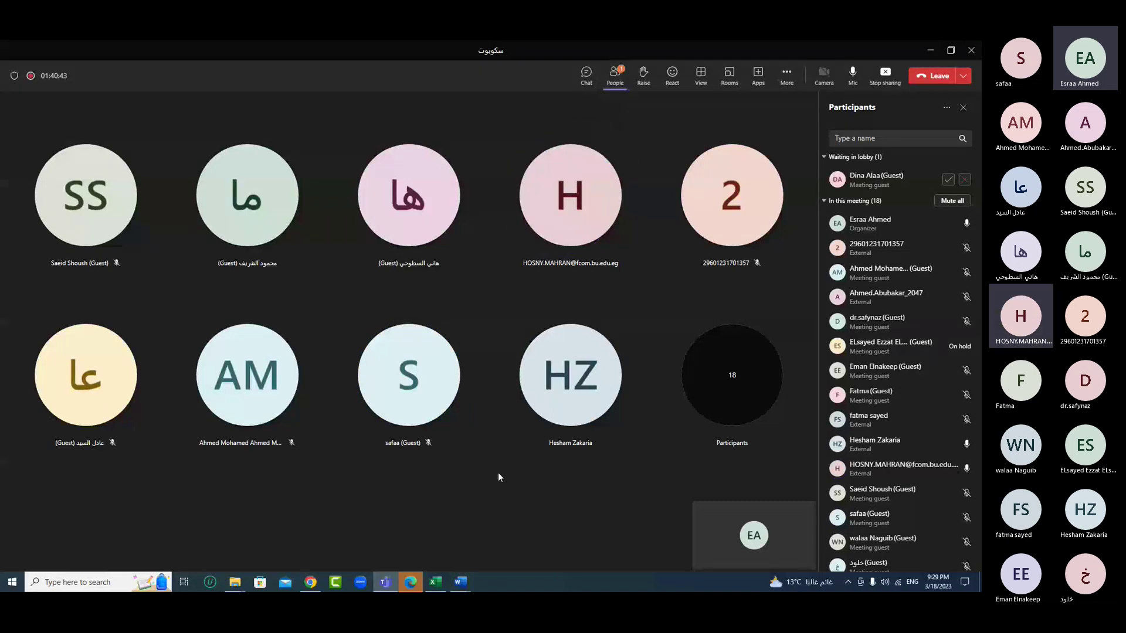
pyautogui.click(948, 180)
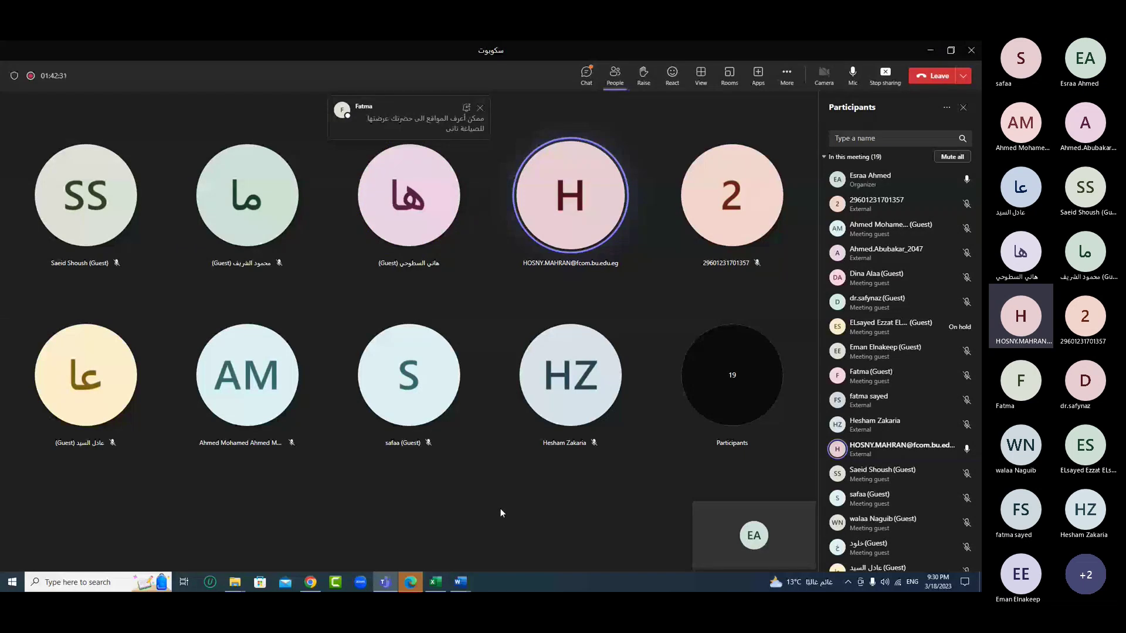
pyautogui.click(311, 582)
pyautogui.rightClick(98, 67)
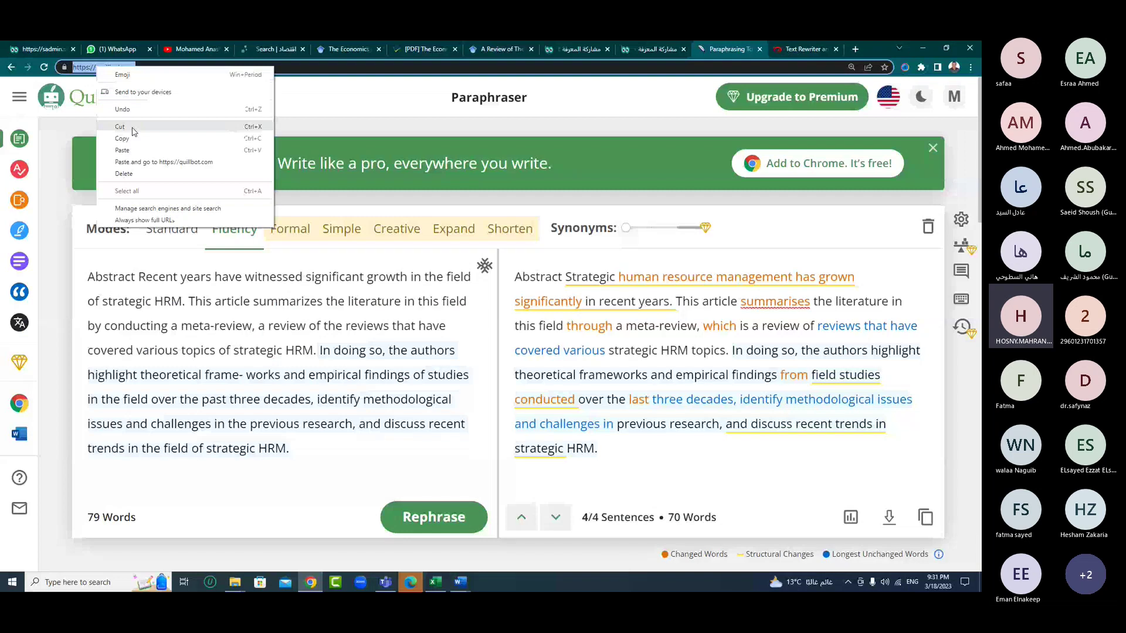
pyautogui.click(124, 138)
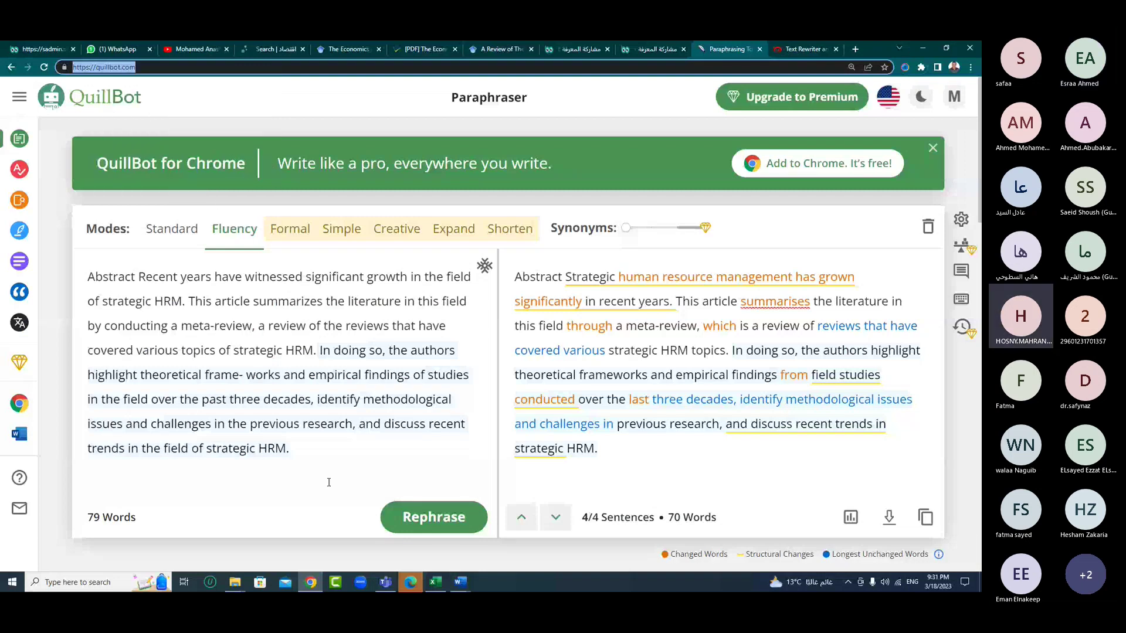
pyautogui.click(437, 560)
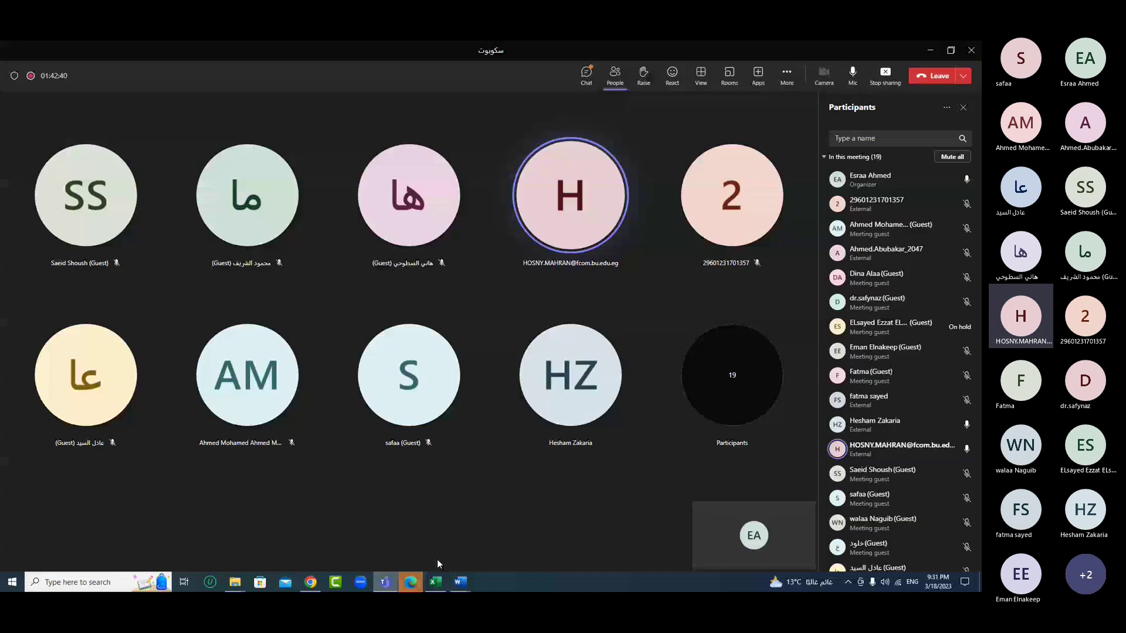
pyautogui.click(613, 76)
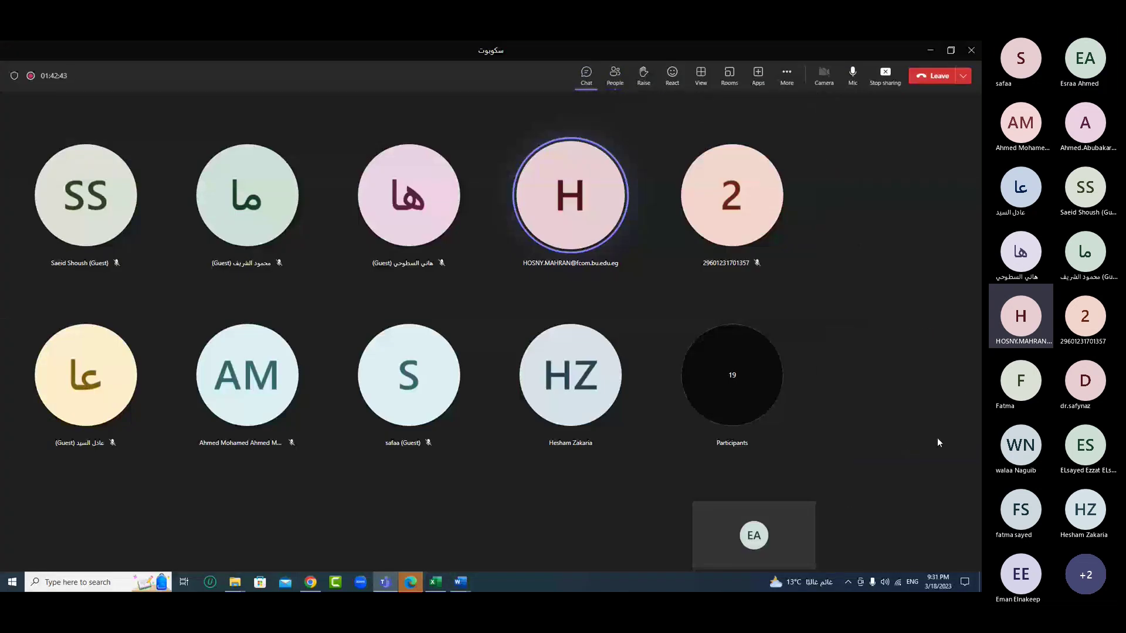
pyautogui.click(586, 75)
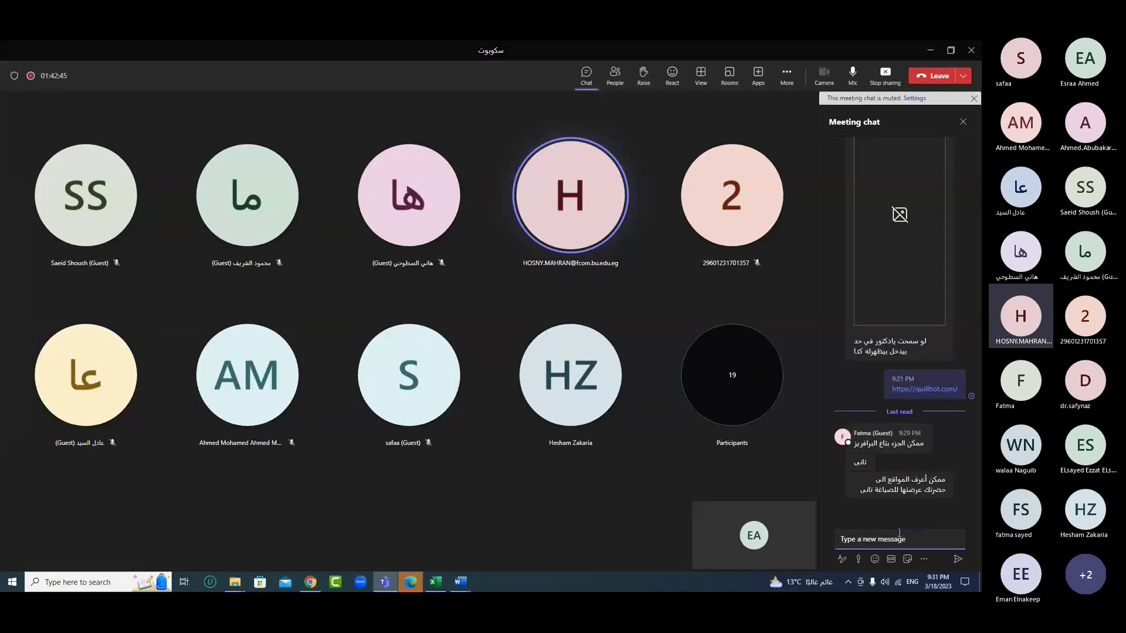
pyautogui.write('https://quillbot.com/')
pyautogui.press('Return')
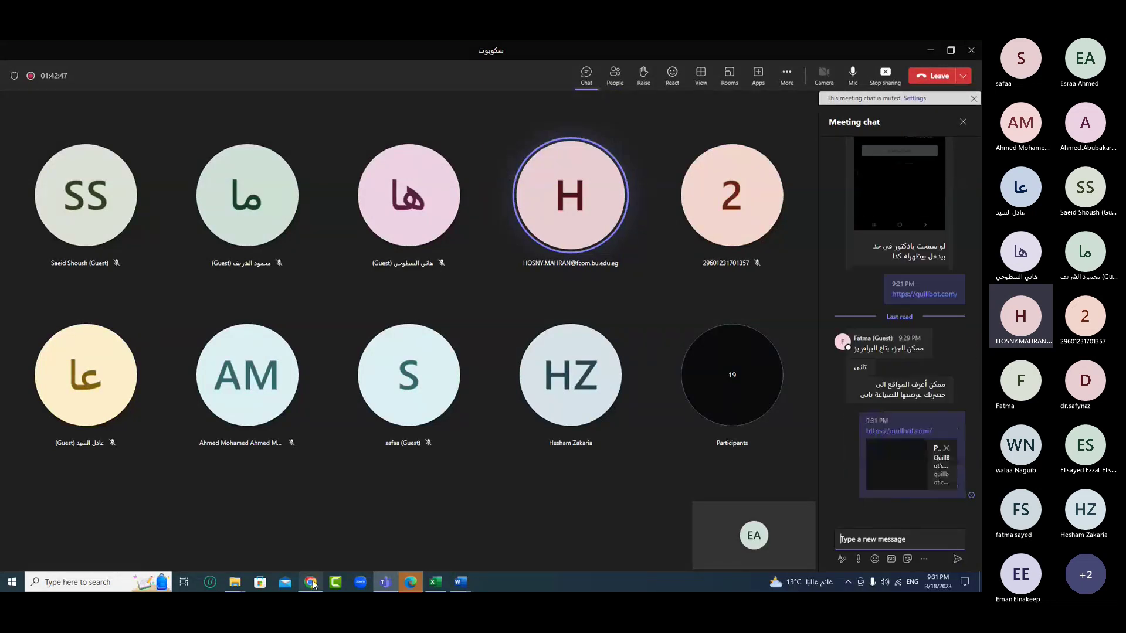
pyautogui.click(311, 582)
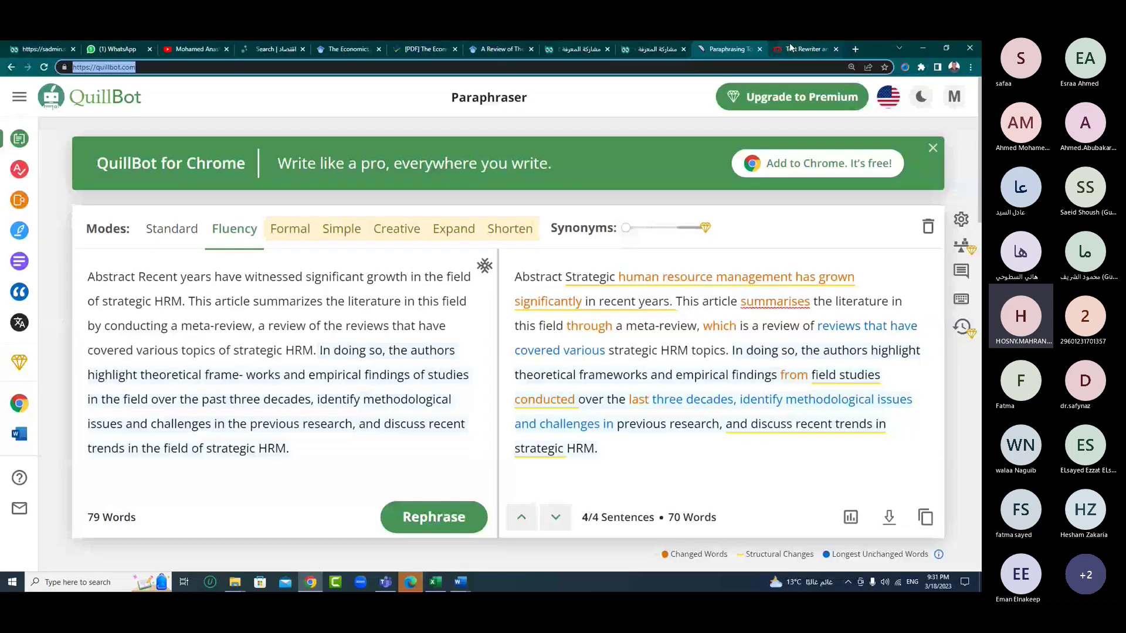
pyautogui.click(804, 48)
pyautogui.click(148, 68)
pyautogui.hotkey('ctrl', 'c')
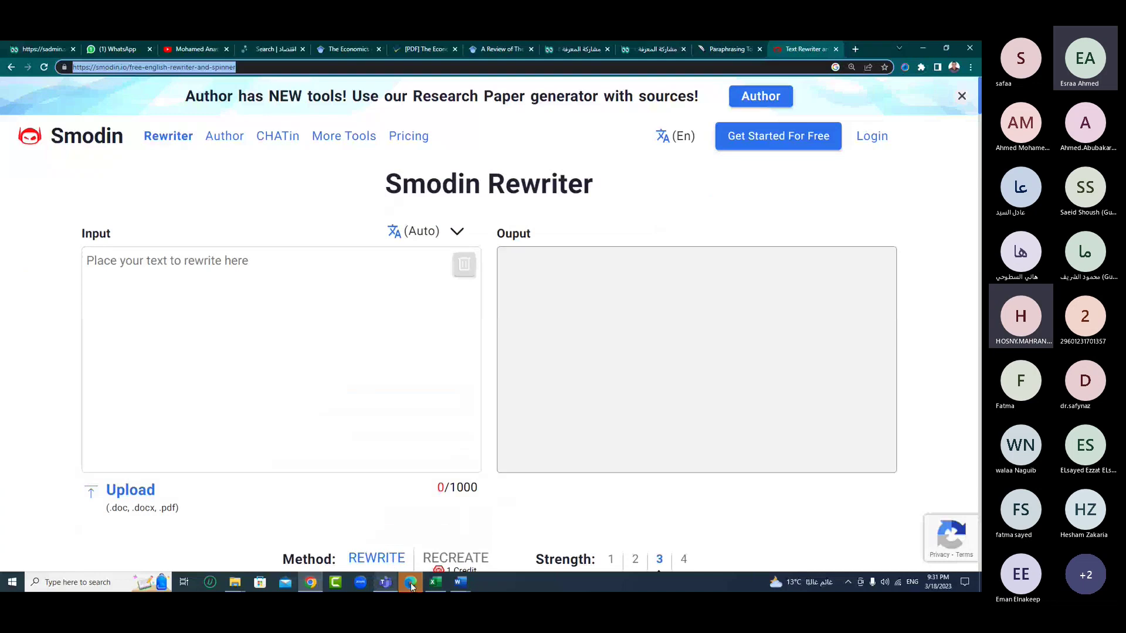
pyautogui.click(385, 582)
pyautogui.rightClick(871, 538)
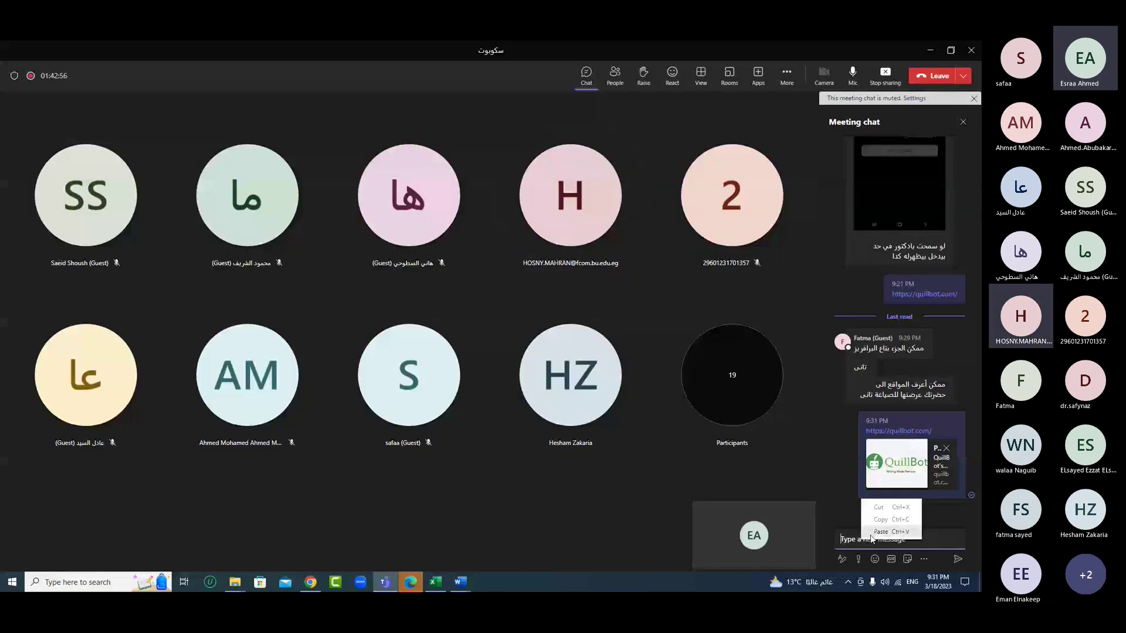
pyautogui.click(874, 533)
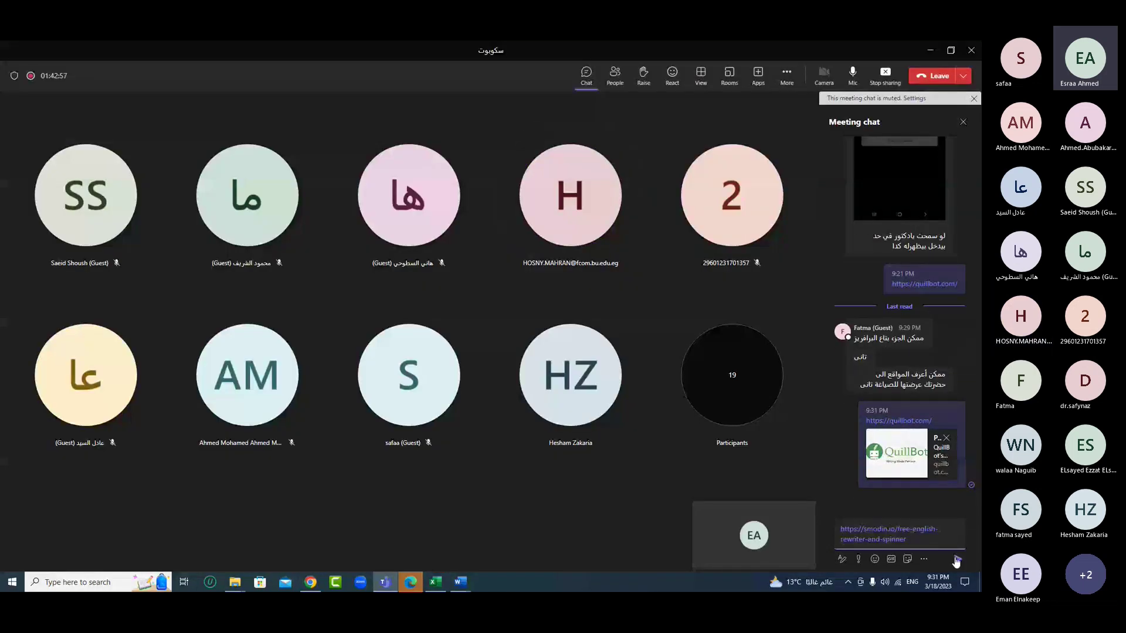
pyautogui.click(956, 560)
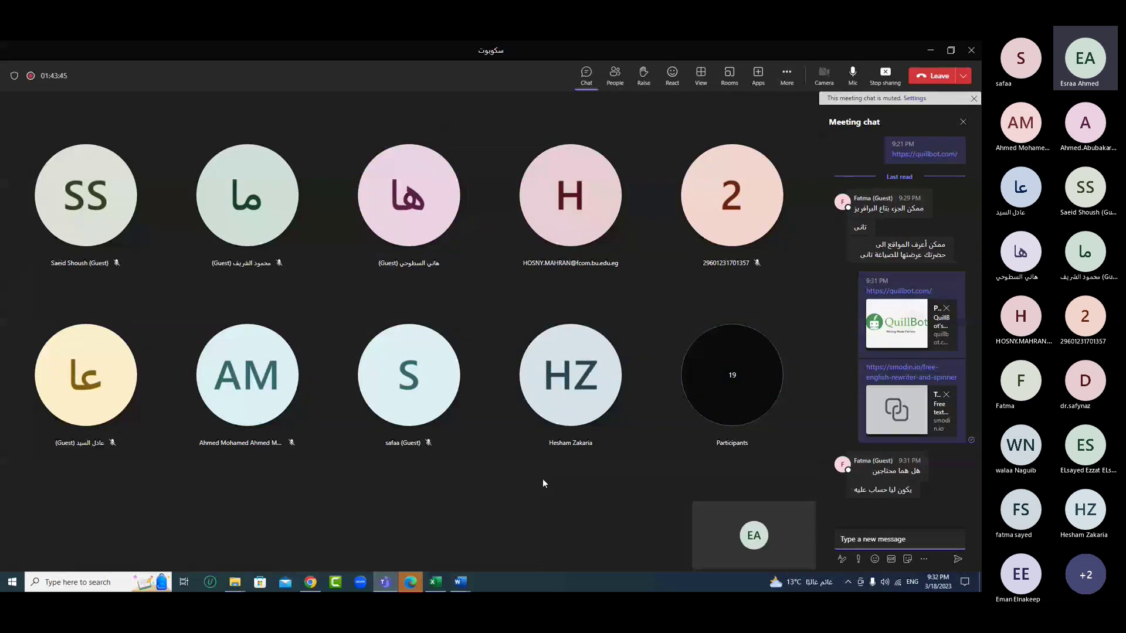
# - Switch to the Schobot research results in the browser and sign out of the account
pyautogui.click(310, 581)
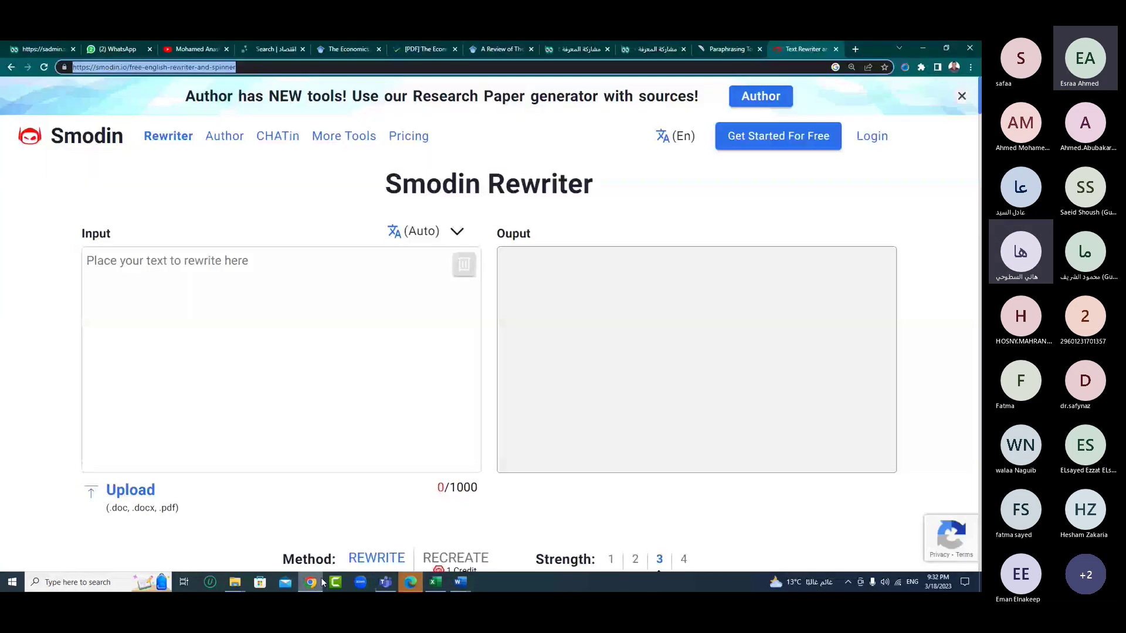
pyautogui.click(642, 48)
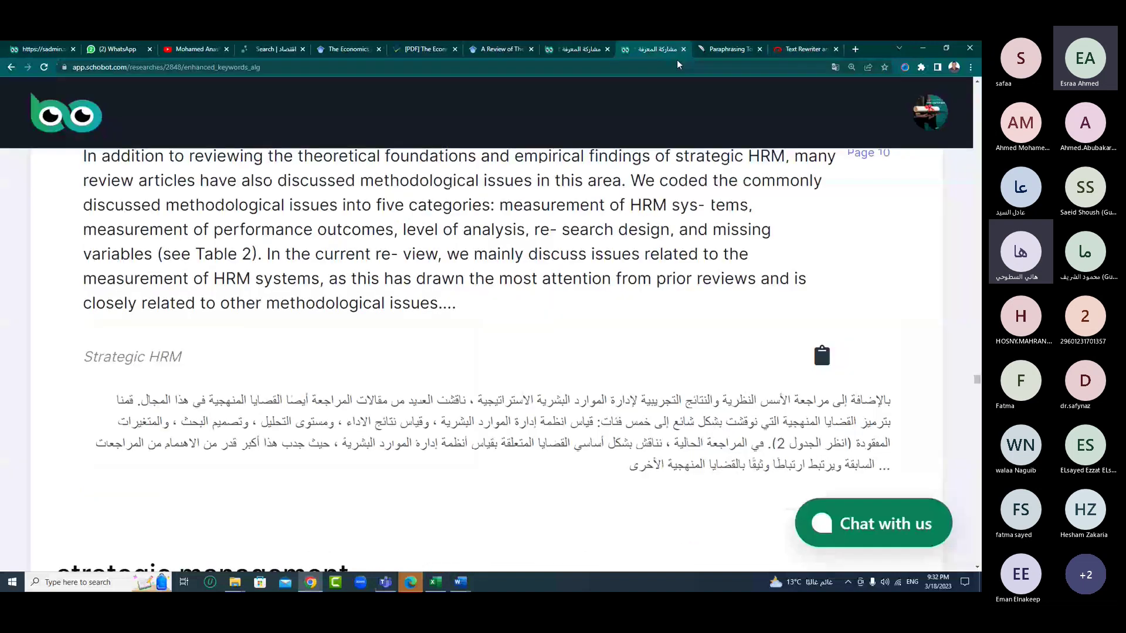
pyautogui.click(679, 478)
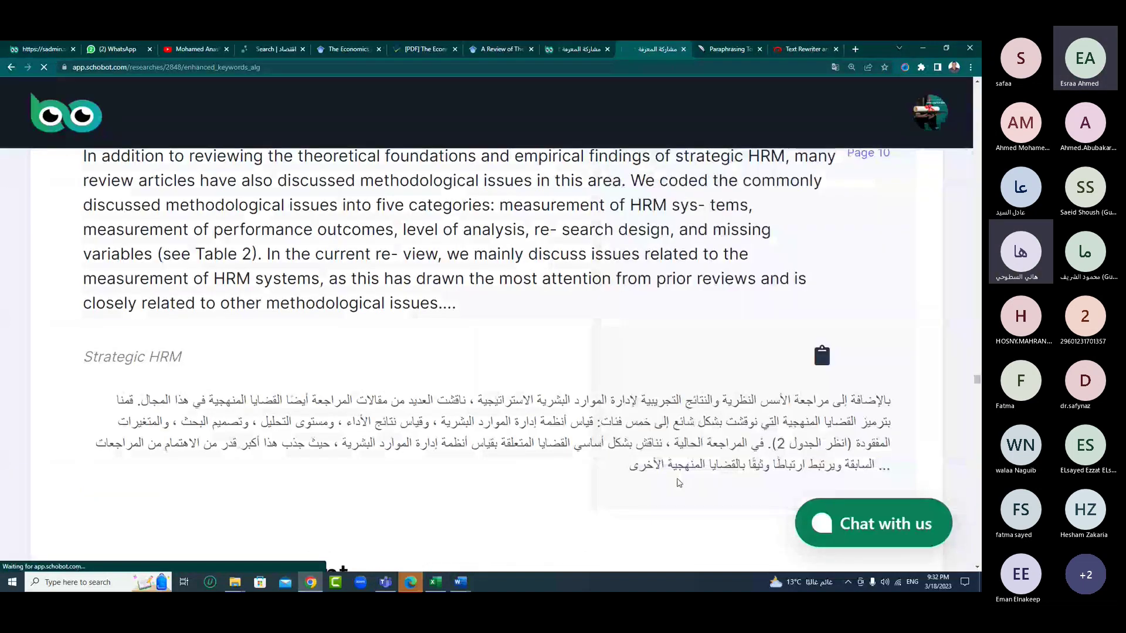
pyautogui.scroll(-1, 645, 387)
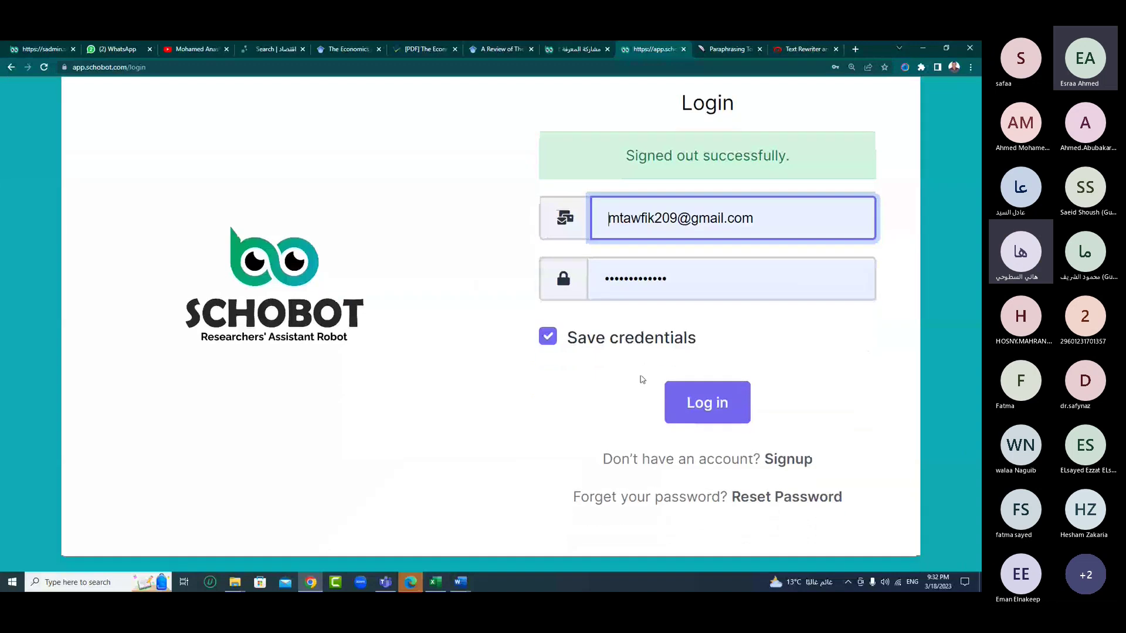
# - Visit the Schobot home page, reduce the browser zoom by two levels, and open the login page
pyautogui.click(318, 271)
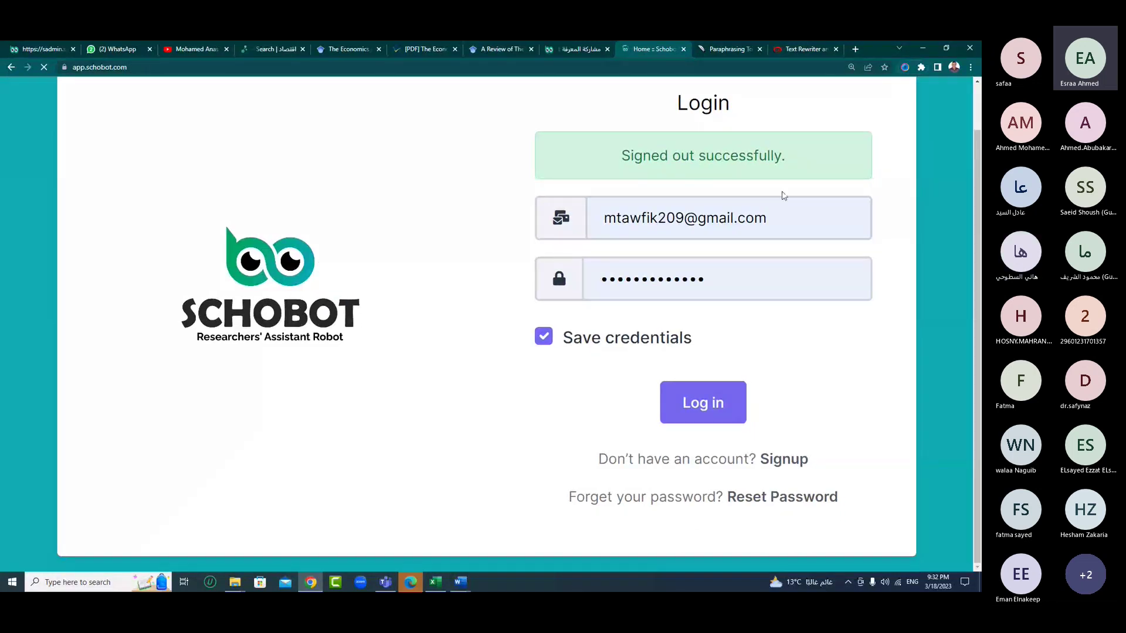
pyautogui.scroll(-5, 599, 118)
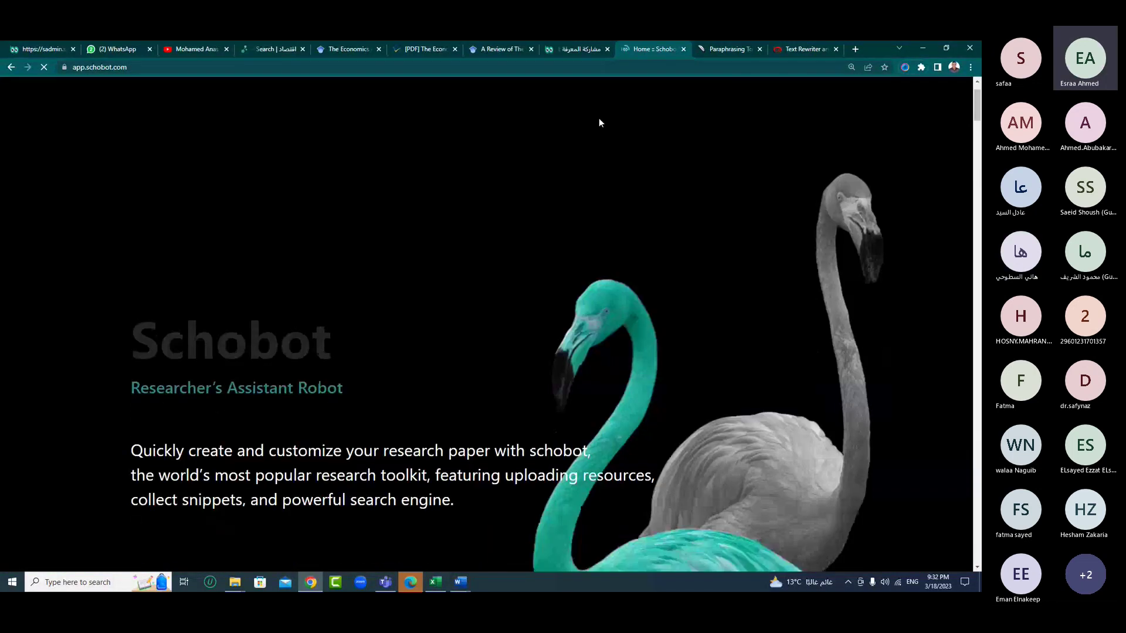
pyautogui.scroll(3, 672, 163)
pyautogui.scroll(3, 672, 163)
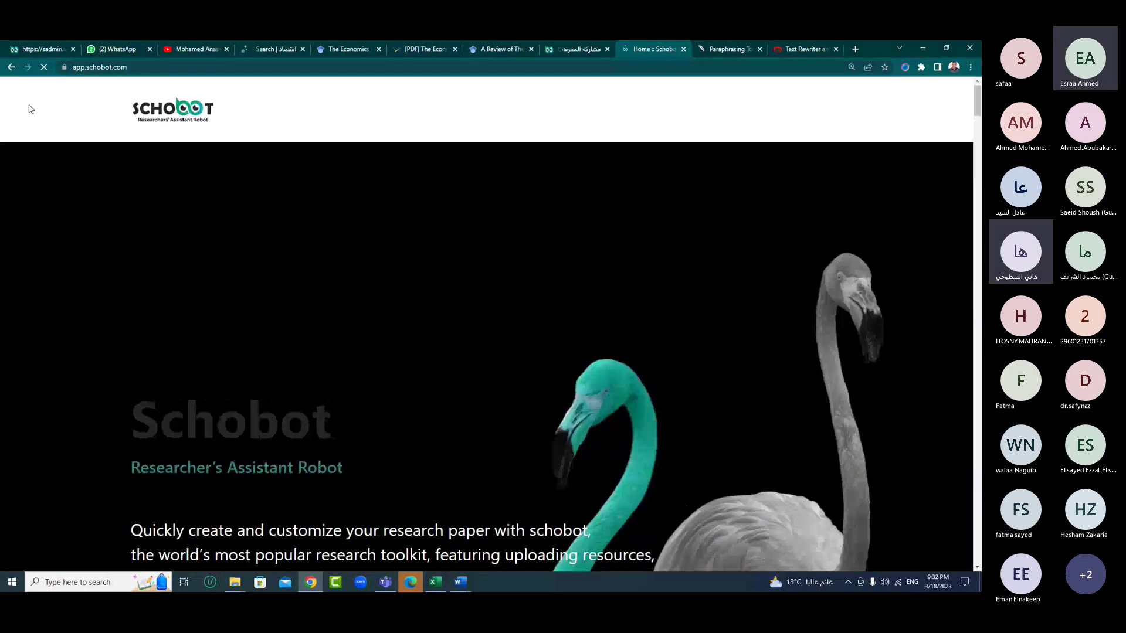
pyautogui.click(971, 67)
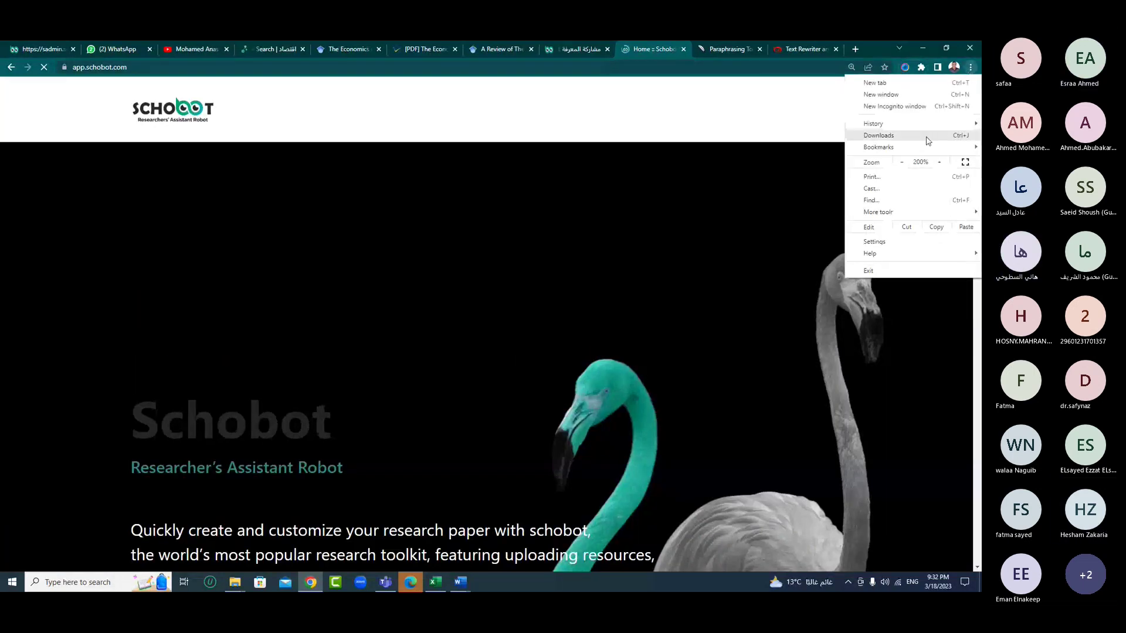
pyautogui.click(901, 162)
pyautogui.click(902, 162)
pyautogui.click(820, 117)
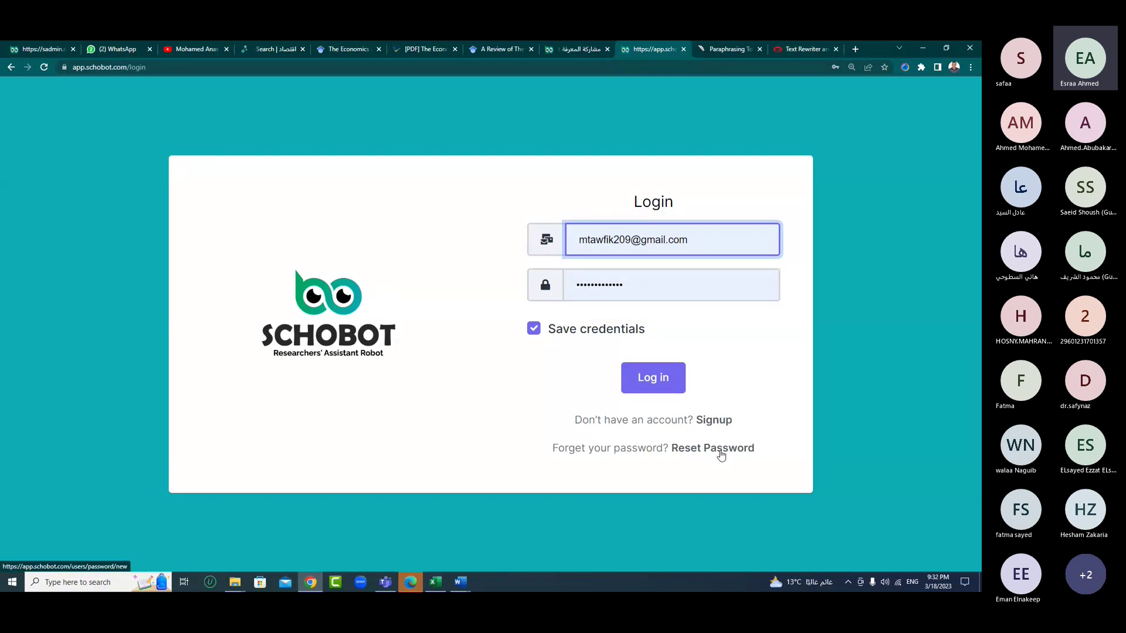
# - Return to the Teams meeting and check the latest guest messages in the chat
pyautogui.click(385, 584)
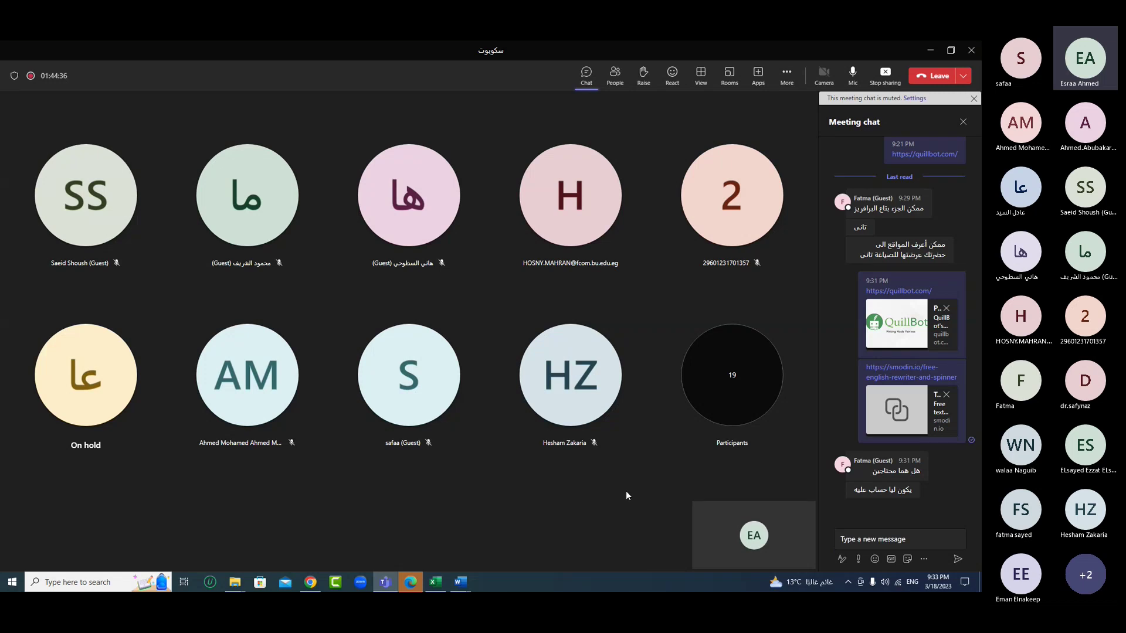
pyautogui.moveTo(877, 475)
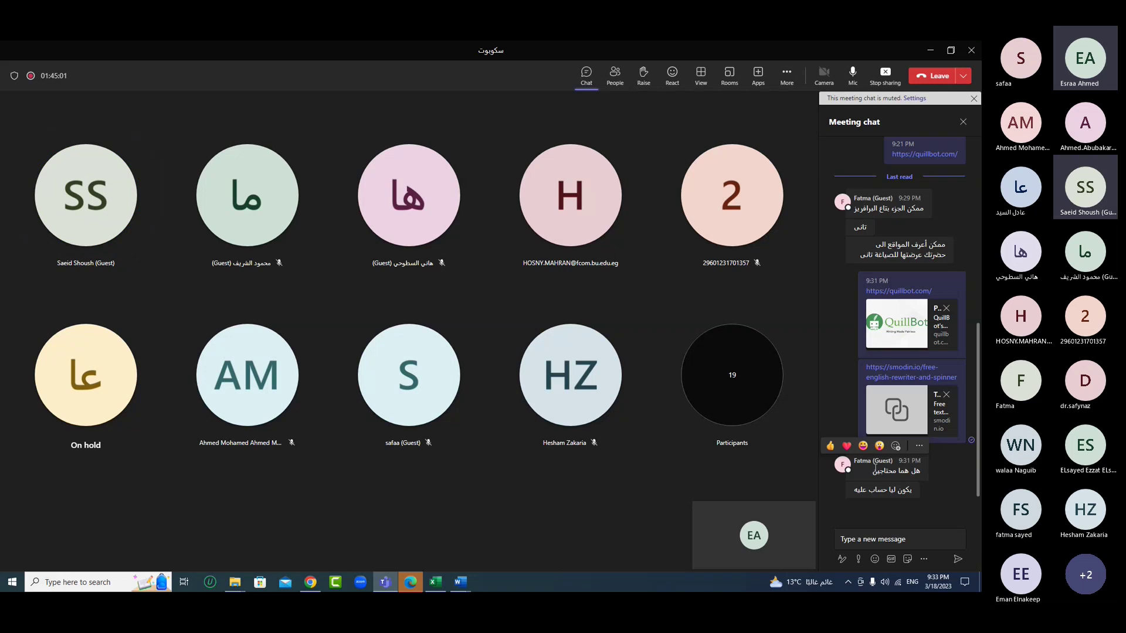
pyautogui.click(861, 540)
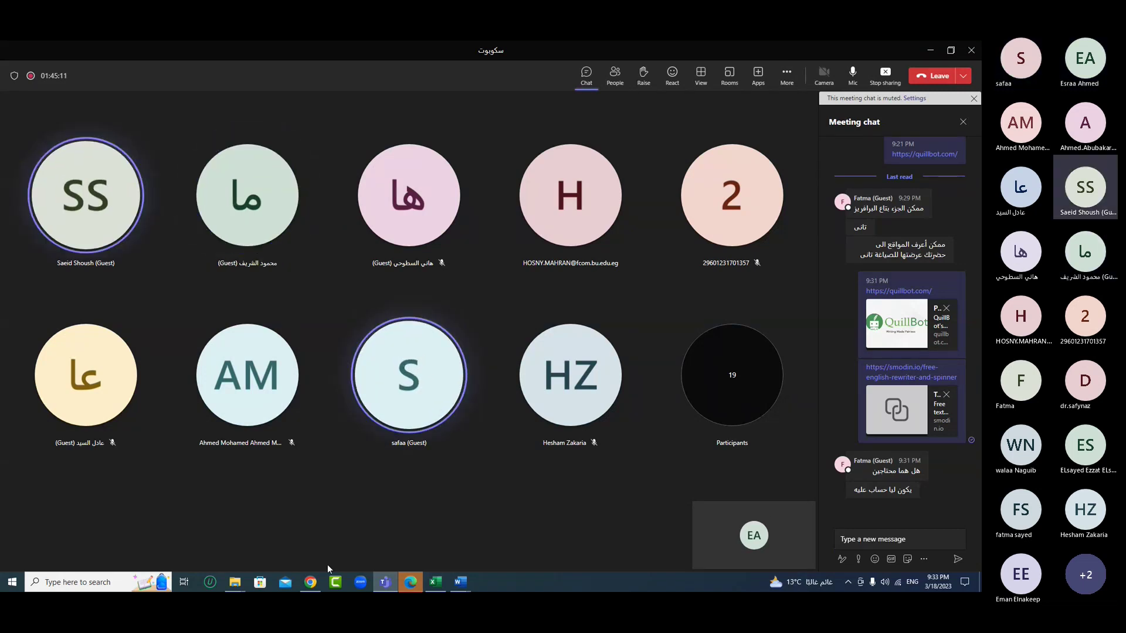
# - Copy the link of the YouTube playlist on scientific research and academic writing and send it in the Teams meeting chat
pyautogui.click(310, 582)
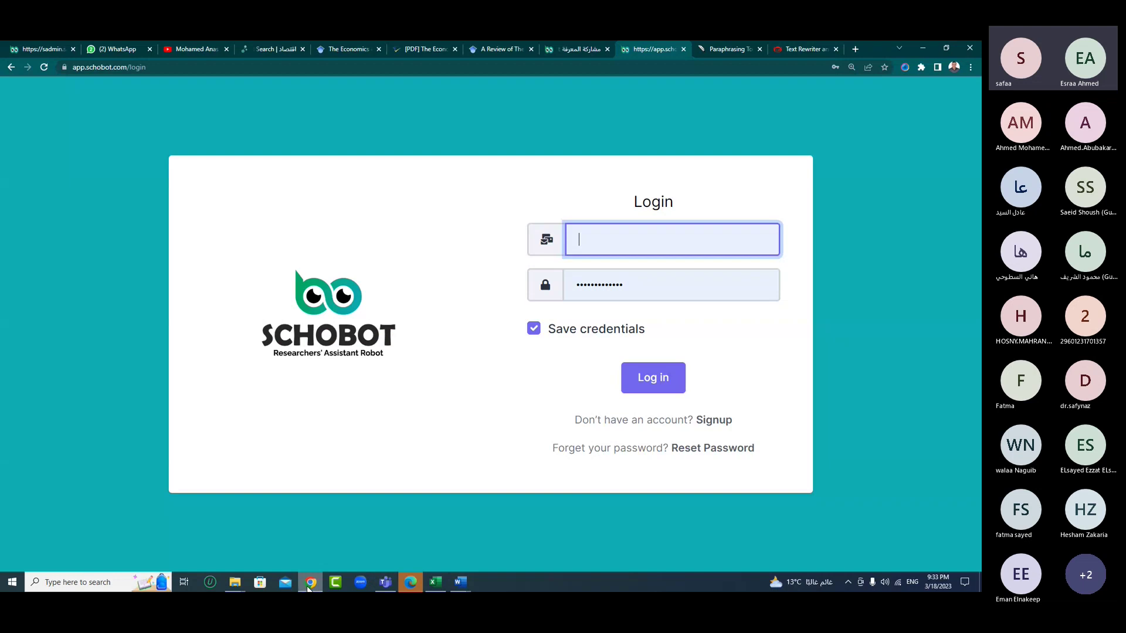
pyautogui.click(204, 47)
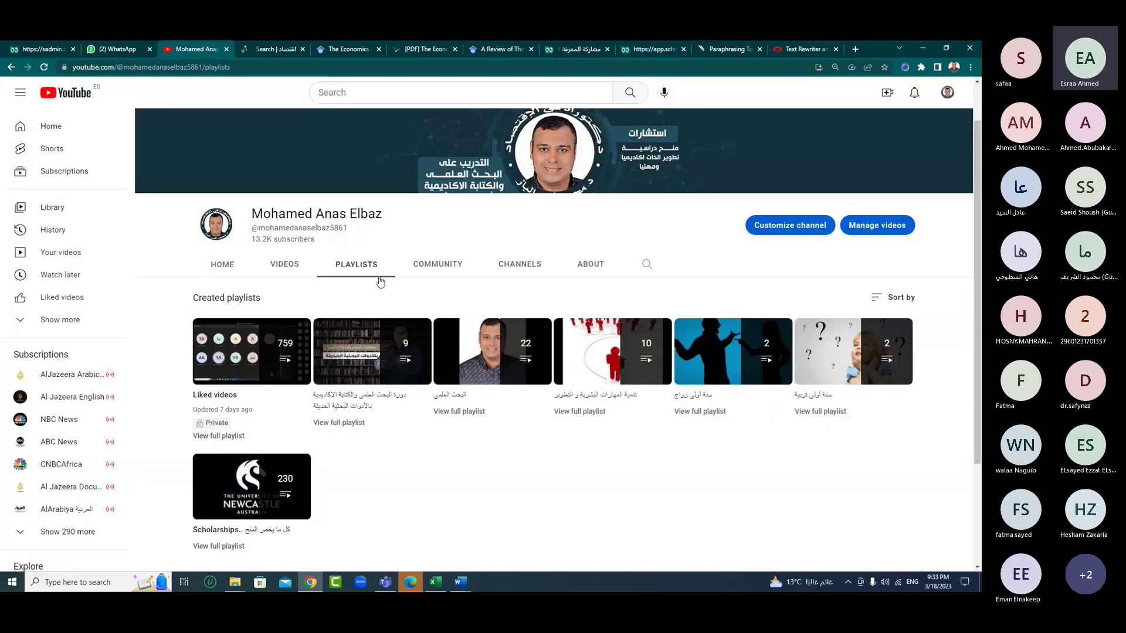
pyautogui.rightClick(366, 354)
pyautogui.click(404, 213)
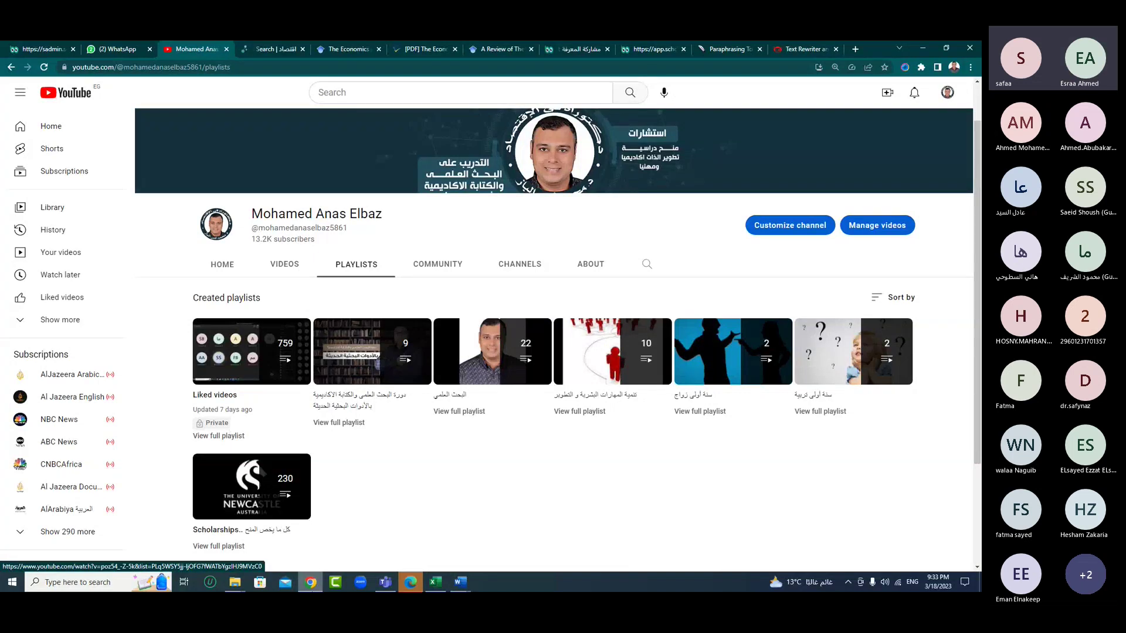
pyautogui.click(385, 582)
pyautogui.rightClick(888, 540)
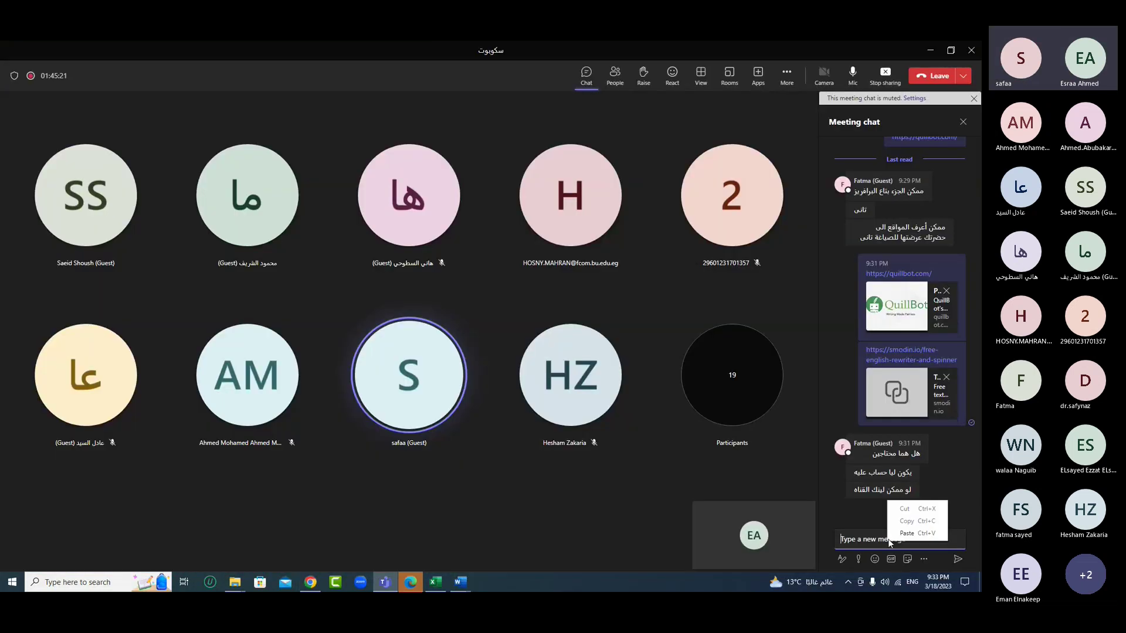
pyautogui.click(909, 509)
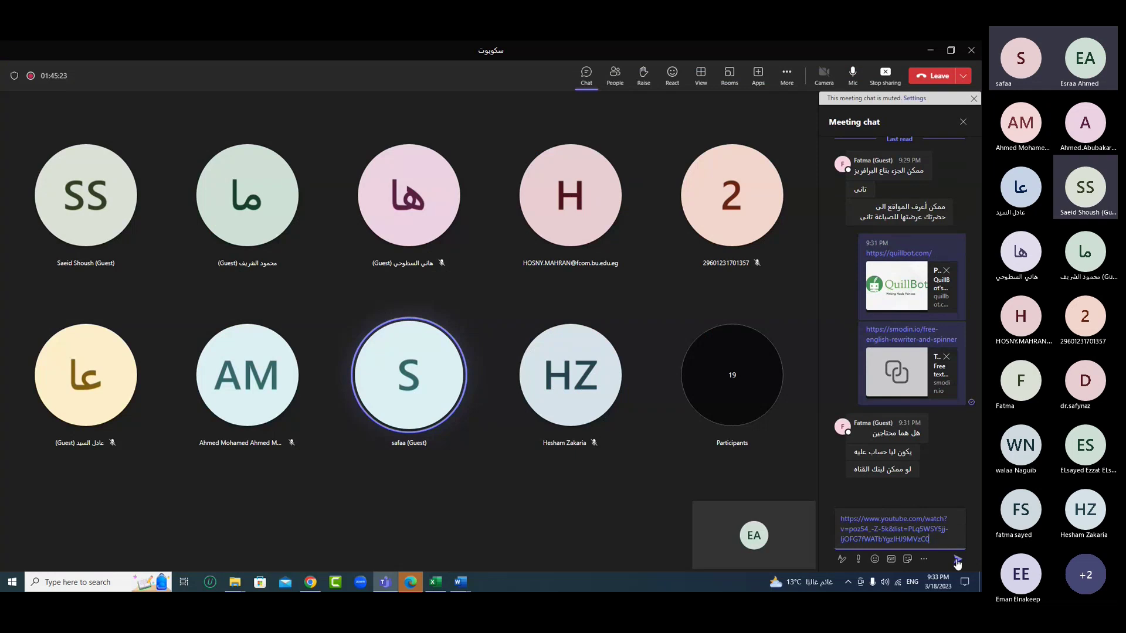
pyautogui.click(958, 558)
# - Send the same YouTube playlist link two more times in the meeting chat, with its video preview card
pyautogui.rightClick(873, 539)
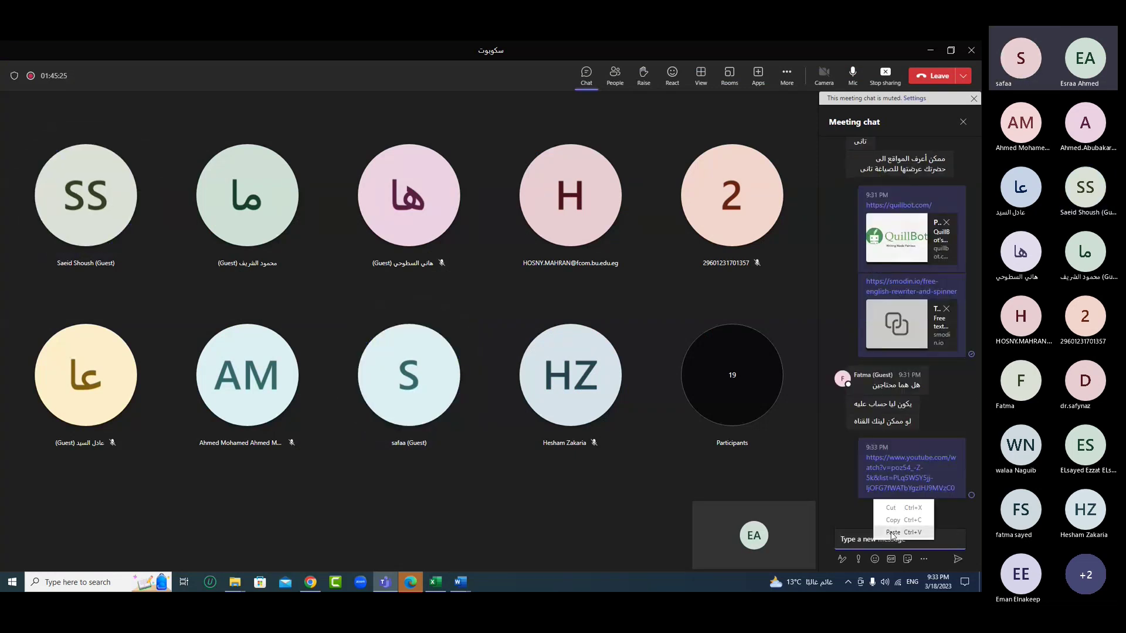
pyautogui.click(897, 509)
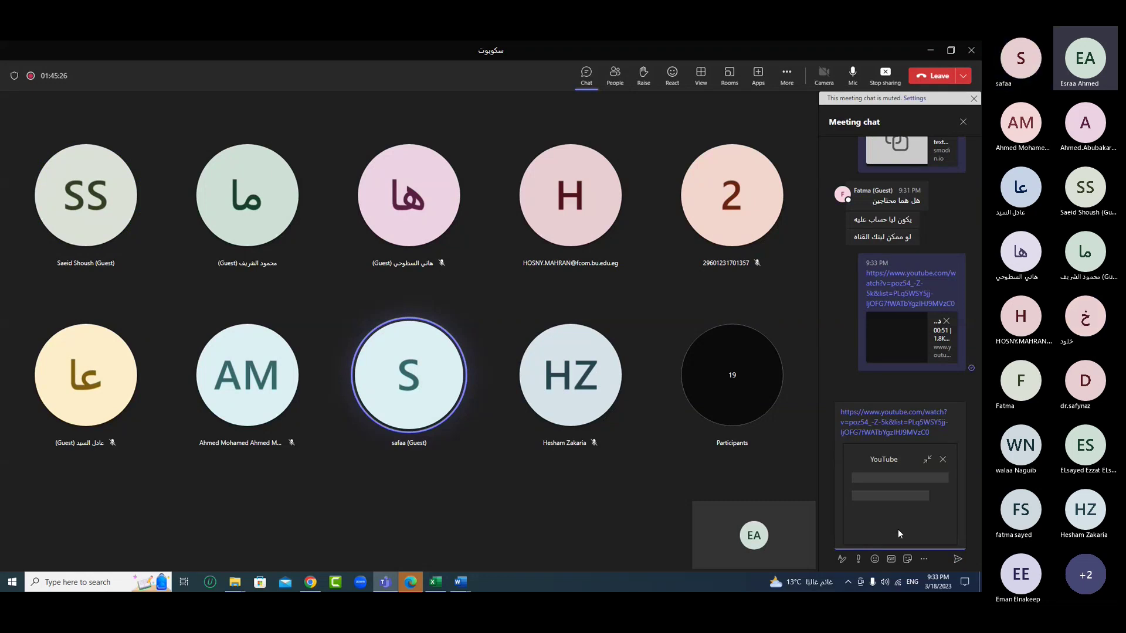
pyautogui.press('Return')
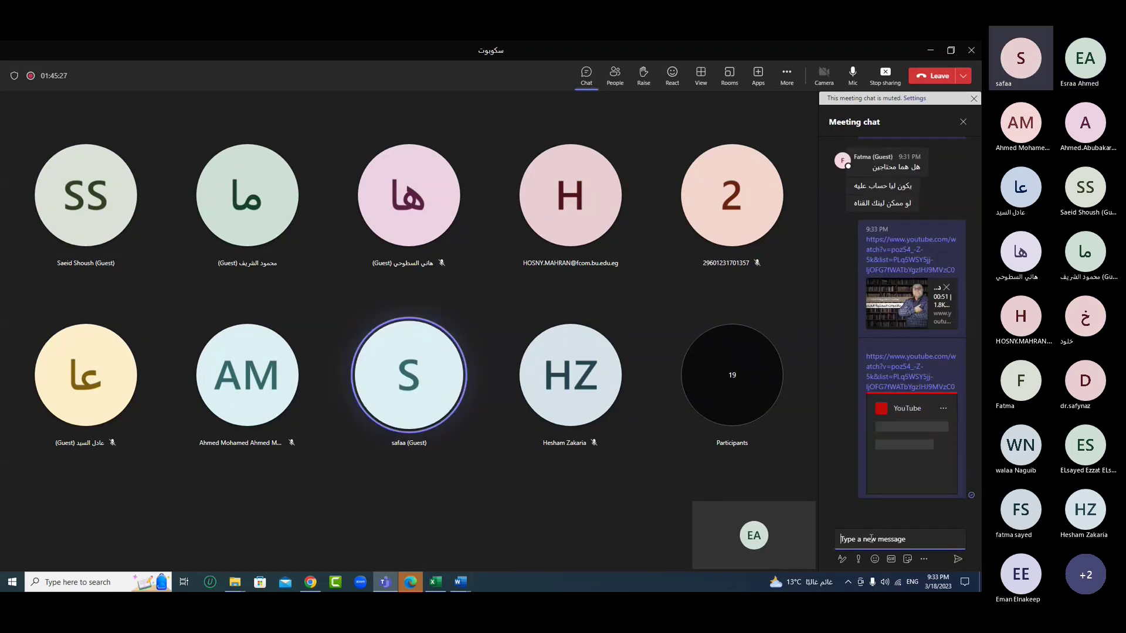
pyautogui.rightClick(872, 537)
pyautogui.click(890, 530)
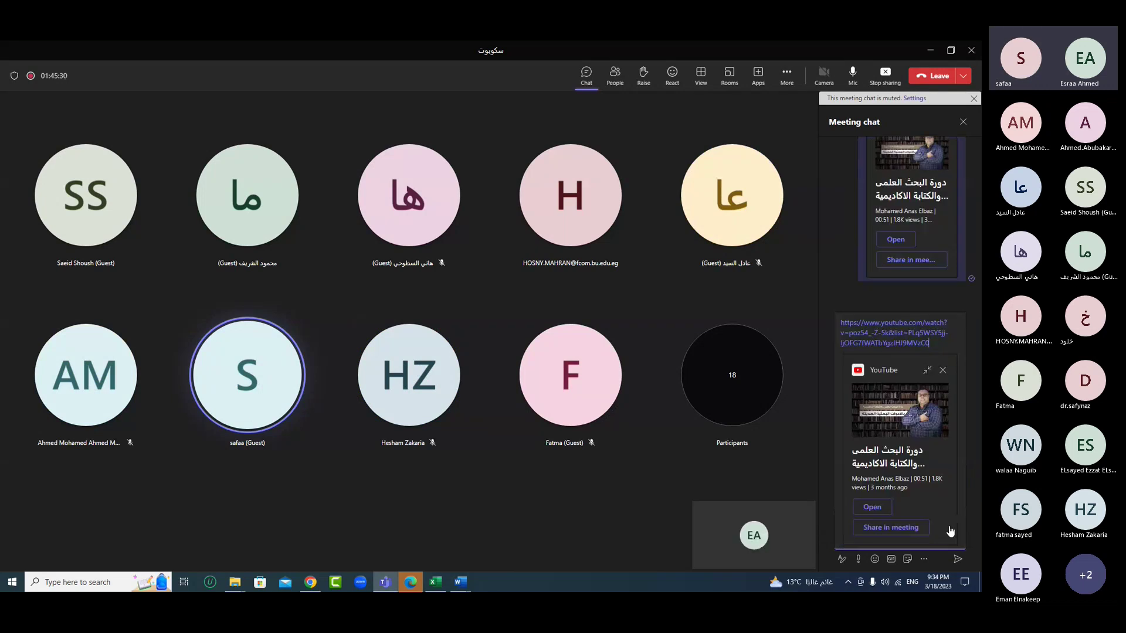
pyautogui.click(958, 560)
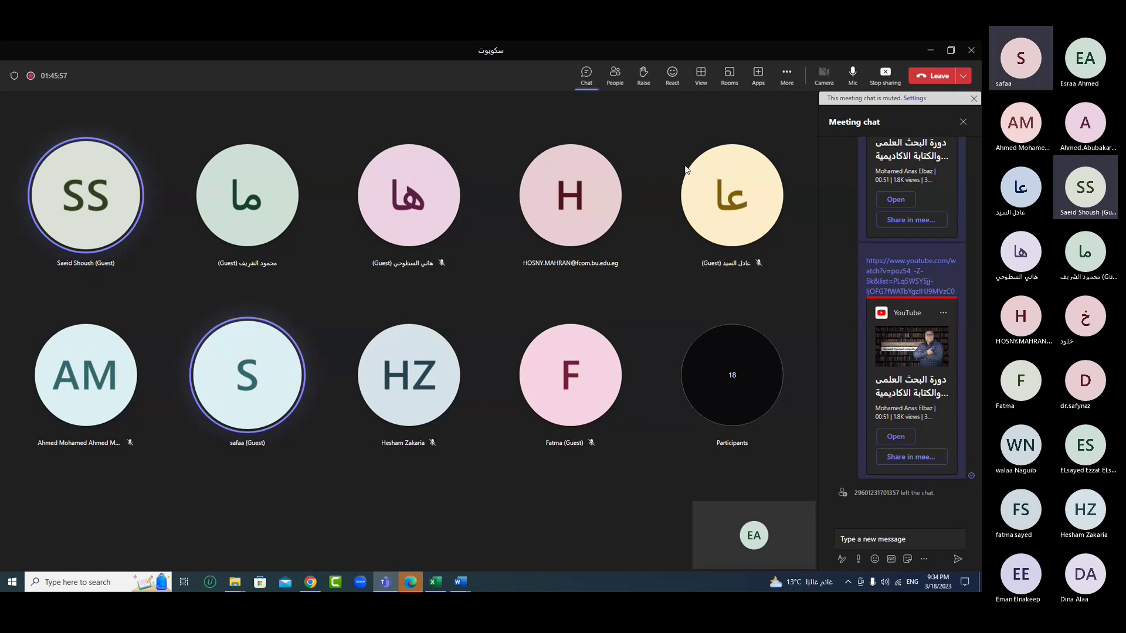
pyautogui.moveTo(684, 169)
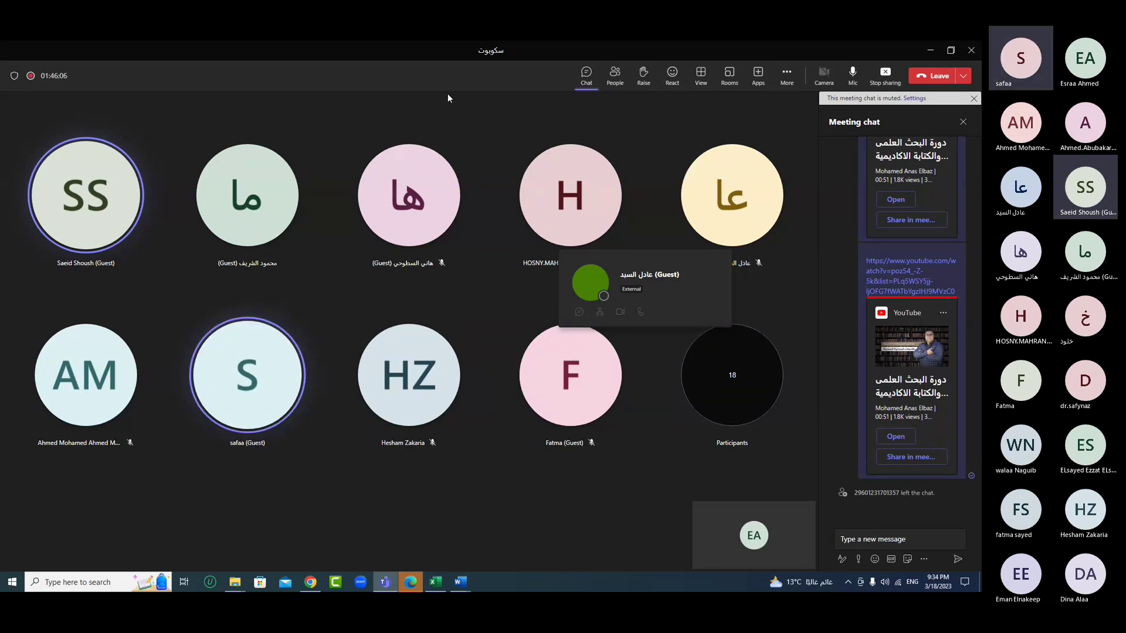
pyautogui.click(462, 111)
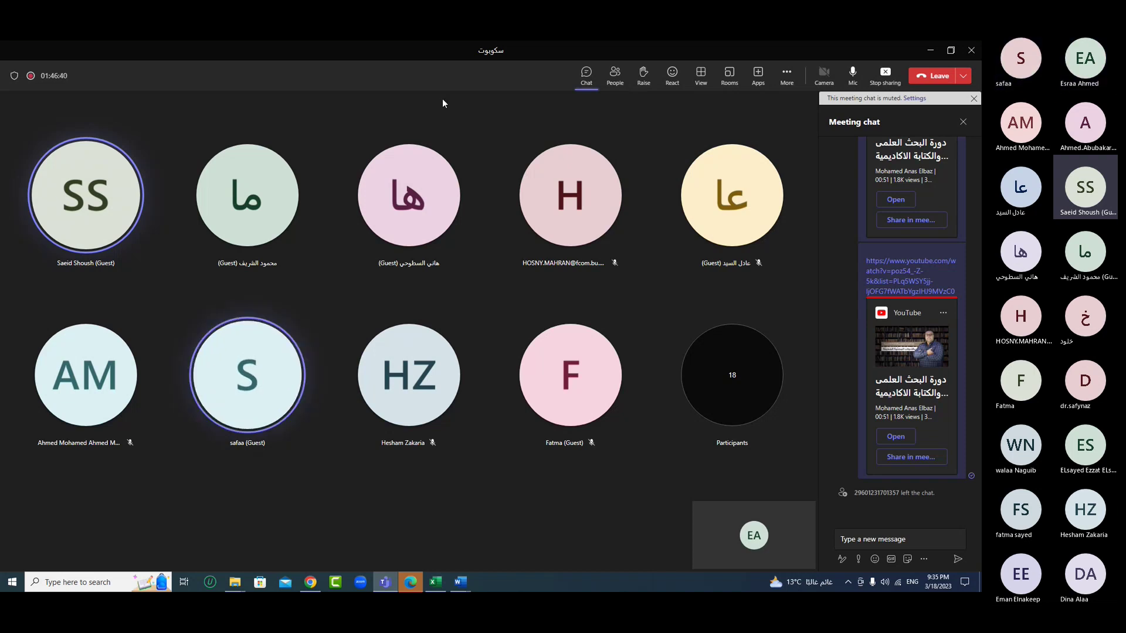
# - Check the participant list, and send the message "connectedpapers" in the meeting chat
pyautogui.click(615, 75)
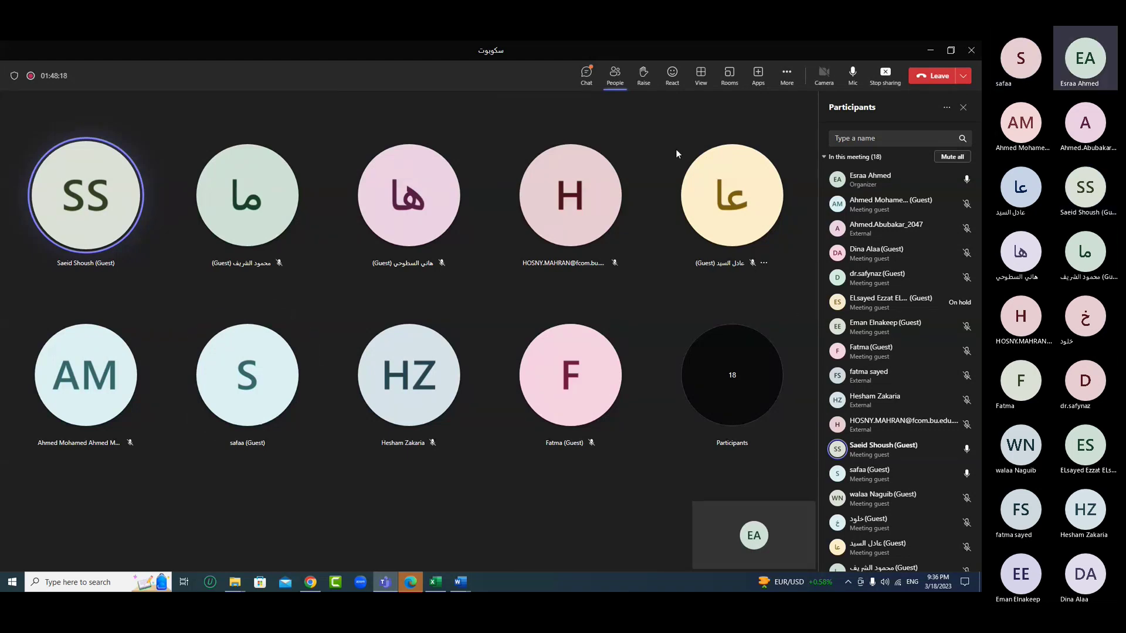
pyautogui.click(587, 76)
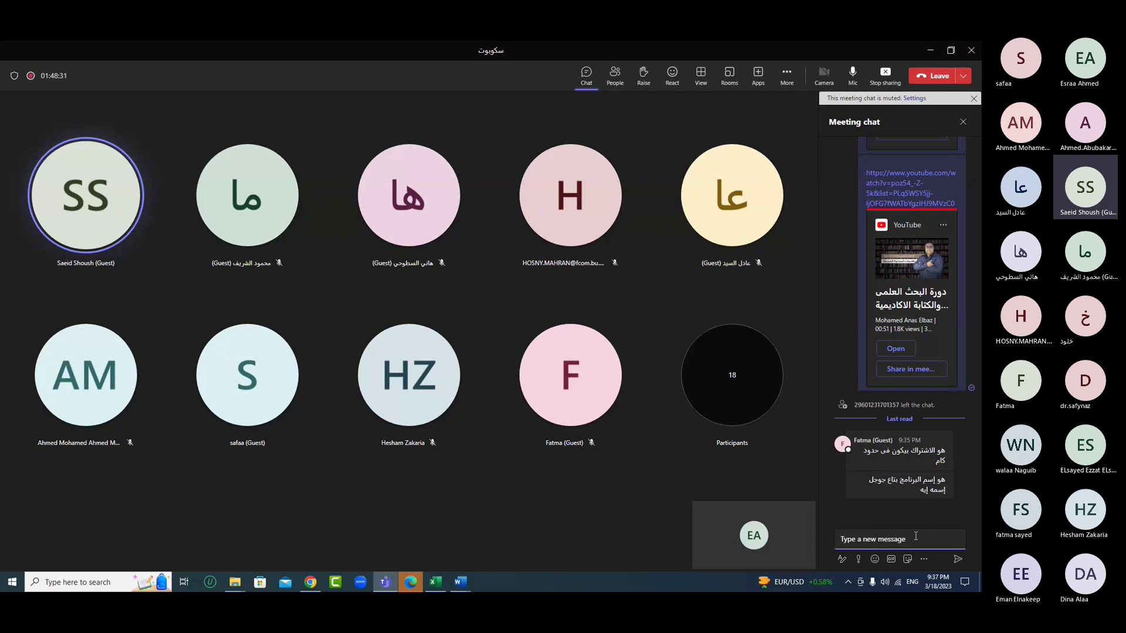
pyautogui.click(879, 542)
pyautogui.write('co')
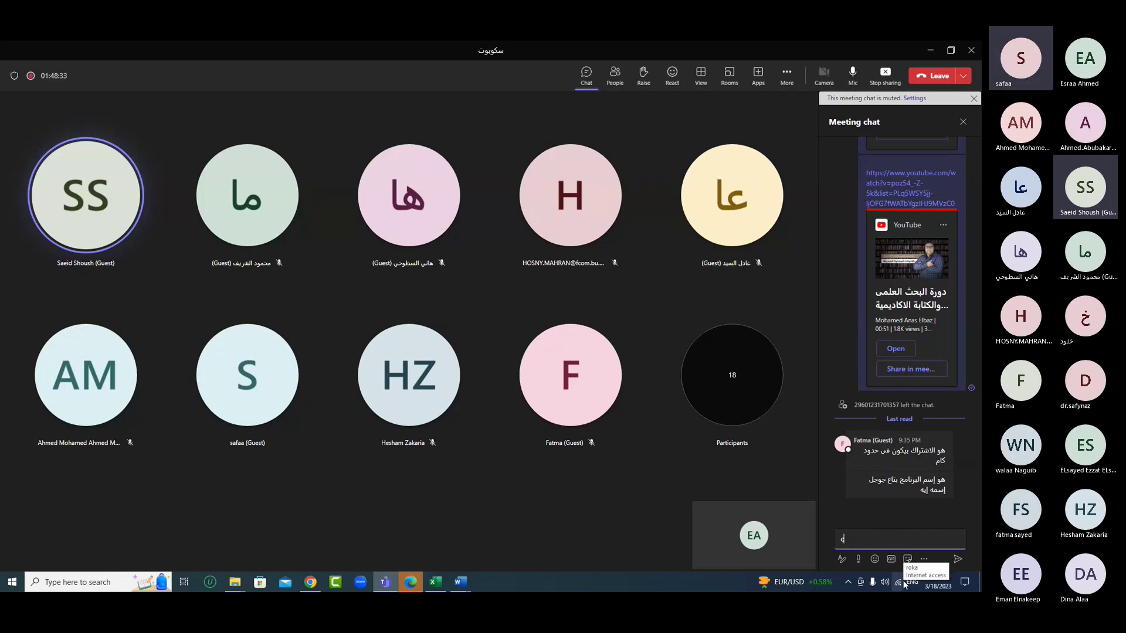
pyautogui.write('nn')
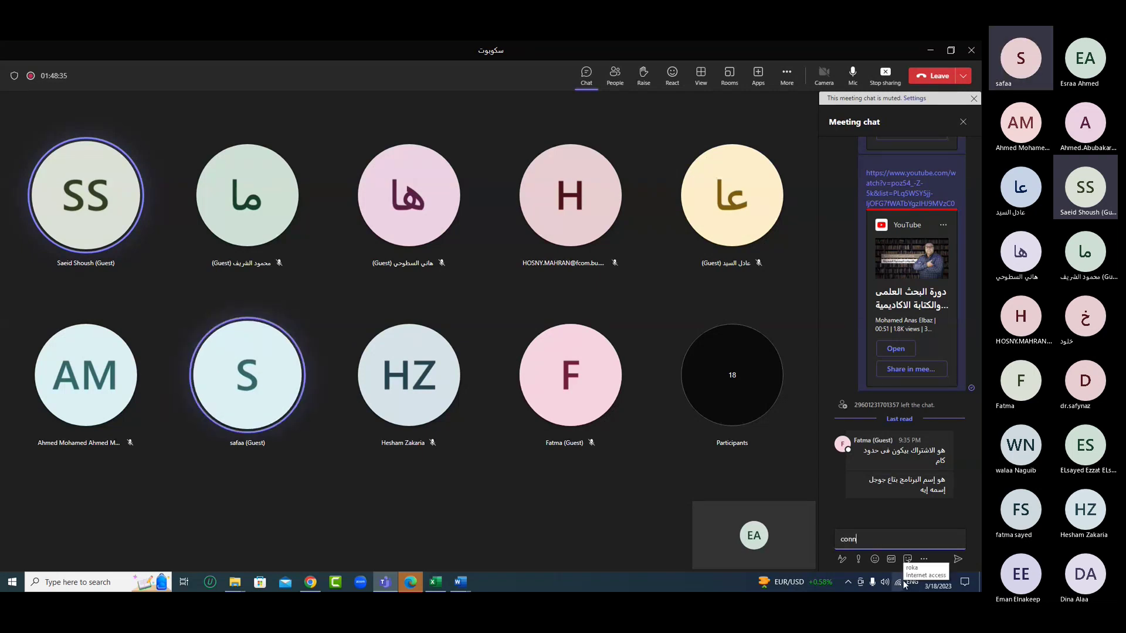
pyautogui.write('ectedp')
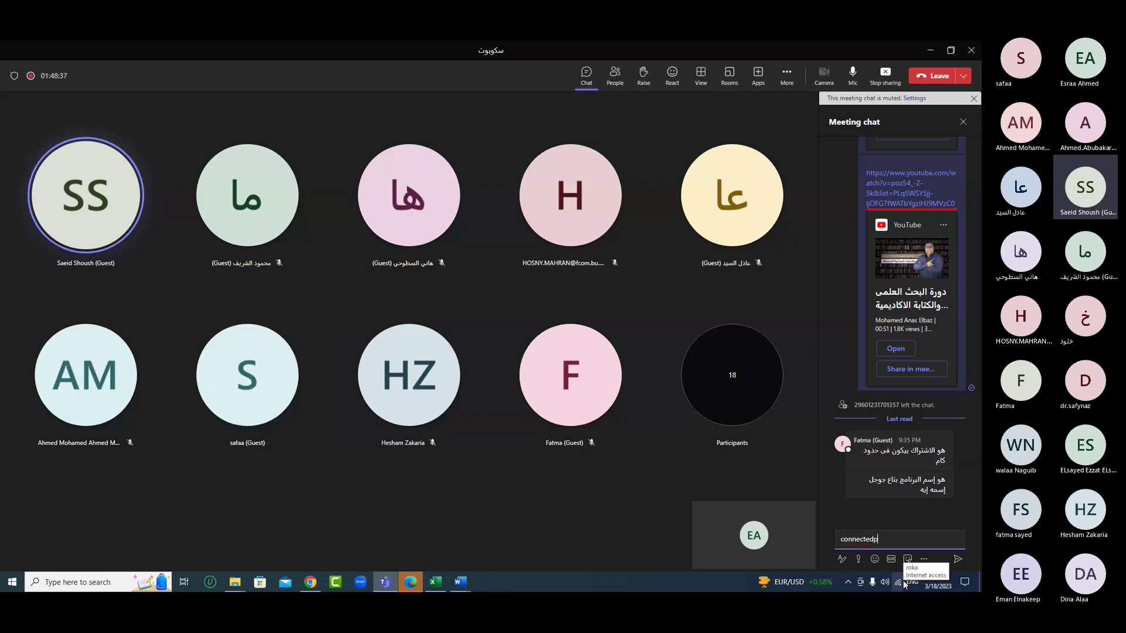
pyautogui.write('apers')
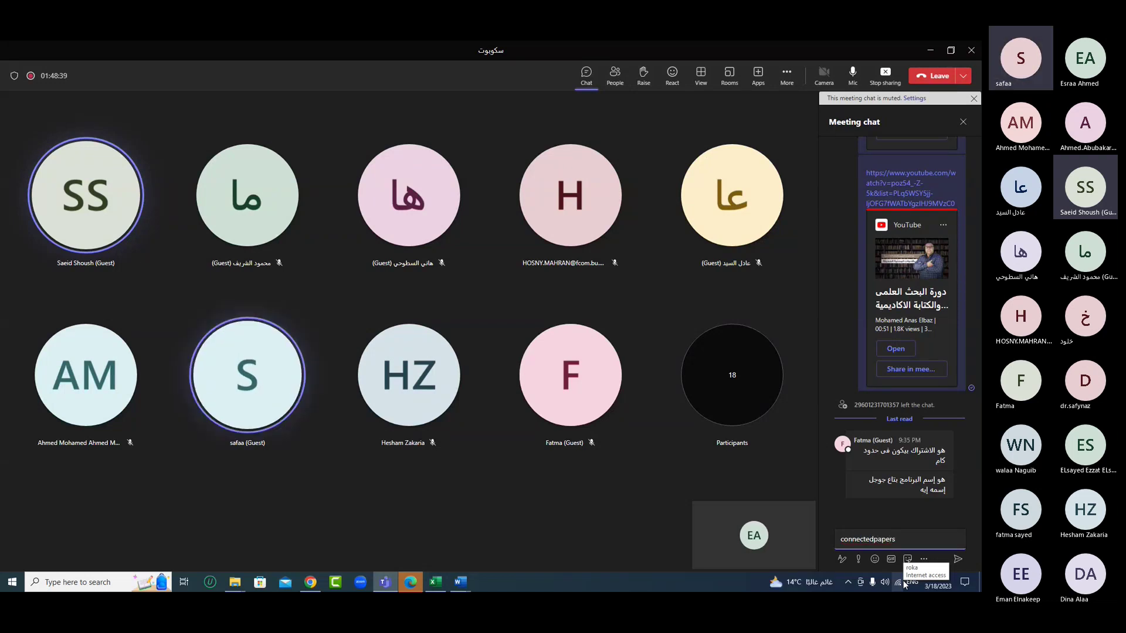
pyautogui.press('Return')
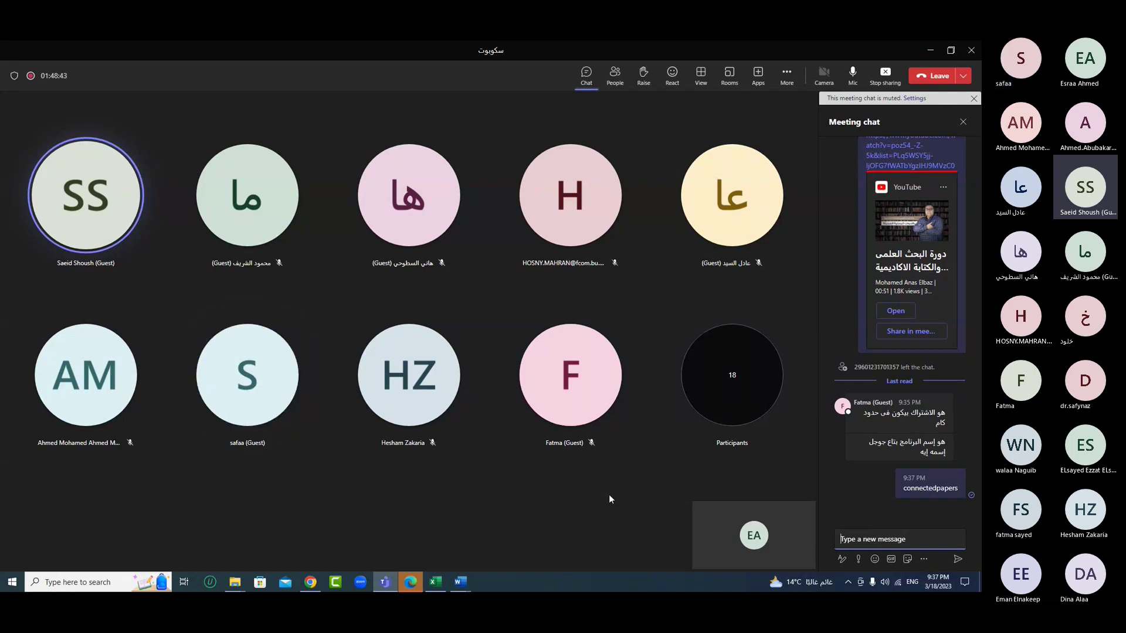
# - View the participant list again, and answer the guest's new chat question with the message "schobot"
pyautogui.click(617, 80)
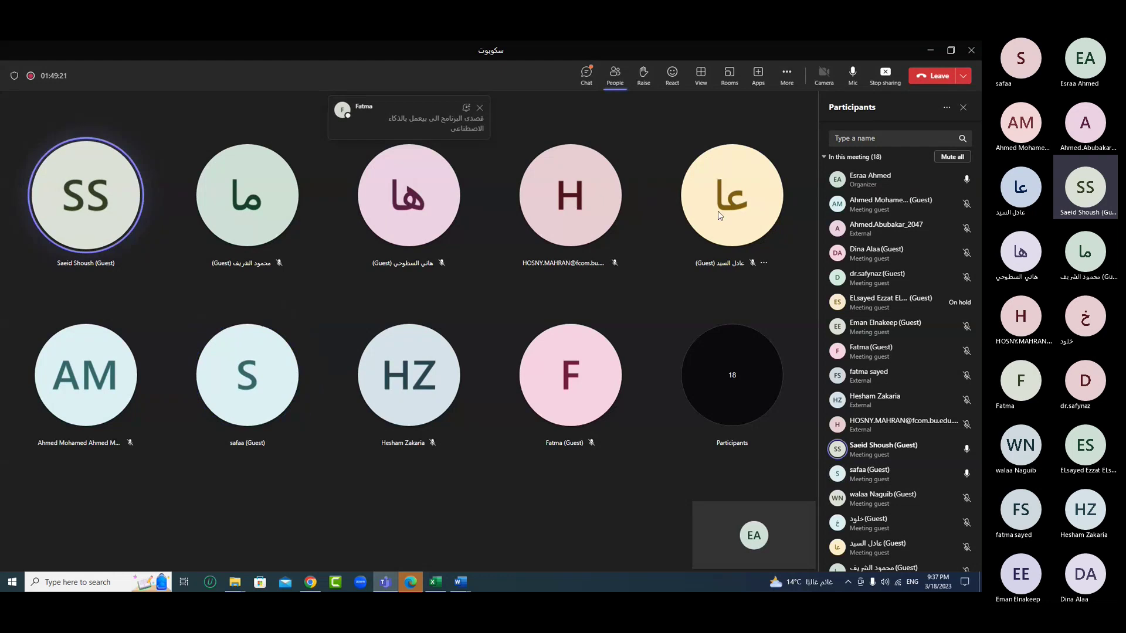
pyautogui.click(588, 76)
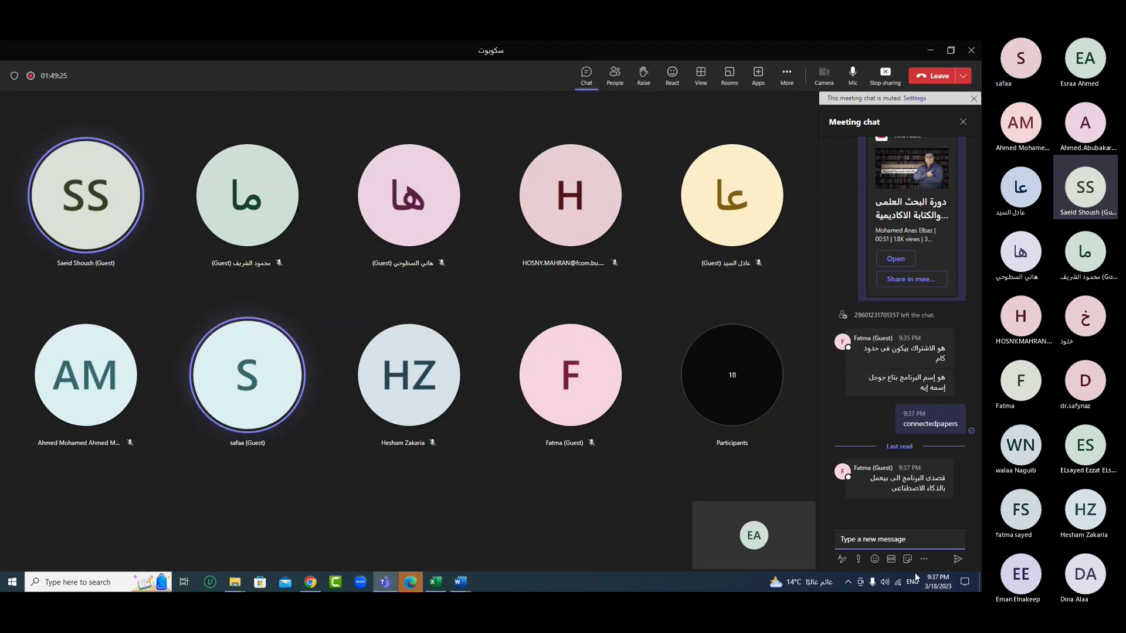
pyautogui.write('scho')
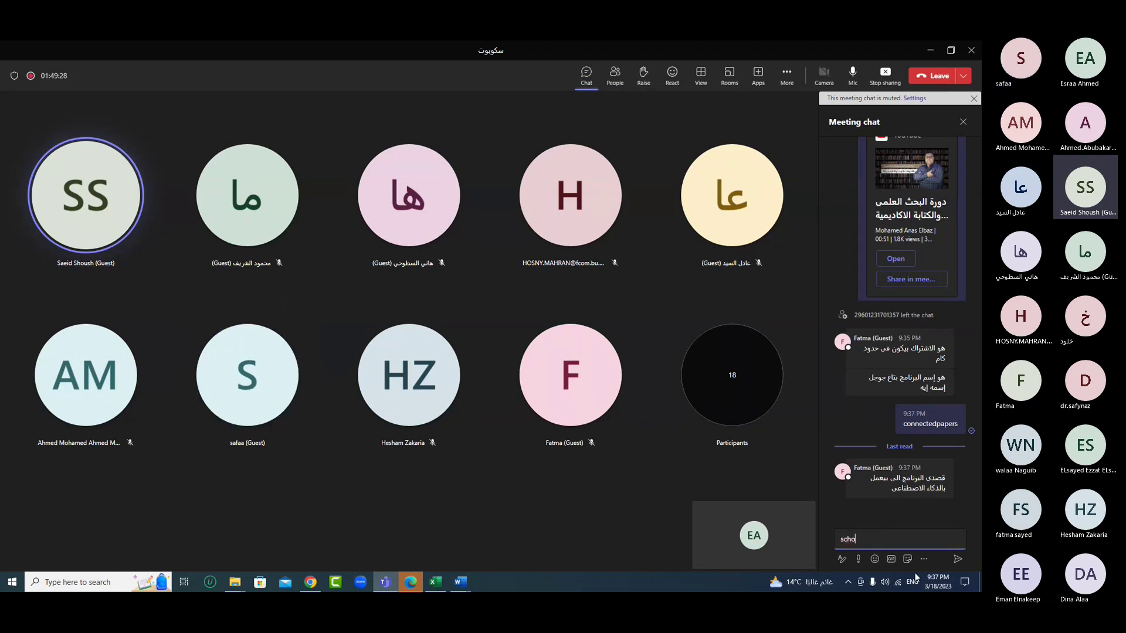
pyautogui.write('bot')
pyautogui.press('Return')
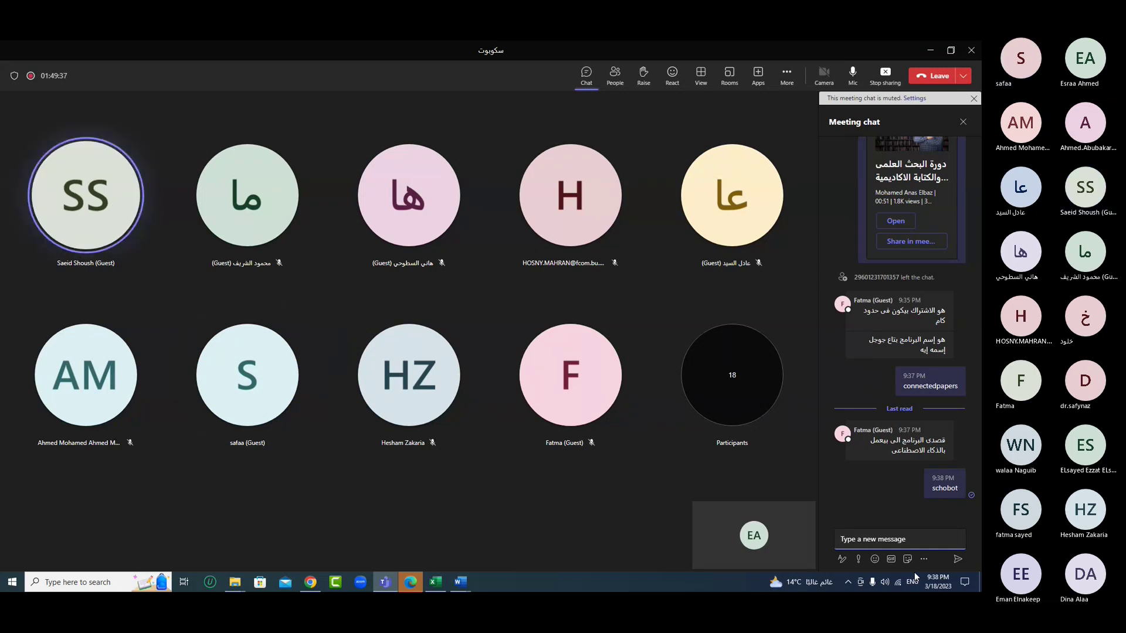
pyautogui.write('sch')
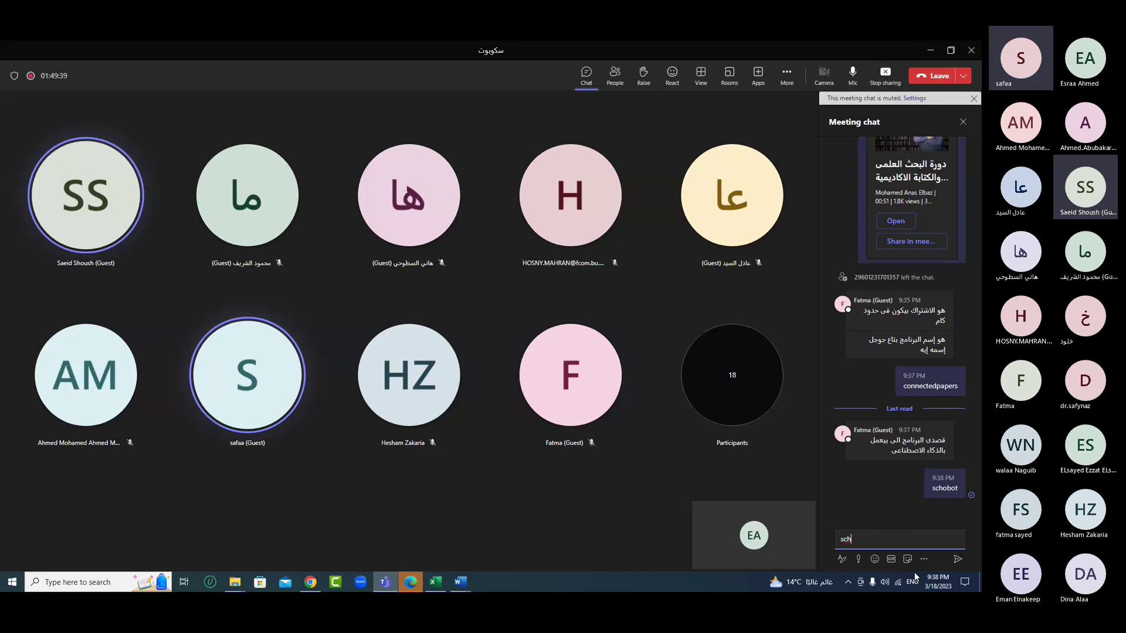
pyautogui.write('oboy')
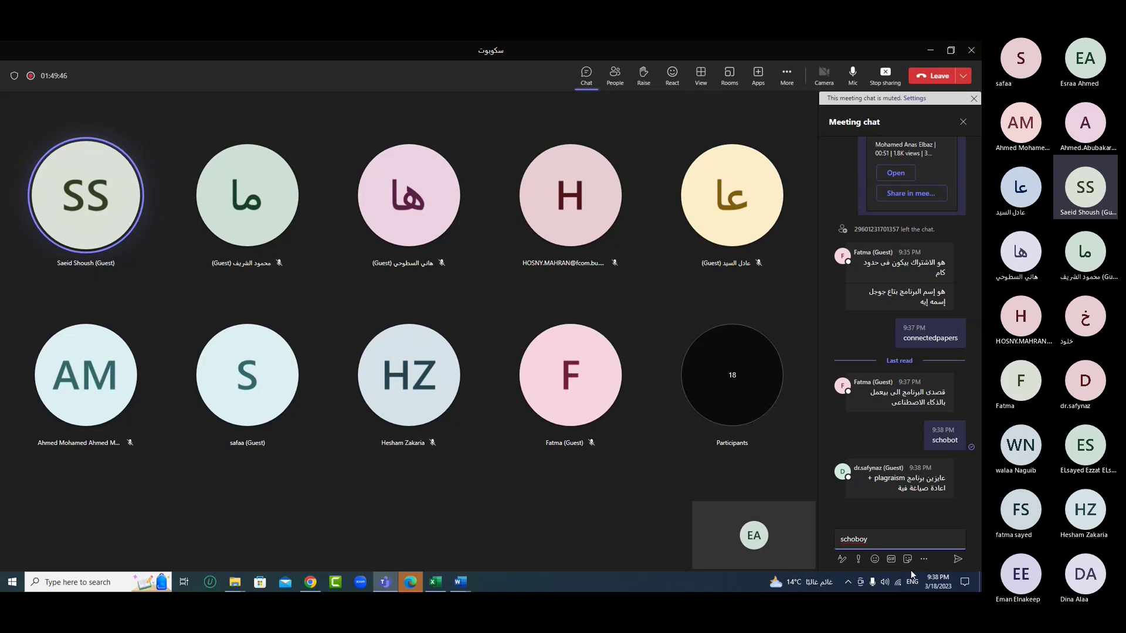
pyautogui.press('BackSpace')
pyautogui.press('BackSpace')
pyautogui.press('BackSpace')
pyautogui.press('BackSpace')
pyautogui.press('BackSpace')
pyautogui.press('BackSpace')
pyautogui.press('BackSpace')
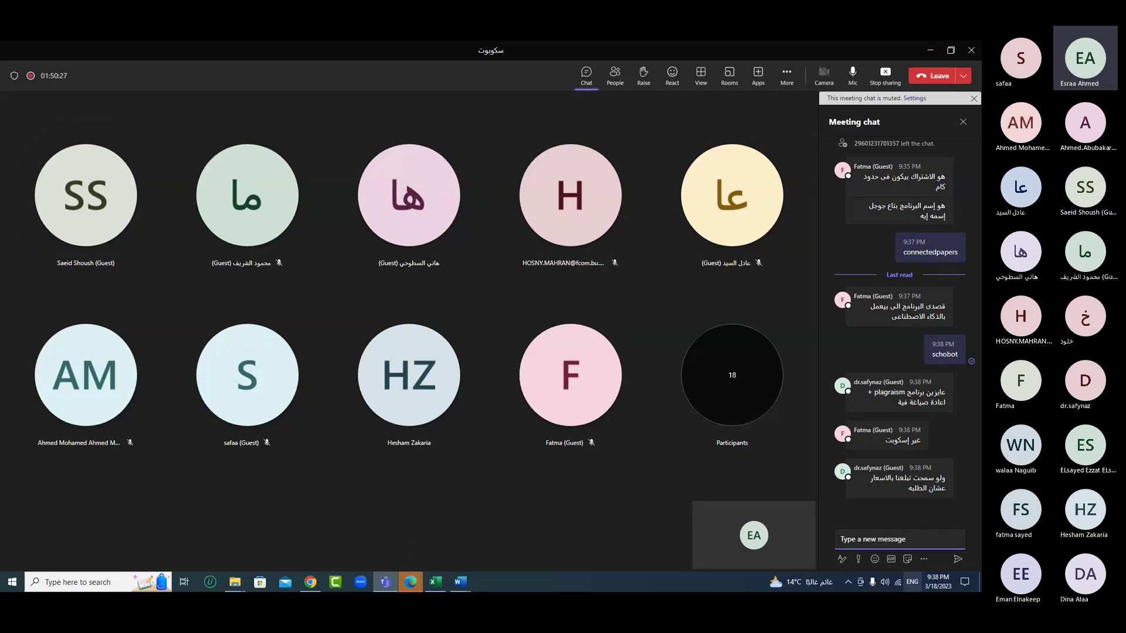
# - Switch to Chrome and copy the whole paraphrased abstract on strategic human resource management from QuillBot's output
pyautogui.click(310, 583)
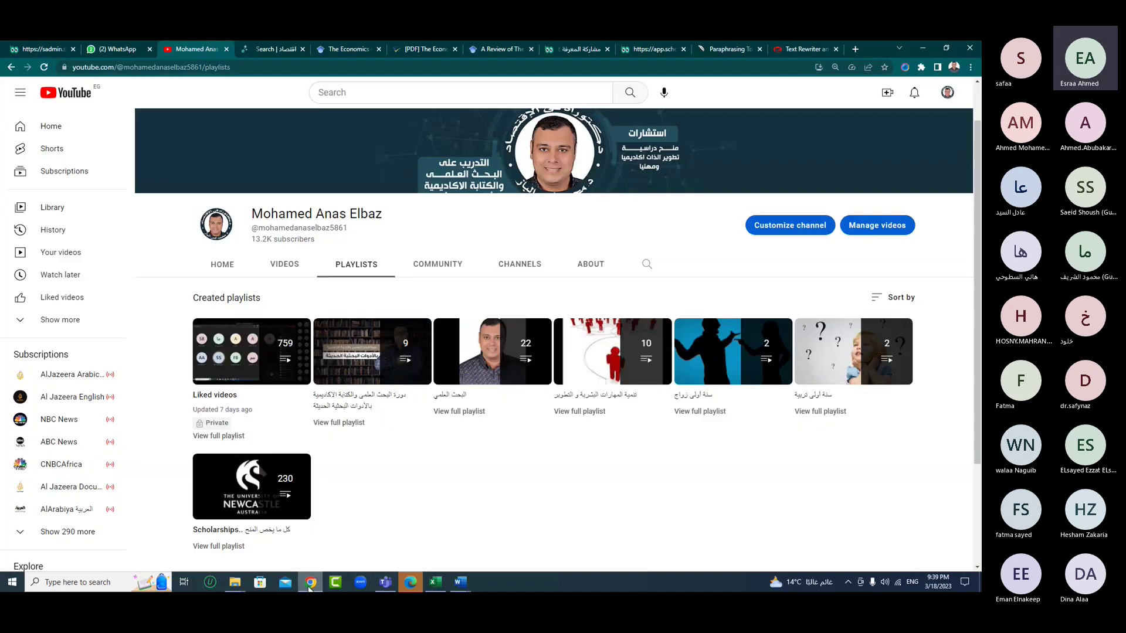
pyautogui.click(713, 51)
pyautogui.moveTo(599, 450); pyautogui.dragTo(542, 286)
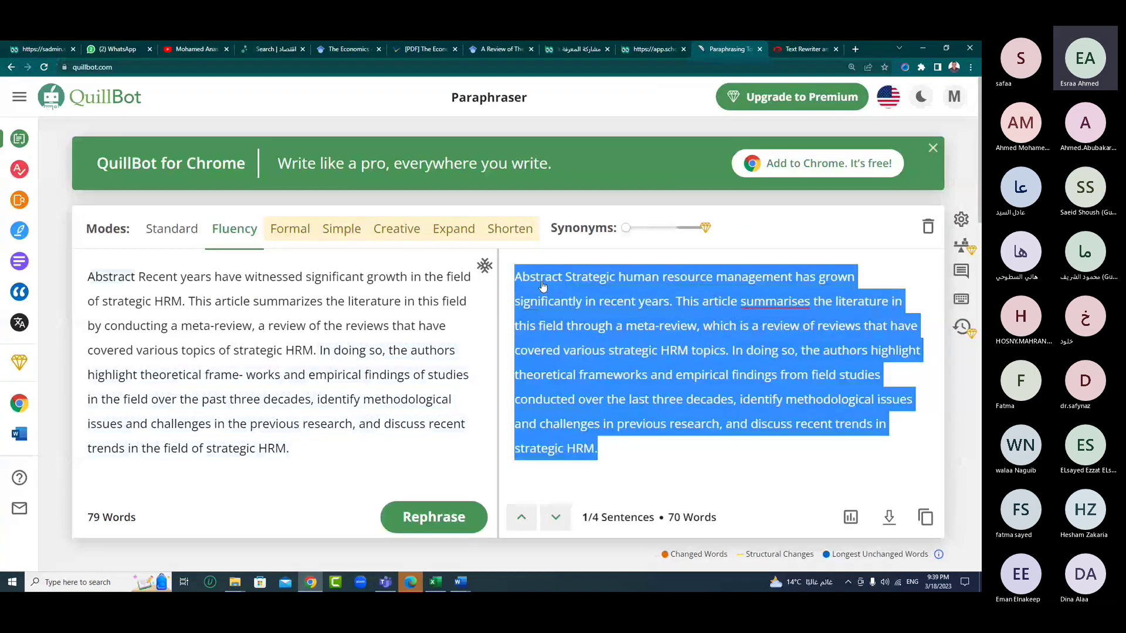
pyautogui.rightClick(543, 286)
pyautogui.click(563, 319)
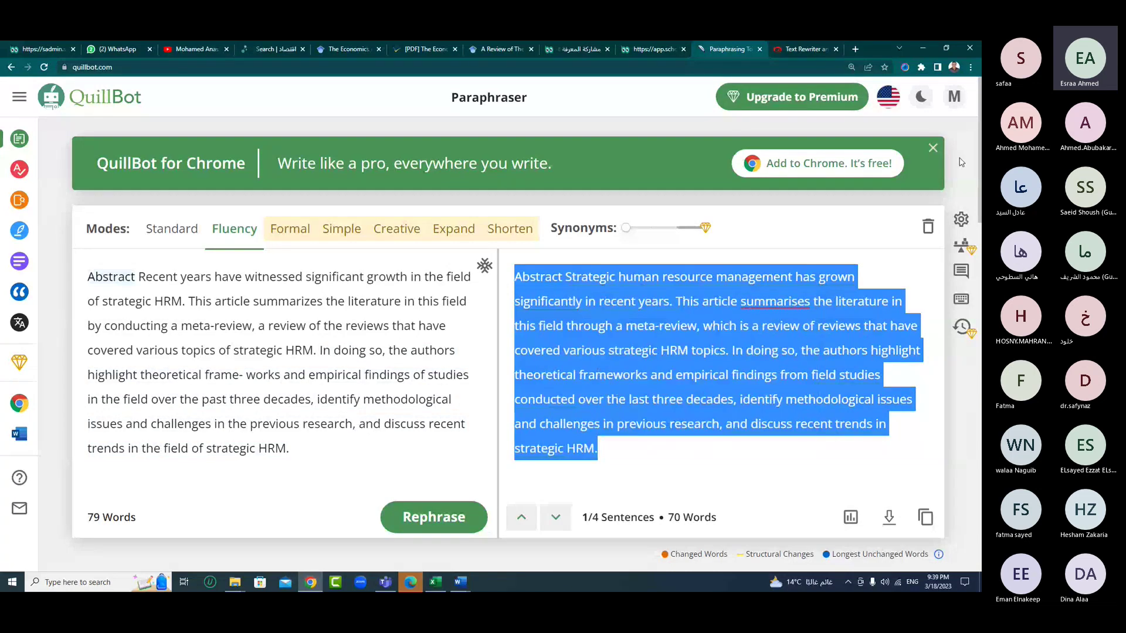
# - Minimize the open windows to reach the desktop, and launch Plagiarism Checker X in a maximized window
pyautogui.click(922, 48)
pyautogui.click(925, 47)
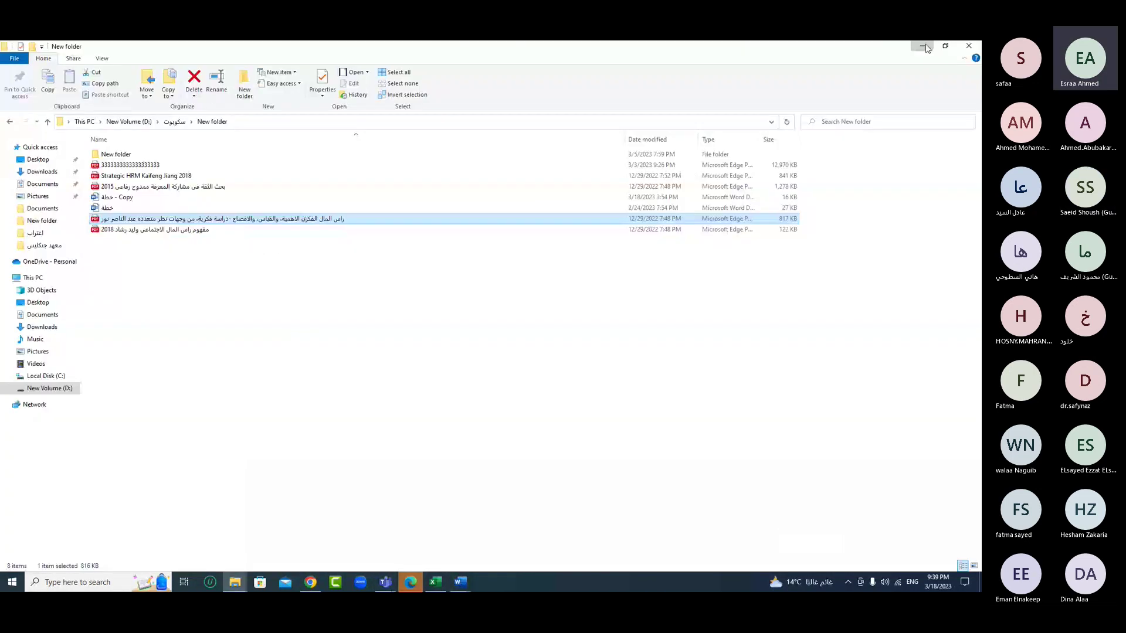
pyautogui.click(923, 46)
pyautogui.click(925, 44)
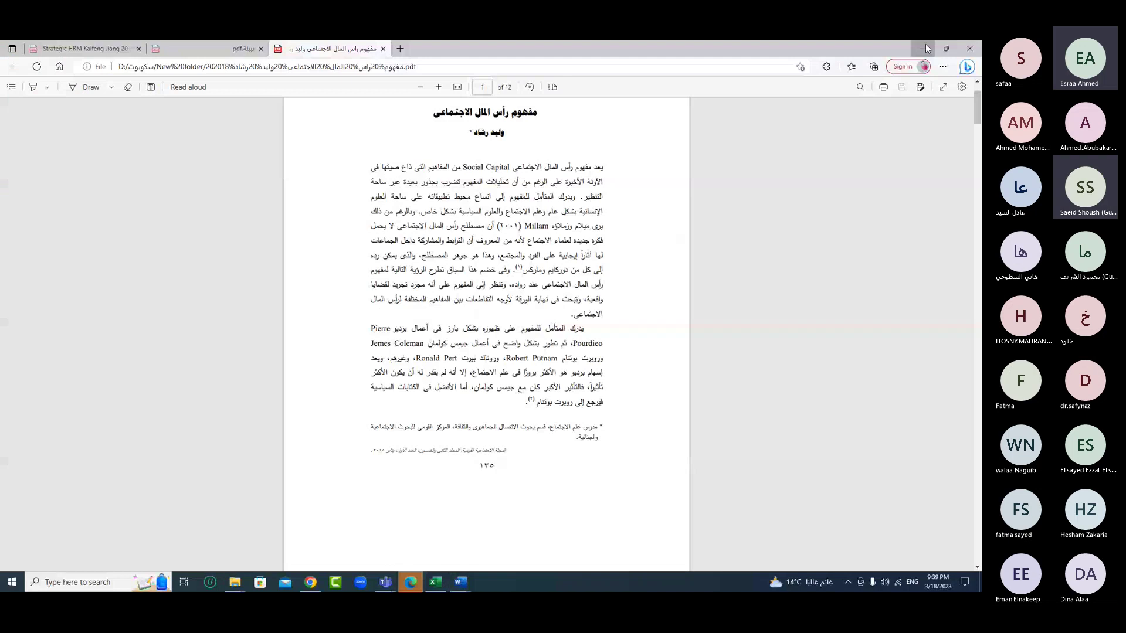
pyautogui.click(925, 48)
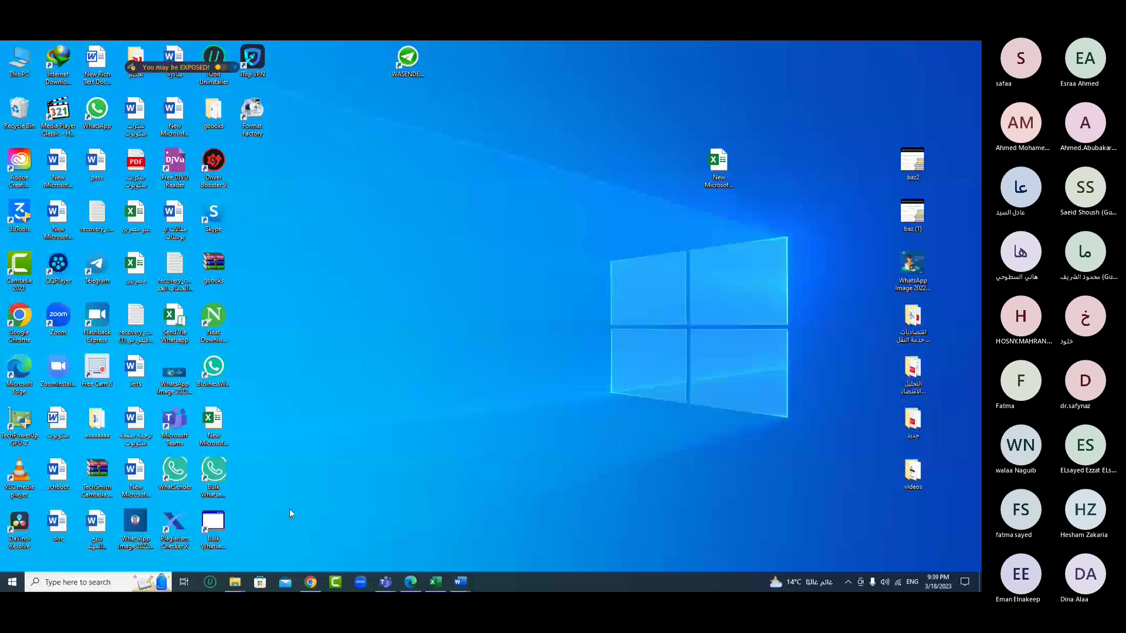
pyautogui.doubleClick(174, 525)
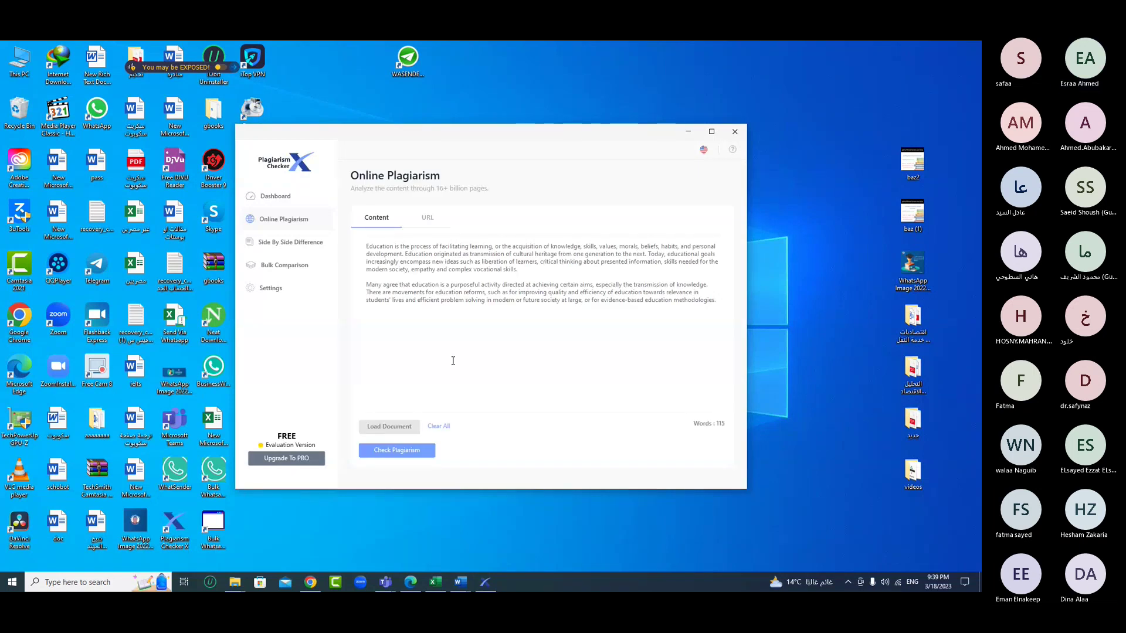
pyautogui.click(711, 134)
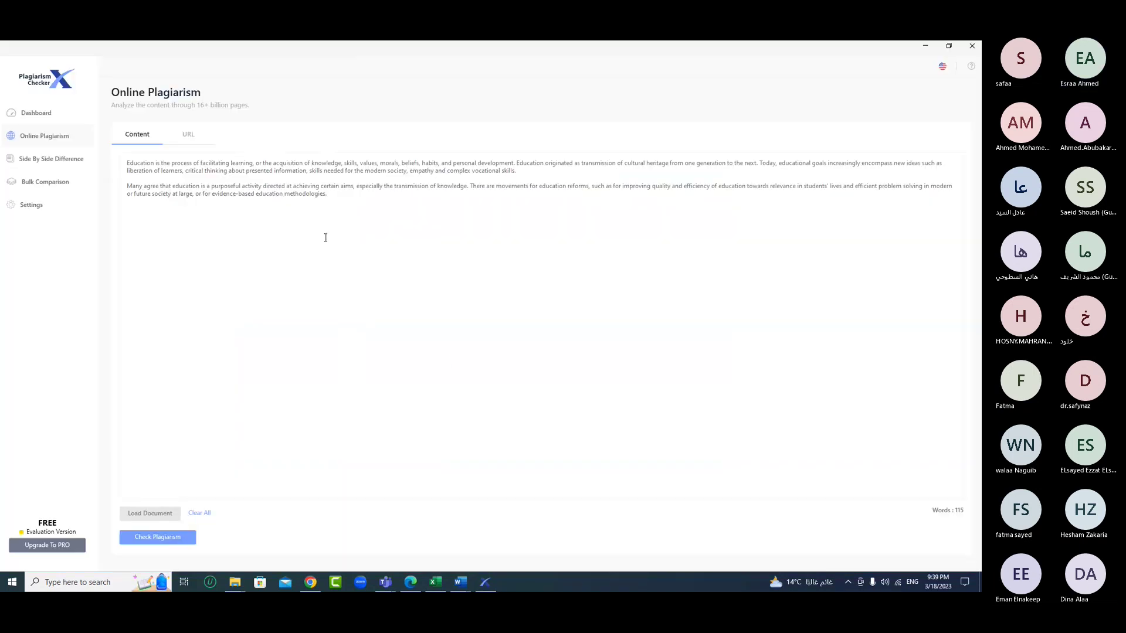
# - Replace the sample education text with the copied QuillBot abstract and run the online plagiarism check
pyautogui.moveTo(324, 236); pyautogui.dragTo(127, 163)
pyautogui.rightClick(144, 169)
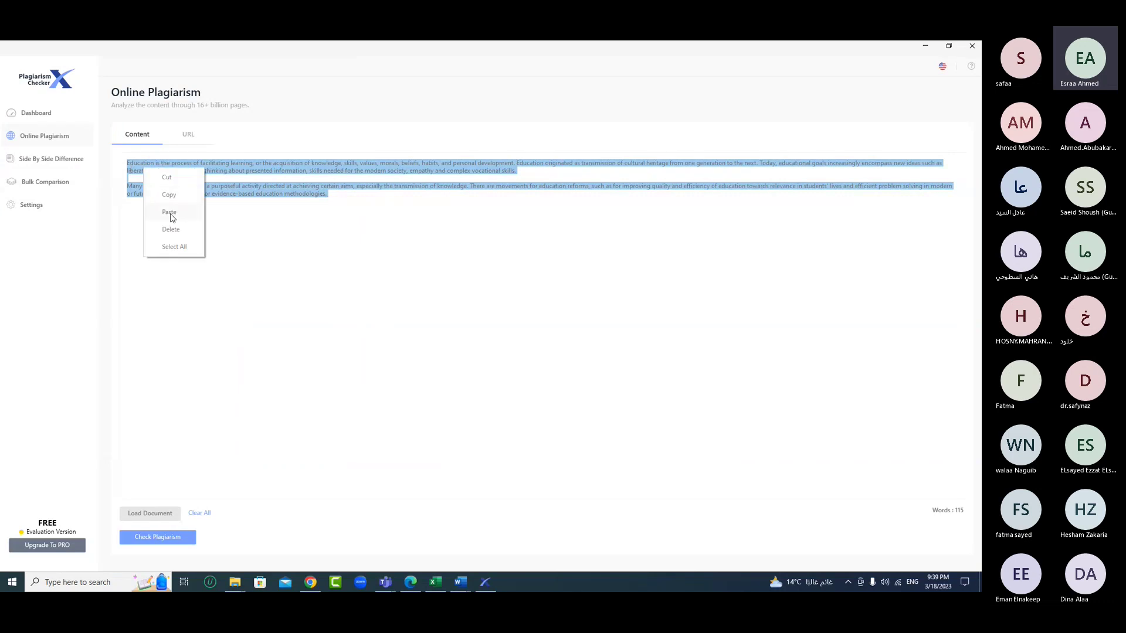
pyautogui.click(169, 213)
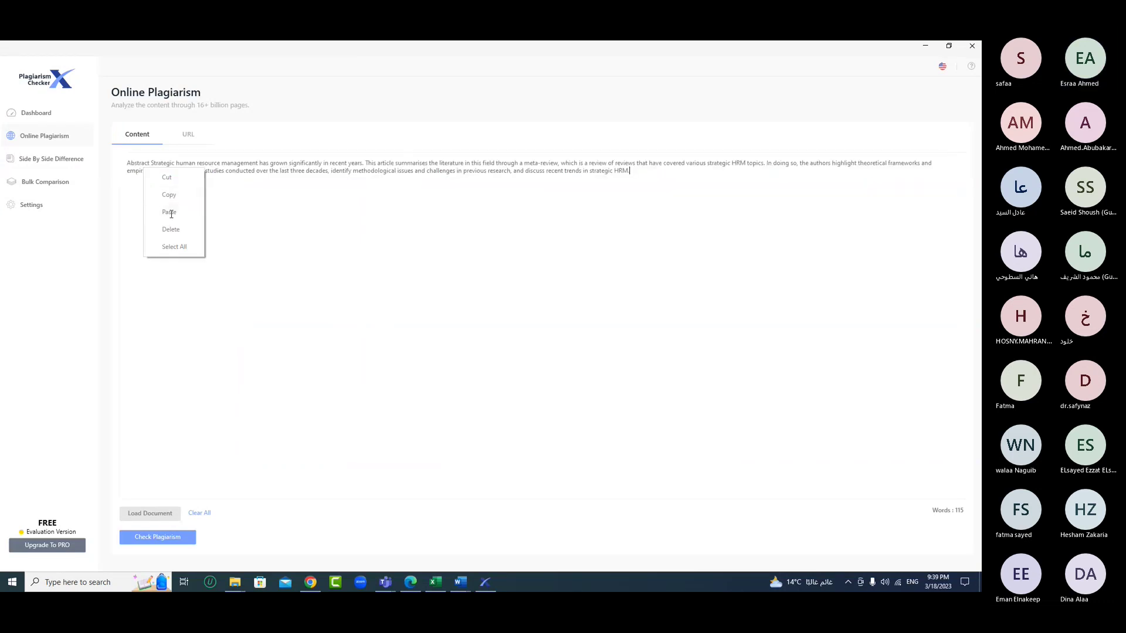
pyautogui.click(153, 538)
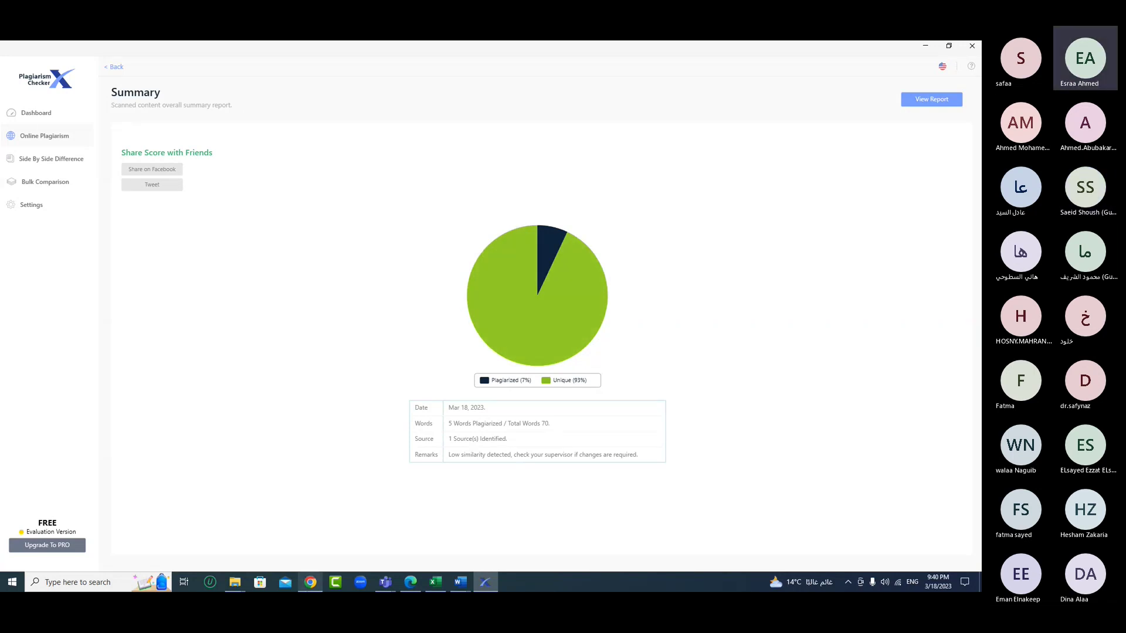
# - Switch back to Chrome to view the QuillBot, Connected Papers and Smodin Rewriter pages, pointing out the Smodin Rewriter heading
pyautogui.click(311, 582)
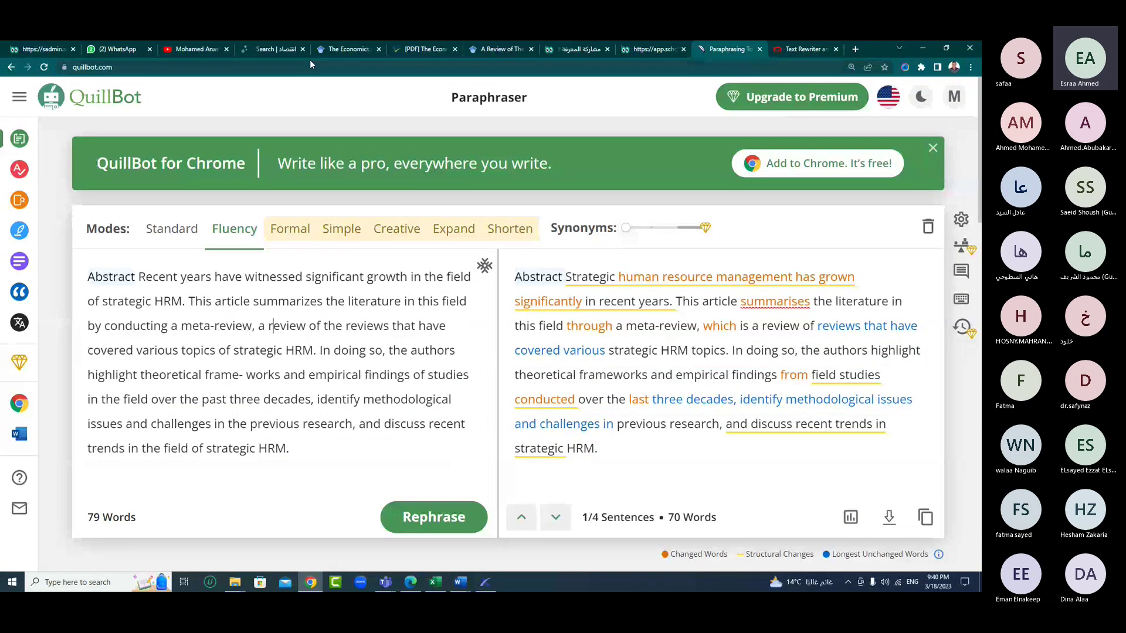
pyautogui.click(270, 51)
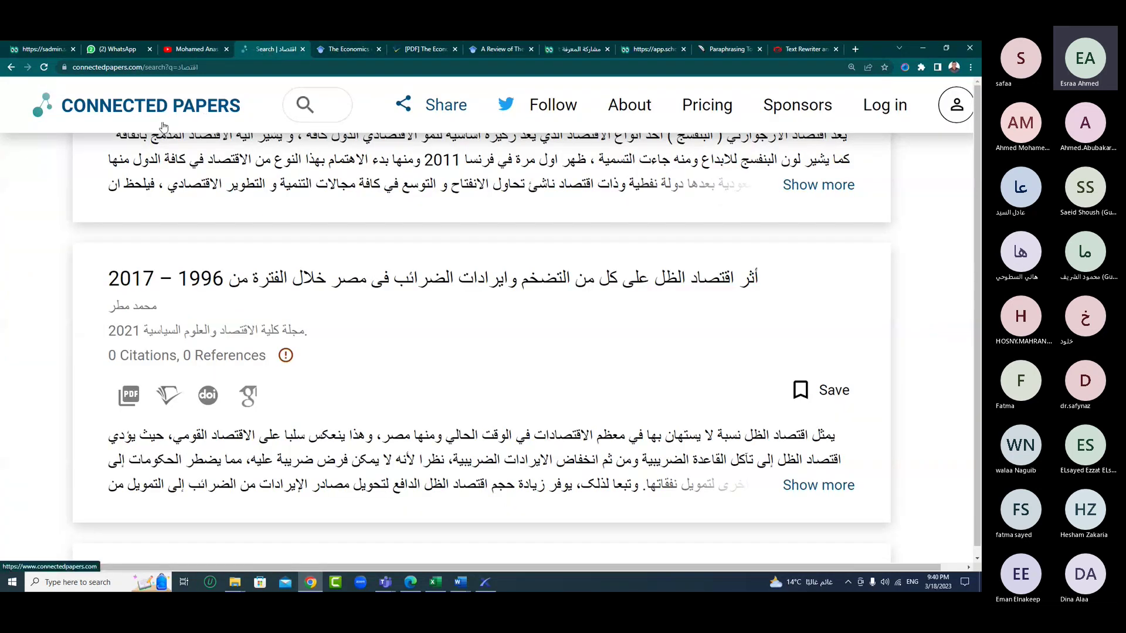
pyautogui.click(810, 50)
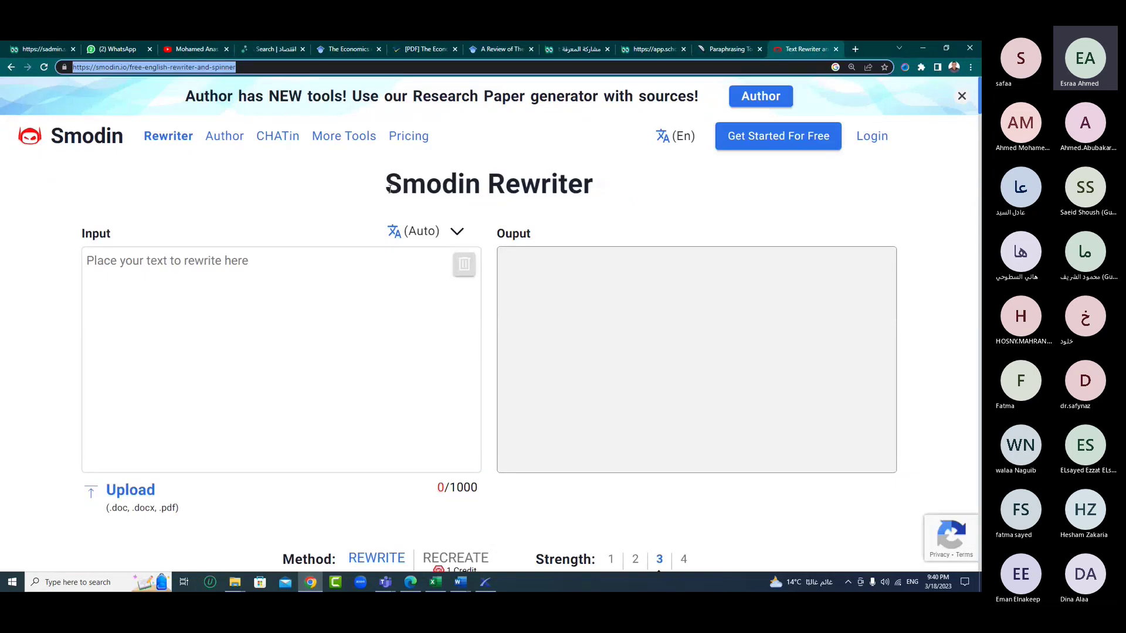
pyautogui.moveTo(388, 188); pyautogui.dragTo(553, 188)
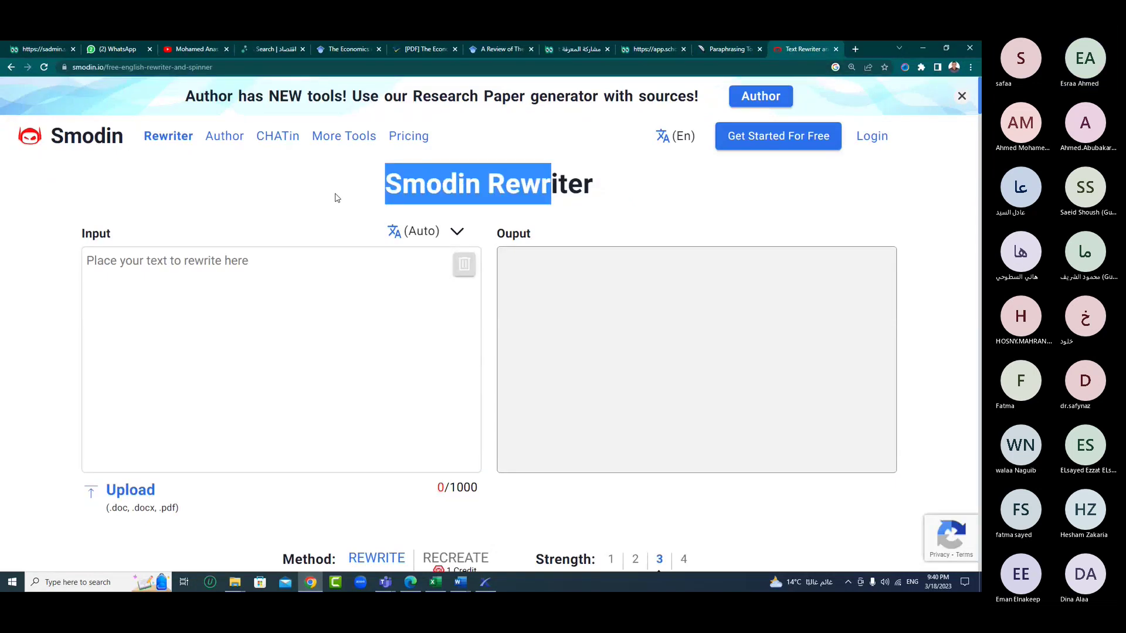
pyautogui.click(279, 194)
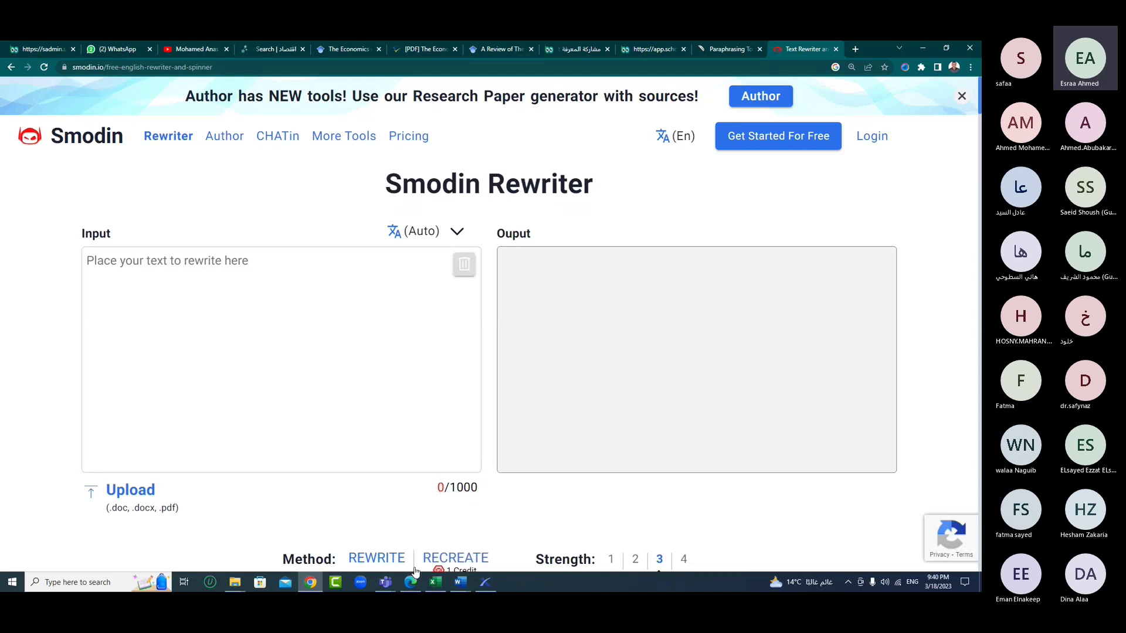
# - Return to the Teams meeting, close the chat and show the participant list
pyautogui.moveTo(371, 540)
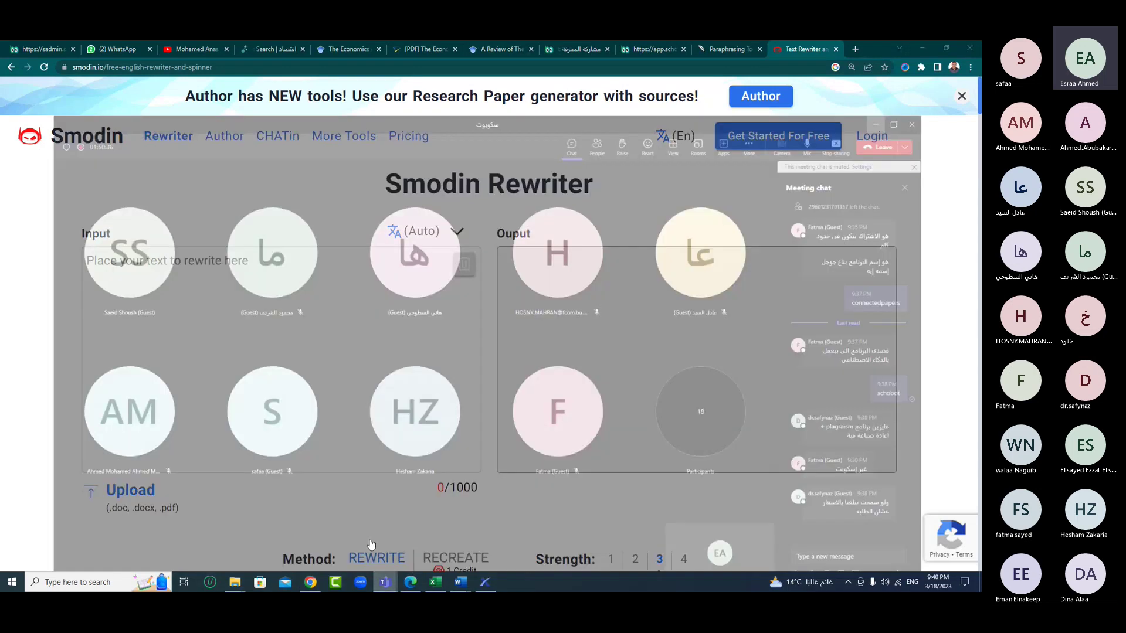
pyautogui.click(371, 544)
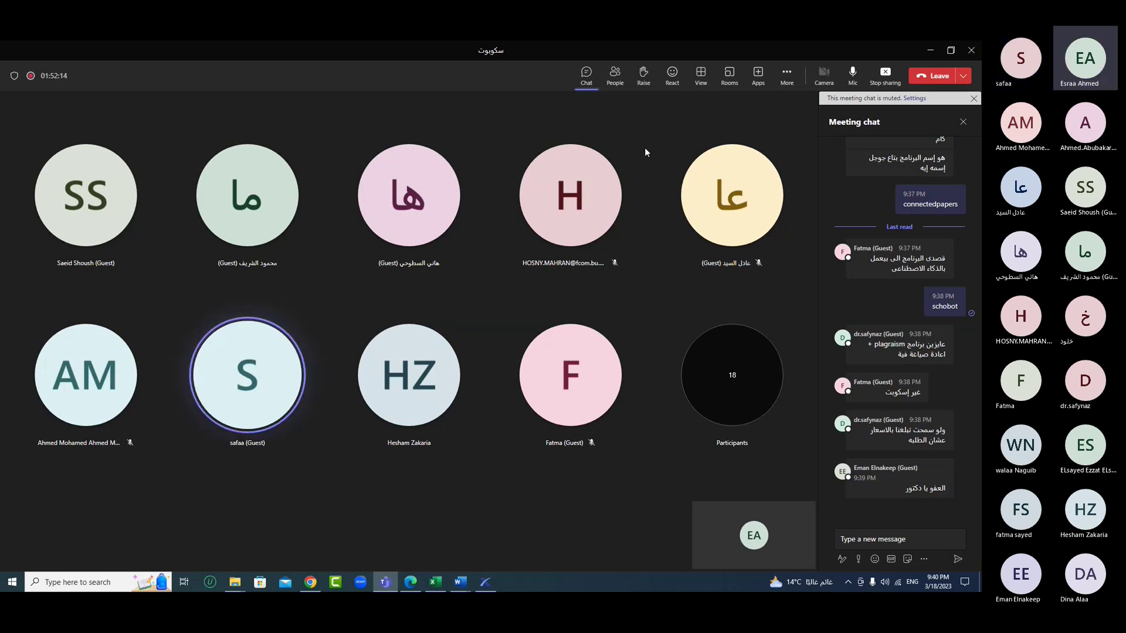
pyautogui.click(589, 77)
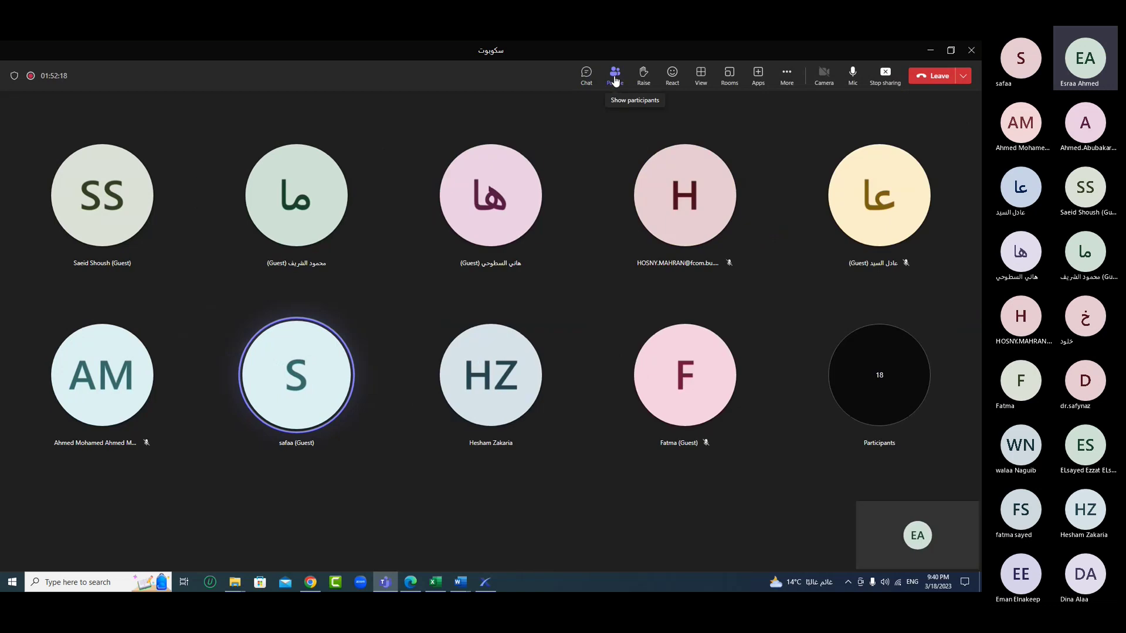
pyautogui.click(616, 78)
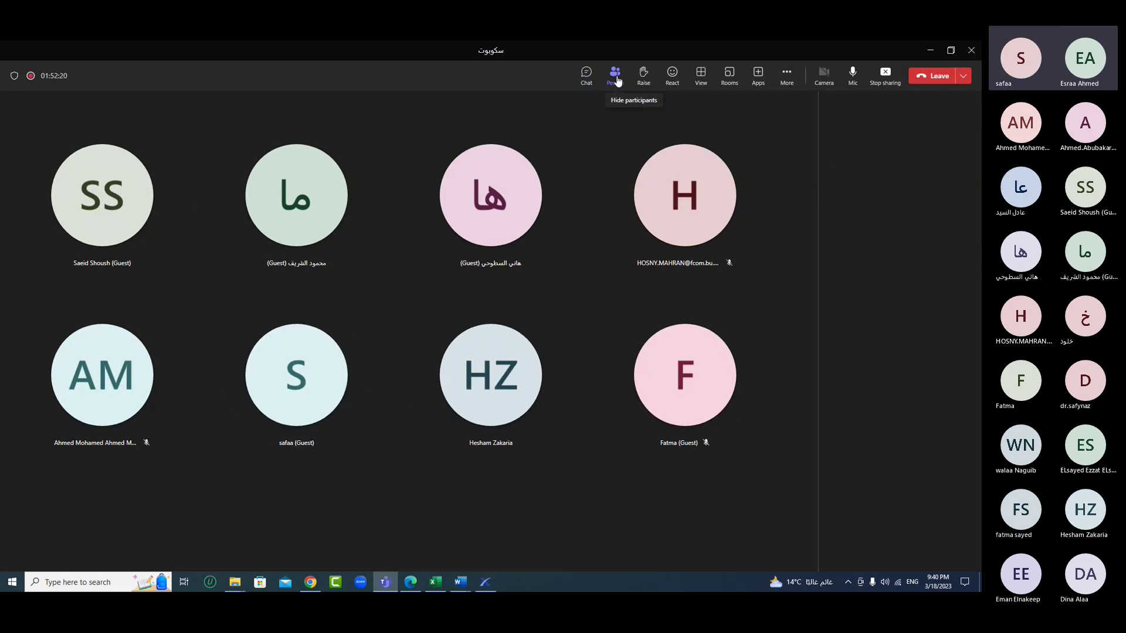